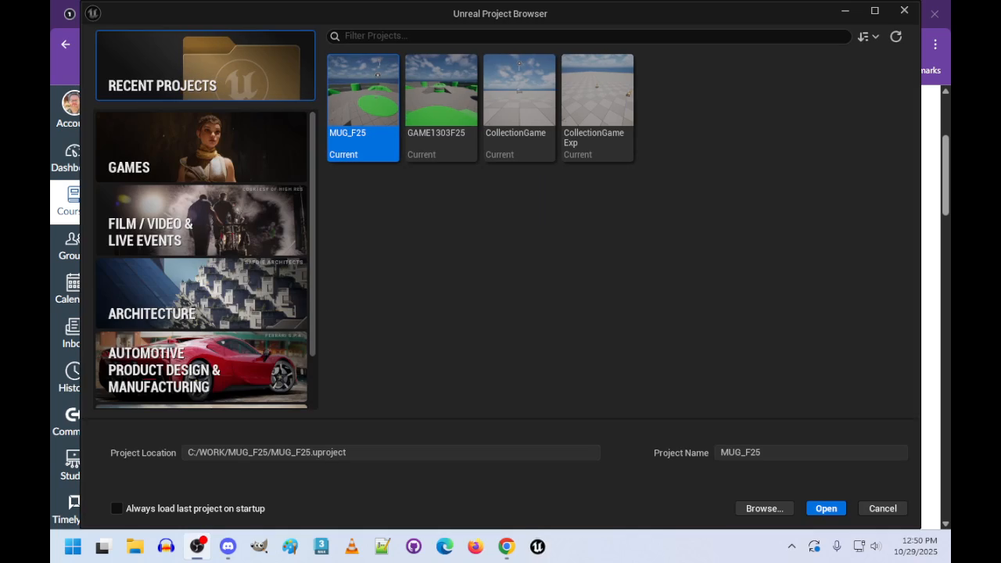
- Create a blank Games project named BrickBreaker with the quality preset set to Scalable
left_click(202, 159)
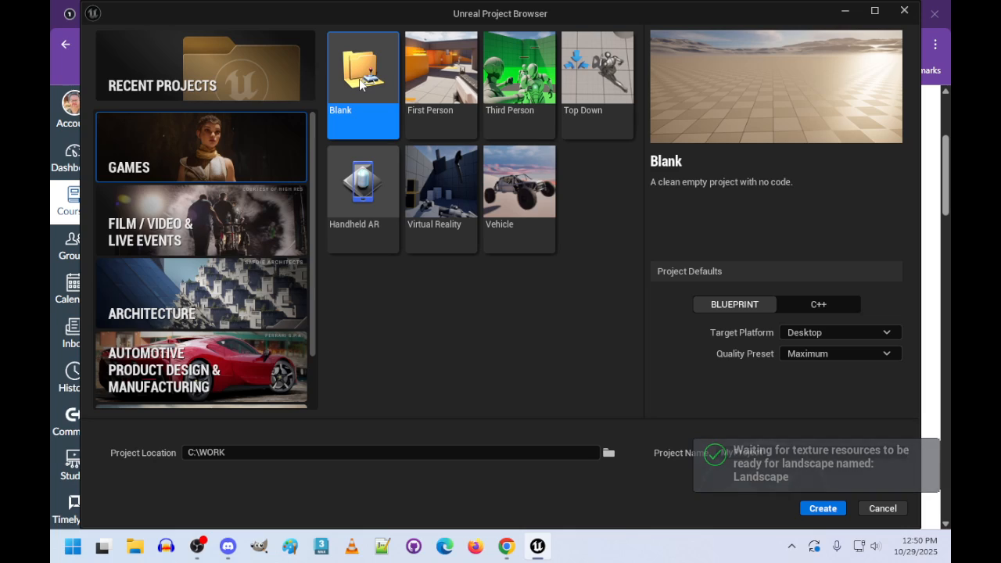
left_click(841, 354)
left_click(826, 392)
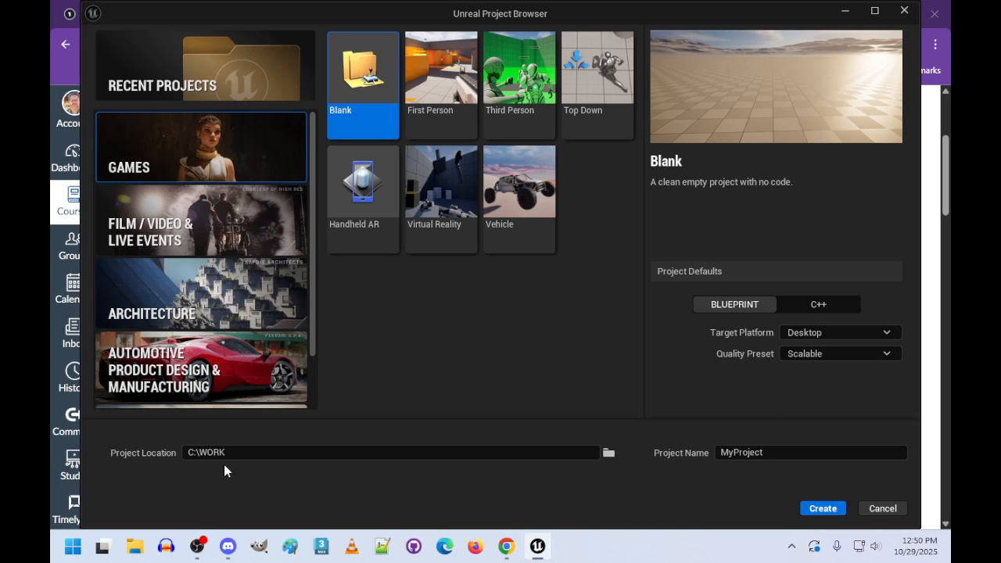
left_click_drag(798, 455, 638, 439)
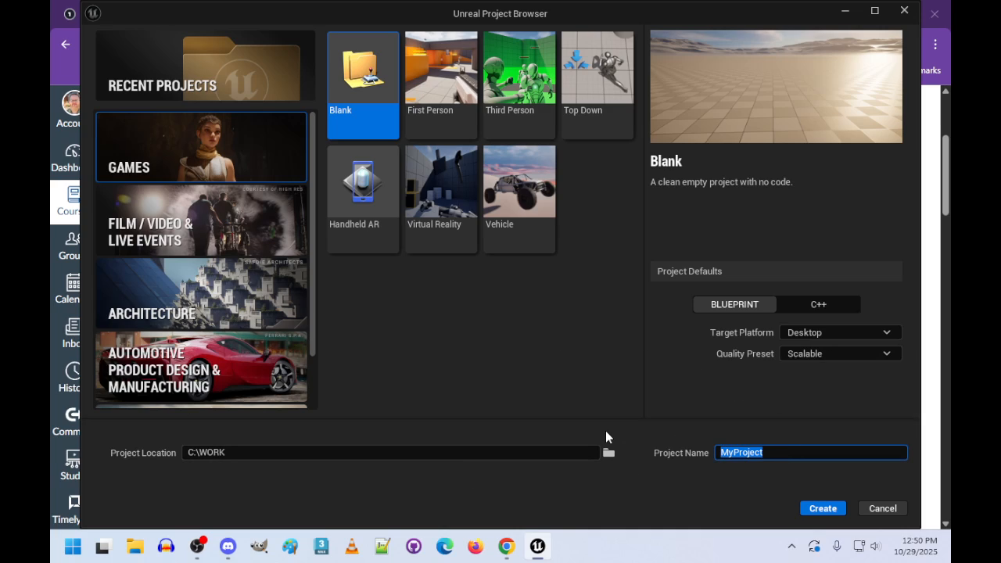
type("BrickBreaker")
left_click(822, 508)
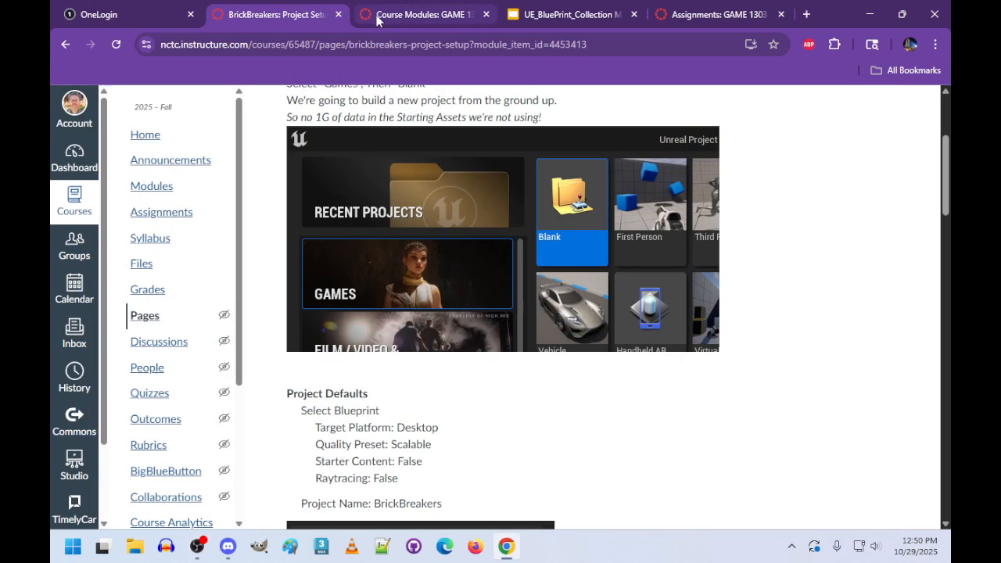
left_click_drag(843, 16, 1000, 110)
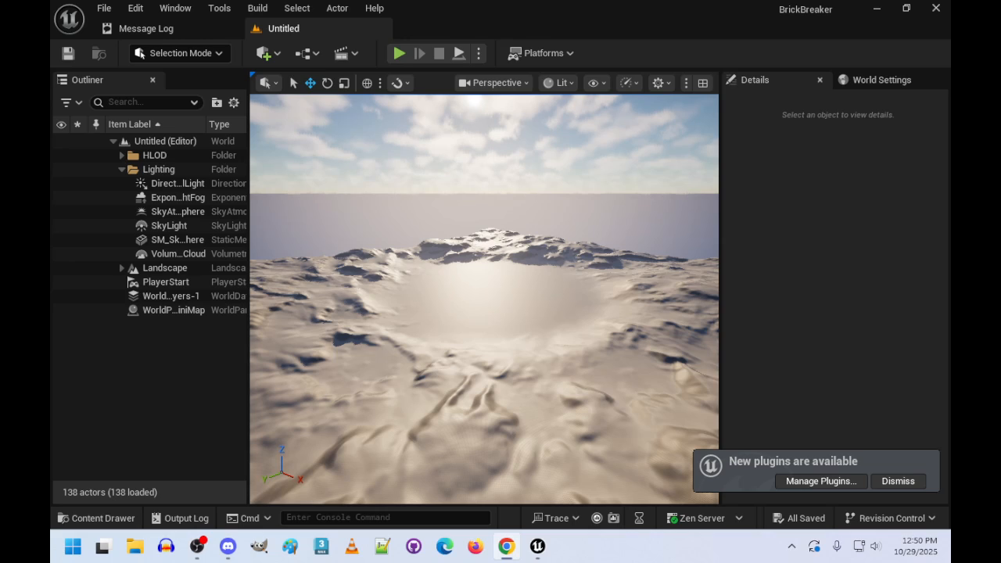
- Create a new level from the Basic template
left_click(106, 8)
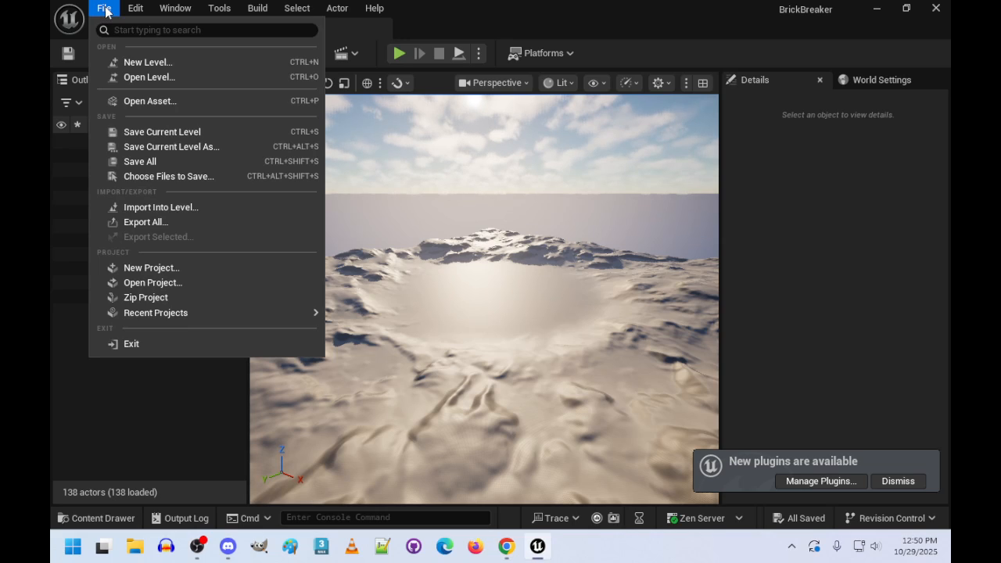
left_click(138, 61)
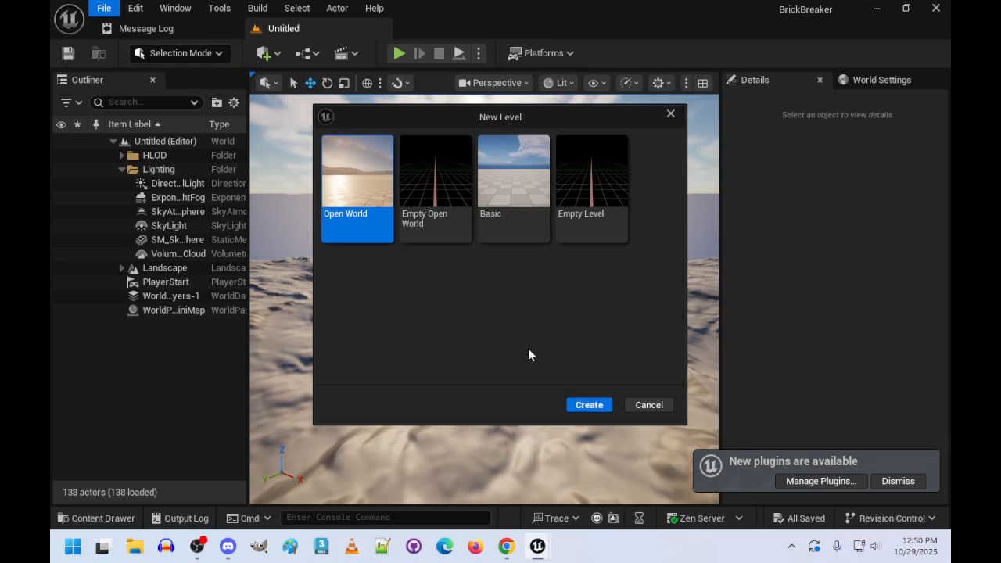
left_click(493, 176)
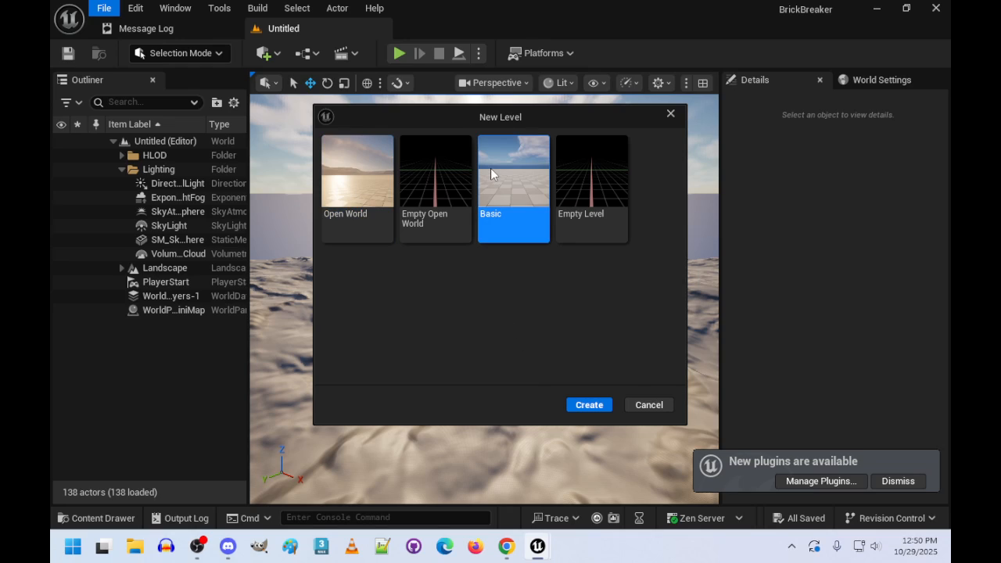
left_click(591, 405)
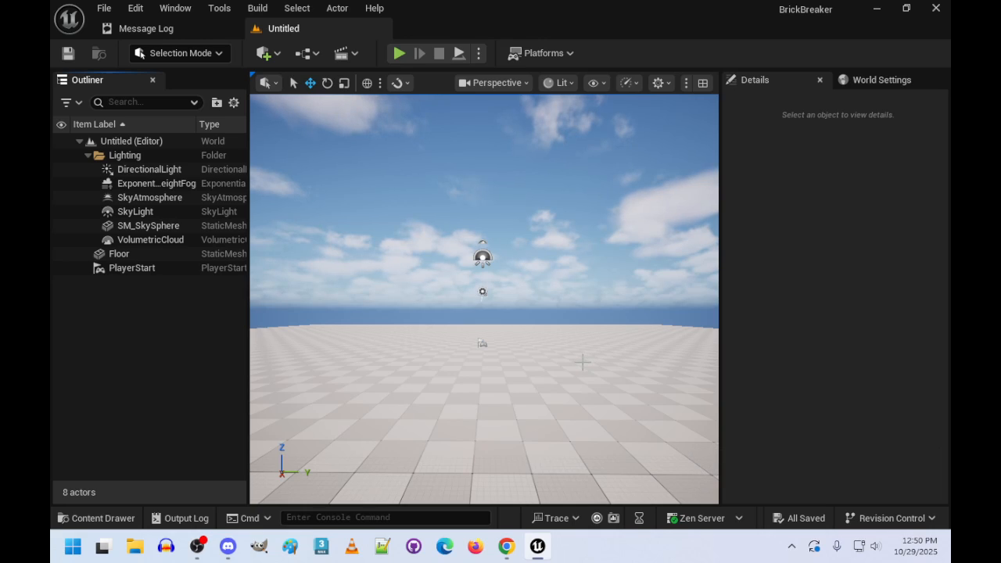
- Create a folder named BrickBreaker in the project's Content folder and open it
left_click(104, 8)
left_click(104, 522)
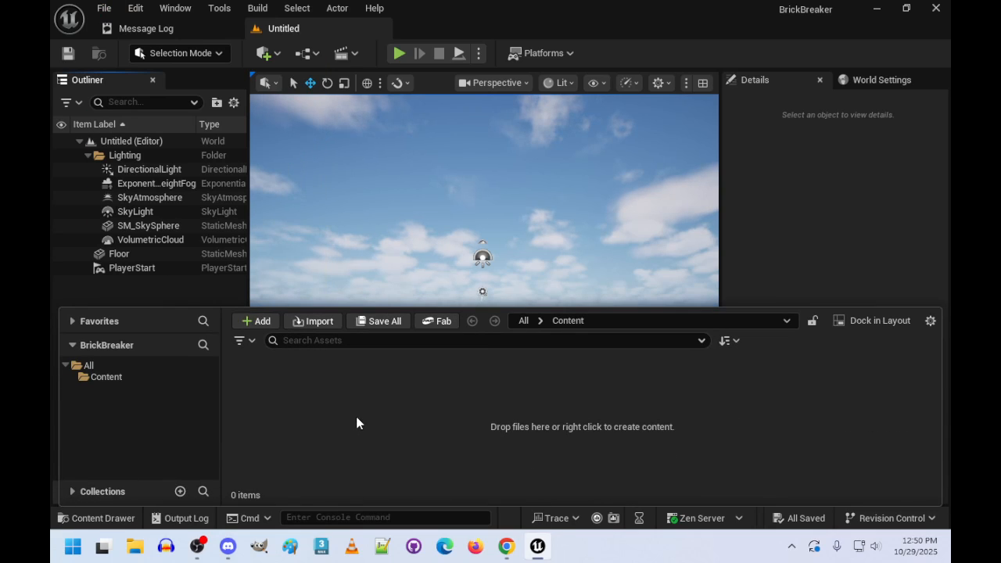
right_click(357, 419)
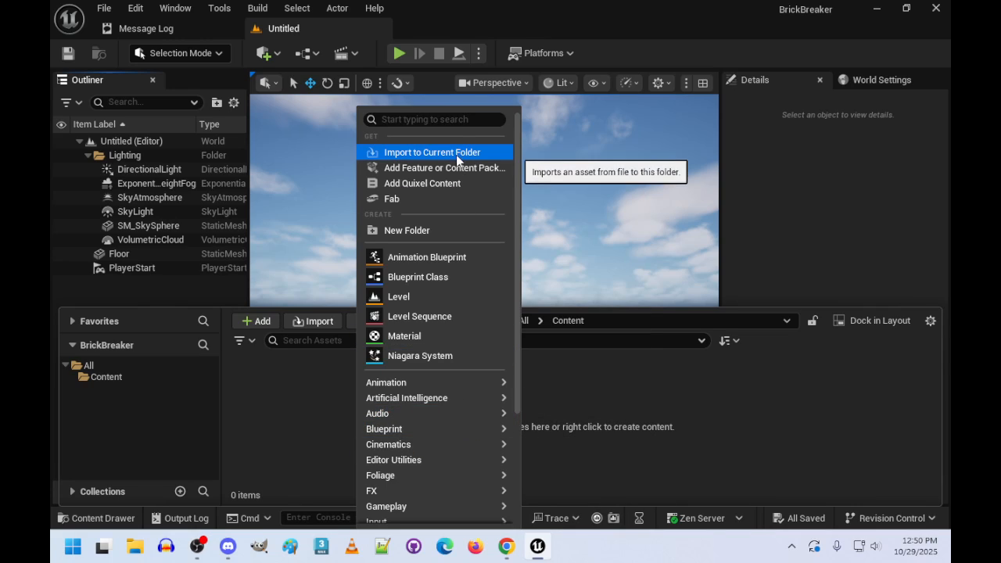
left_click(440, 236)
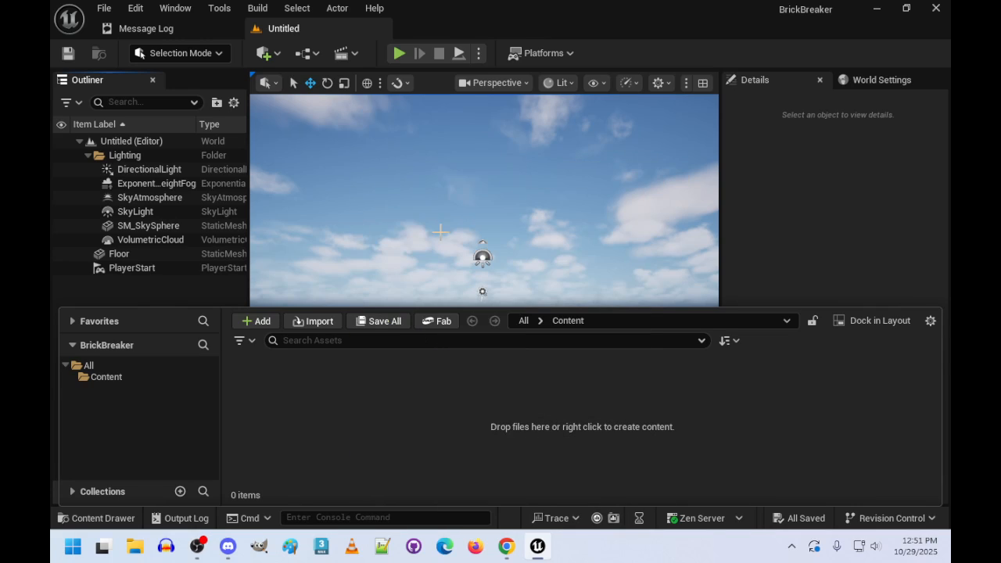
type("BrickB")
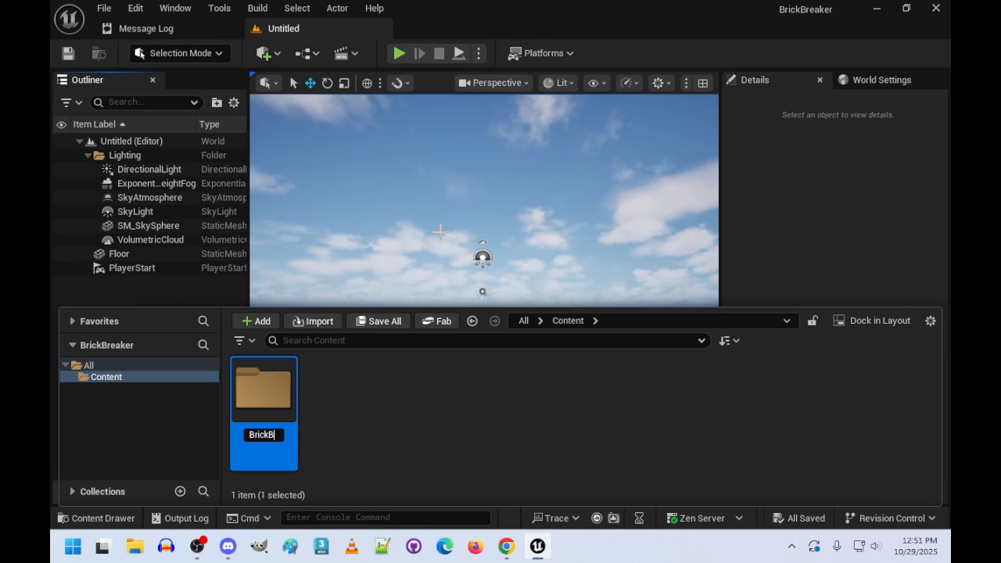
type("reaker")
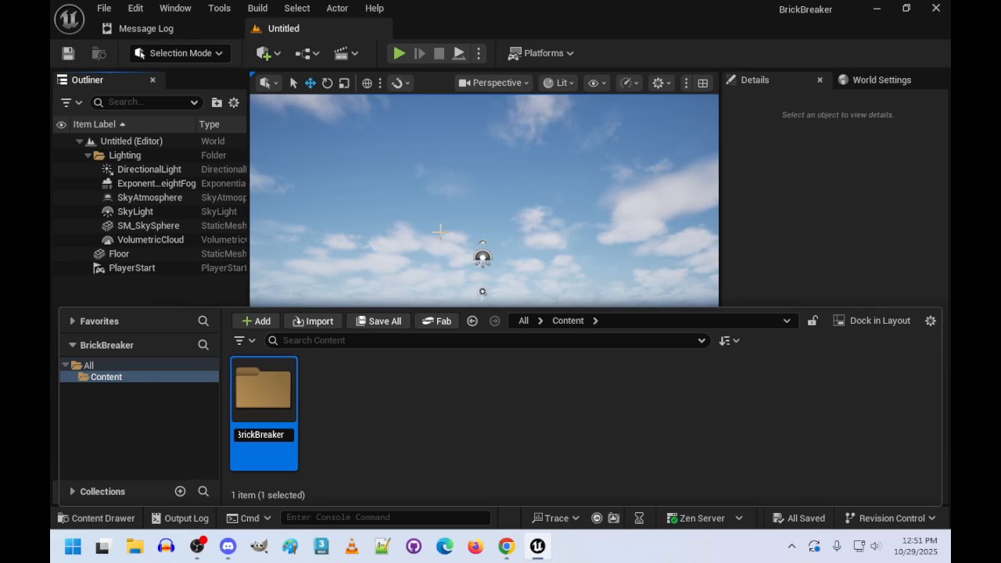
key("Return")
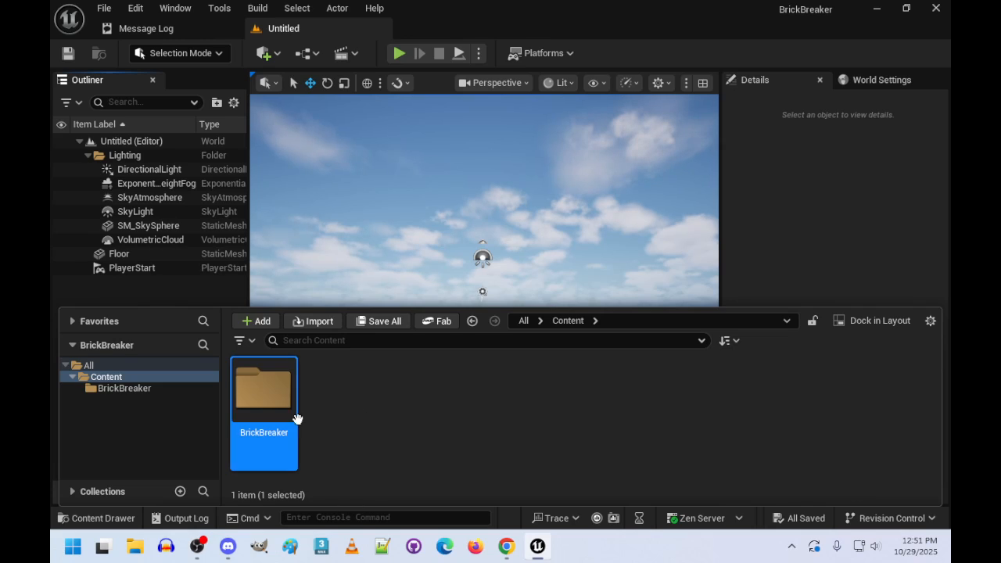
double_click(266, 395)
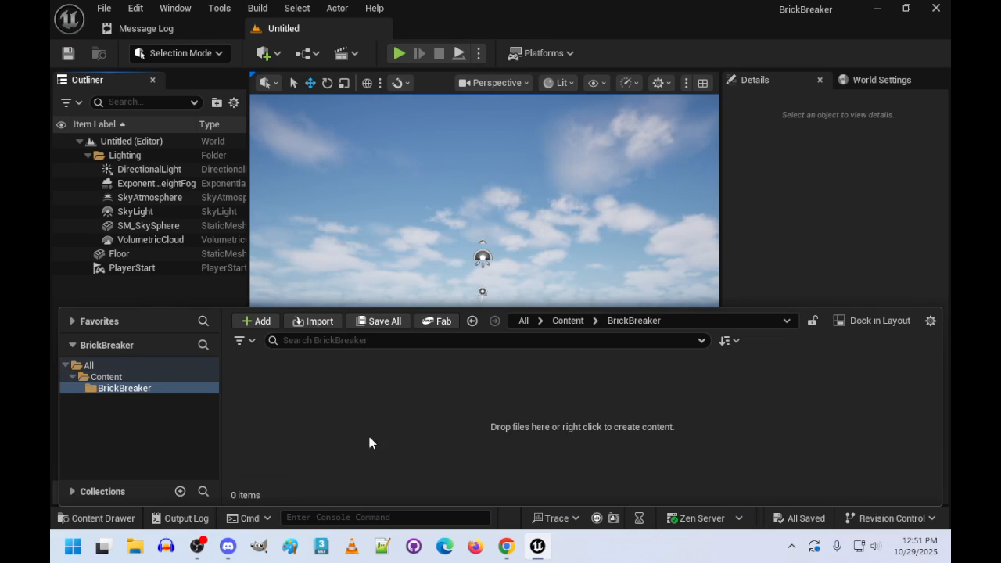
- Save the current level as BricksGame in the BrickBreaker folder
left_click(104, 9)
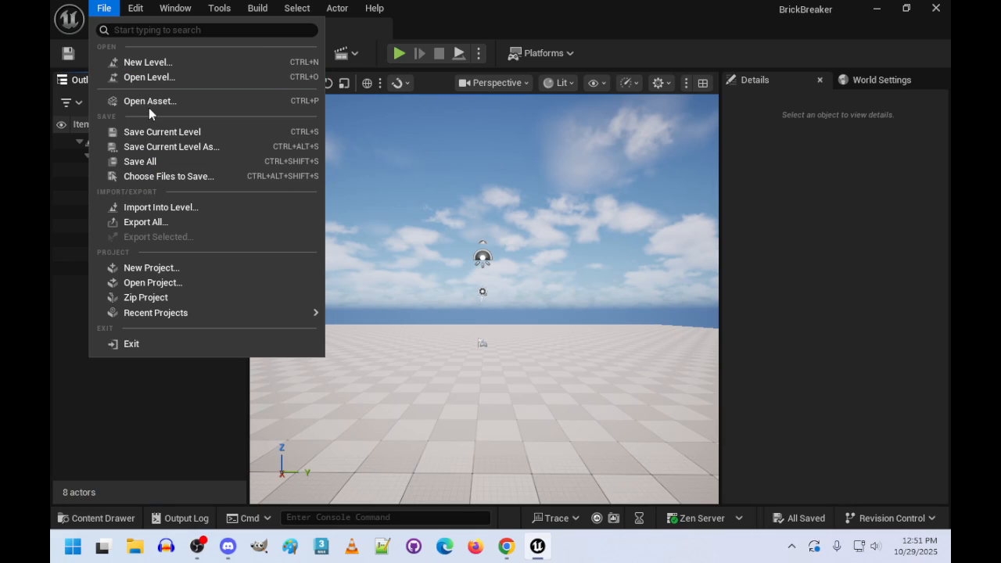
left_click(166, 148)
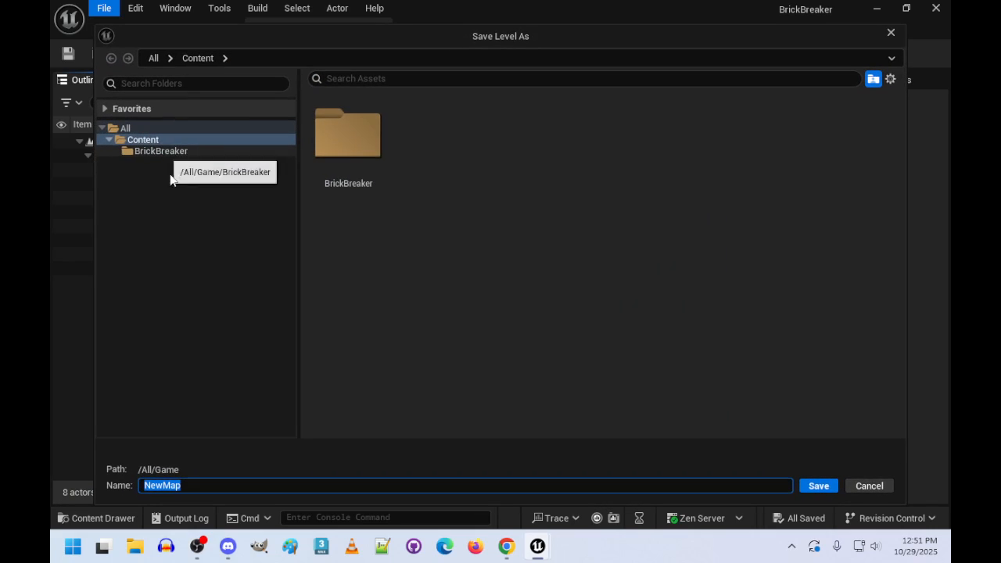
double_click(339, 134)
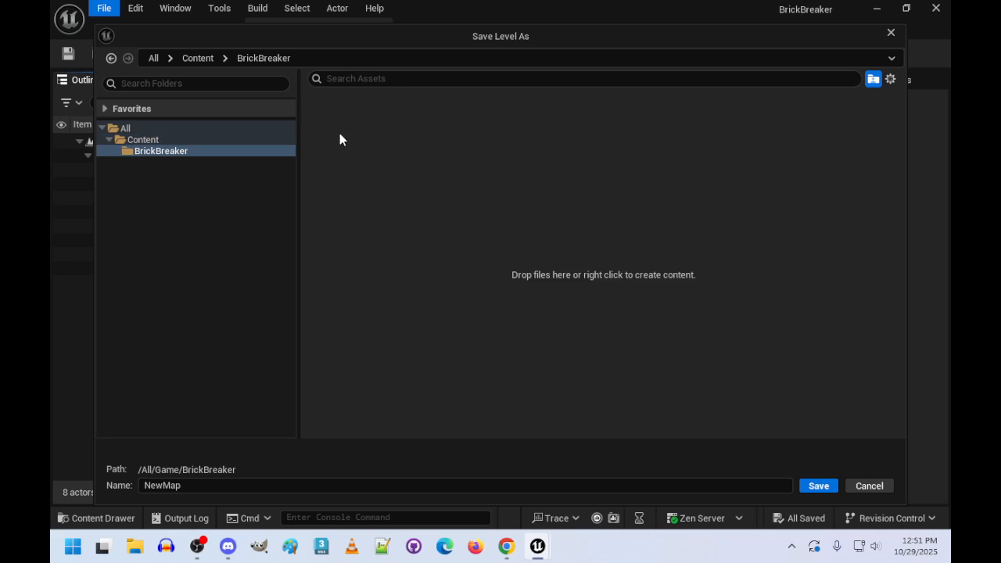
left_click(278, 485)
type("BricksGame")
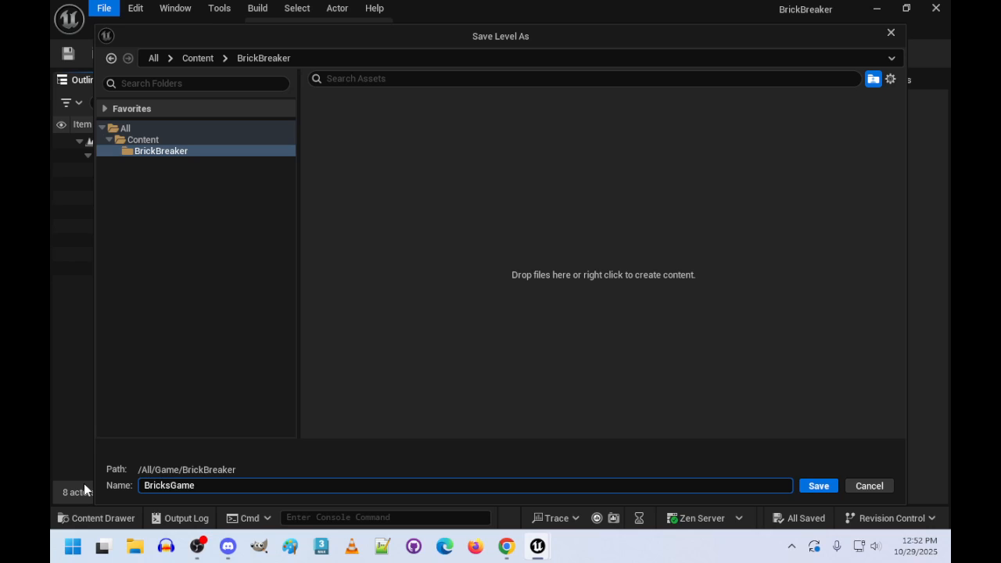
key("Return")
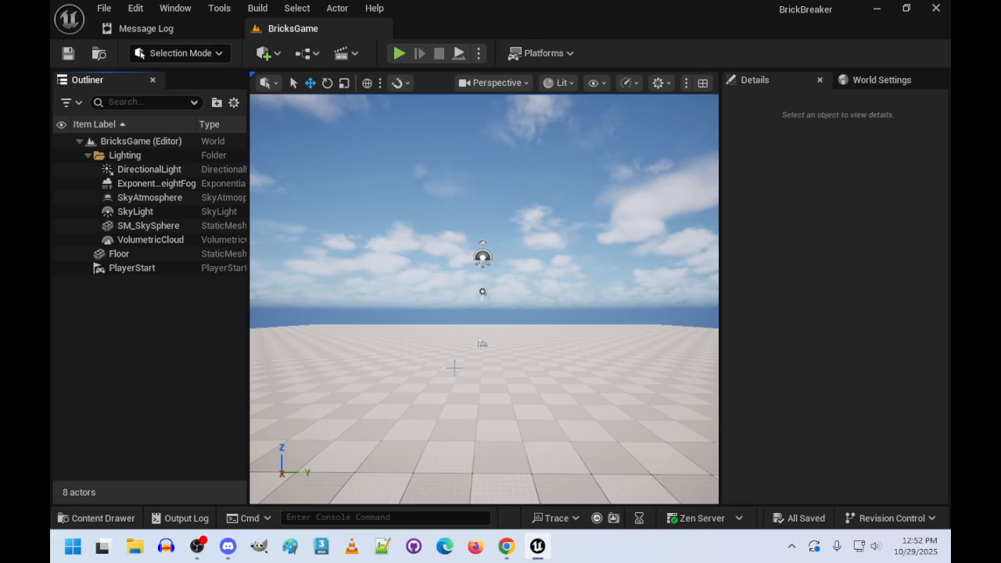
- Set both the Editor Startup Map and the Game Default Map to BricksGame in the project's Maps & Modes settings
left_click(103, 8)
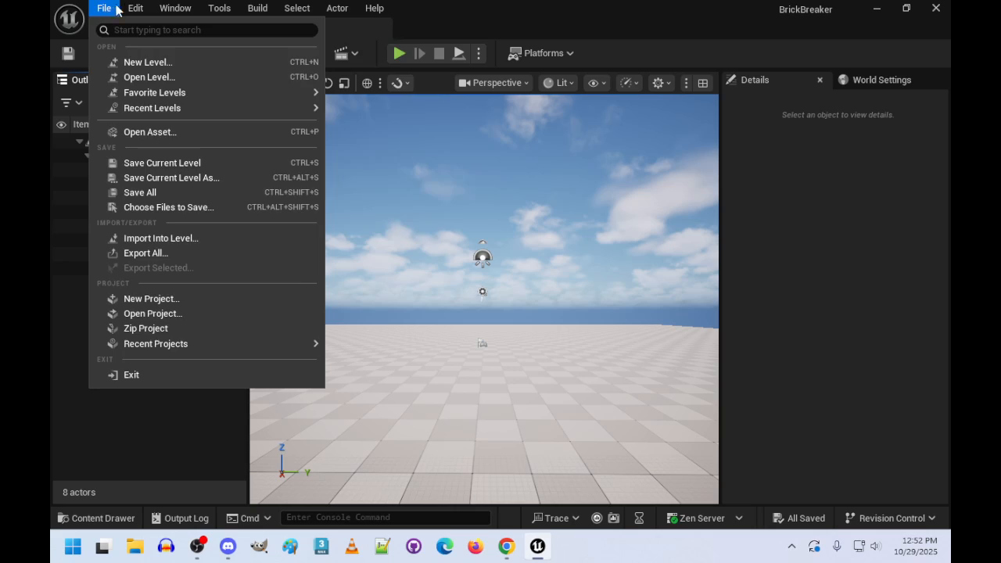
mouse_move(136, 9)
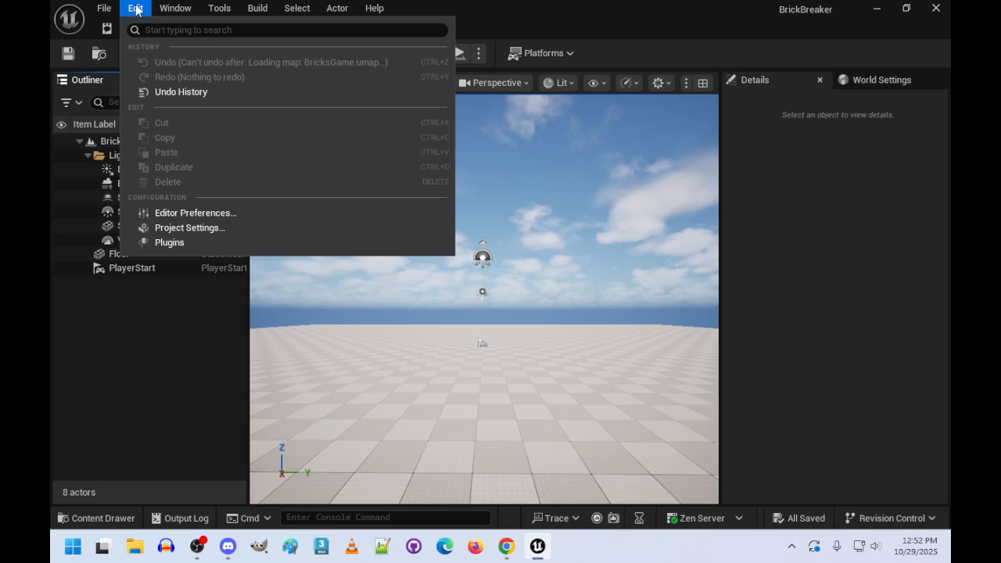
left_click(187, 232)
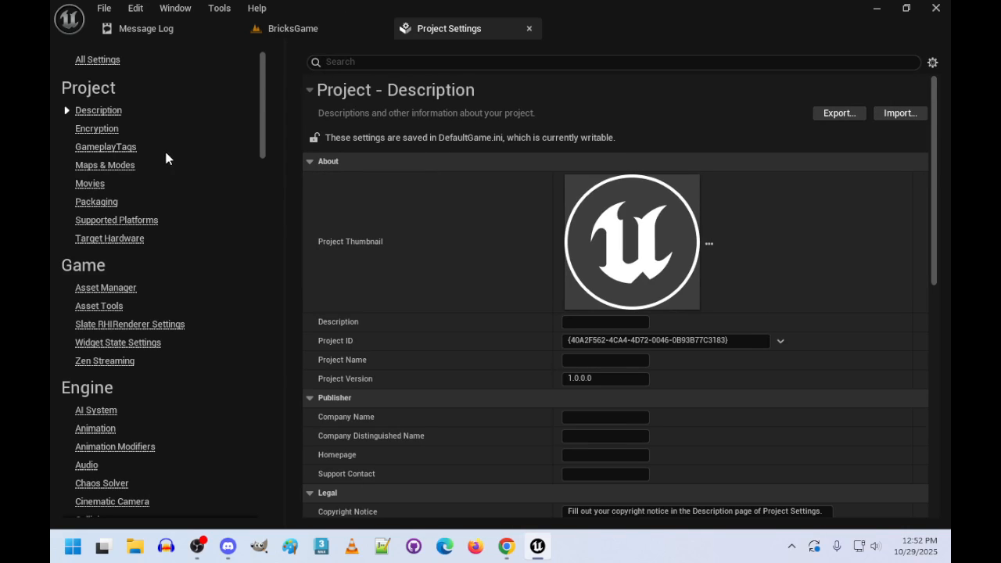
left_click(118, 169)
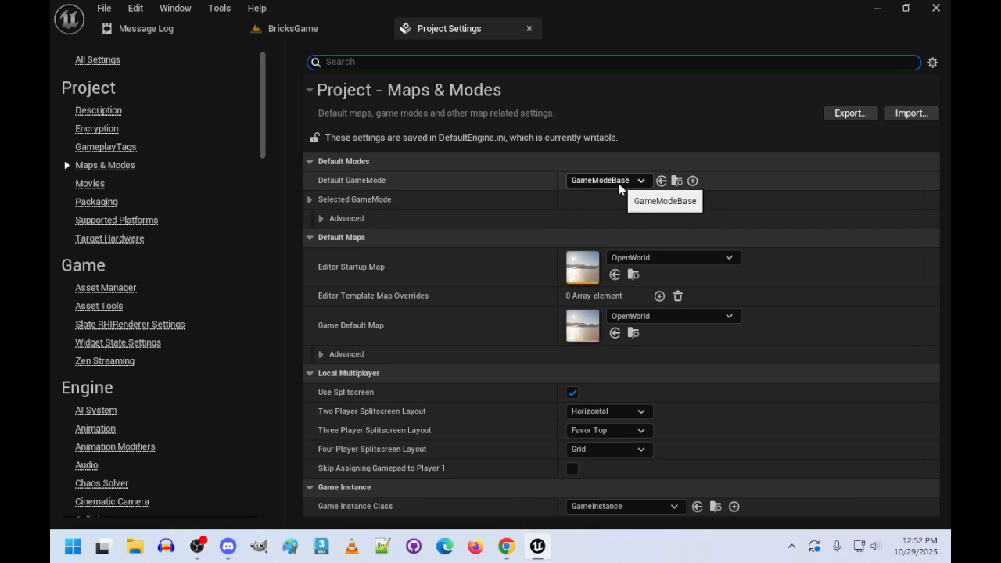
left_click(730, 258)
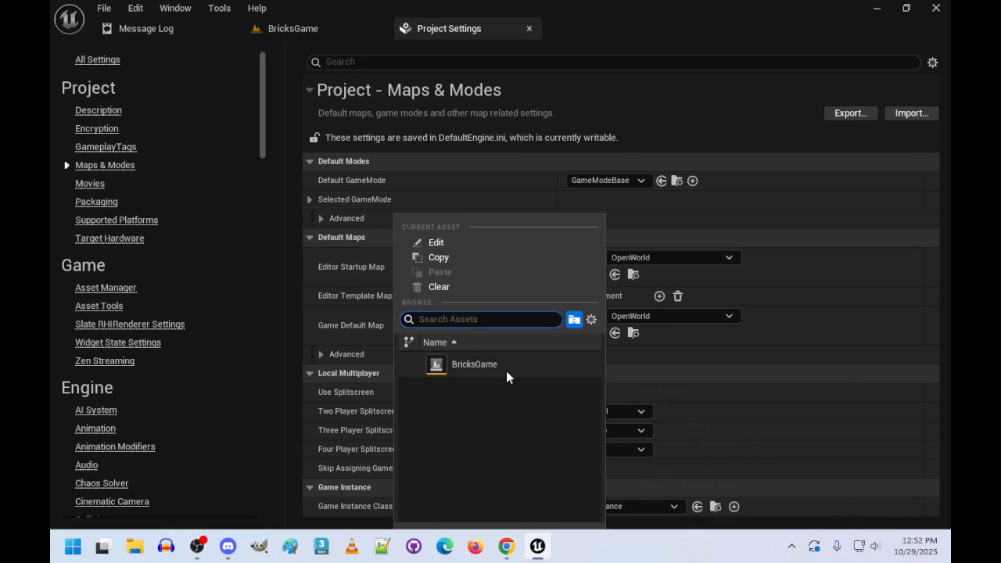
left_click(484, 370)
left_click(738, 315)
left_click(484, 365)
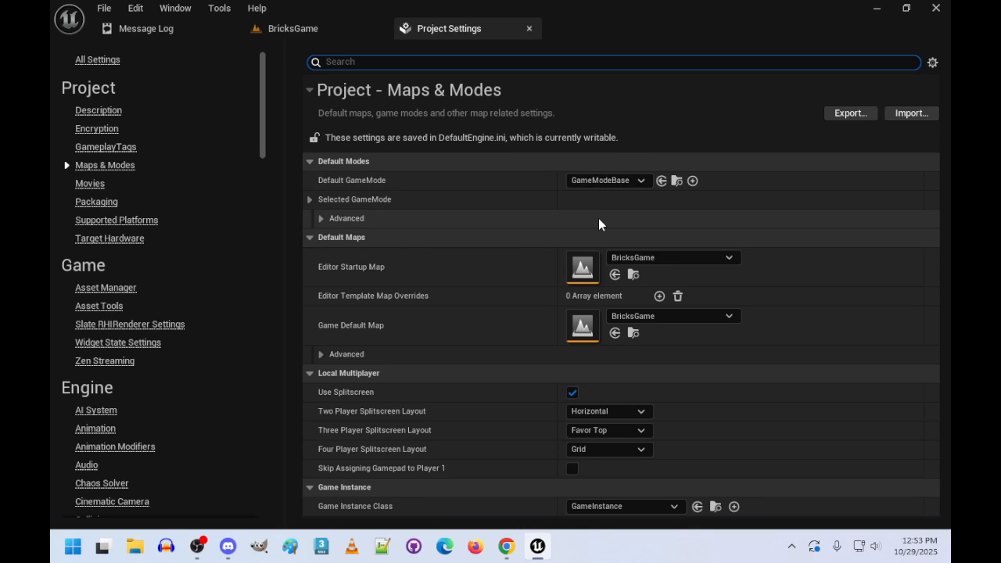
- Return to the BricksGame level and save everything in the project
left_click(262, 28)
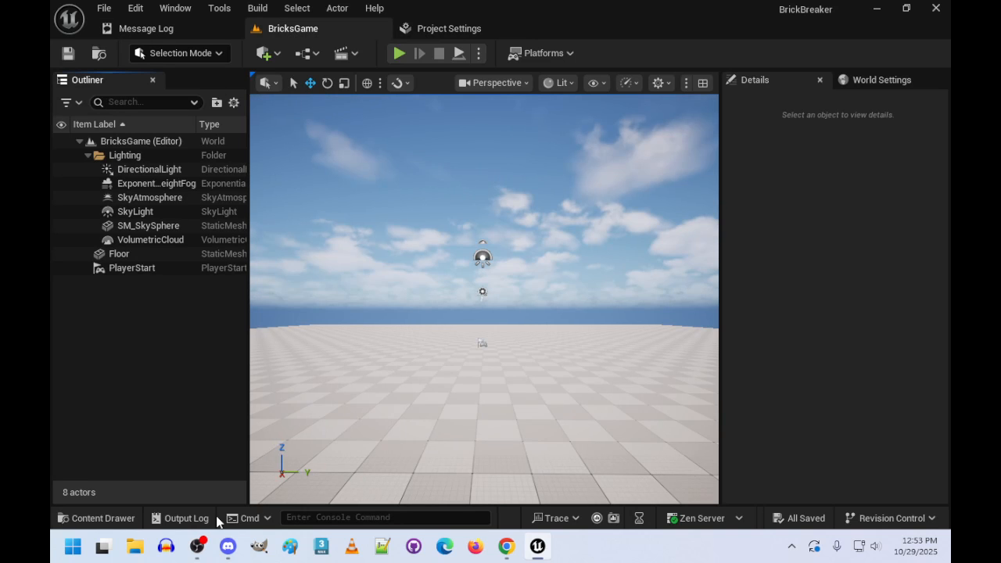
left_click(102, 7)
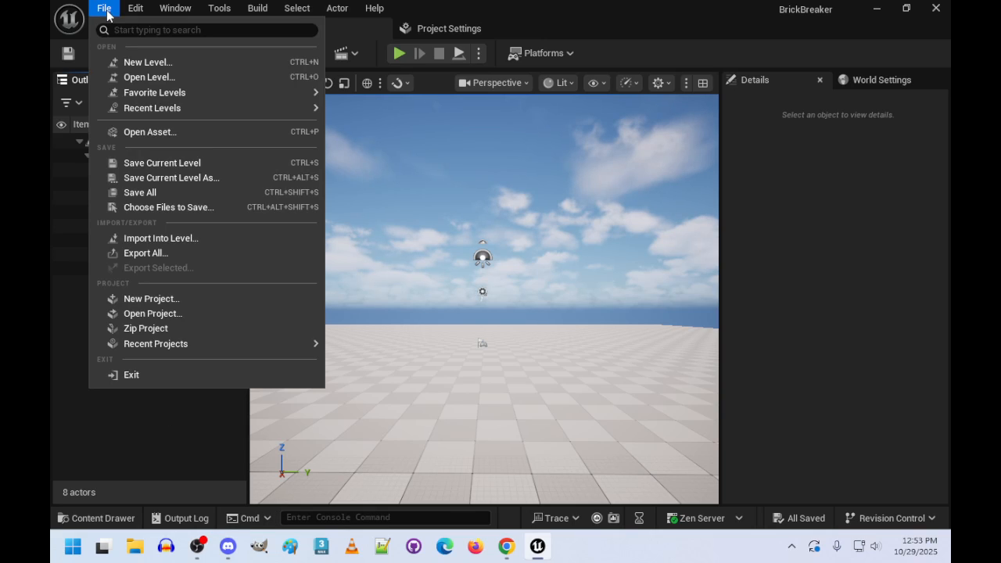
left_click(141, 192)
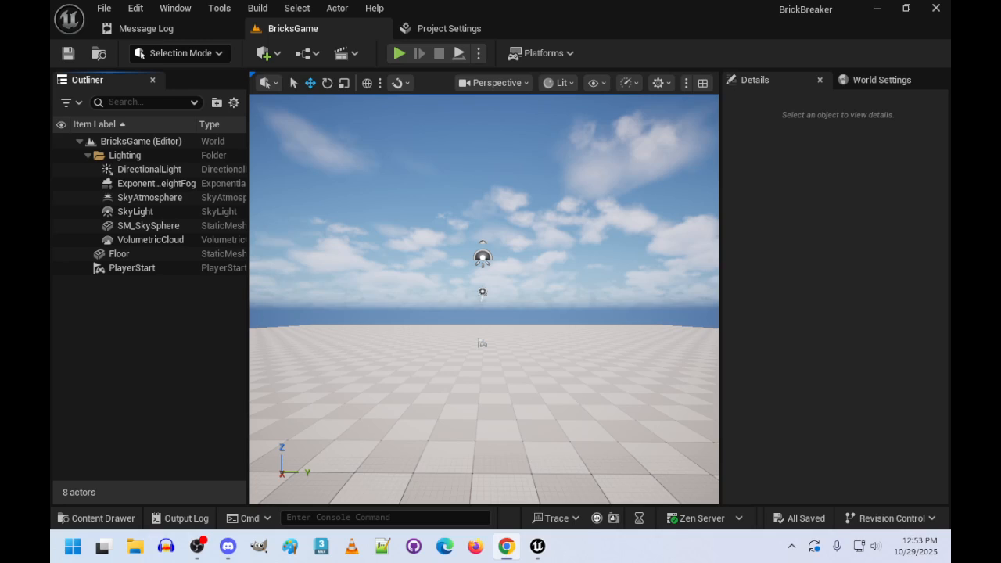
- Create a folder named Materials inside the BrickBreaker content folder and open it
left_click(105, 520)
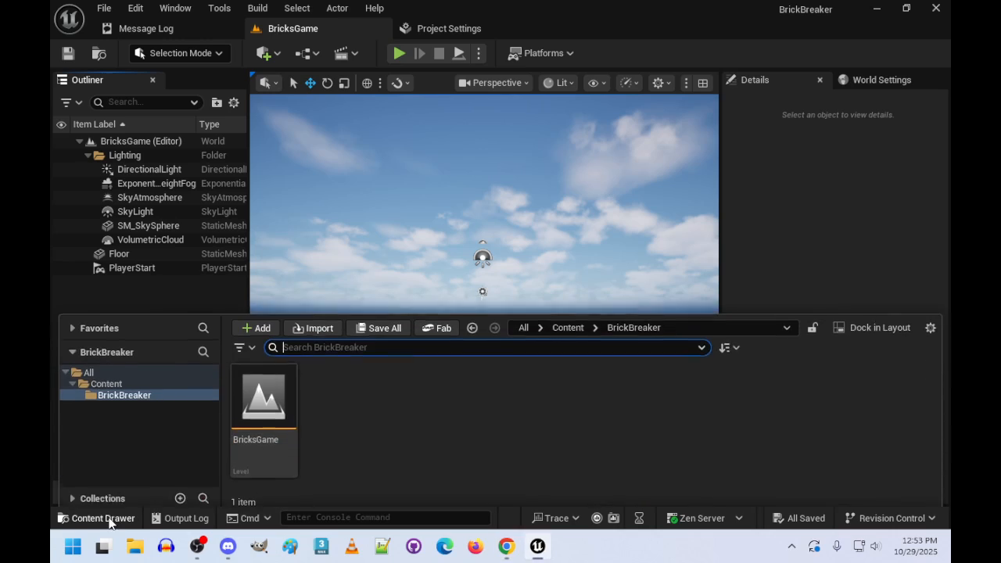
right_click(347, 396)
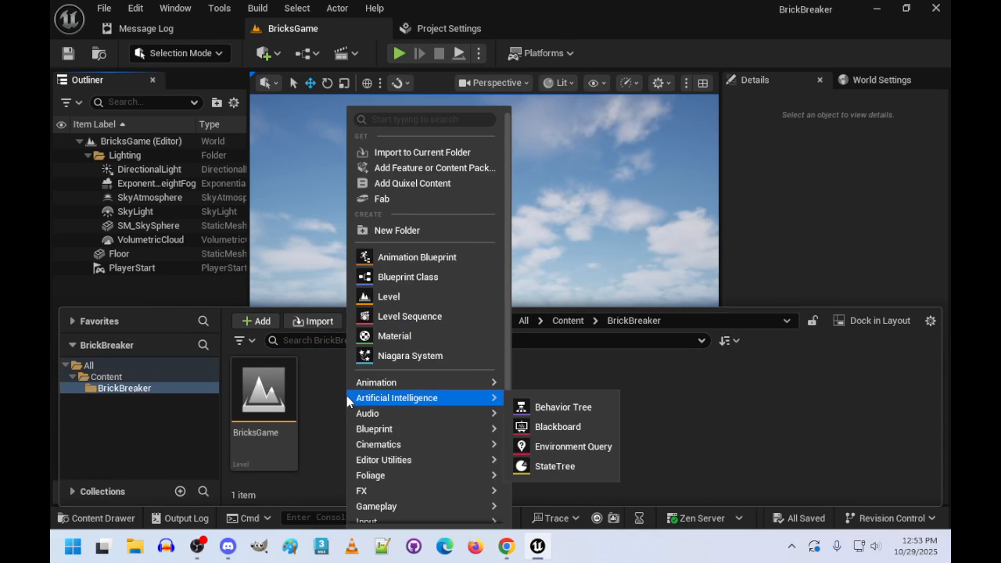
left_click(422, 230)
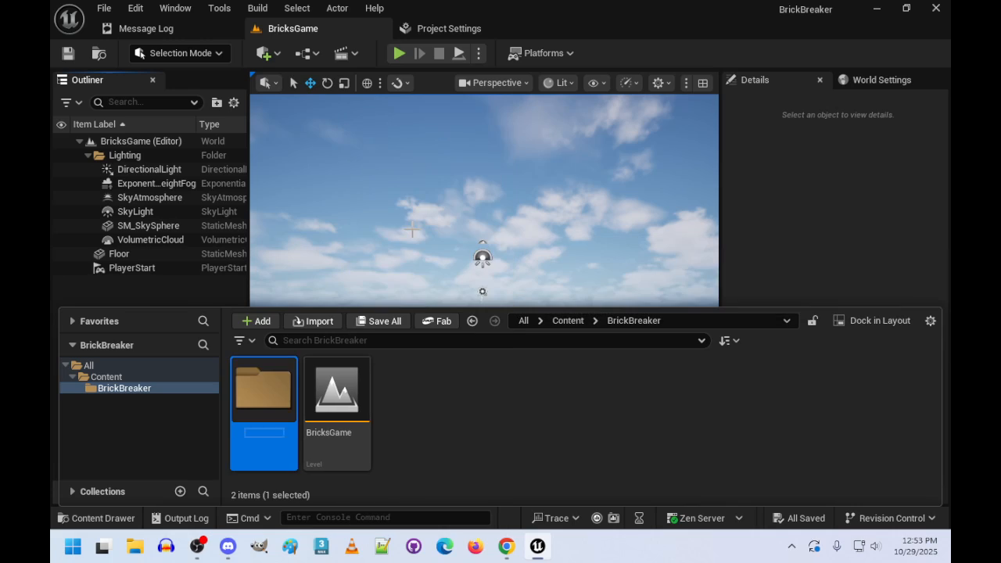
type("MAt")
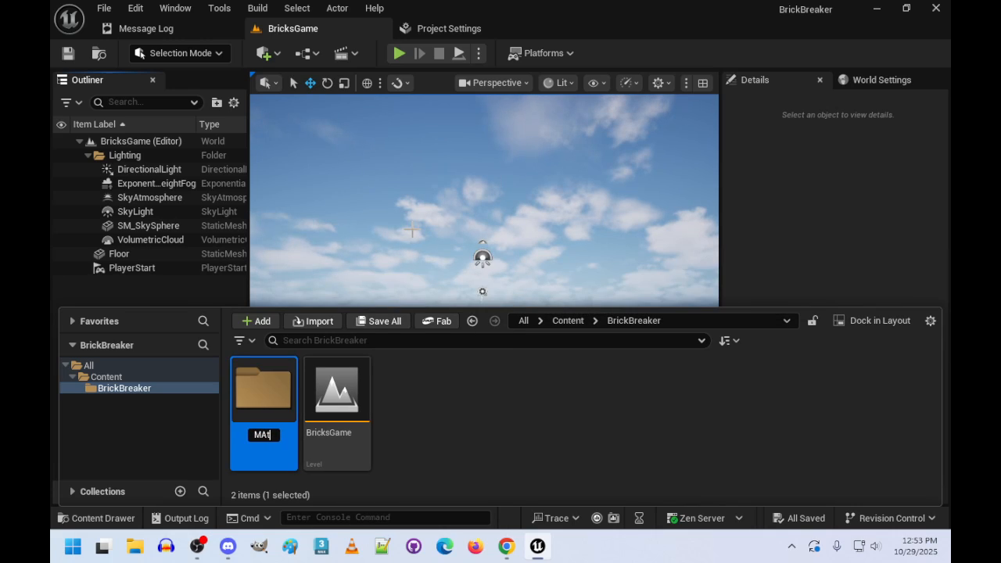
key("BackSpace")
key("BackSpace")
type("aterials")
key("Return")
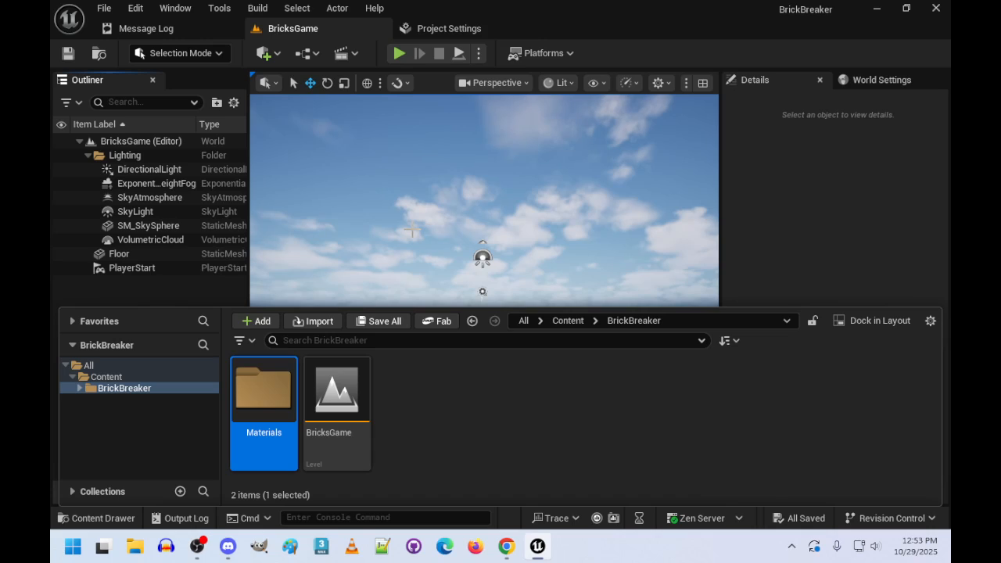
double_click(276, 392)
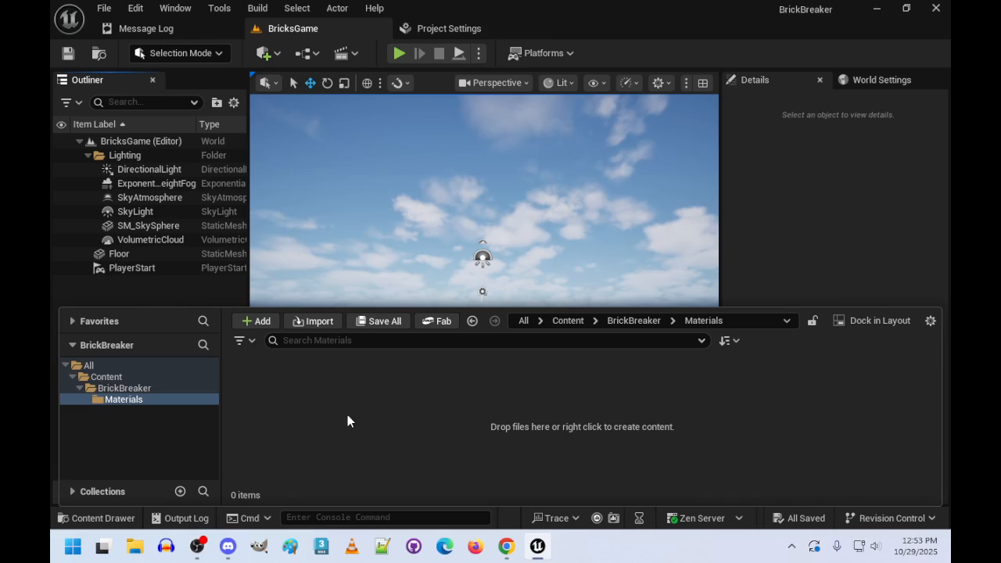
- Create a Blueprint class based on Game Mode Base in the BrickBreaker folder and name it BricksGameMode
left_click(125, 388)
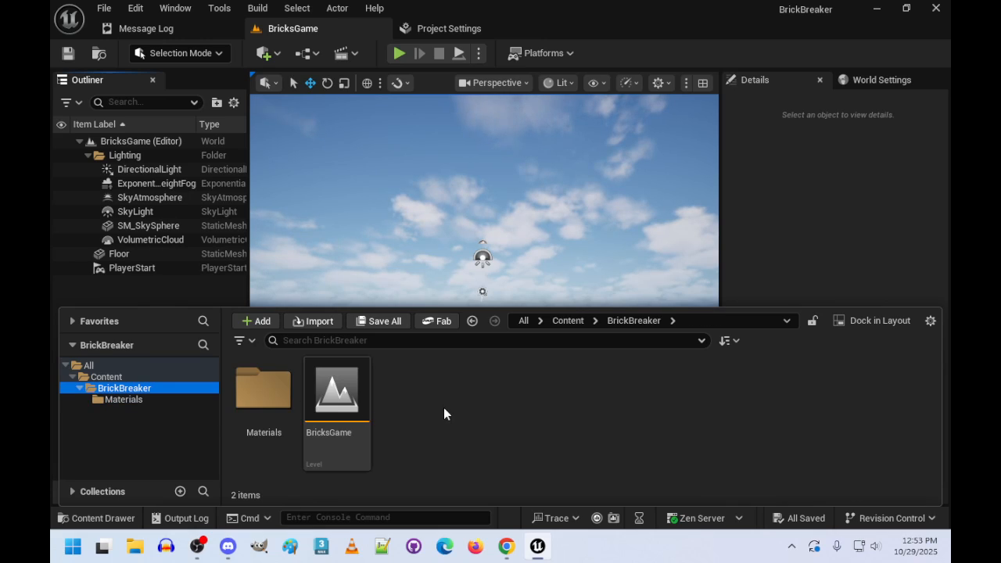
right_click(430, 404)
mouse_move(521, 386)
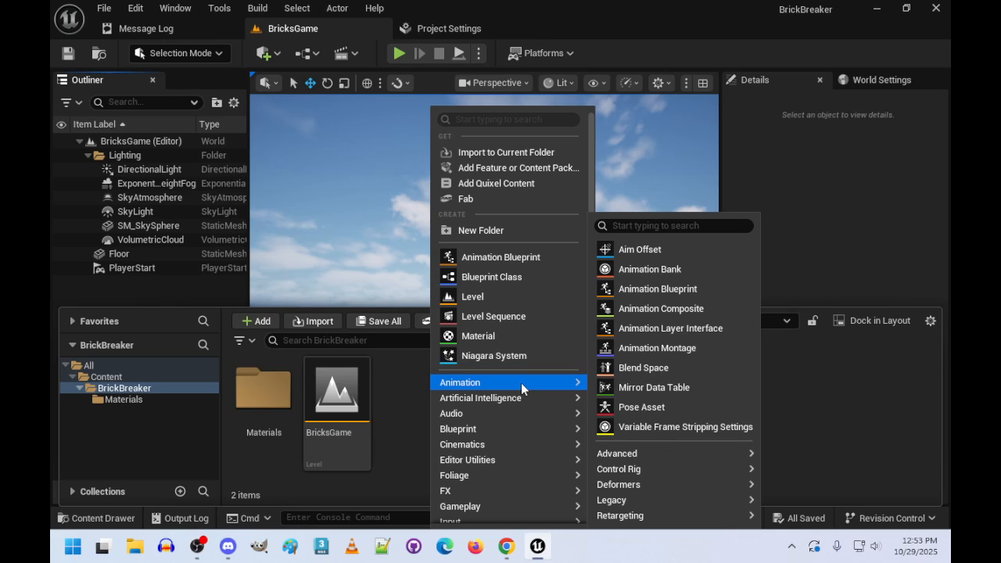
left_click(504, 277)
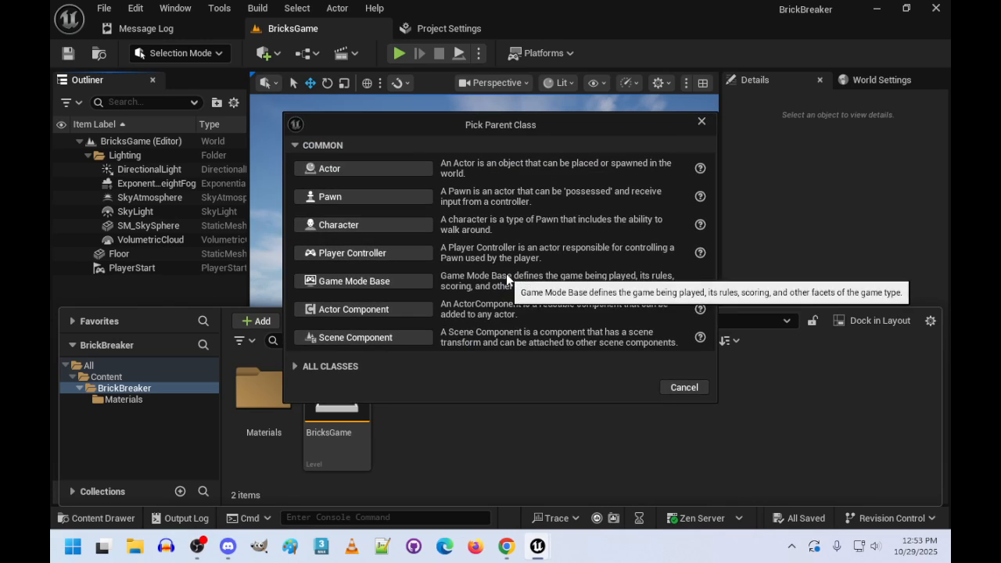
left_click(392, 283)
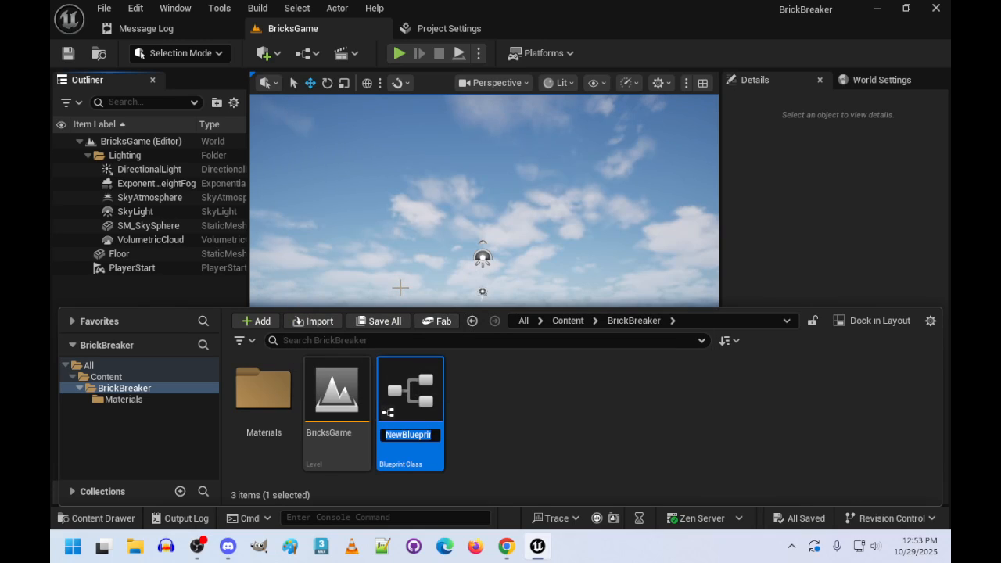
type("Bricks")
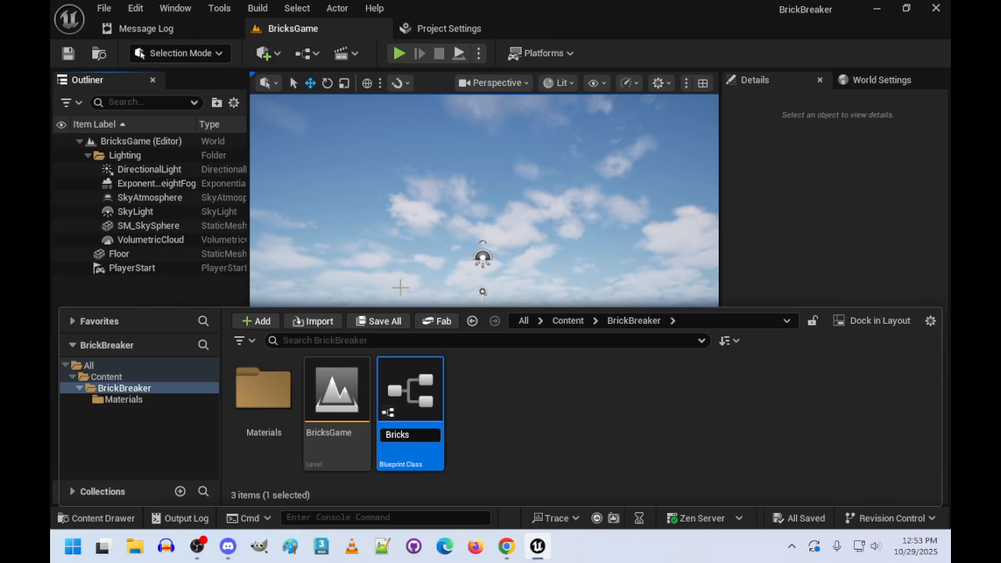
type("GameMode")
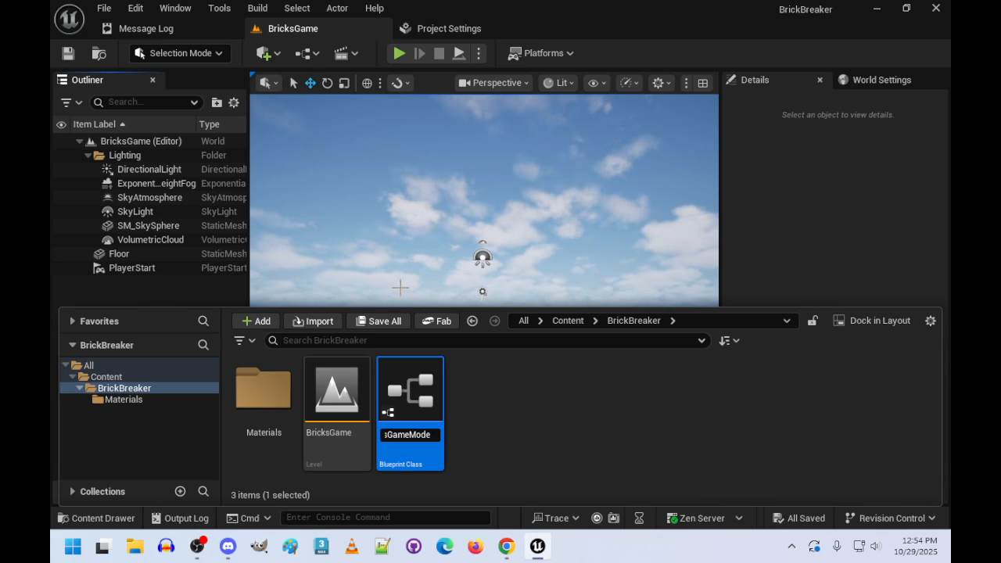
key("Return")
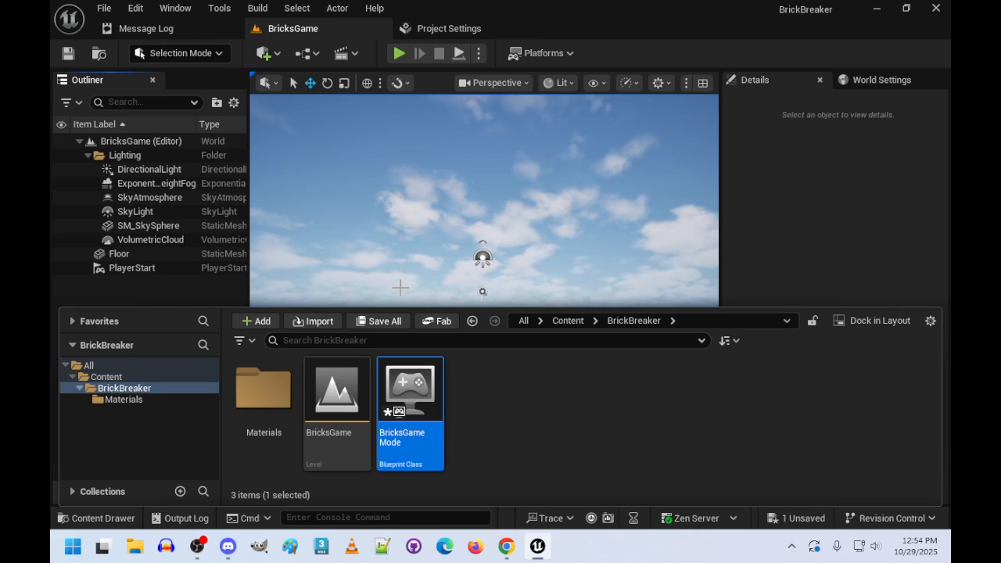
- Set the Default GameMode to BricksGameMode in the project's Maps & Modes settings
left_click(452, 29)
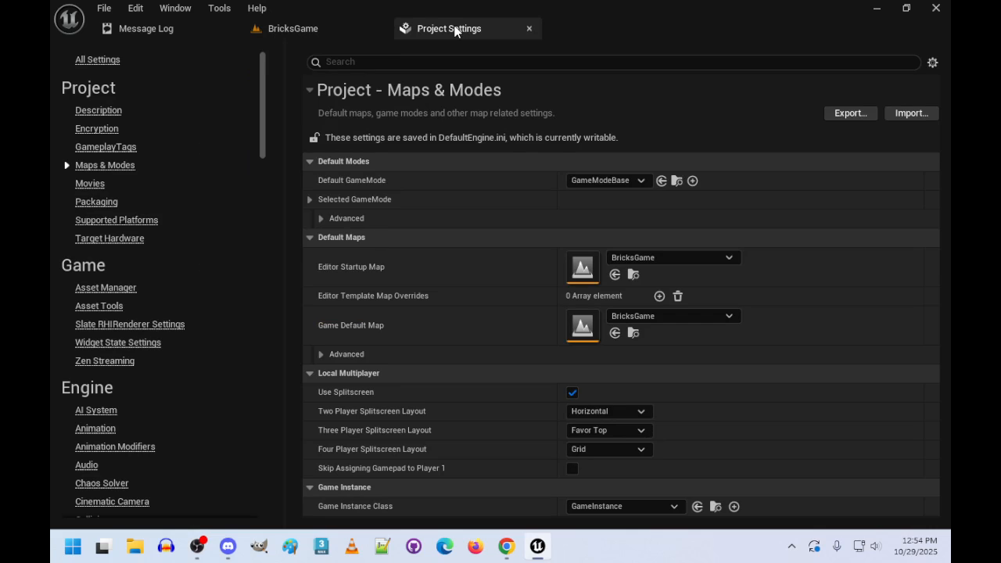
left_click(640, 181)
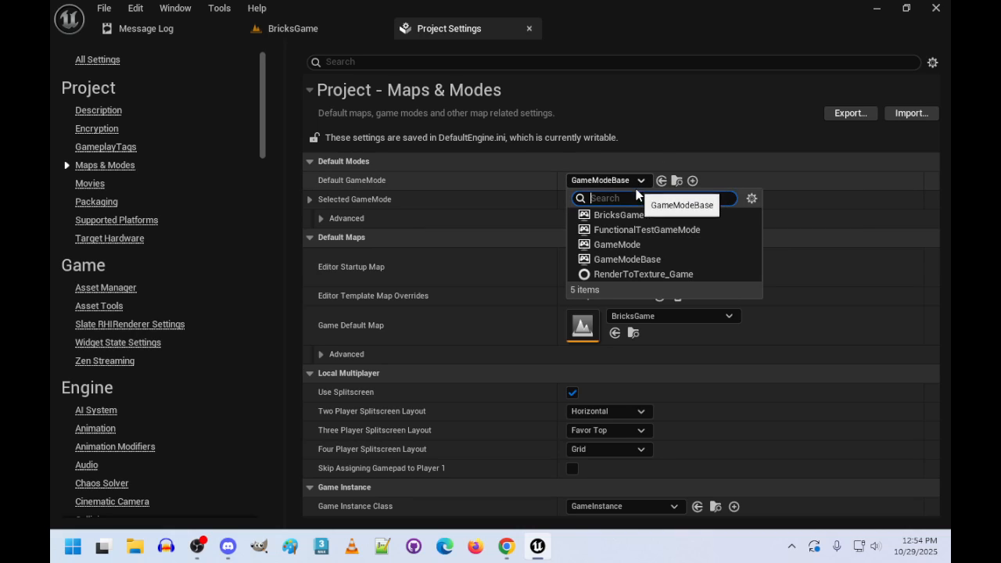
left_click(640, 216)
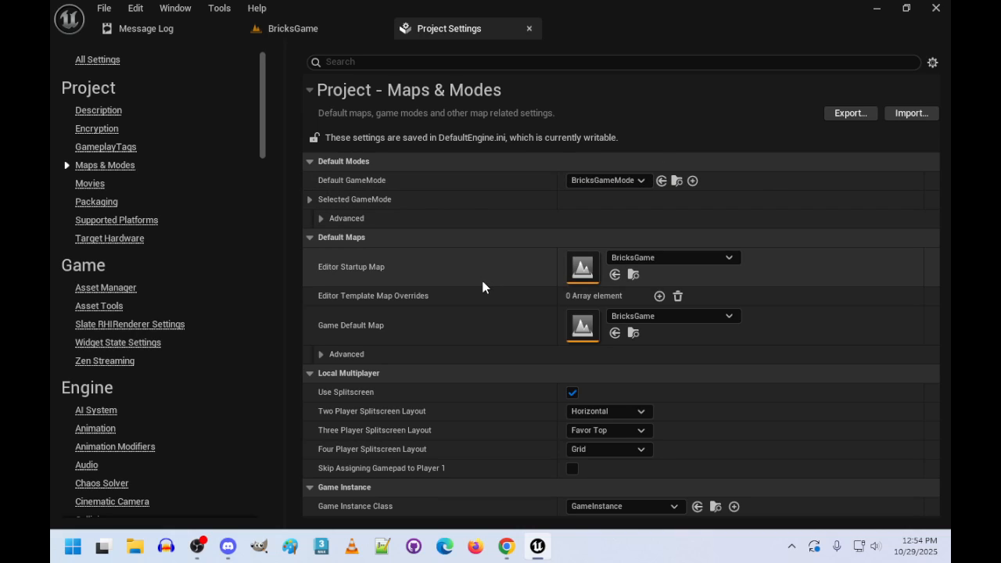
- Set the BricksGame level's GameMode Override to BricksGameMode in its world settings and save the level
left_click(303, 29)
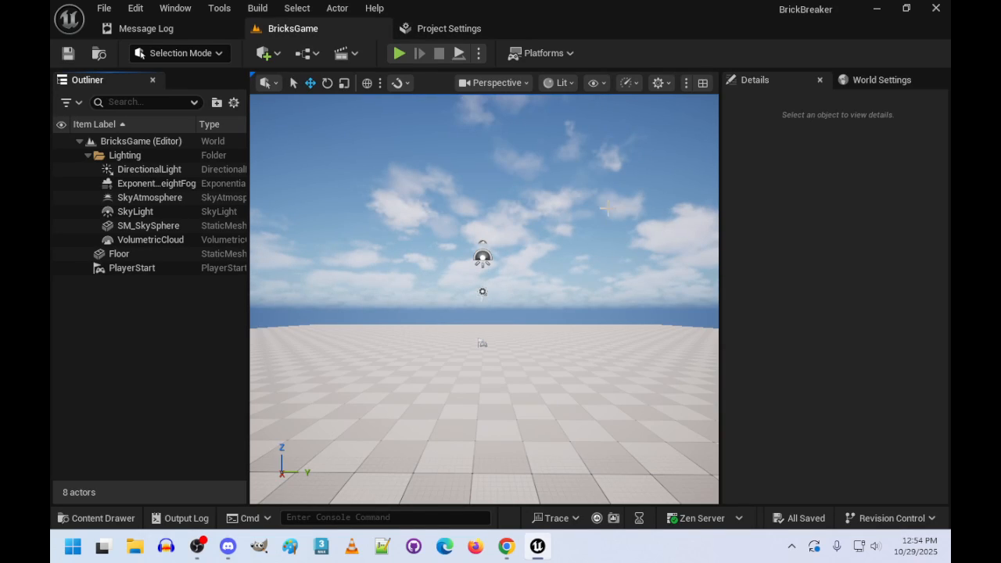
left_click(847, 81)
left_click(873, 142)
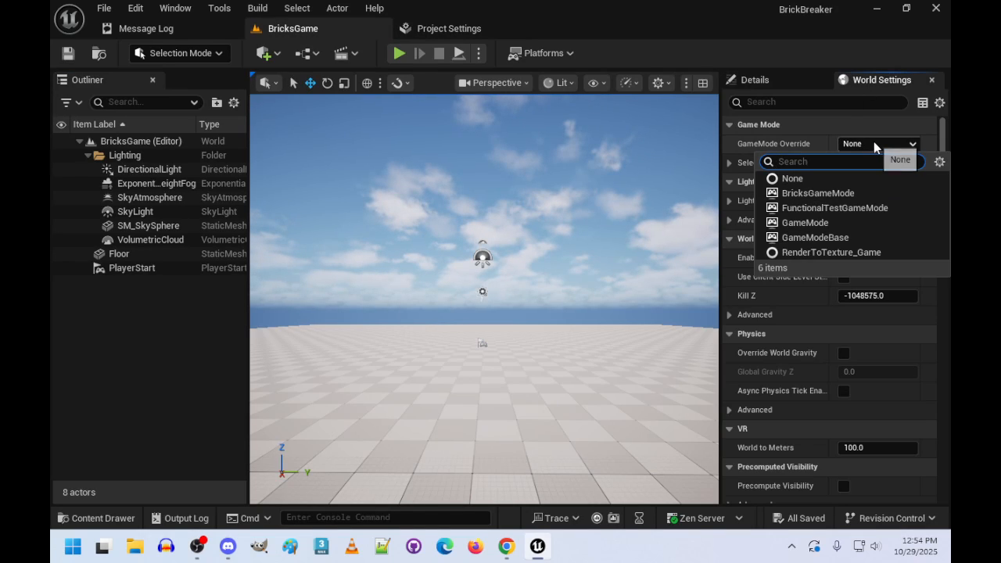
left_click(817, 193)
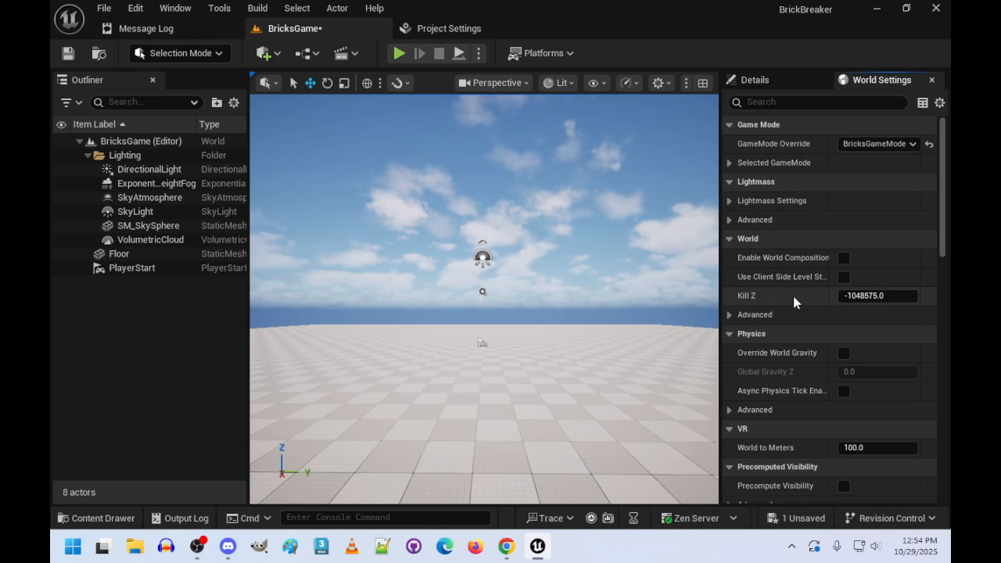
key("ctrl+s")
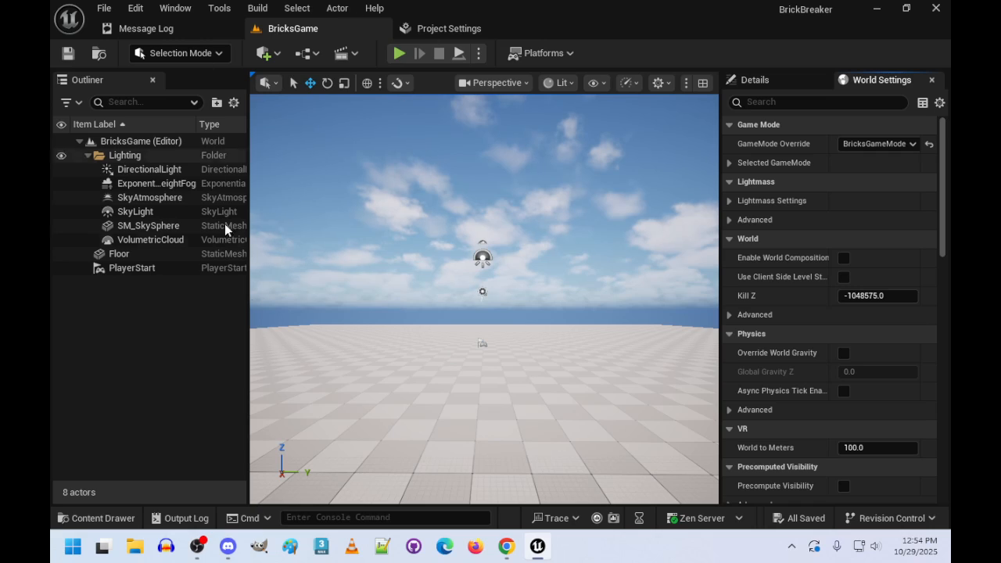
- Create a material named m_Floor in the Materials folder
left_click(110, 520)
double_click(255, 399)
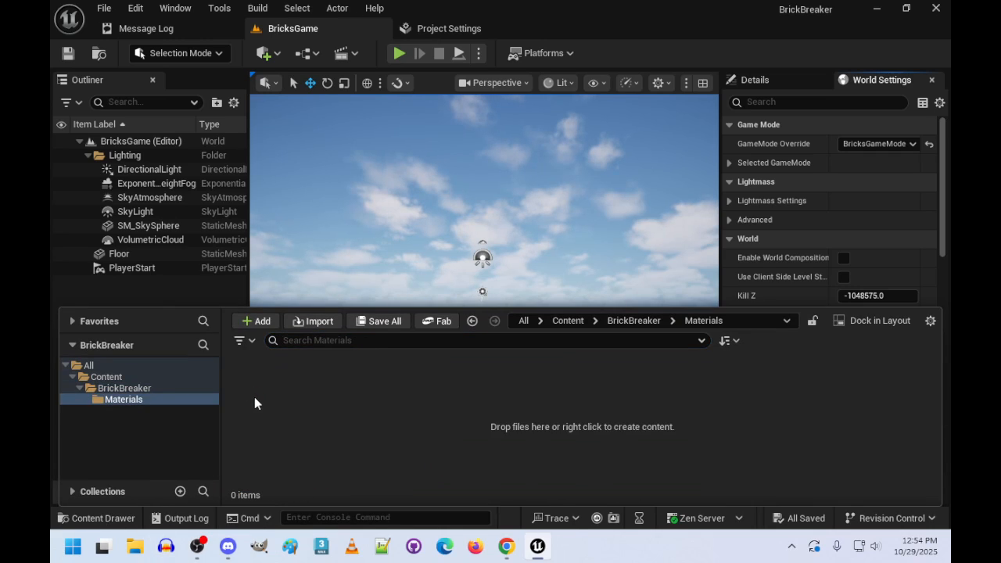
right_click(338, 404)
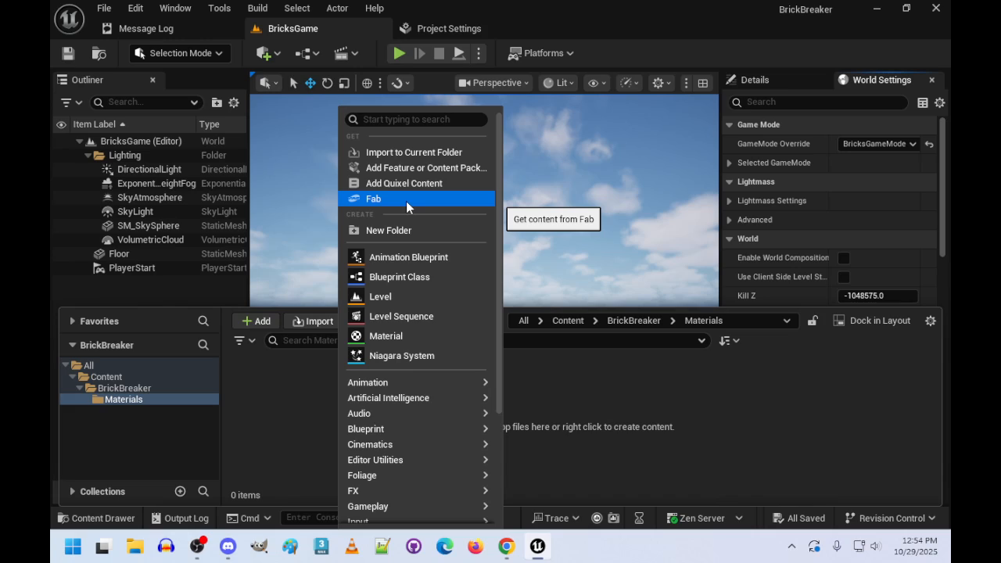
left_click(405, 337)
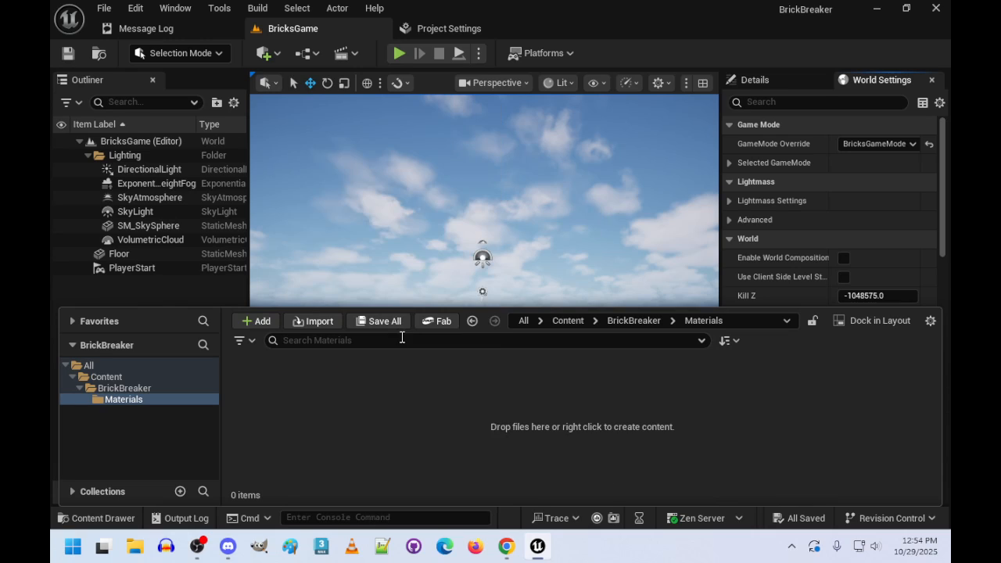
type("Mat")
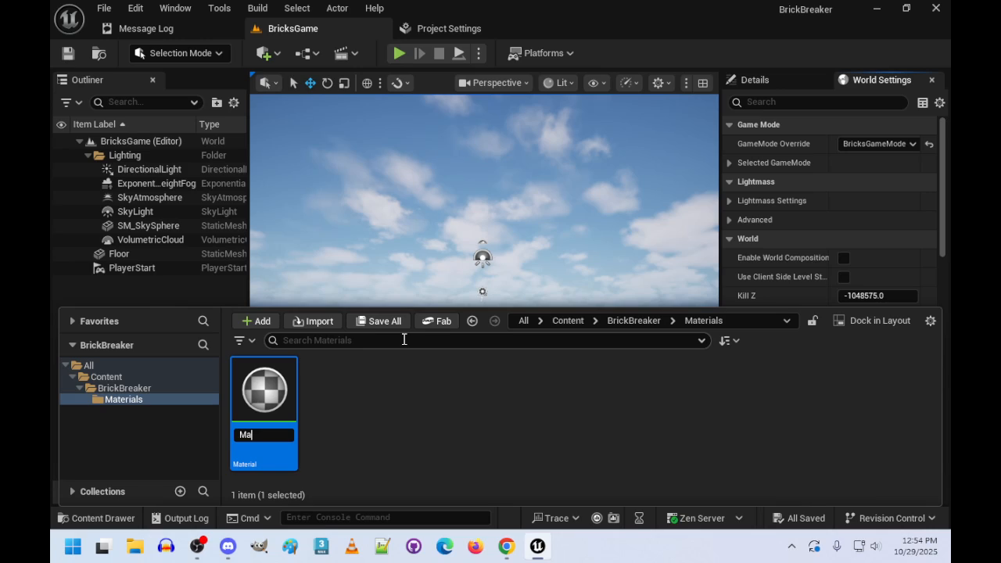
key("BackSpace")
key("BackSpace")
key("BackSpace")
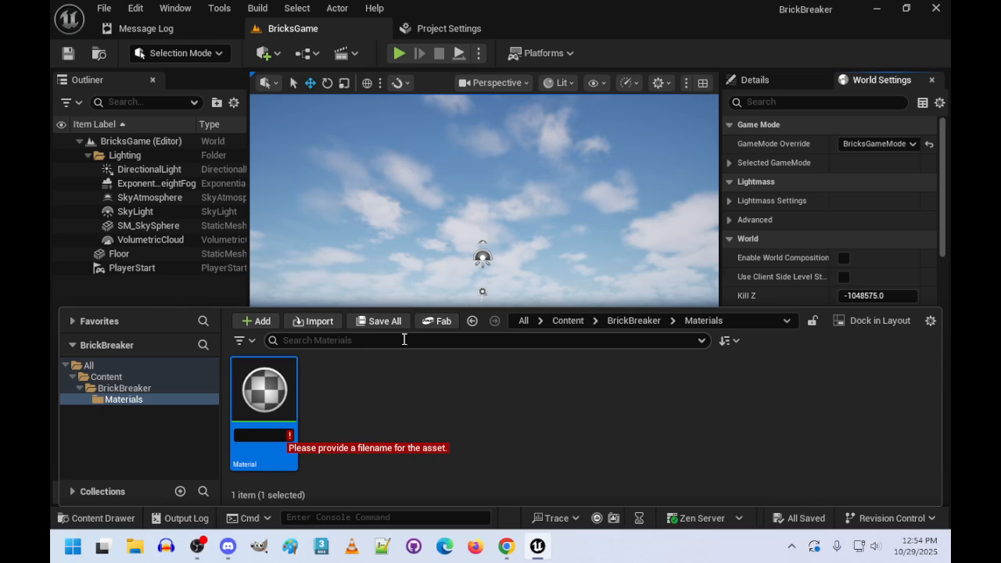
type("*")
key("BackSpace")
type("m")
key("BackSpace")
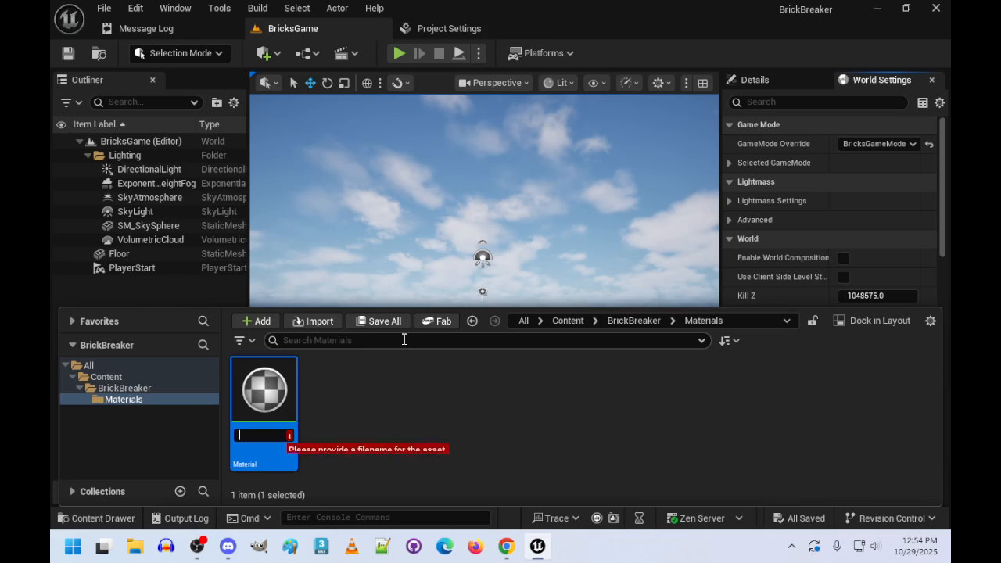
type("m,")
key("BackSpace")
type("_Floor")
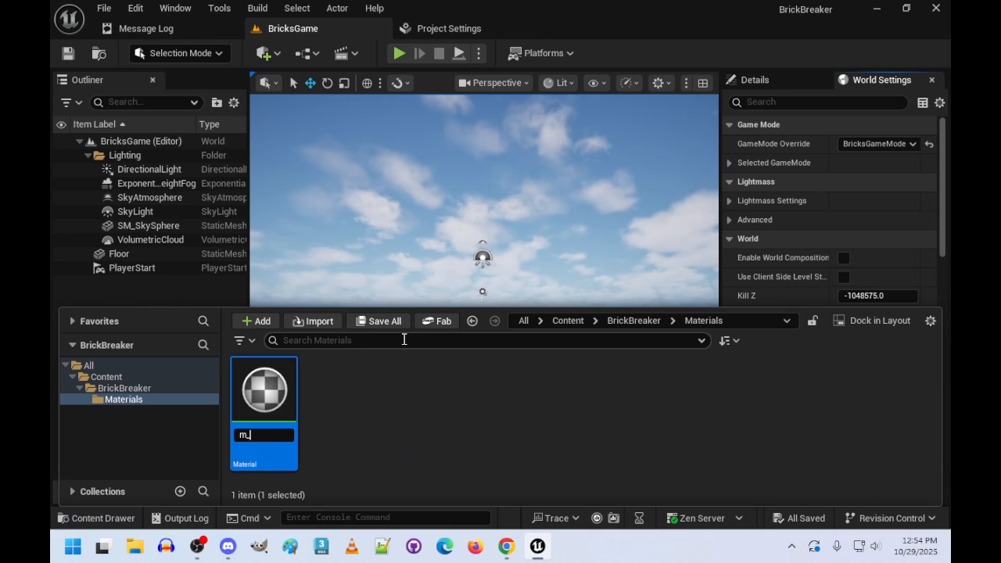
key("Return")
- Create a second material named m_Ball in the Materials folder
right_click(355, 407)
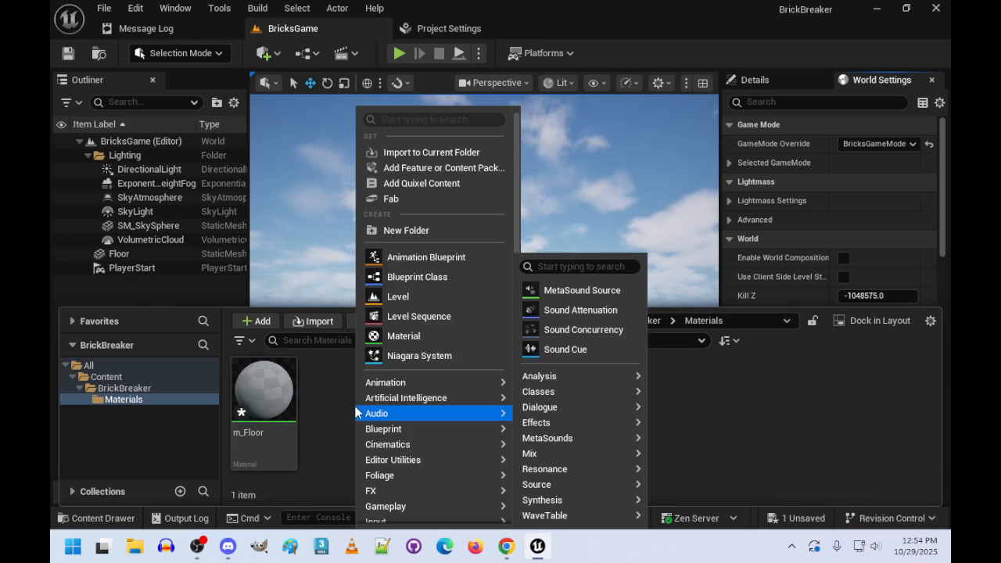
left_click(422, 337)
type("m_")
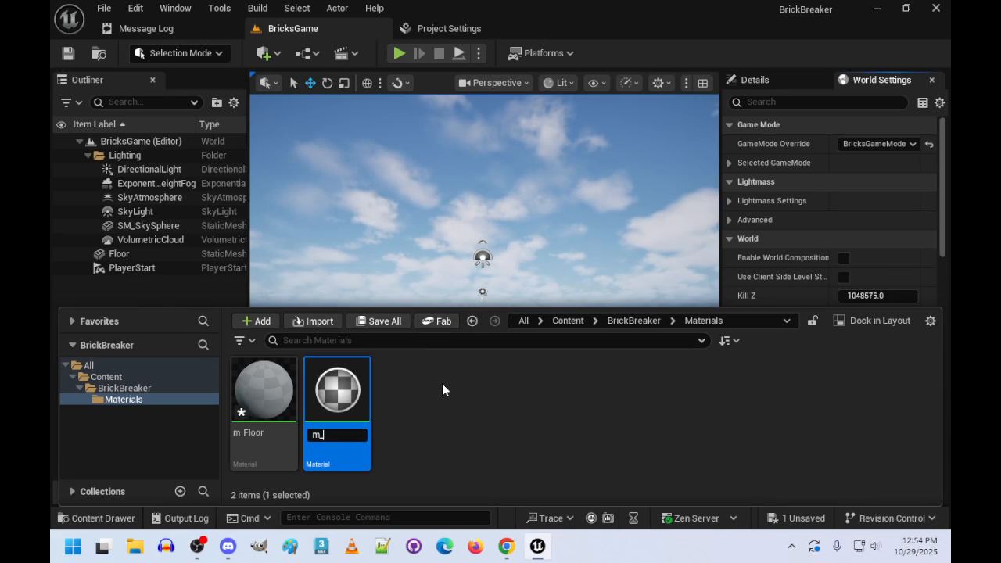
type("Ball")
key("Return")
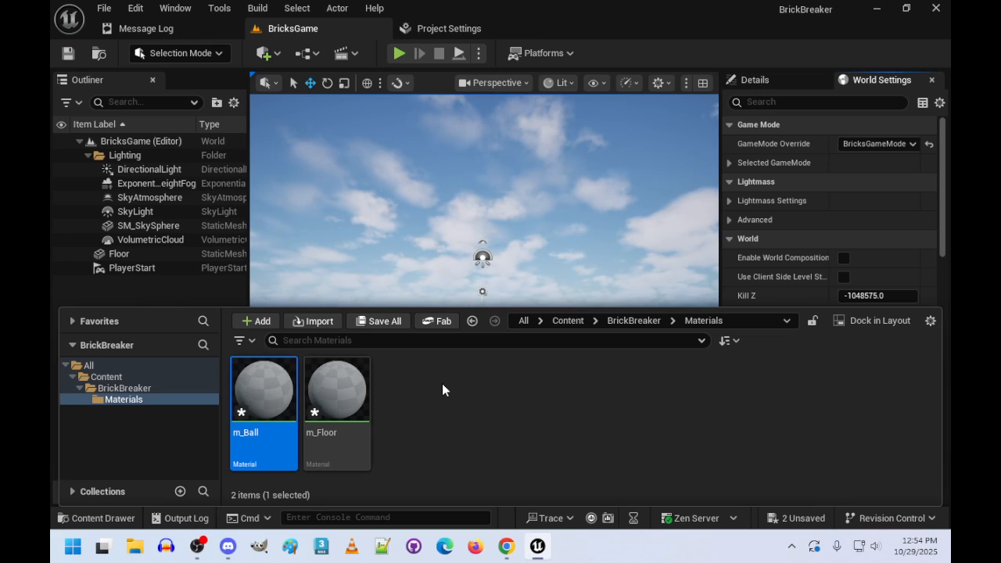
- Create a third material named m_Wall in the Materials folder
right_click(404, 406)
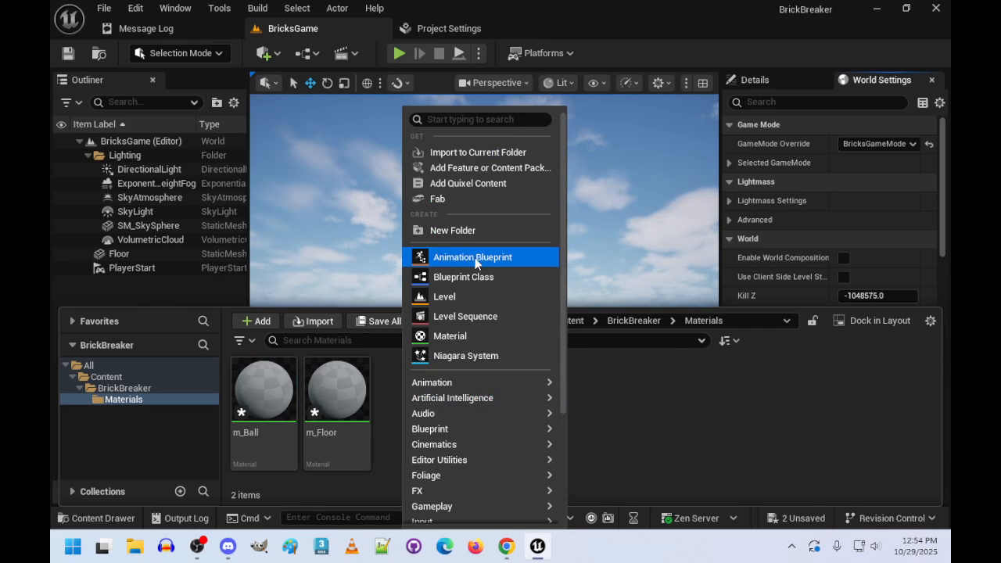
left_click(453, 335)
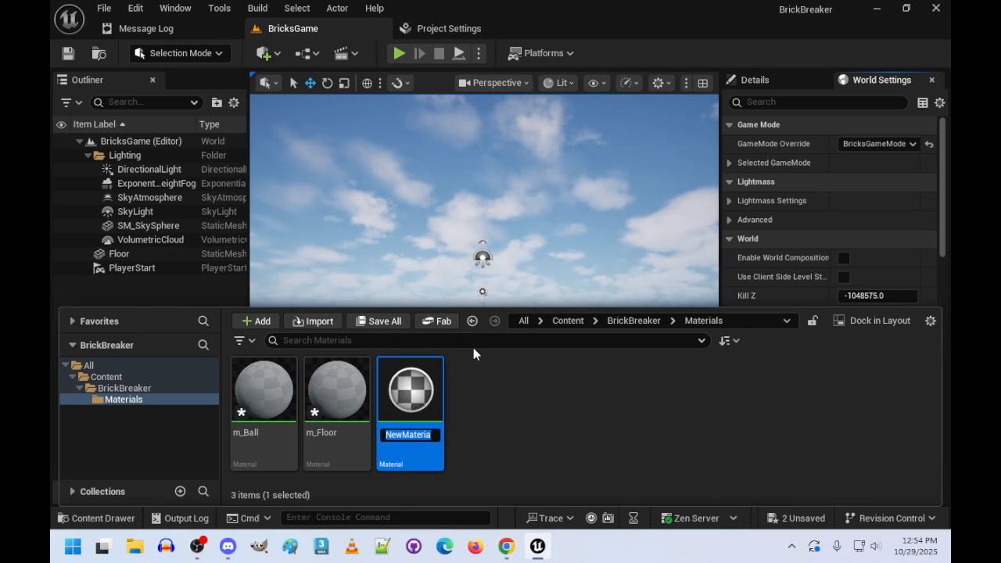
type("m_Wall")
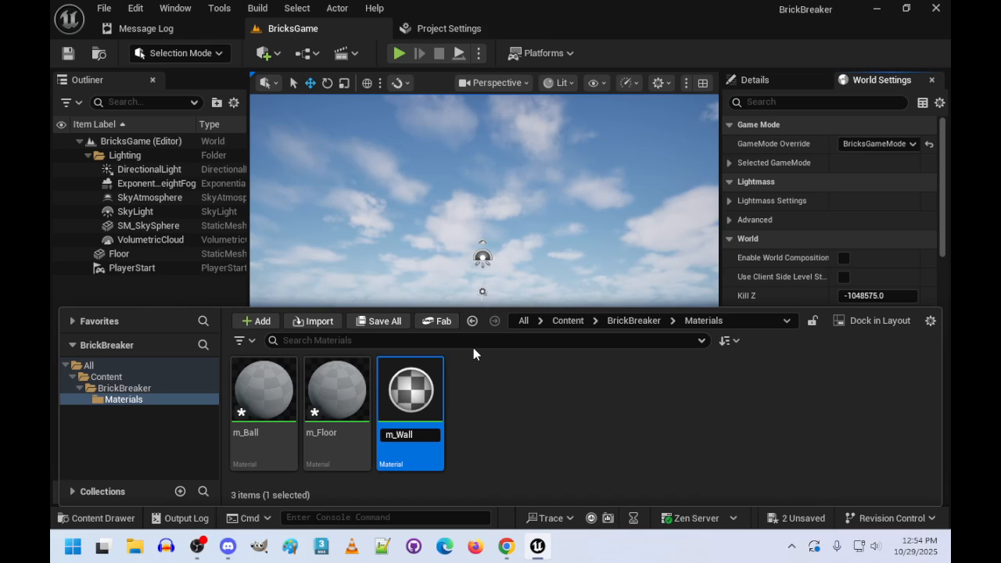
key("Return")
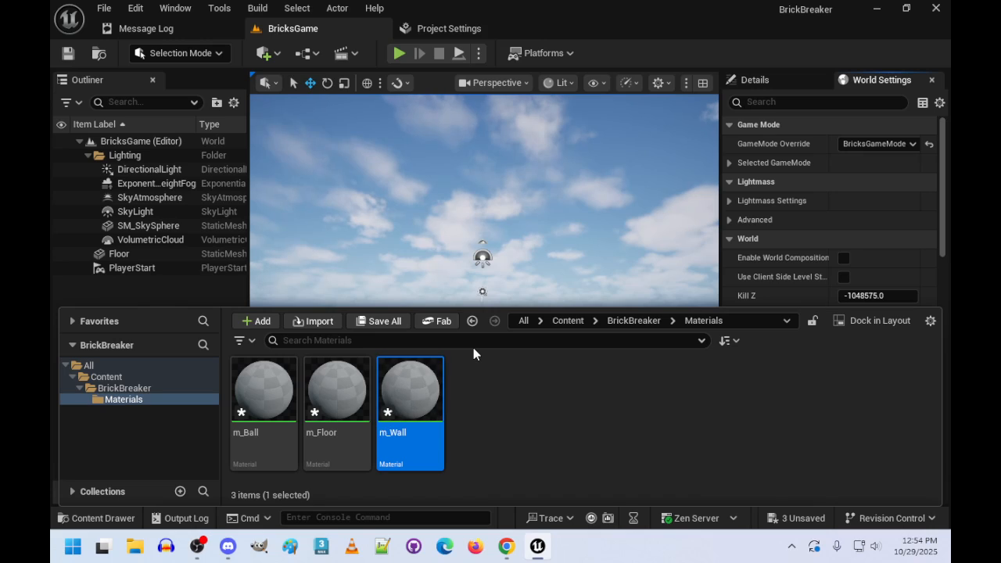
- Create a fourth material named m_Brick in the Materials folder
right_click(482, 407)
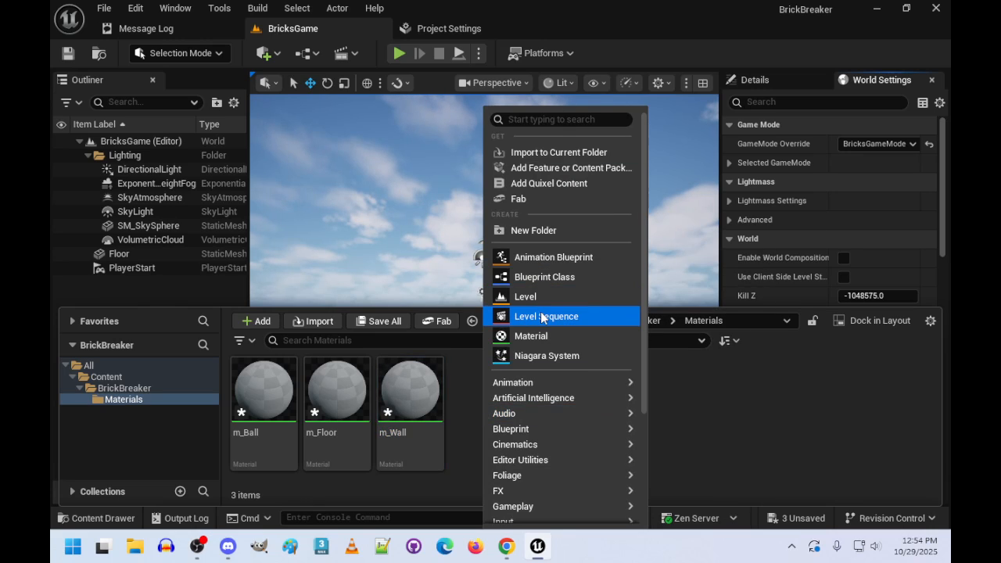
left_click(513, 337)
type("m_Brick")
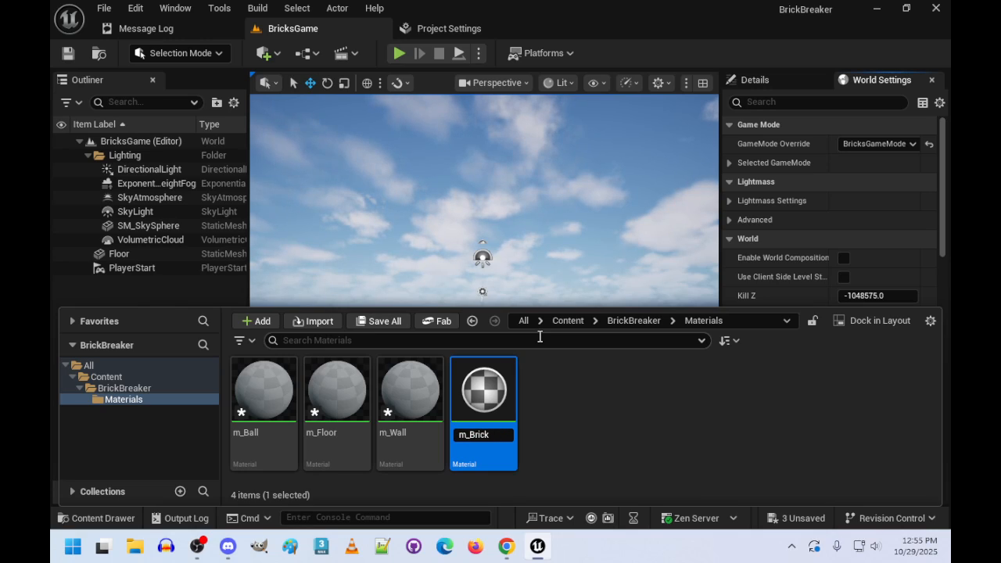
key("Return")
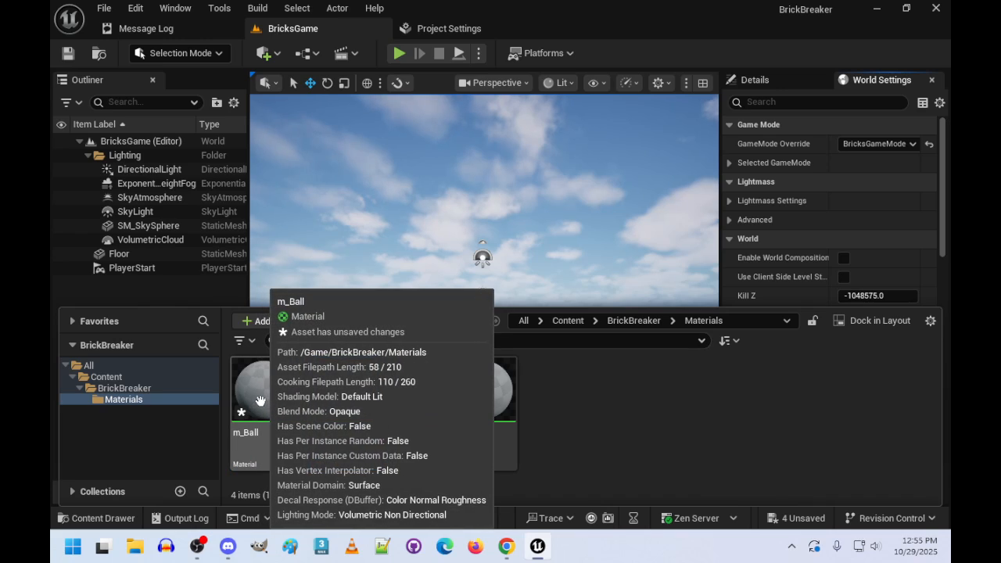
- Open the m_Floor material and add a Constant 3Vector node beside the main material node in its graph
double_click(413, 391)
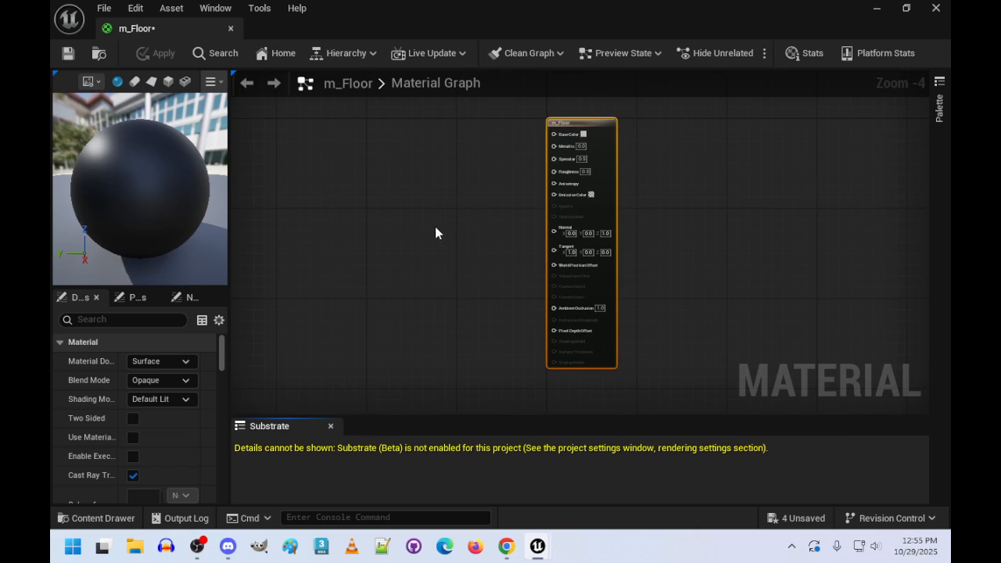
left_click(424, 145)
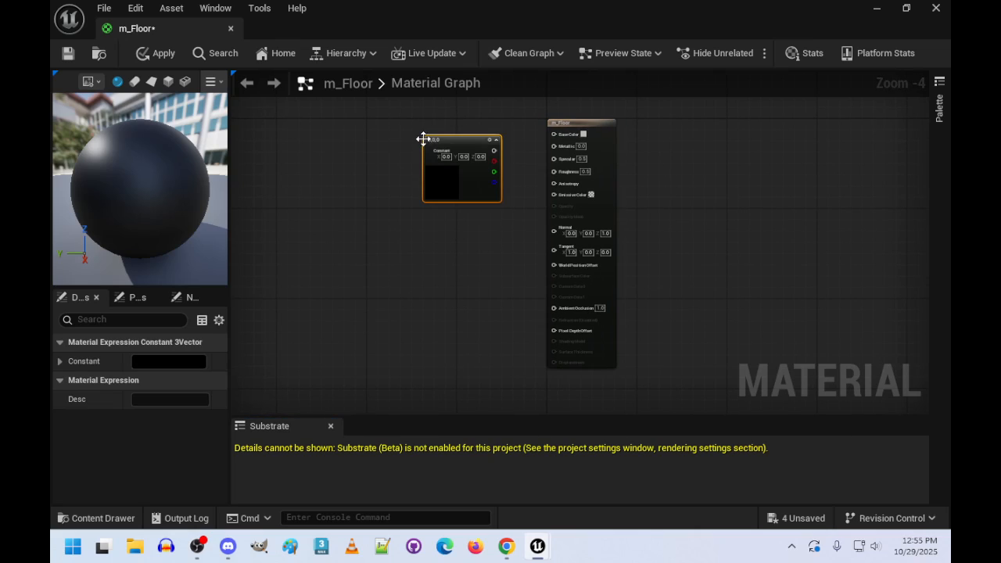
right_click_drag(441, 279, 430, 342)
scroll(430, 342, "up", 3)
right_click_drag(448, 292, 390, 296)
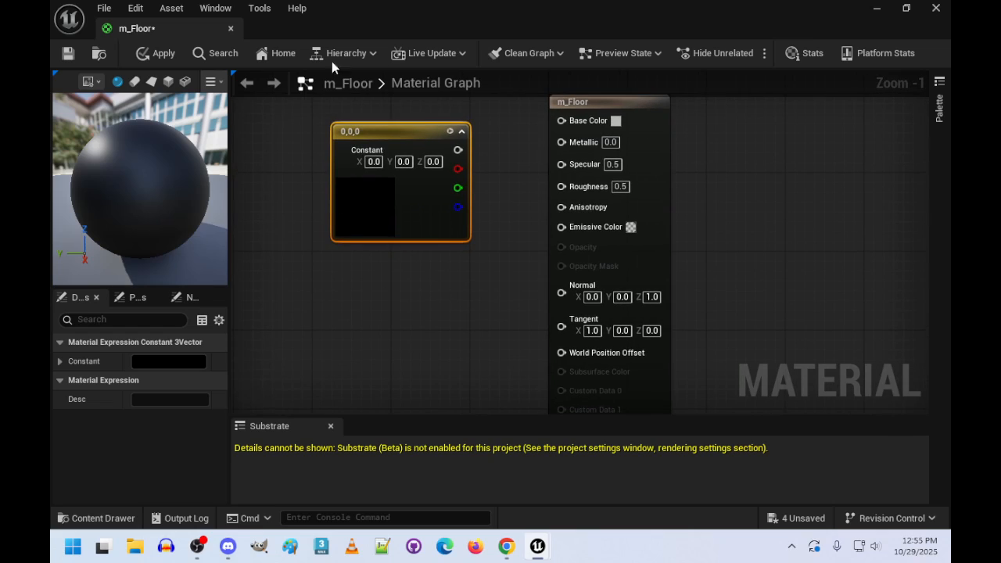
right_click_drag(460, 284, 411, 293)
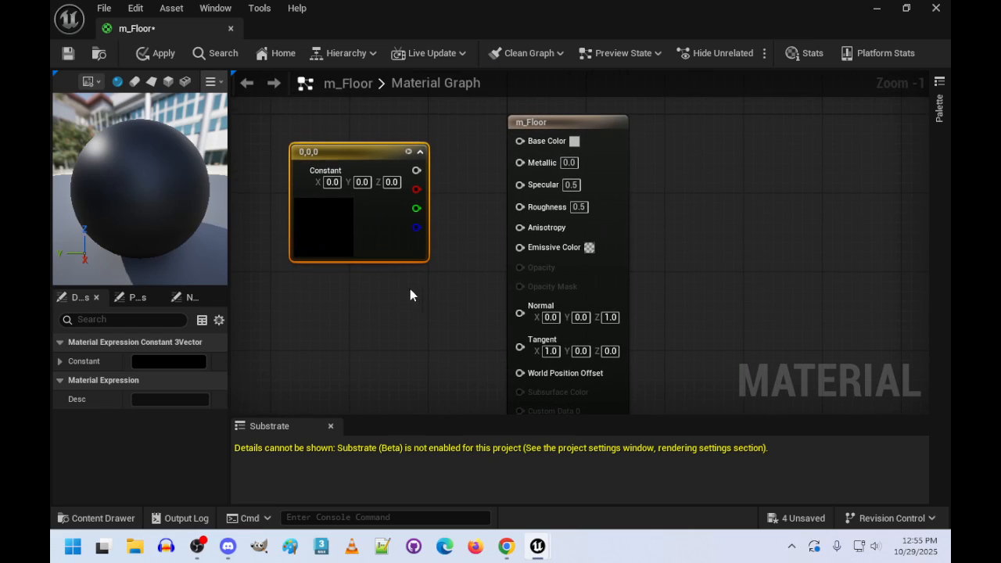
- Reposition the Constant 3Vector node and connect its output to the Base Color and Specular inputs of m_Floor
left_click_drag(364, 149, 334, 132)
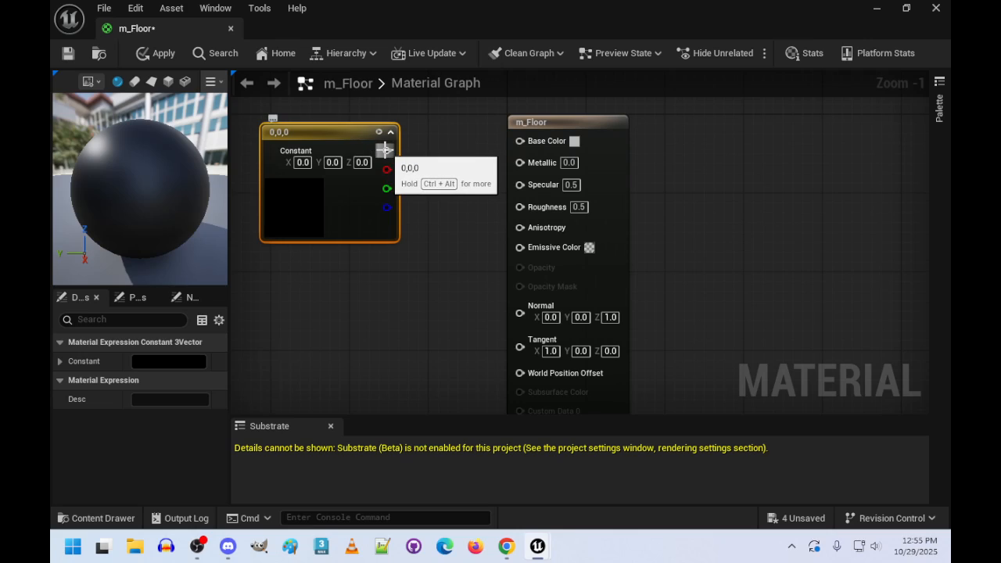
left_click_drag(384, 151, 519, 143)
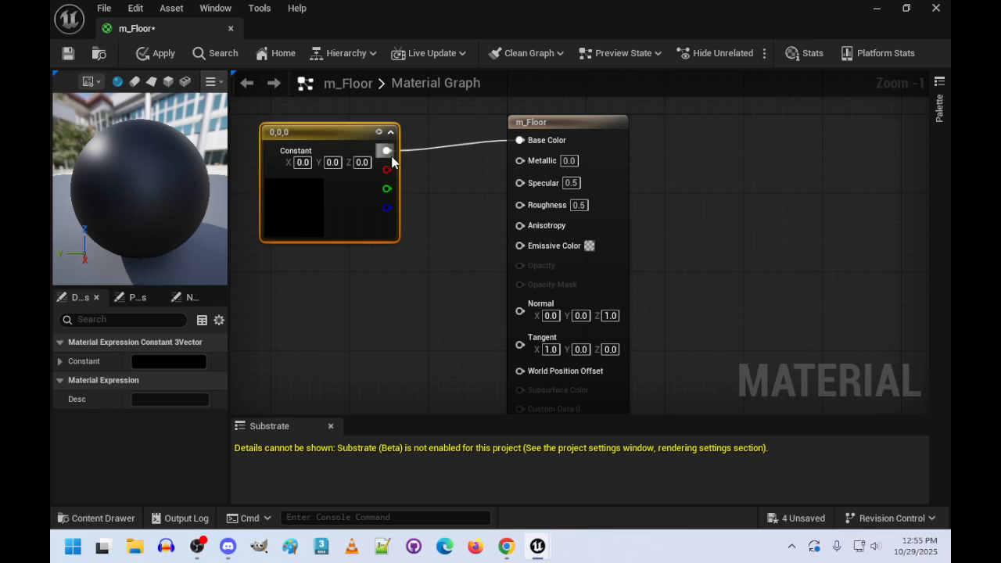
left_click_drag(386, 150, 520, 182)
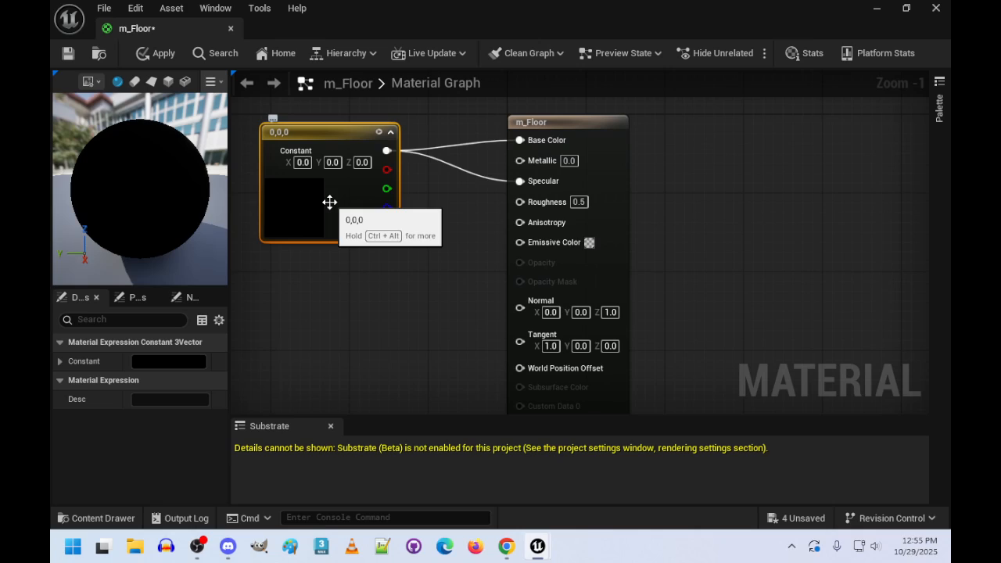
- Set the X, Y and Z values of m_Floor's Constant 3Vector node to 0.1
left_click(305, 164)
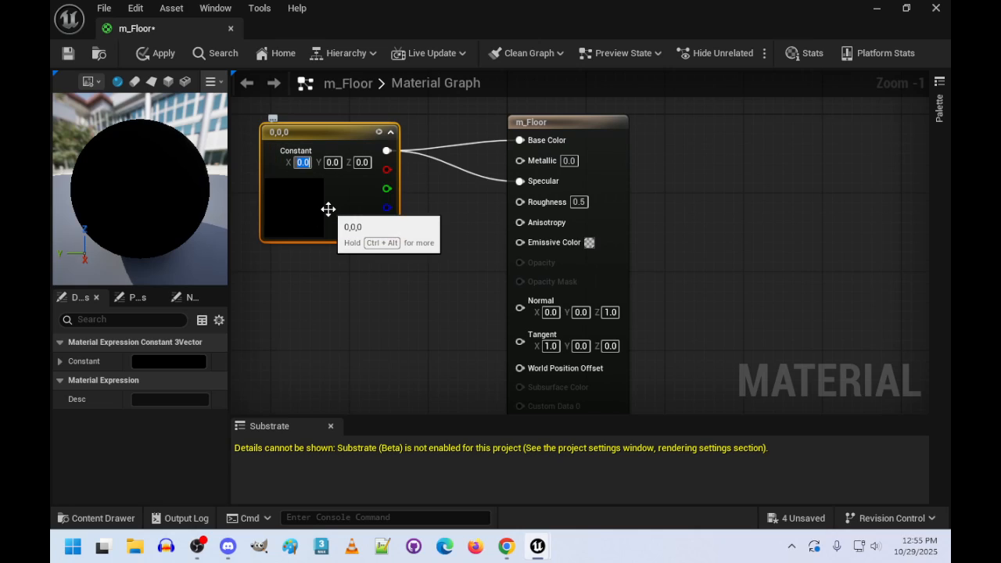
type(".1")
key("Tab")
type(".1")
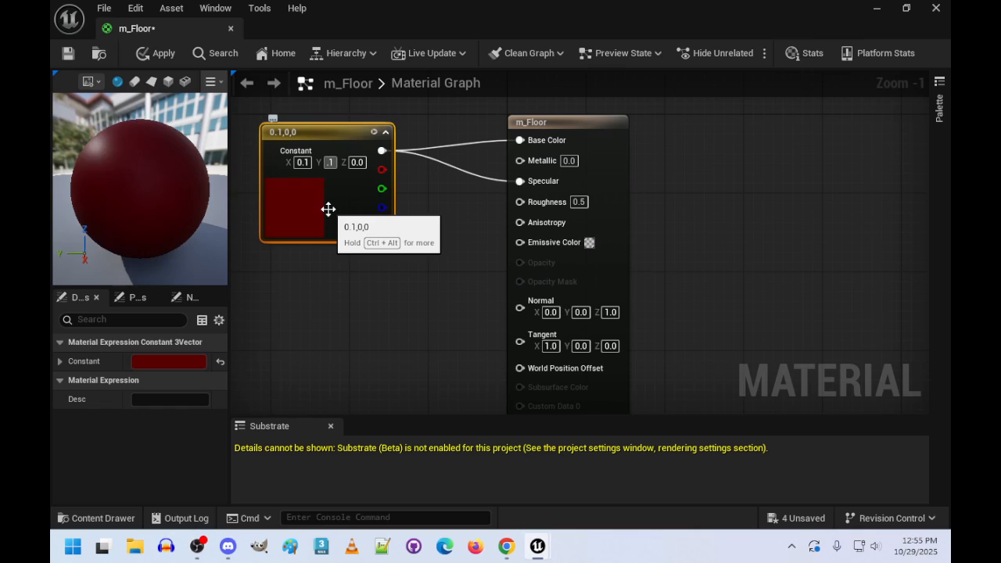
key("Tab")
type(".1")
key("Return")
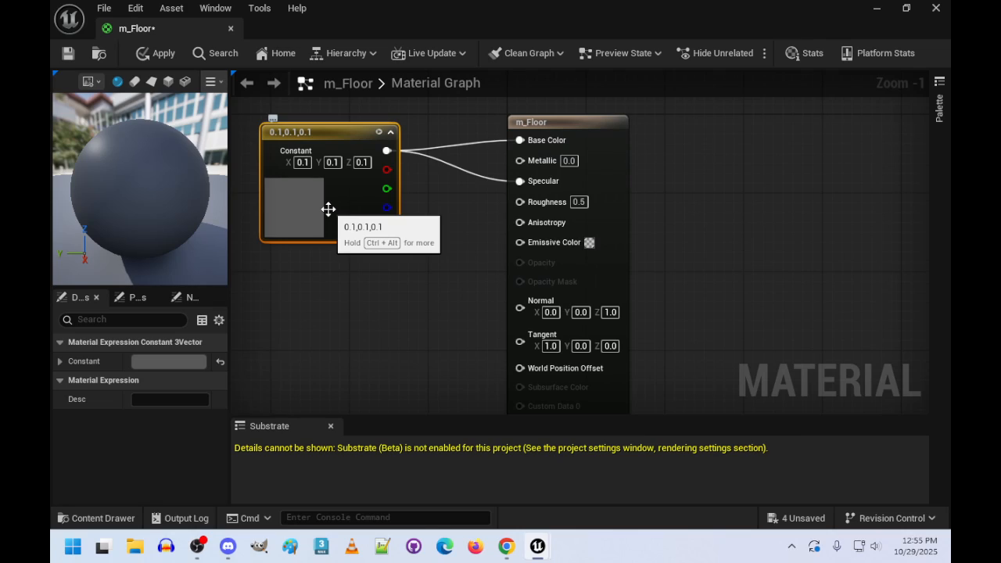
- Set the m_Floor constant's X, Y and Z values to 0.01, then apply the material changes and close its editor
left_click(302, 162)
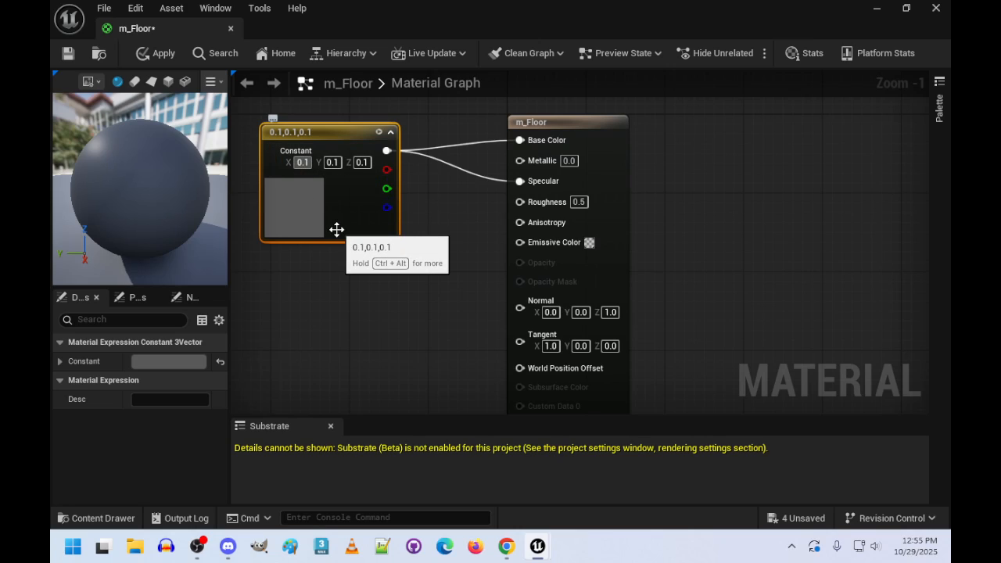
type("0.01")
key("Return")
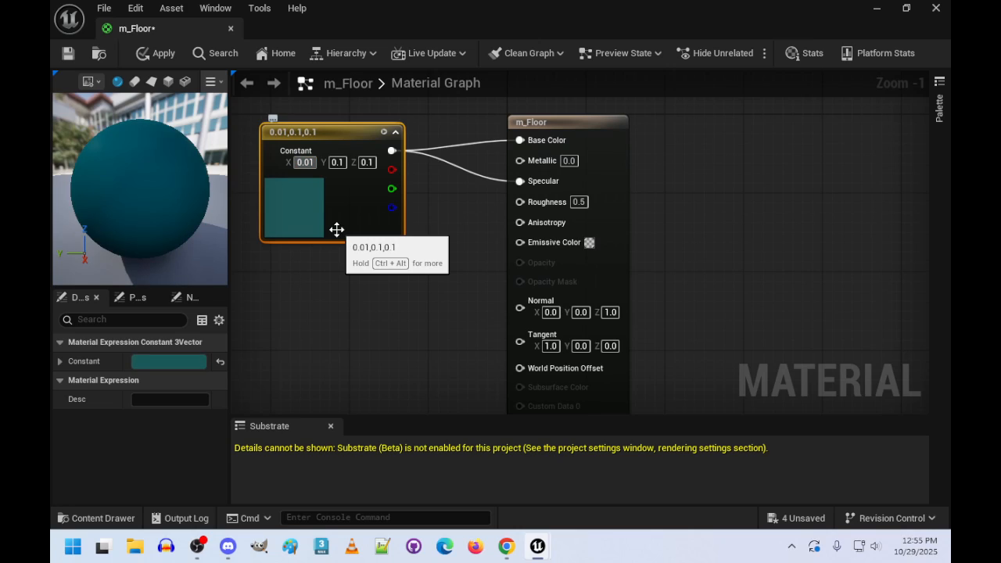
key("Tab")
type(".01")
key("Tab")
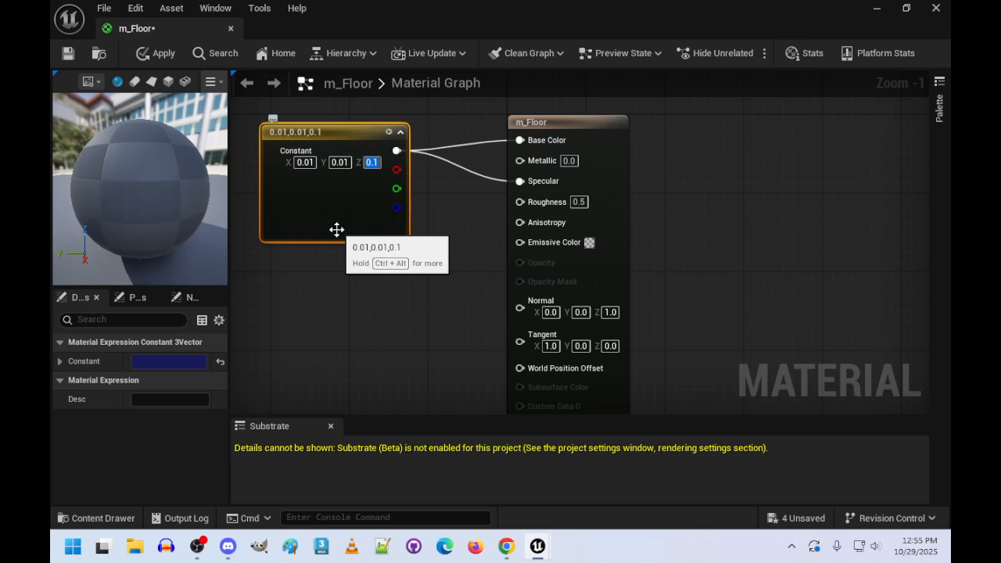
type(".01")
key("Return")
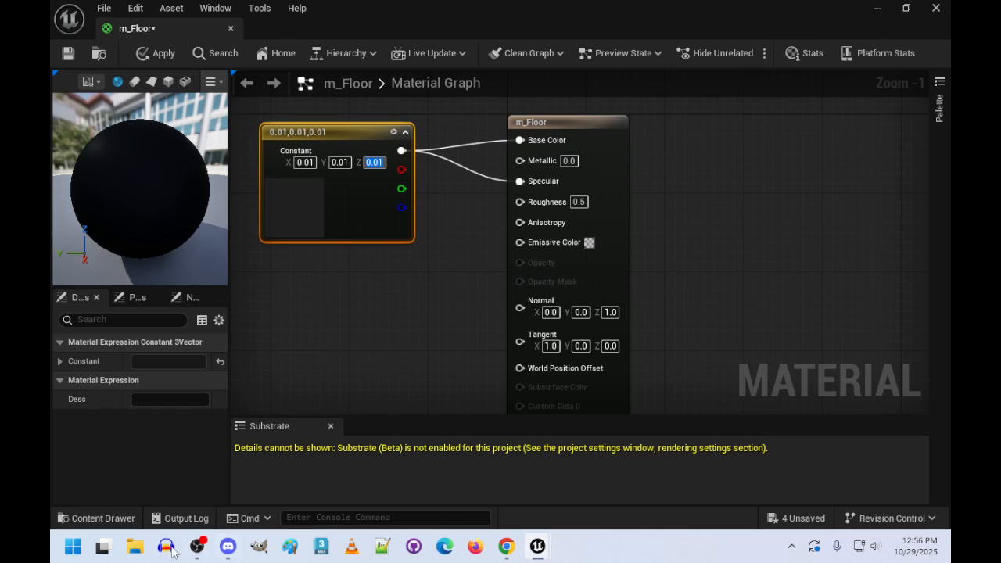
left_click(165, 53)
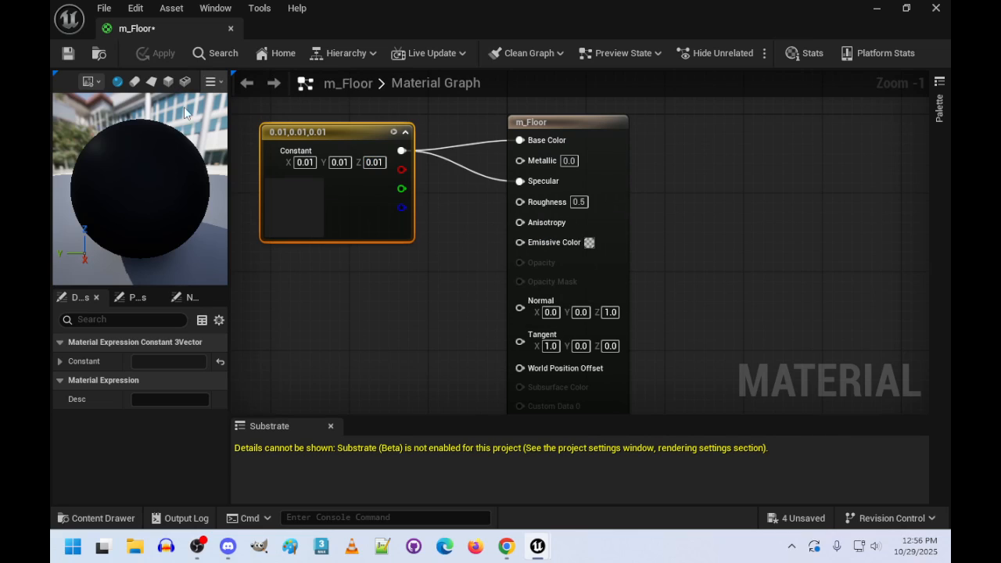
left_click(231, 29)
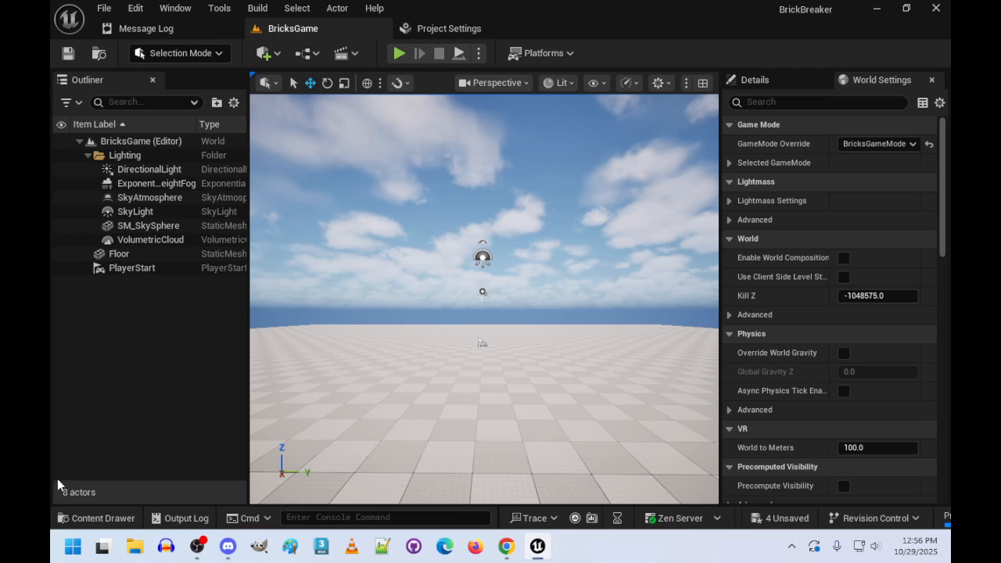
- Assign the m_Floor material to the floor in the BricksGame level
left_click(98, 519)
left_click_drag(414, 403, 550, 394)
right_click_drag(550, 393, 587, 394)
- Examine the floor with its new material from several viewpoints in the level
key("s")
key("w")
key("d")
key("w")
key("s")
key("a")
key("w")
key("s")
key("a")
key("w")
right_click_drag(542, 372, 541, 372)
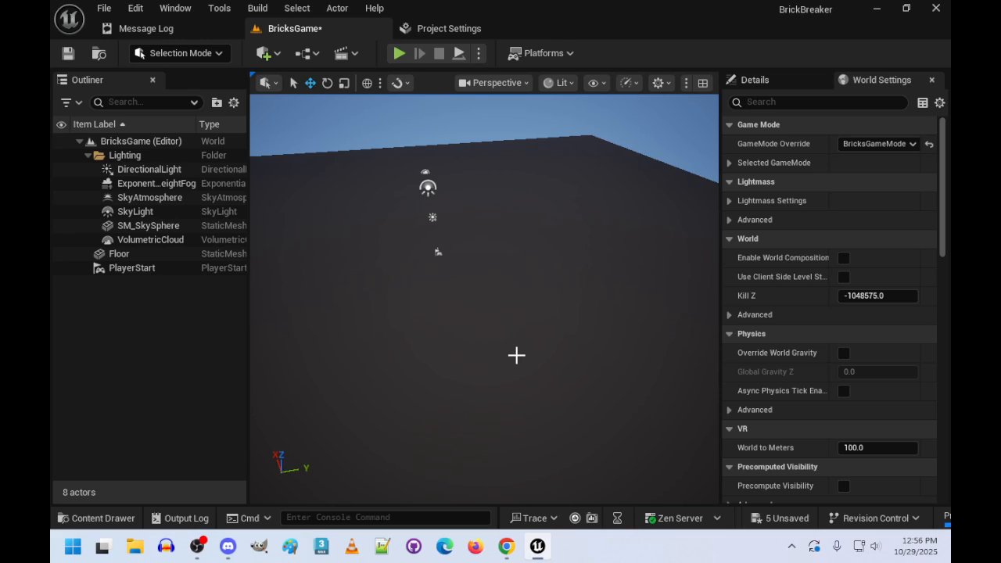
- Open the m_Ball material and add a Constant 3Vector node beside the main material node in its graph
left_click(121, 518)
double_click(260, 388)
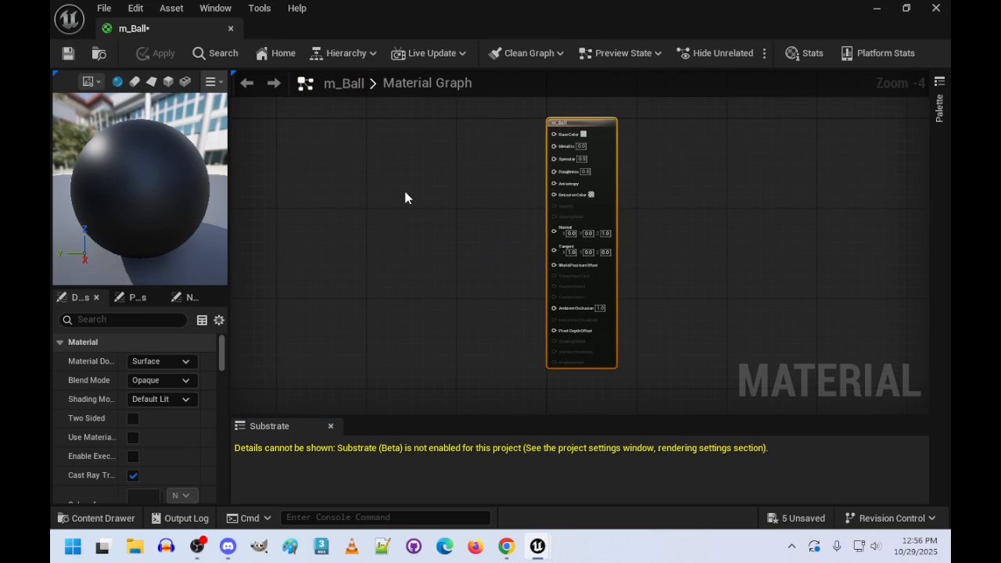
left_click(451, 157)
left_click(448, 150)
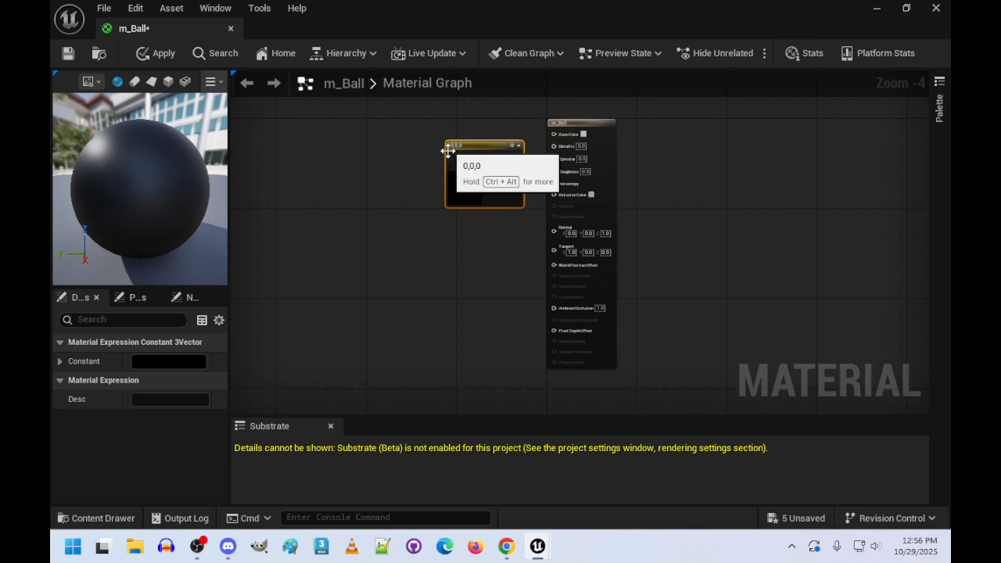
scroll(443, 227, "up", 4)
left_click_drag(444, 227, 406, 176)
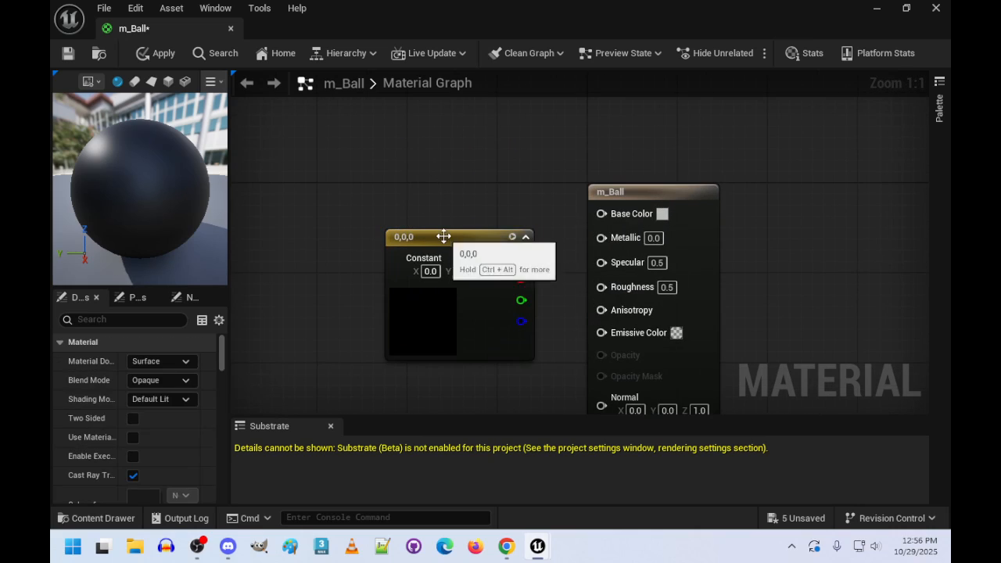
left_click_drag(445, 236, 399, 202)
- Connect the constant's output to the Base Color, Specular and Emissive Color inputs of m_Ball
left_click_drag(476, 225, 600, 214)
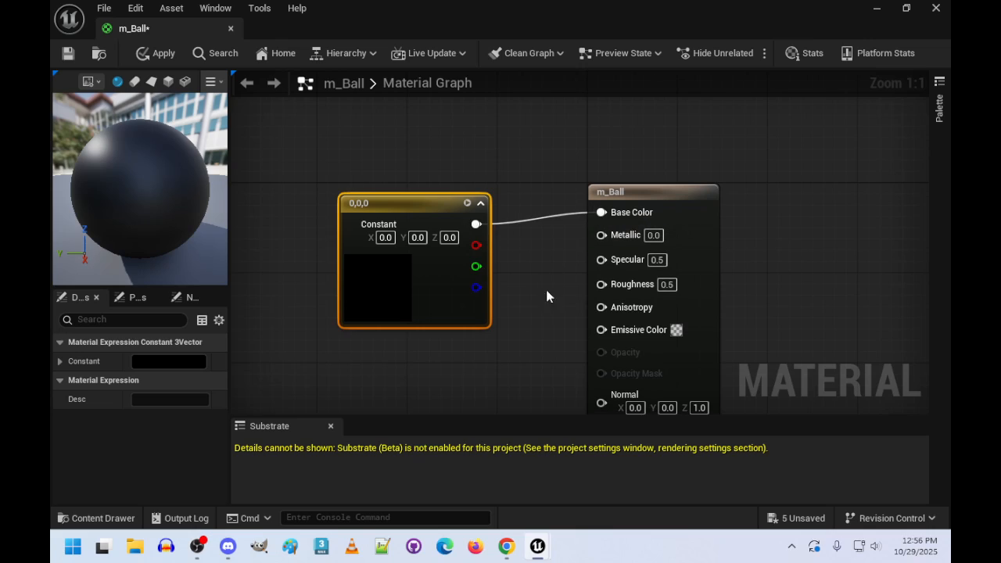
left_click_drag(476, 225, 602, 259)
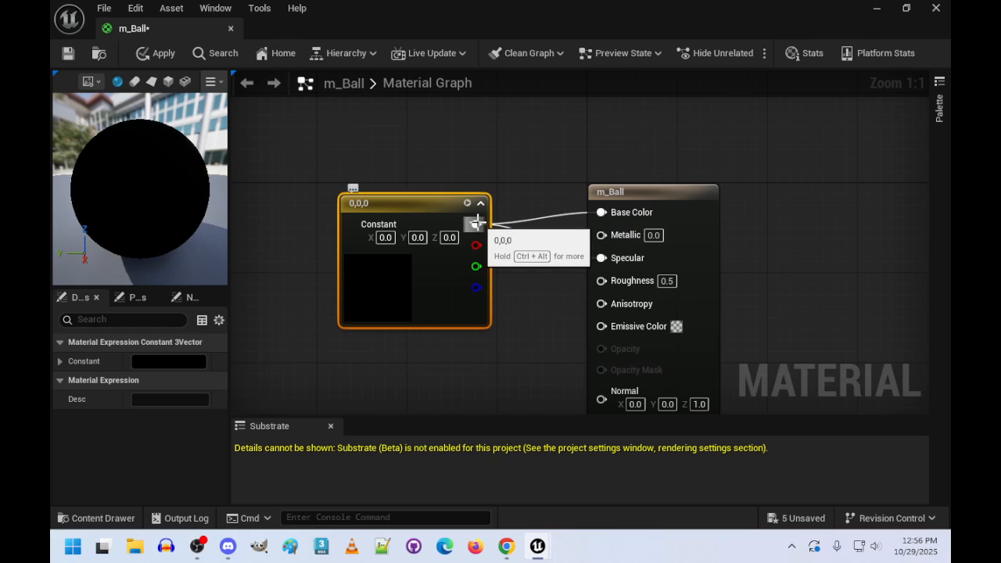
left_click_drag(476, 224, 603, 329)
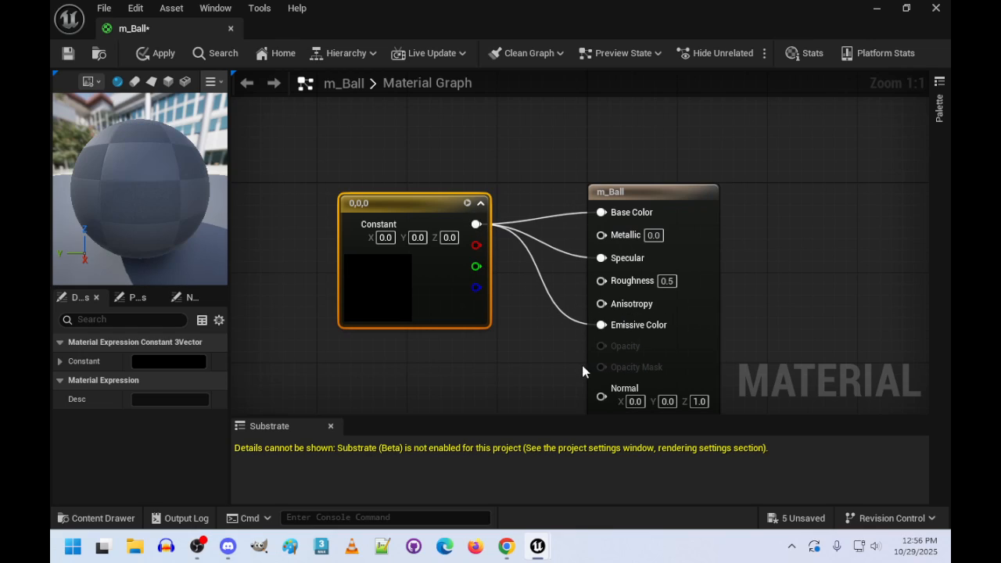
- Set the m_Ball constant to X 0.9, Y 0.9 and Z 0.01
left_click(385, 237)
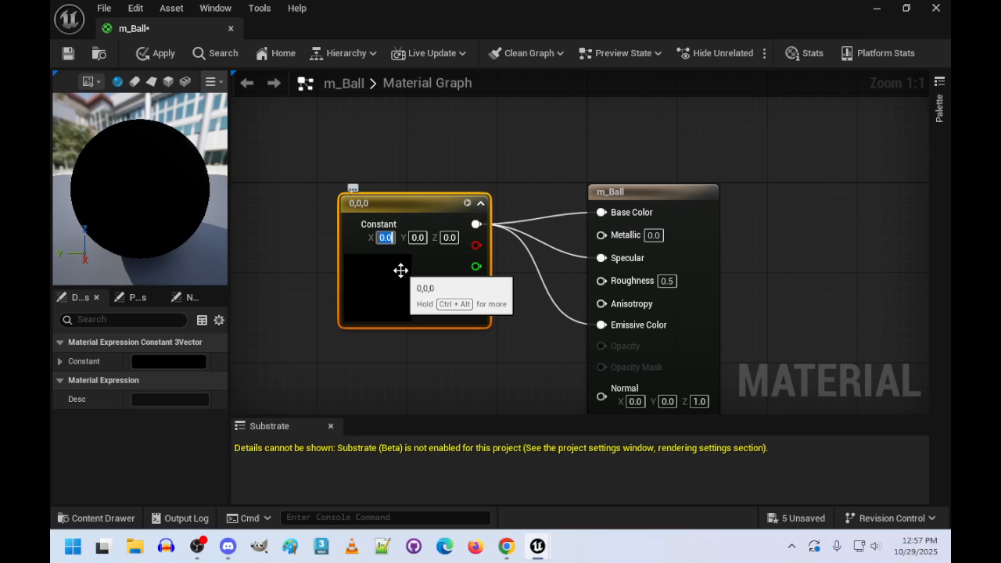
type("0.9")
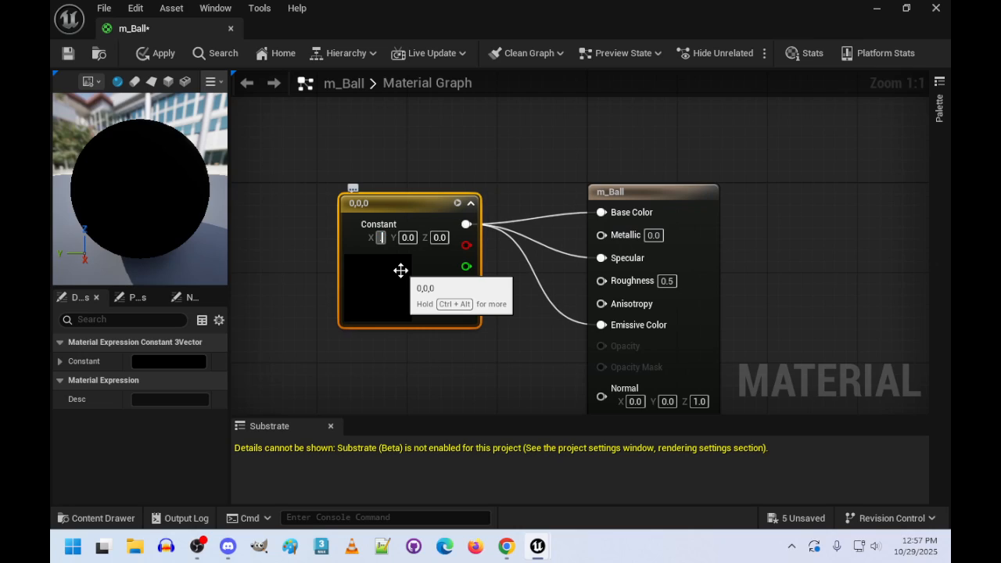
key("Tab")
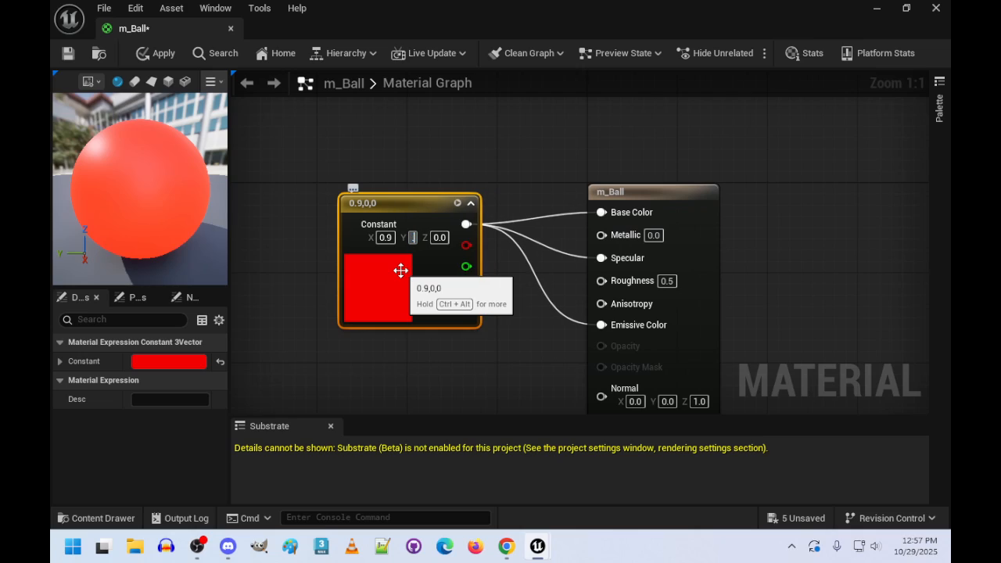
type("0.9")
key("Tab")
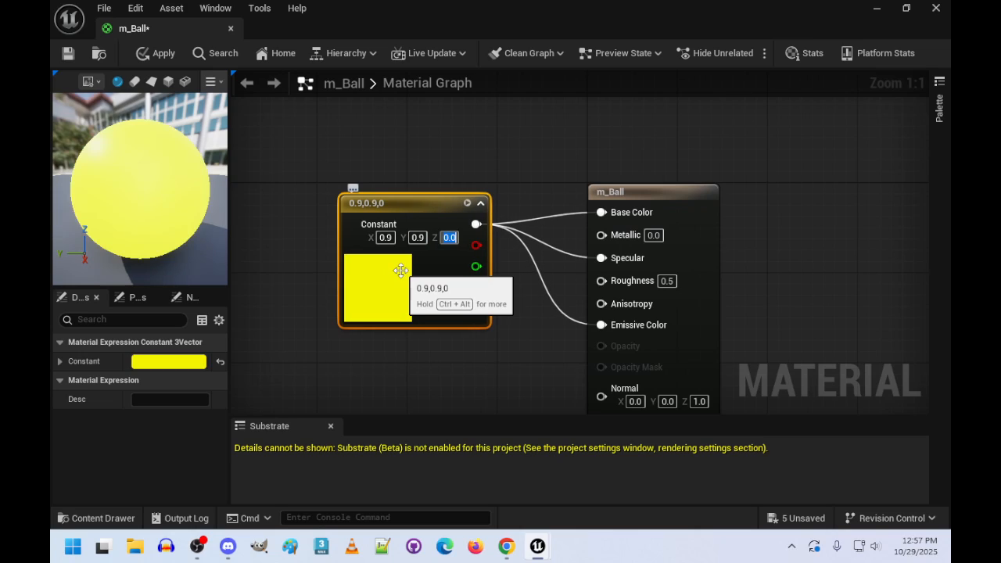
type("0.01")
key("Return")
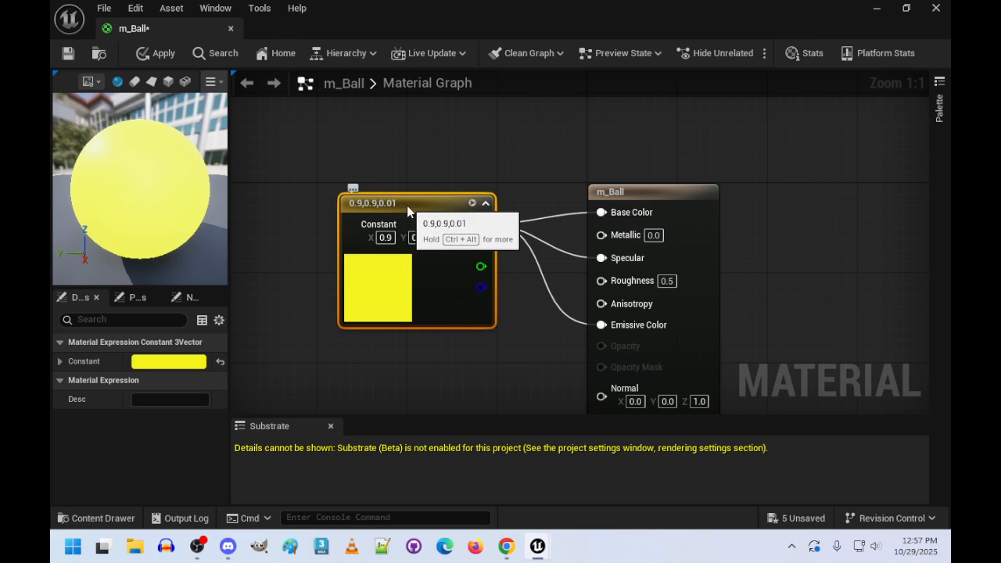
- Insert a Multiply node between the constant's output and the Emissive Color input of m_Ball, arranging the nodes for space
left_click_drag(407, 205, 317, 160)
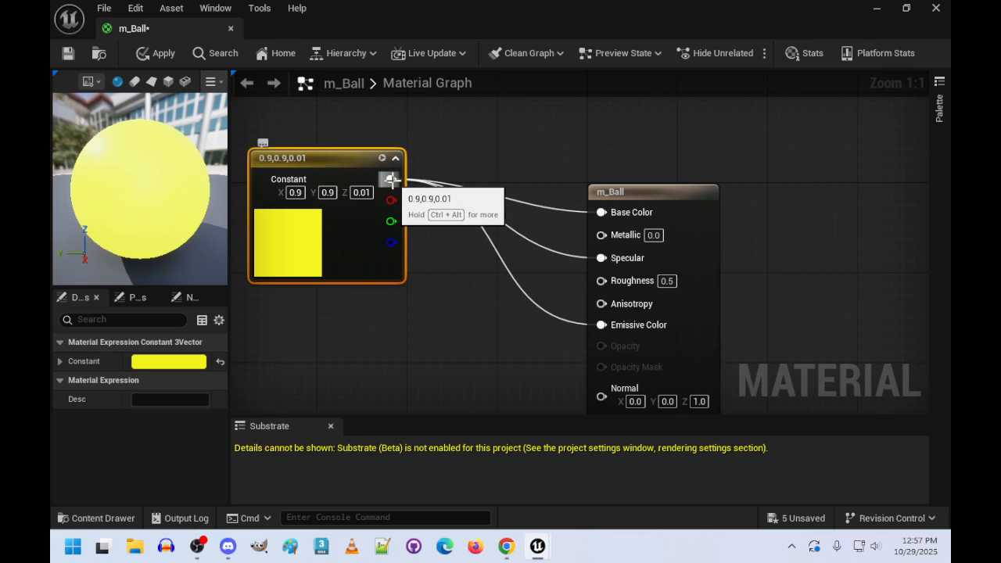
left_click_drag(390, 179, 482, 302)
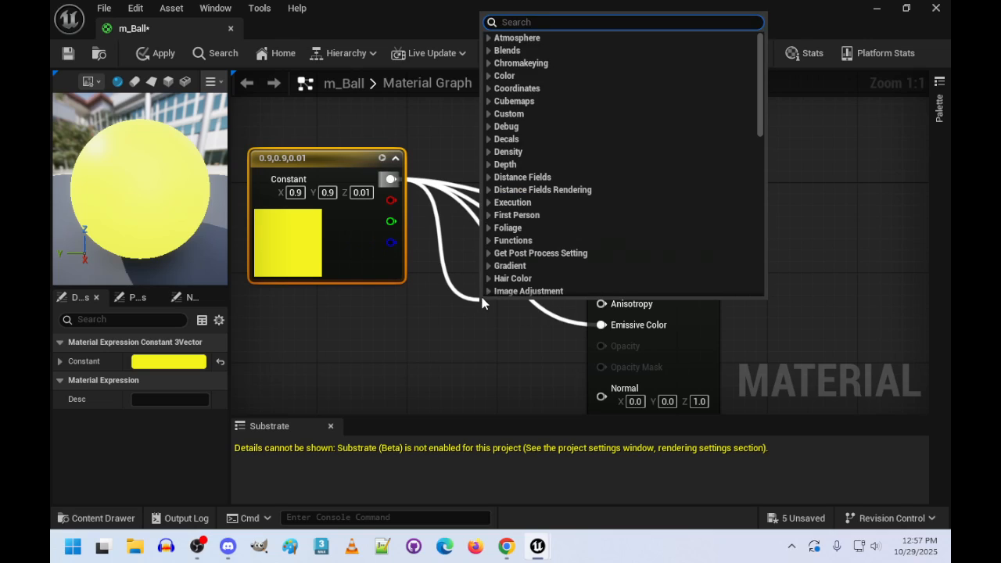
type("*")
key("Return")
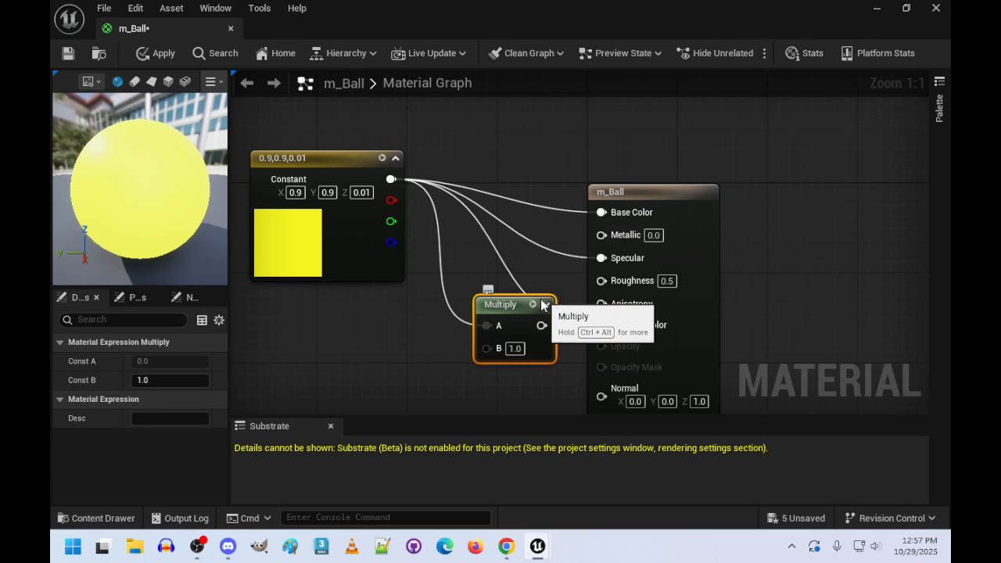
left_click_drag(516, 311, 613, 322)
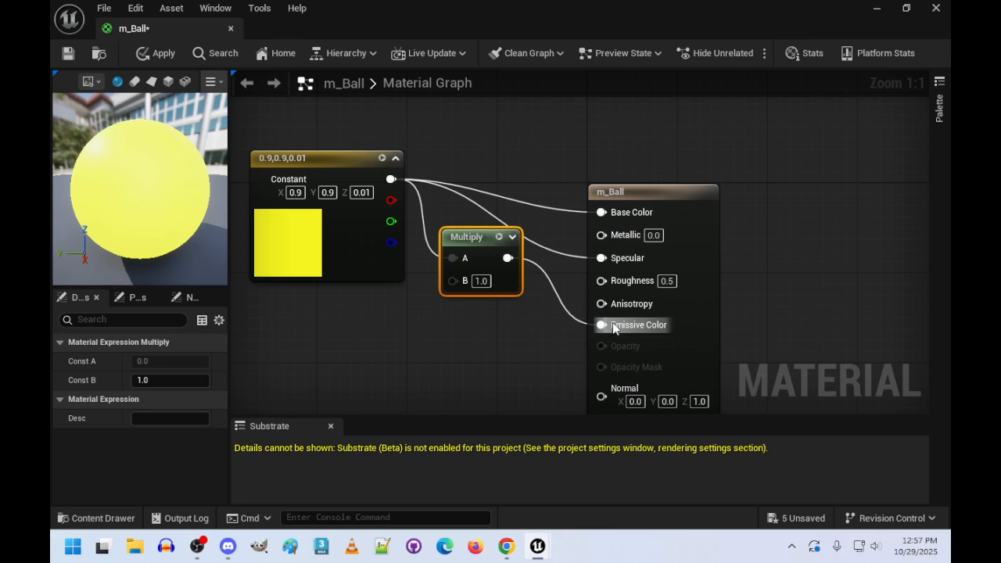
left_click_drag(400, 185, 495, 272)
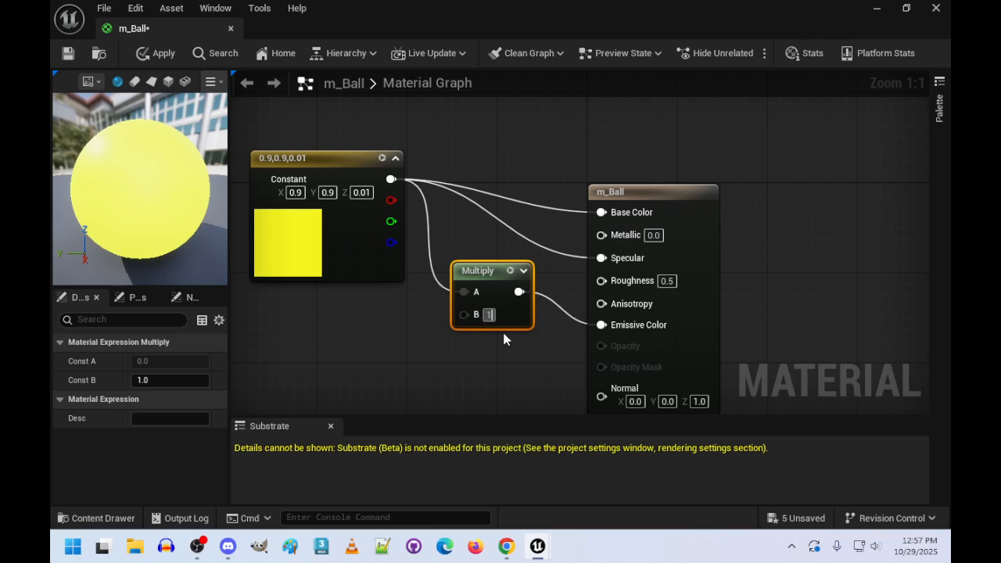
- Set the Multiply node's B value to 1.5, then apply the m_Ball changes and close its editor
key("Return")
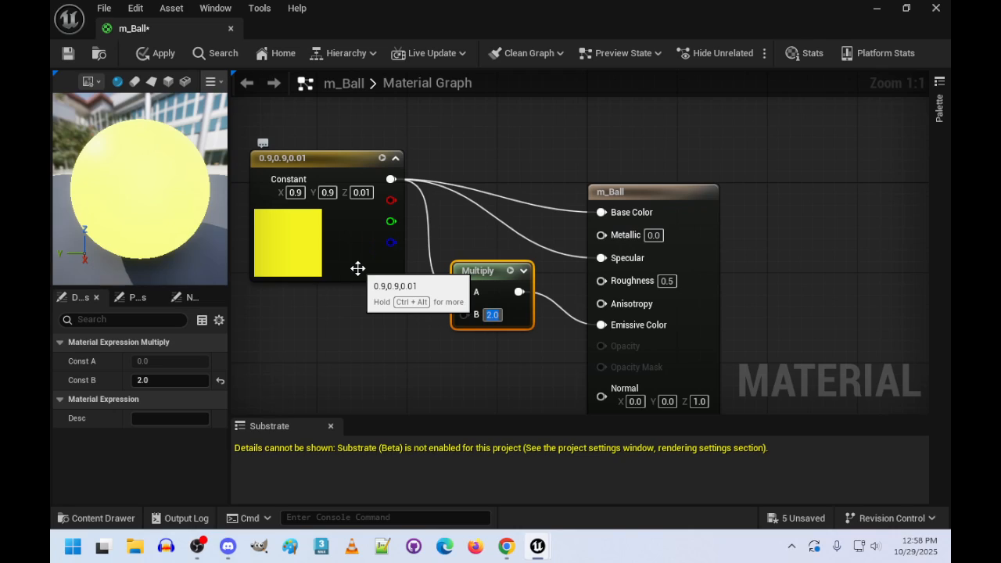
type("1.5")
key("Return")
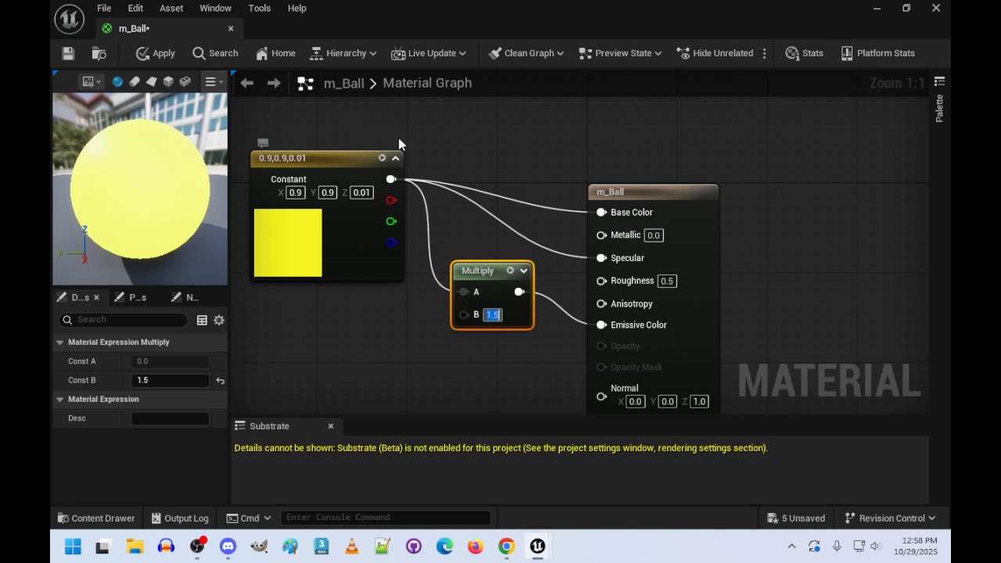
left_click(161, 57)
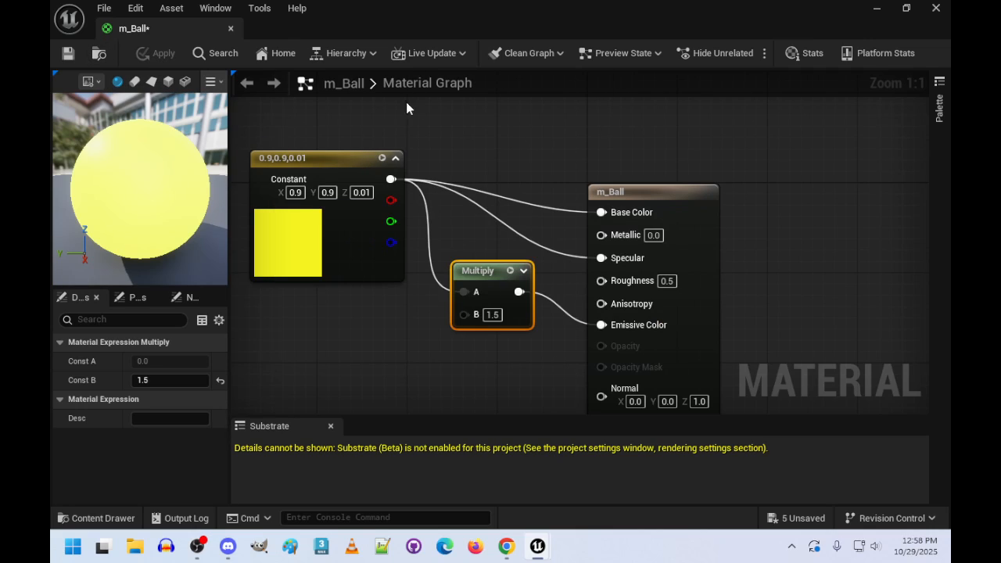
left_click(230, 28)
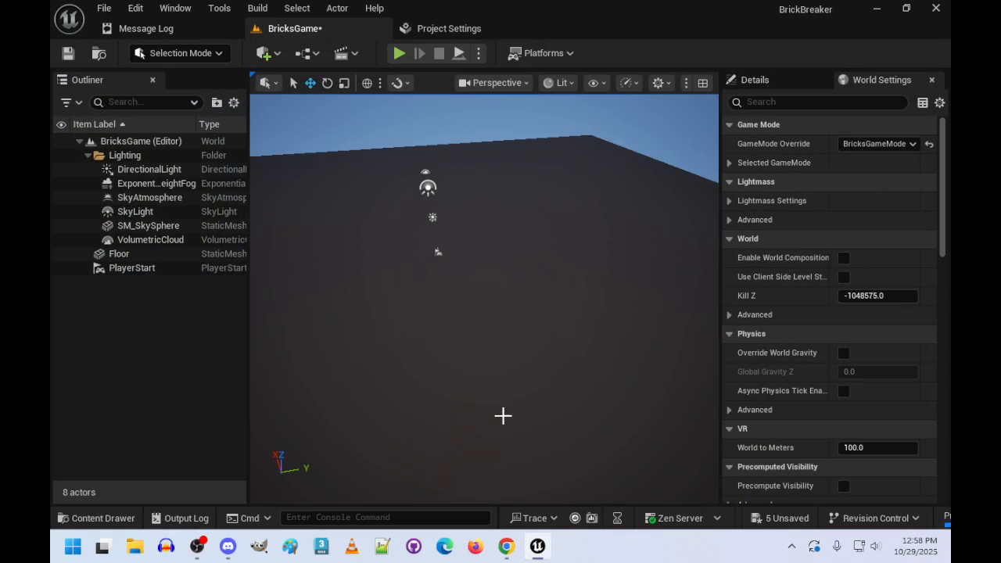
- Add a Sphere shape actor to the level above the floor
right_click_drag(532, 303, 507, 286)
left_click(151, 329)
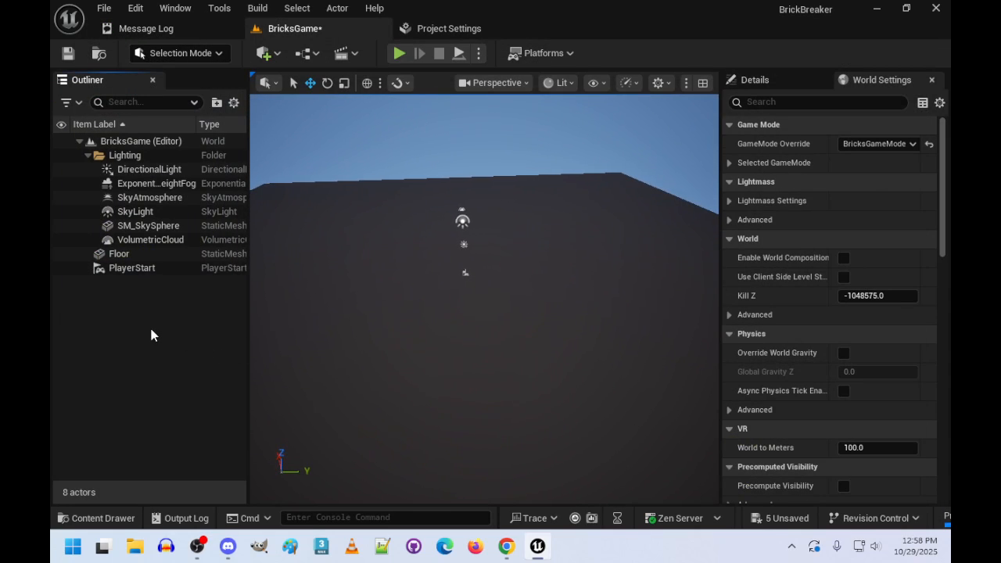
left_click(266, 54)
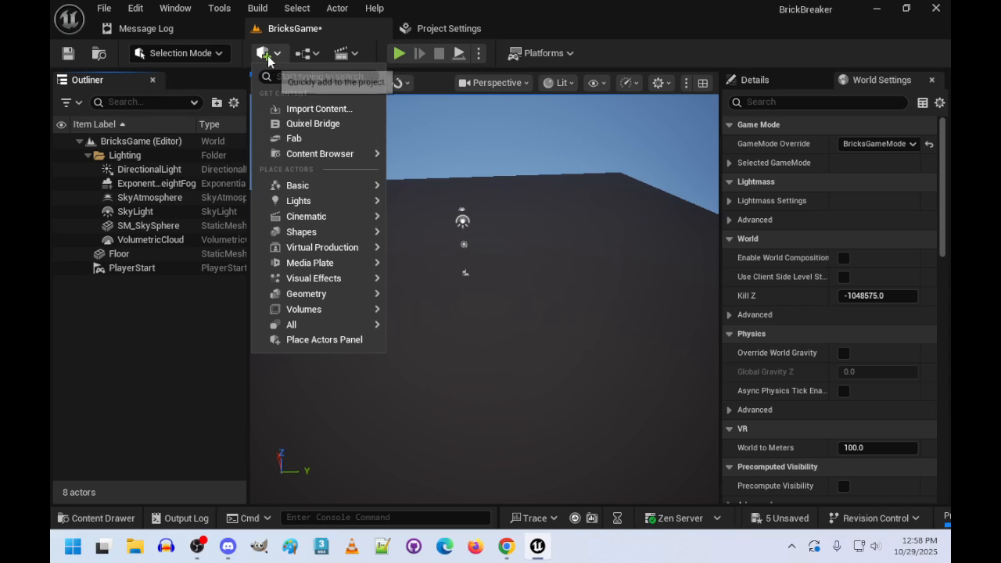
mouse_move(313, 191)
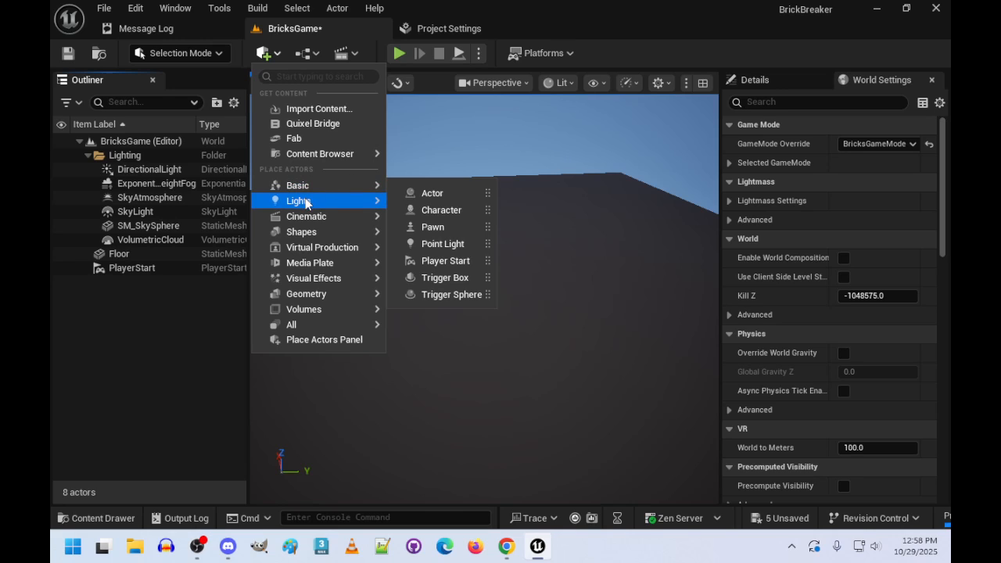
mouse_move(301, 232)
left_click(443, 258)
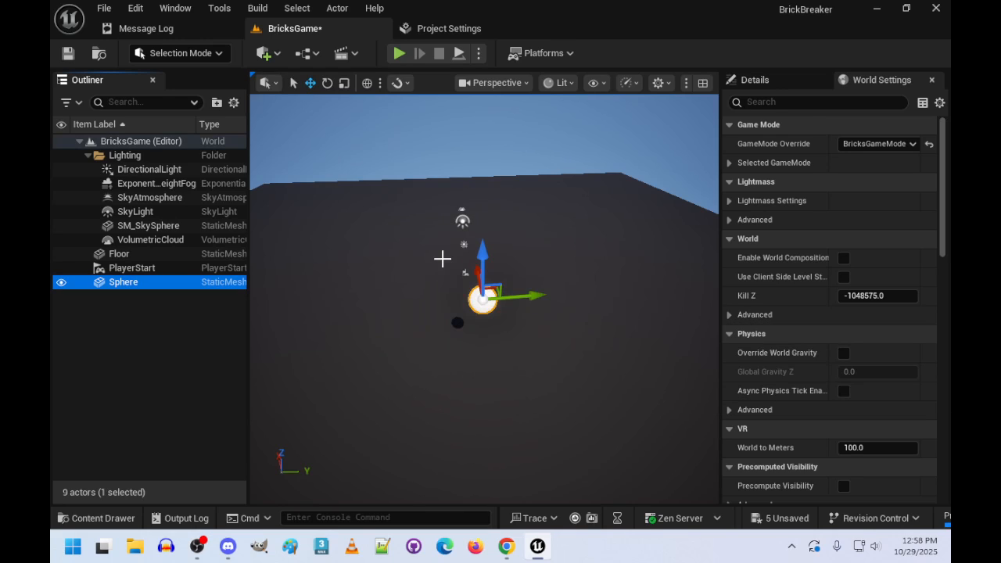
left_click(98, 518)
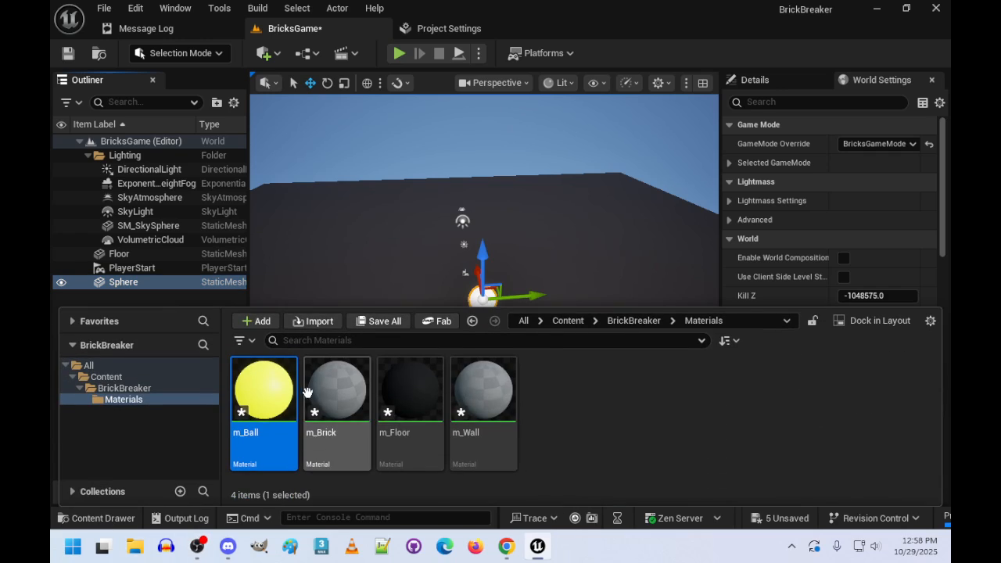
left_click_drag(263, 390, 502, 383)
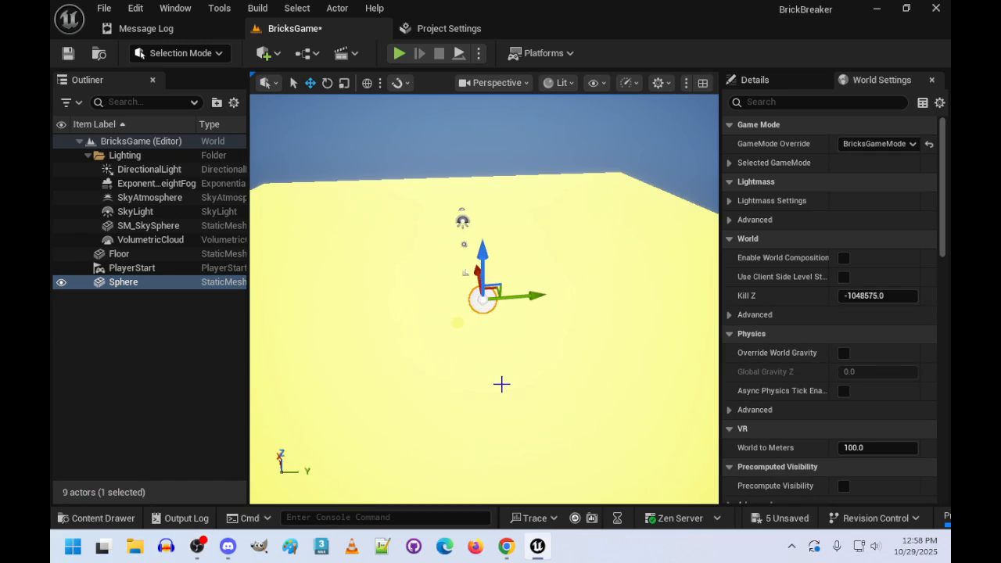
key("ctrl+z")
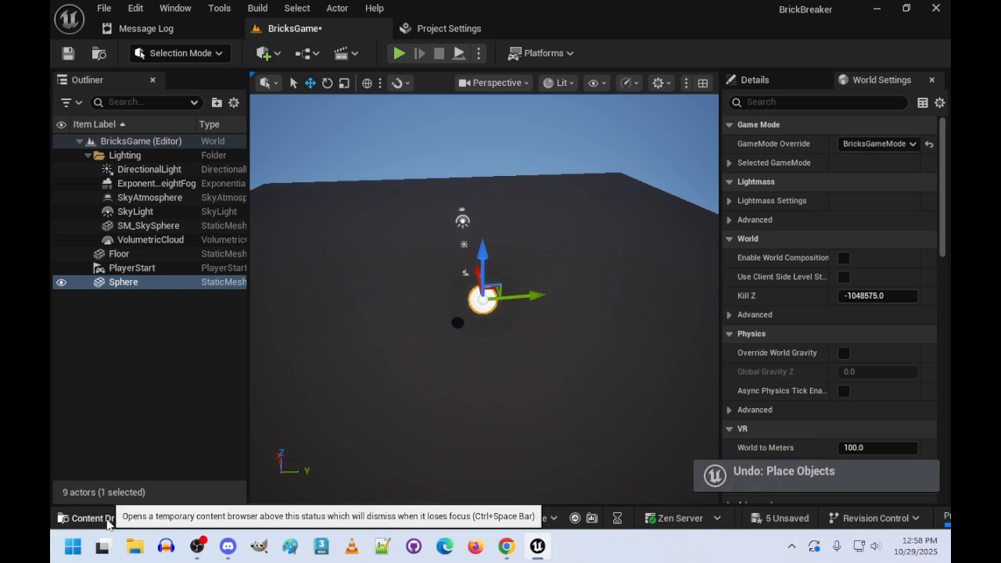
left_click(107, 523)
left_click_drag(264, 389, 481, 301)
key("ctrl+z")
- Apply the m_Ball material to the sphere, framing it closely enough to target it instead of the floor
right_click_drag(506, 336, 490, 301)
left_click(97, 512)
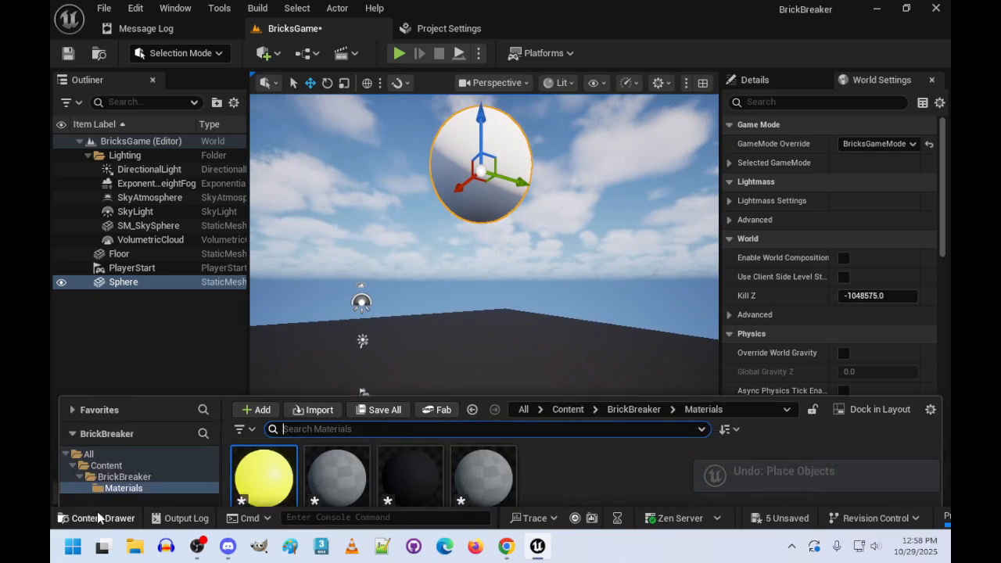
left_click_drag(264, 391, 493, 160)
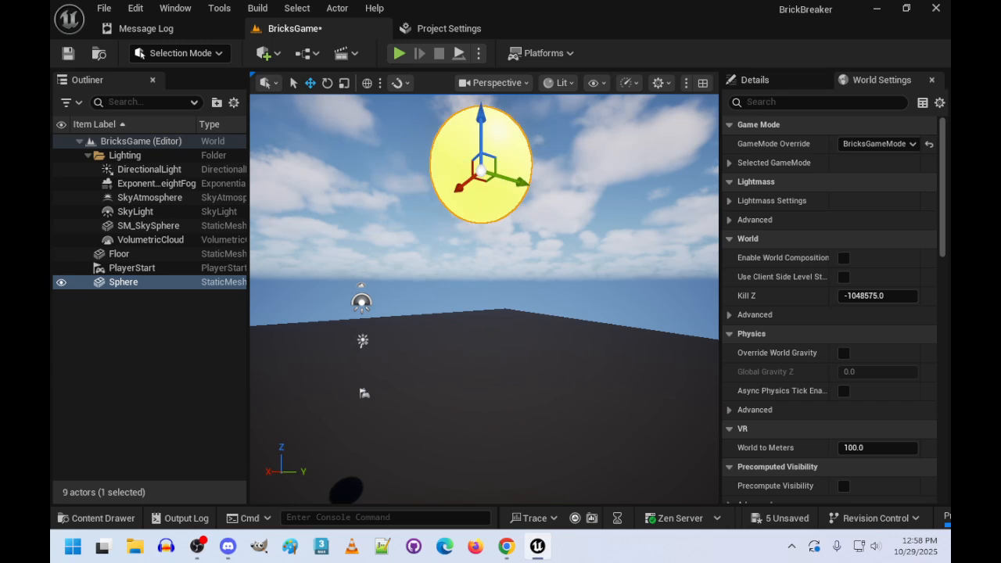
- Show the sphere's details and rename the actor as Ball
right_click_drag(493, 161, 426, 156)
key("s")
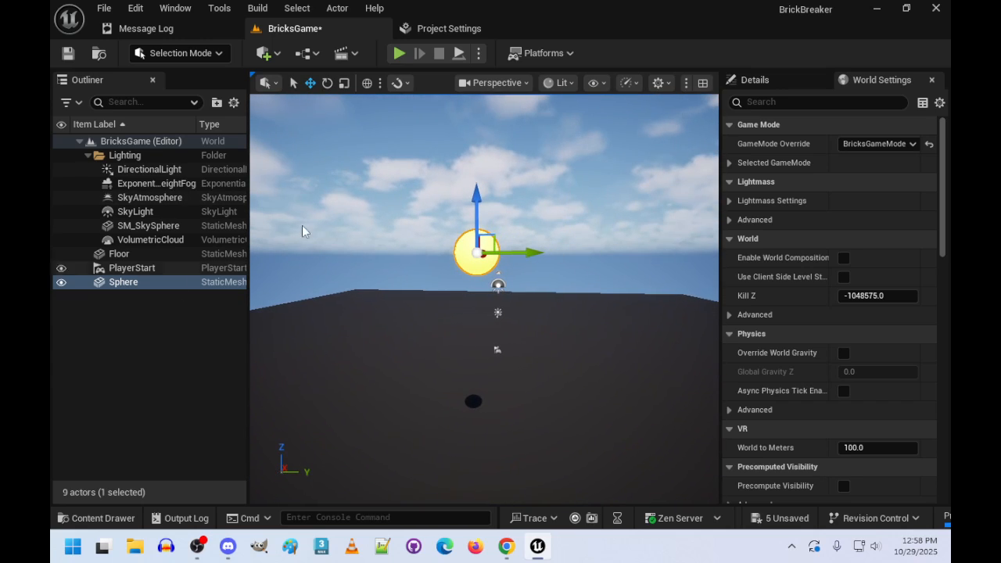
left_click(756, 79)
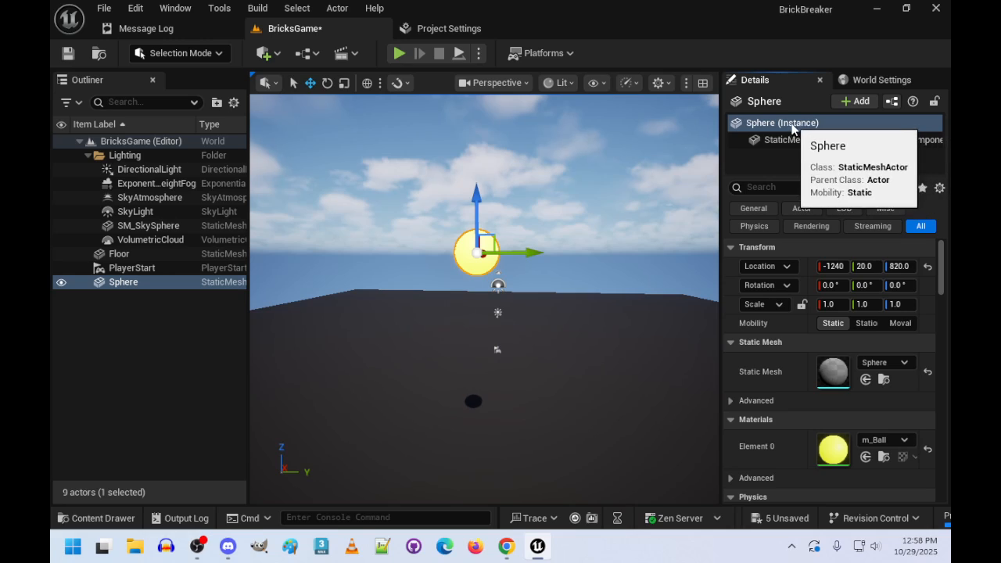
key("F2")
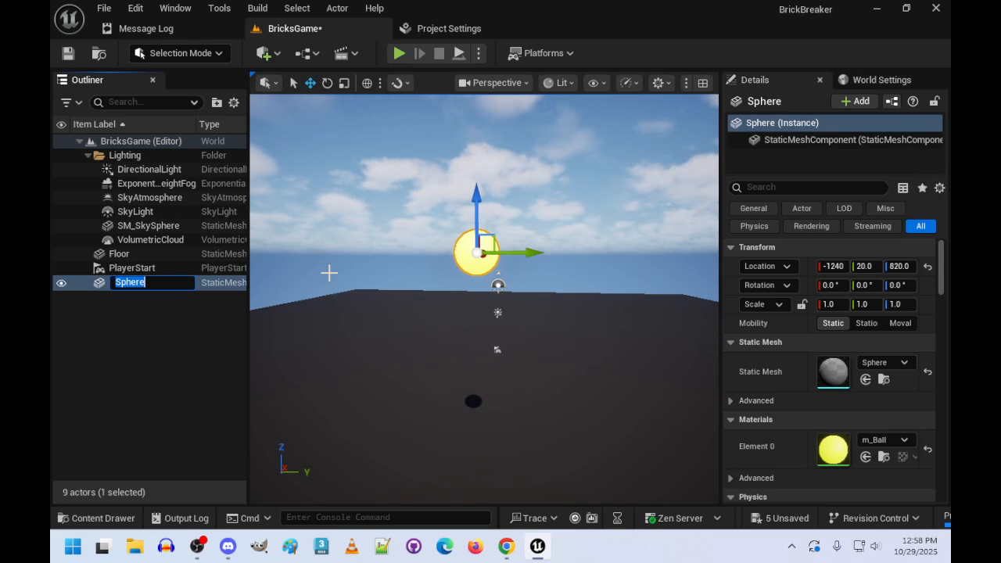
type("Ball")
key("Return")
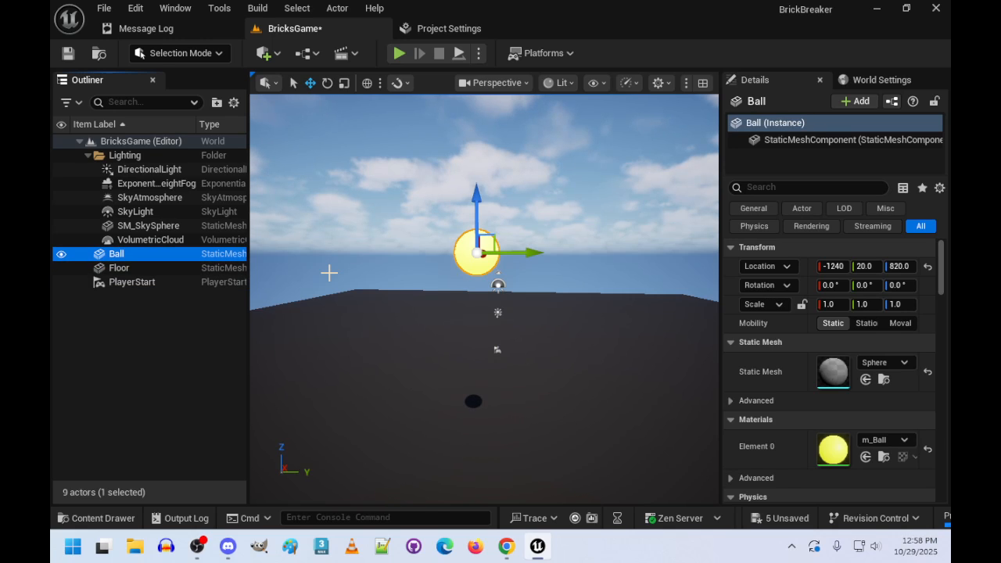
- Delete the Ball actor from the level and undo the deletion
right_click_drag(271, 232, 361, 239)
key("s")
key("d")
key("w")
key("a")
key("s")
right_click_drag(356, 356, 356, 357)
key("w")
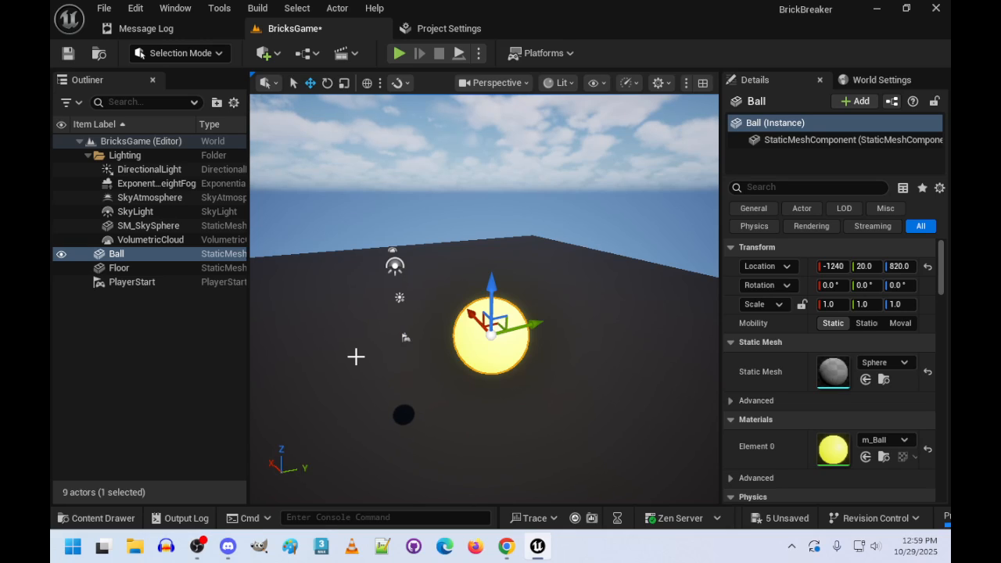
key("Delete")
key("ctrl+z")
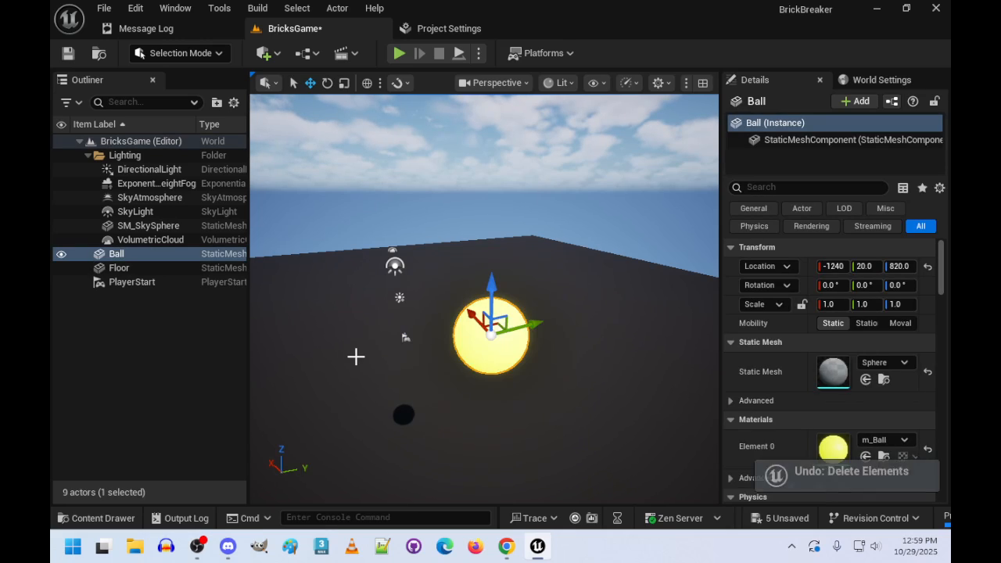
- Set the Ball's location to X 0, Y 0 and Z 100
key("f")
mouse_move(475, 270)
right_mouse_down()
mouse_move(475, 305)
mouse_move(489, 254)
mouse_move(475, 270)
right_mouse_up()
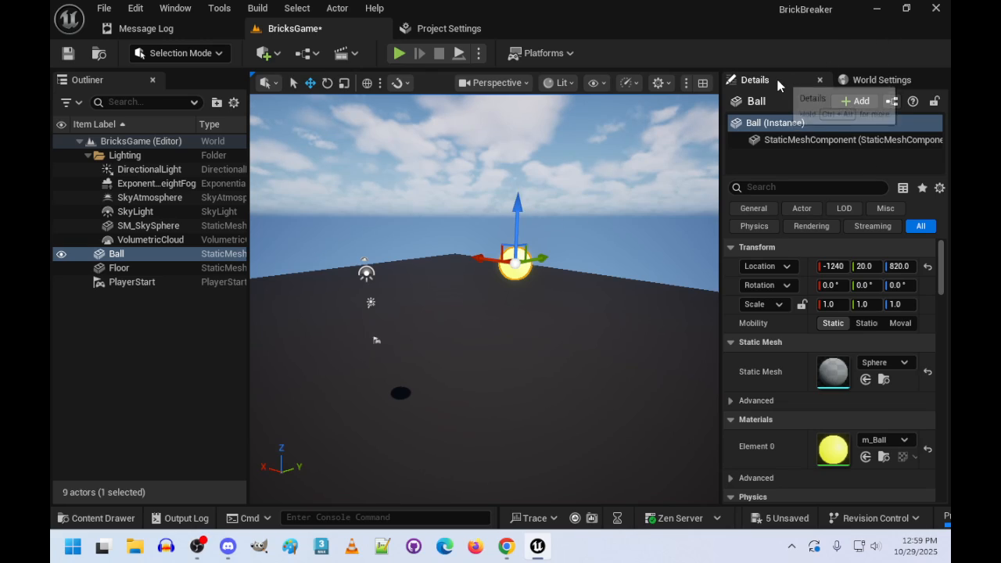
left_click(834, 267)
type("0")
key("Tab")
type("0")
key("Tab")
type("0")
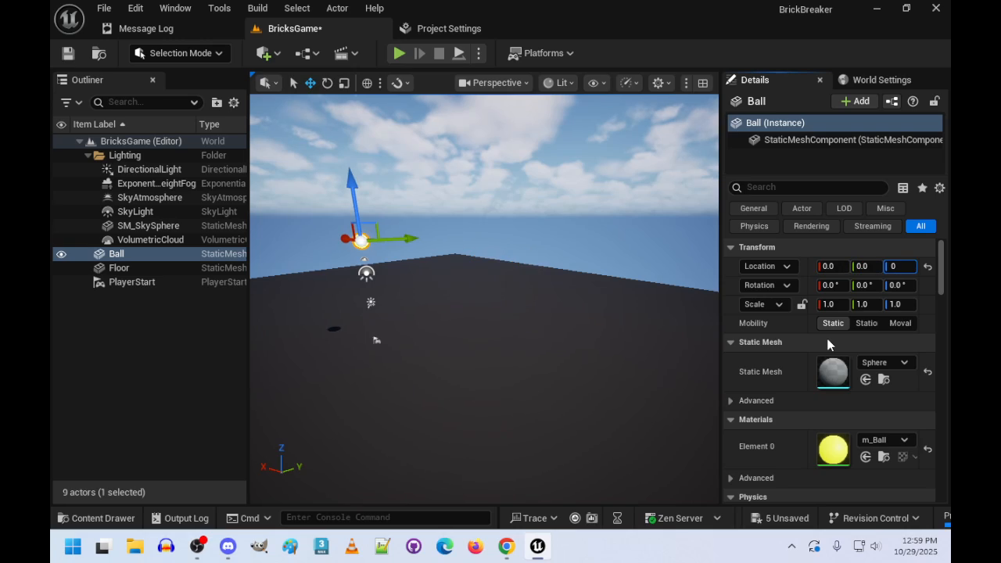
key("Return")
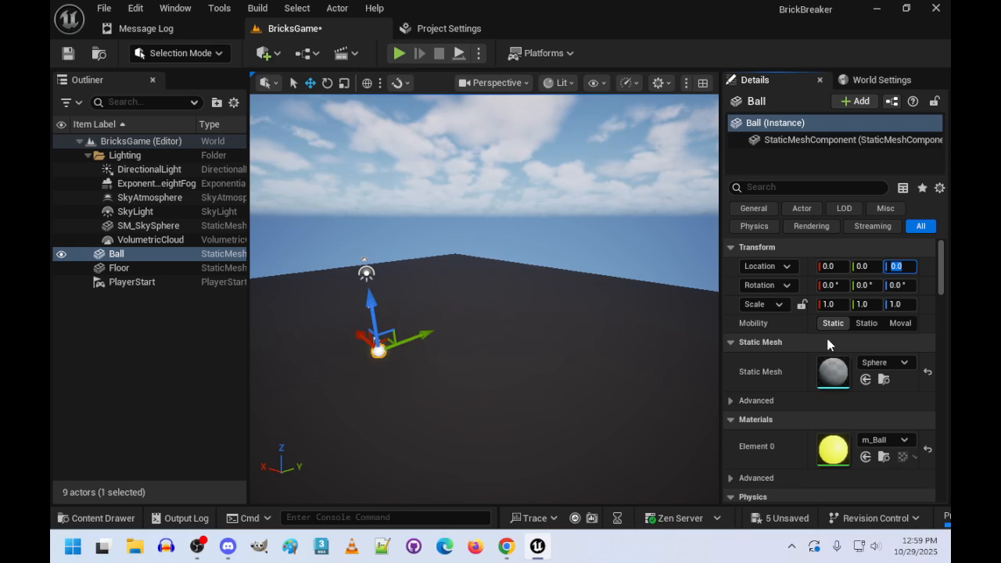
key("Return")
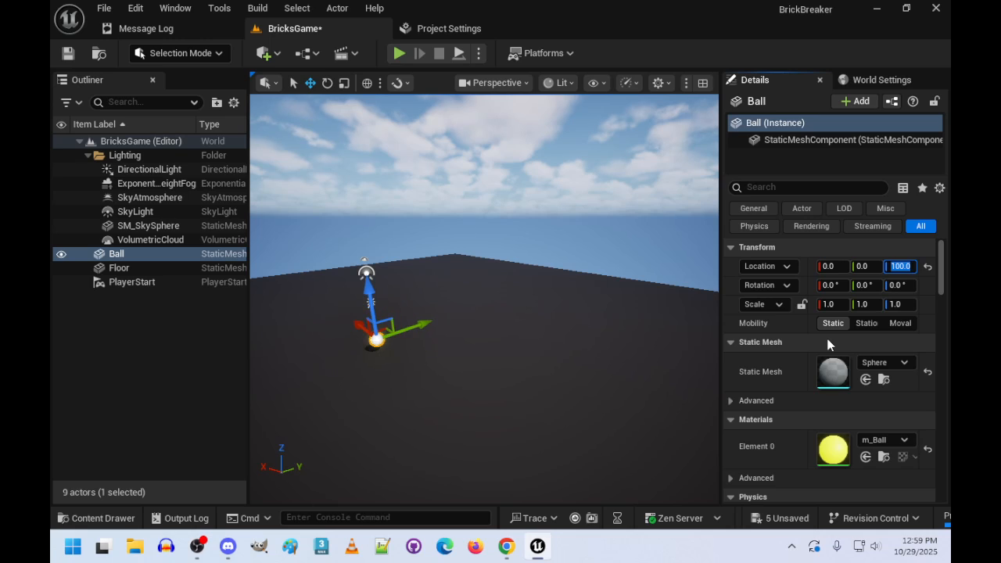
- Examine the Ball's placement and glow above the floor from close range
right_click_drag(595, 332, 661, 313)
key("w")
key("w")
key("a")
key("s")
key("w")
key("s")
key("d")
right_click_drag(356, 391, 279, 431)
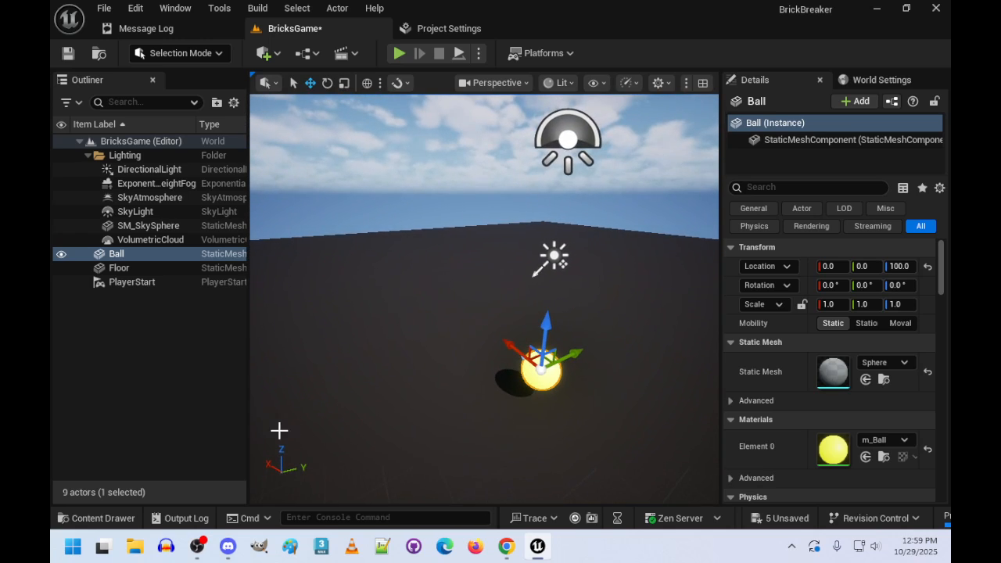
- Open the m_Wall material and add a three-component constant node beside its result node
left_click(109, 518)
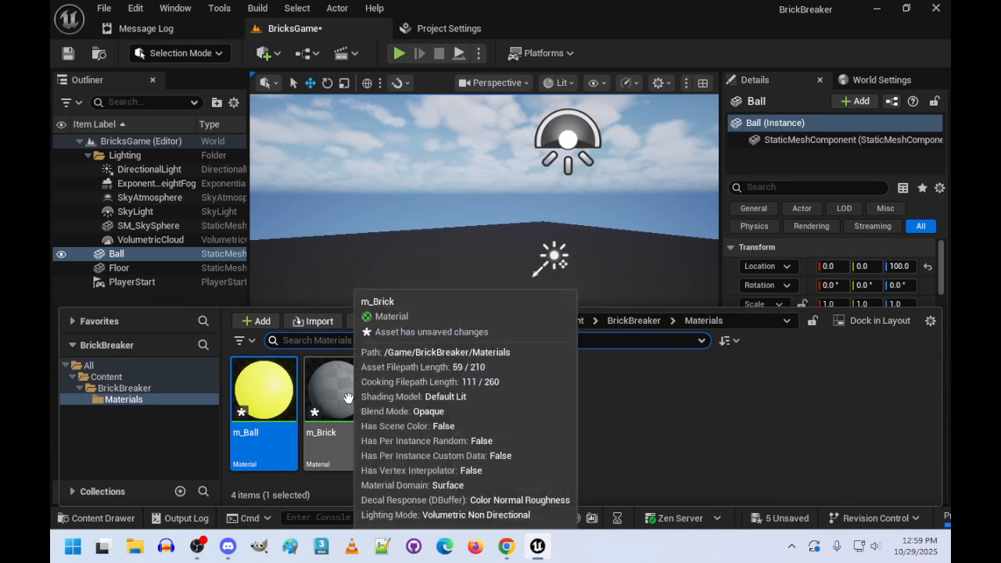
double_click(487, 389)
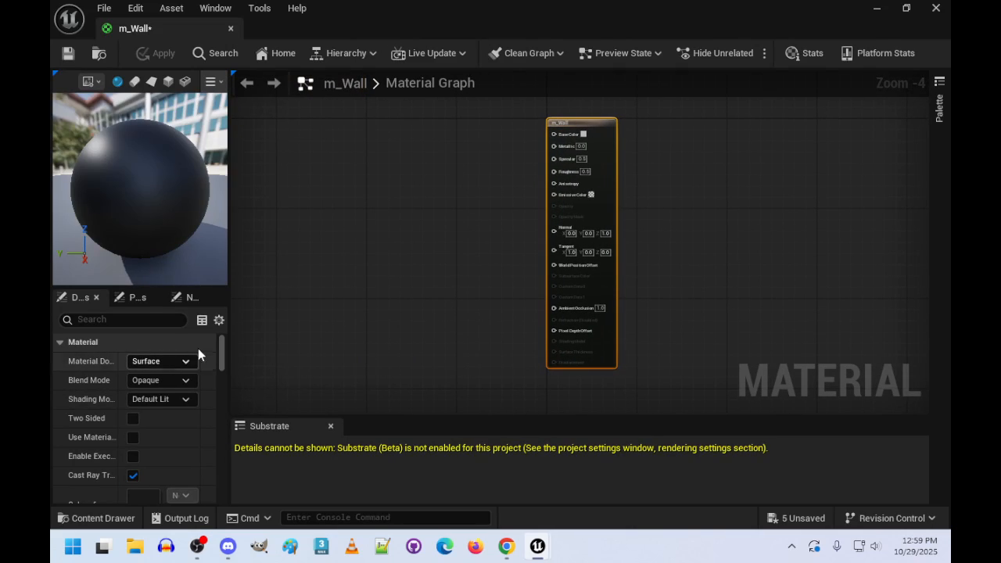
left_click(395, 181)
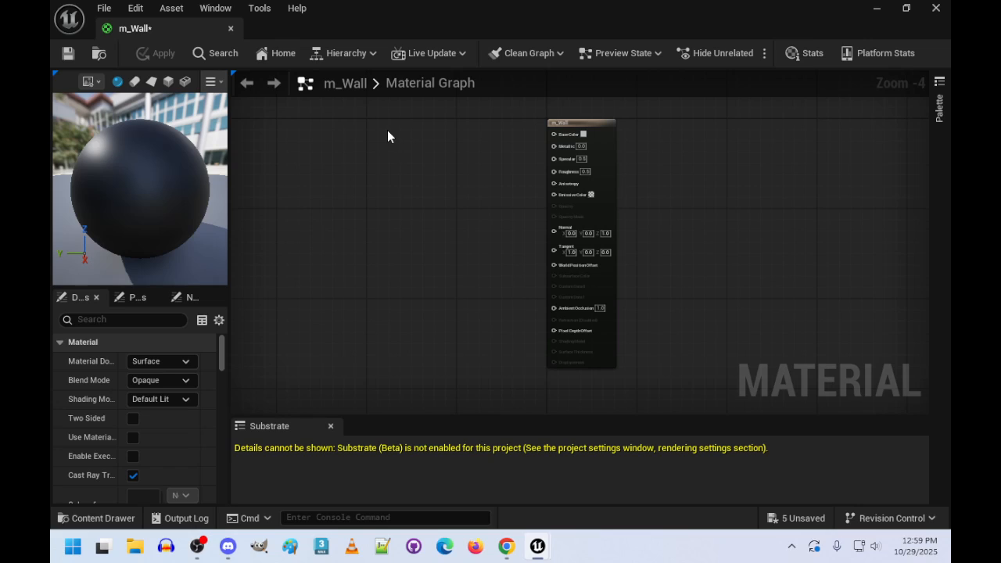
left_click(396, 140)
scroll(419, 187, "up", 5)
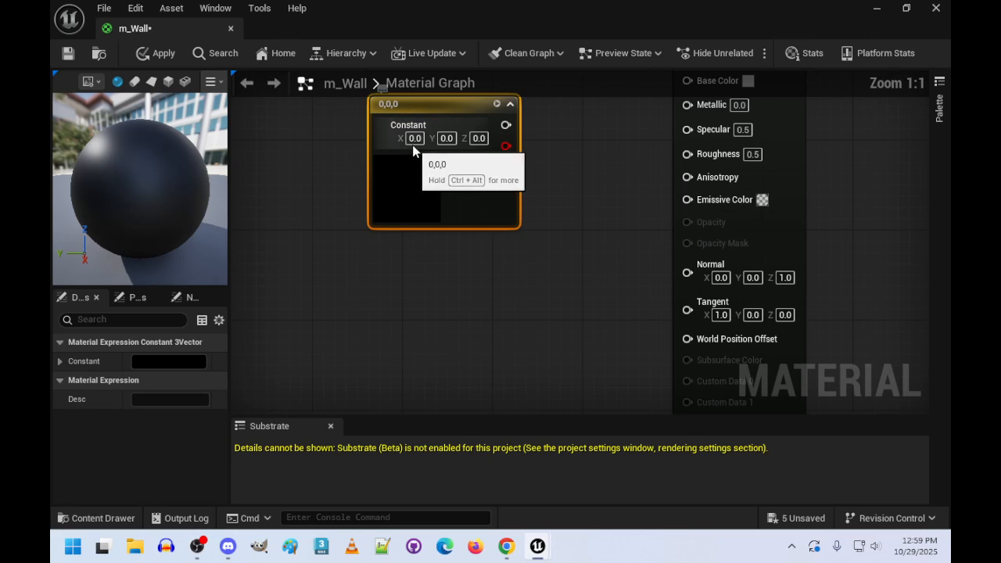
- Set the m_Wall constant to X 1, Y 1 and Z 1
left_click(418, 139)
key("BackSpace")
key("BackSpace")
key("BackSpace")
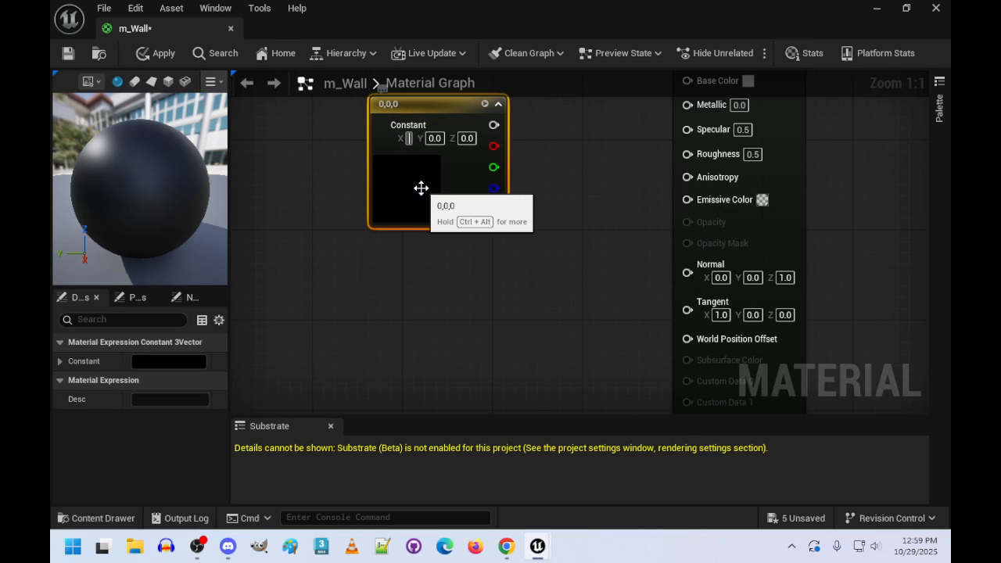
type("1")
key("Tab")
type("1")
key("Tab")
type("1")
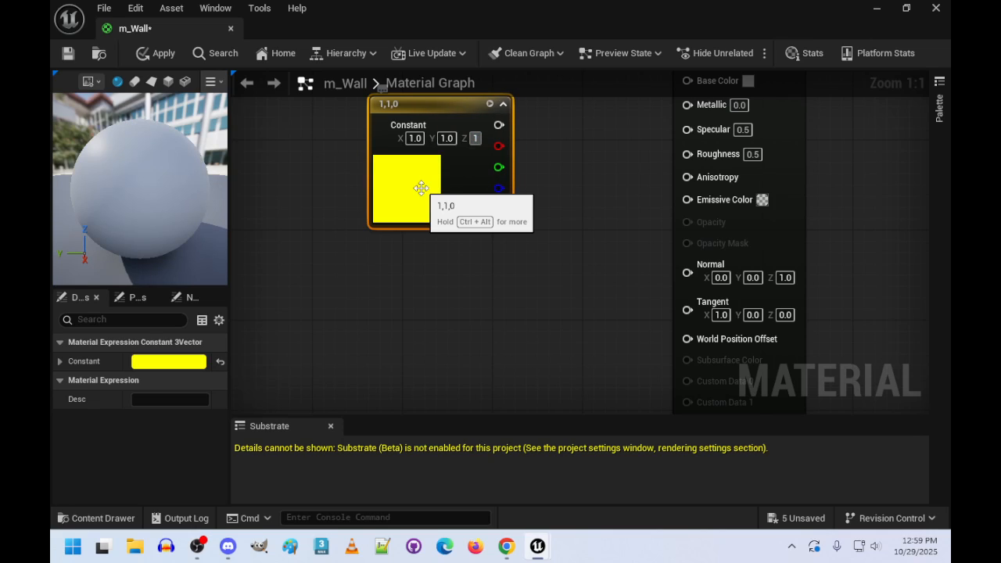
key("Return")
- Connect the constant's output to m_Wall's Base Color and Emissive Color inputs, moving the constant closer to the result node
right_click_drag(589, 122, 537, 220)
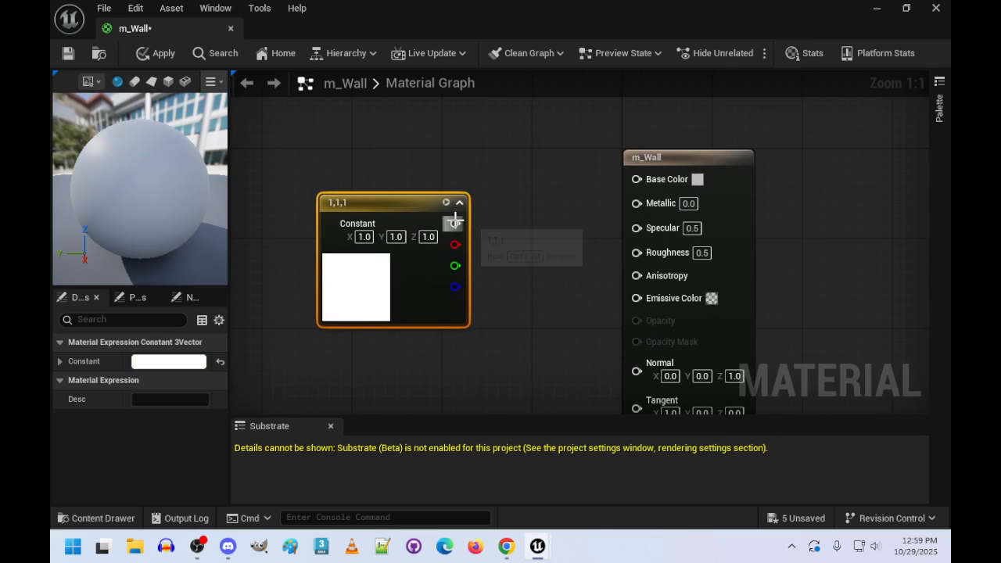
left_click_drag(455, 223, 637, 179)
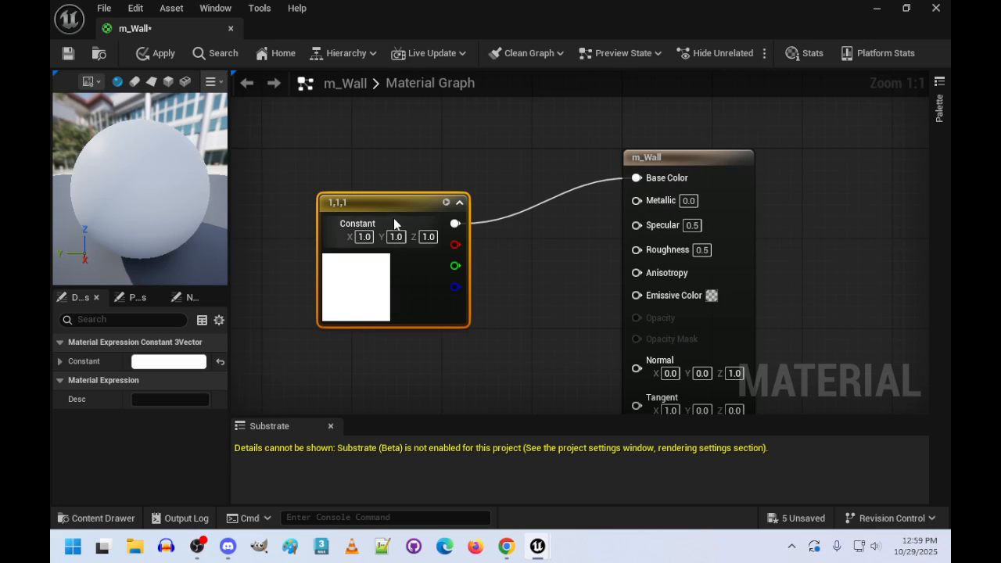
left_click_drag(395, 220, 460, 171)
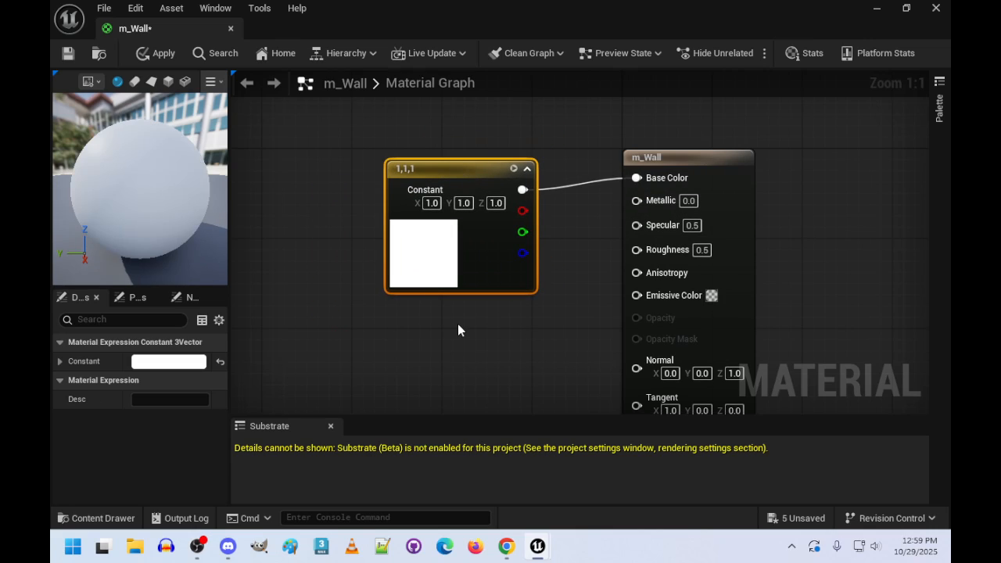
left_click_drag(523, 190, 636, 296)
- Set m_Wall's Specular value to 0 and apply the material changes
left_click(692, 226)
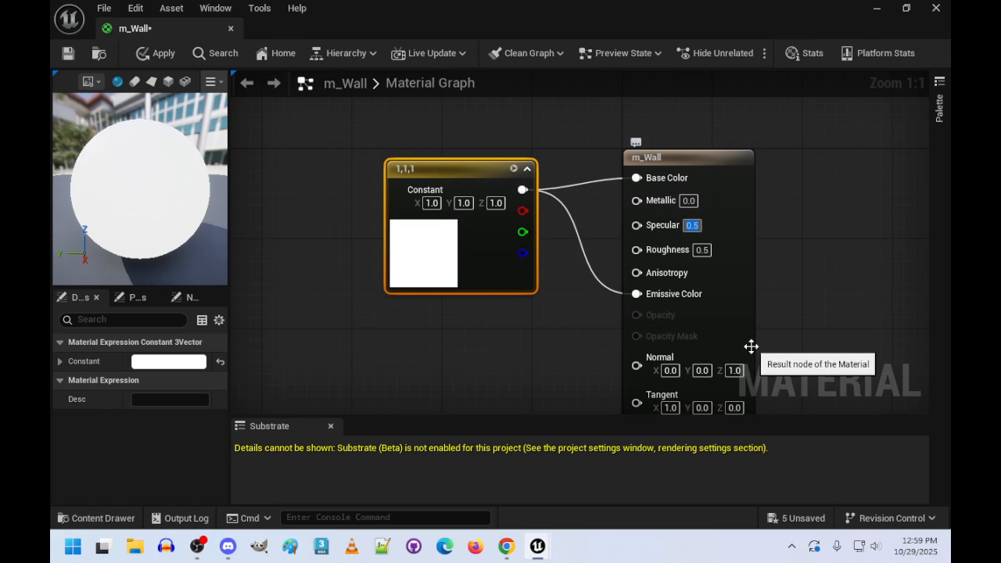
type("0")
key("Return")
left_click(158, 55)
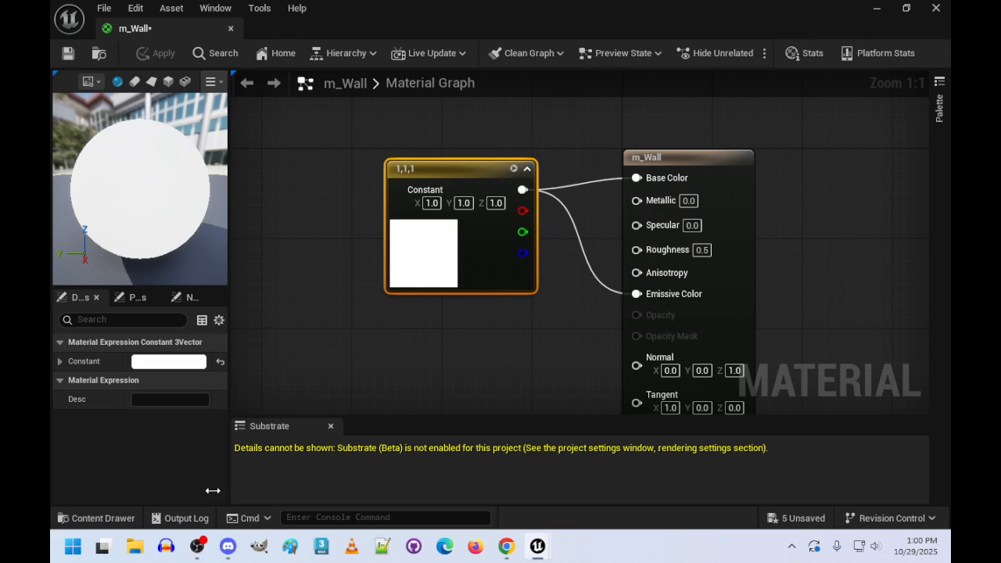
- Open the m_Brick material and add a three-component constant node beside its result node
left_click(106, 519)
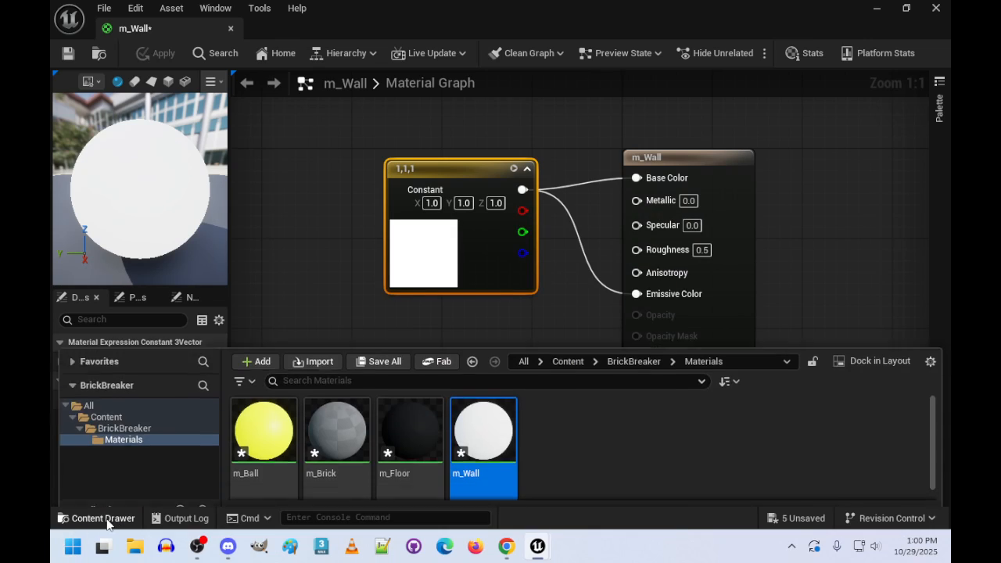
left_click(332, 457)
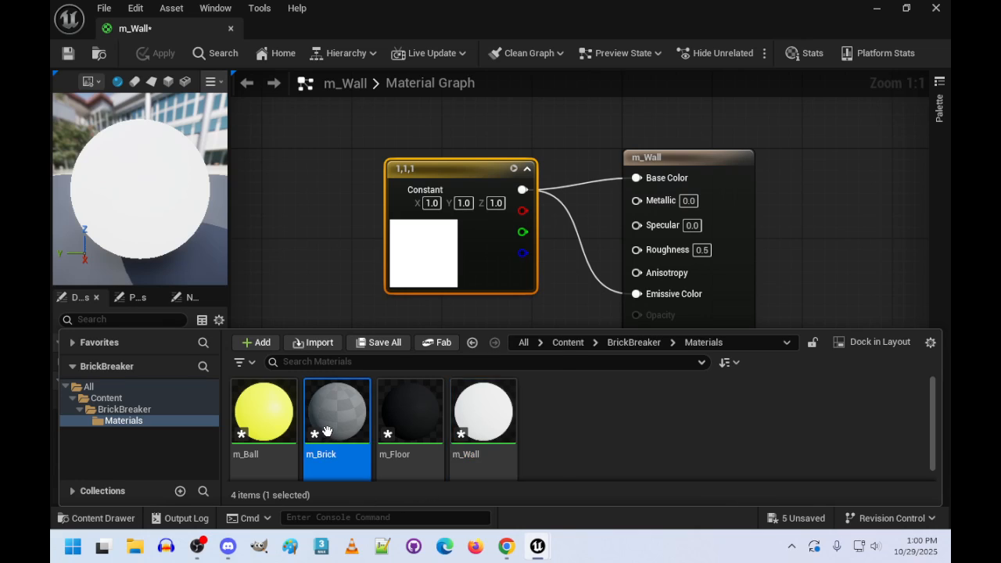
double_click(332, 457)
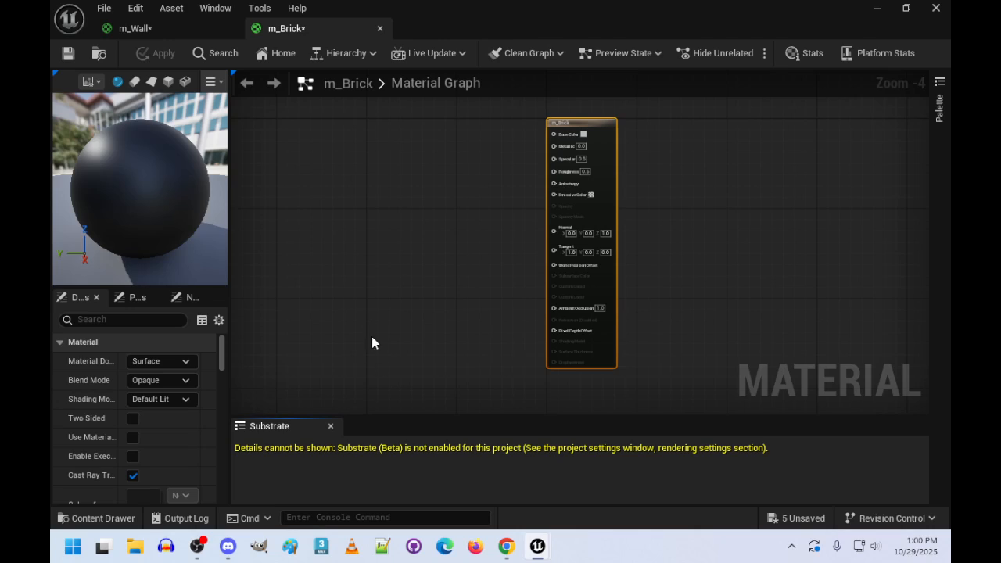
left_click(431, 131)
scroll(375, 188, "up", 4)
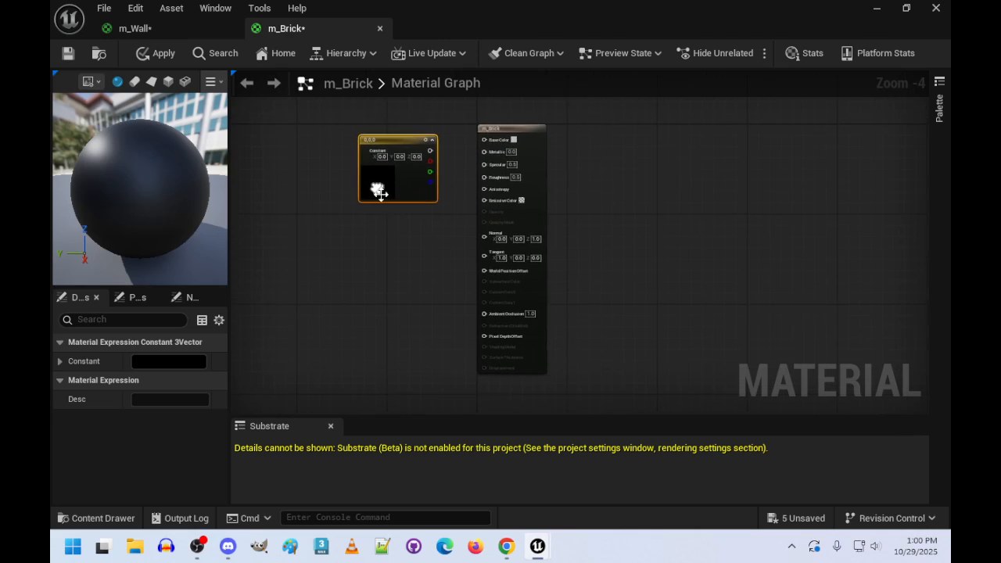
right_click_drag(388, 219, 357, 409)
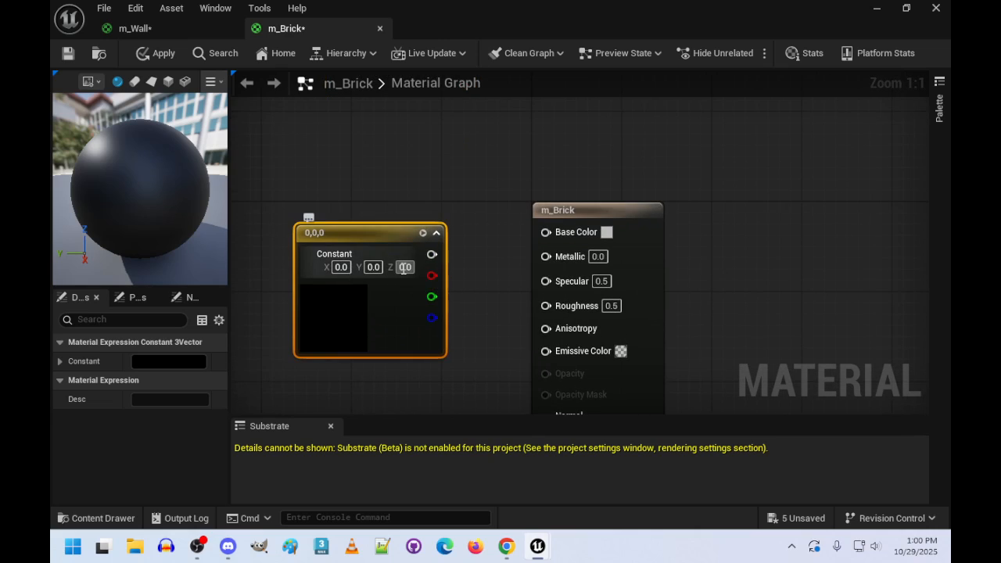
- Set the Z value of m_Brick's constant to 1
left_click(404, 267)
type("1")
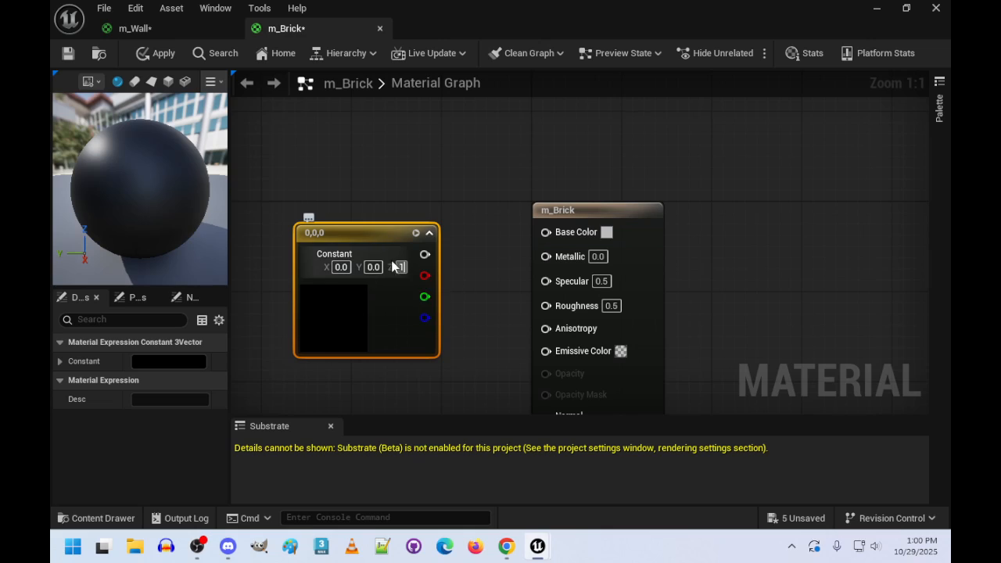
key("Return")
- Connect the constant's output to m_Brick's Base Color and Specular inputs and apply the material changes
left_click_drag(441, 258, 547, 233)
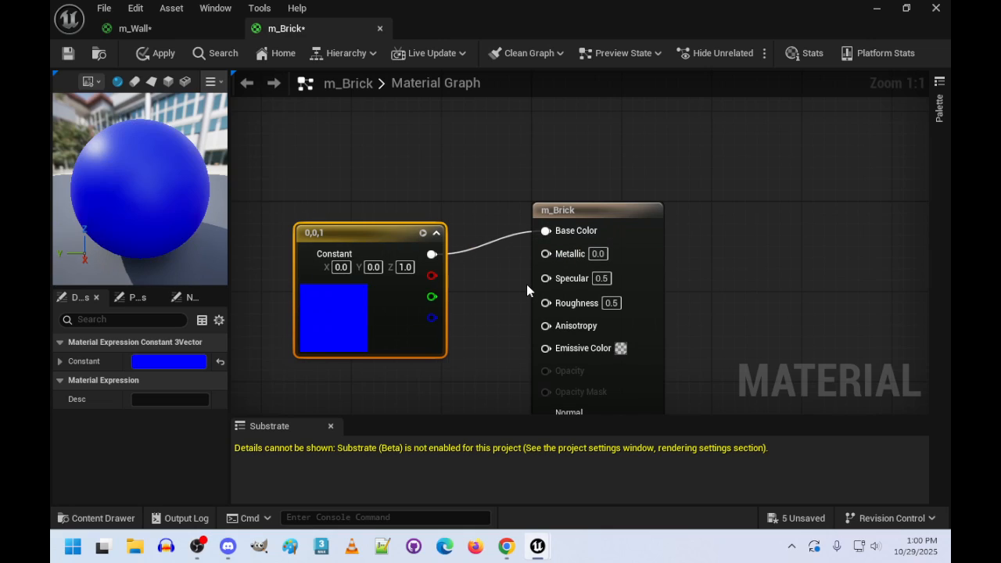
left_click_drag(431, 254, 547, 279)
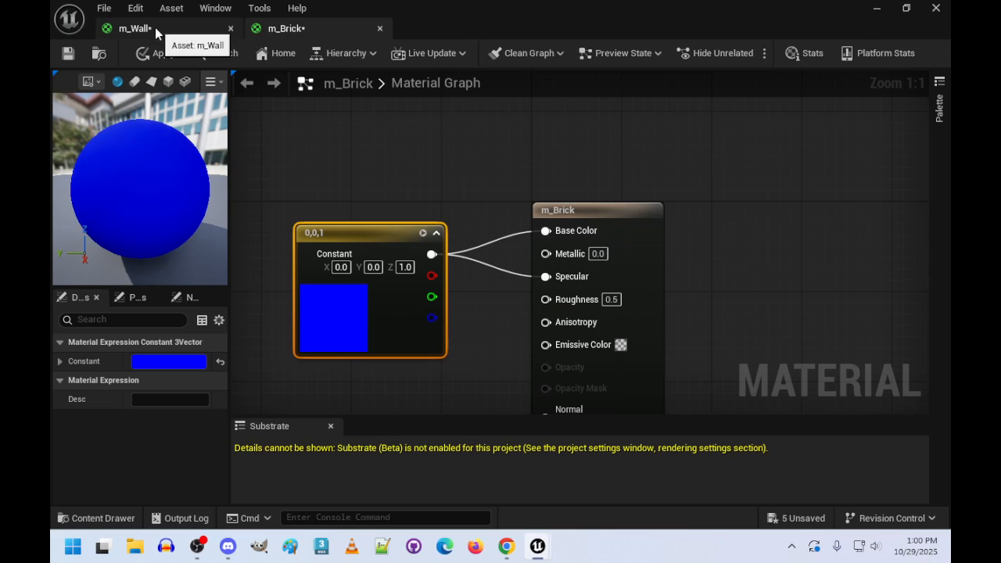
left_click(158, 53)
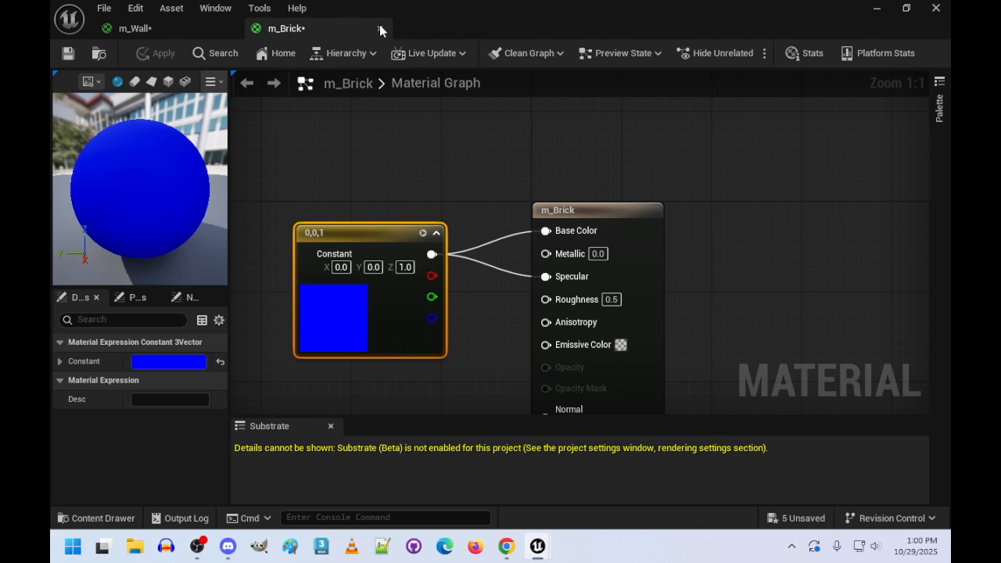
- Close the m_Brick and m_Wall material editors and return to the BricksGame level
left_click(381, 28)
left_click(231, 28)
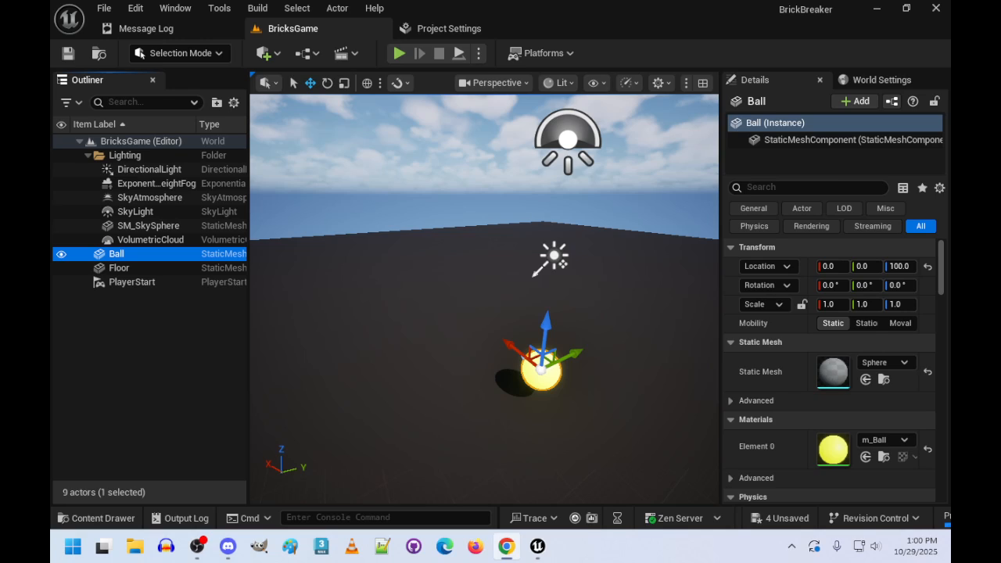
left_click(427, 315)
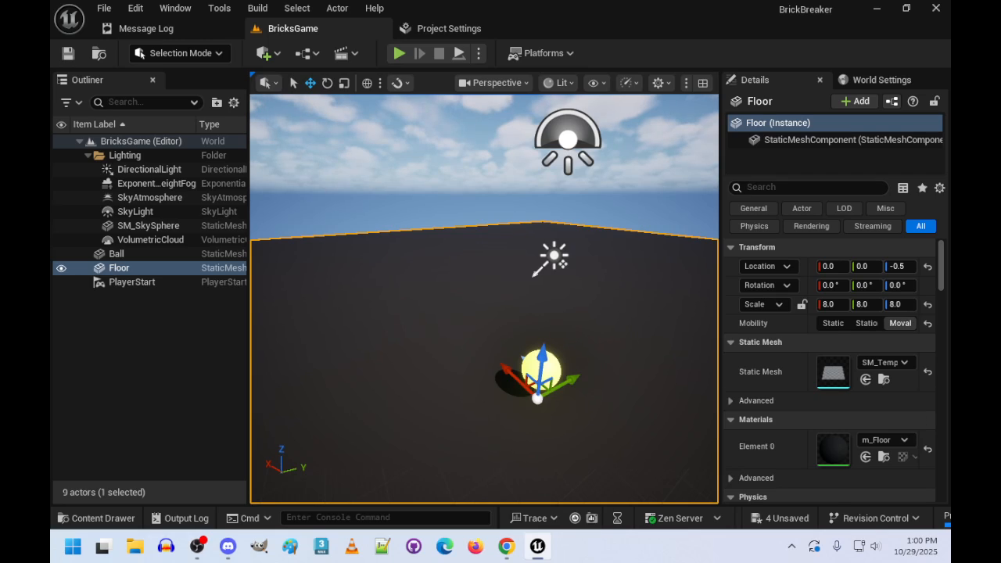
- Set the DirectionalLight's rotation to X 115, Y -80 and Z 0
left_click(176, 170)
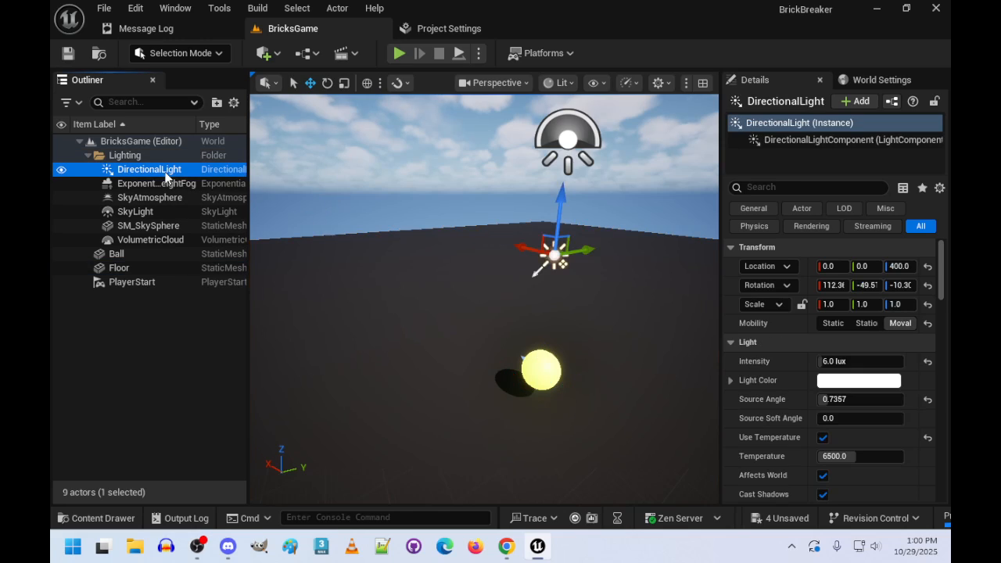
left_click(833, 284)
type("115")
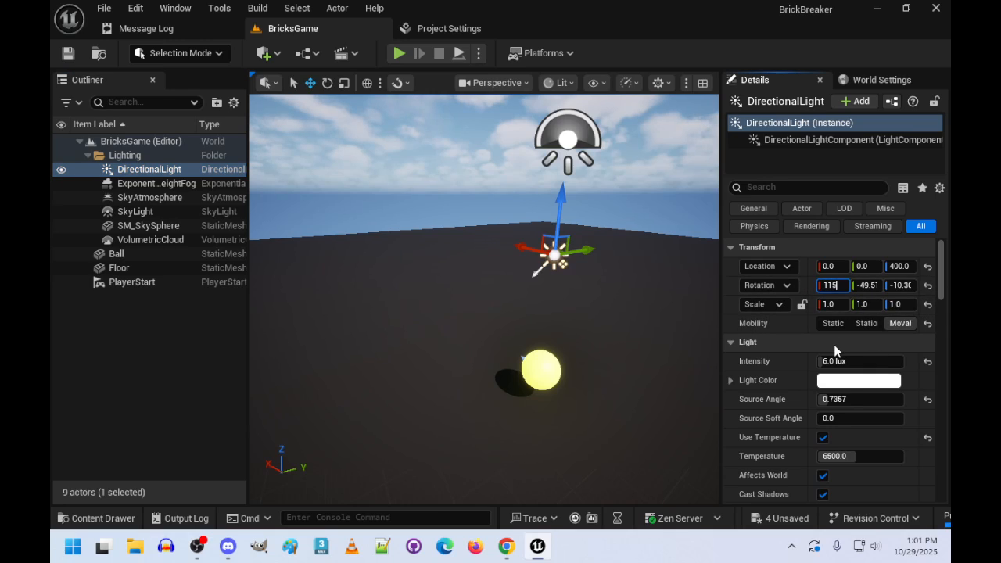
key("Tab")
type("-")
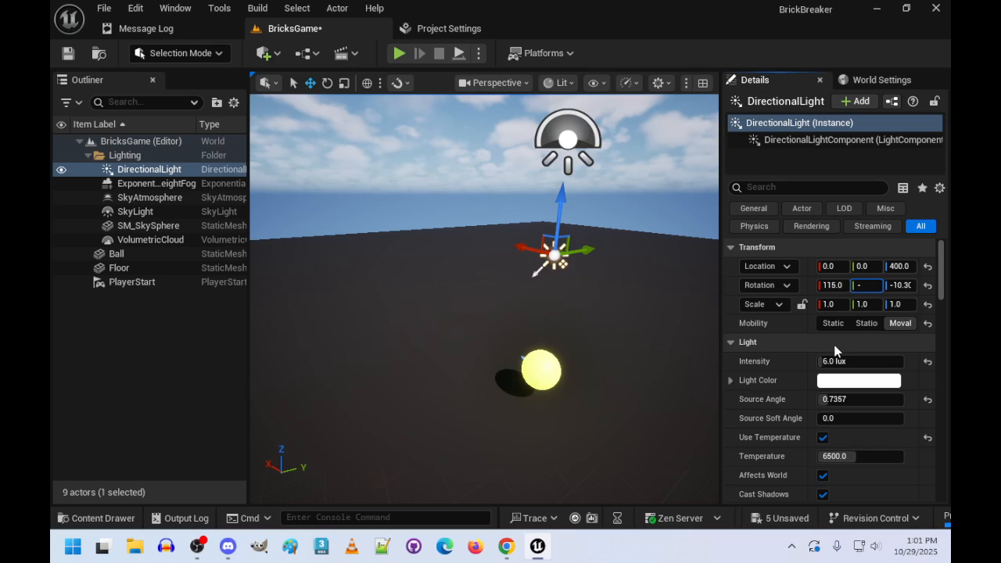
type("80")
key("Tab")
type("0")
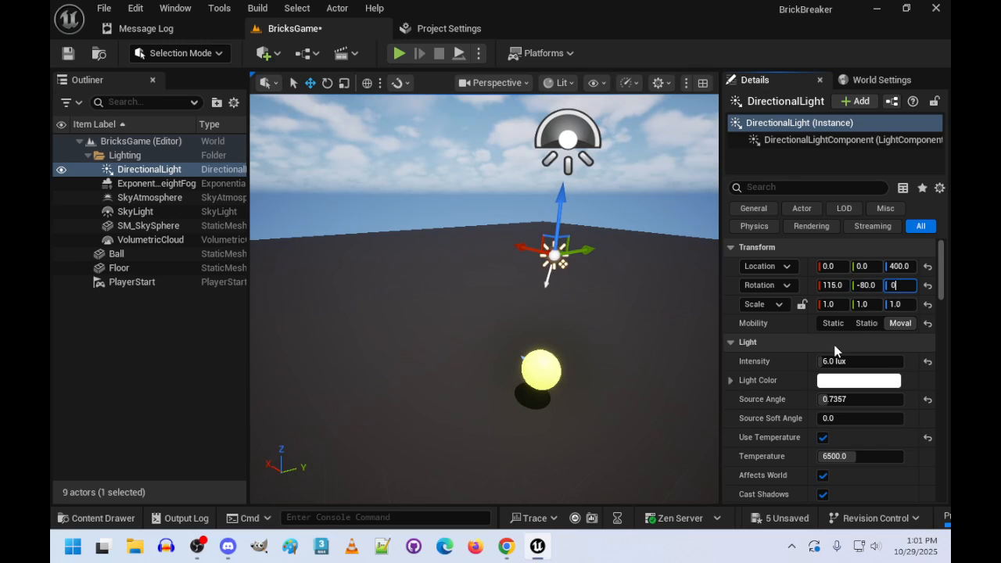
key("Return")
- Delete the ExponentialHeightFog, SkyAtmosphere, SkyLight, SM_SkySphere and VolumetricCloud actors from the Lighting folder
right_click_drag(538, 278, 557, 239)
left_click(145, 185)
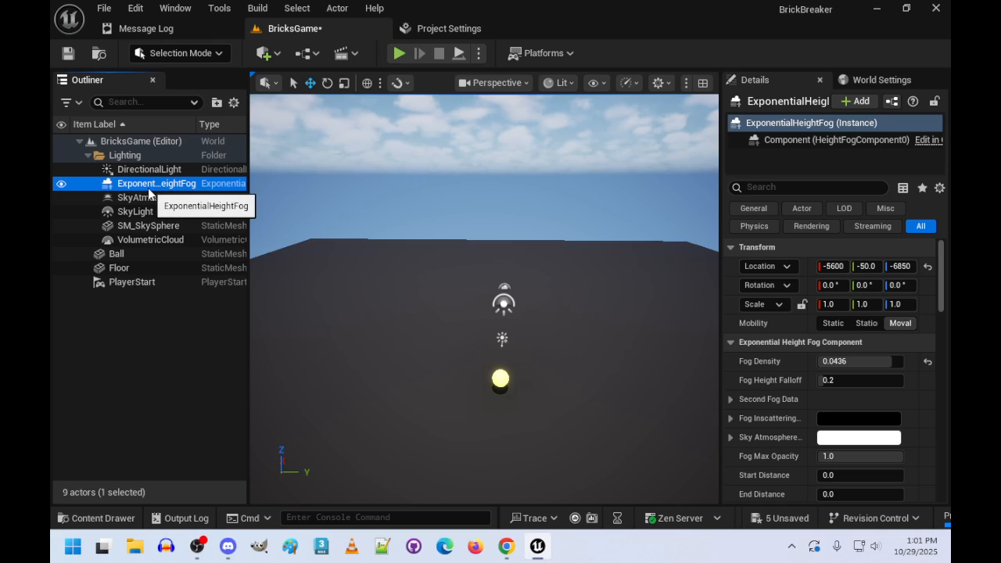
key("Delete")
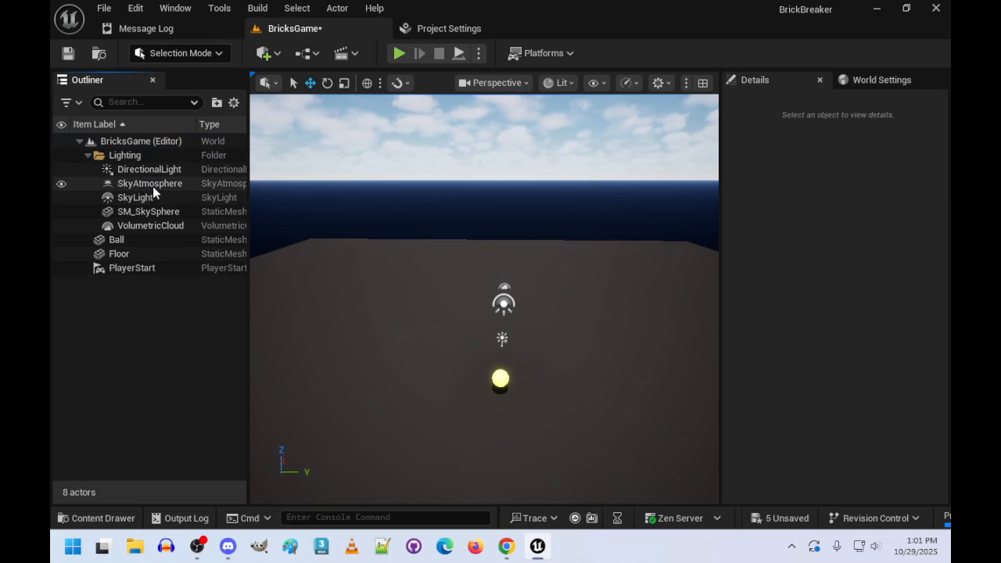
left_click(150, 184)
key("Delete")
left_click(142, 183)
key("Delete")
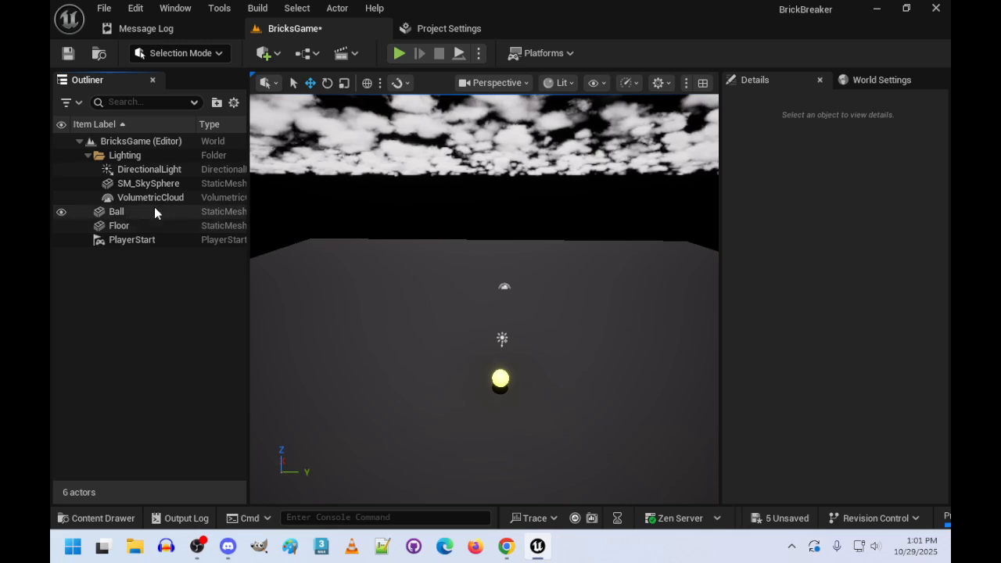
left_click(147, 185)
key("Delete")
left_click(153, 184)
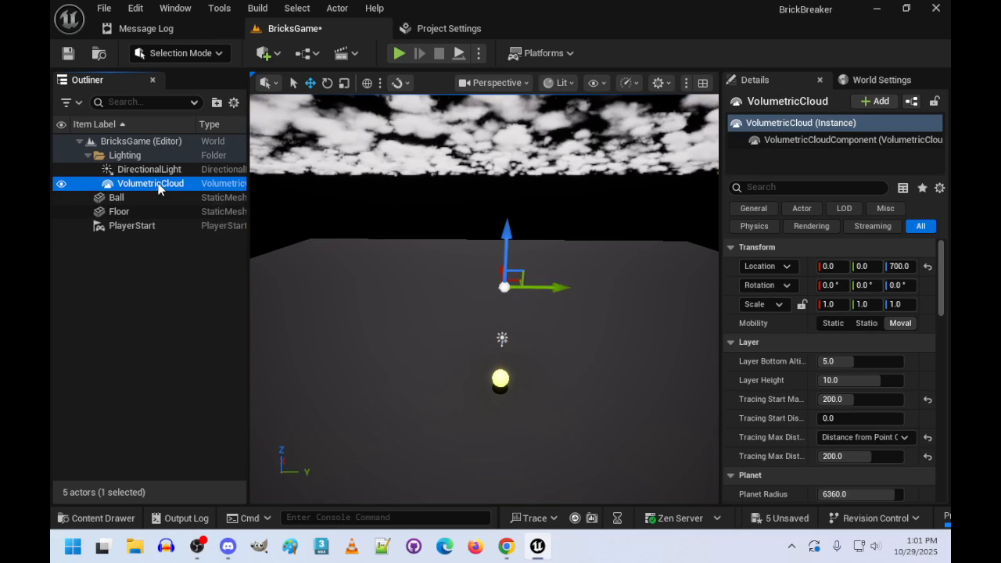
key("Delete")
- Fly around the level to examine the ball, floor and directional light without the sky actors
right_click_drag(514, 340, 329, 328)
key("w")
key("s")
key("w")
key("d")
key("a")
key("d")
right_click_drag(540, 262, 470, 291)
key("w")
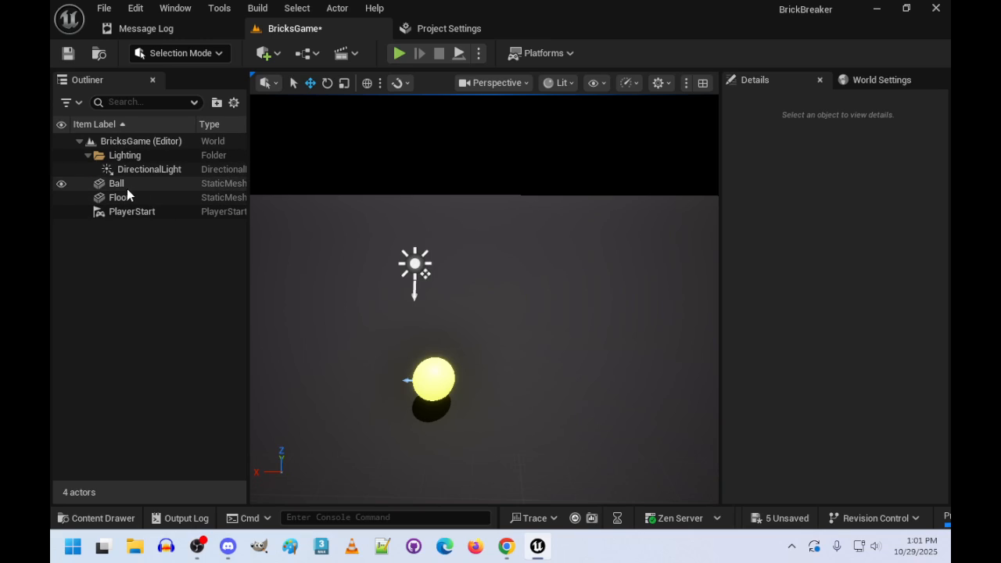
- Rename the Lighting folder as World
left_click(130, 156)
right_click(131, 156)
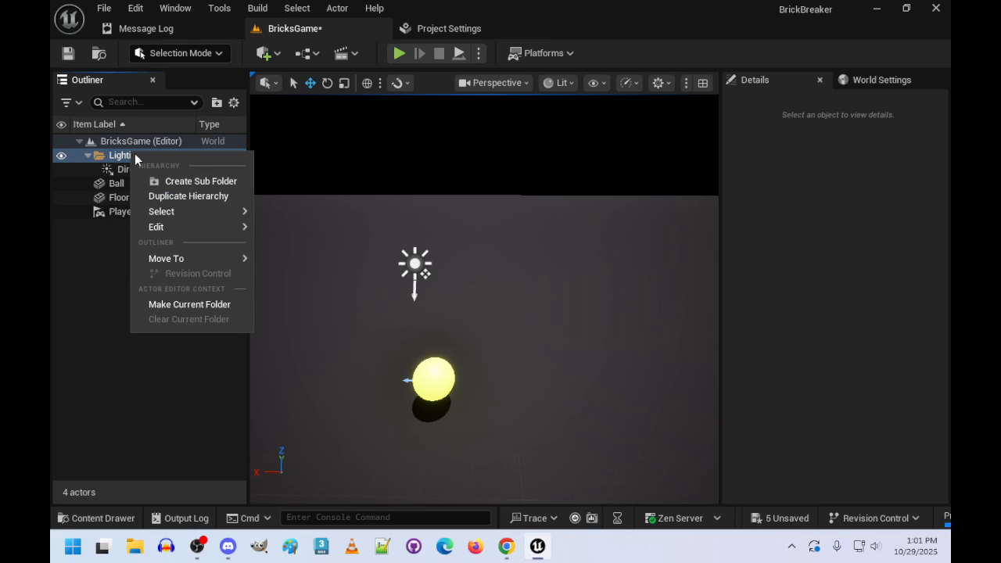
right_click(122, 160)
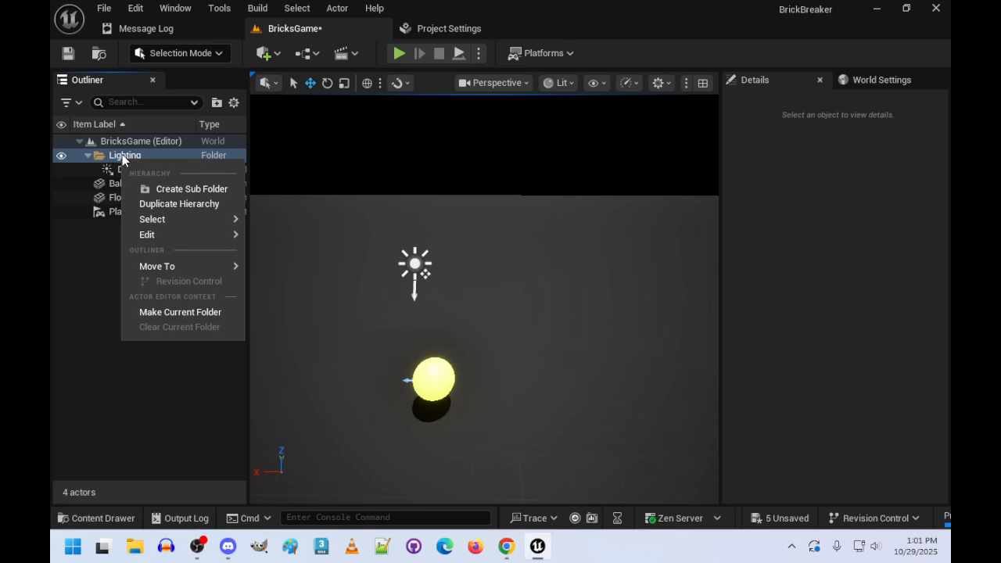
left_click(122, 155)
key("Escape")
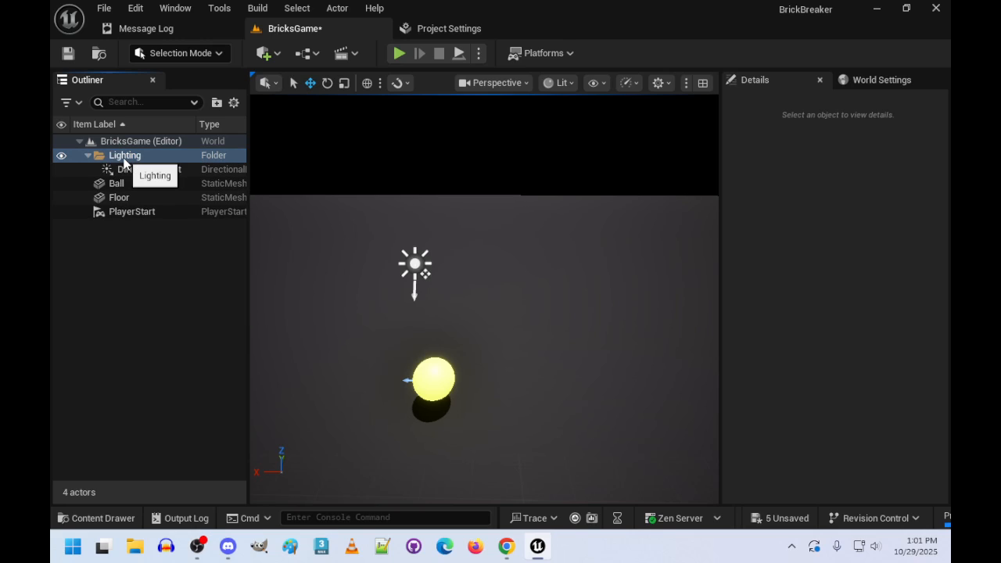
left_click(112, 156)
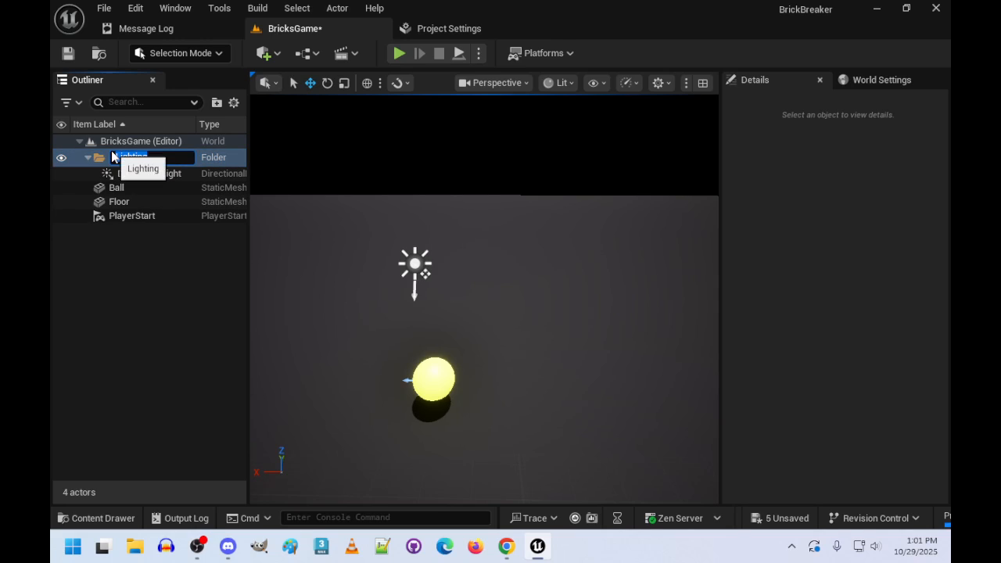
type("World")
key("Return")
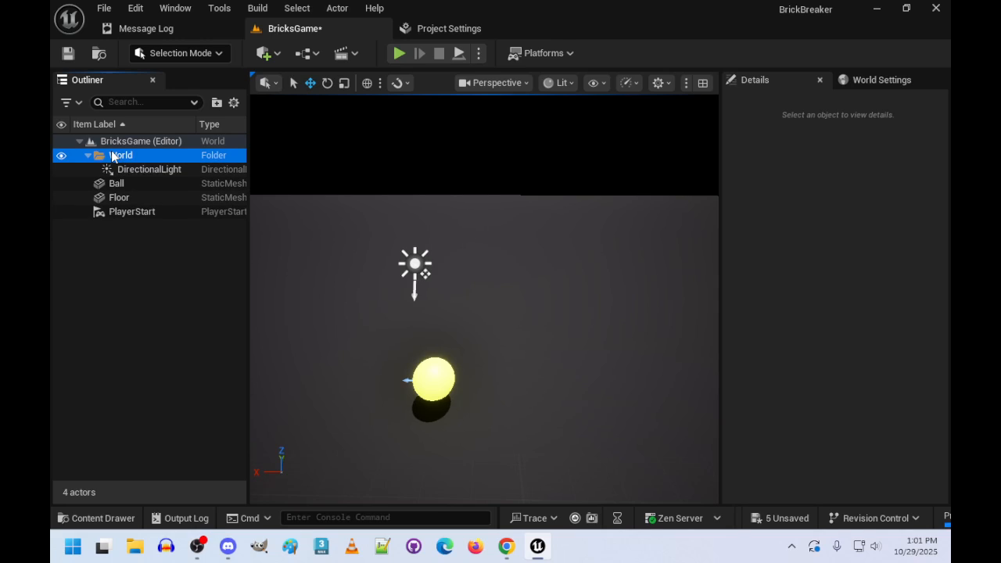
- Move the Floor actor into the World folder and delete the PlayerStart actor
left_click_drag(113, 198, 125, 155)
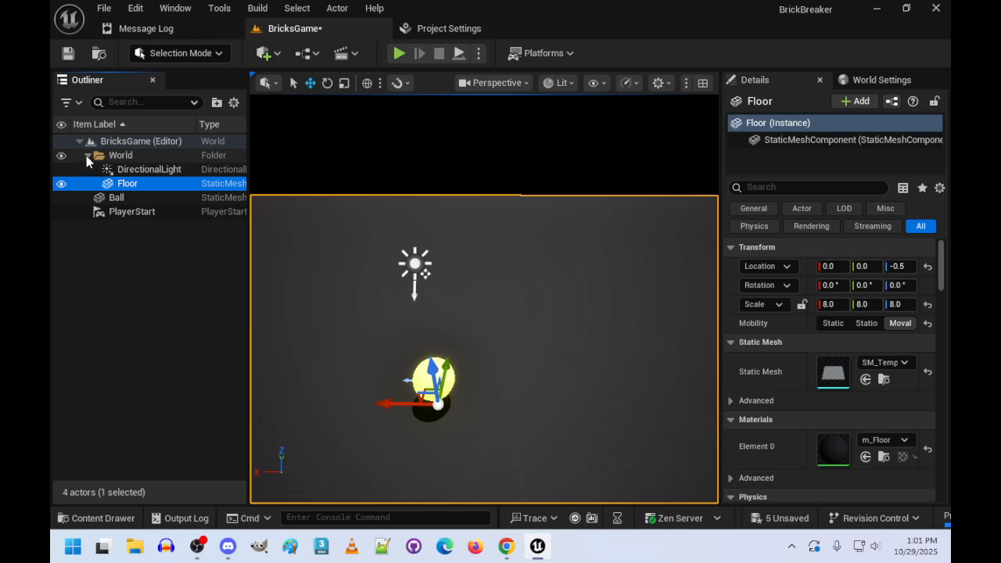
left_click(89, 155)
left_click(88, 156)
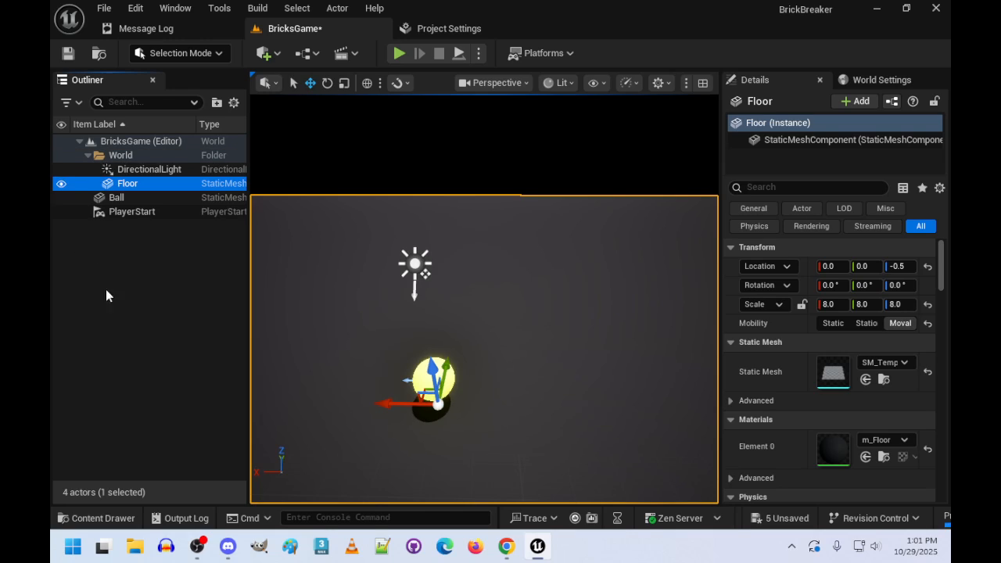
left_click(133, 211)
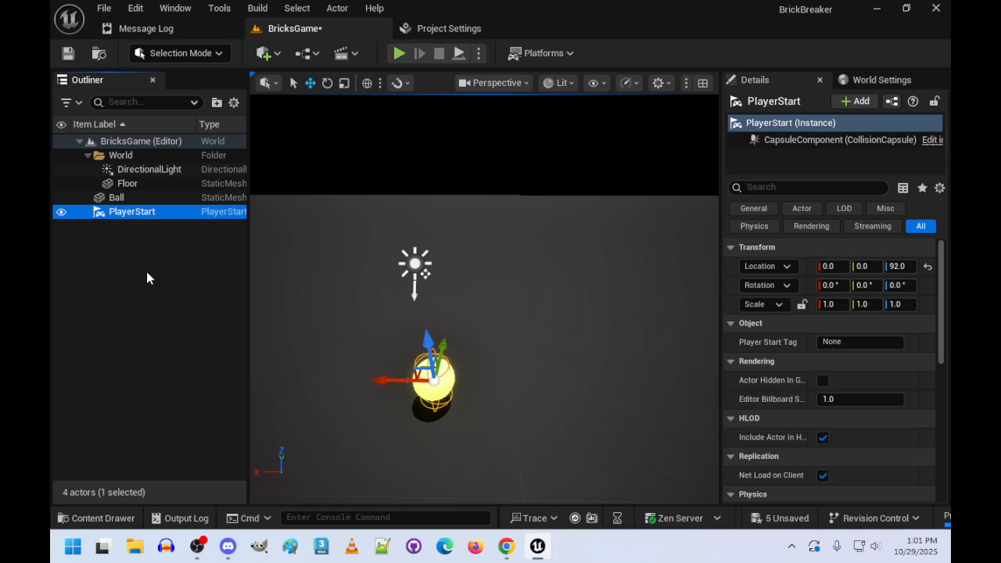
key("Delete")
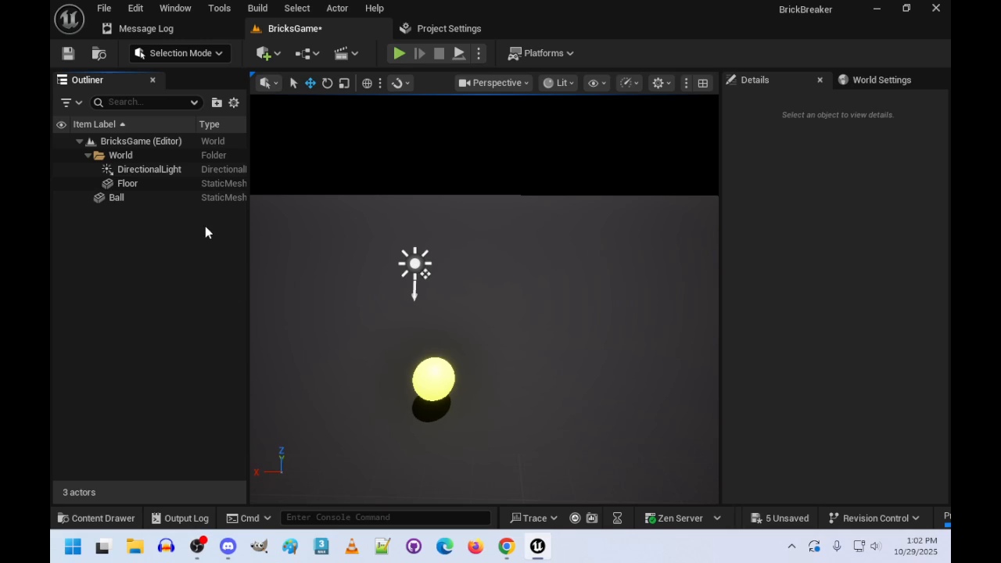
- Find the Camera Actor among the placeable actors and add it to the level
left_click(276, 53)
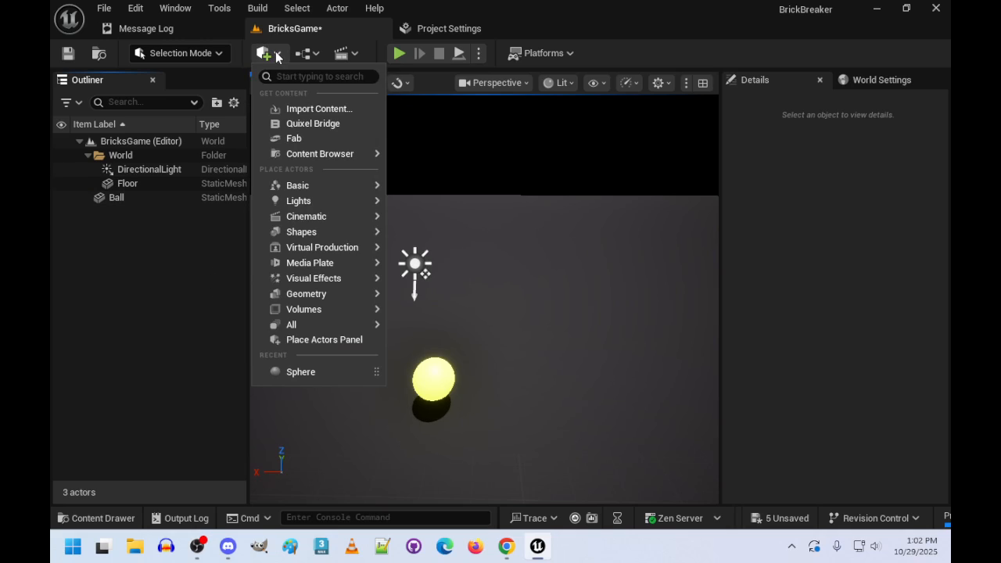
mouse_move(317, 202)
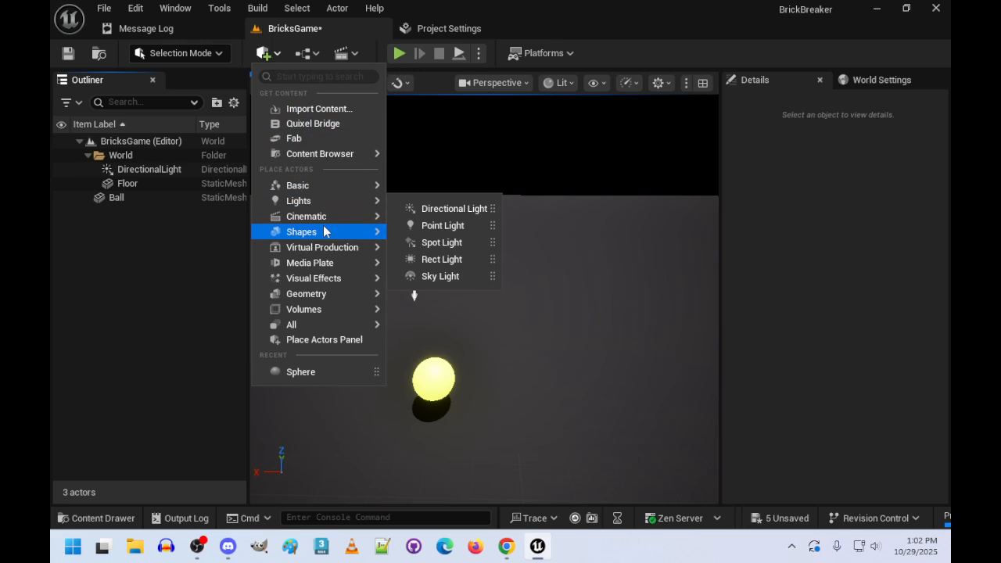
mouse_move(321, 219)
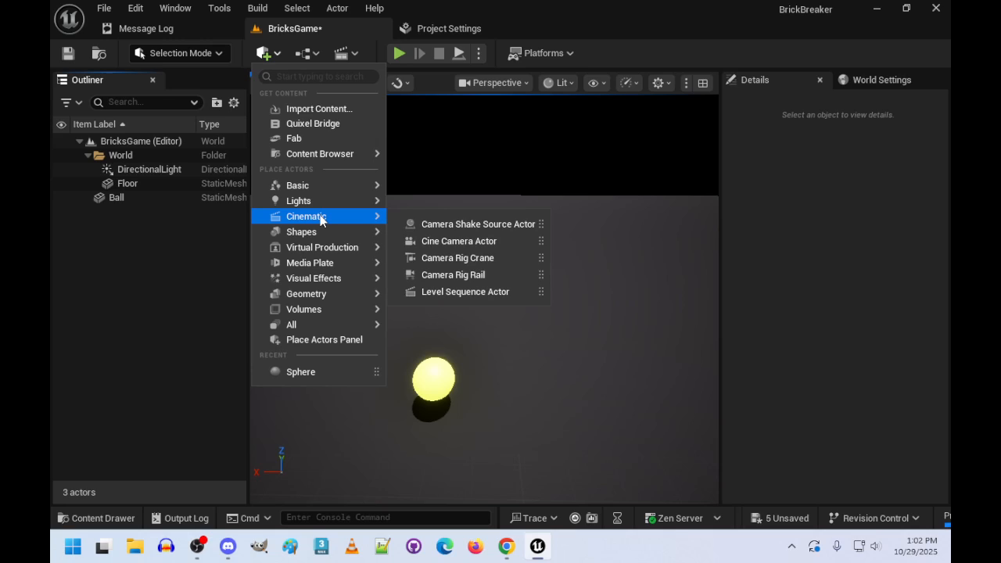
left_click(298, 77)
type("cam")
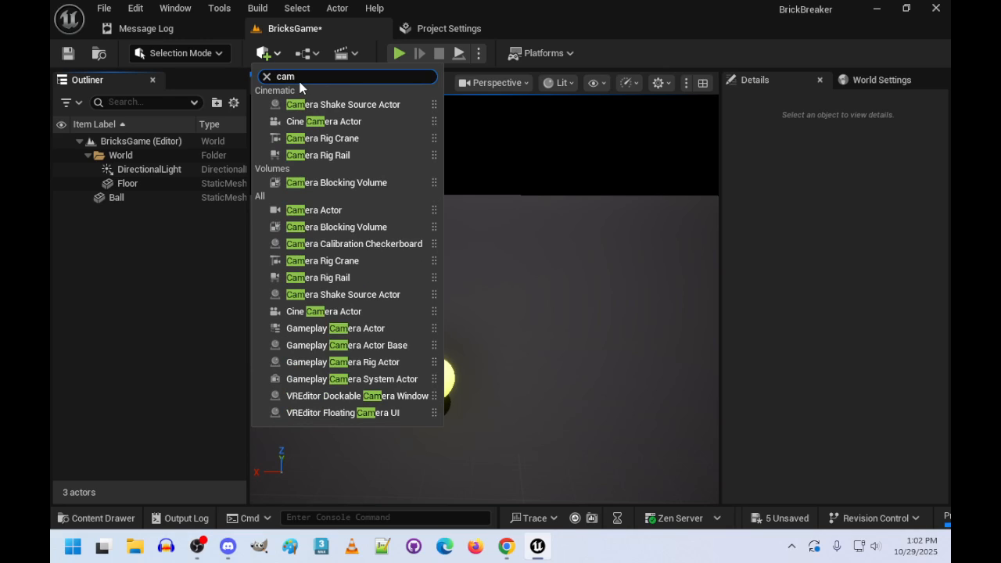
type("er")
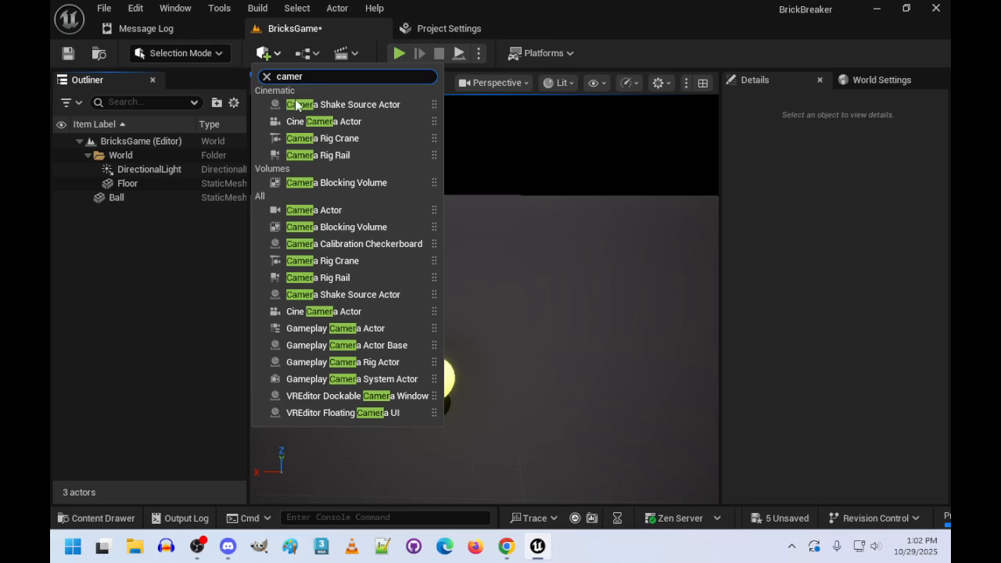
left_click(332, 211)
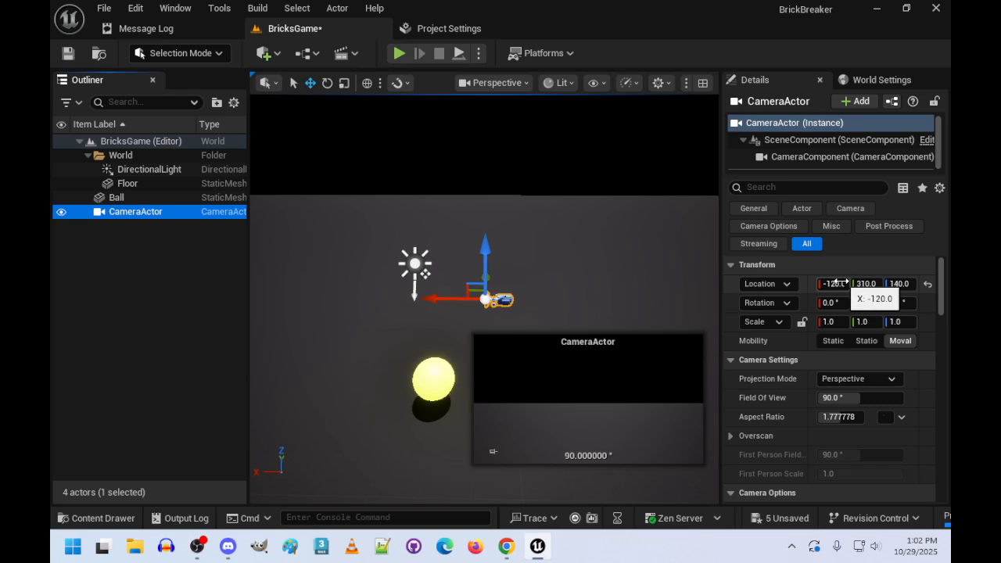
- Set the camera actor's location to X 0, Y 0 and Z 3000
left_click(841, 283)
type("0")
key("Tab")
type("0")
key("Tab")
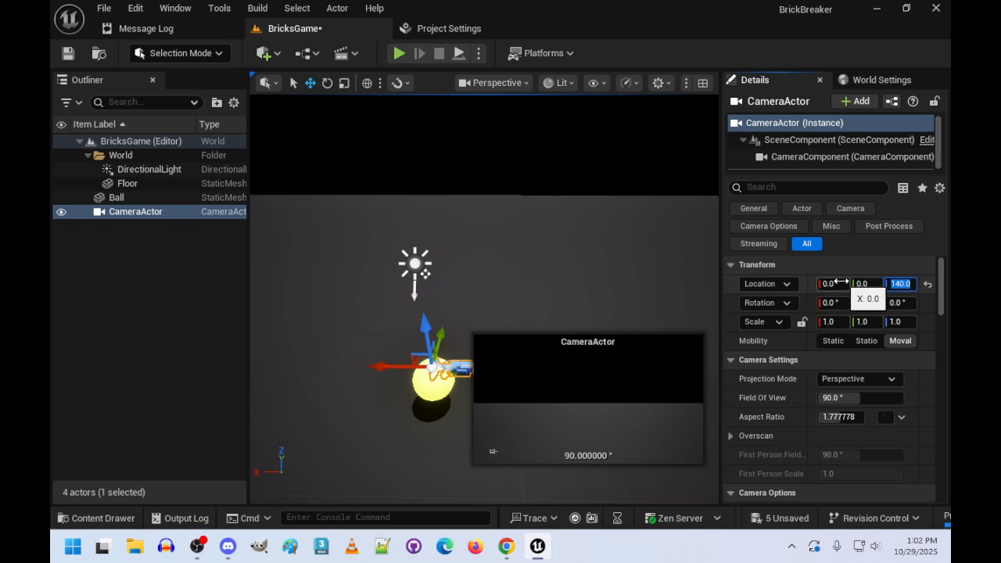
type("3000")
key("Return")
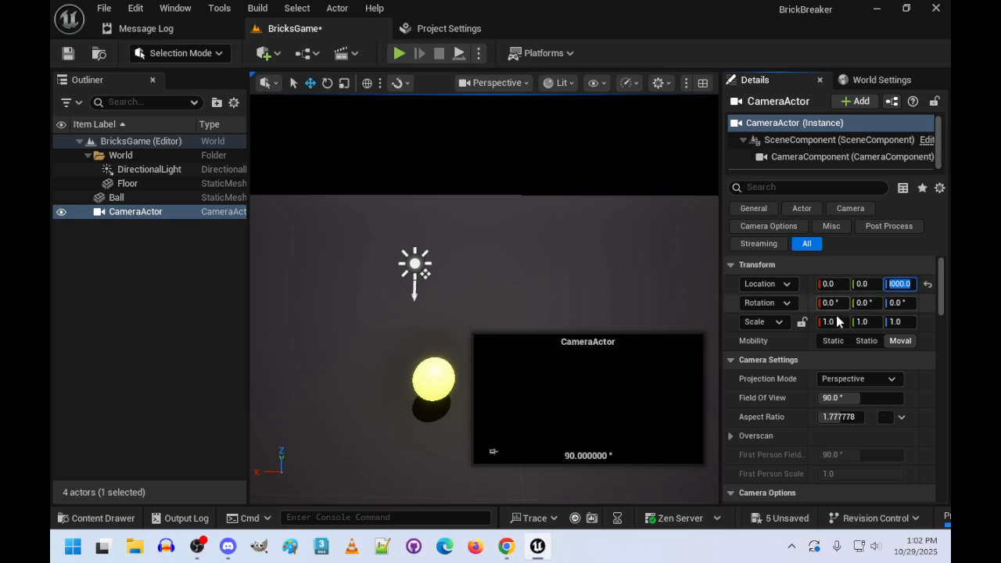
- Set the camera actor's Y rotation to -90° and its field of view to 120°
left_click(864, 302)
type("90")
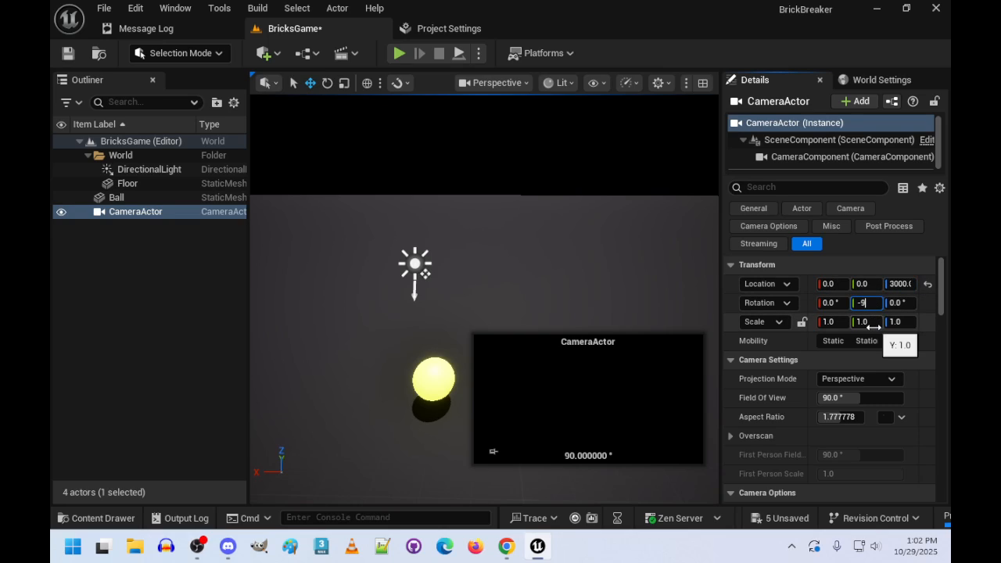
key("Return")
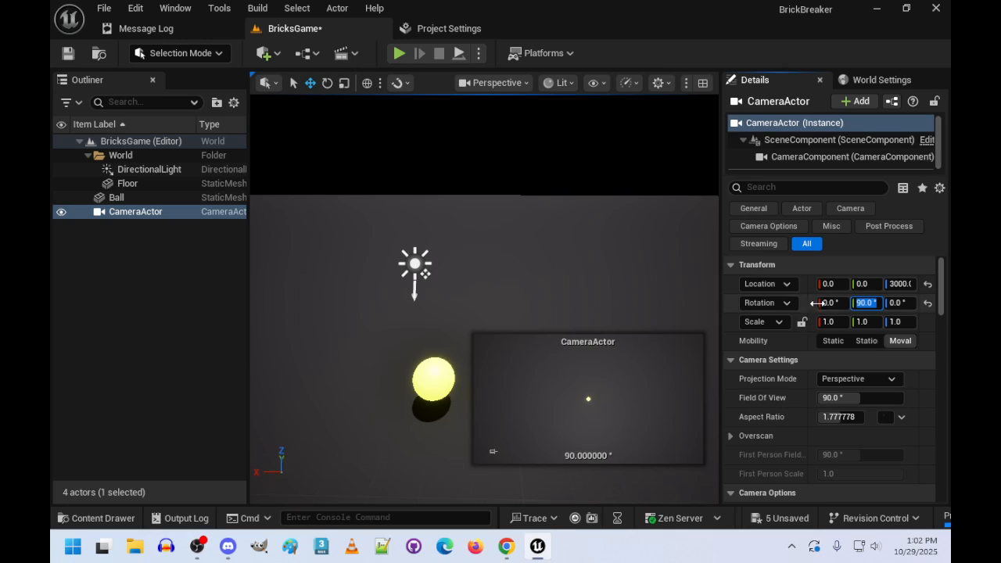
type("-90")
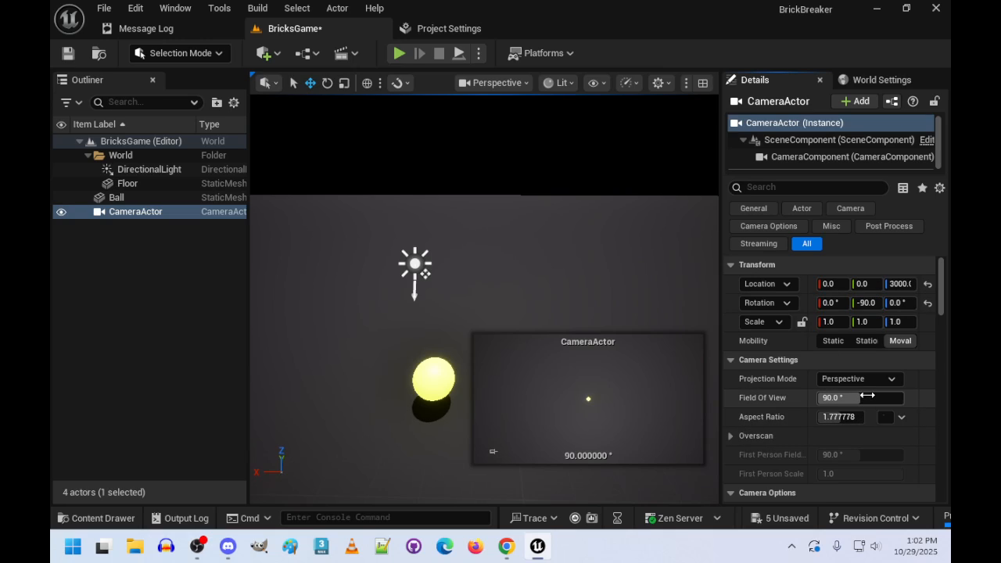
left_click(869, 396)
type("120")
key("Return")
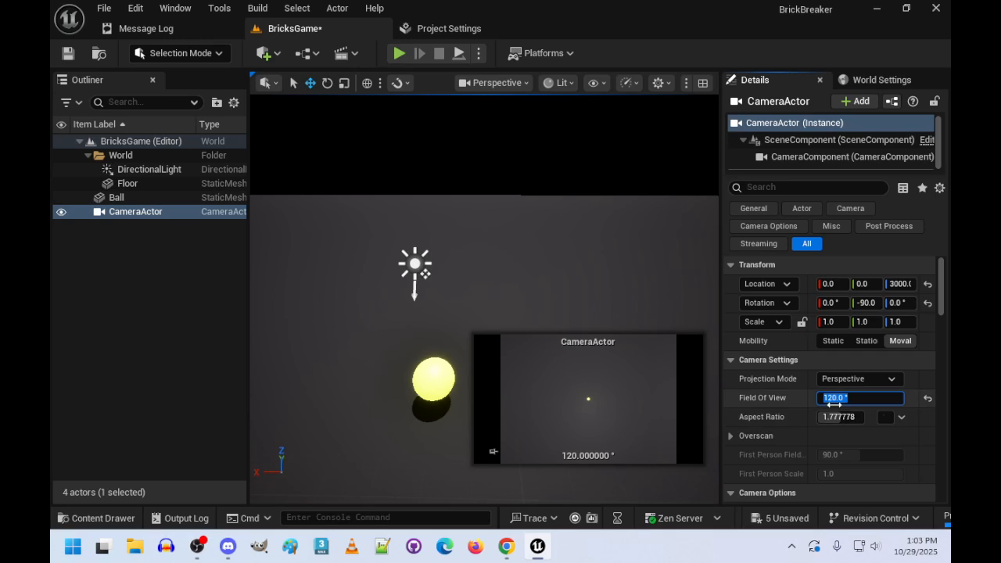
- Search the camera actor's properties for "auto act" and set Auto Activate for Player to Player 0
scroll(749, 348, "down", 2)
scroll(750, 352, "down", 4)
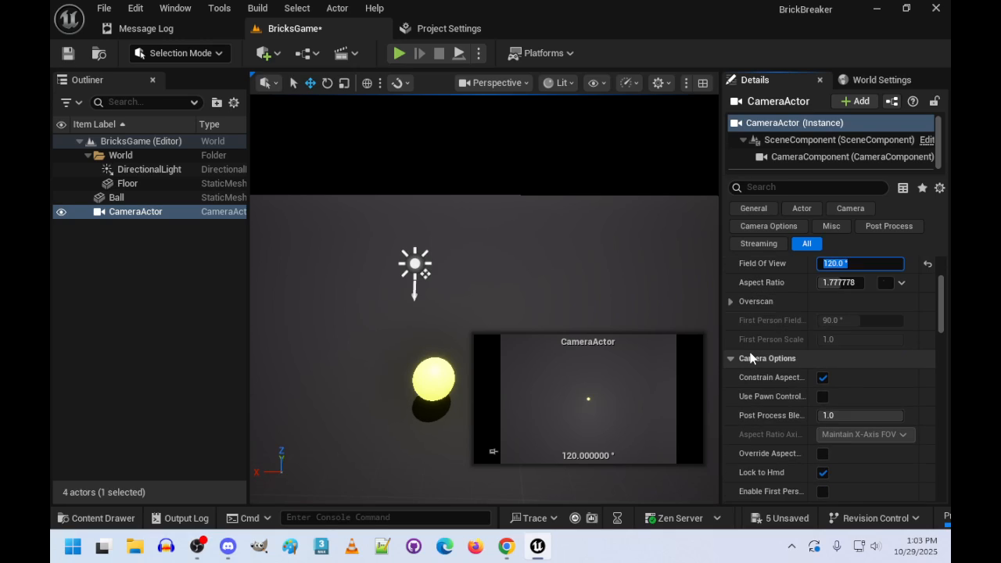
scroll(751, 367, "down", 8)
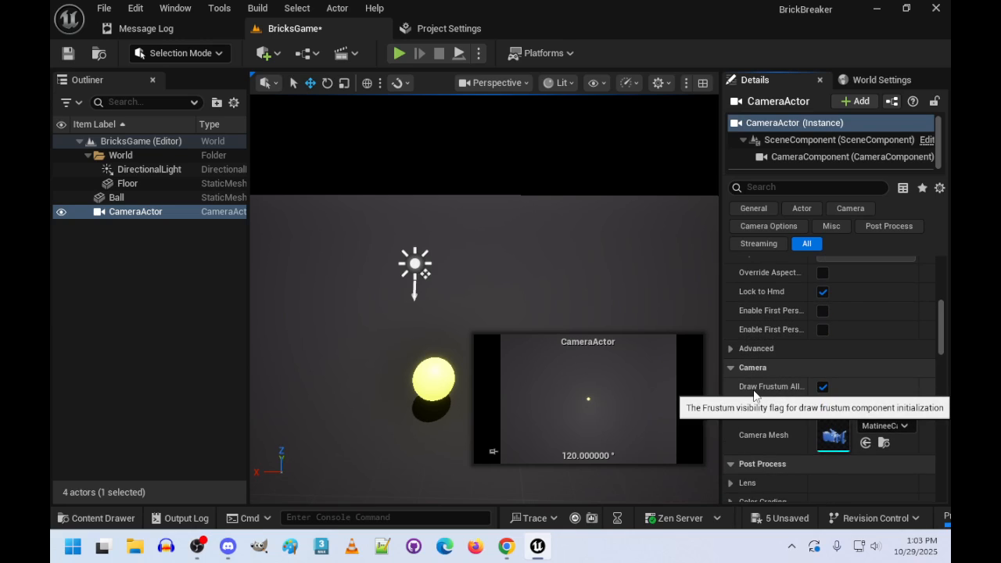
scroll(757, 391, "down", 4)
scroll(774, 395, "up", 8)
scroll(779, 397, "up", 4)
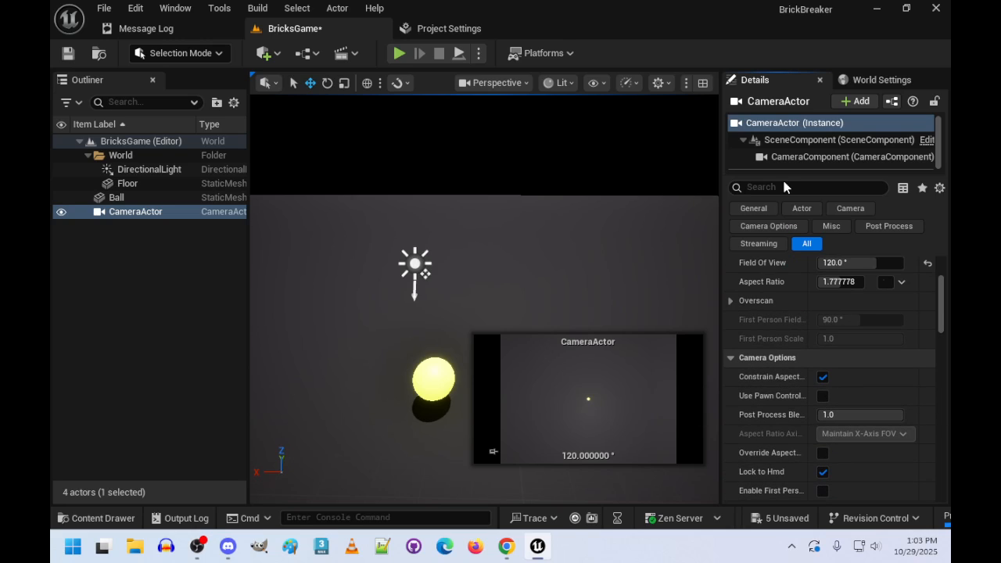
left_click(781, 186)
type("auto")
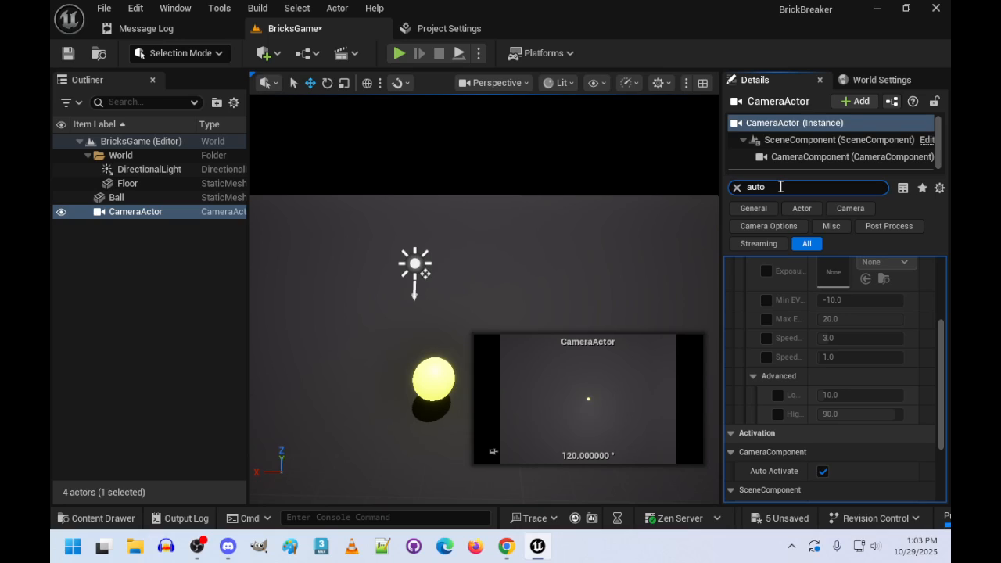
type(" act")
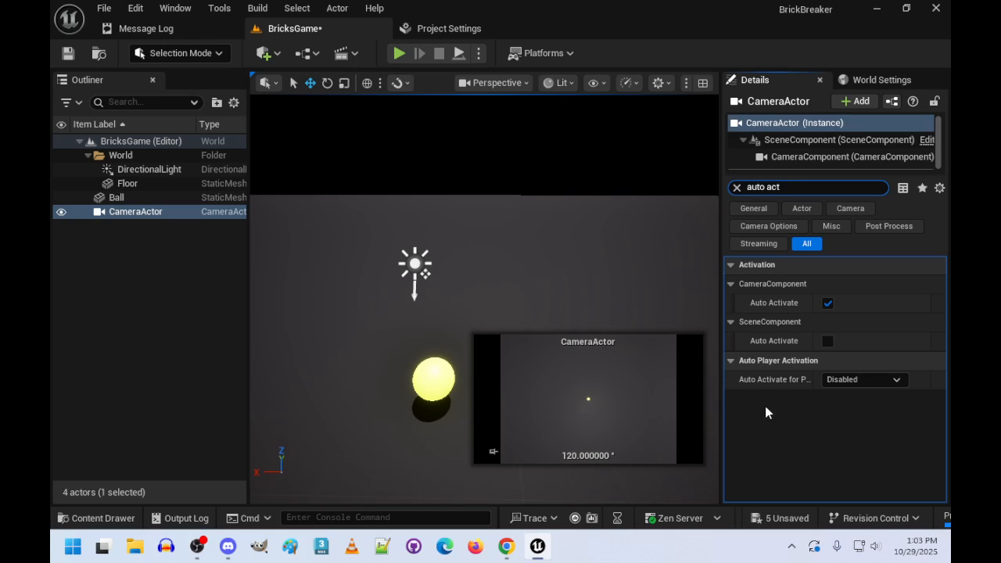
left_click(873, 380)
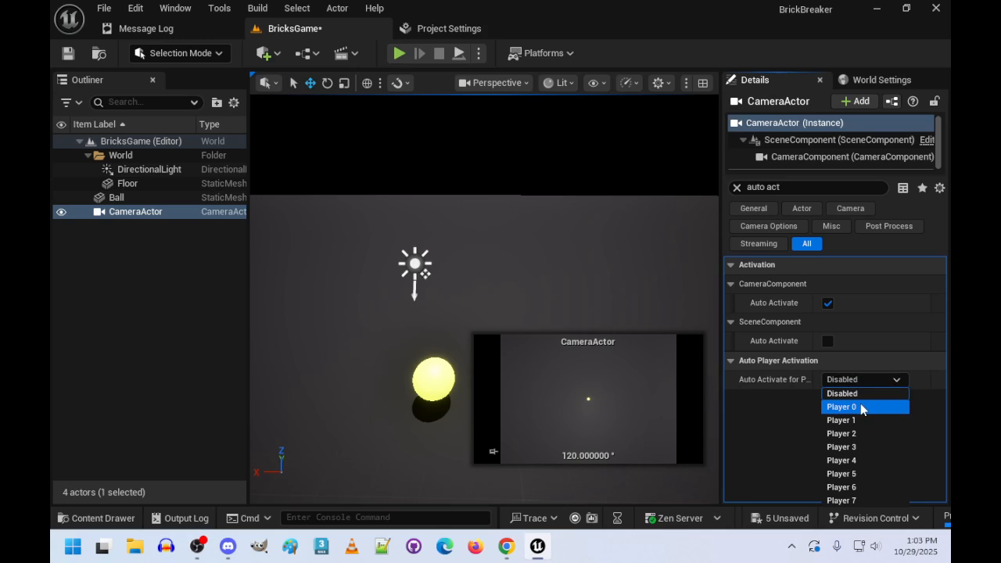
left_click(860, 407)
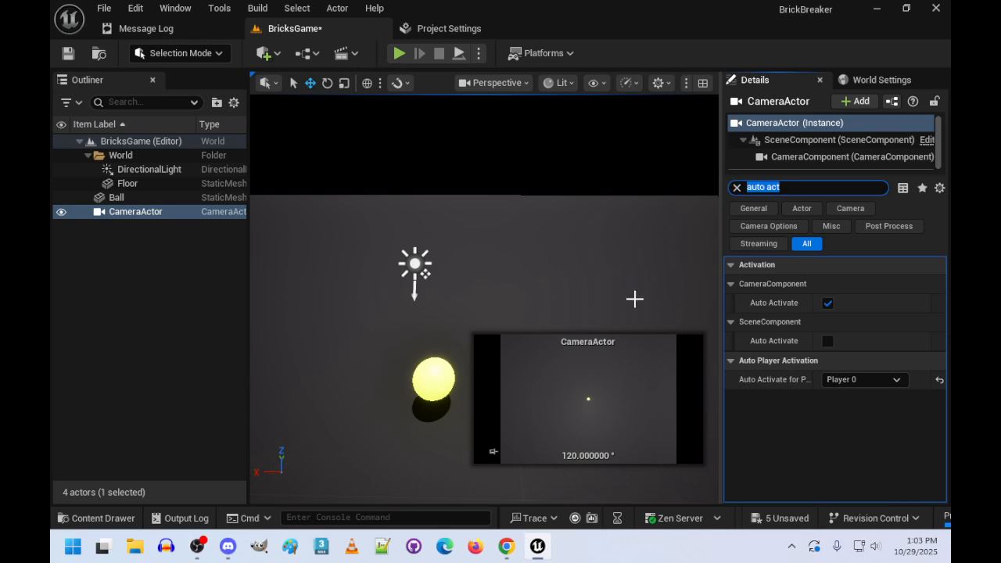
- Play the level to check the camera view, stop it, and fly around the ball and floor in the editor
left_click(611, 239)
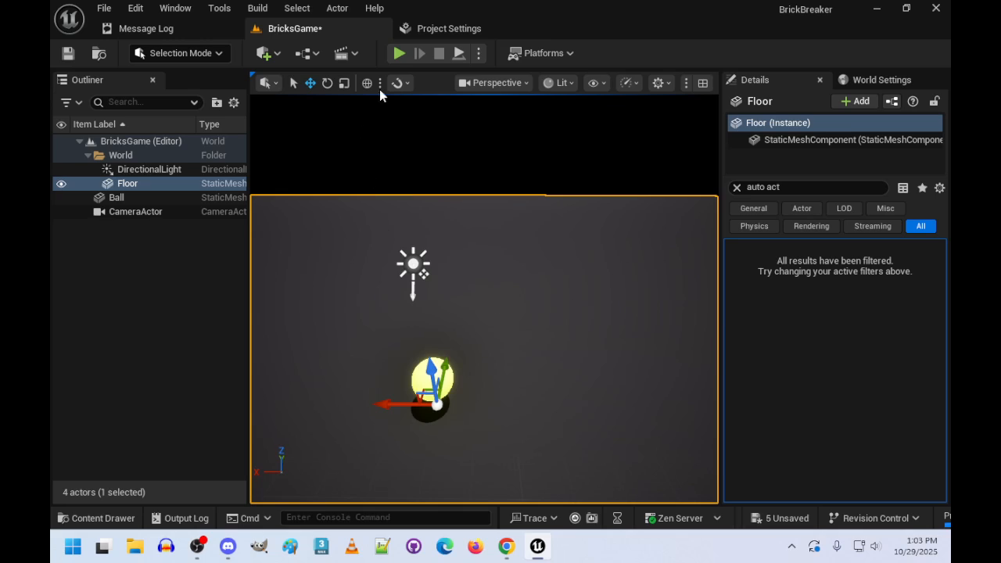
left_click(398, 53)
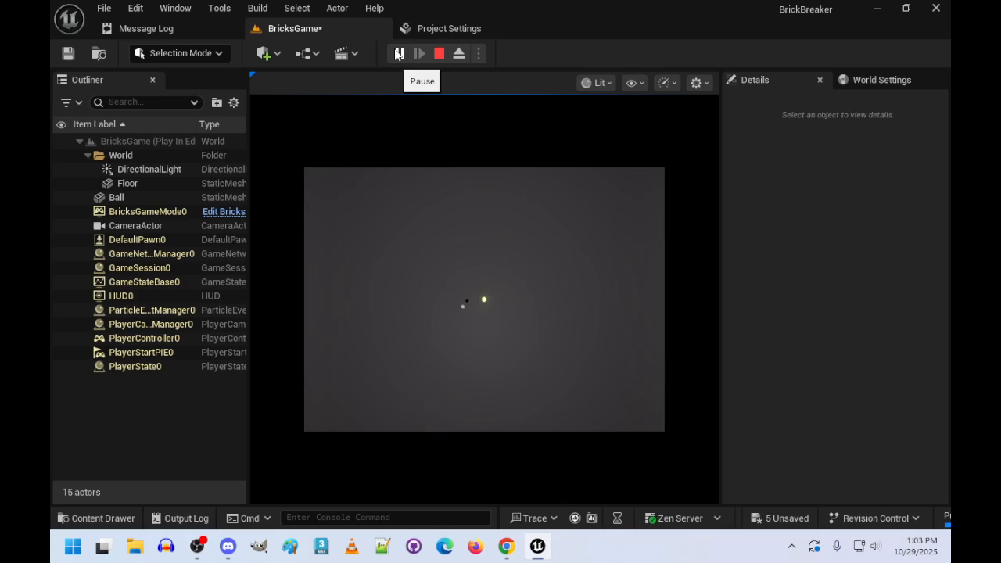
left_click(452, 304)
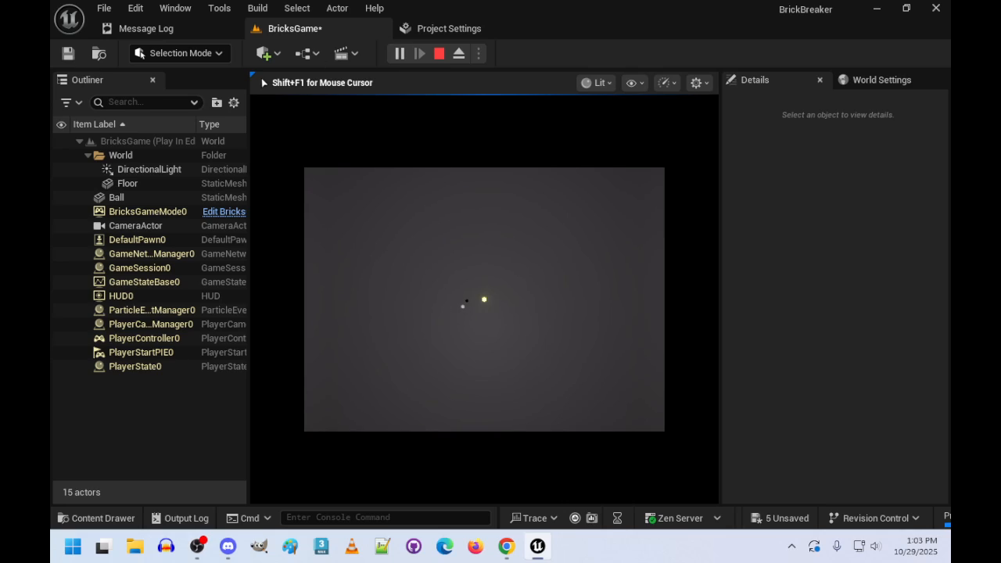
key("Escape")
right_click_drag(287, 163, 596, 75)
key("w")
key("s")
key("w")
right_click_drag(376, 252, 376, 252)
key("s")
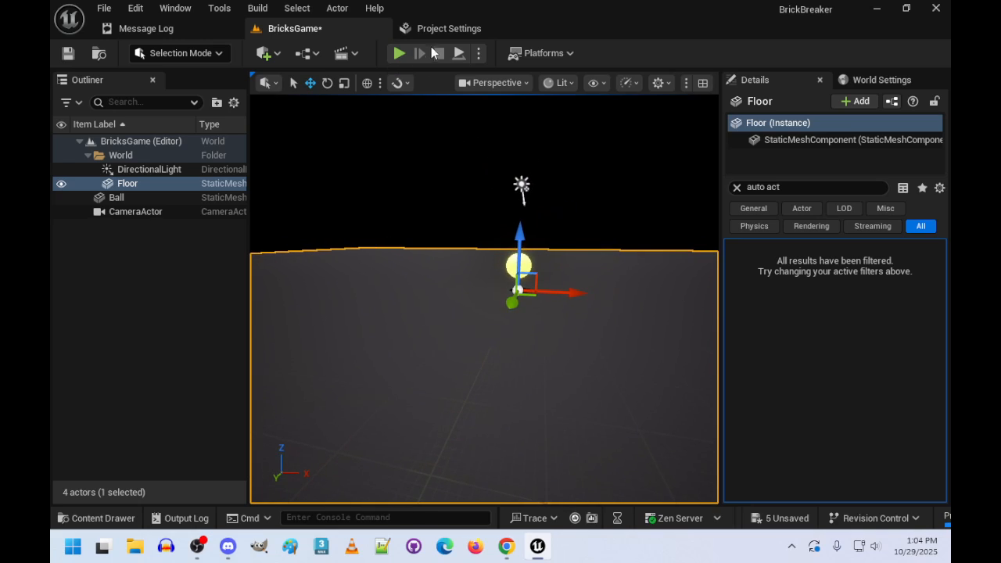
- Open the BricksGameMode blueprint, set its Default Pawn Class to None and compile it
left_click(864, 81)
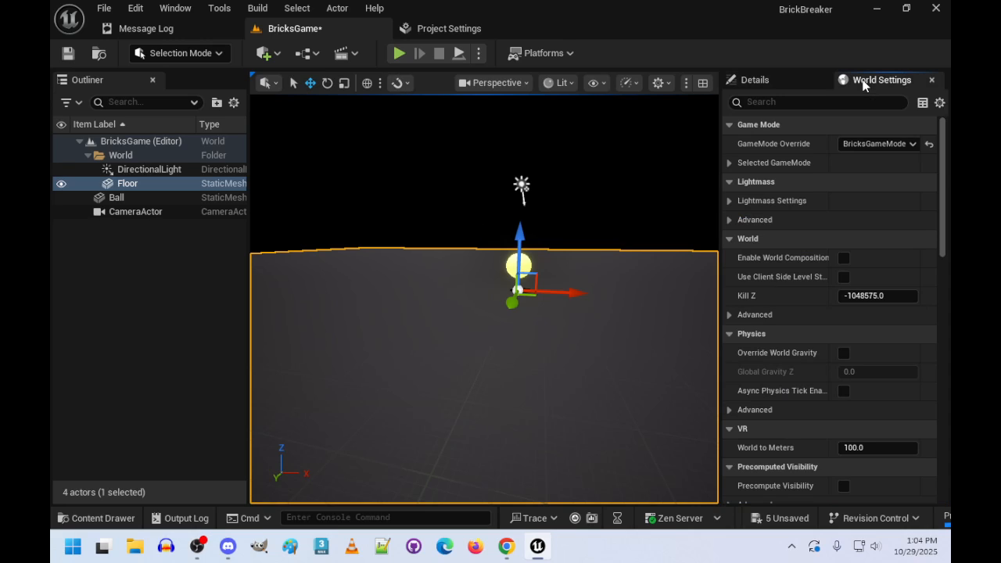
left_click(730, 164)
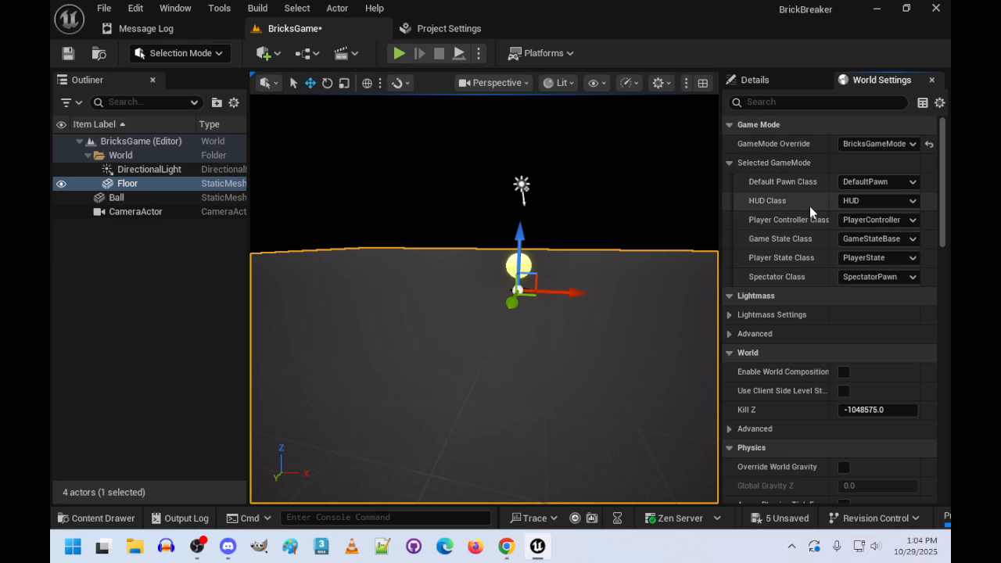
left_click(98, 518)
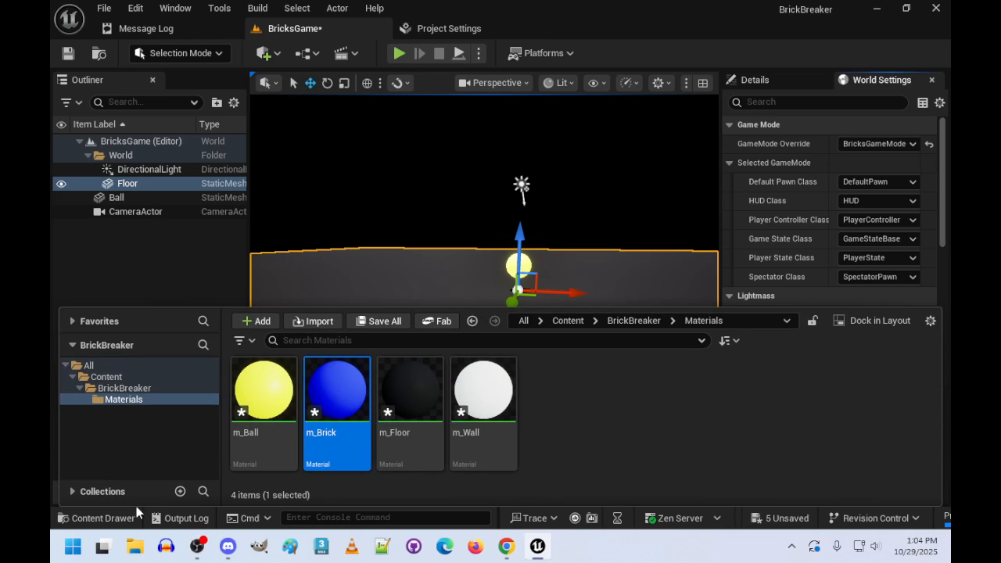
left_click(125, 388)
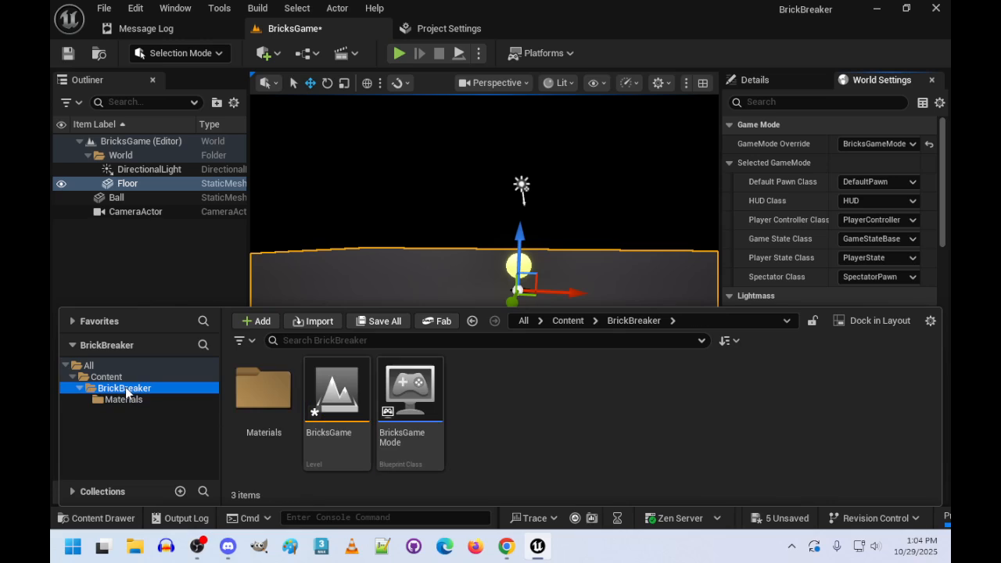
double_click(411, 398)
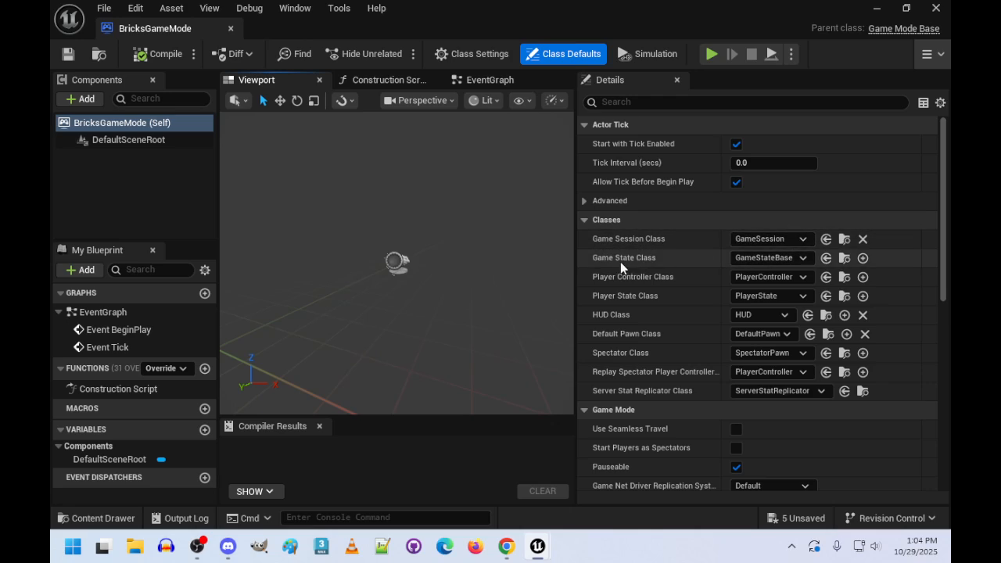
left_click(757, 334)
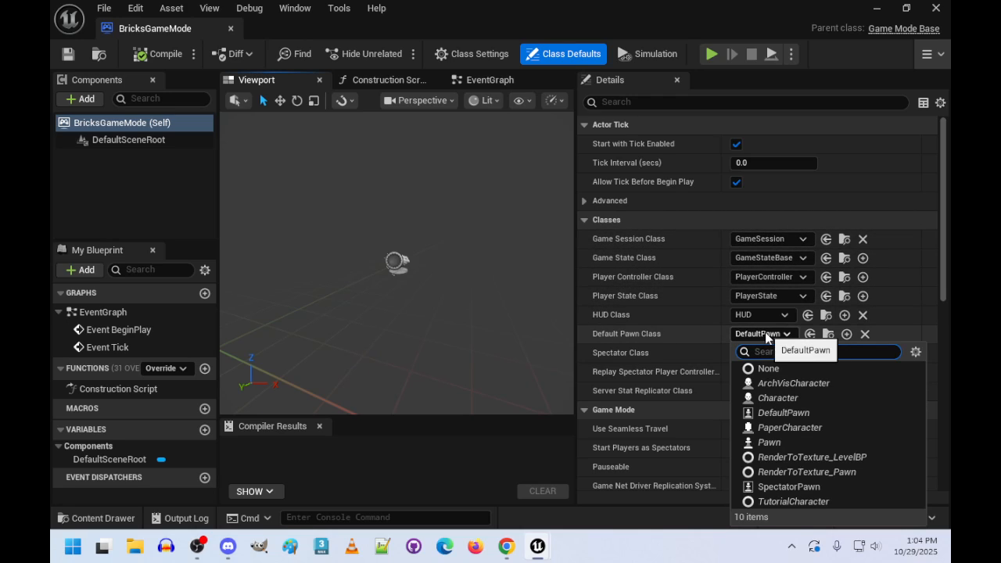
left_click(771, 369)
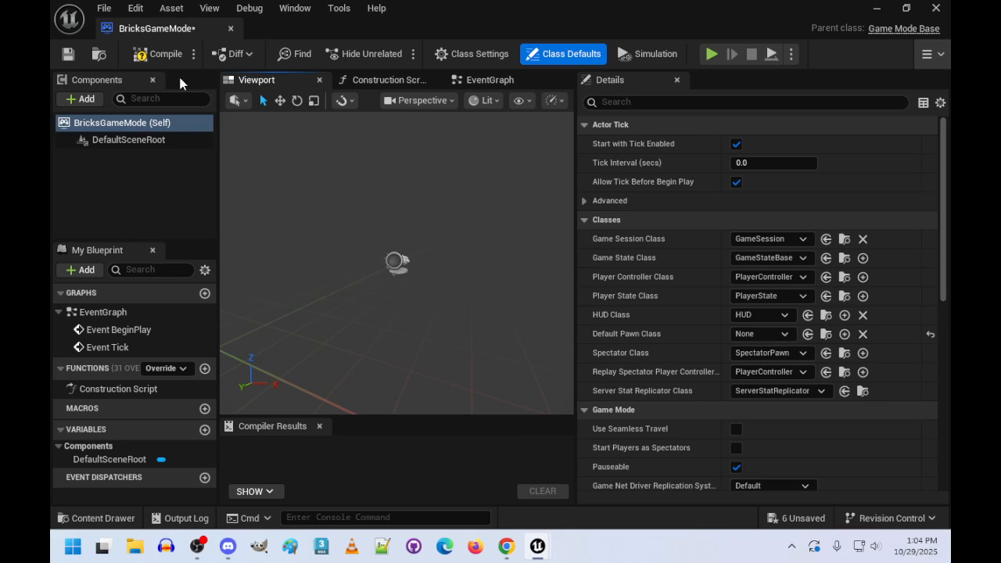
left_click(166, 55)
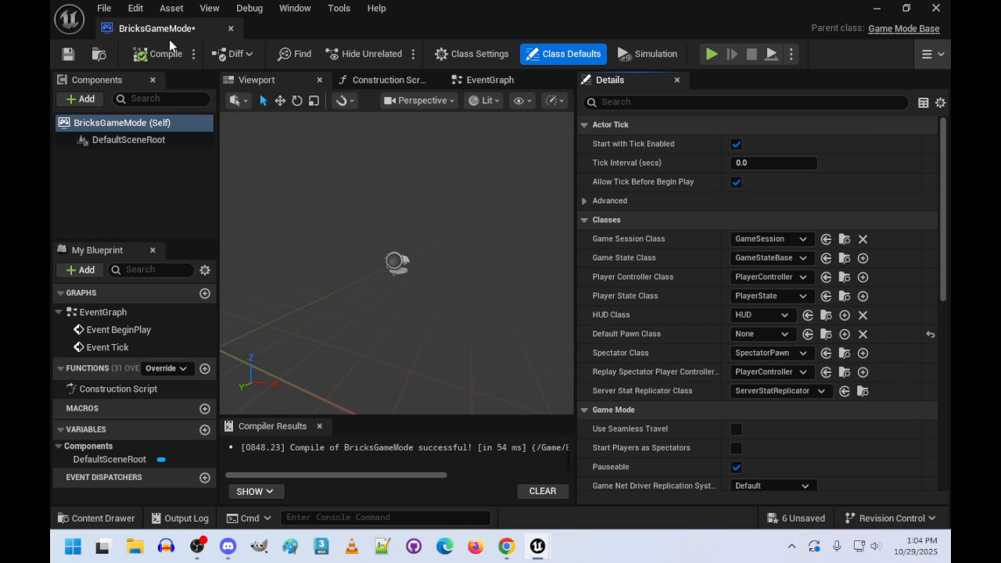
- Dock the BricksGameMode editor in the main window and run the BricksGame level to check the game mode change
left_click_drag(169, 31, 570, 27)
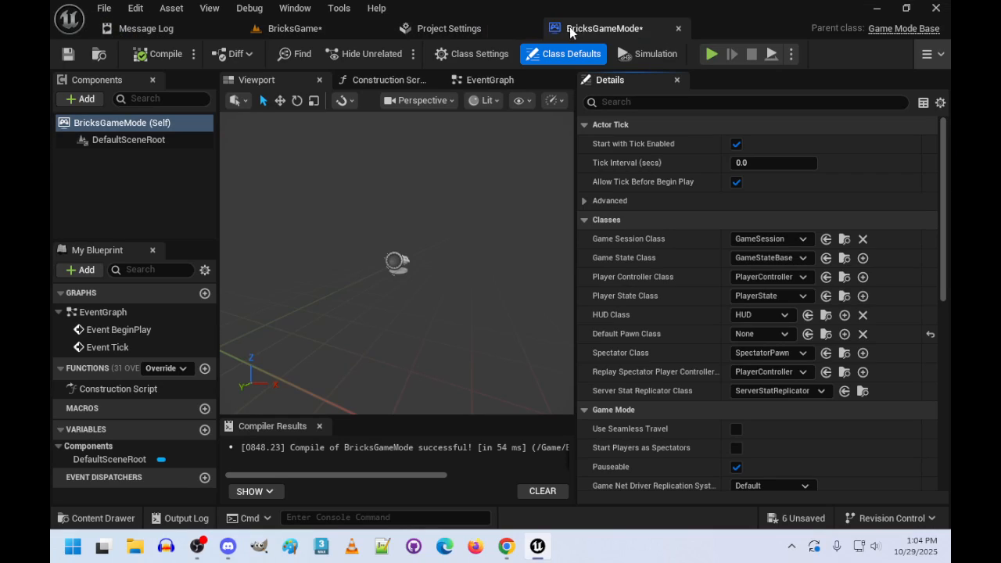
left_click(309, 28)
left_click(399, 53)
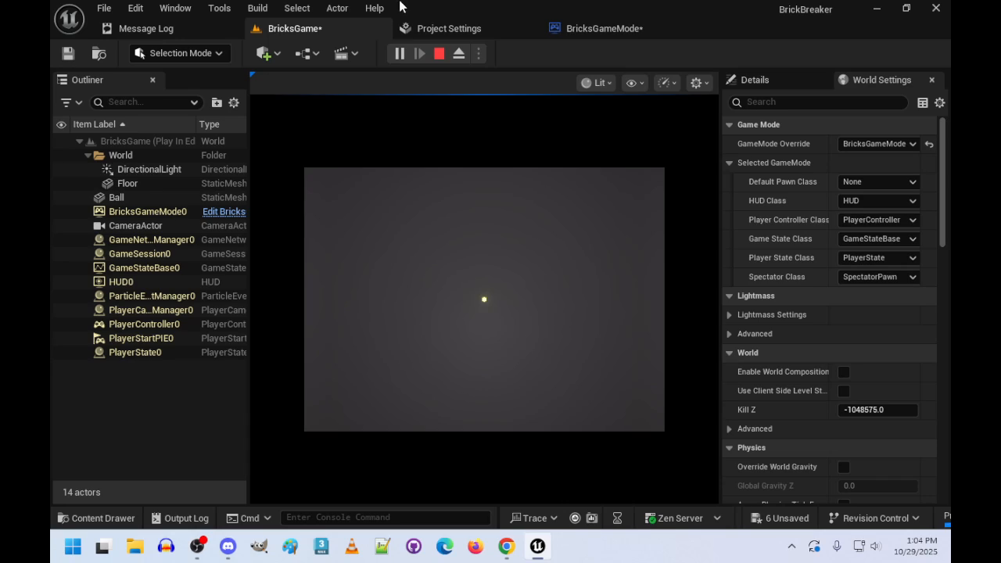
left_click(601, 30)
left_click(301, 29)
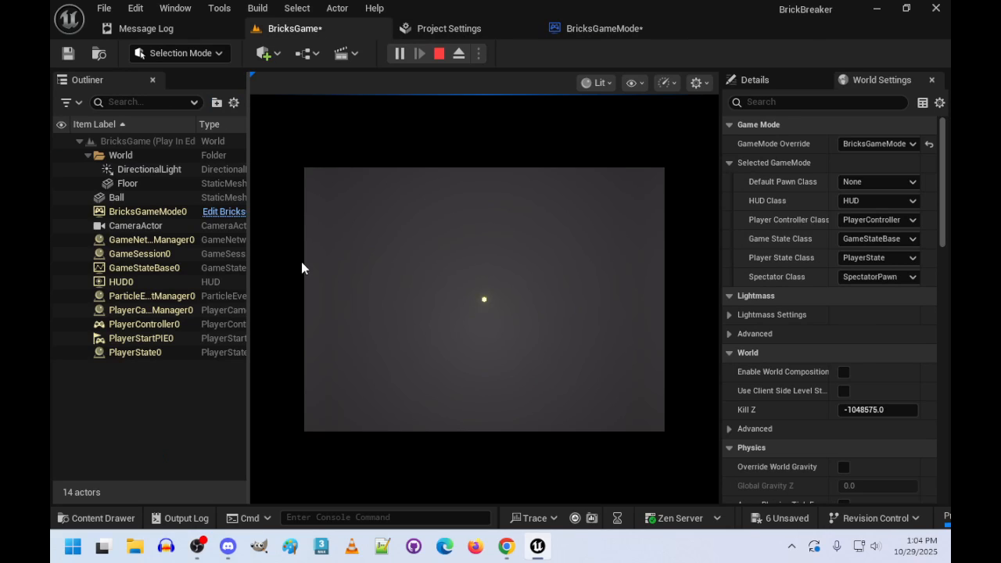
left_click(438, 53)
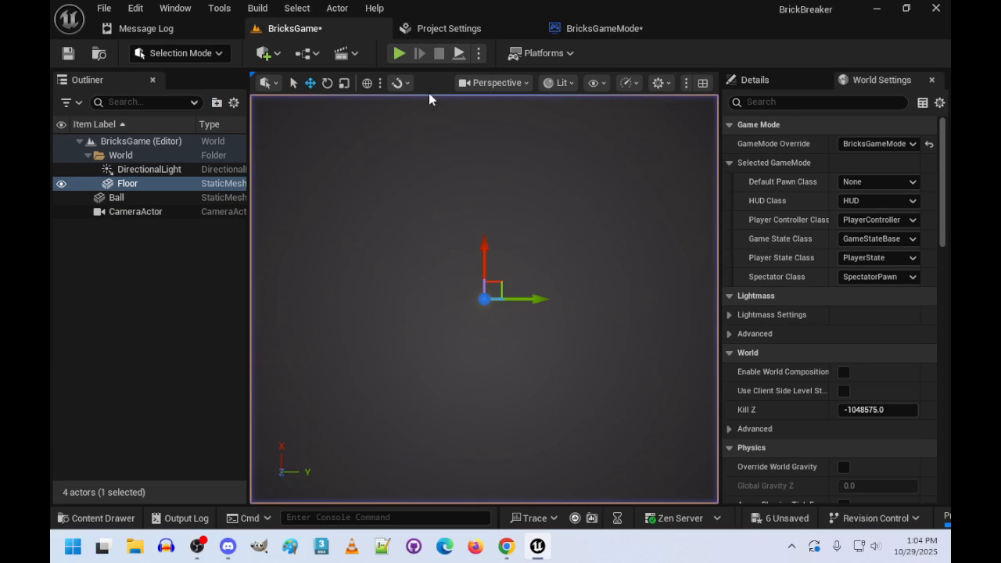
- Set the Floor actor's Y scale to 12 and play the level to check how it fills the camera view
left_click(122, 214)
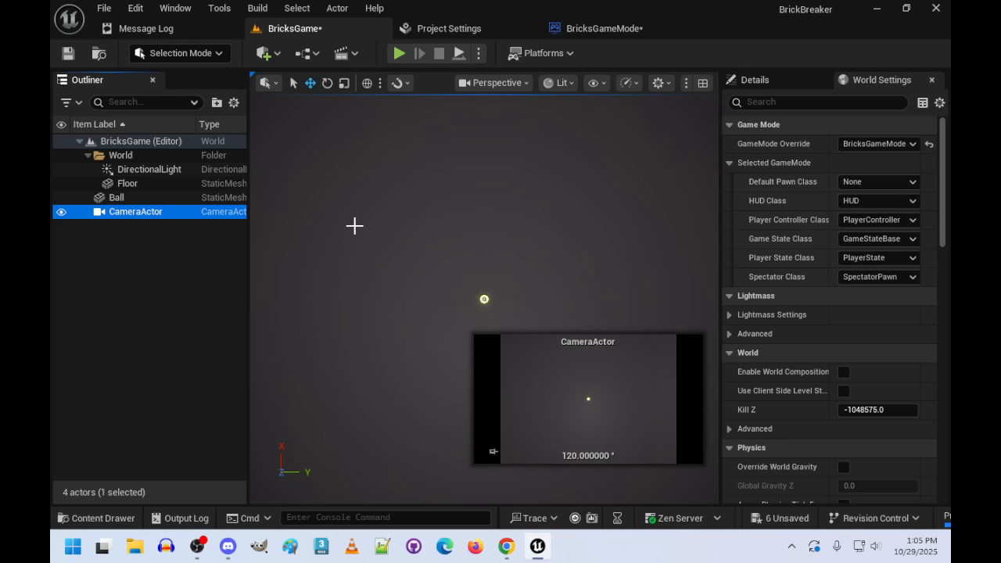
double_click(119, 184)
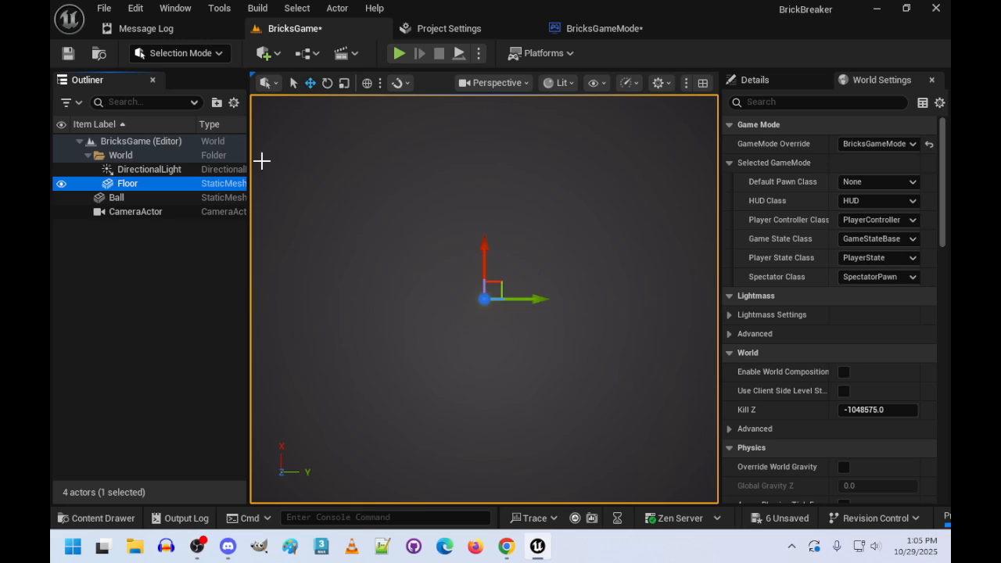
left_click(762, 82)
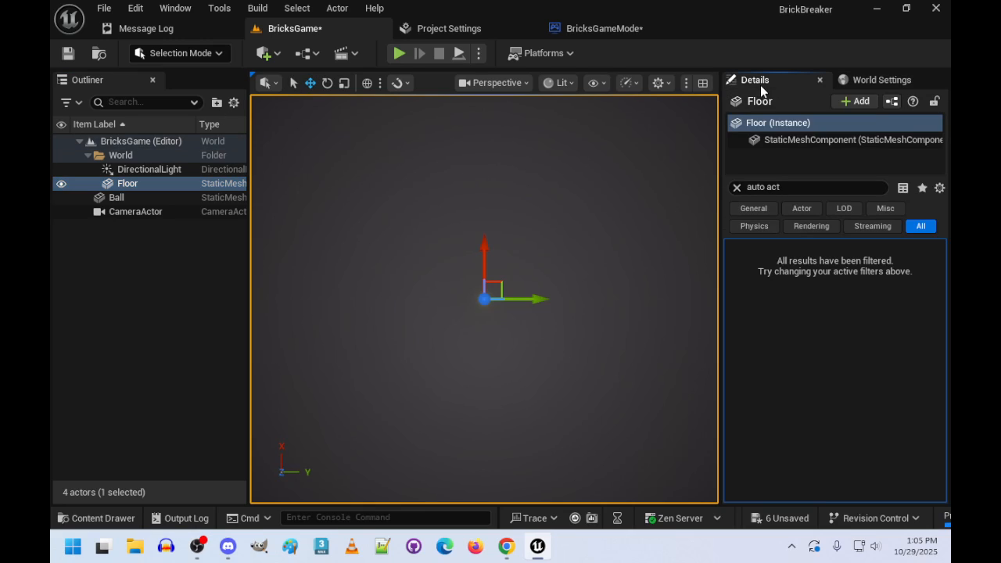
left_click(737, 188)
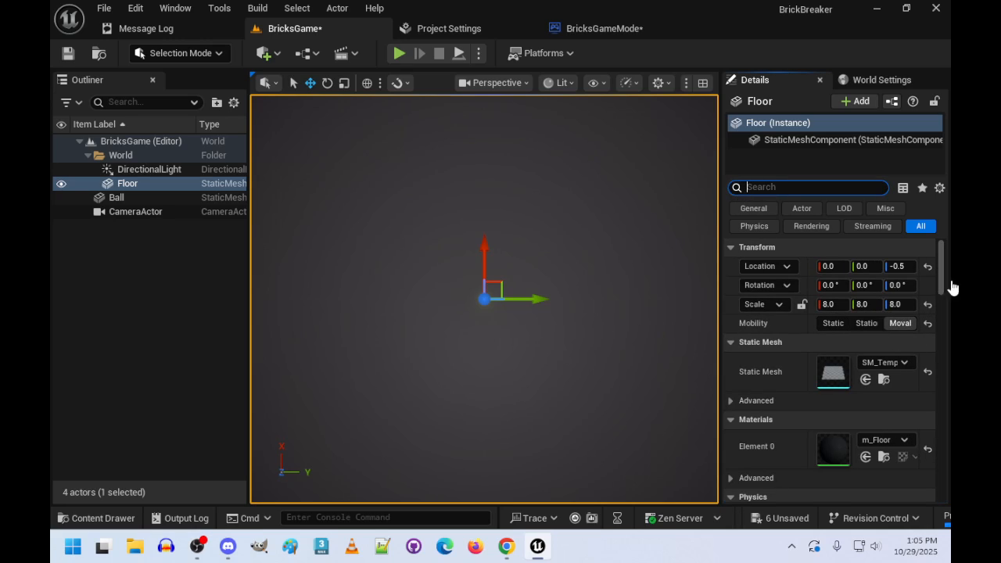
left_click(864, 304)
type("12")
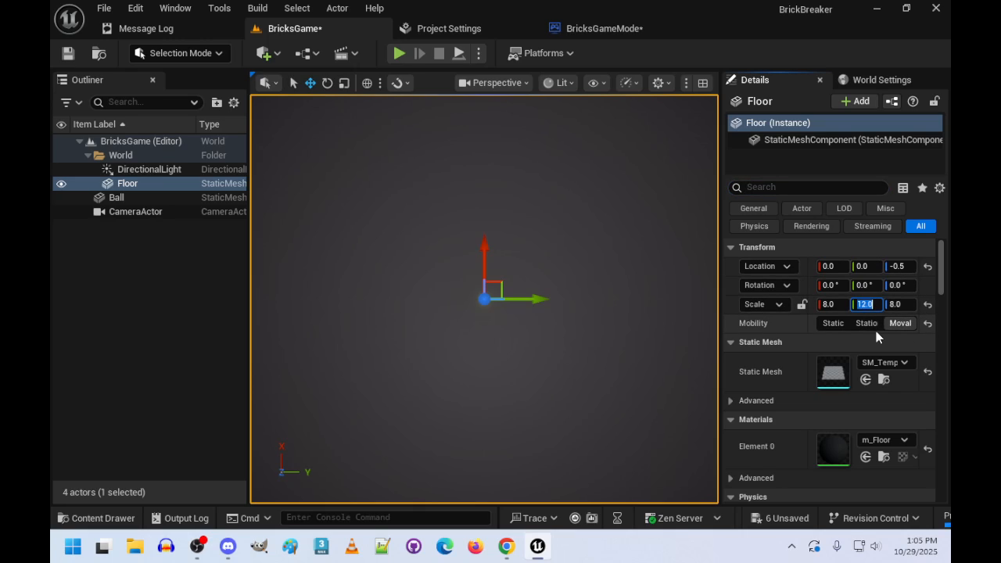
left_click(399, 53)
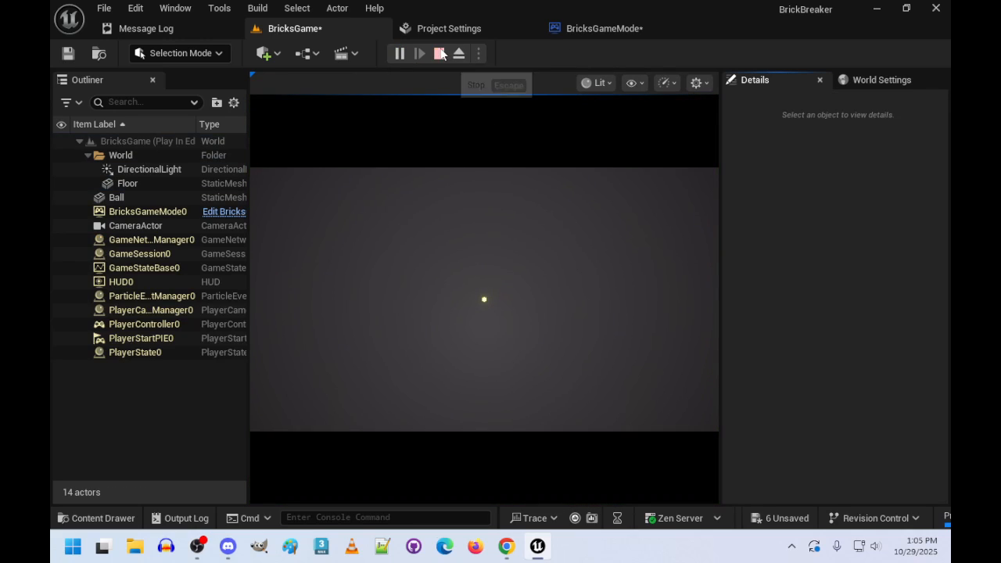
- Stop the play session and set the Floor actor's X scale to 12
key("Escape")
left_click(837, 306)
type("12")
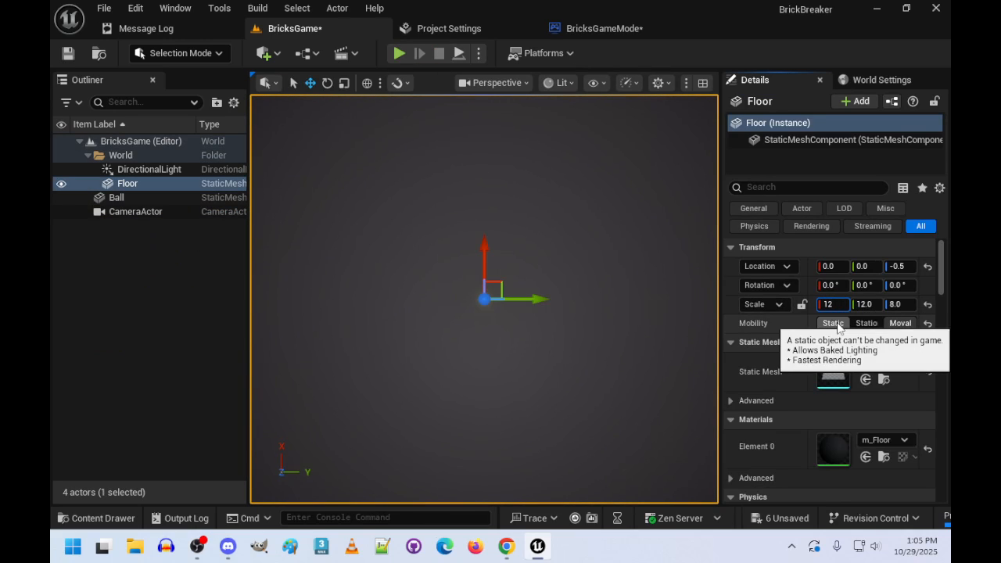
key("Return")
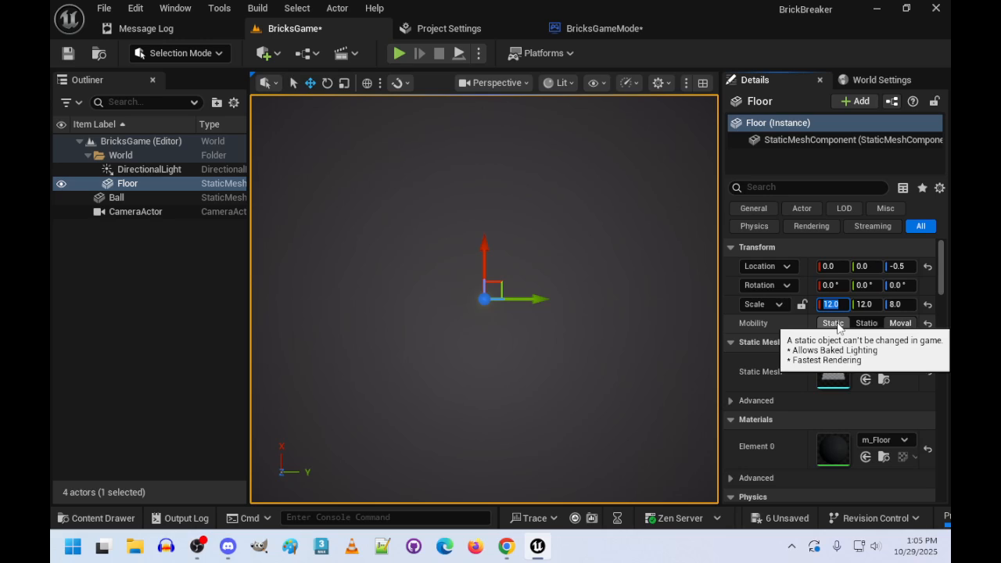
- Set the Floor's Z scale to 1 and its Z location to -50
right_click_drag(485, 313, 511, 229)
key("a")
key("s")
key("d")
right_click_drag(496, 181, 466, 156)
key("w")
right_click_drag(563, 358, 563, 358)
key("s")
left_click(900, 305)
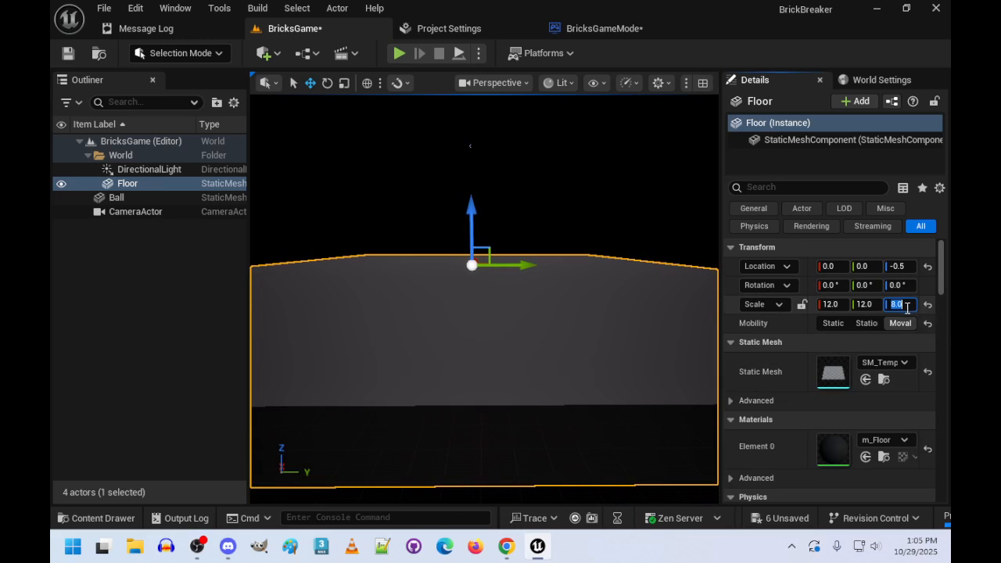
type("1")
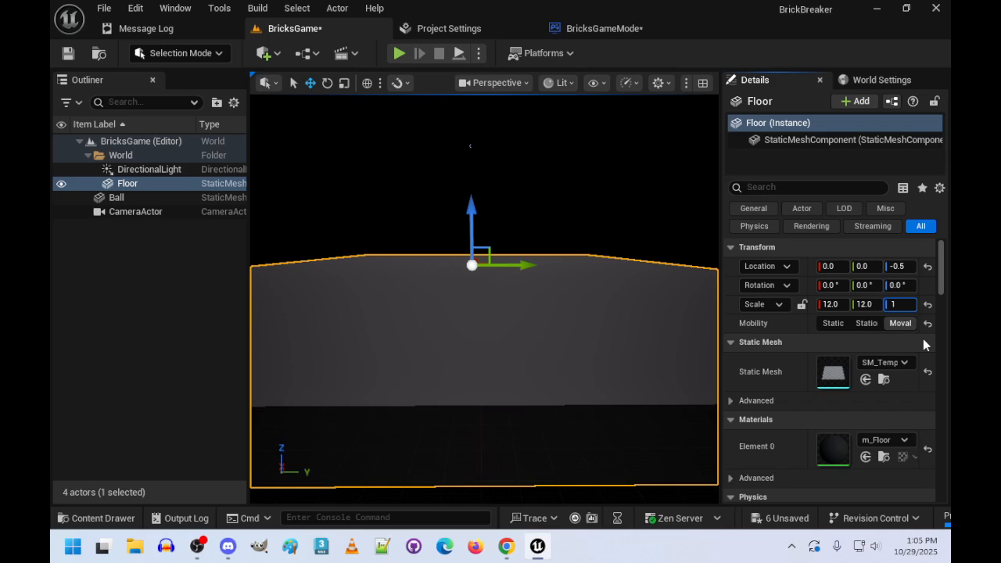
key("Return")
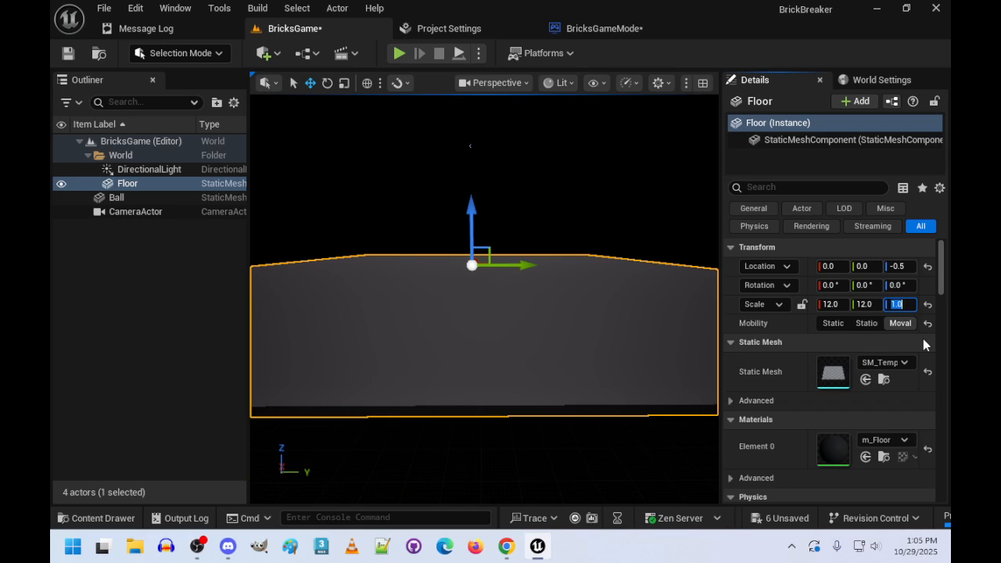
left_click(906, 266)
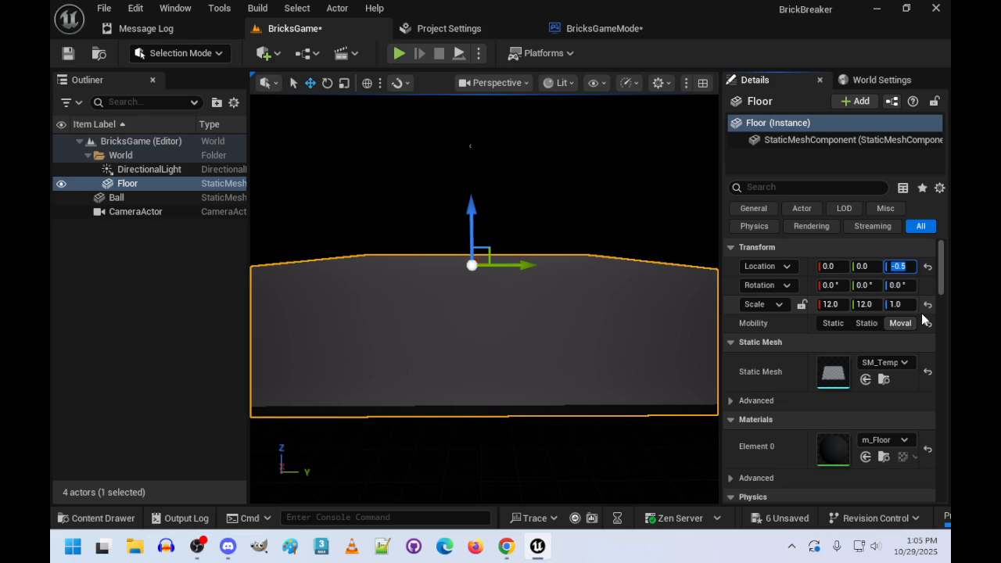
key("Return")
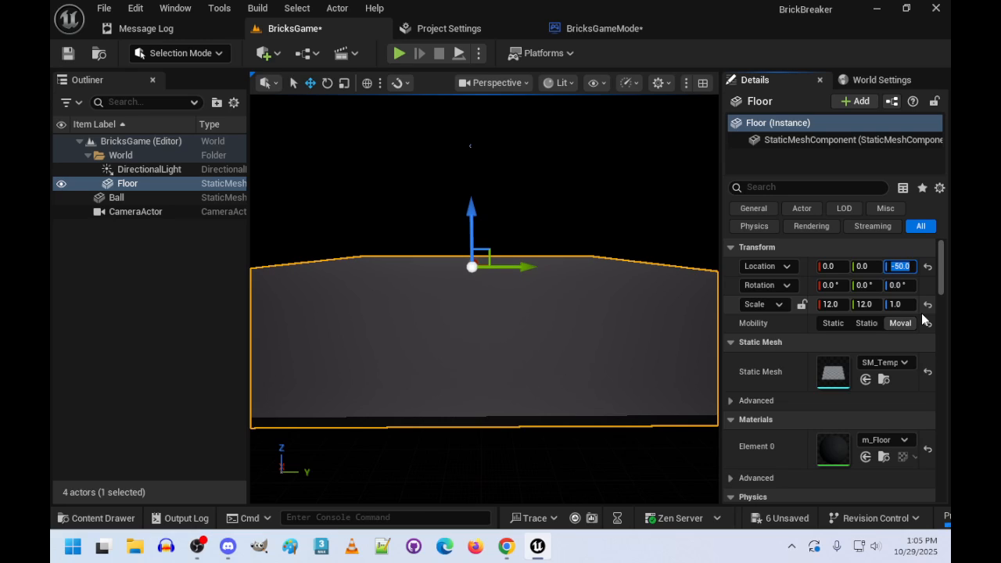
- Select the Ball actor and set its Z location to 0
key("w")
right_click_drag(641, 270, 696, 250)
key("w")
key("w")
key("a")
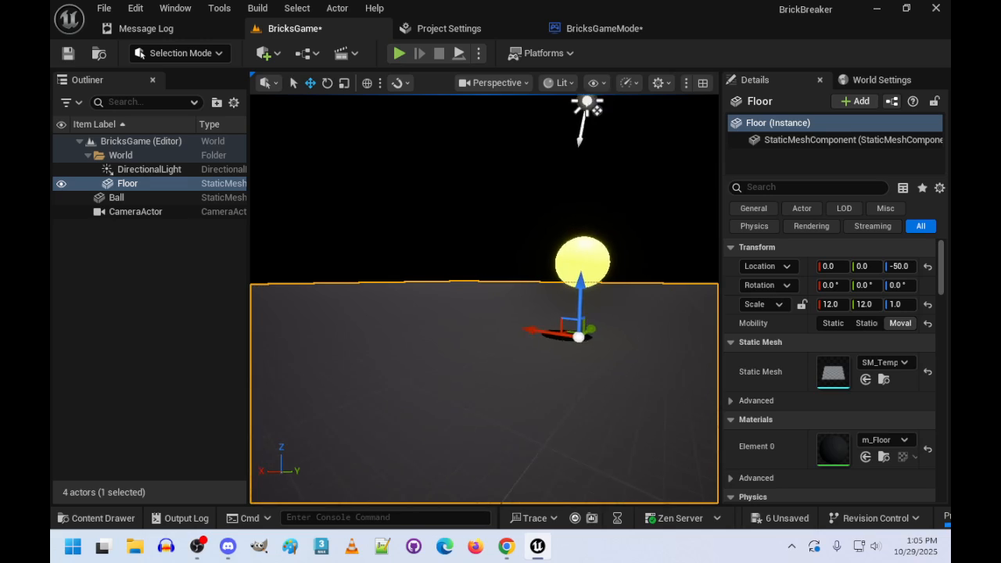
key("s")
key("d")
right_click_drag(548, 267, 467, 272)
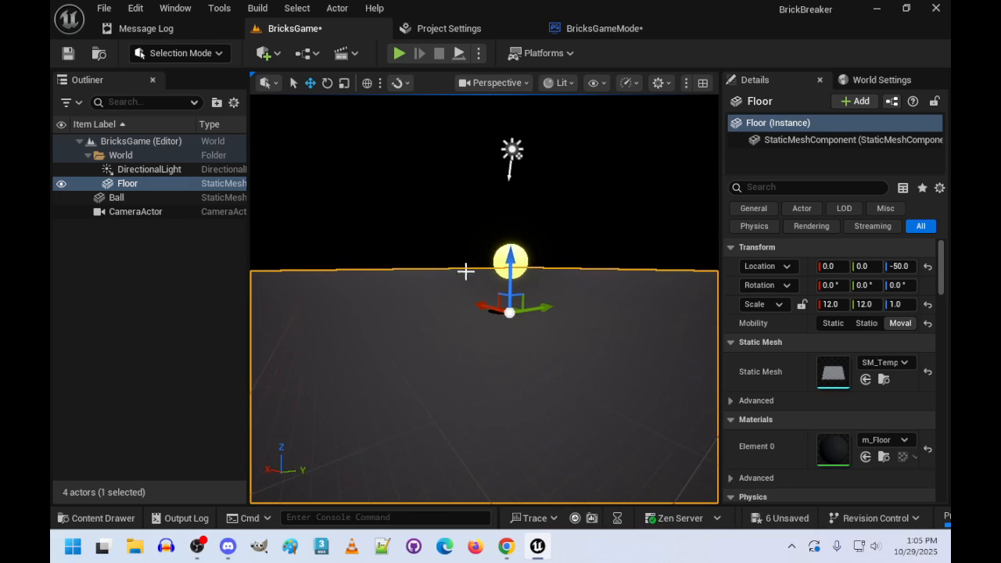
left_click(498, 249)
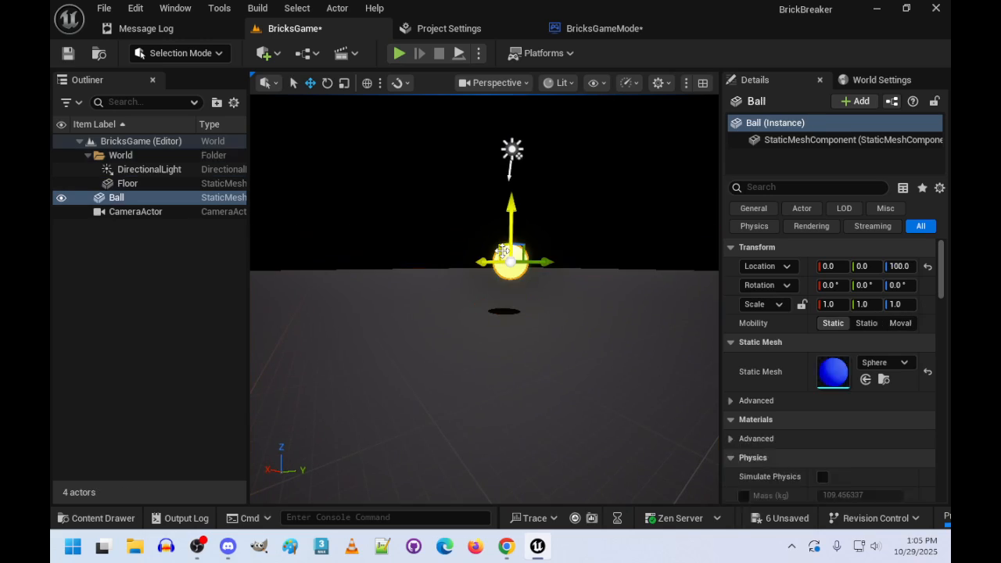
left_click(900, 266)
type("0")
key("Return")
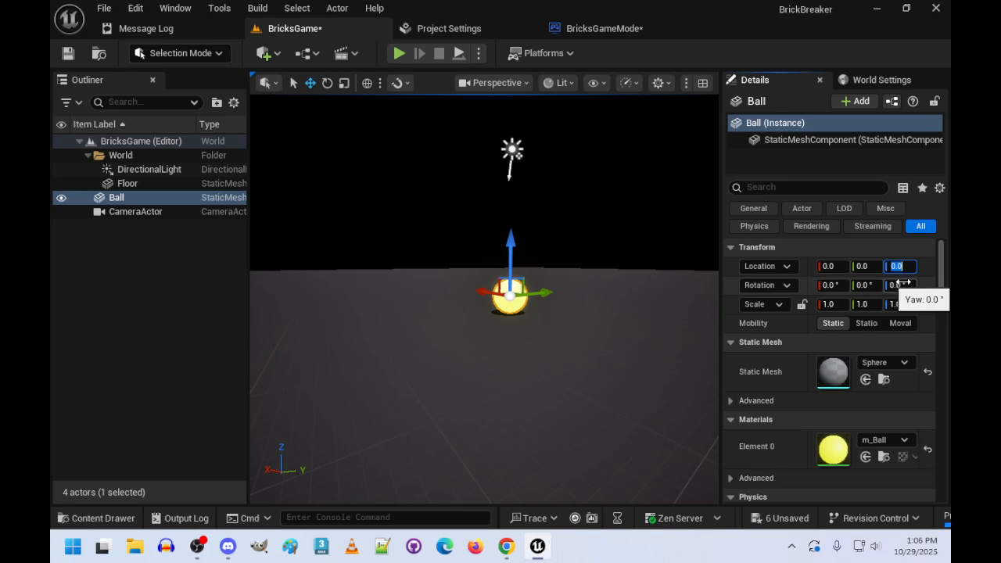
- Examine how the ball sits on the floor from several distances and angles
key("w")
right_click_drag(548, 289, 530, 339)
key("s")
key("a")
key("w")
key("a")
key("d")
key("s")
key("s")
key("a")
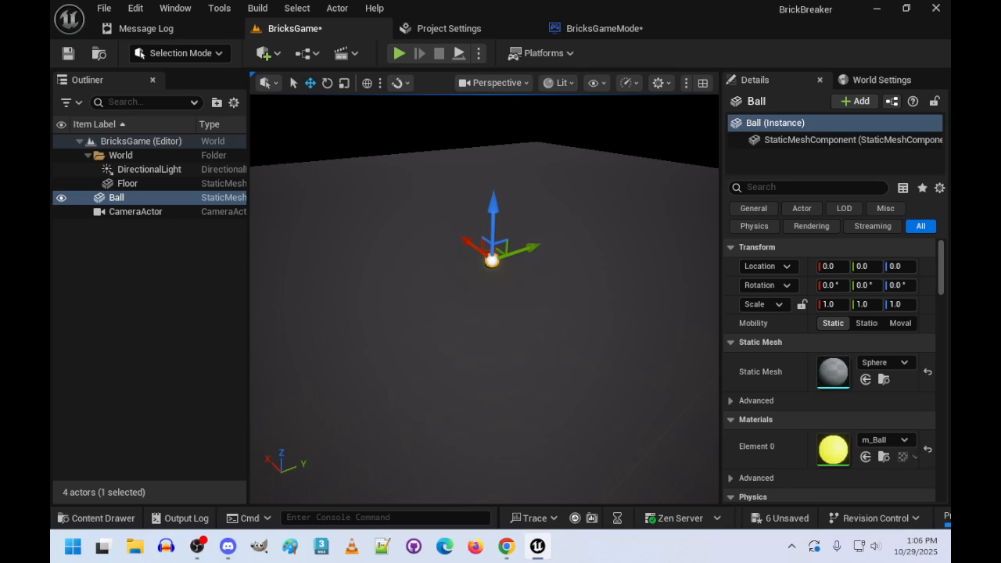
- Add a Cube shape to the level and set its location to 0, 0, 0
left_click(266, 53)
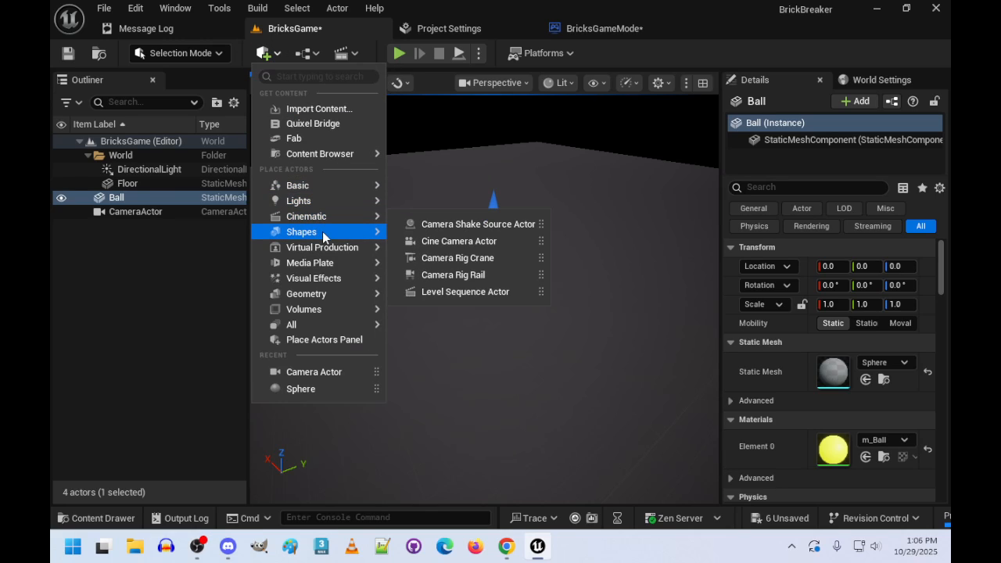
mouse_move(325, 235)
left_click(429, 241)
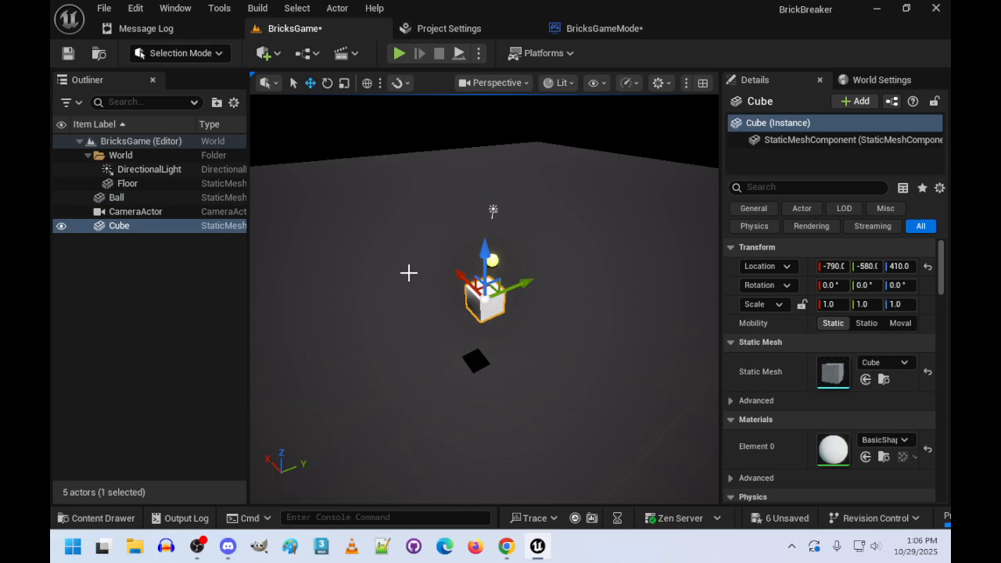
left_click(833, 266)
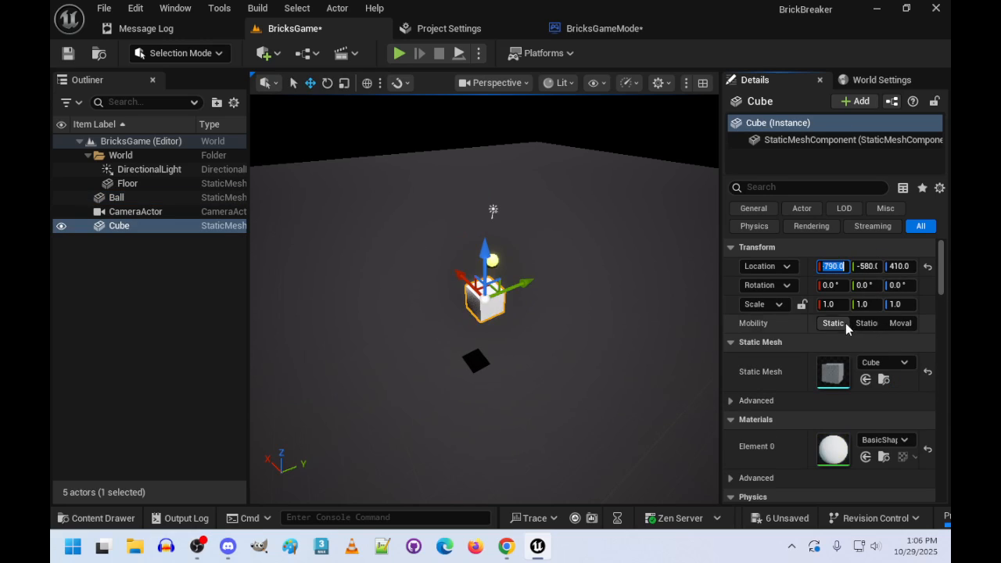
type("0")
key("Tab")
type("0")
key("Tab")
type("0")
key("Tab")
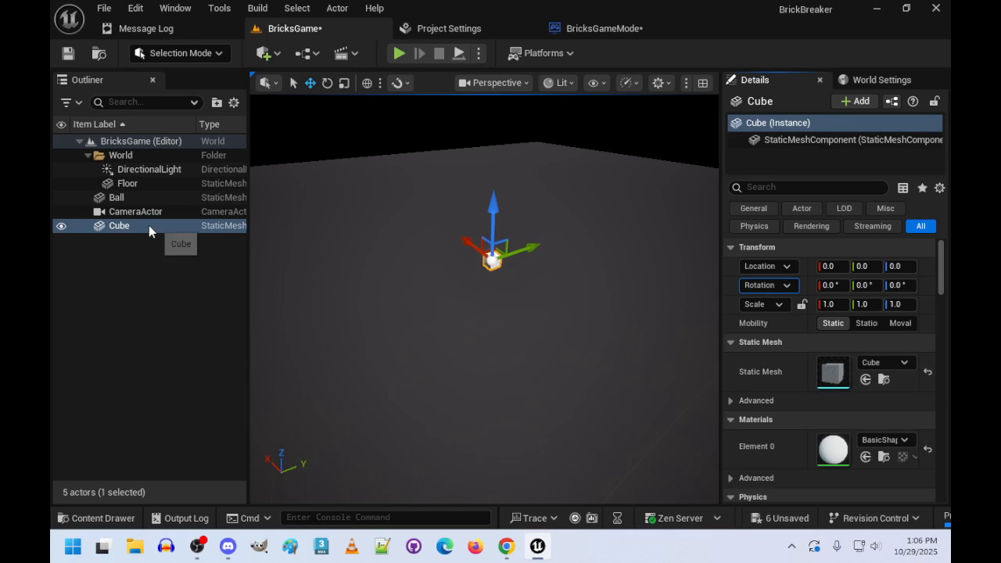
- Rename the cube to "Wall - East" and assign it the m_Wall material
key("F2")
type("Wall -")
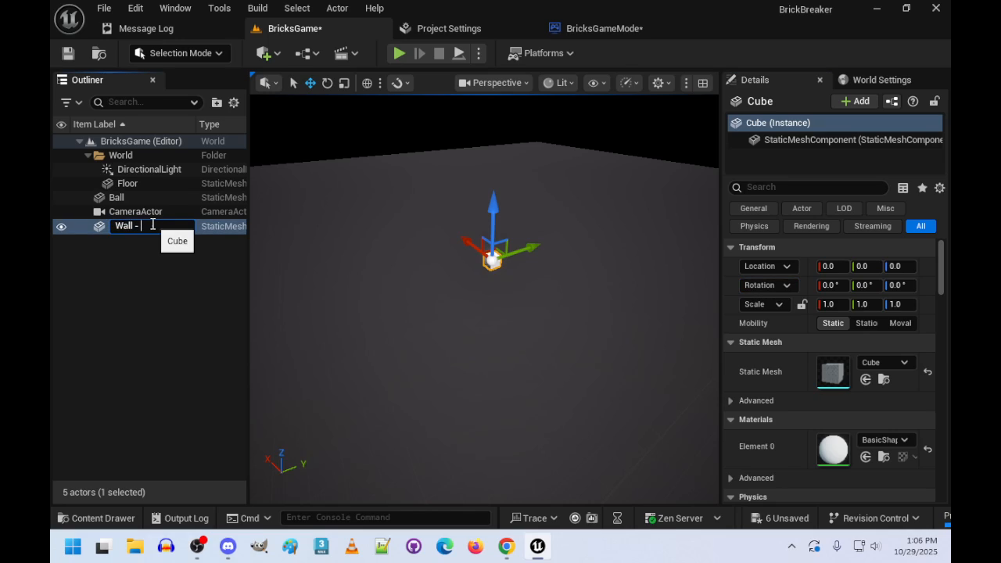
type(" East")
key("Return")
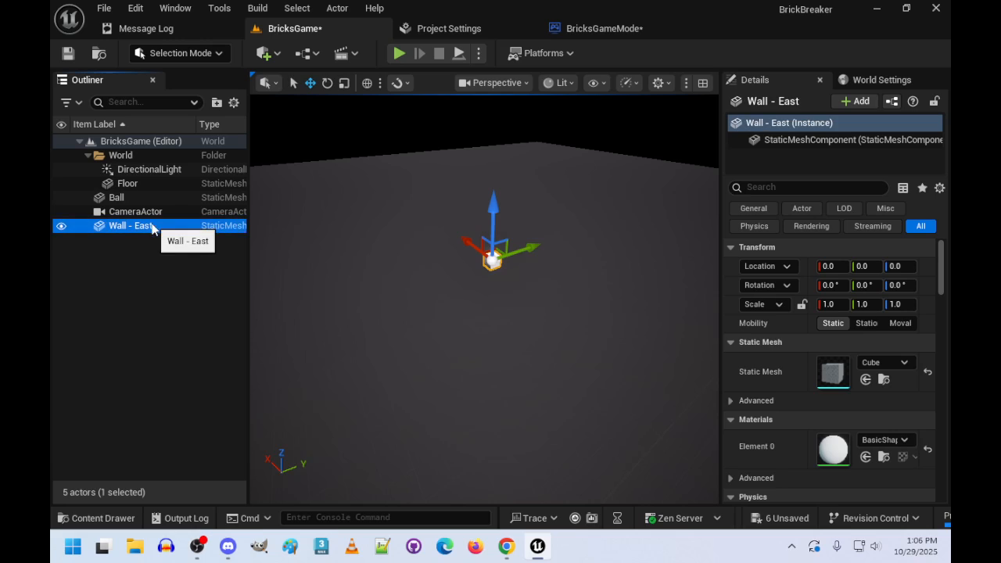
left_click(882, 440)
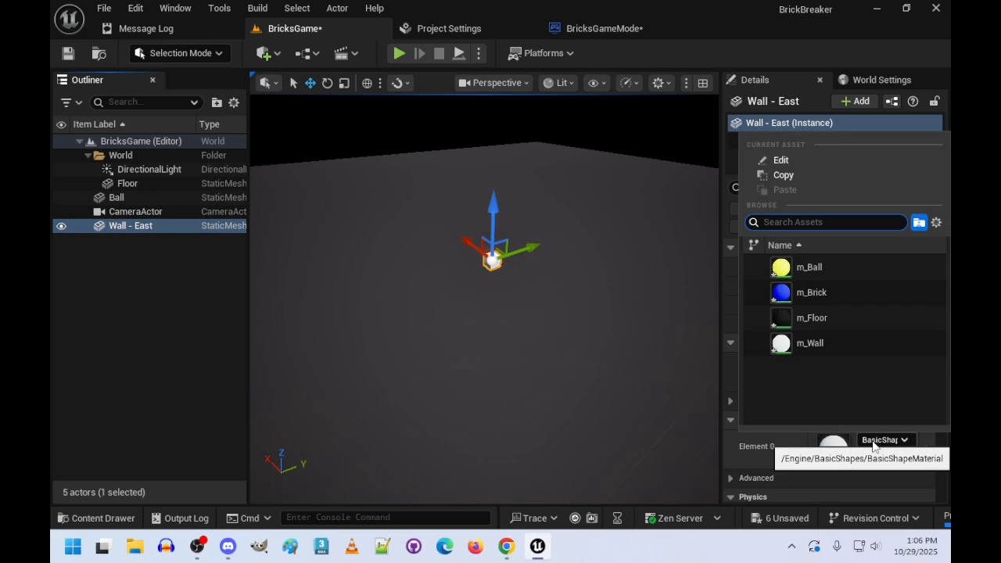
left_click(806, 345)
- Set the Wall - East actor's Y location to 4000
key("w")
right_click_drag(485, 313, 497, 302)
key("s")
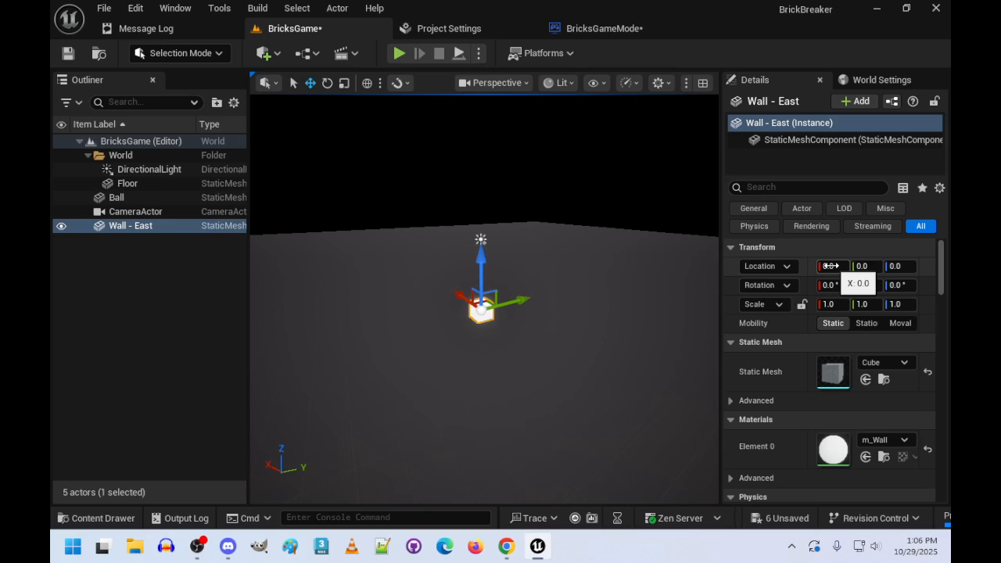
left_click(832, 266)
left_click(863, 266)
type("4")
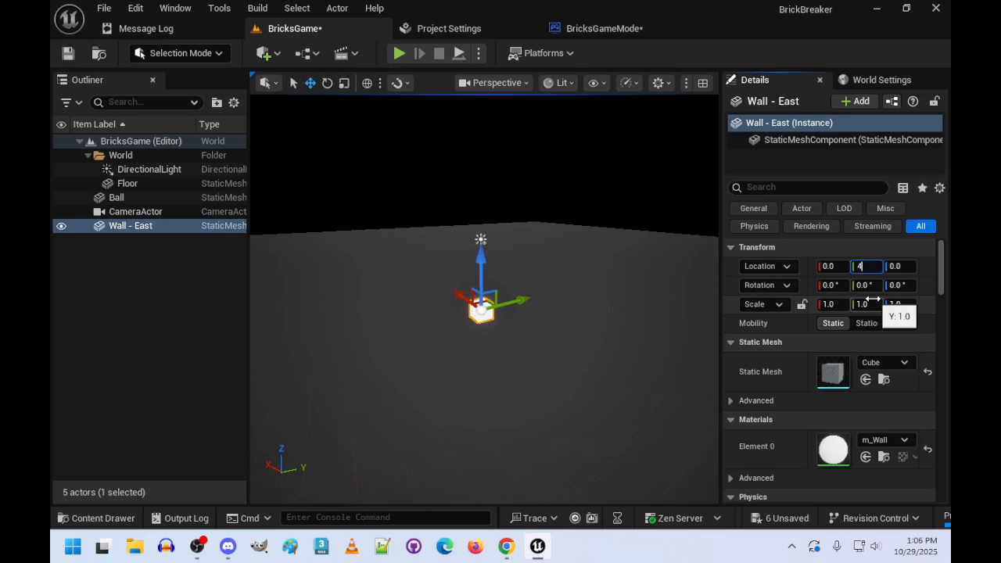
type("000")
key("Return")
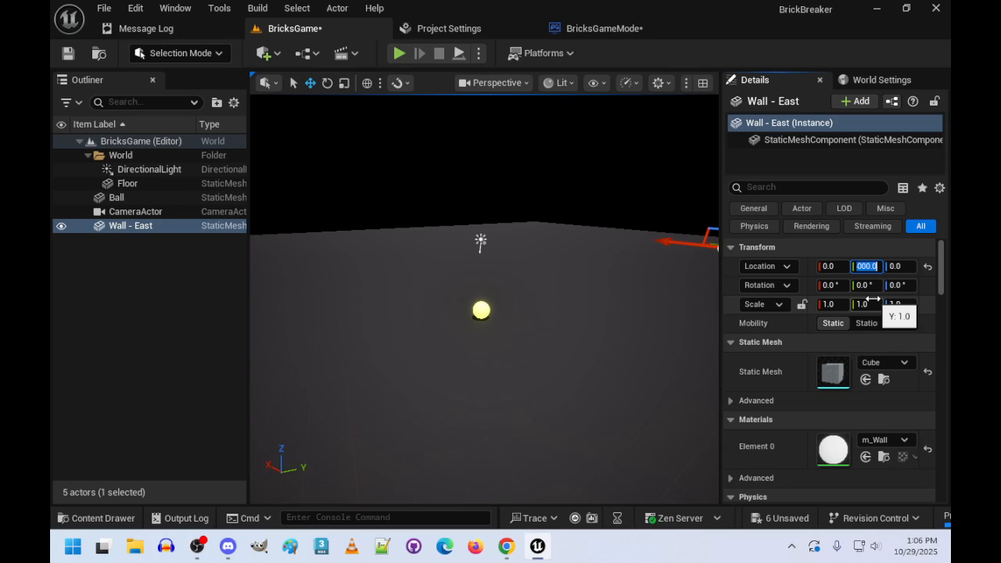
- Set the Wall - East actor's rotation to 50°, 1° and 4° on X, Y and Z
key("Tab")
key("Tab")
type("50")
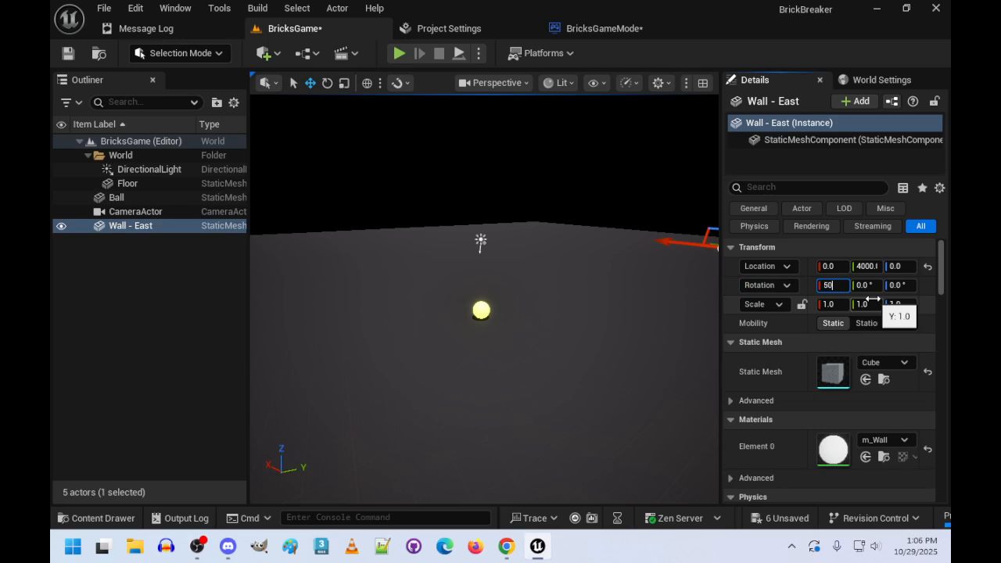
key("Tab")
type("1")
key("Tab")
type("4")
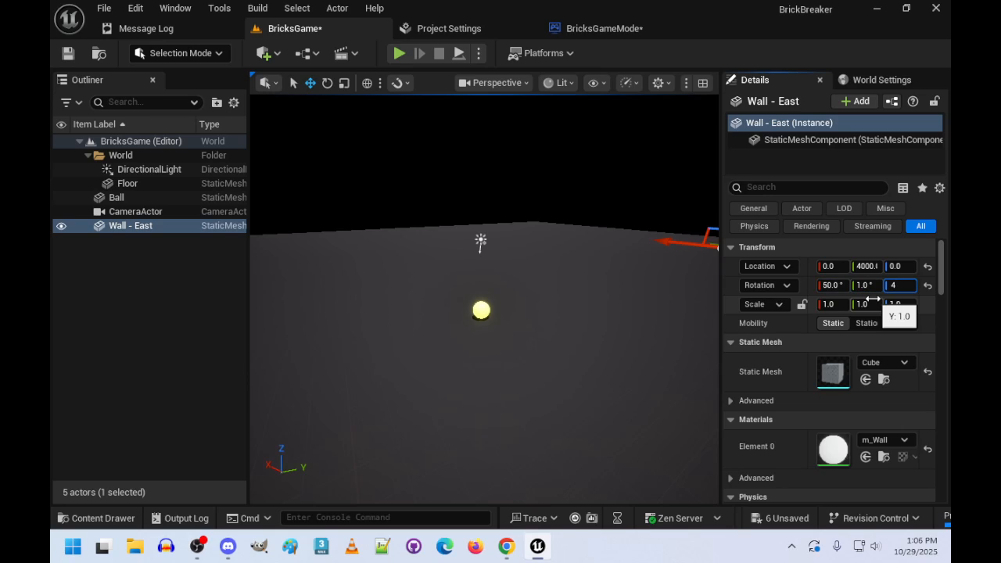
key("Tab")
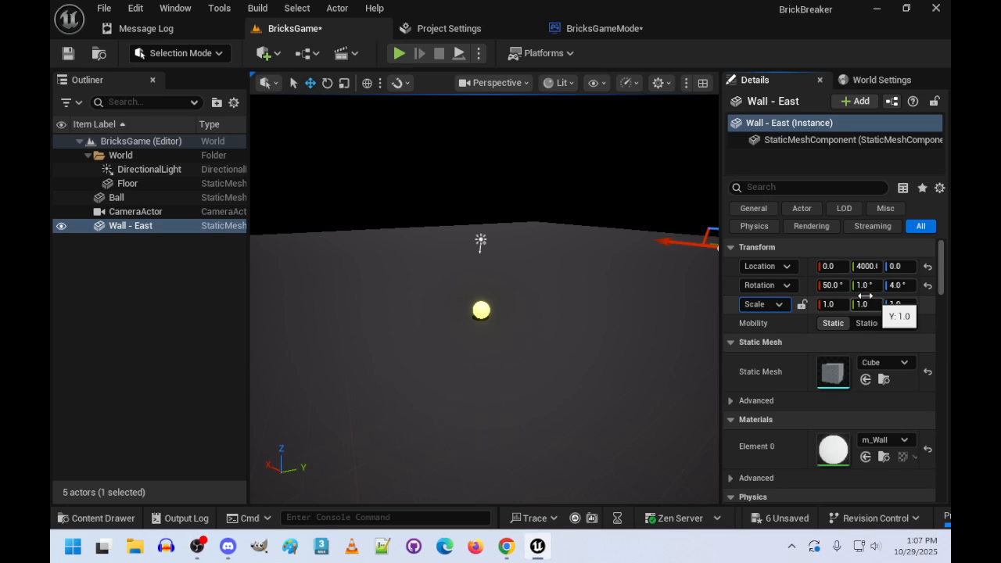
- Focus on Wall - East and set its rotation back to 0° on all axes
key("f")
right_click_drag(485, 300, 352, 344)
key("w")
key("s")
left_click(834, 286)
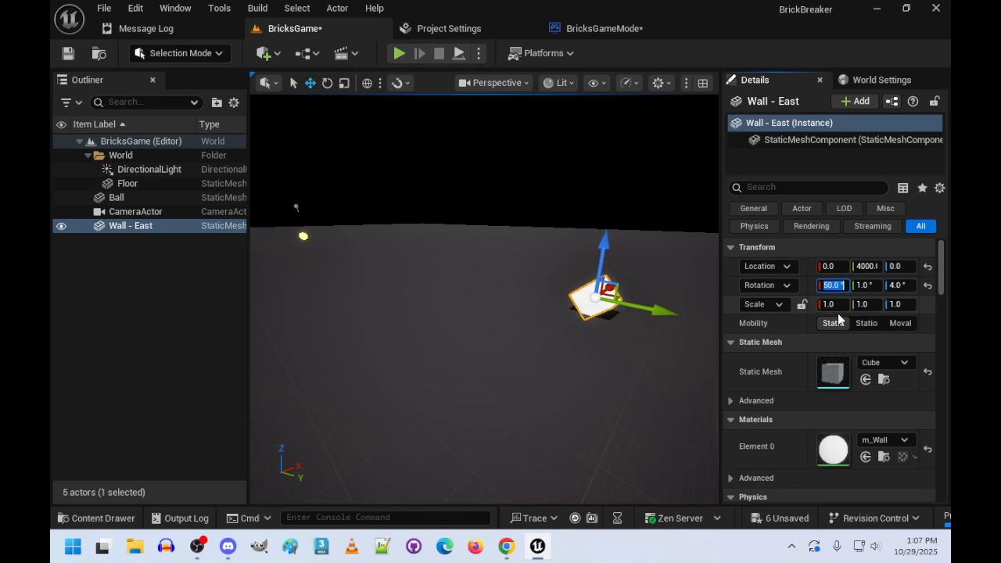
type("0")
key("Tab")
type("0")
key("Tab")
- Scale Wall - East to 50 on X and 4 on Z
type("0")
key("Tab")
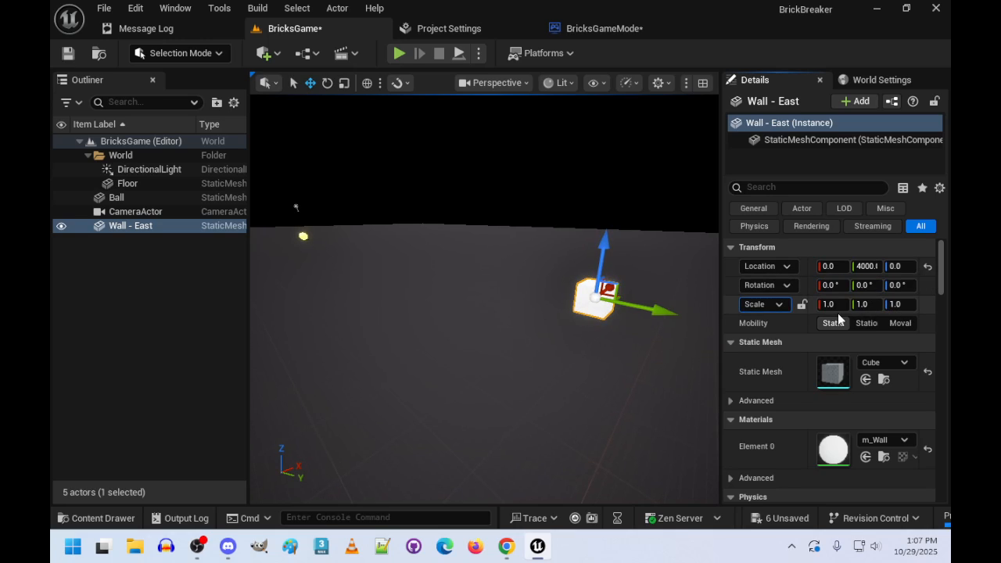
type("50")
key("Tab")
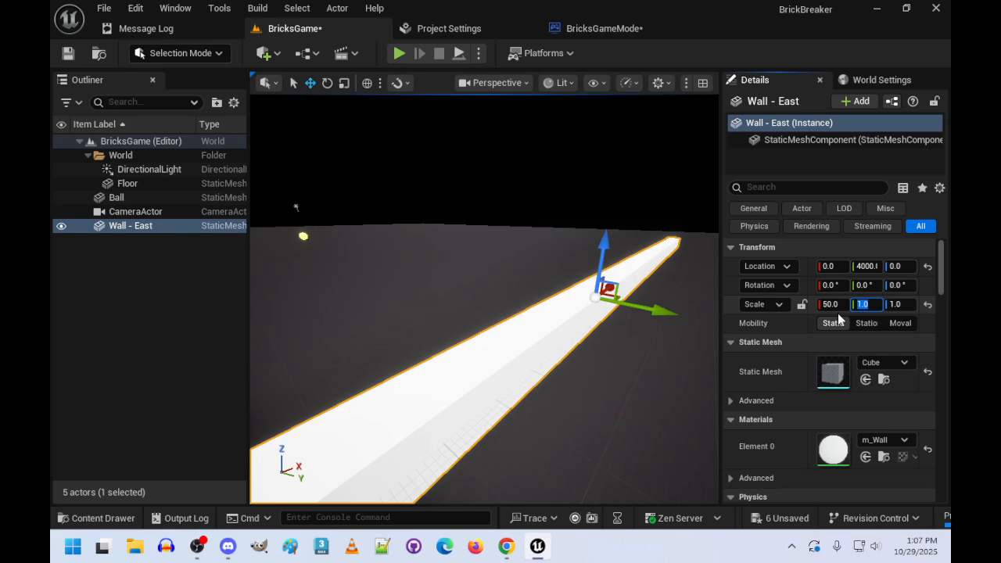
key("Tab")
type("4")
key("Return")
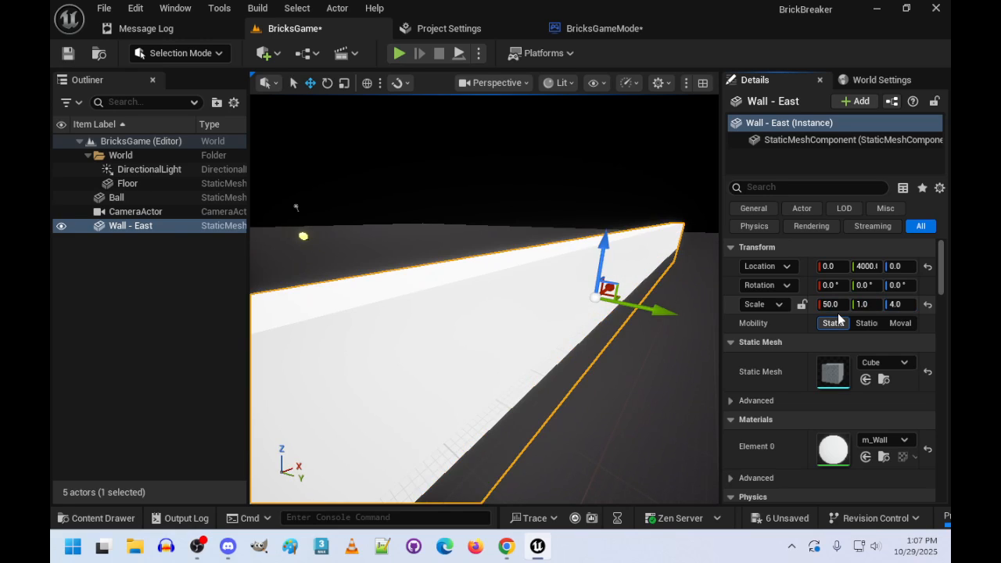
- Raise Wall - East along the Z axis to a location of 150
right_click_drag(595, 313, 711, 308)
key("a")
key("w")
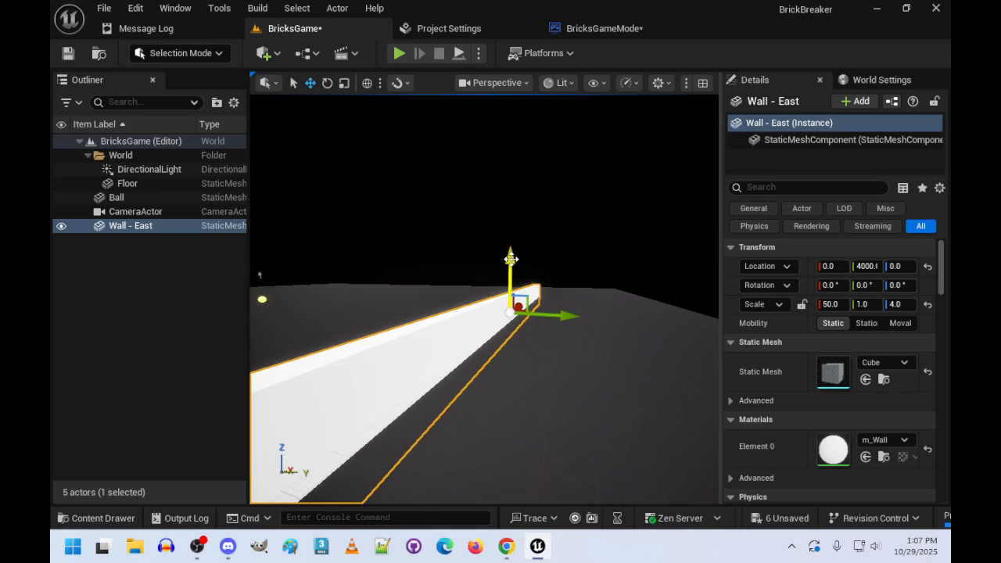
left_click_drag(513, 256, 514, 241)
- Try a Z location of 200 for Wall - East and set it back to 150
left_click(900, 266)
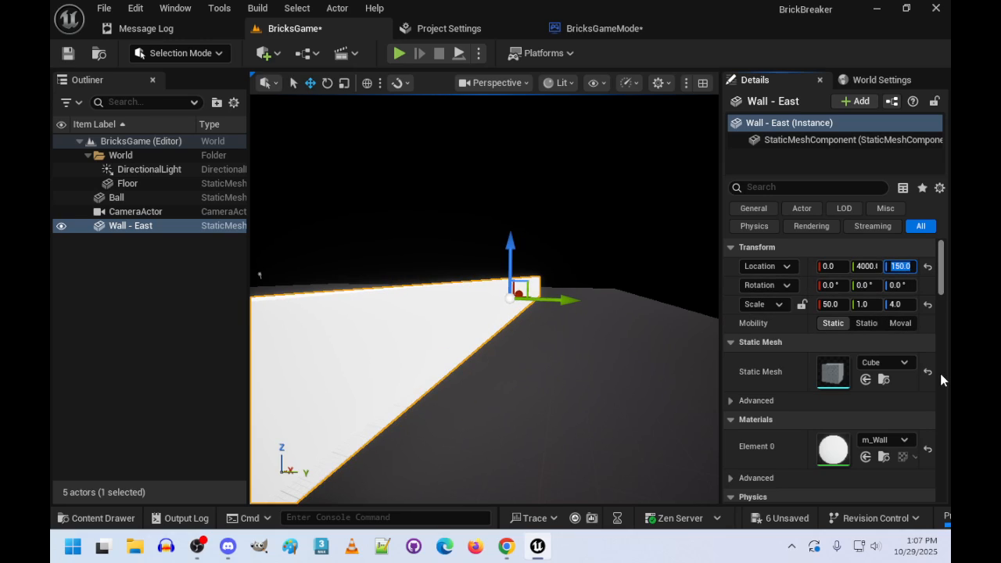
type("200")
key("Return")
right_click_drag(661, 374, 485, 387)
left_click(892, 267)
type("150")
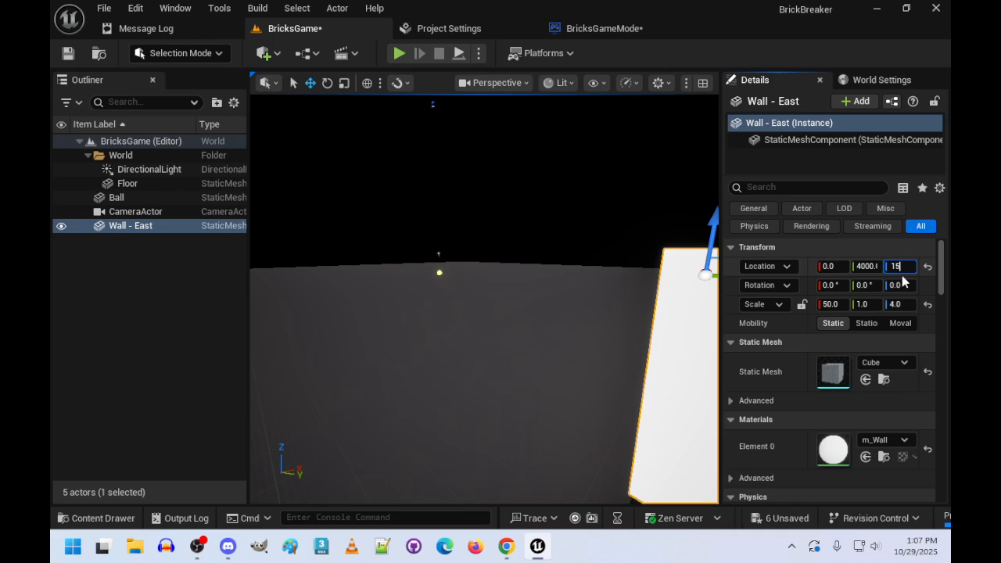
key("Return")
- Duplicate Wall - East and rename the copy Wall - West
right_click_drag(661, 344, 766, 372)
key("s")
right_click_drag(541, 342, 540, 342)
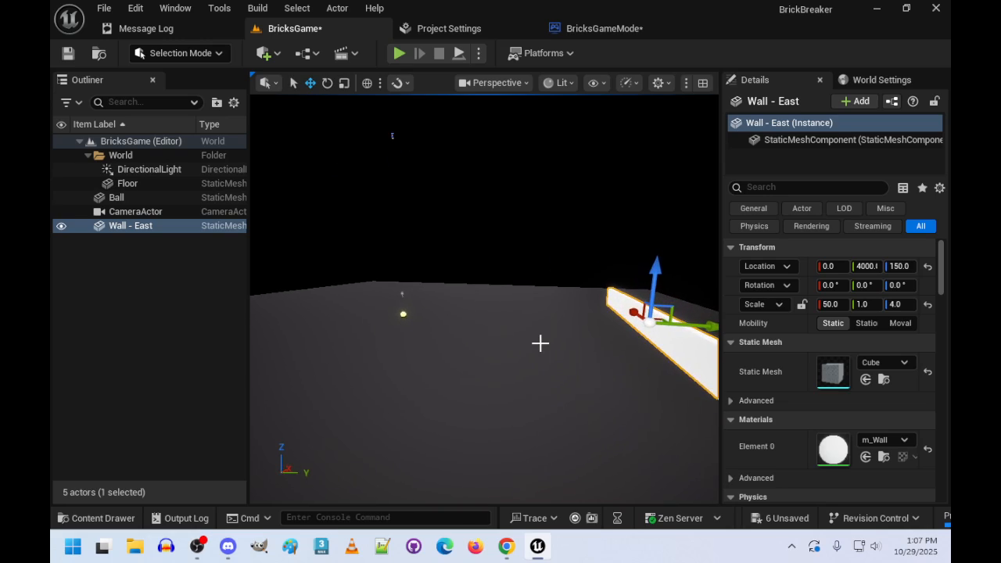
key("ctrl+d")
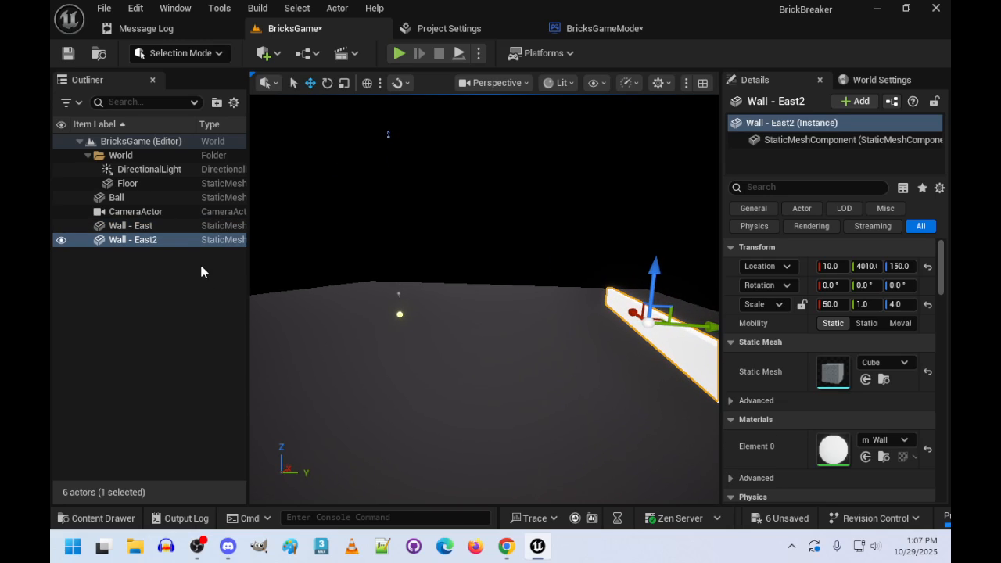
key("F2")
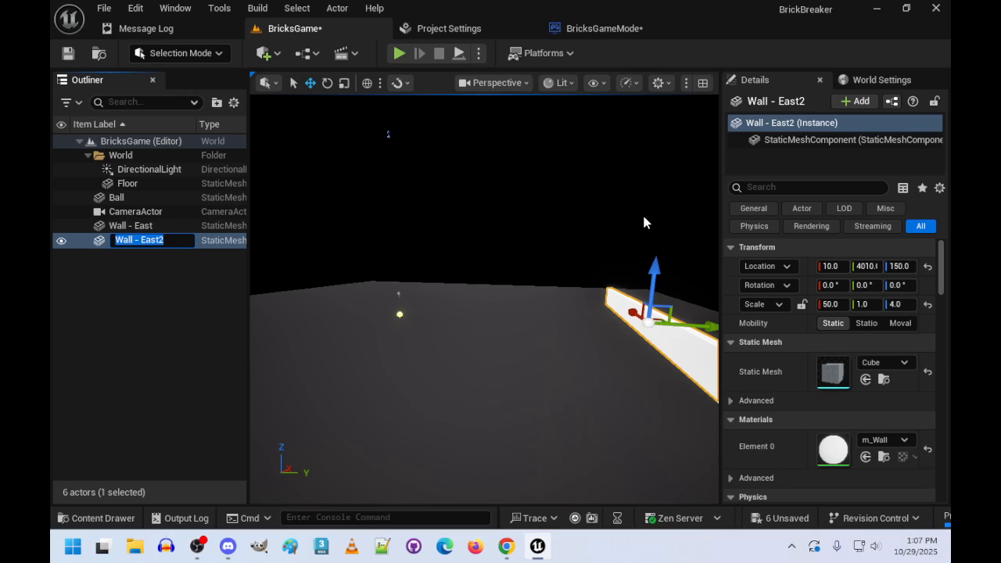
key("End")
key("BackSpace")
key("BackSpace")
key("BackSpace")
key("BackSpace")
key("BackSpace")
type("wes")
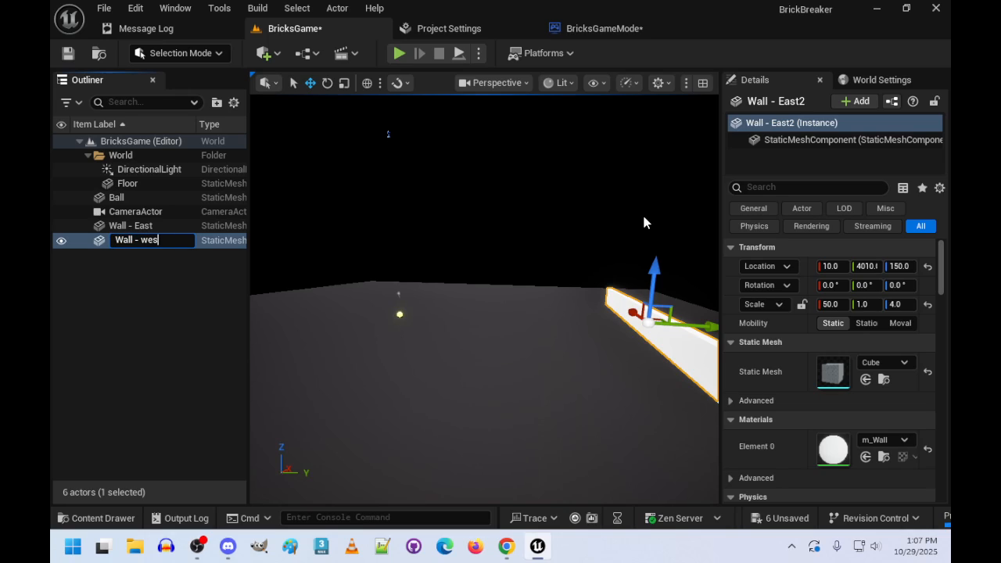
key("BackSpace")
key("BackSpace")
key("BackSpace")
type("West")
key("Return")
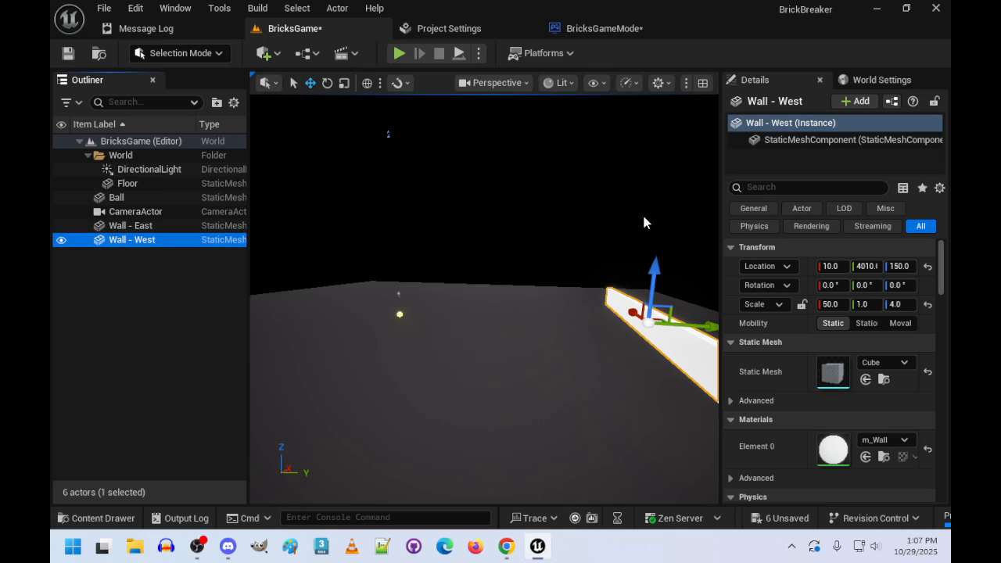
- Move Wall - West to the opposite side of the floor with a Y location of -4000
left_click(867, 266)
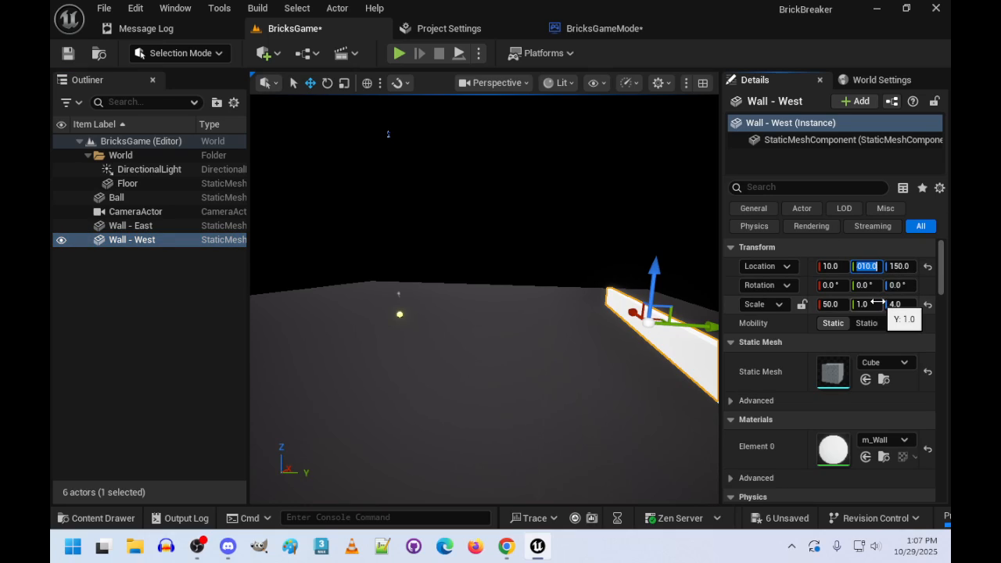
type("-1")
key("BackSpace")
type("4000")
key("Return")
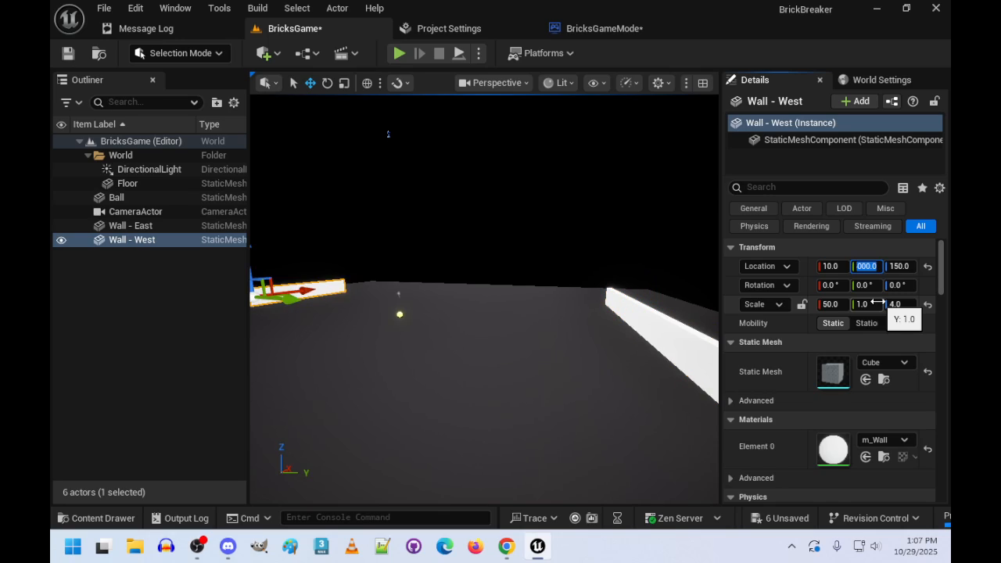
- Duplicate Wall - West and rename the copy Wall - North
right_click_drag(415, 384, 392, 384)
key("ctrl+d")
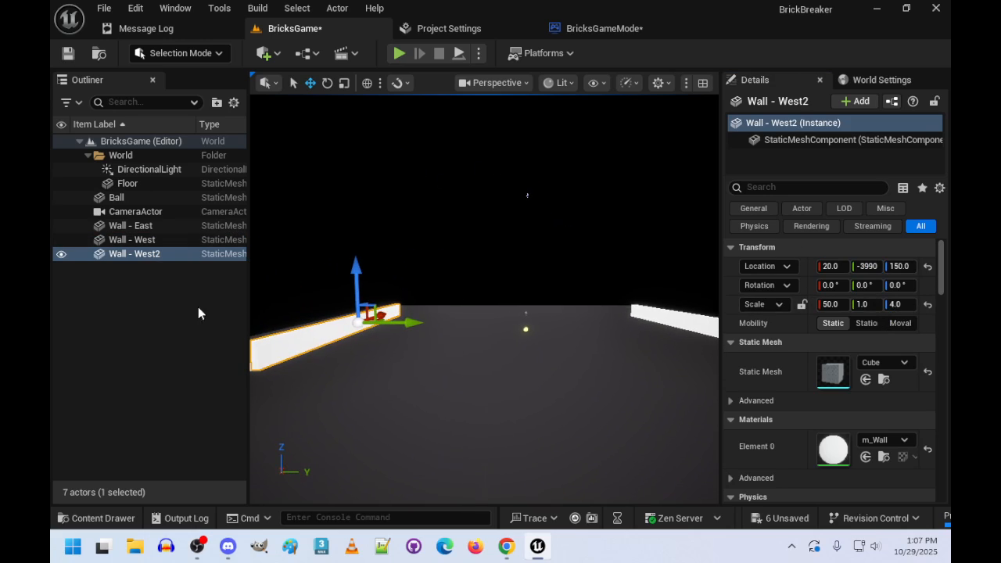
left_click(196, 253)
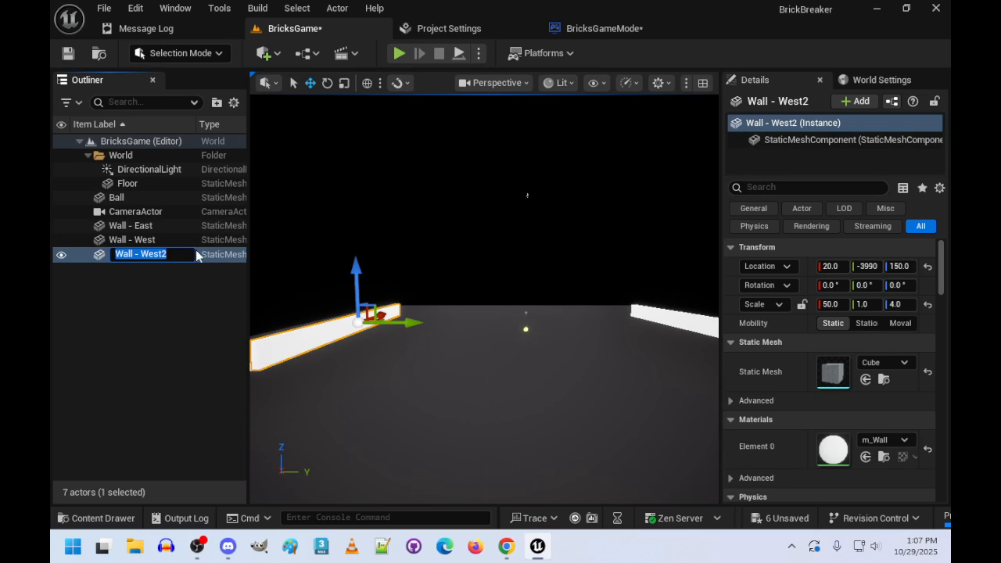
double_click(197, 258)
type("Norh")
key("BackSpace")
type("th")
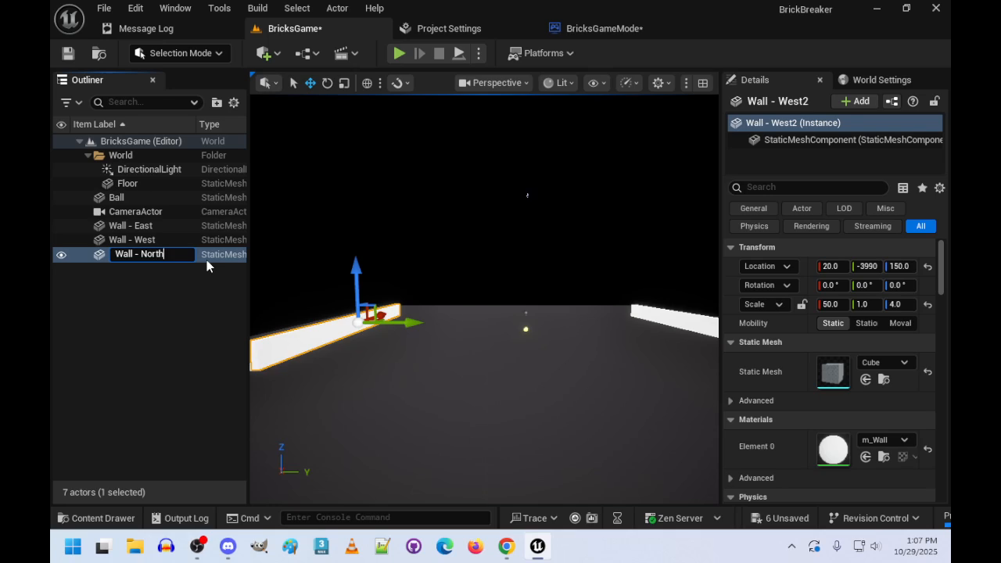
key("Return")
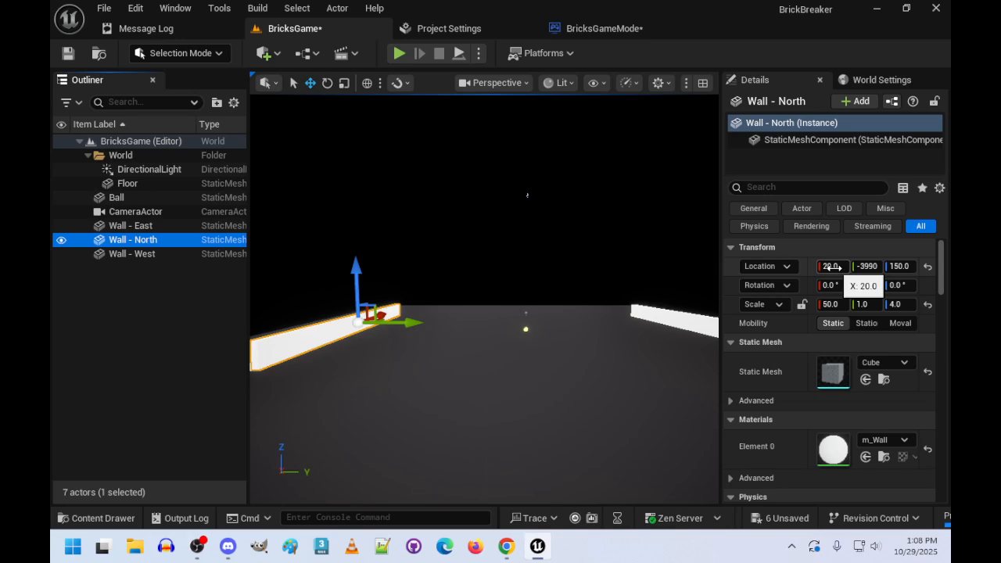
- Place Wall - North at a location of 2500 on X and 0 on Y
left_click(831, 267)
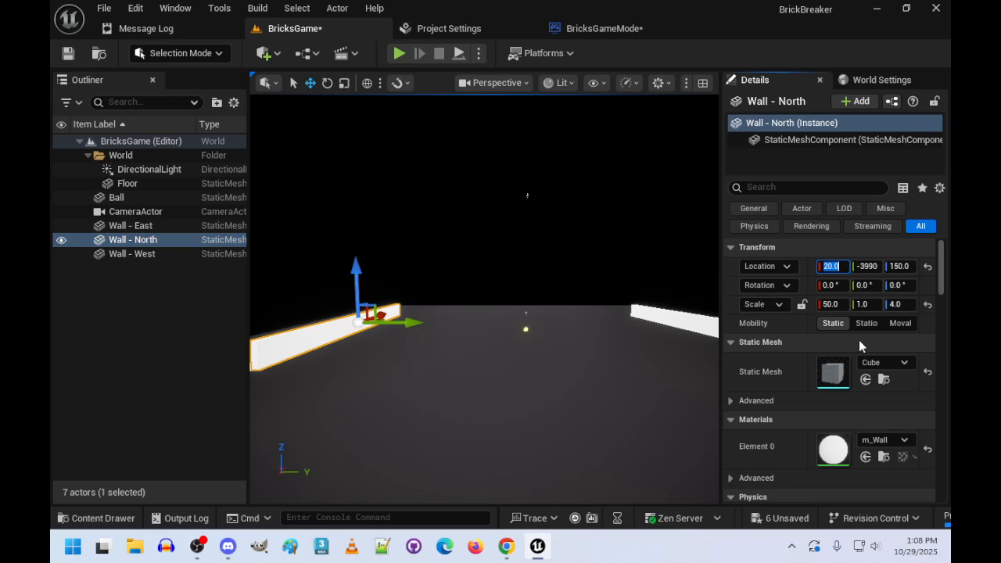
type("2500")
key("Tab")
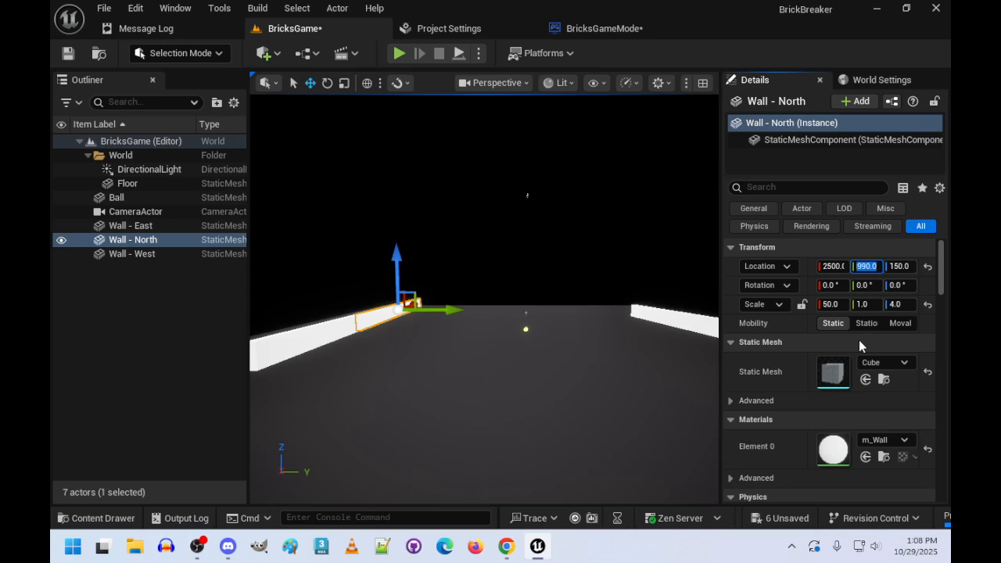
type("0")
key("Tab")
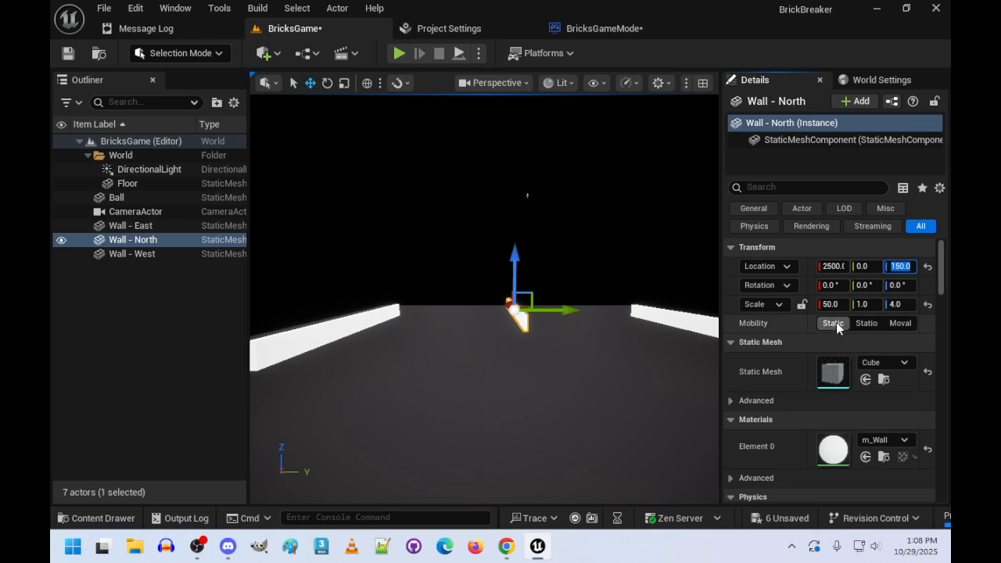
- Scale Wall - North to 1 on X and 80 on Y so it spans between the side walls
left_click(831, 304)
type("1")
key("Tab")
type("80")
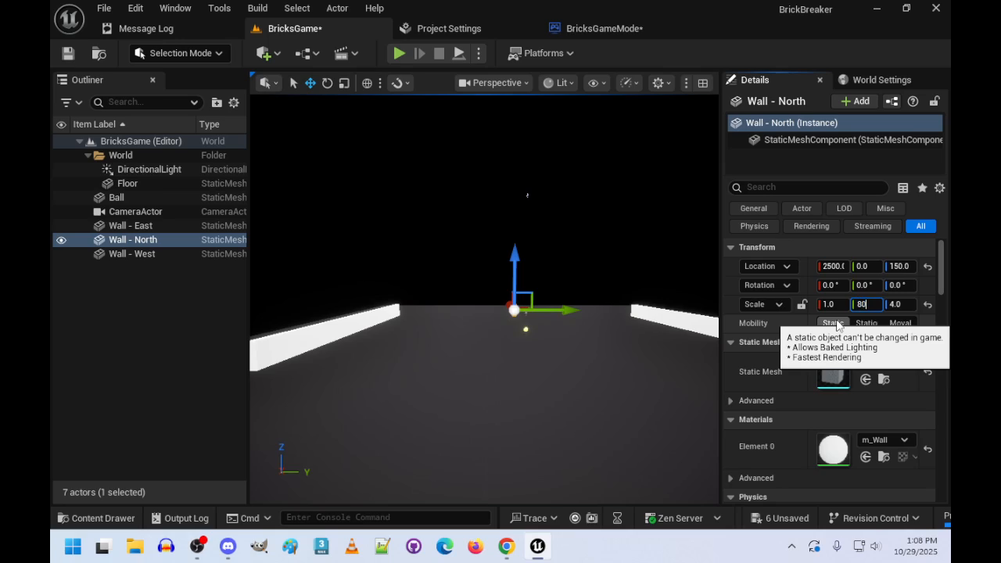
key("Tab")
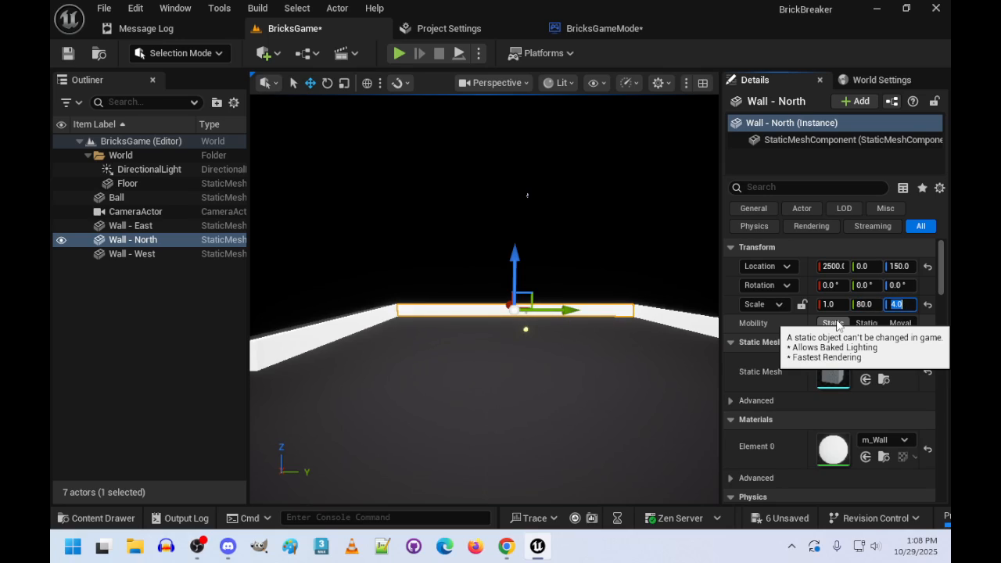
left_click(581, 397)
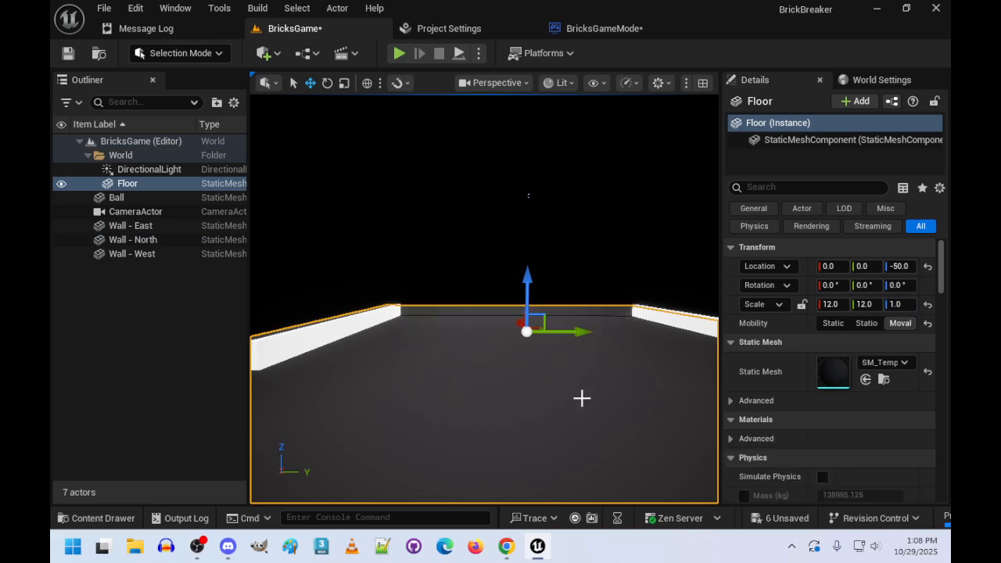
left_click(148, 240)
right_click(153, 240)
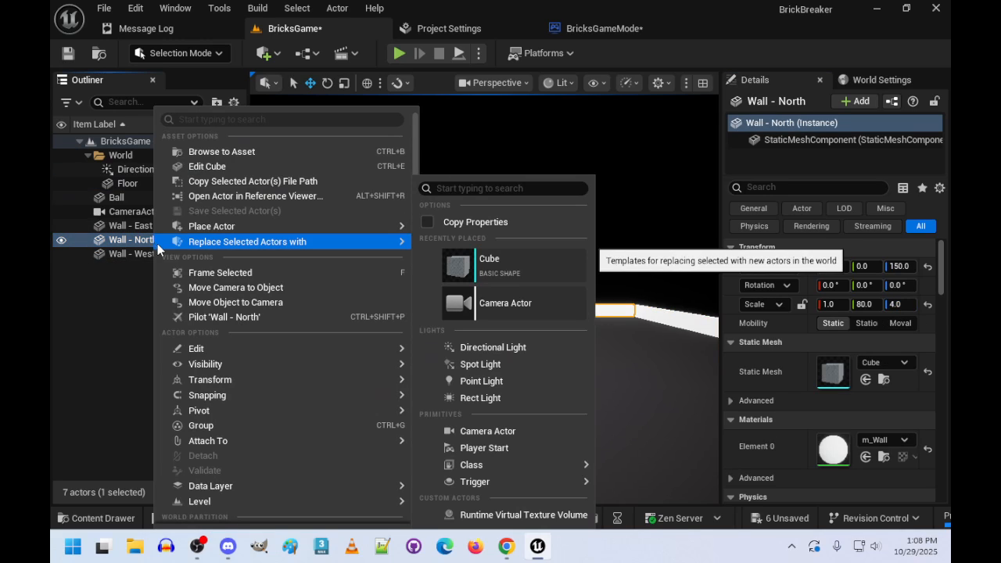
mouse_move(248, 389)
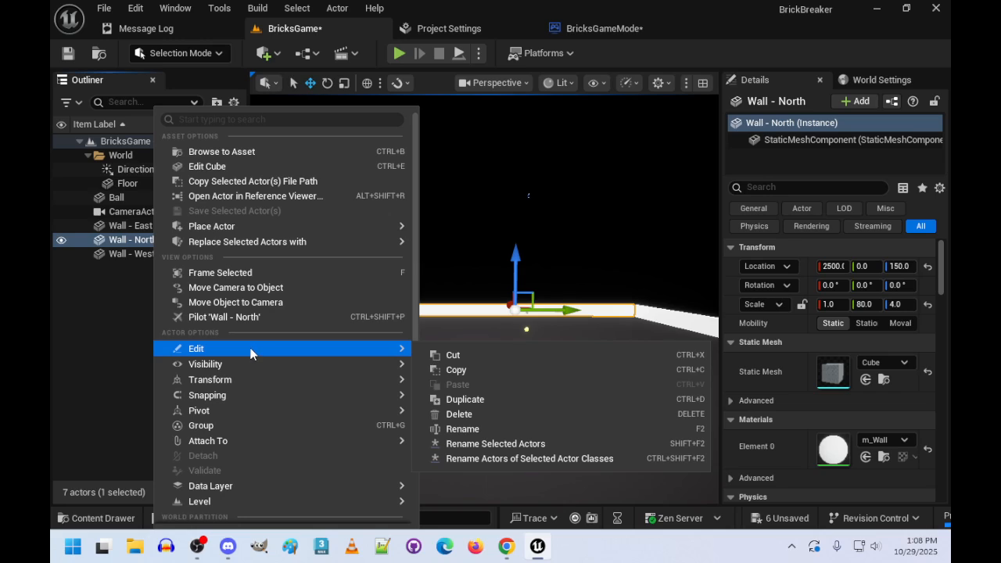
mouse_move(223, 243)
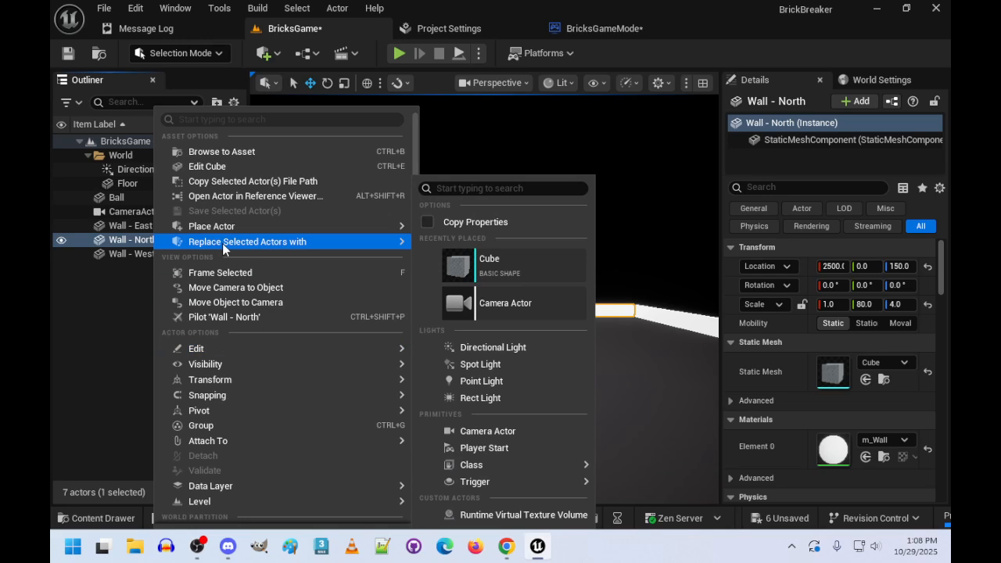
right_click(120, 236)
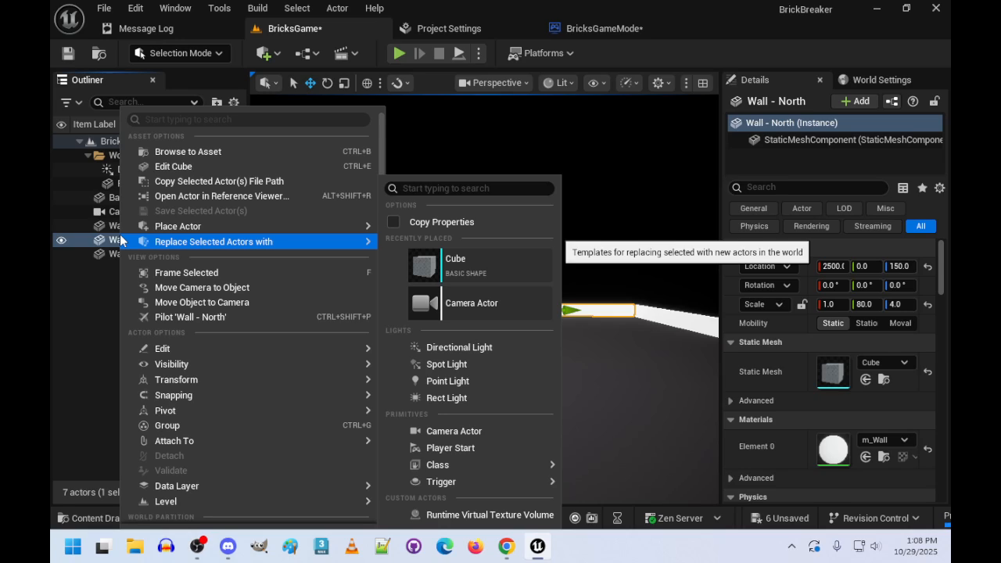
left_click(110, 306)
right_click_drag(494, 298, 499, 297)
left_click(472, 304)
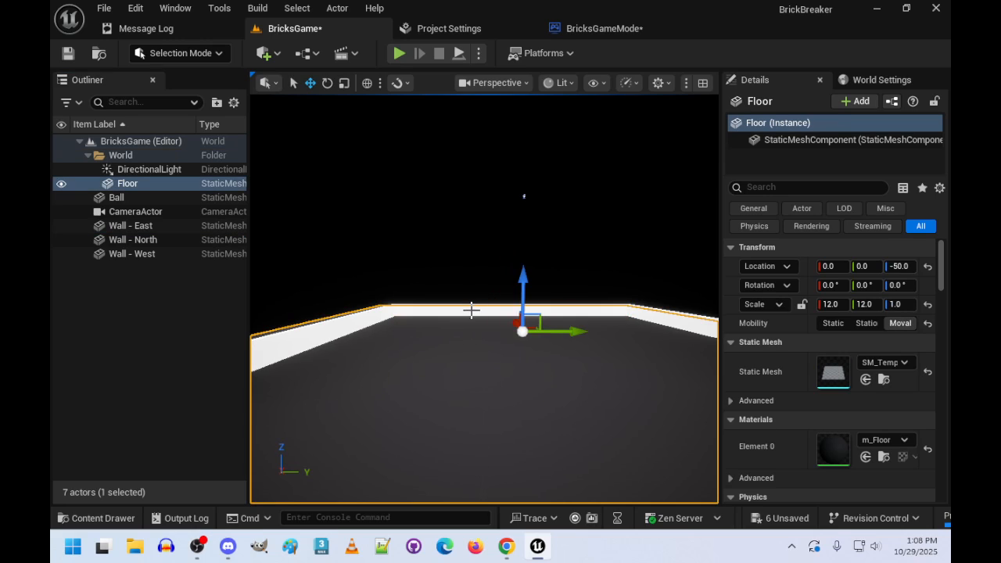
left_click(472, 310)
right_click(123, 240)
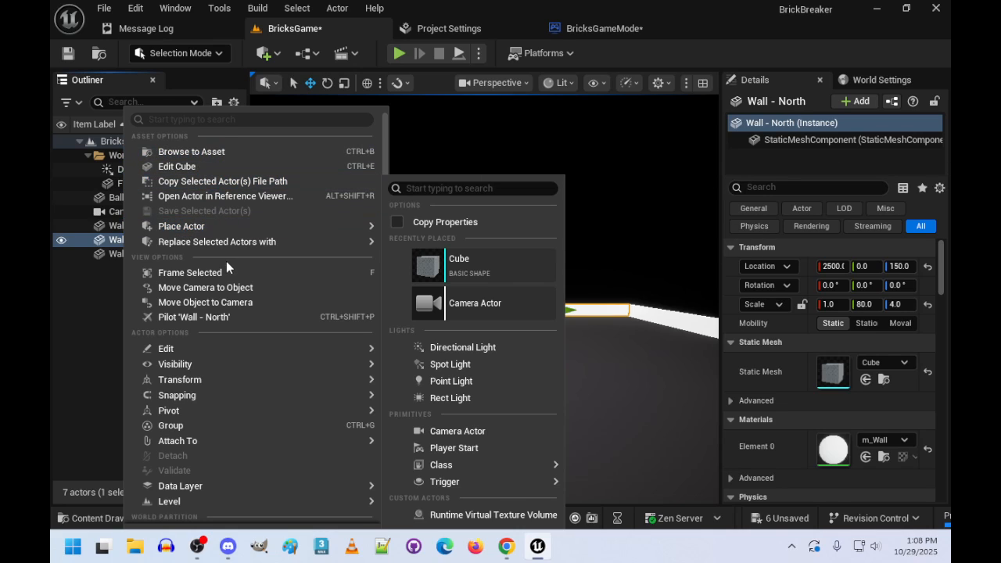
mouse_move(232, 349)
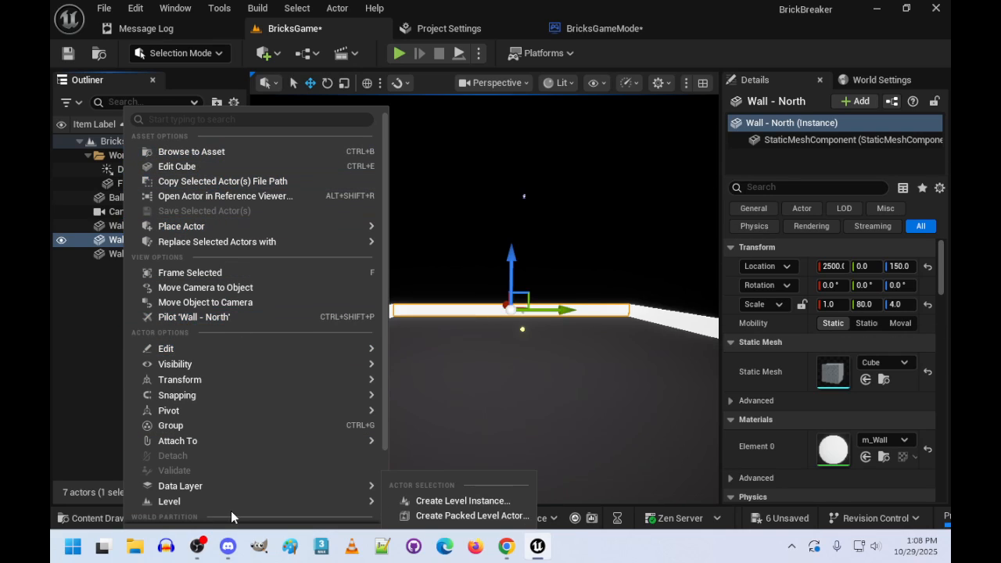
mouse_move(249, 243)
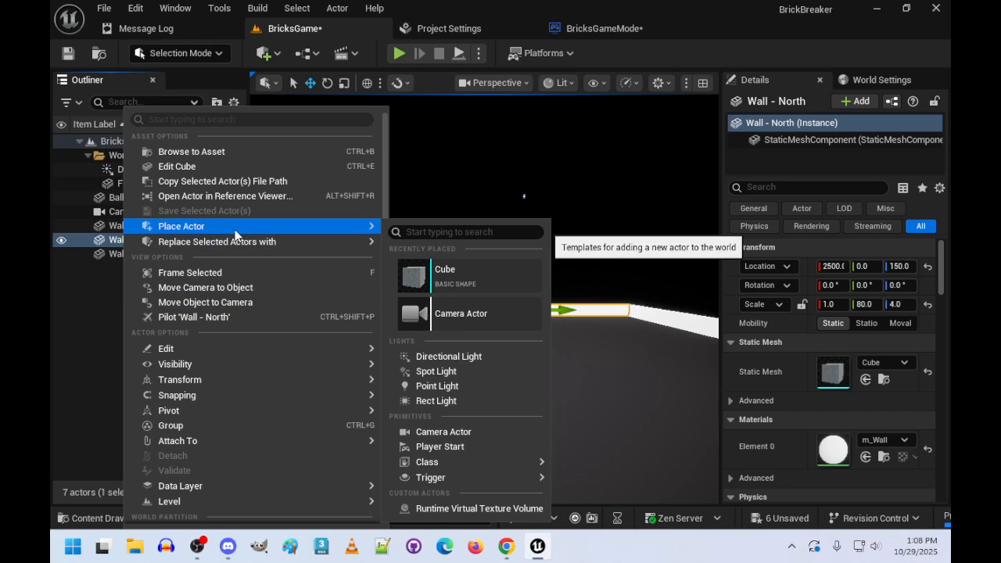
left_click(94, 358)
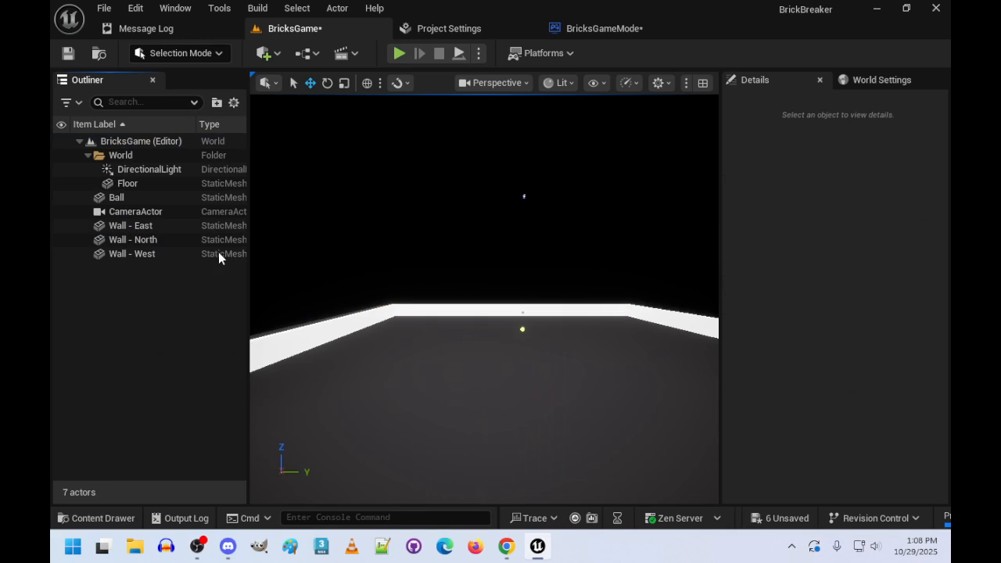
- Duplicate Wall - North and rename the copy Wall - South
left_click(122, 240)
key("ctrl+d")
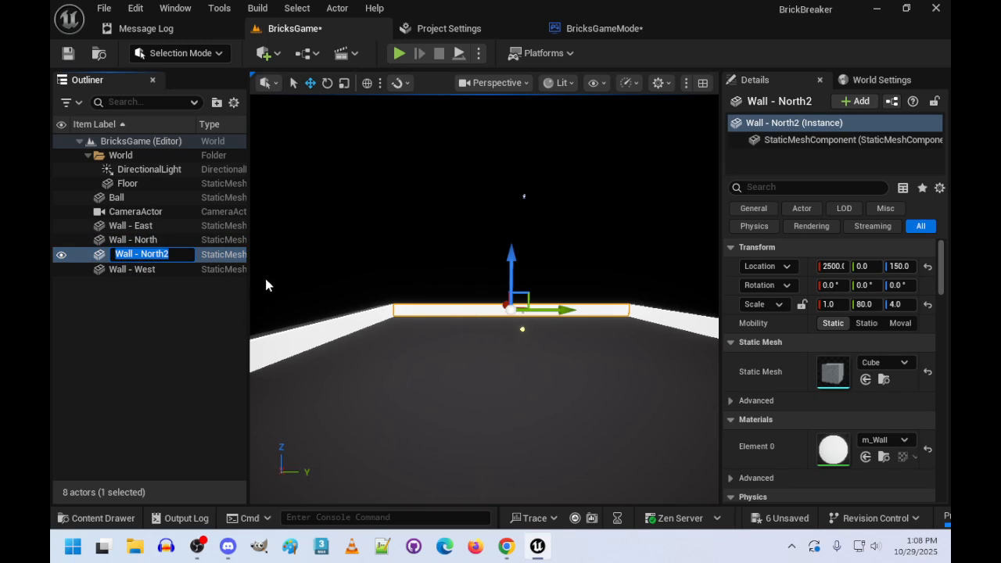
left_click(179, 259)
key("BackSpace")
key("BackSpace")
key("BackSpace")
key("BackSpace")
key("BackSpace")
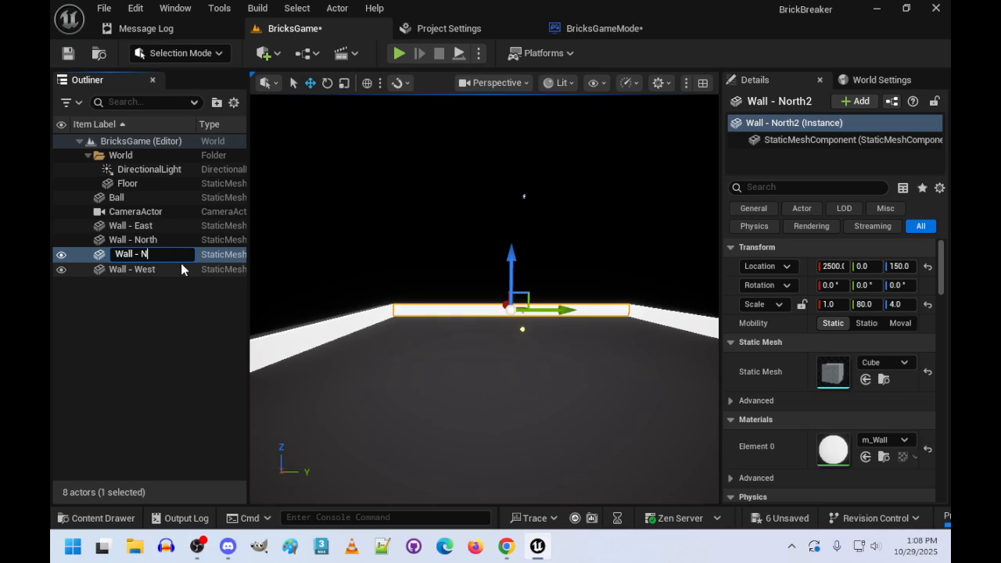
type("South")
key("Return")
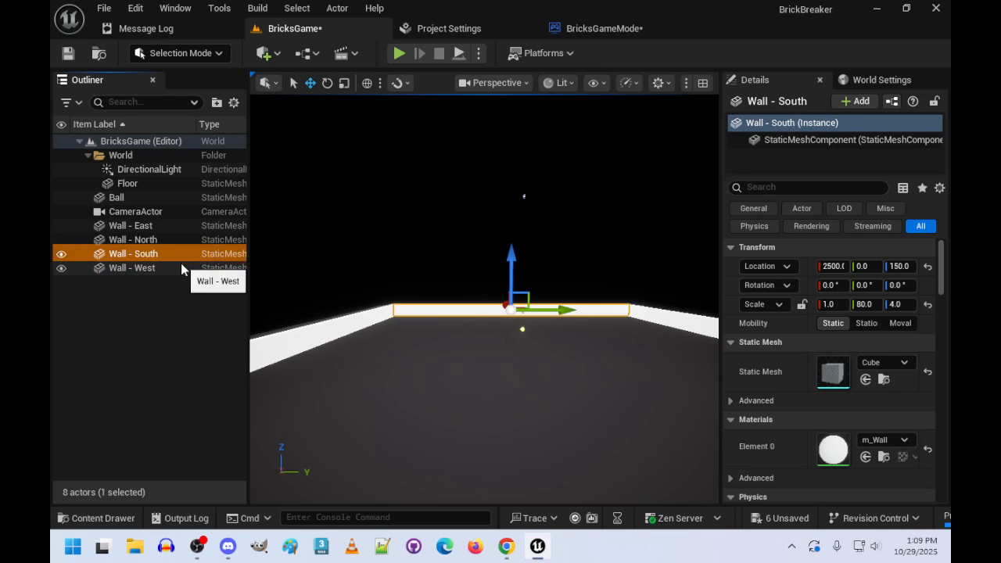
- Move Wall - South to the opposite end of the floor with an X location of -2500
left_click(834, 267)
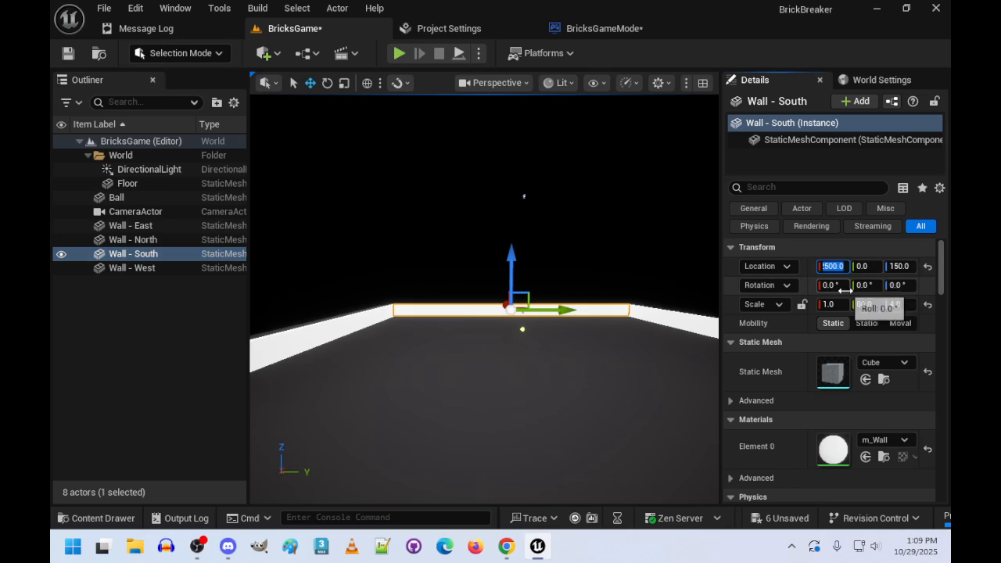
type("-250")
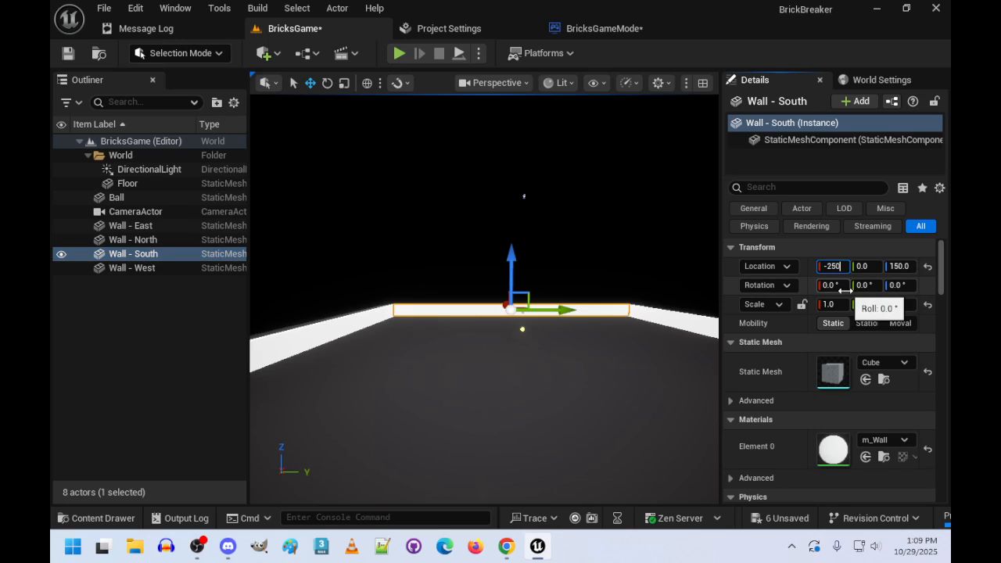
type("0")
key("Return")
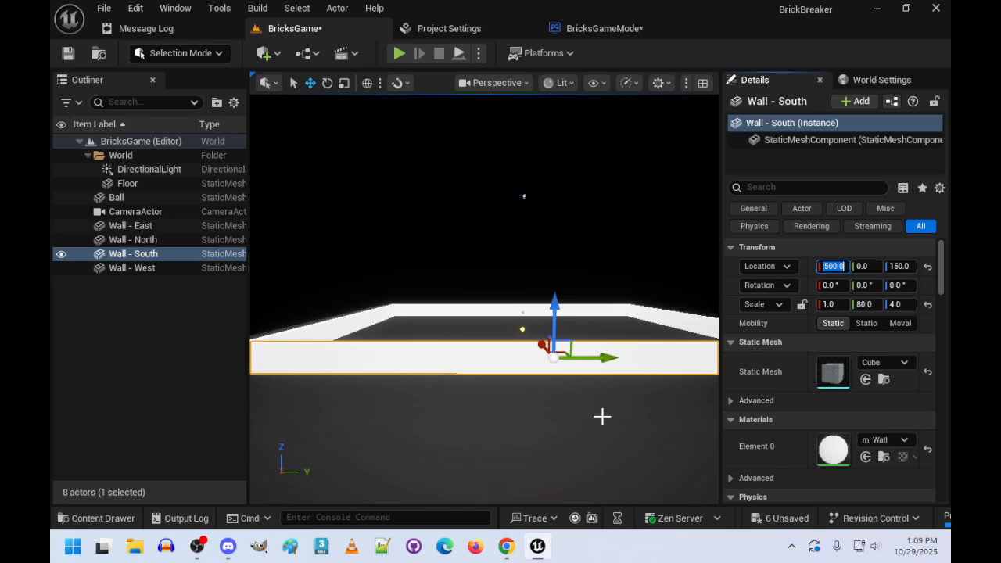
- Play-test the level to check the four walls from the top-down camera, and stop the session
right_click_drag(601, 415, 608, 196)
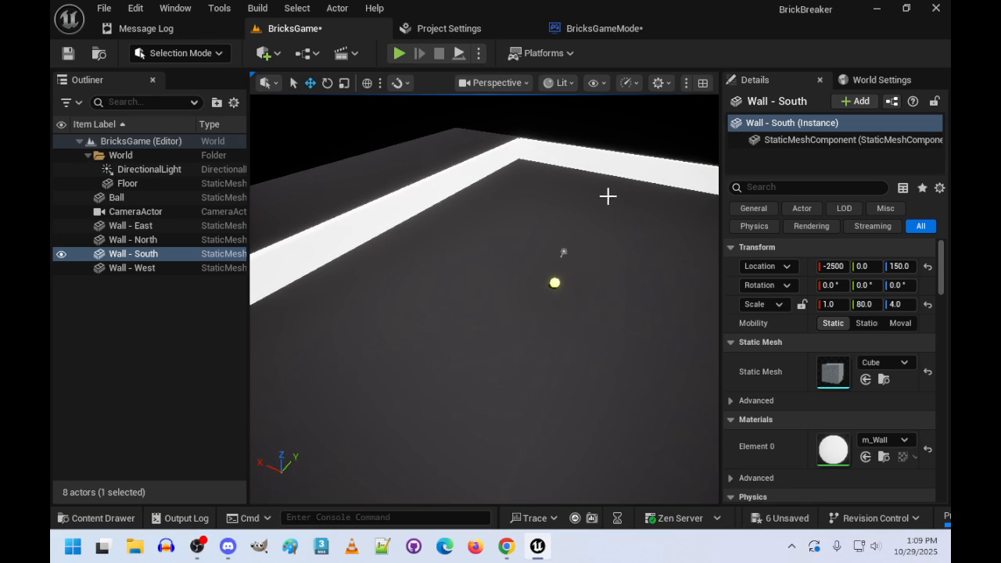
left_click(398, 53)
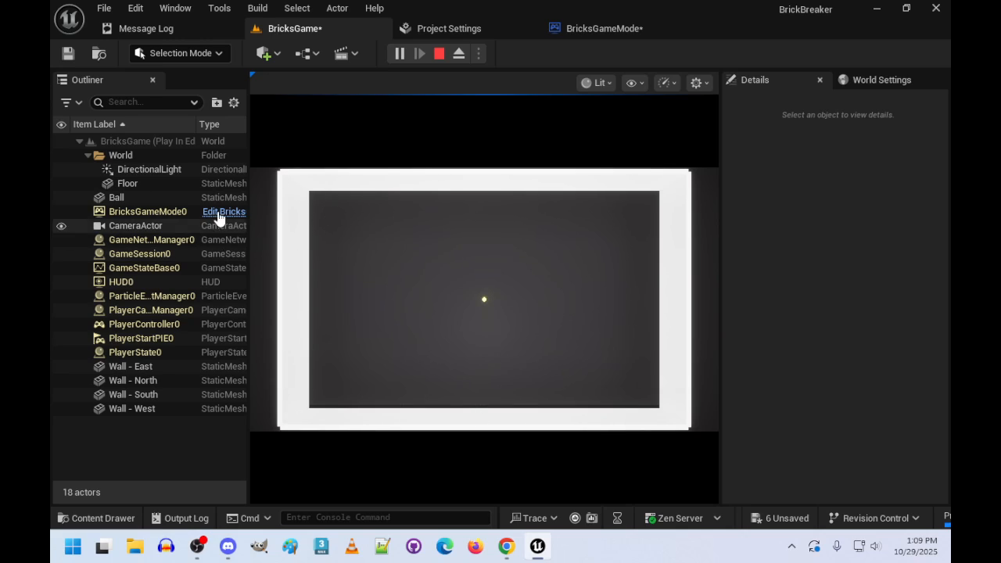
left_click(438, 54)
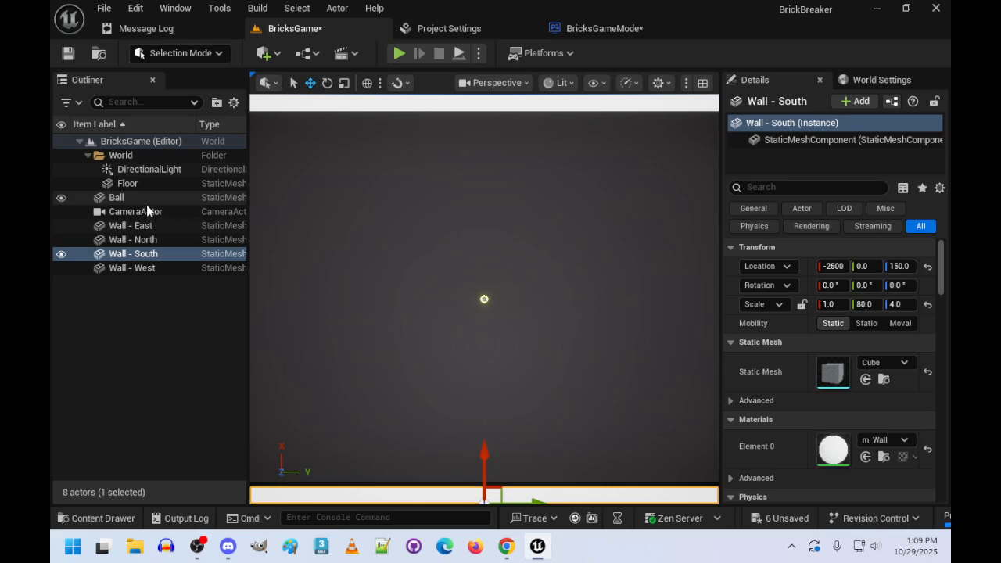
- Move the East, North, South and West walls and the CameraActor into the World folder of the Outliner
left_click(130, 227)
left_click(137, 242, "ctrl")
left_click(135, 255, "ctrl")
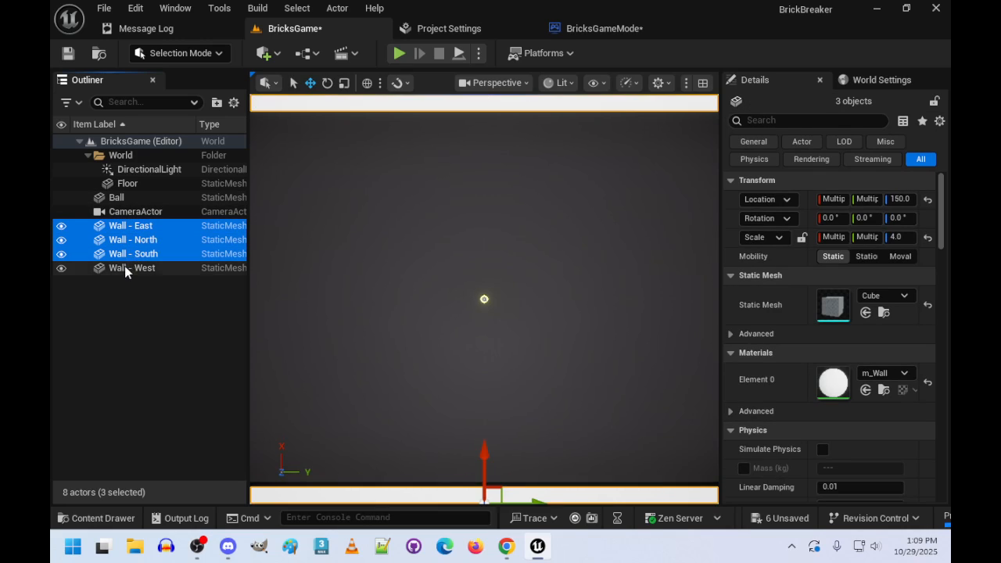
left_click(126, 268, "ctrl")
left_click_drag(123, 234, 123, 156)
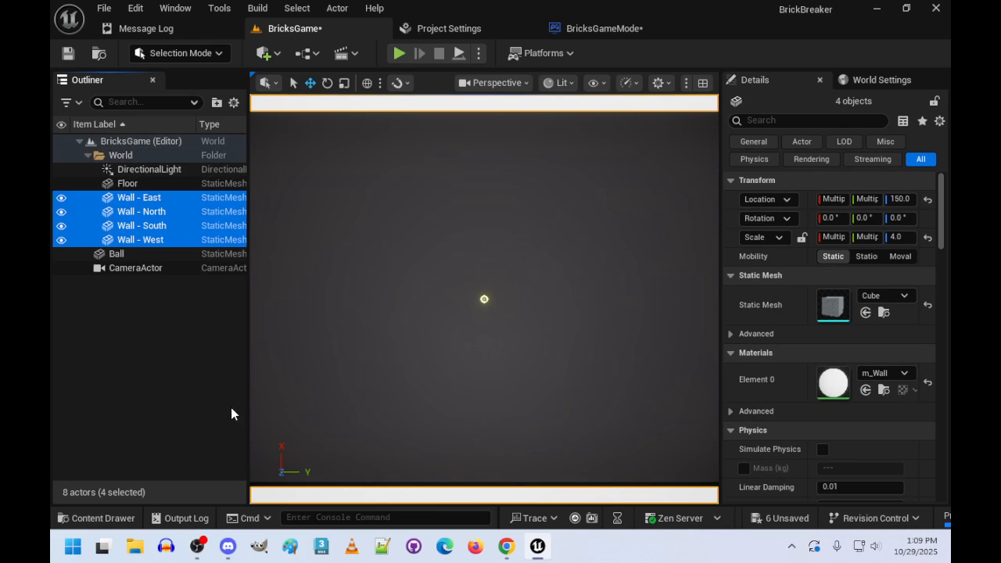
left_click_drag(116, 268, 126, 159)
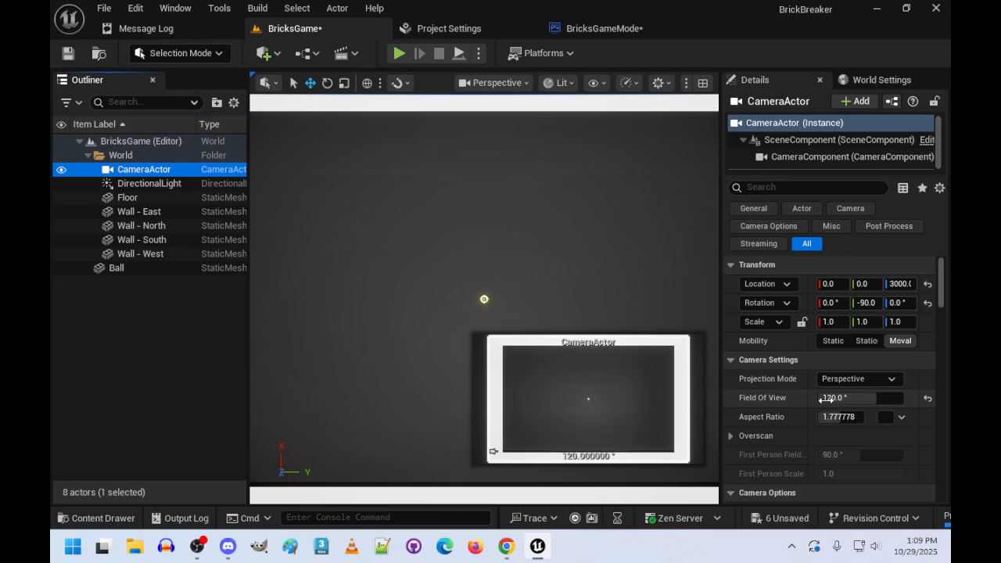
- Switch the CameraActor's projection mode to Orthographic and try an ortho width of 3000
left_click(891, 380)
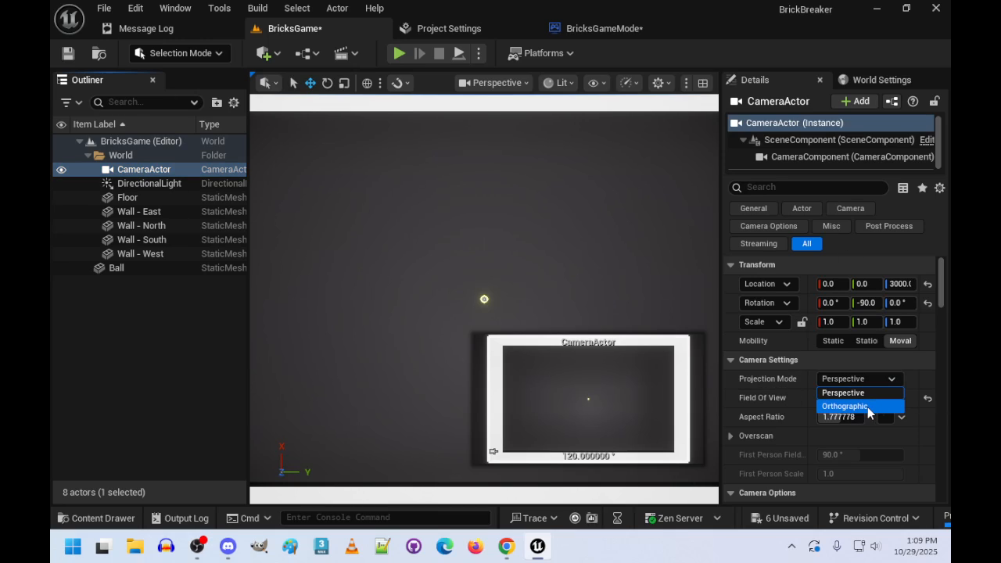
left_click(868, 406)
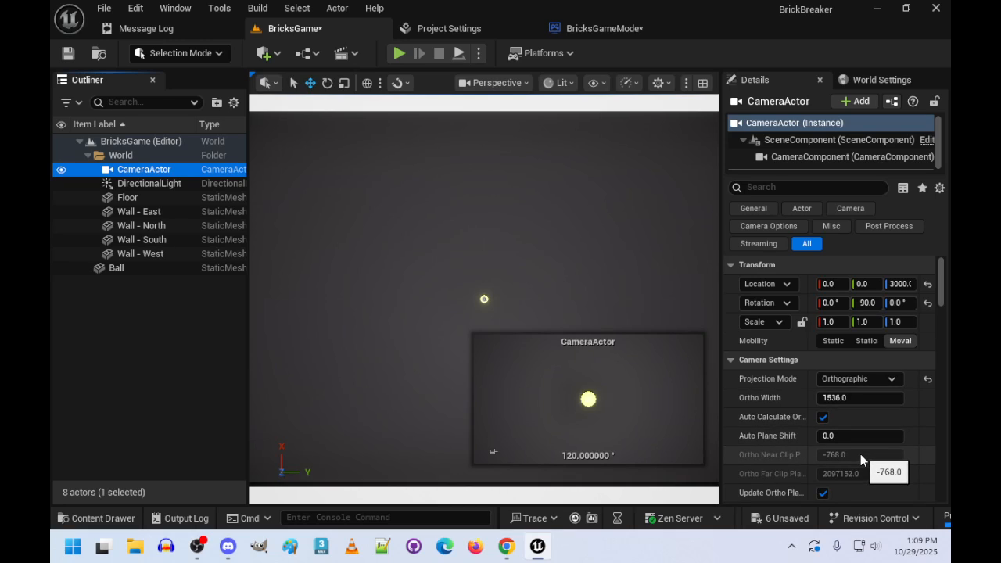
left_click(875, 398)
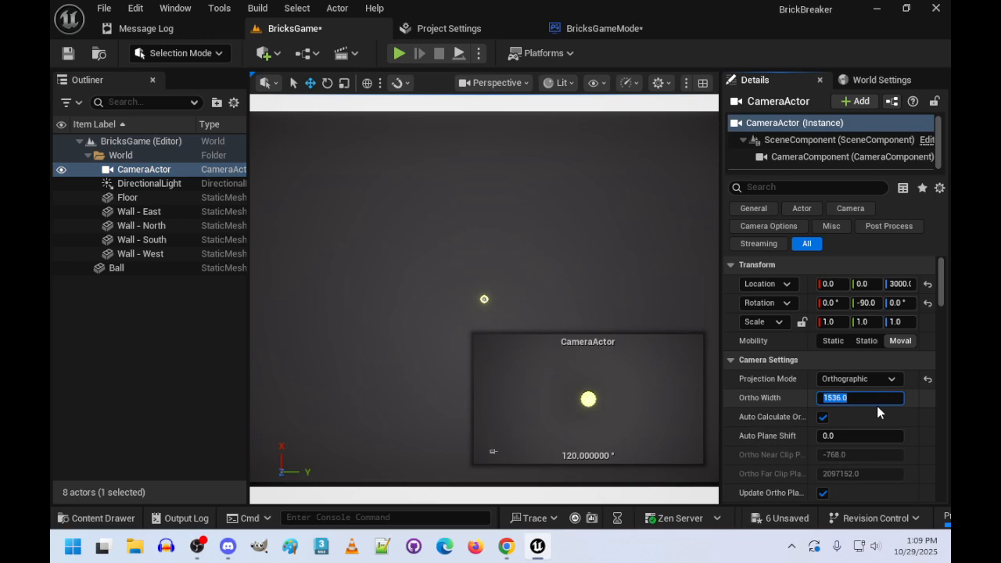
type("3000")
key("Return")
- Try an ortho width of 6000, settle on 10000 to frame all four walls, and start play-testing the level
type("6")
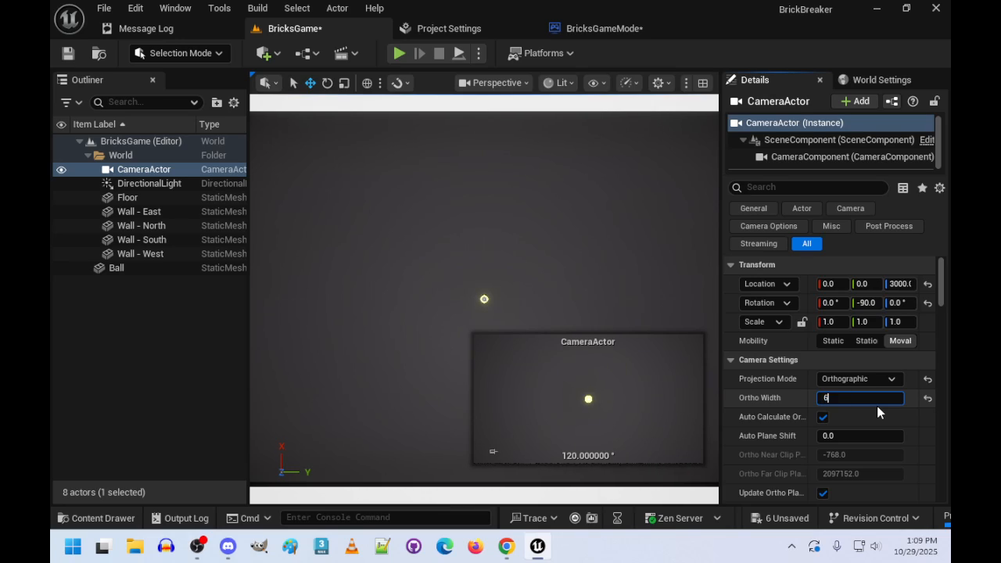
type("000")
key("Return")
key("BackSpace")
type("10000")
key("Return")
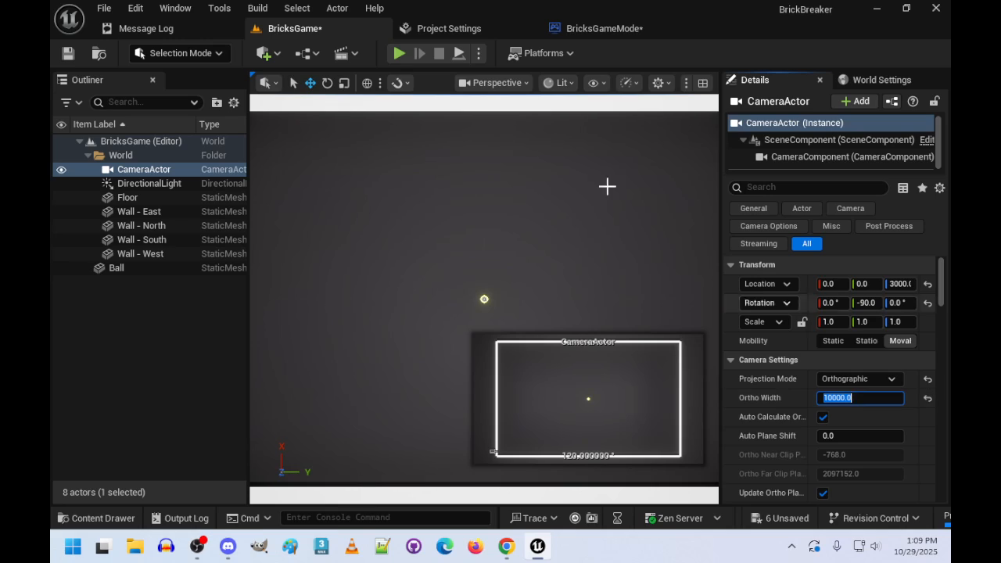
left_click(399, 54)
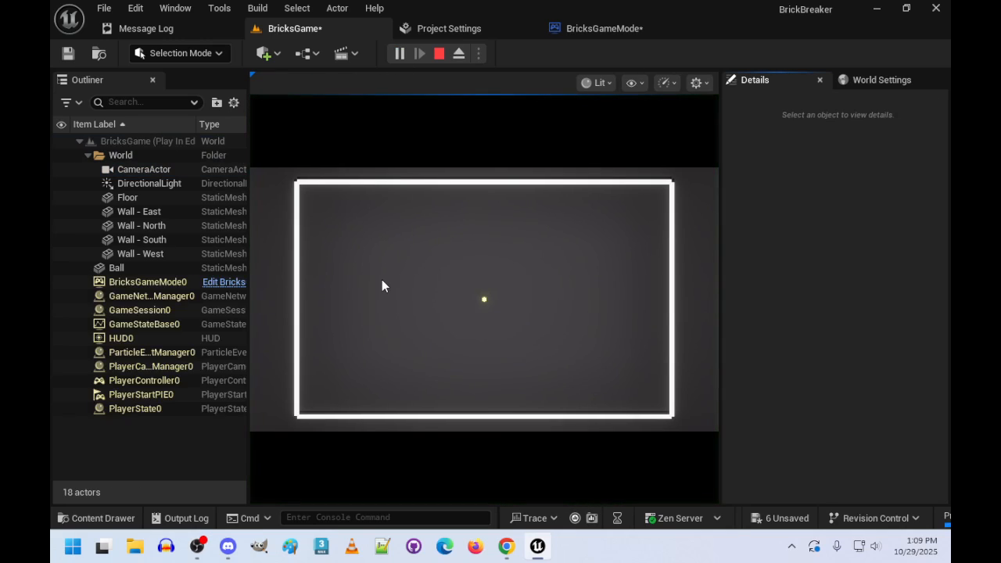
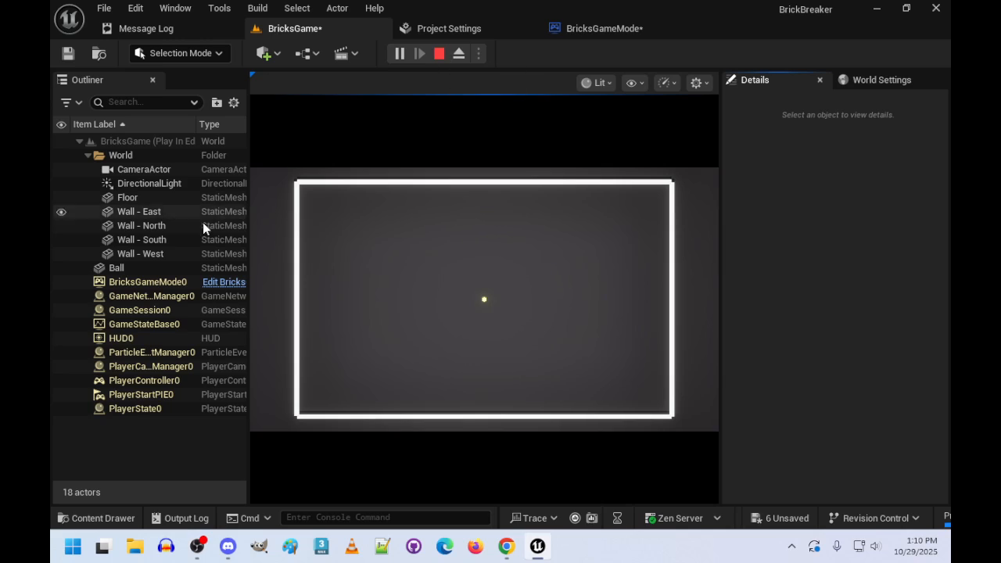
- Stop the play session, set the CameraActor's projection mode back to Perspective, and play-test the level again
left_click(439, 53)
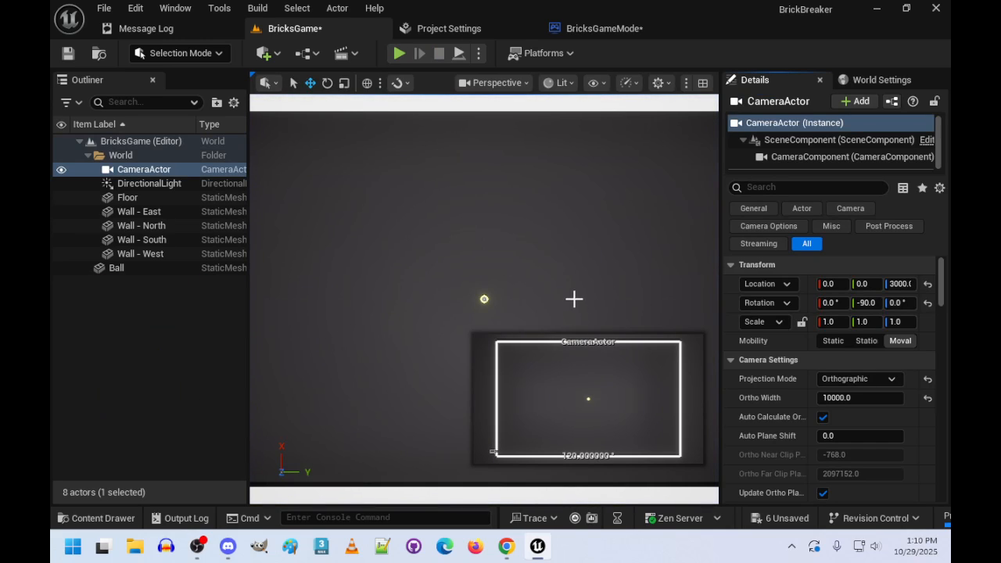
left_click(890, 380)
left_click(851, 391)
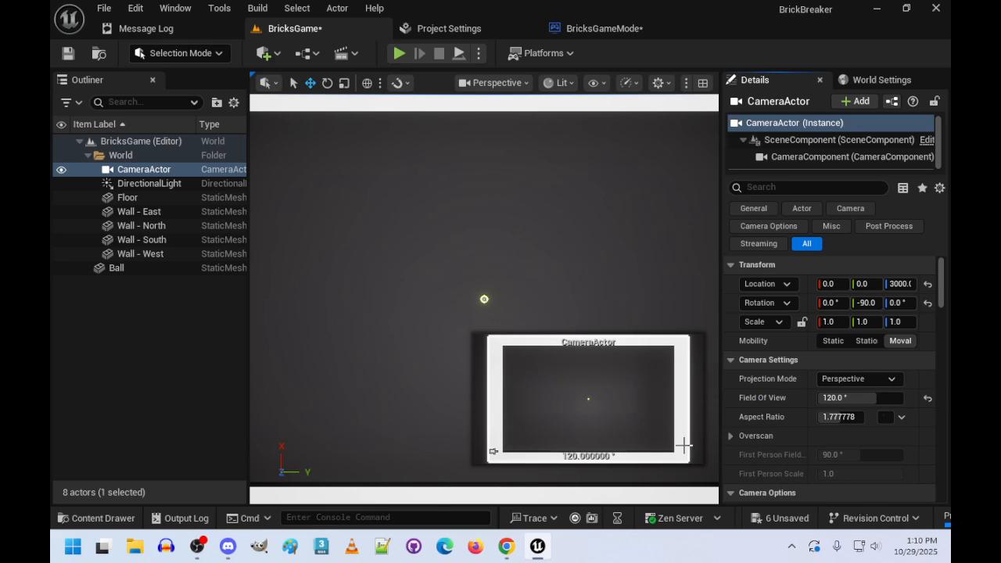
left_click(399, 53)
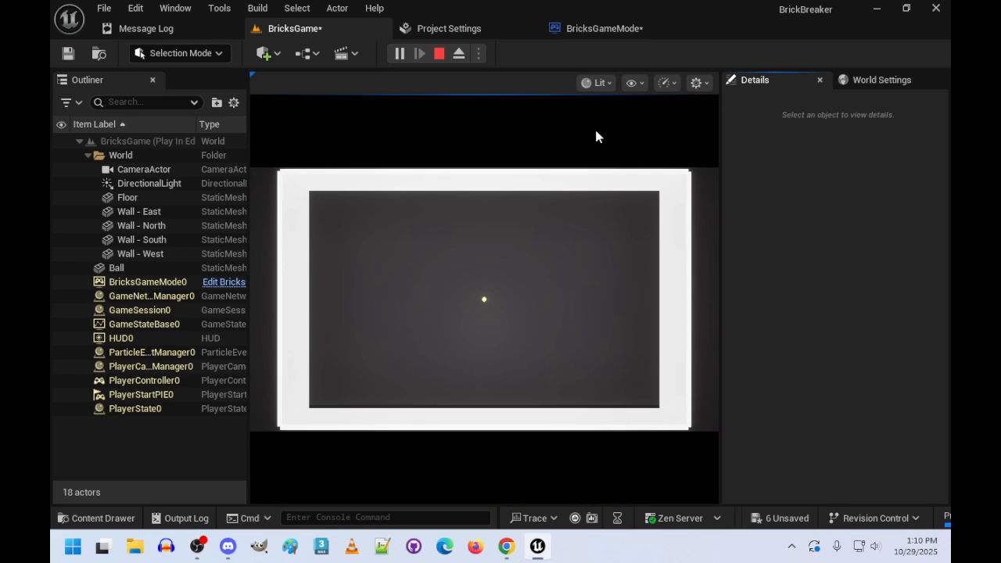
left_click(532, 335)
key("alt+Tab")
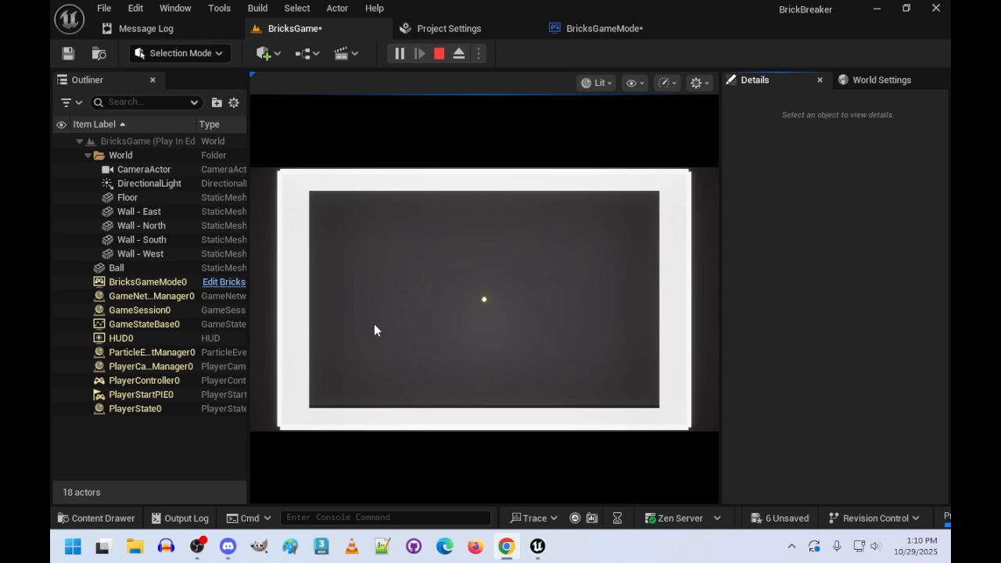
- Create a new folder named Input inside the BrickBreaker content folder
left_click(97, 518)
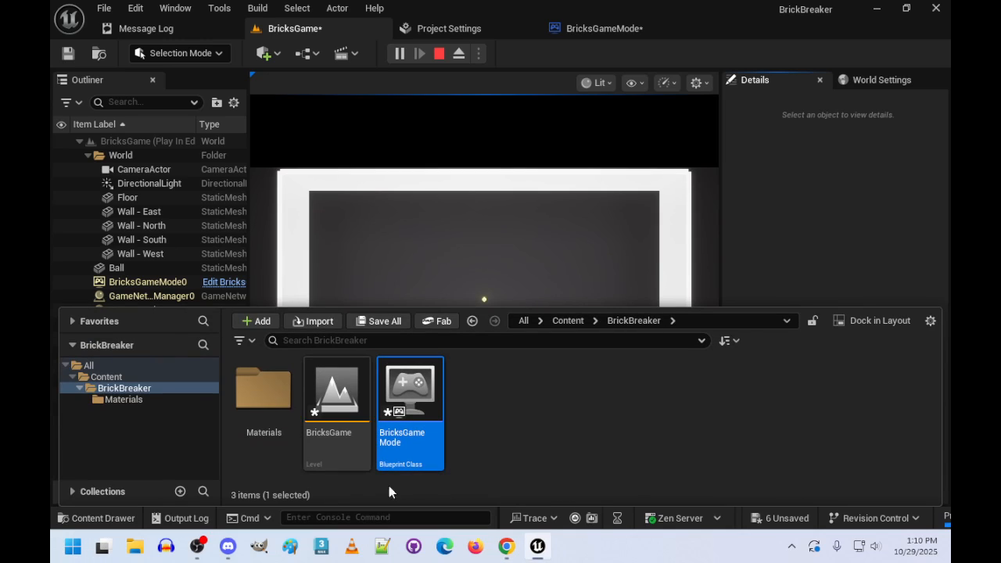
right_click(495, 411)
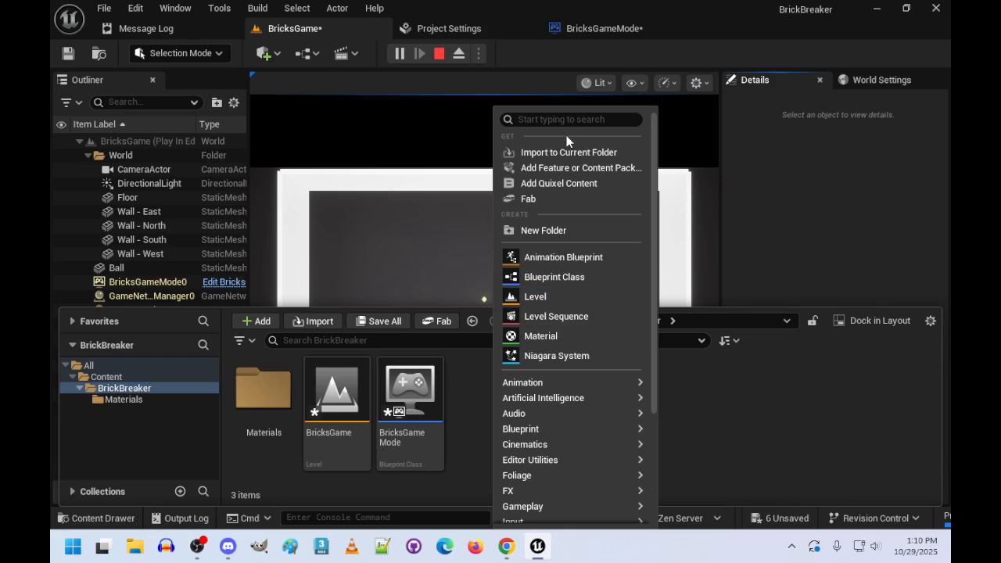
left_click(560, 234)
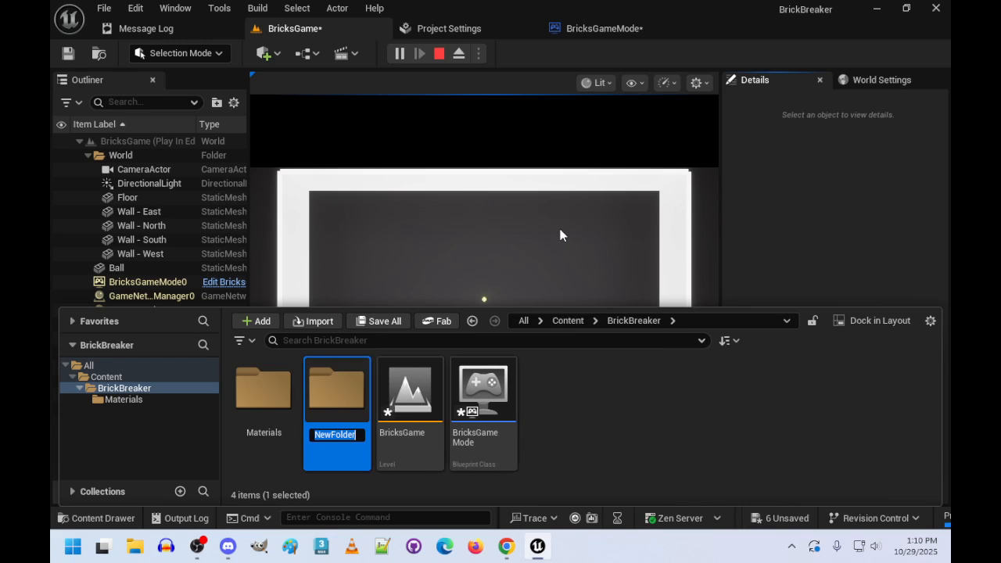
type("Input")
key("Return")
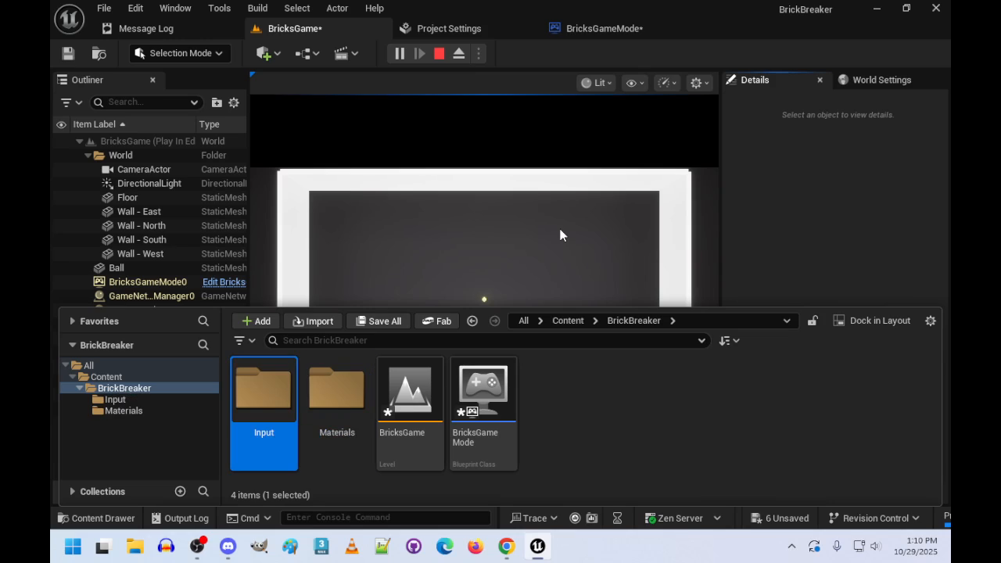
- Create an Input Action asset named IA_Move inside the Input folder
double_click(260, 389)
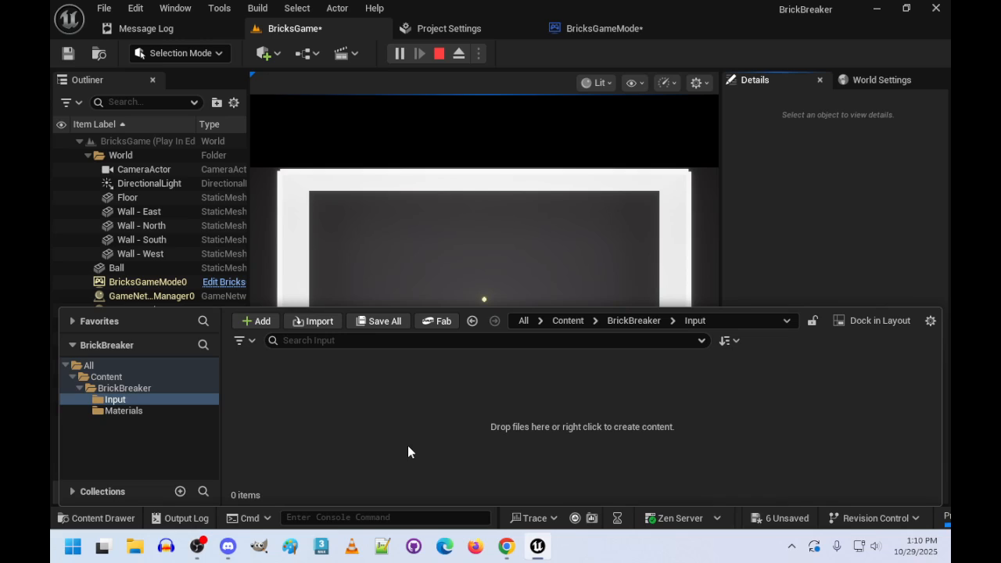
right_click(300, 418)
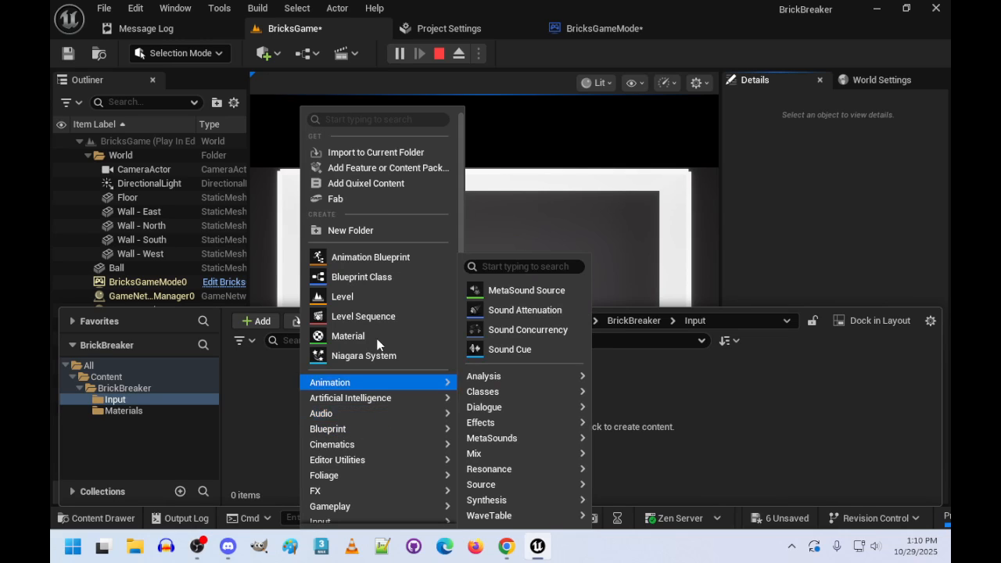
scroll(374, 434, "down", 3)
mouse_move(350, 447)
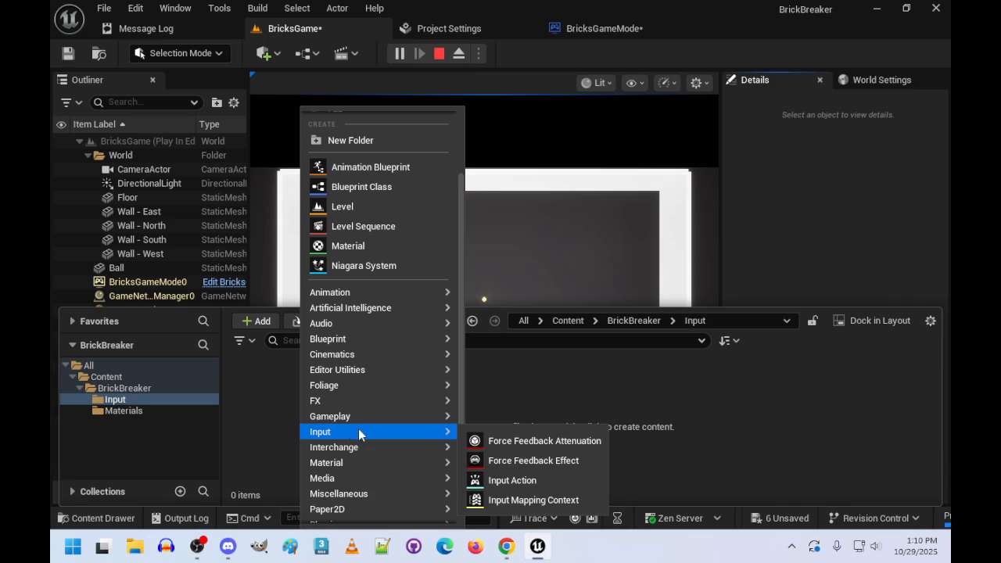
left_click(503, 478)
type("IA")
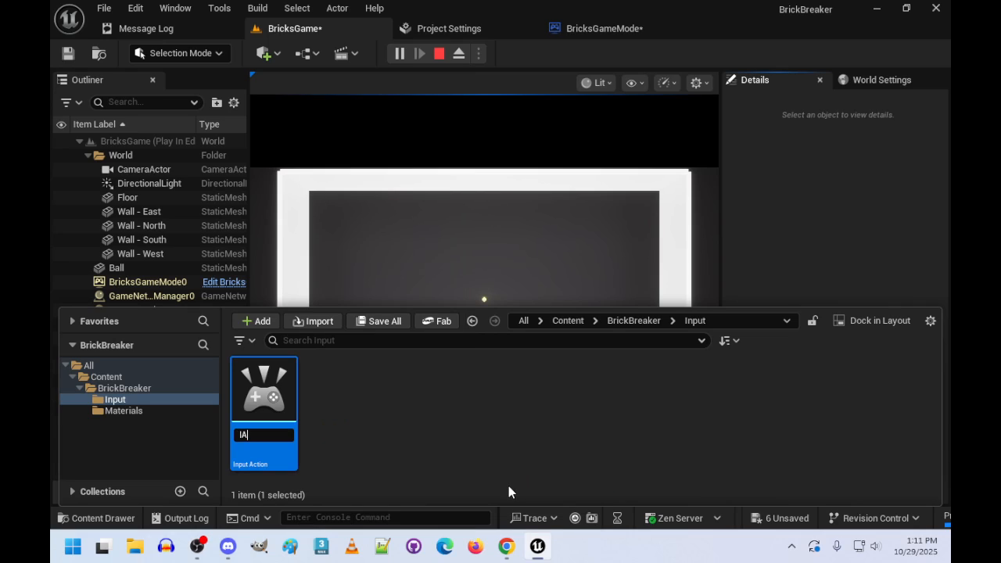
type("_Move")
key("Return")
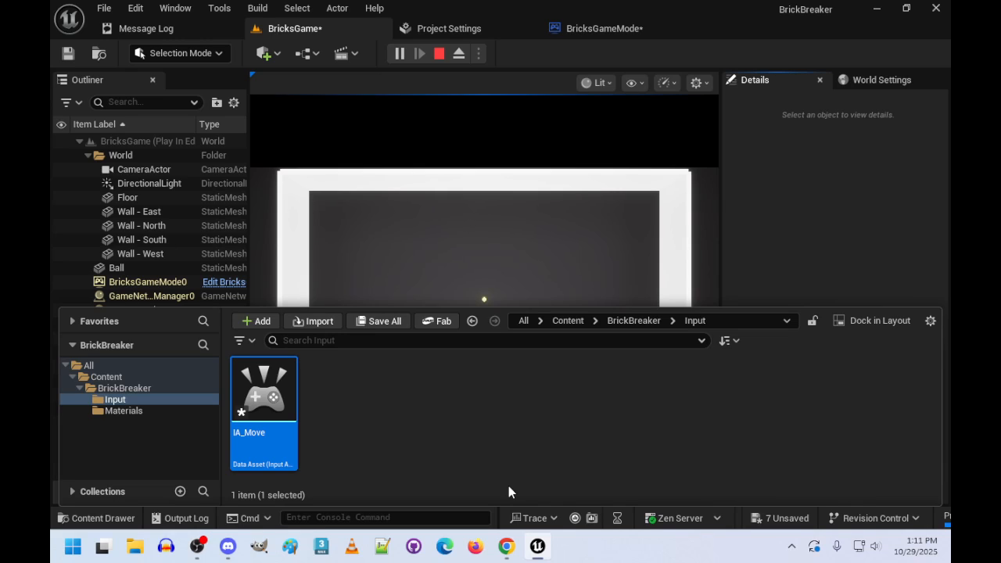
- Create a second Input Action asset named IA_Button in the Input folder
right_click(329, 394)
mouse_move(382, 419)
mouse_move(369, 474)
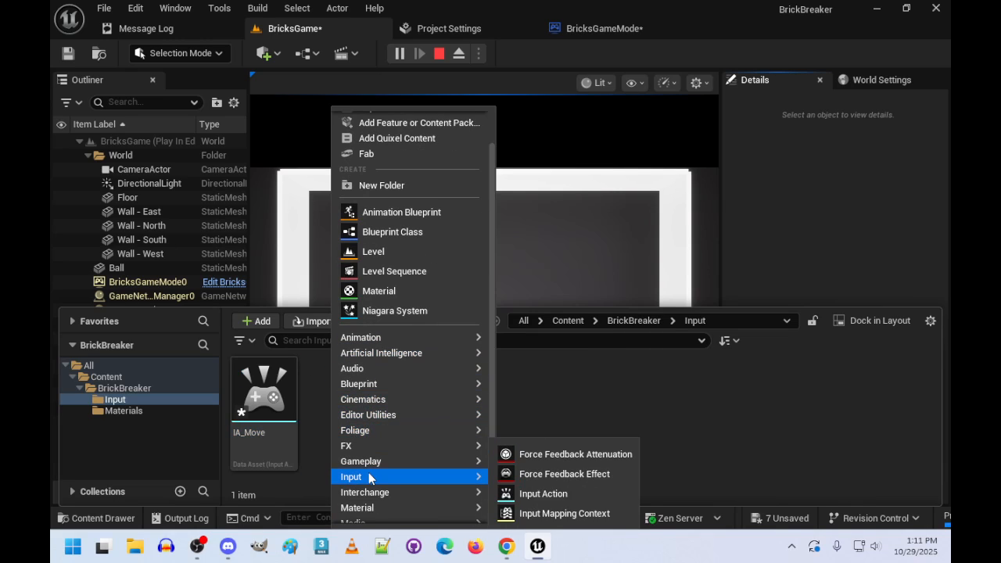
left_click(548, 494)
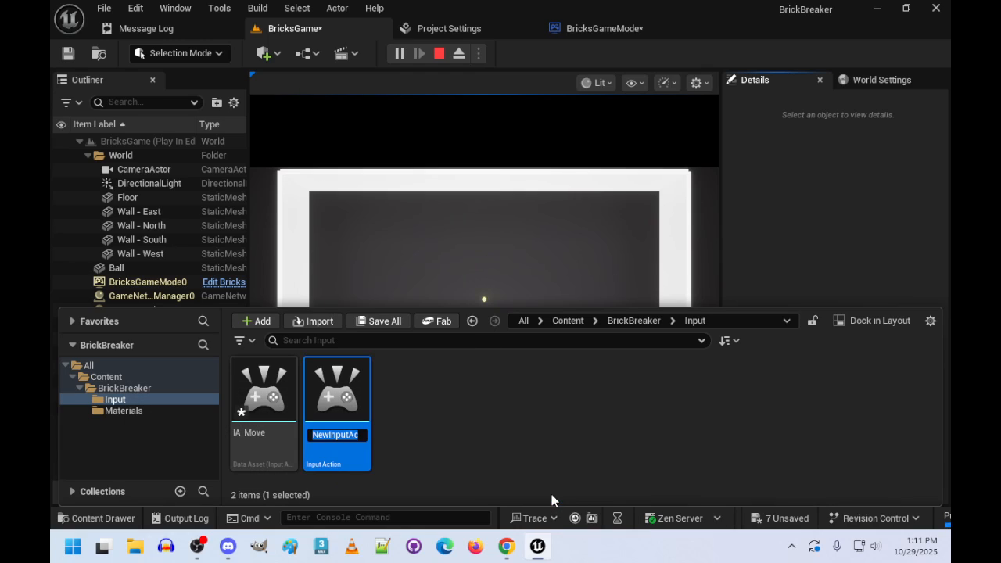
type("IA")
key("BackSpace")
key("BackSpace")
type("IA_Button")
key("Return")
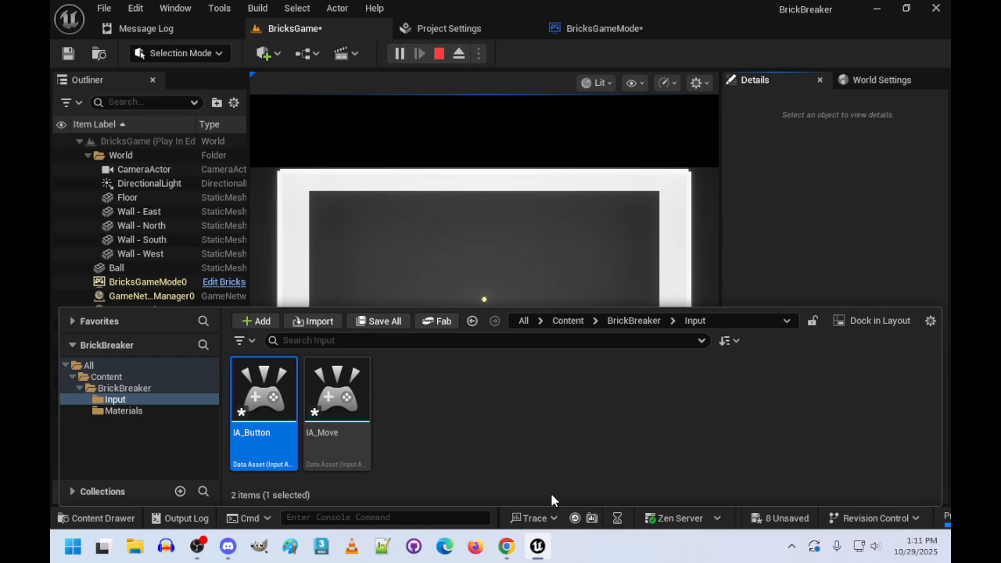
- Create an Input Mapping Context asset named IMC_Default in the Input folder
right_click(436, 388)
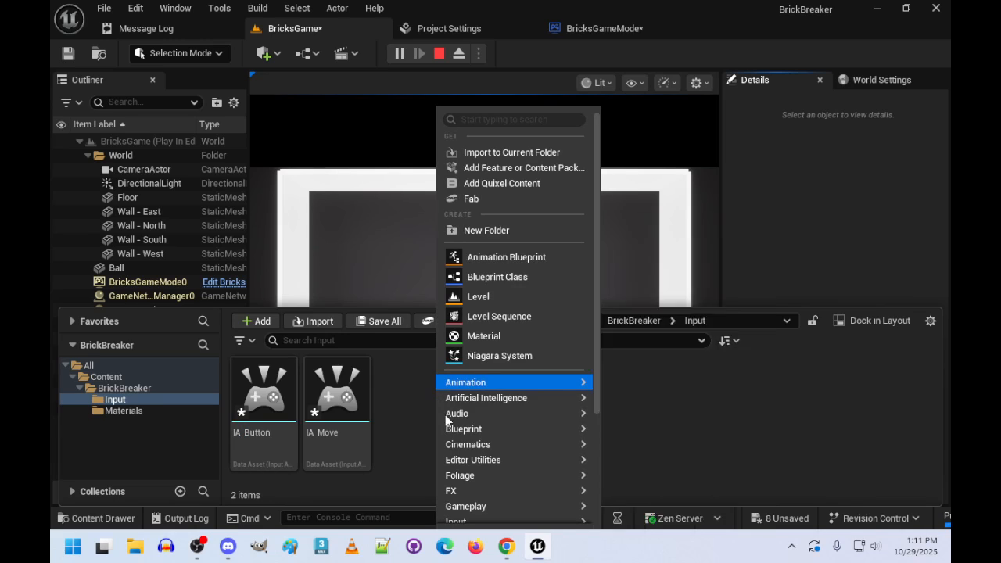
scroll(493, 438, "down", 2)
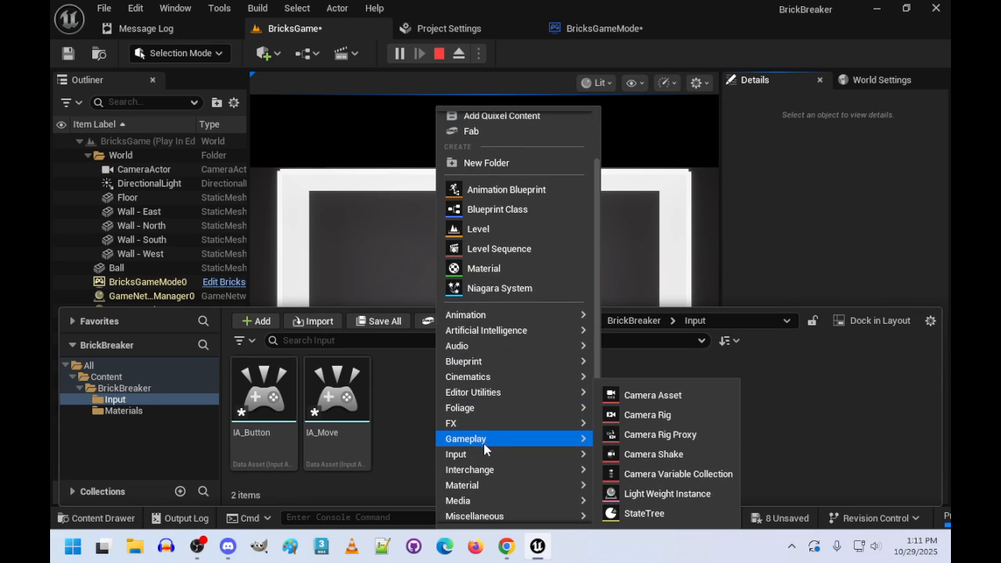
mouse_move(509, 454)
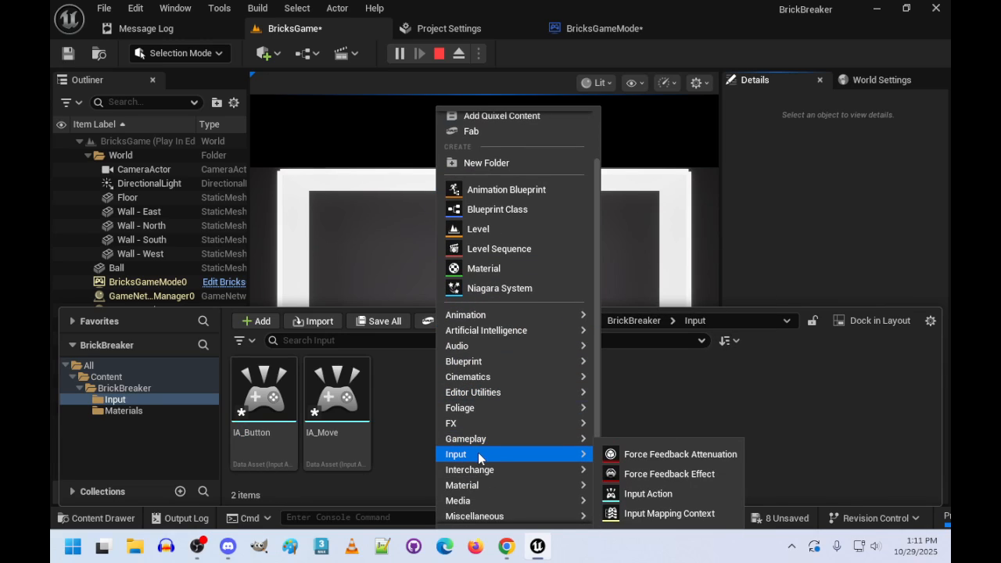
left_click(670, 514)
type("I")
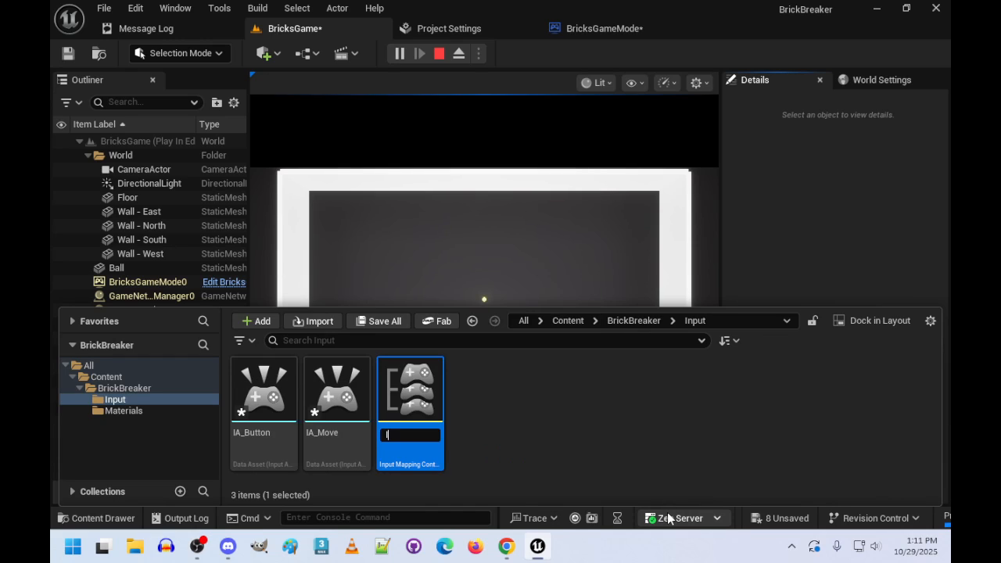
type("MC_Default")
key("Return")
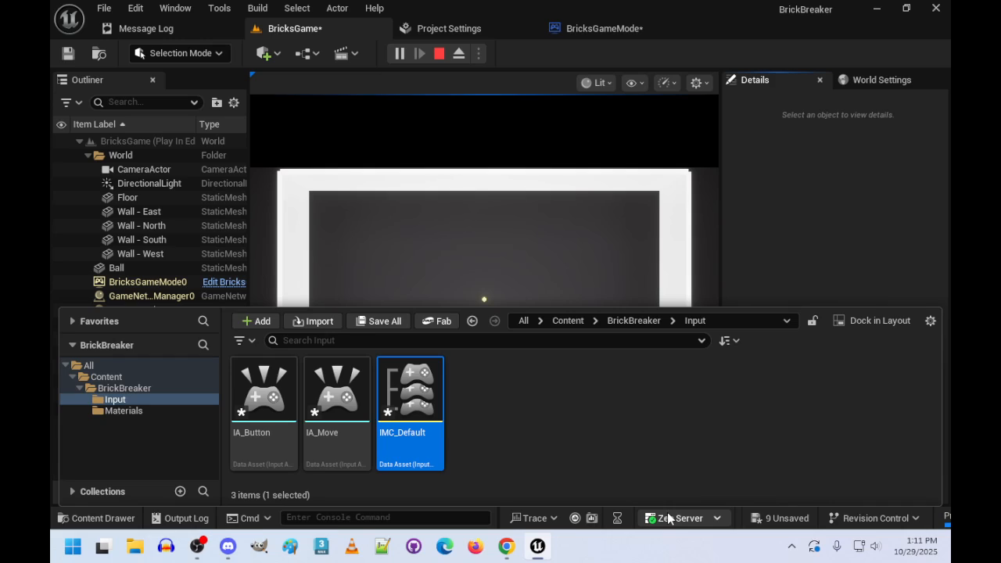
- Open IMC_Default and add two action mappings, one for IA_Move and one for IA_Button
double_click(405, 391)
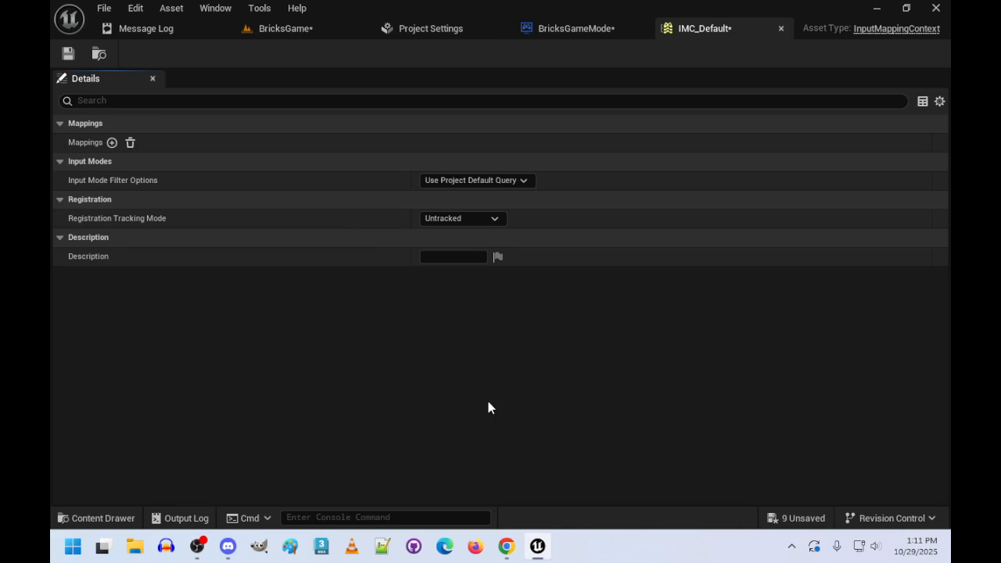
left_click(112, 142)
left_click(61, 142)
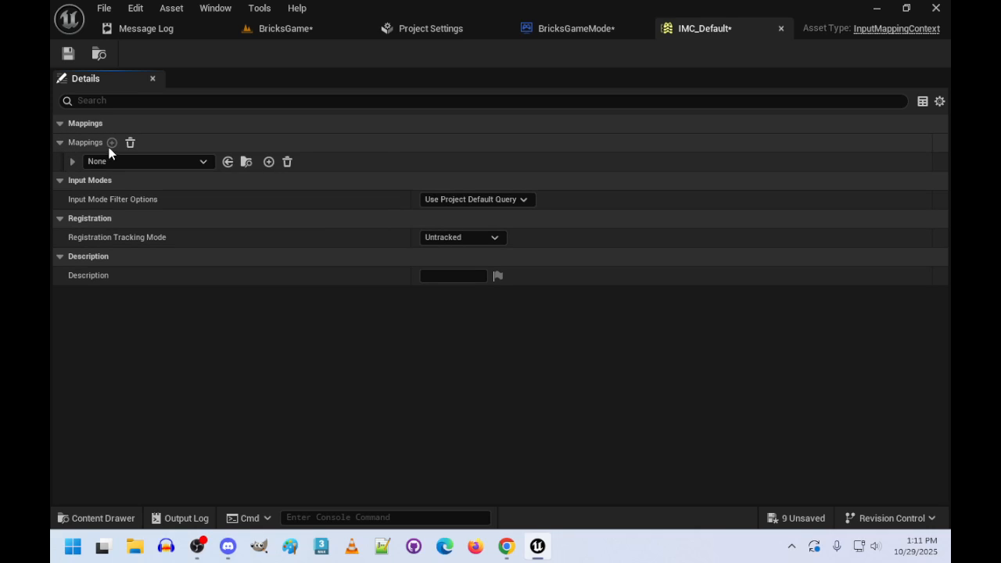
left_click(206, 161)
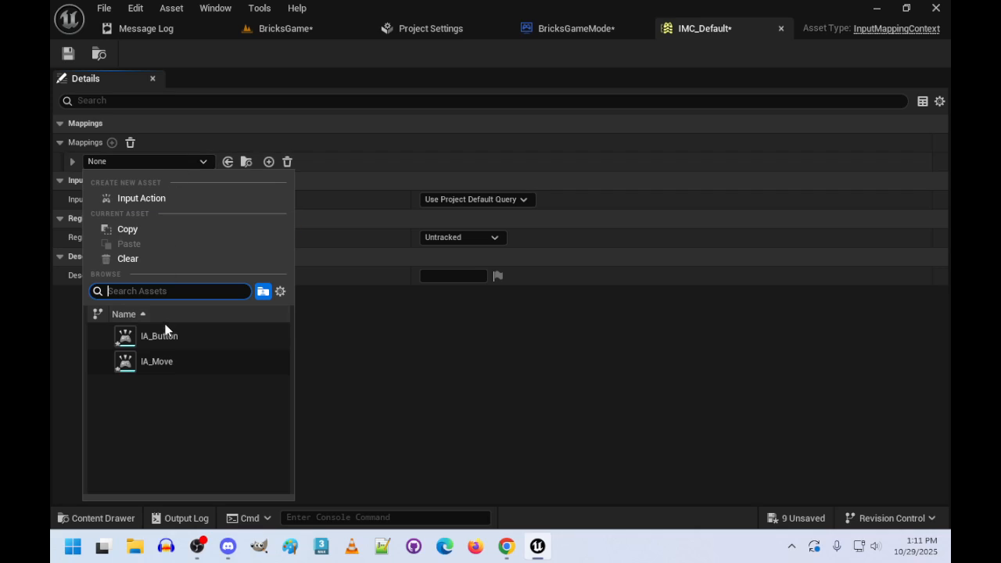
left_click(161, 360)
left_click(112, 142)
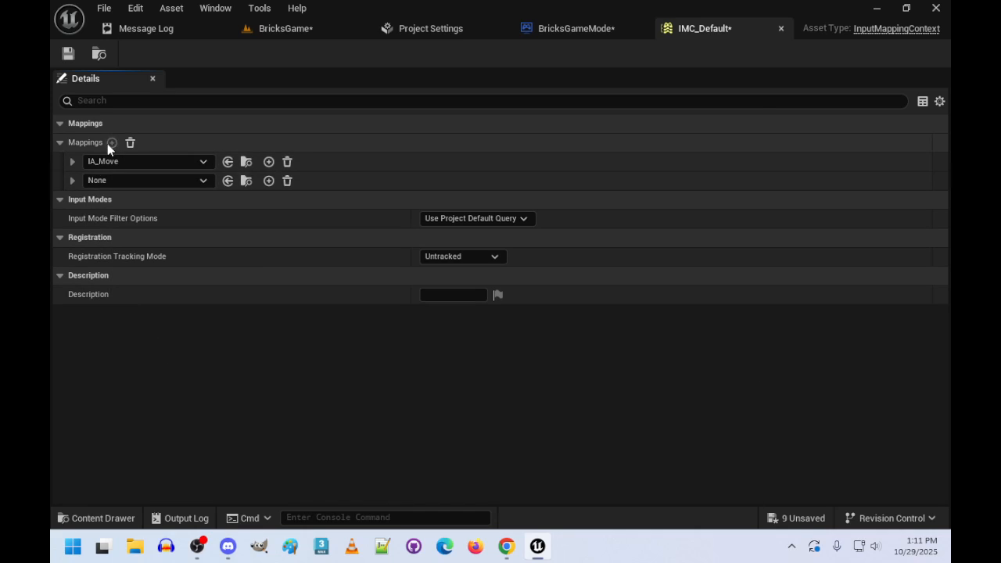
left_click(202, 181)
left_click(175, 356)
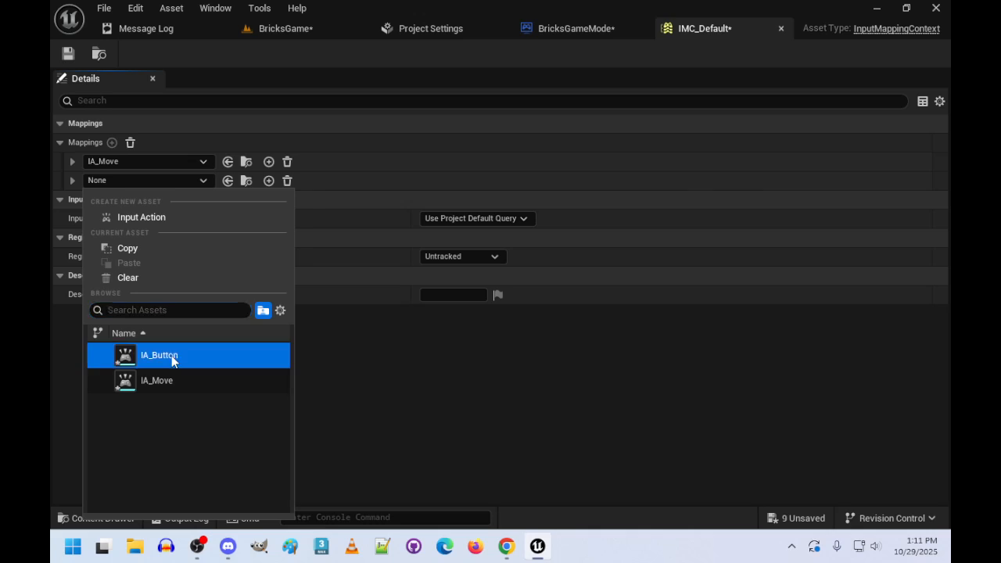
- Expand both mappings and bind the IA_Move action to Mouse XY 2D-Axis
left_click(73, 162)
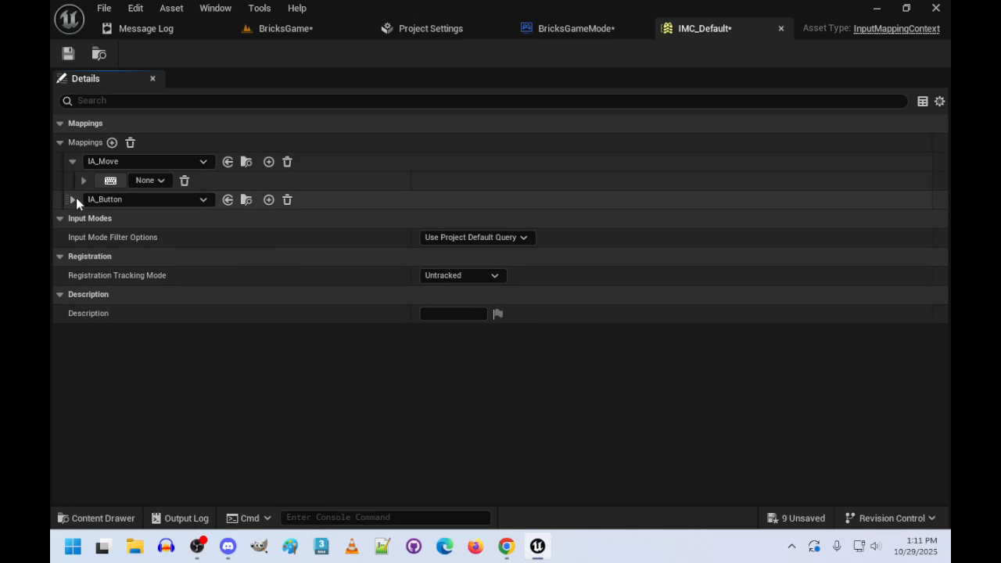
left_click(72, 199)
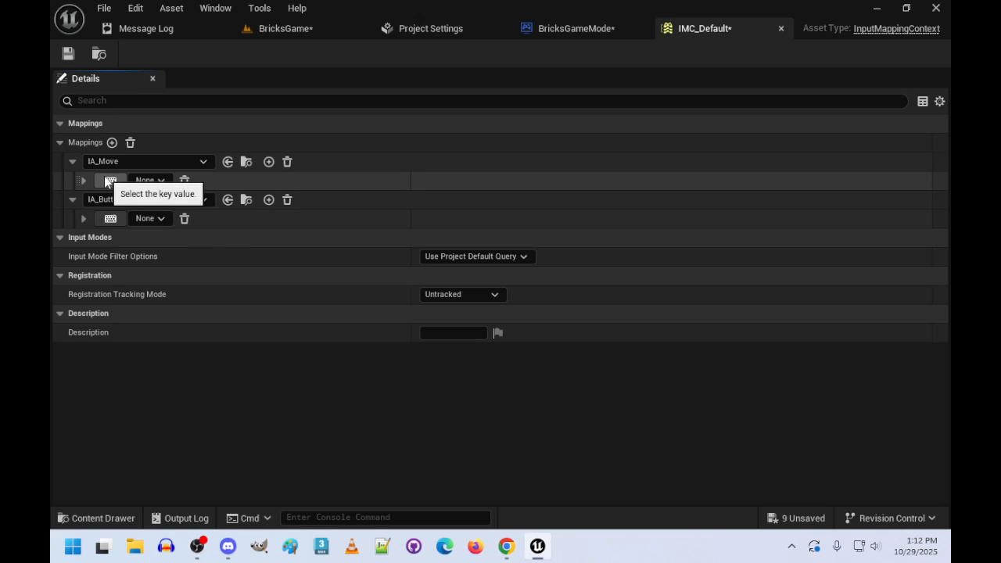
left_click(159, 181)
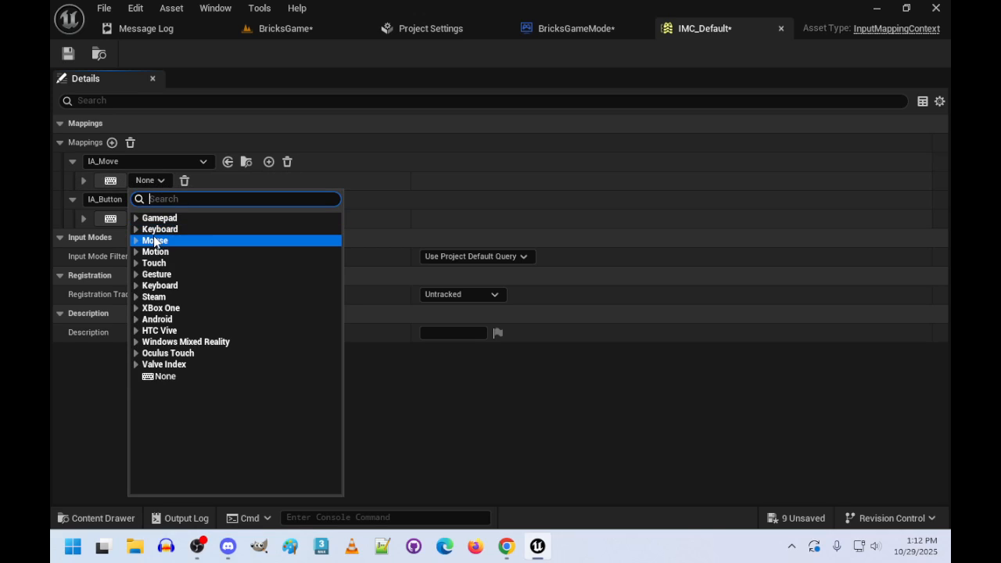
left_click(192, 241)
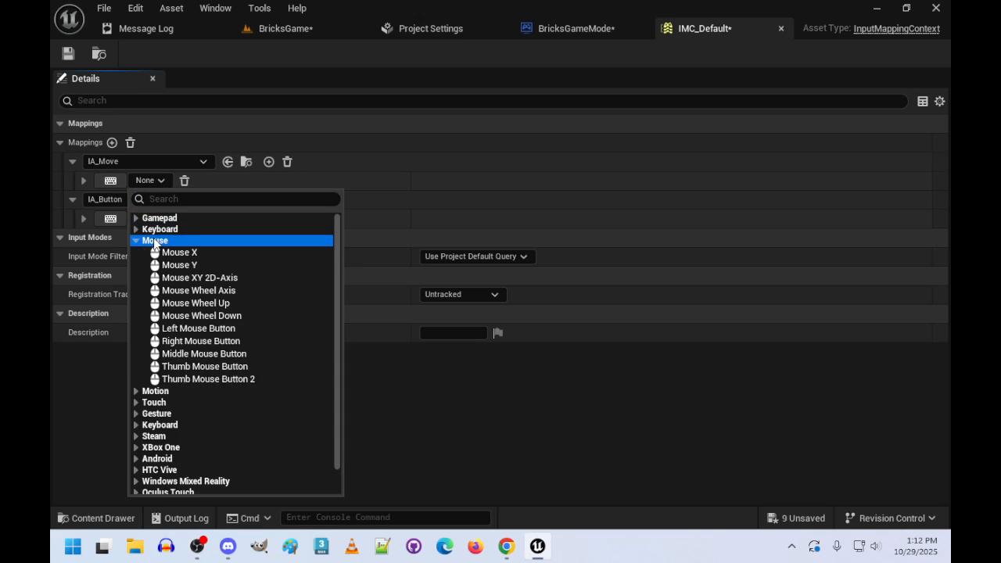
left_click(223, 278)
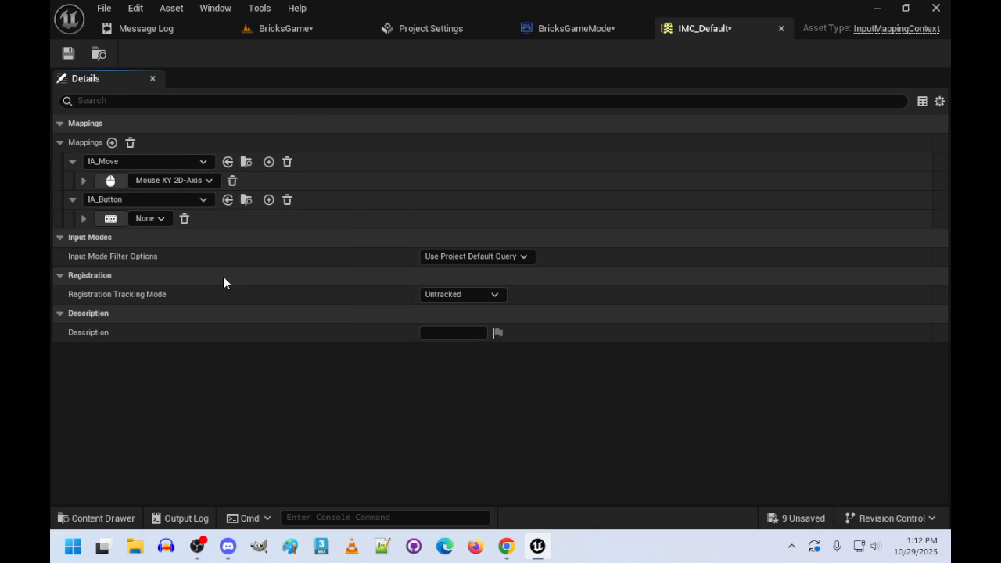
- Add a second key binding to IA_Move and set it to Gamepad Left Thumbstick 2D-Axis
left_click(268, 162)
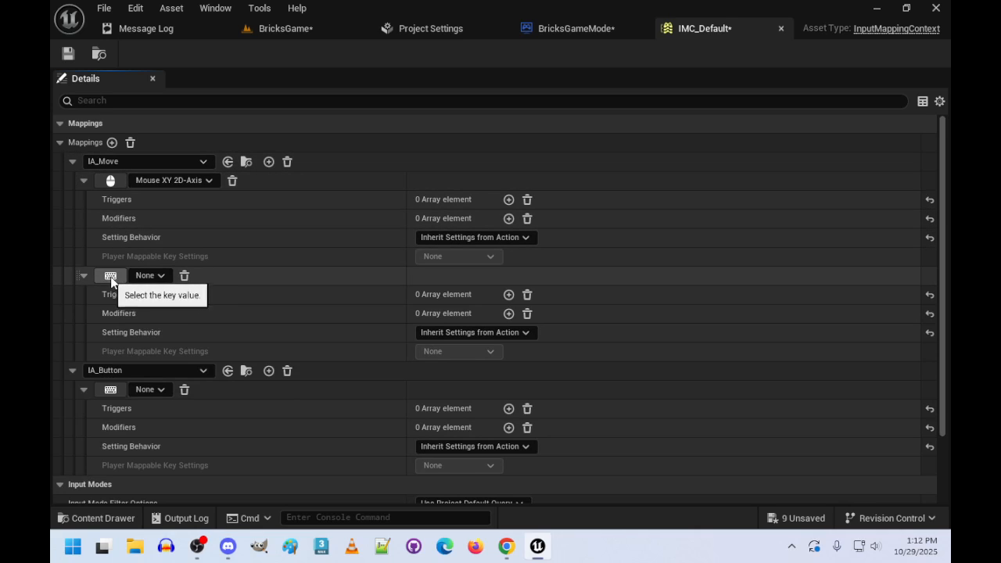
left_click(161, 275)
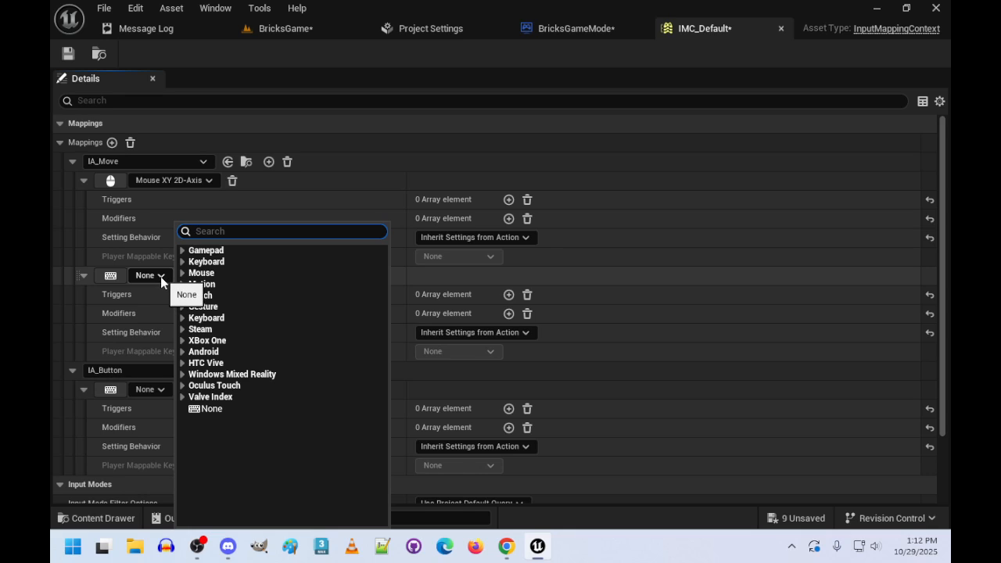
left_click(238, 251)
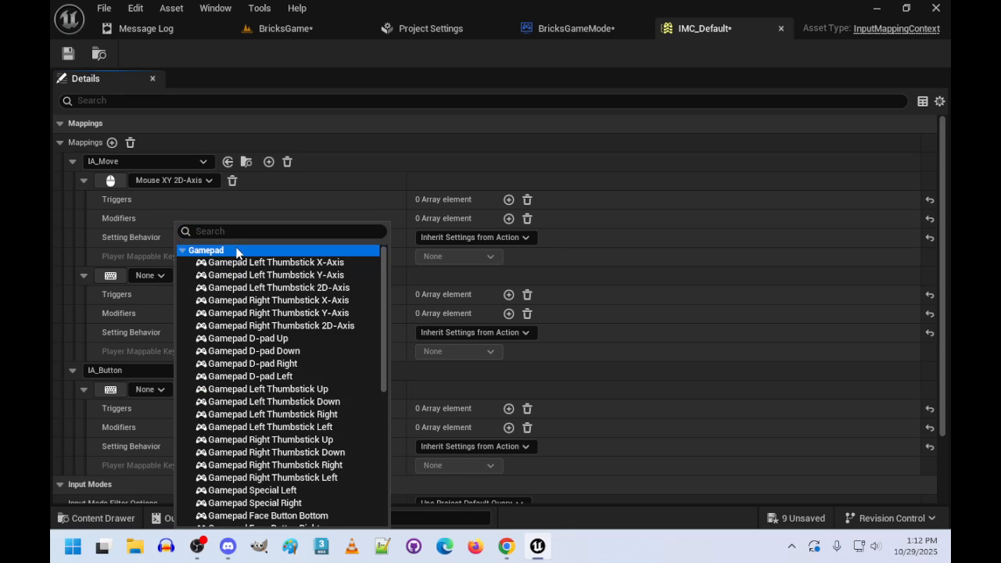
left_click(313, 291)
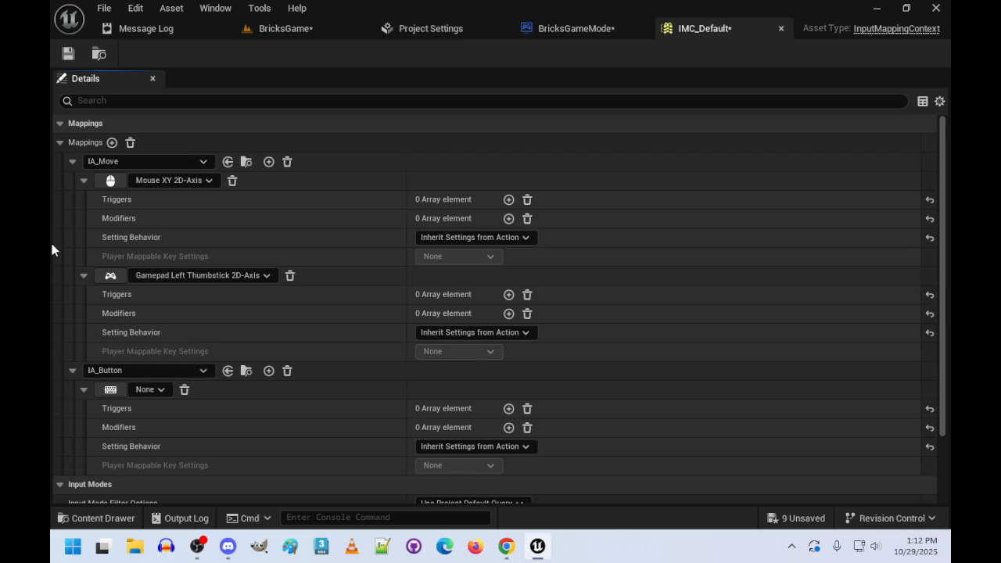
- Collapse the two IA_Move key bindings and add two more key bindings to IA_Button
left_click(83, 276)
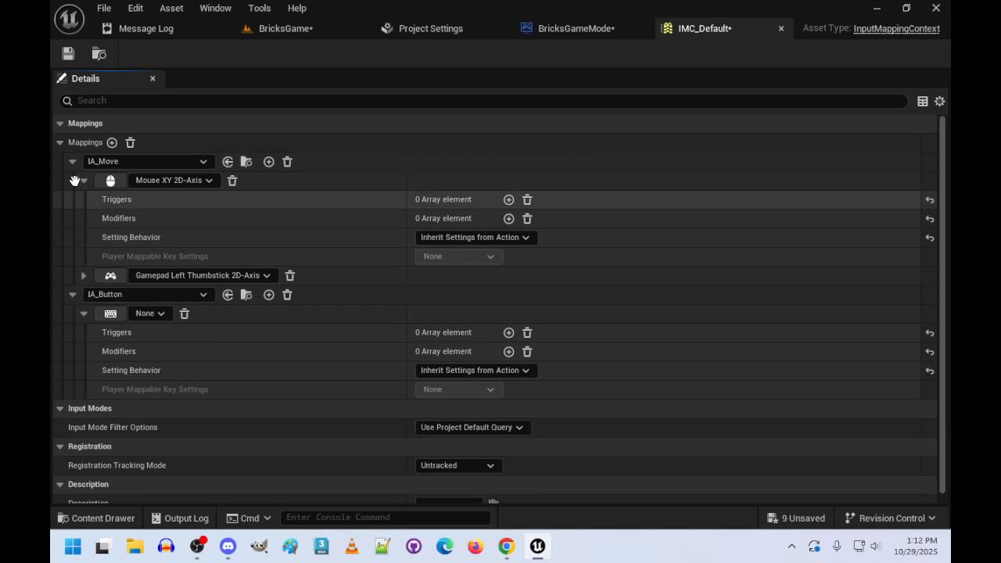
left_click(84, 180)
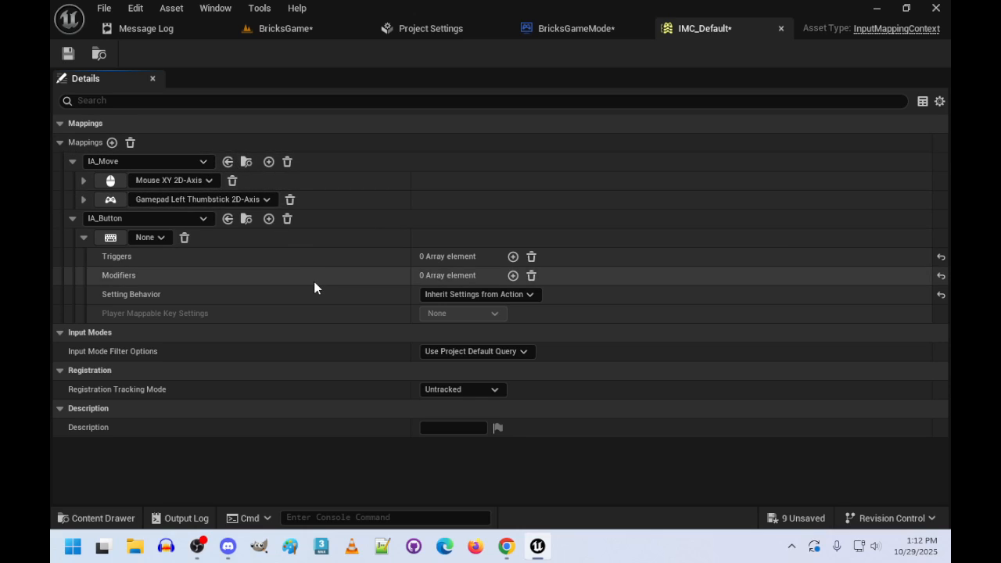
left_click(268, 219)
left_click(268, 219)
- Set the first IA_Button binding to Left Mouse Button and the second to Space Bar
left_click(159, 237)
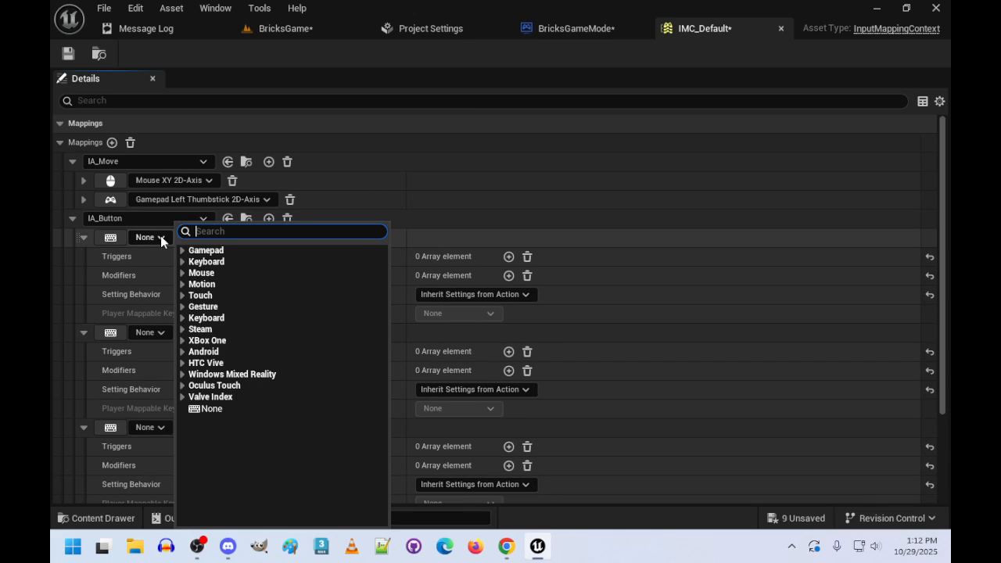
left_click(212, 273)
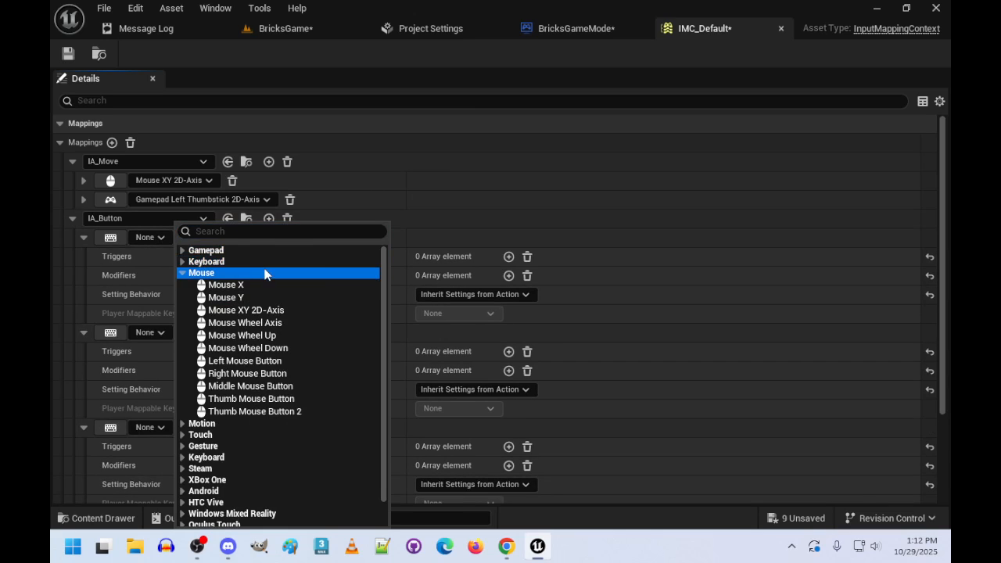
left_click(261, 363)
left_click(160, 332)
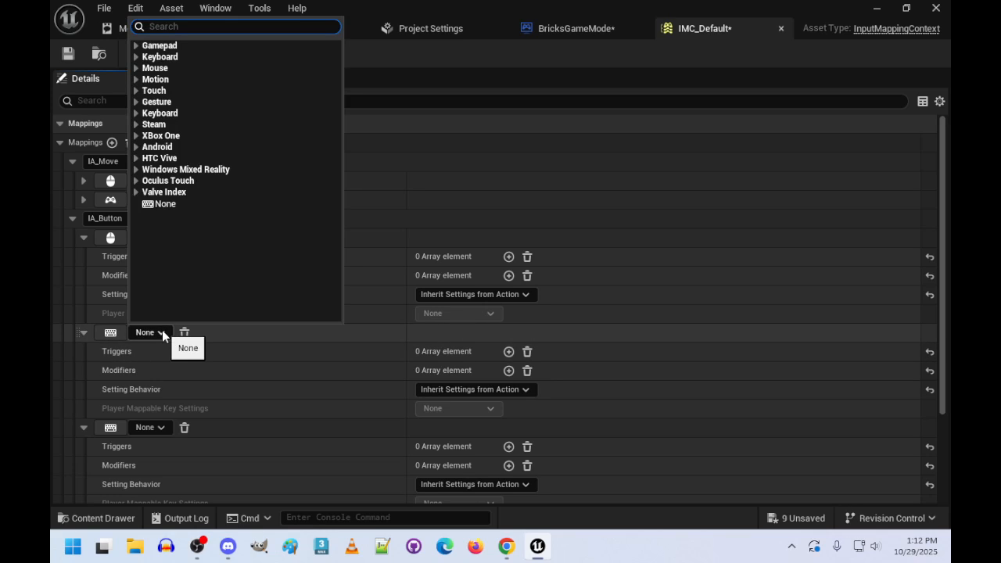
left_click(160, 57)
type("s")
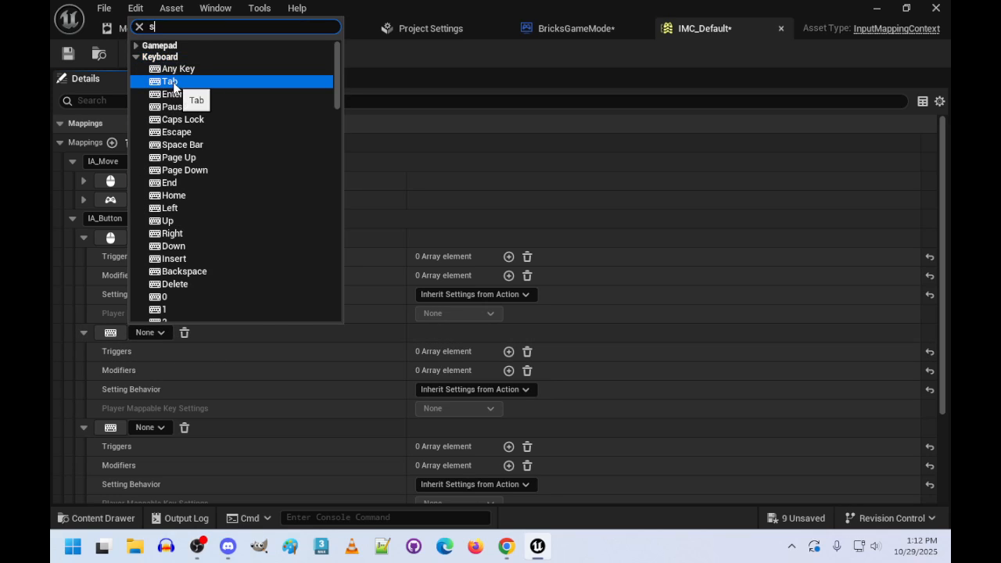
type("pace")
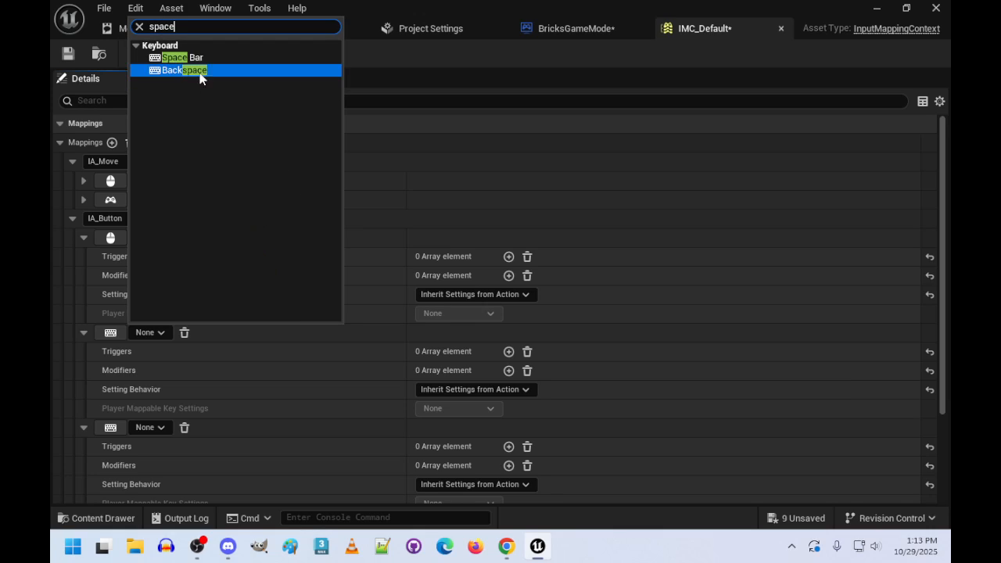
left_click(193, 58)
- Set the third IA_Button binding to Gamepad Face Button Bottom and collapse both action mappings
scroll(274, 375, "down", 1)
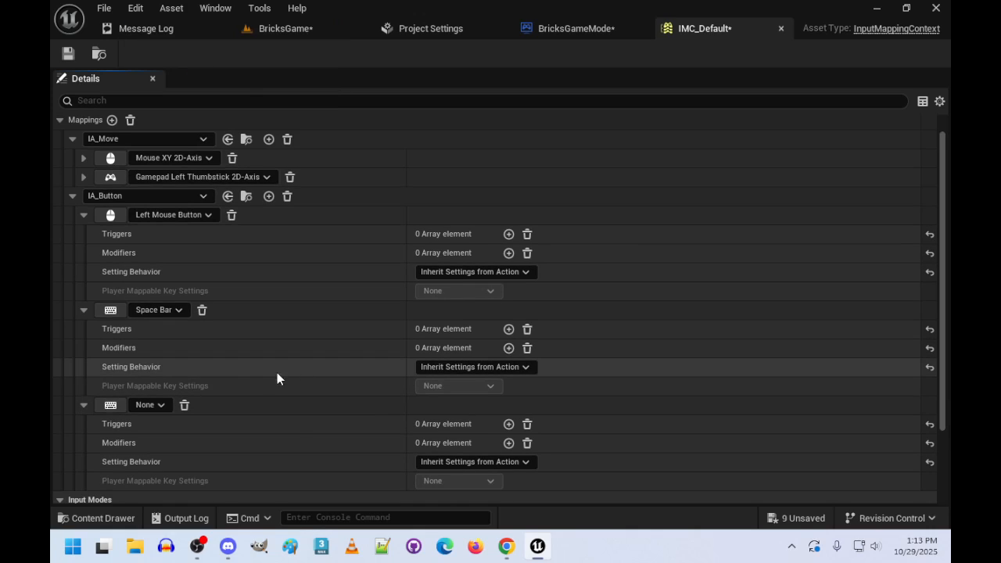
left_click(163, 405)
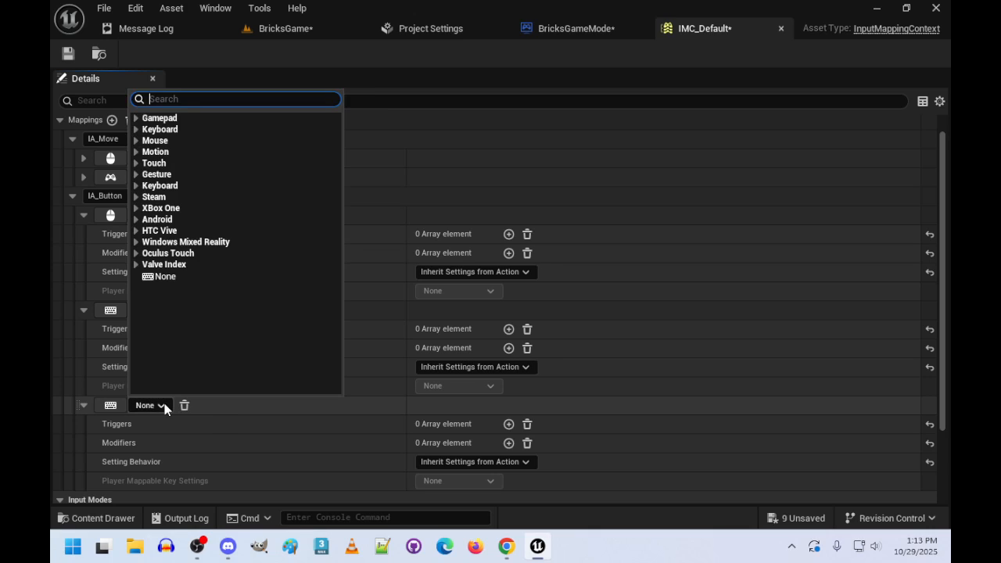
left_click(135, 118)
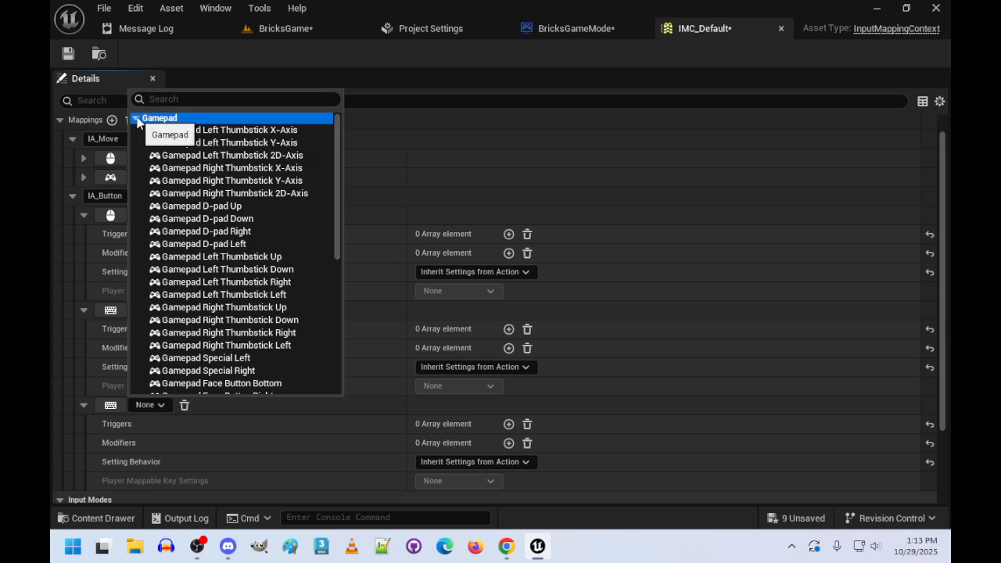
scroll(242, 266, "down", 3)
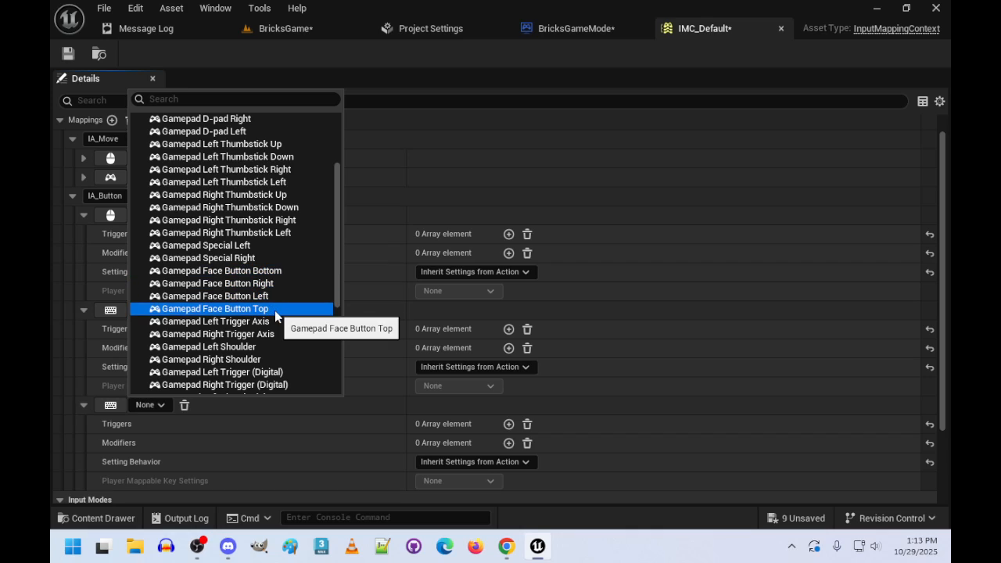
left_click(279, 271)
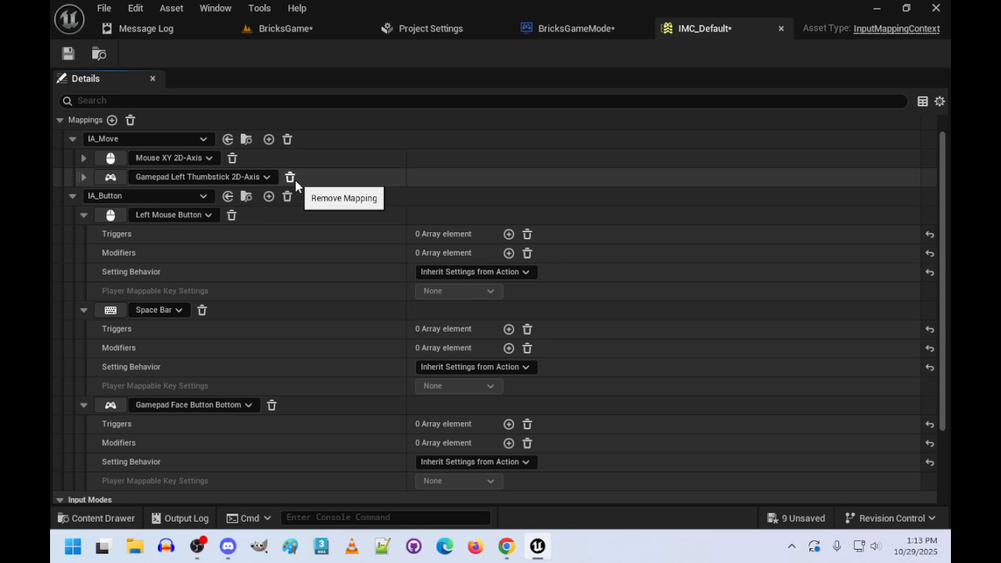
left_click(72, 139)
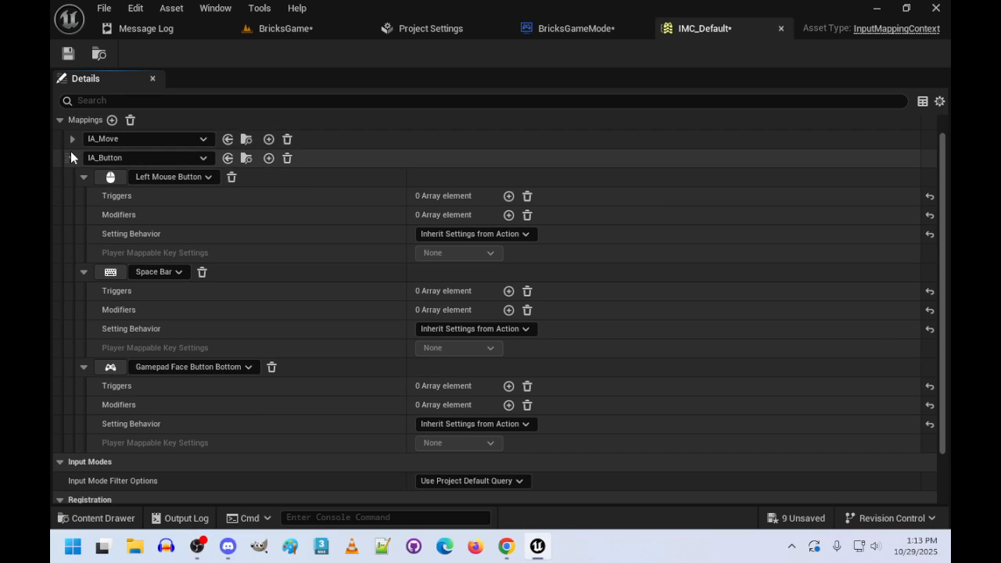
left_click(71, 156)
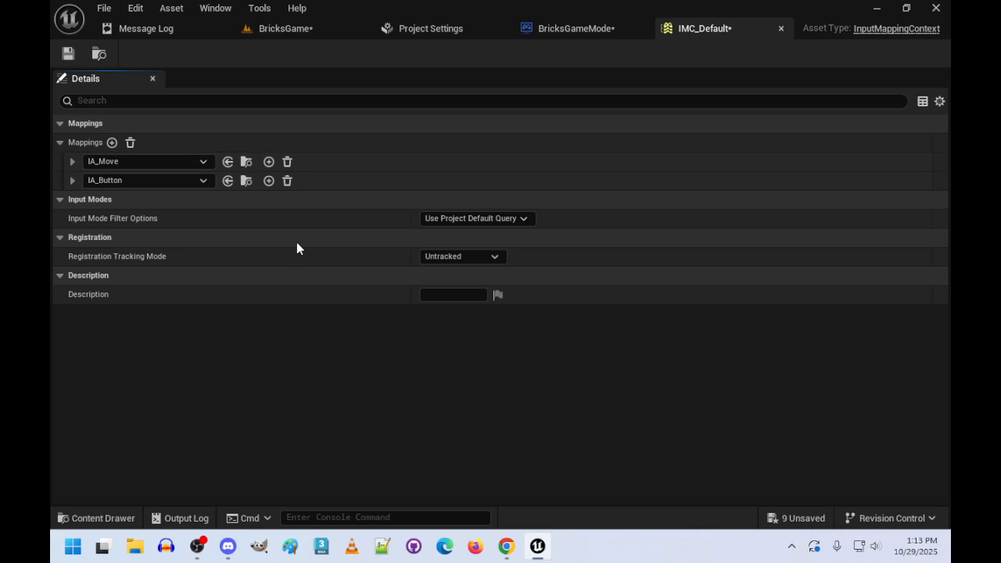
- Open the IA_Move input action and set its value type to Axis2D (Vector2D)
left_click(103, 518)
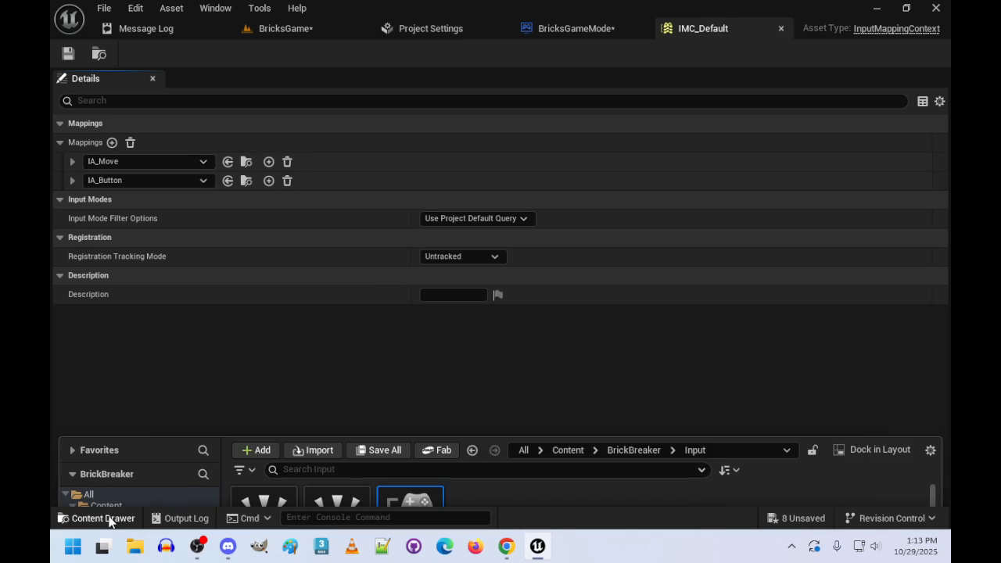
left_click(341, 423)
double_click(341, 424)
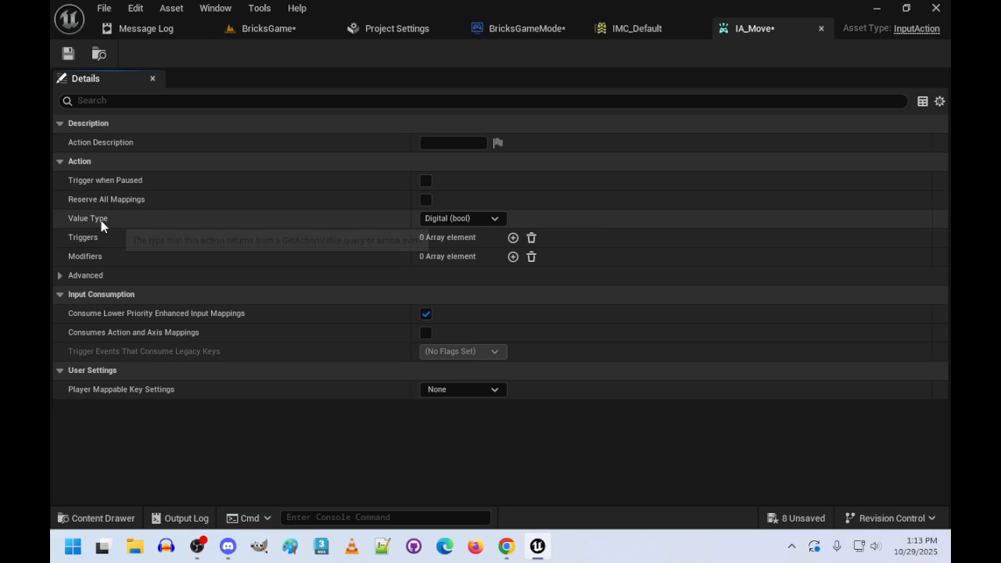
left_click(496, 221)
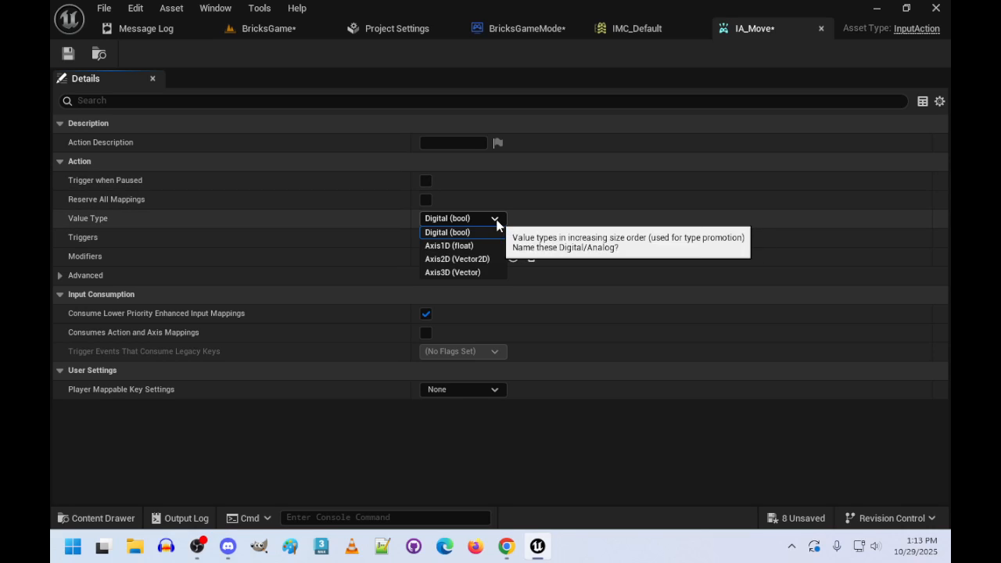
left_click(486, 262)
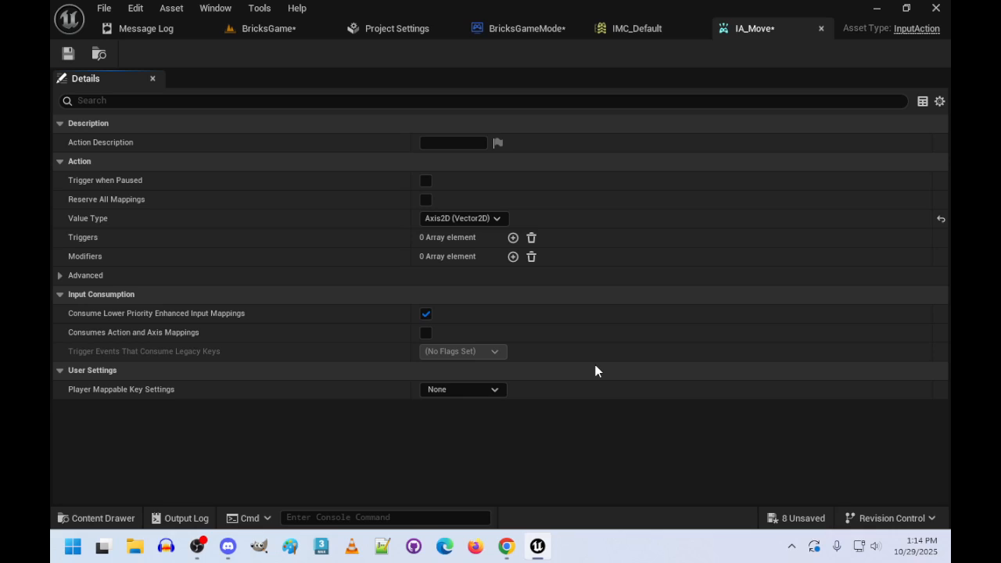
- Enter "Moves the Bat (the Player)" as IA_Move's action description, then save and close the asset
left_click(456, 141)
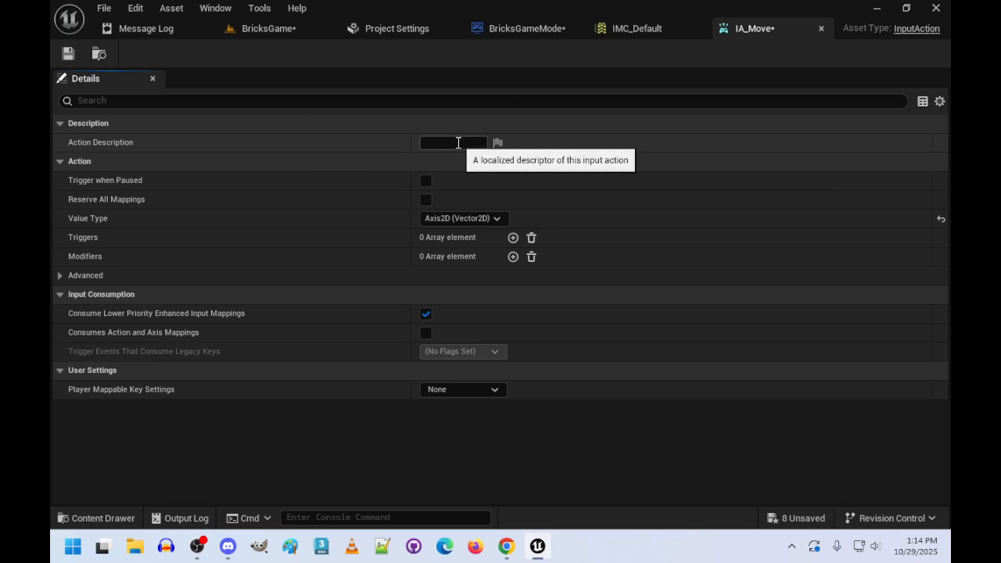
type("Moves")
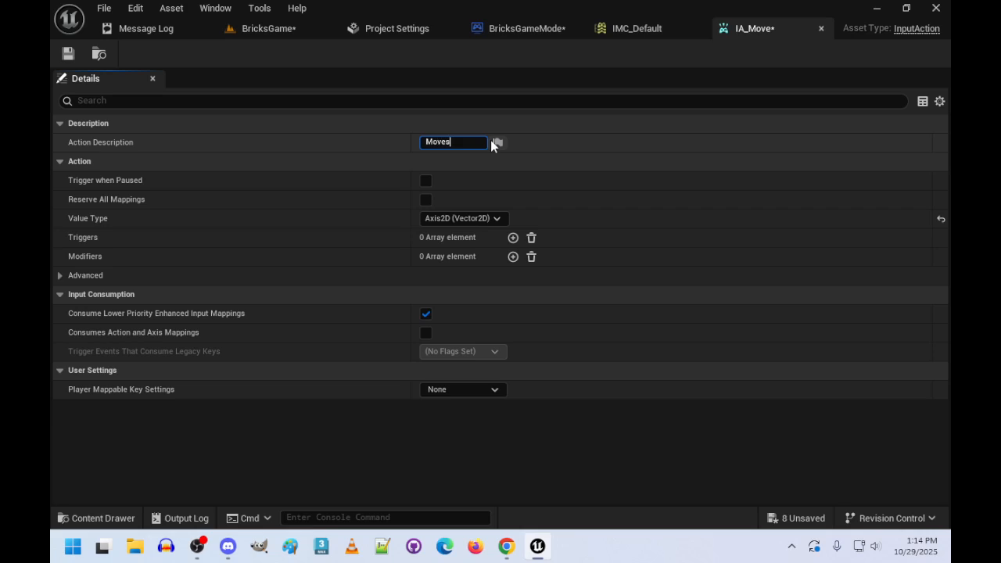
type(" the Bat (pla")
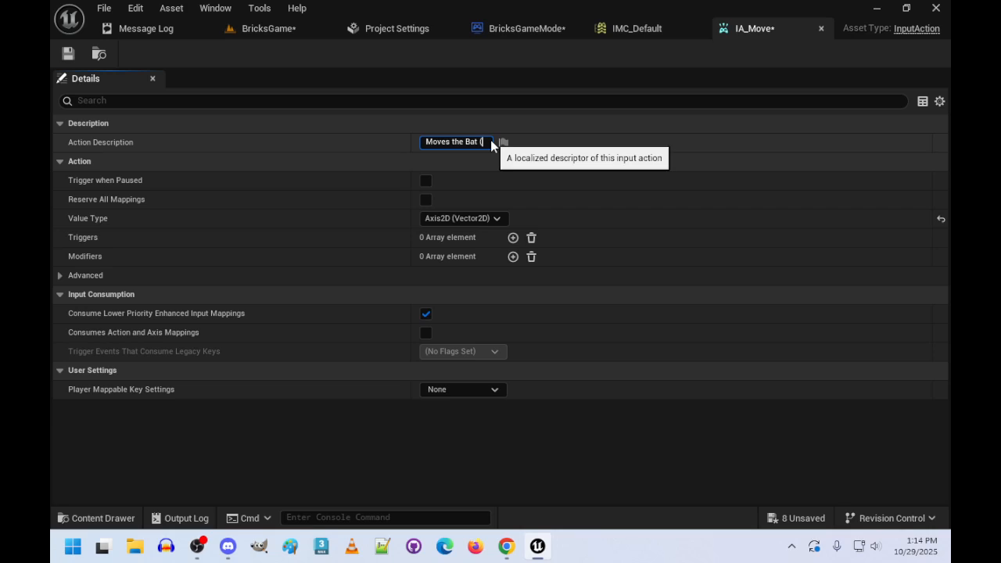
key("BackSpace")
key("BackSpace")
key("BackSpace")
type("the Player)")
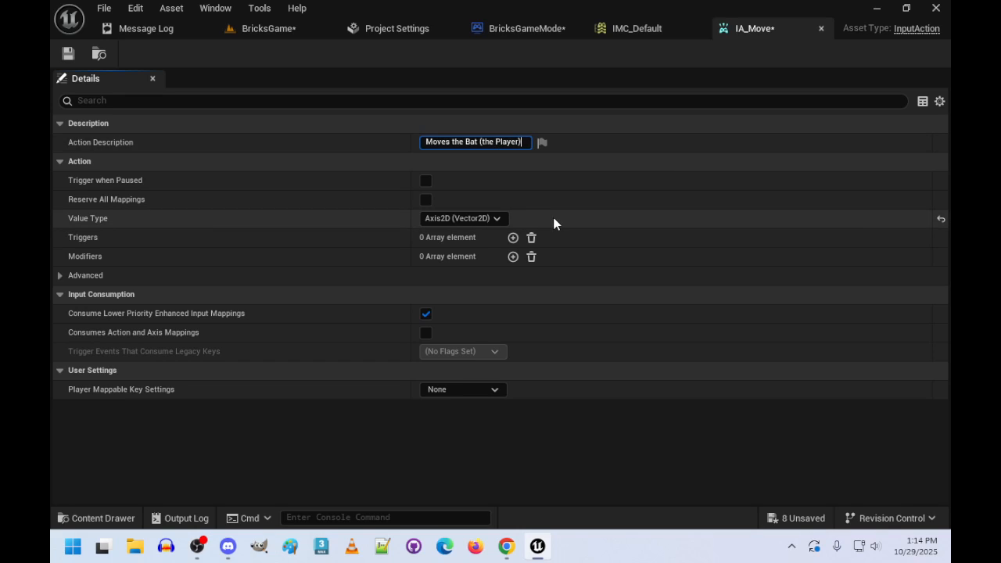
key("ctrl+s")
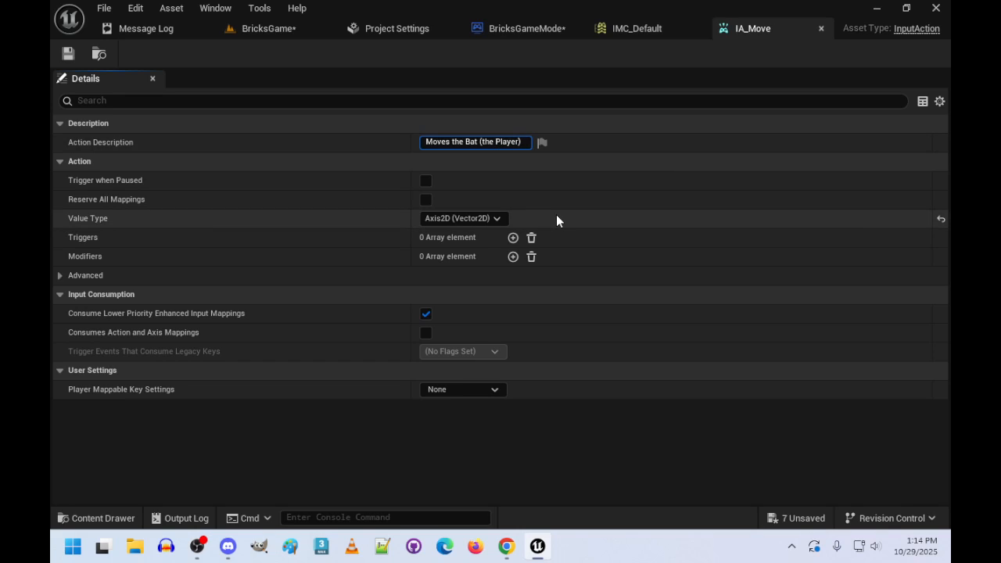
left_click(818, 27)
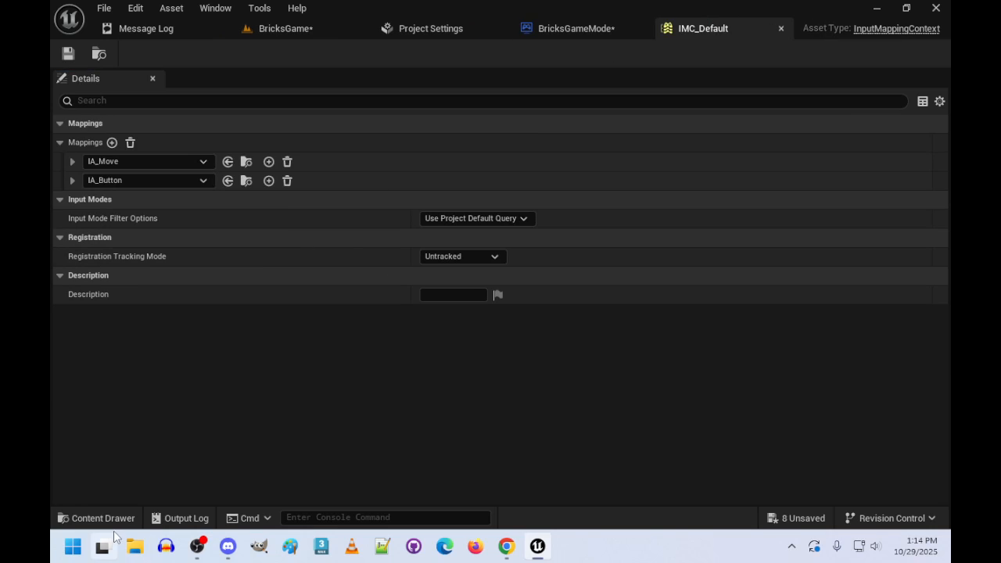
- Open IA_Button, enter "Player Hits Button" as its action description, then save and close the asset
left_click(78, 517)
left_click(270, 422)
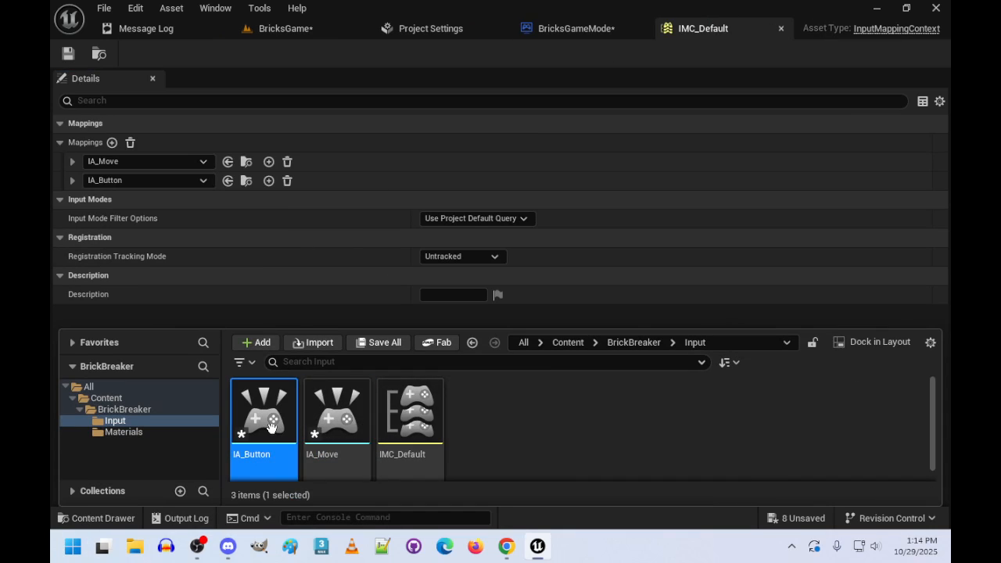
double_click(270, 423)
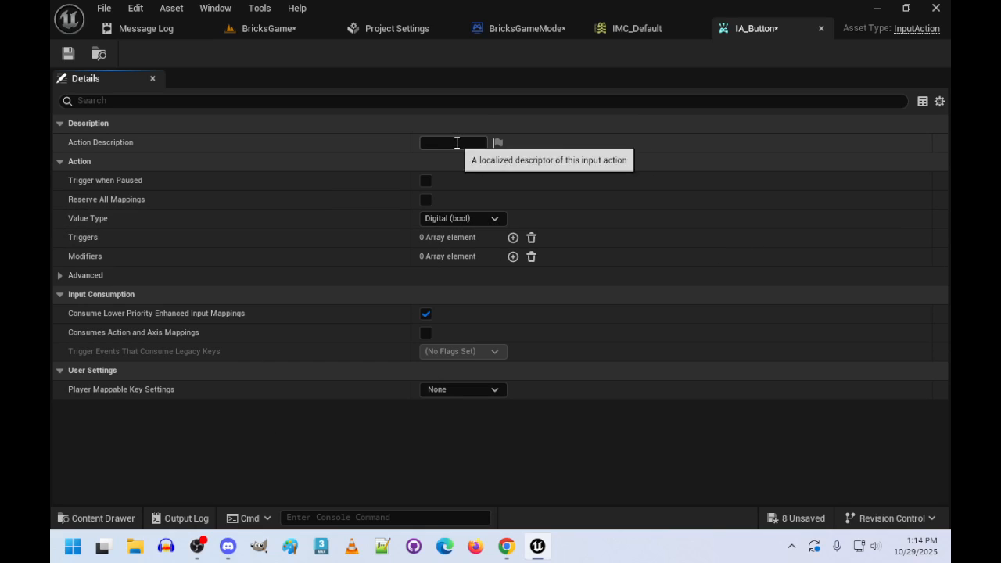
left_click(457, 142)
type("Player ")
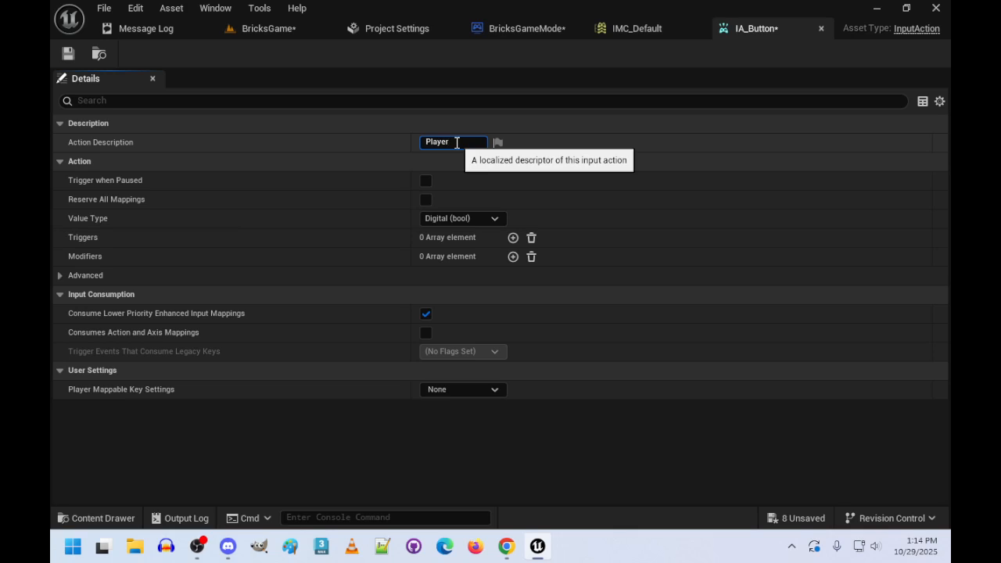
type("Hits Button")
left_click(640, 213)
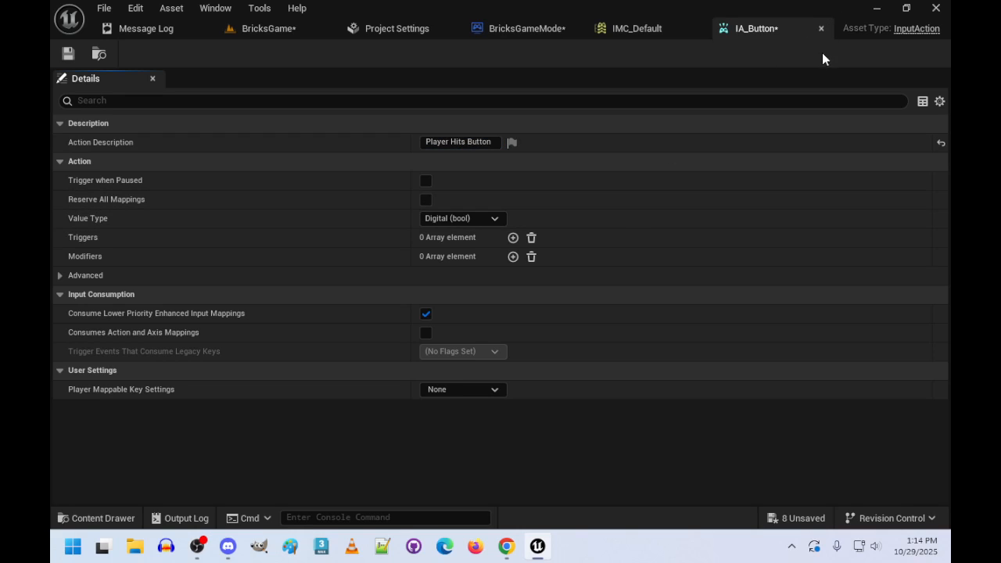
left_click(821, 28)
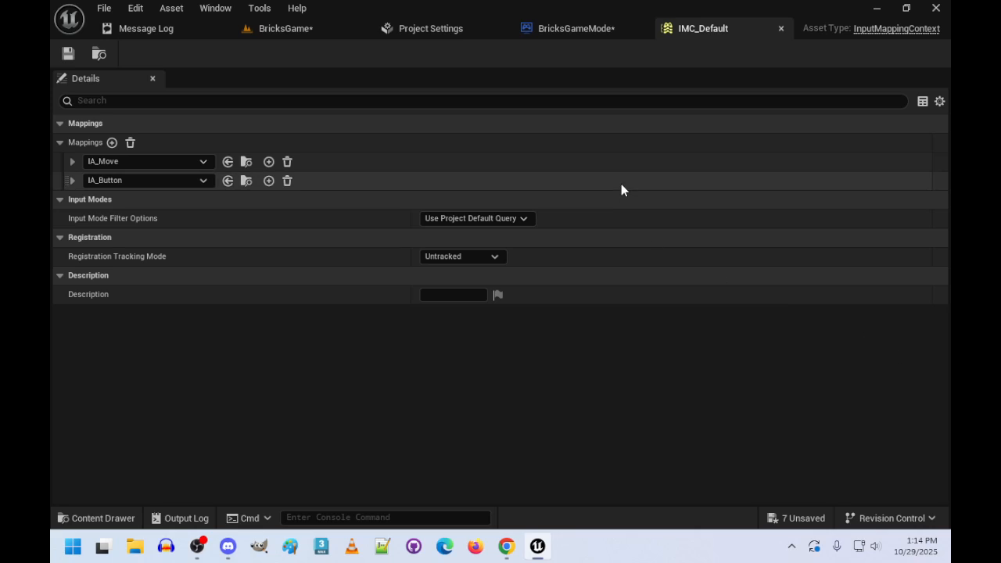
- Close IMC_Default, return to the BricksGame level and create a Pawn Blueprint class named bp_Bat in the Input folder
left_click(780, 28)
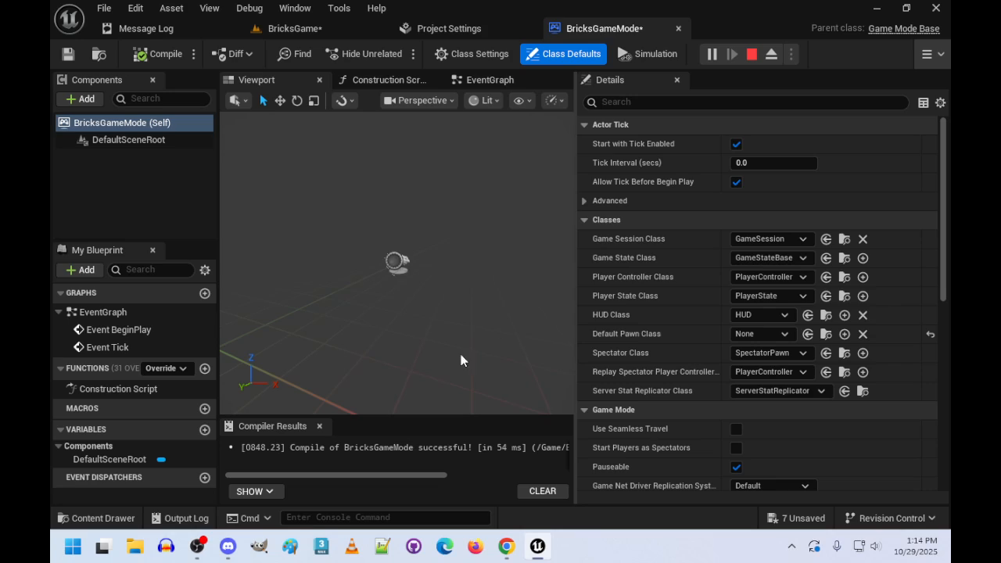
left_click(319, 25)
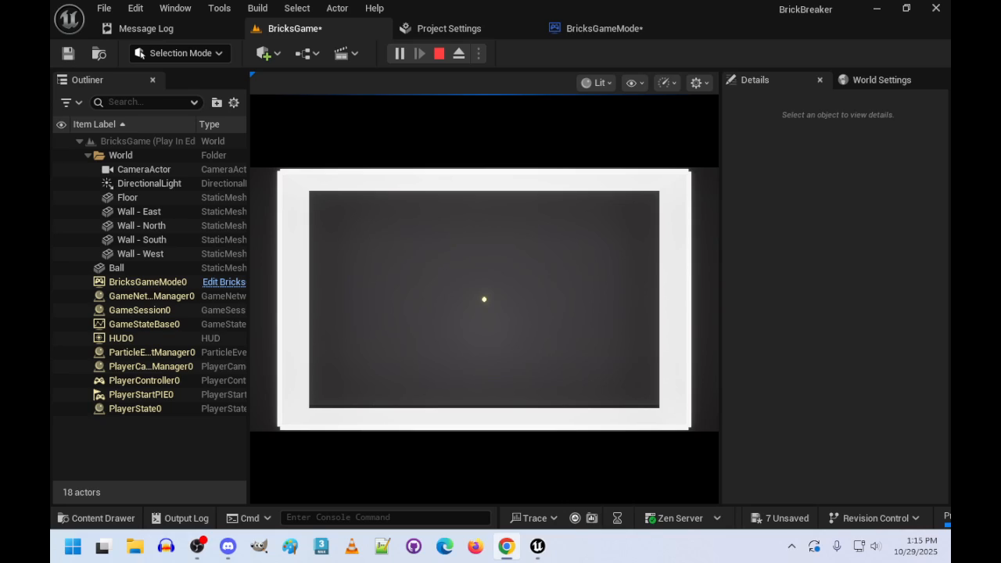
left_click(82, 518)
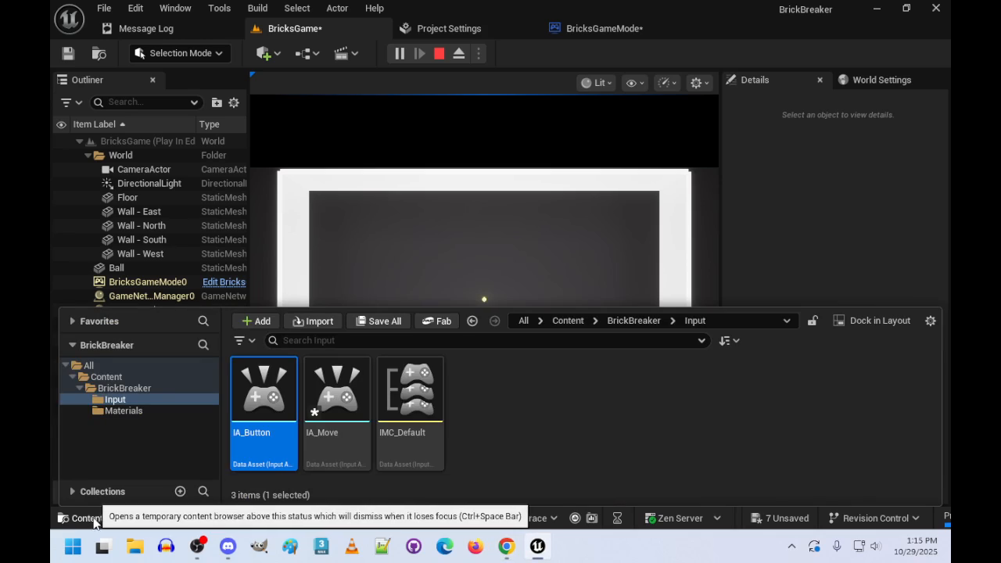
right_click(504, 415)
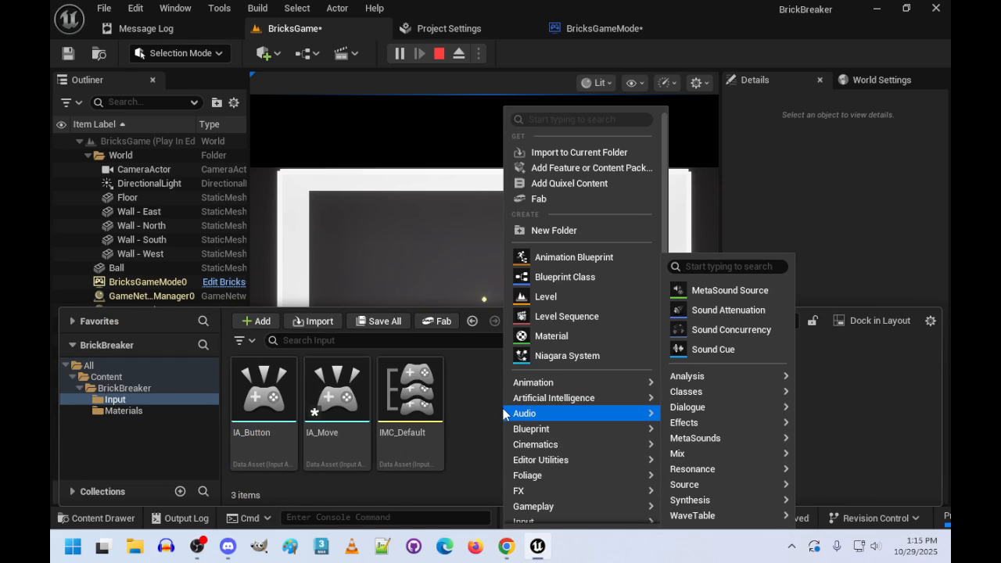
left_click(581, 283)
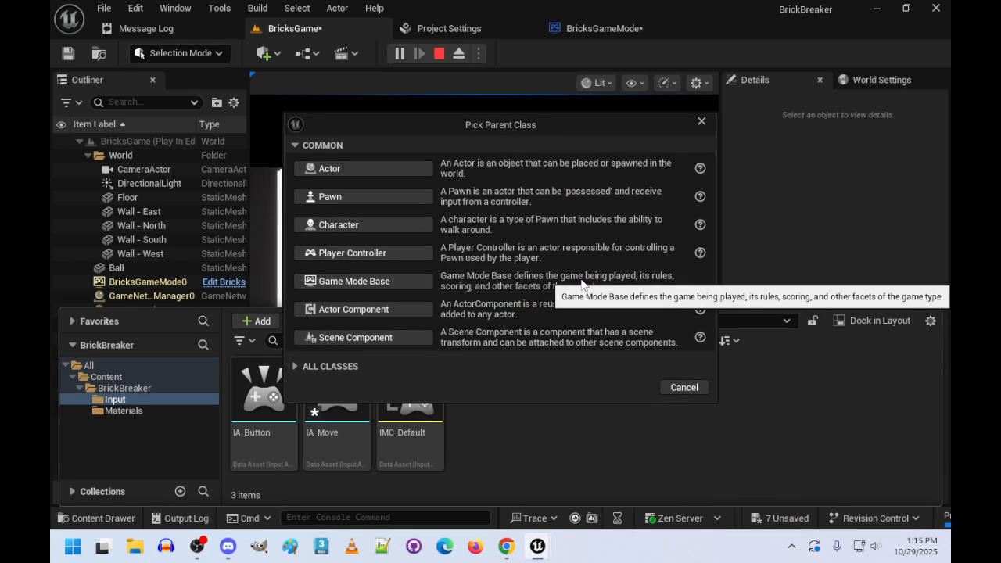
left_click(376, 198)
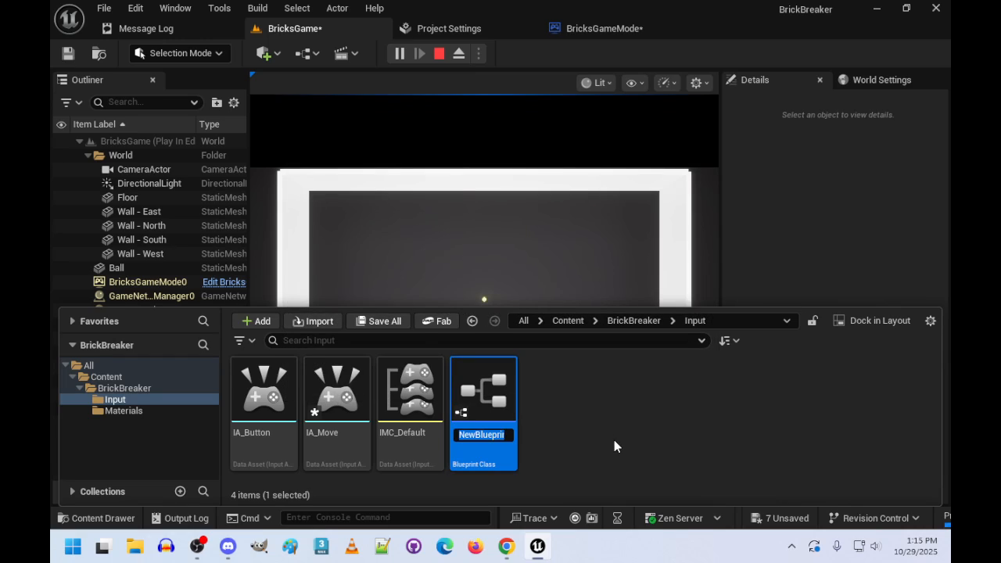
type("BP")
key("BackSpace")
key("BackSpace")
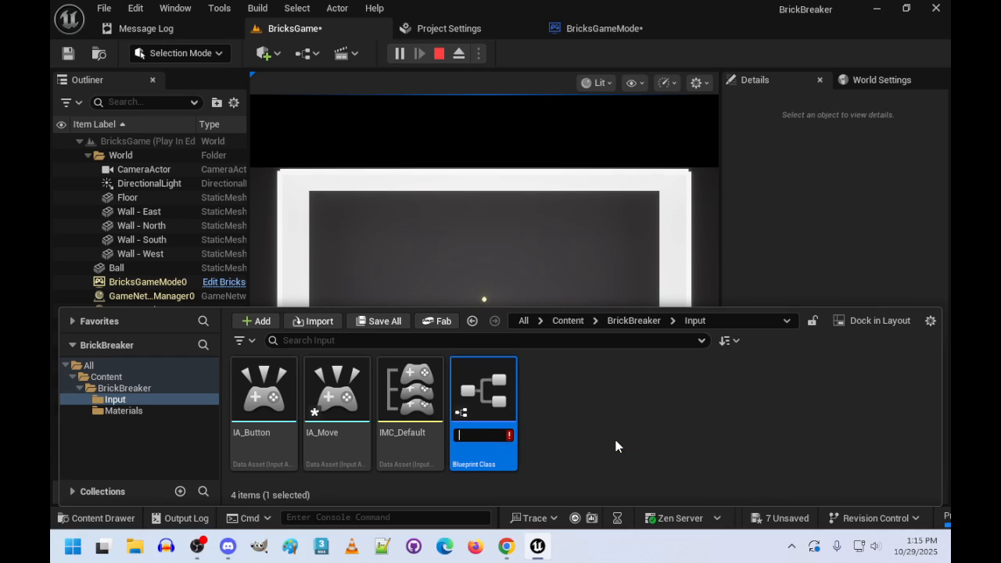
type("bp_Bat")
key("Return")
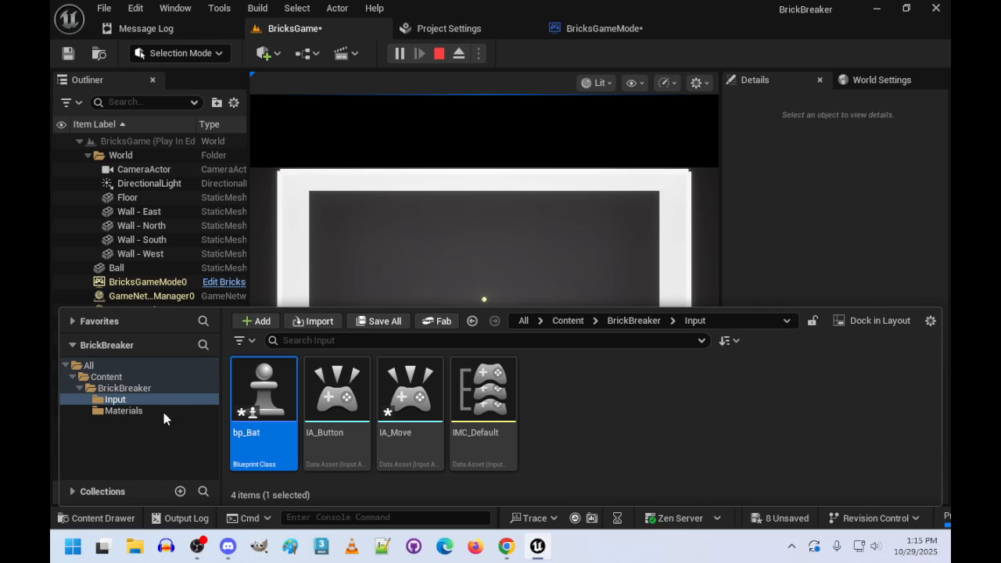
- Open the bp_Bat Blueprint and set Auto Possess Player to Player 0
double_click(257, 399)
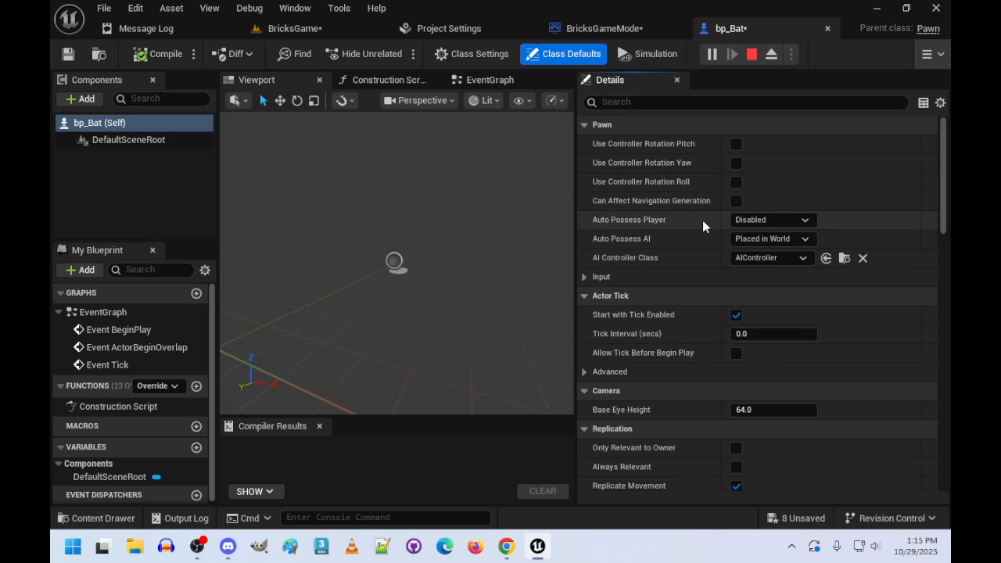
left_click(808, 220)
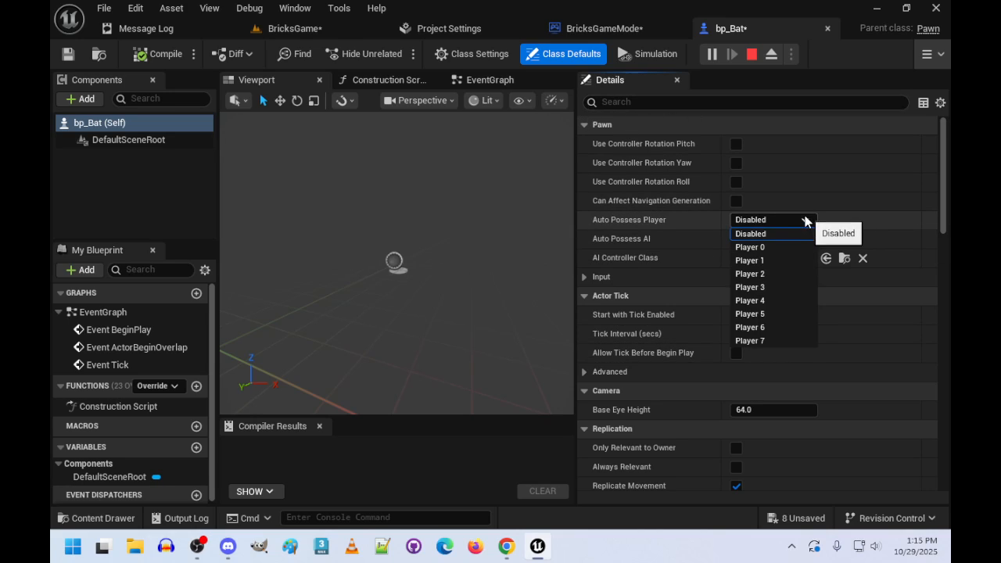
left_click(772, 248)
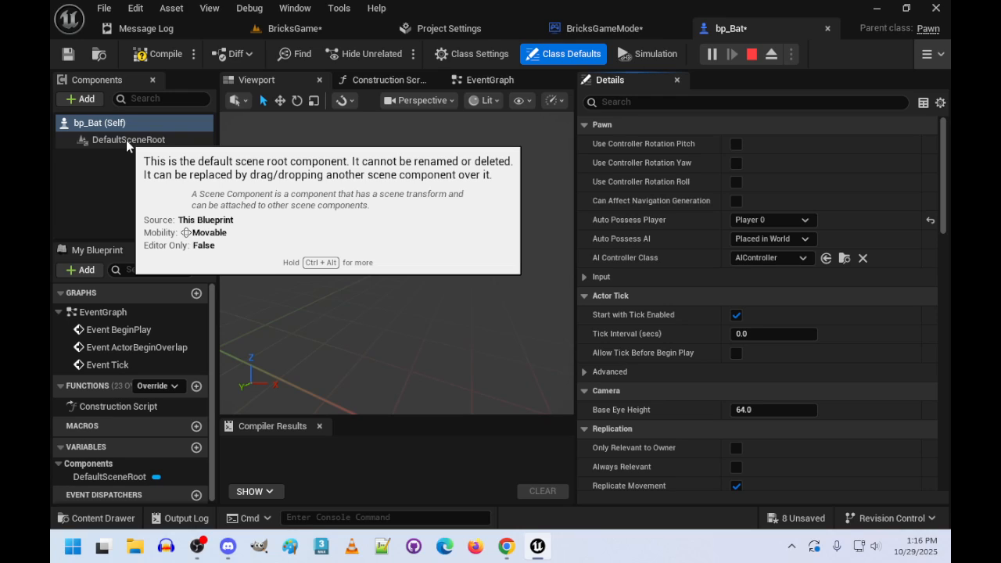
- Add a Scene component under DefaultSceneRoot in bp_Bat
left_click(126, 140)
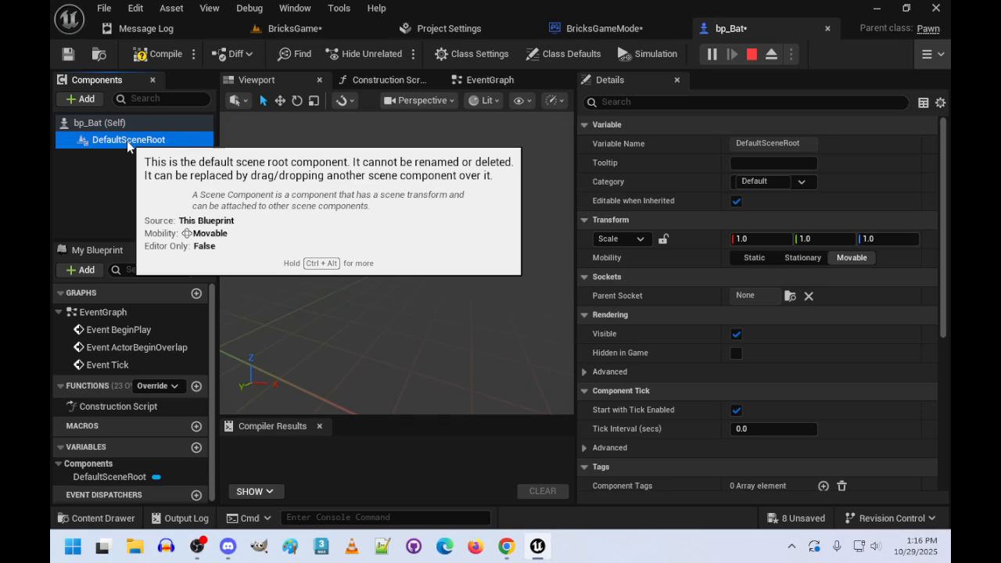
right_click(127, 141)
left_click(120, 142)
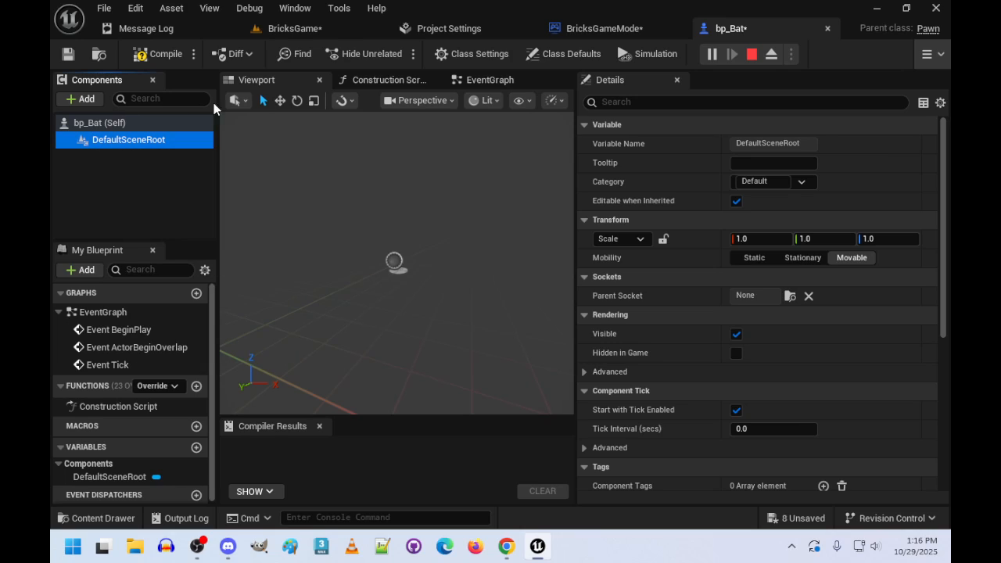
left_click(83, 100)
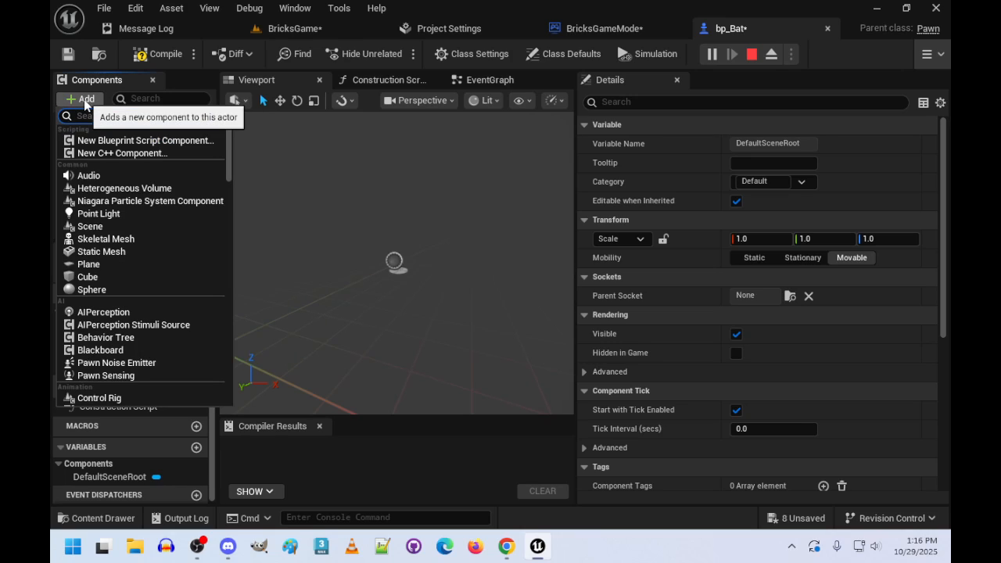
type("scene")
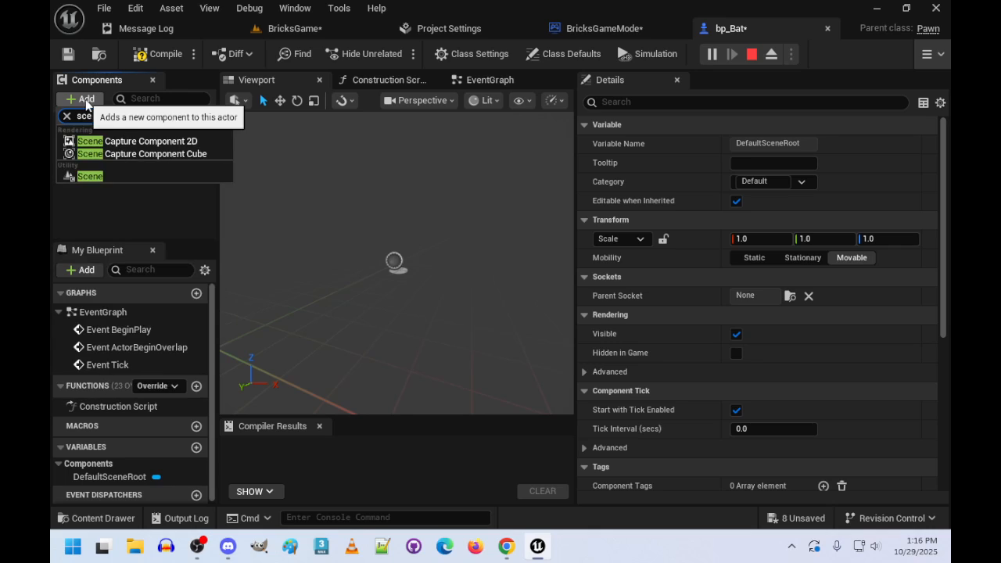
left_click(92, 178)
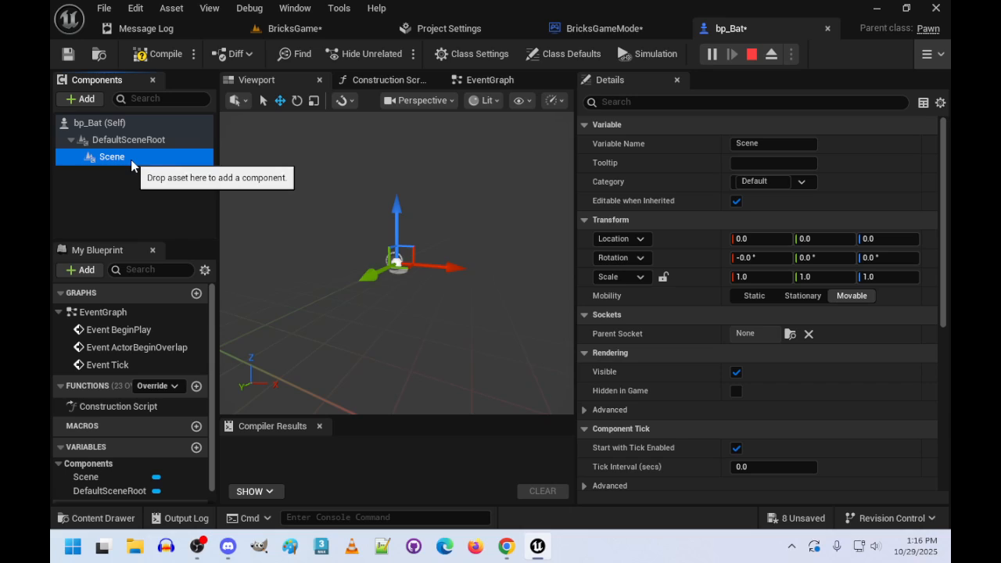
- Rename the new Scene component to Bat_Root
right_click(130, 160)
left_click(83, 190)
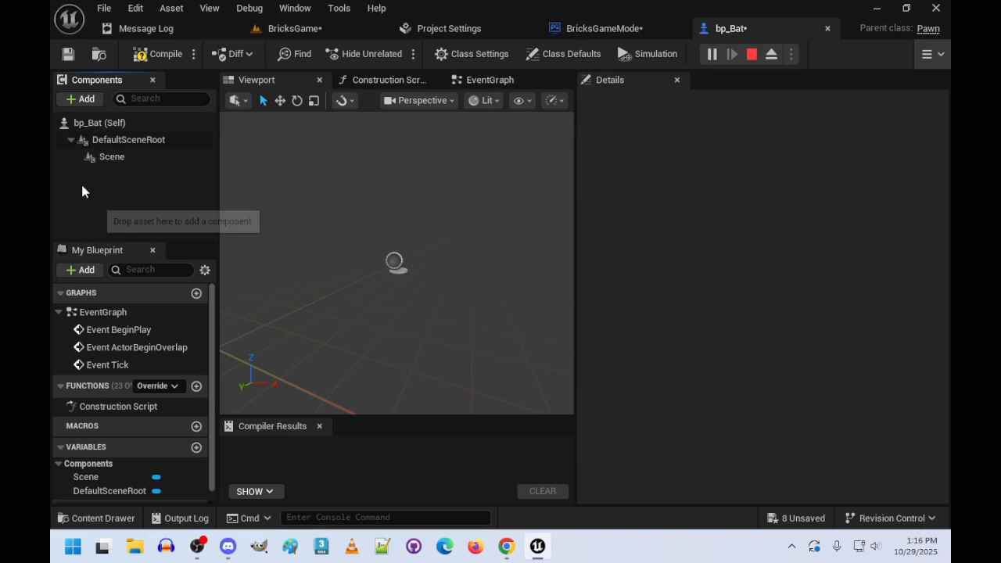
left_click(110, 158)
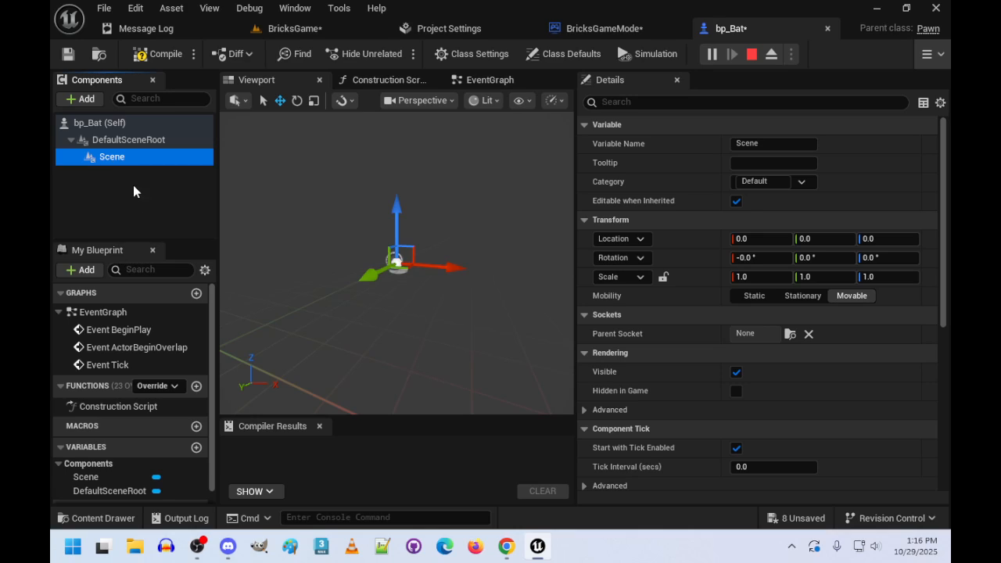
left_click(774, 148)
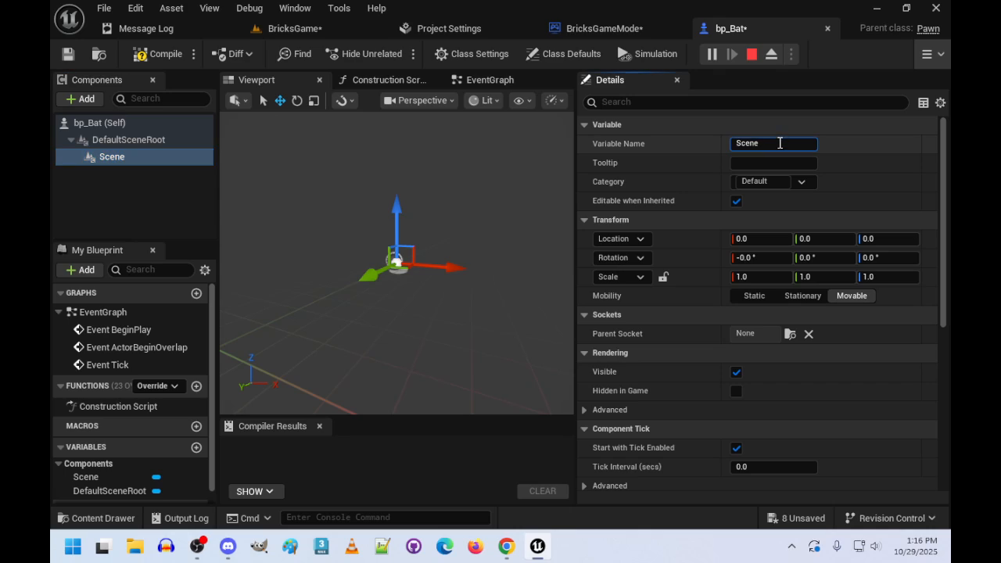
key("ctrl+a")
type("Bat_Ro")
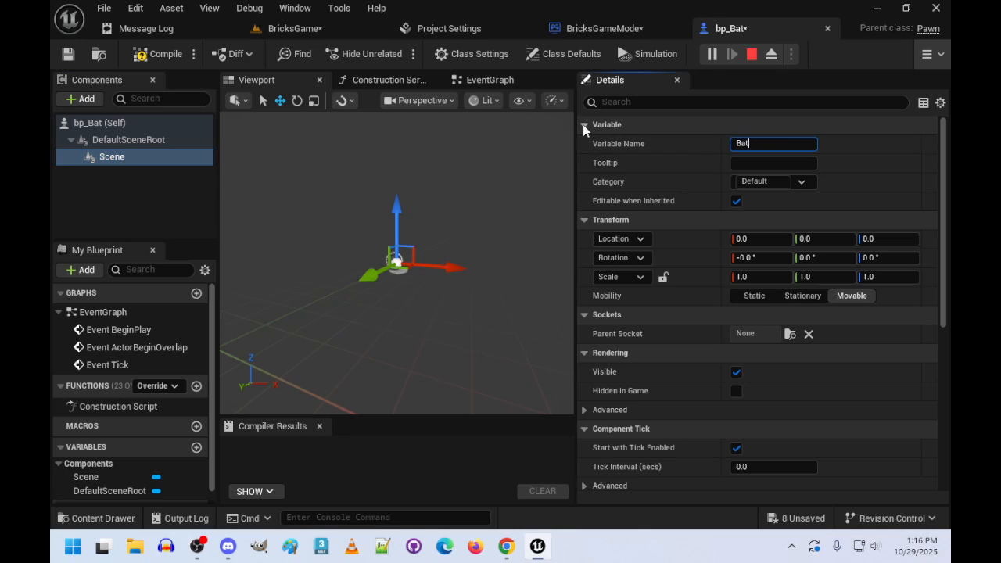
key("Return")
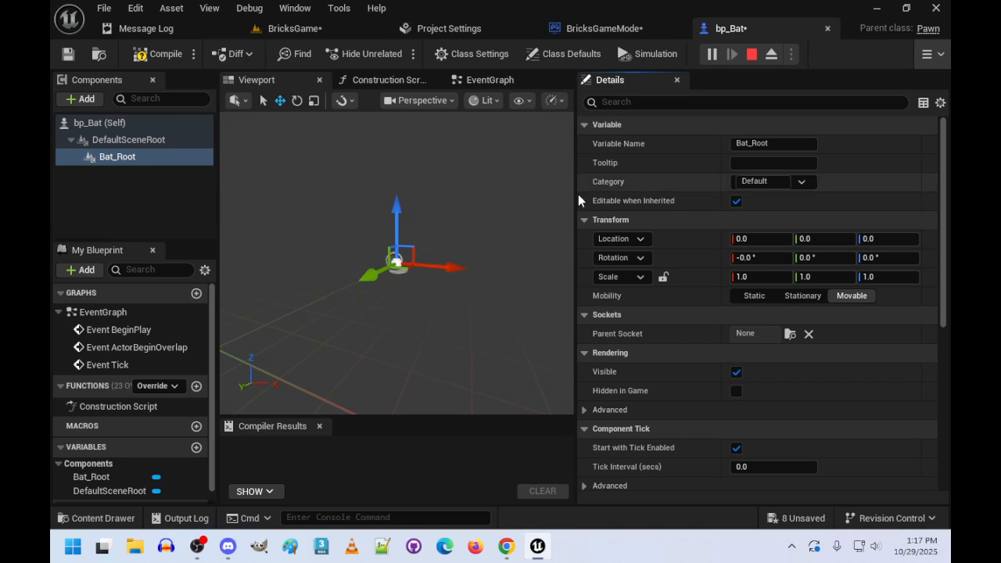
- Add a Cube component as a child of Bat_Root
right_click(125, 160)
left_click(125, 160)
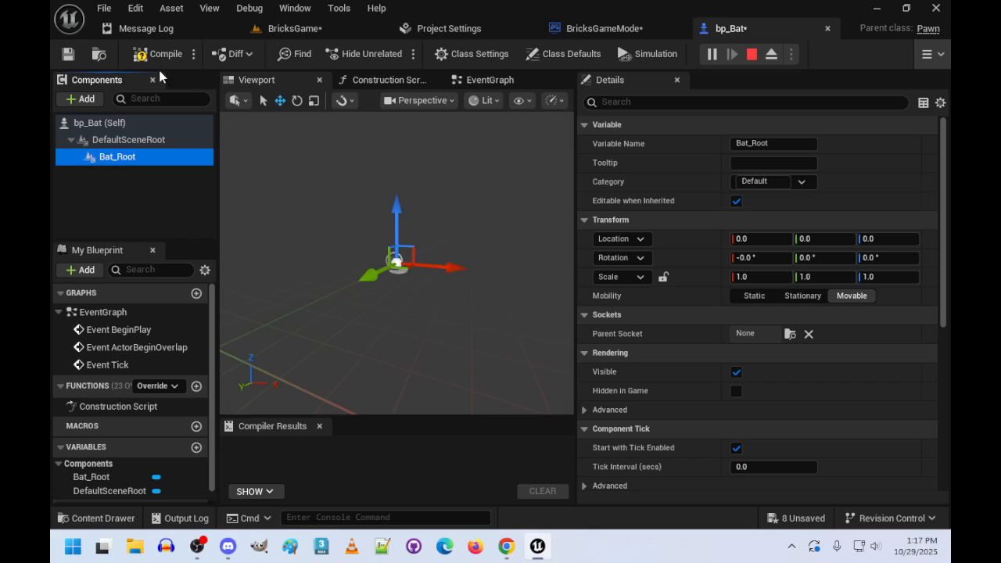
left_click(86, 100)
type("cube")
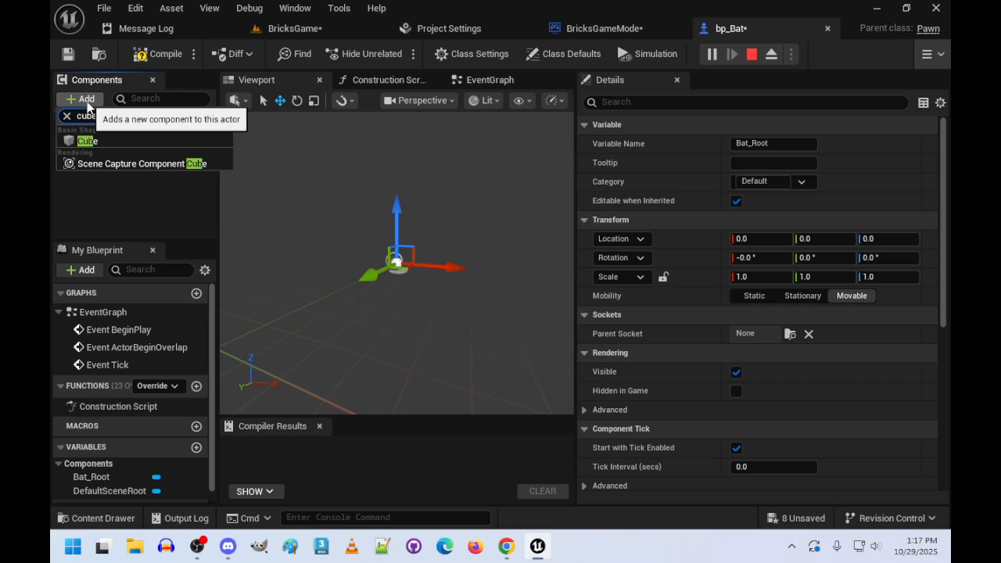
key("Return")
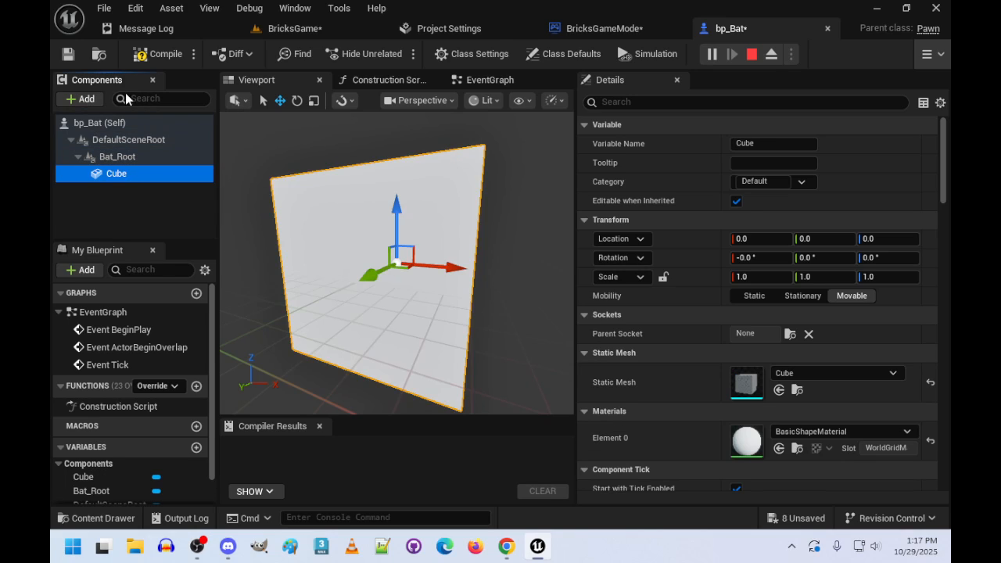
- Add a Box Collision component as a child of the Cube
left_click(84, 99)
type("collis")
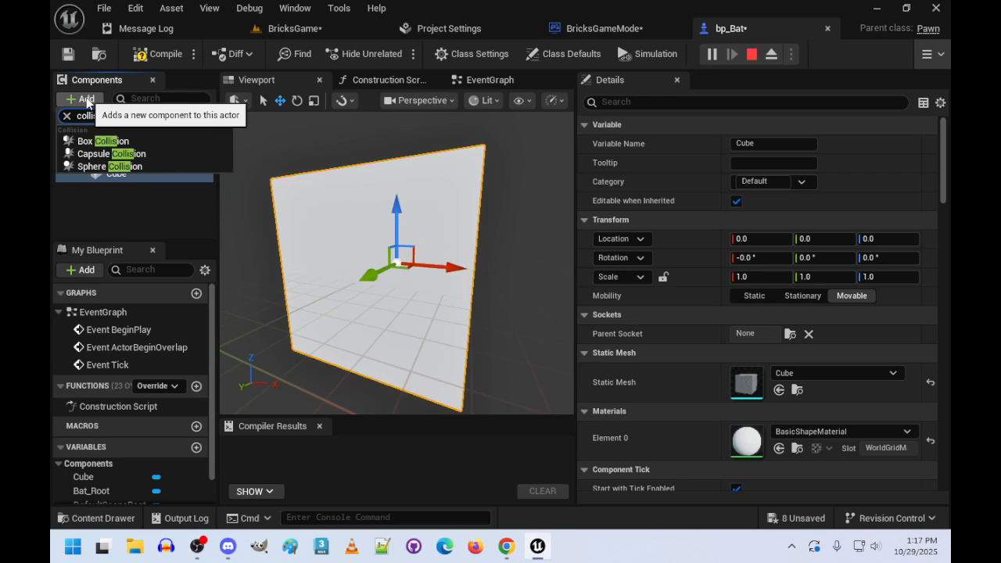
left_click(86, 141)
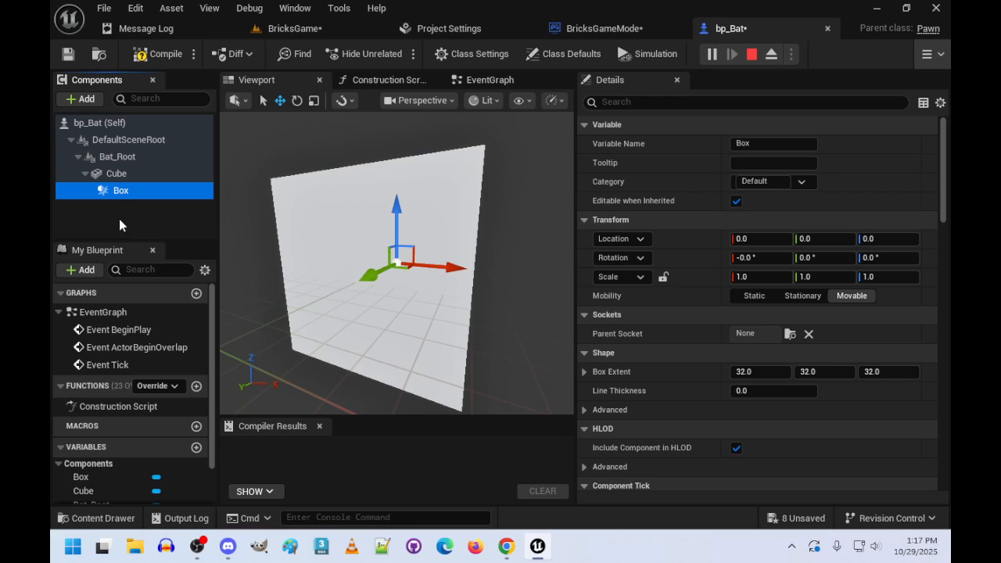
- Rename the Cube component under Bat_Root to "Bat Model"
left_click(119, 160)
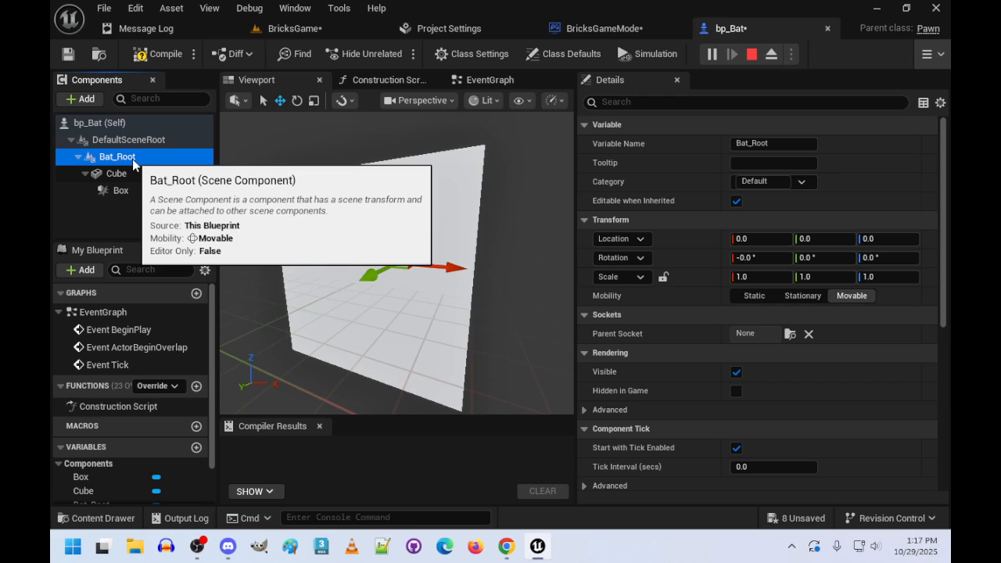
left_click(117, 174)
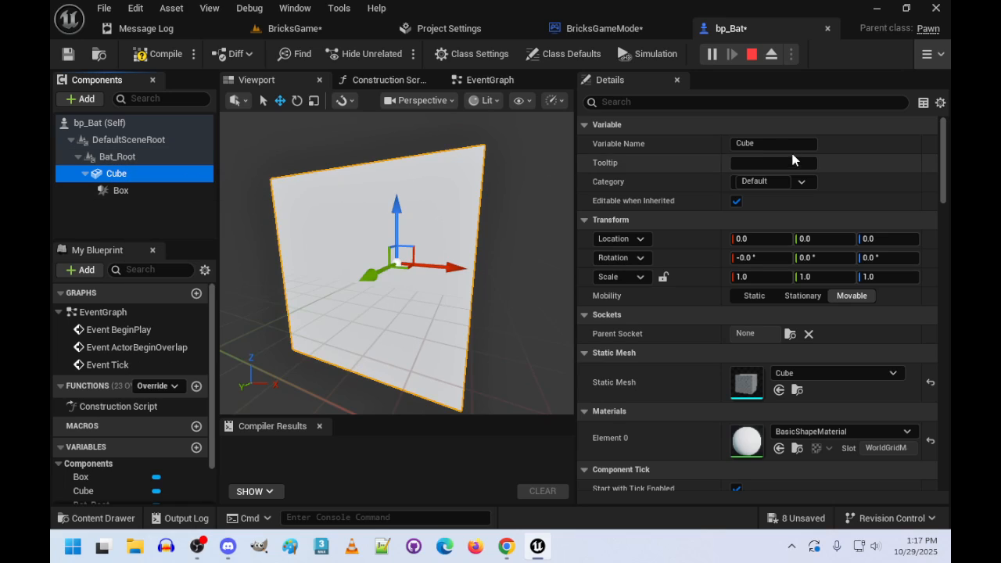
left_click(767, 145)
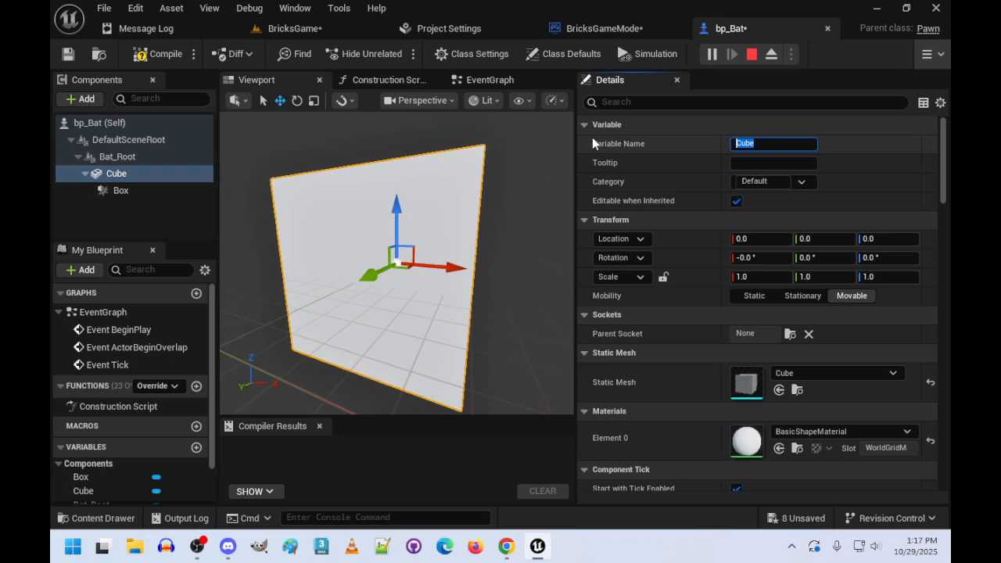
type("SM_BAT")
key("BackSpace")
key("BackSpace")
key("BackSpace")
key("BackSpace")
key("BackSpace")
type("Bat Model")
key("Return")
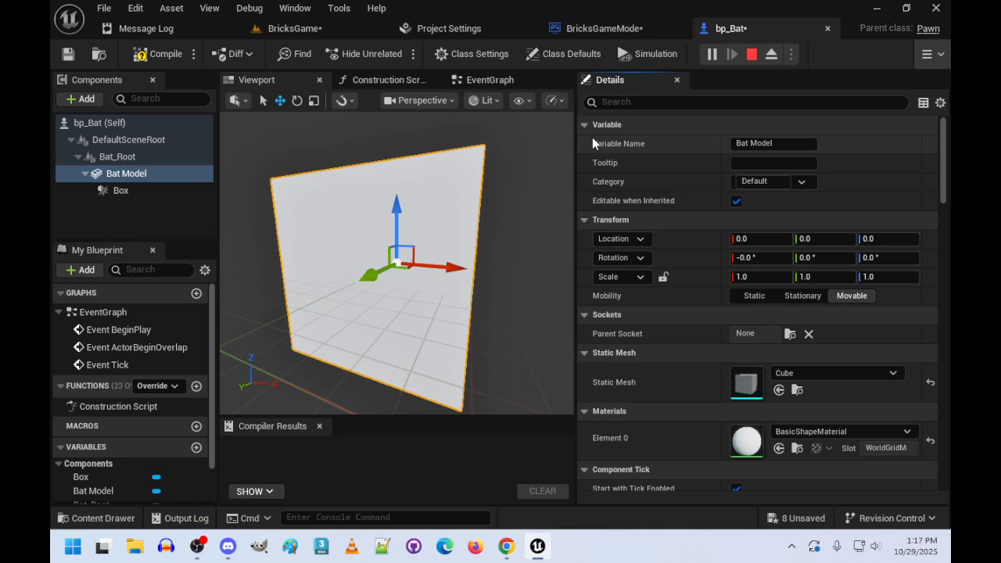
- Rename the Box component under Bat Model to "Collision"
left_click(149, 196)
left_click(771, 143)
type("C")
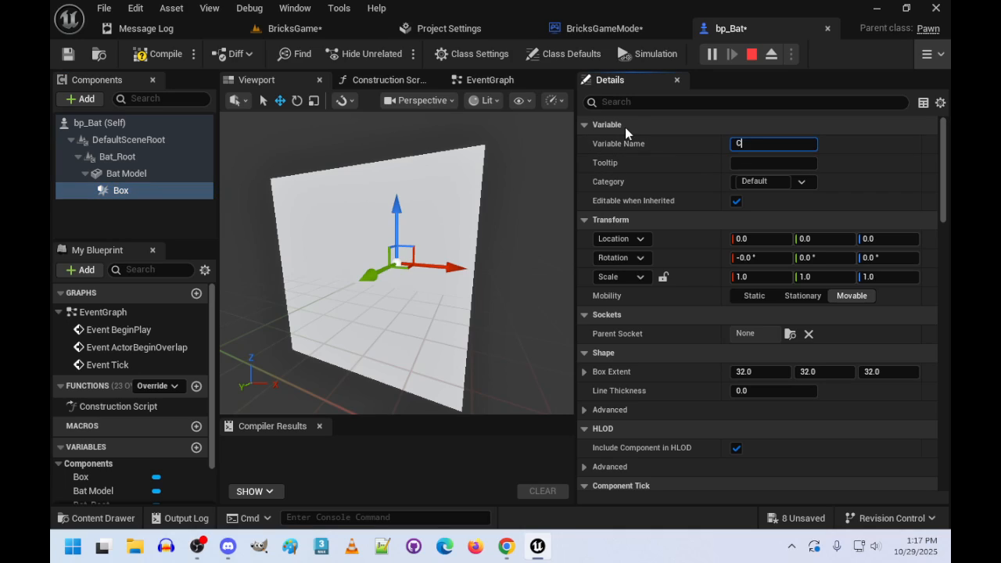
type("ollision")
key("Return")
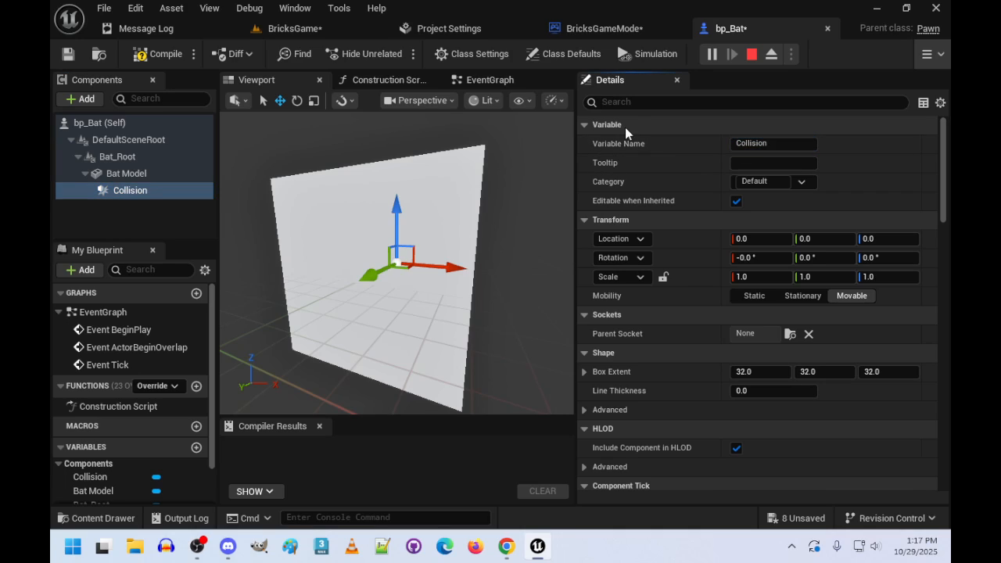
- Set the Collision component's Box Extent to 50 in X, Y and Z
left_click(767, 372)
type("50")
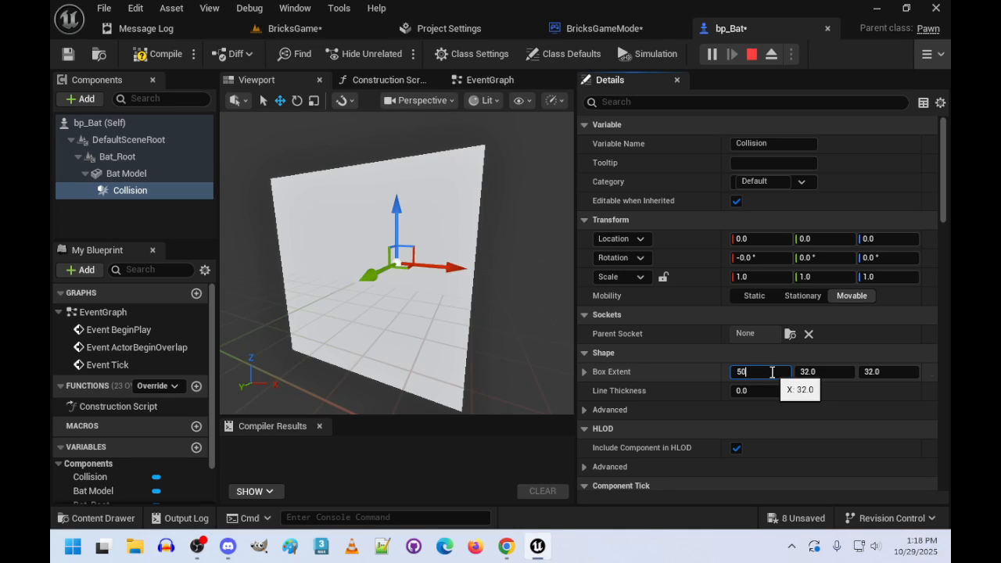
key("Tab")
type("50")
key("Tab")
type("5")
key("Tab")
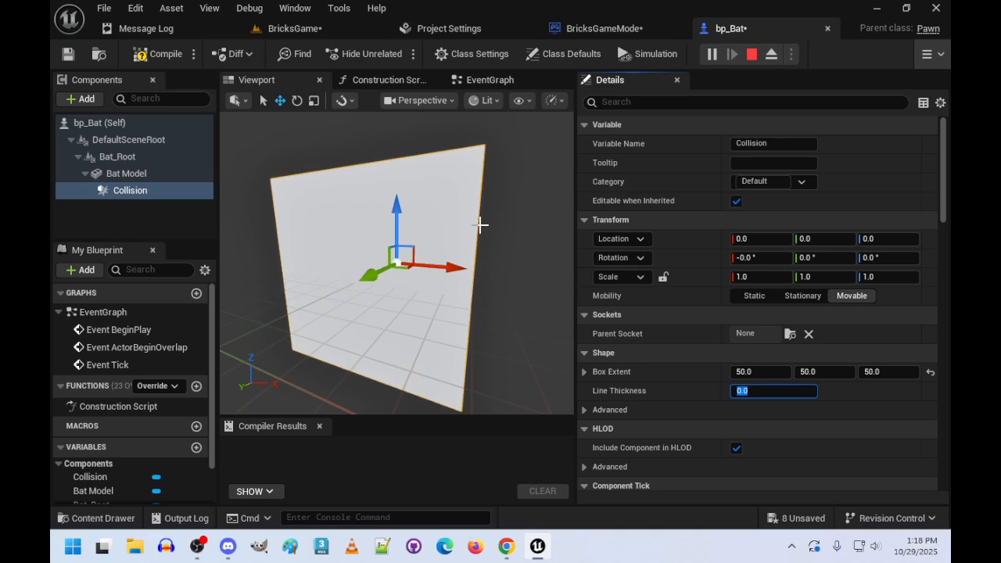
- Create a new material named m_Bat in the BrickBreaker Materials folder
left_click(126, 173)
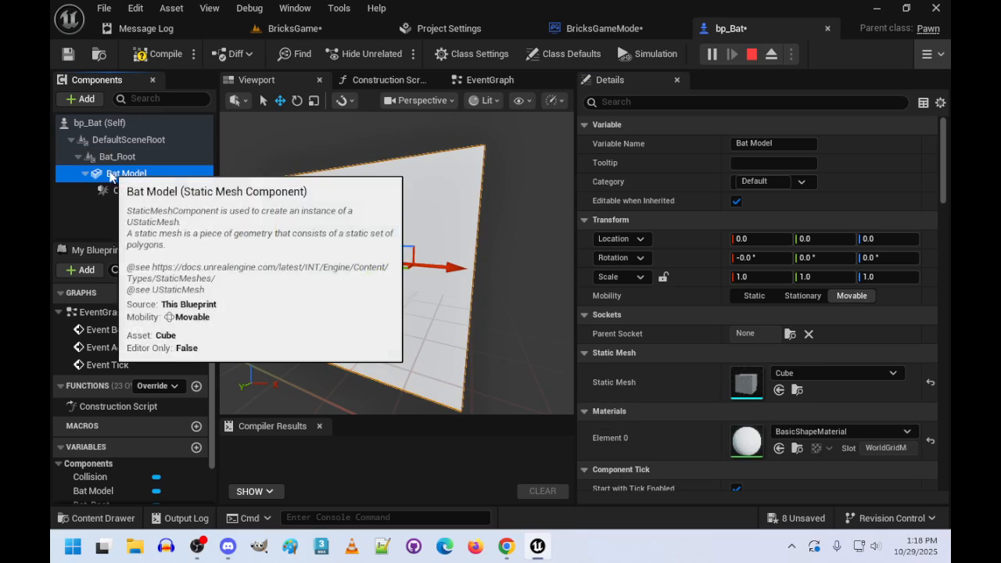
left_click(830, 432)
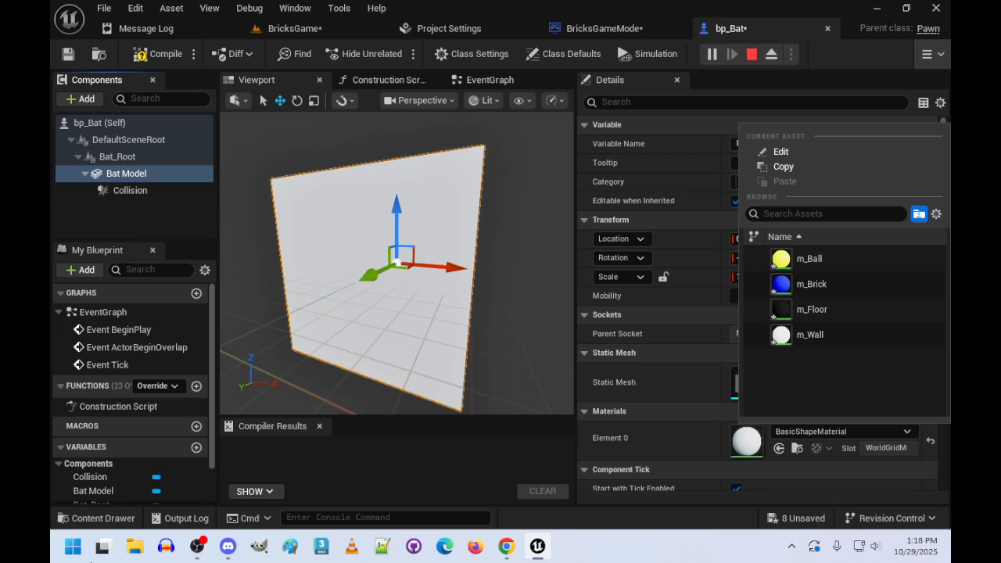
left_click(85, 518)
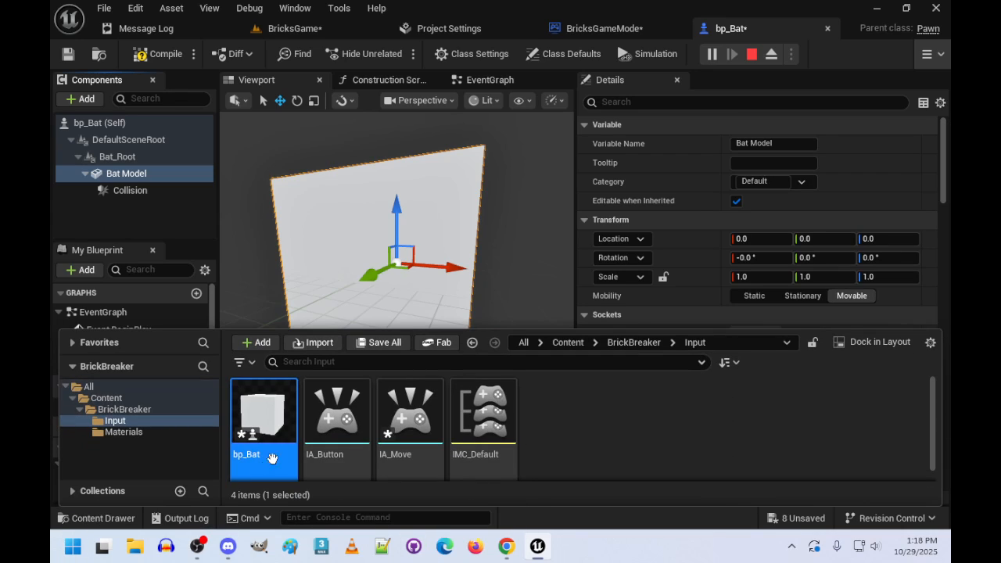
left_click(97, 520)
left_click(99, 520)
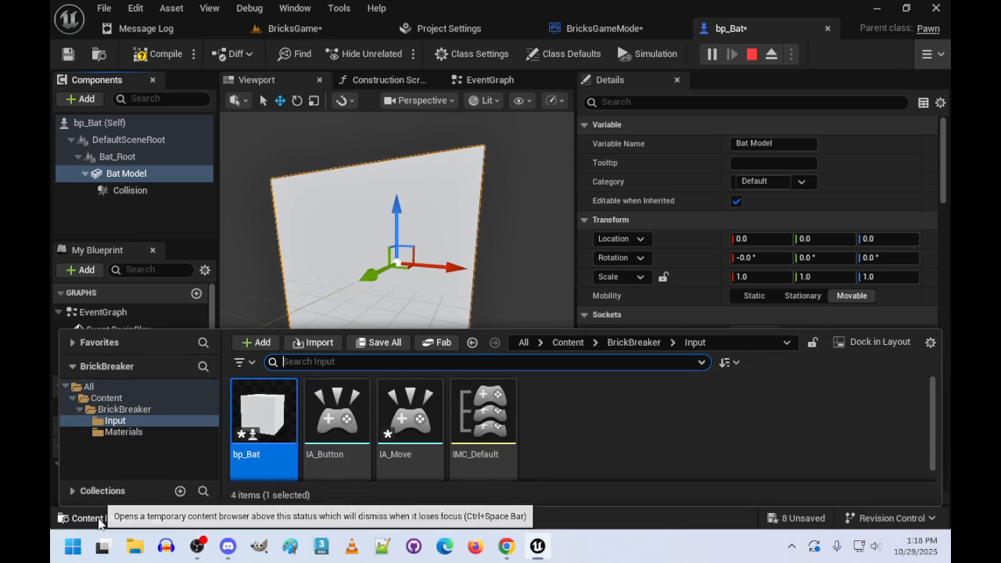
left_click(116, 433)
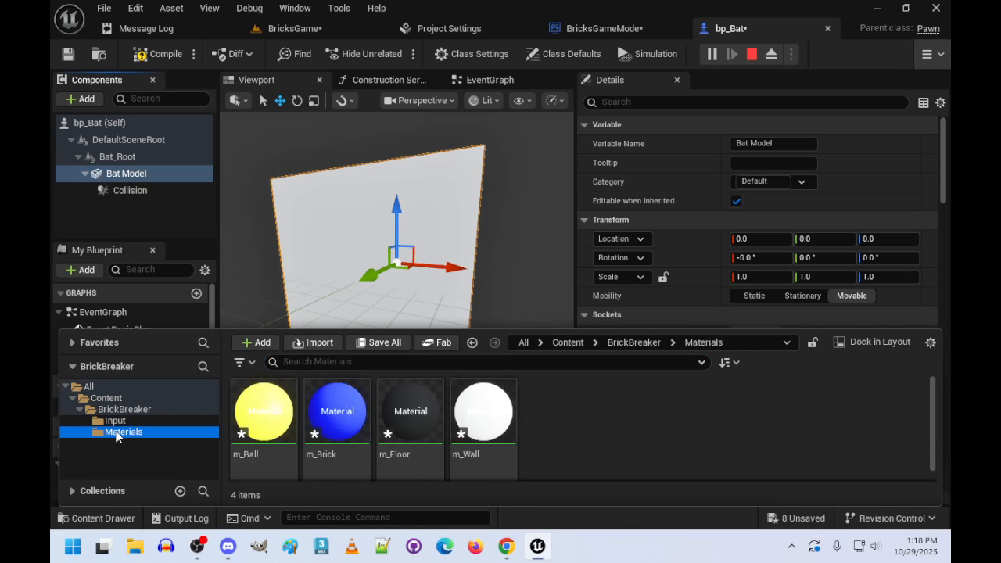
right_click(575, 430)
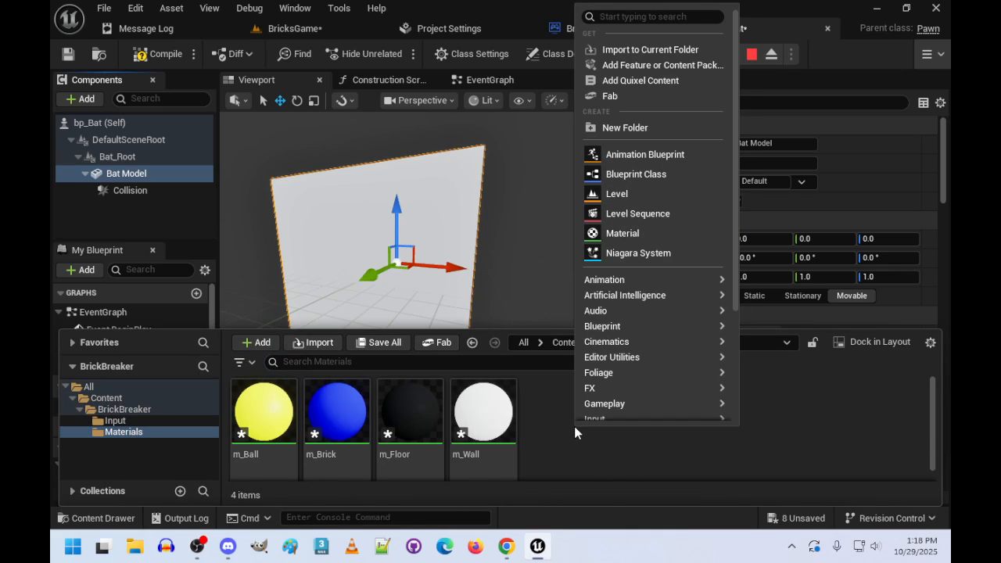
left_click(648, 234)
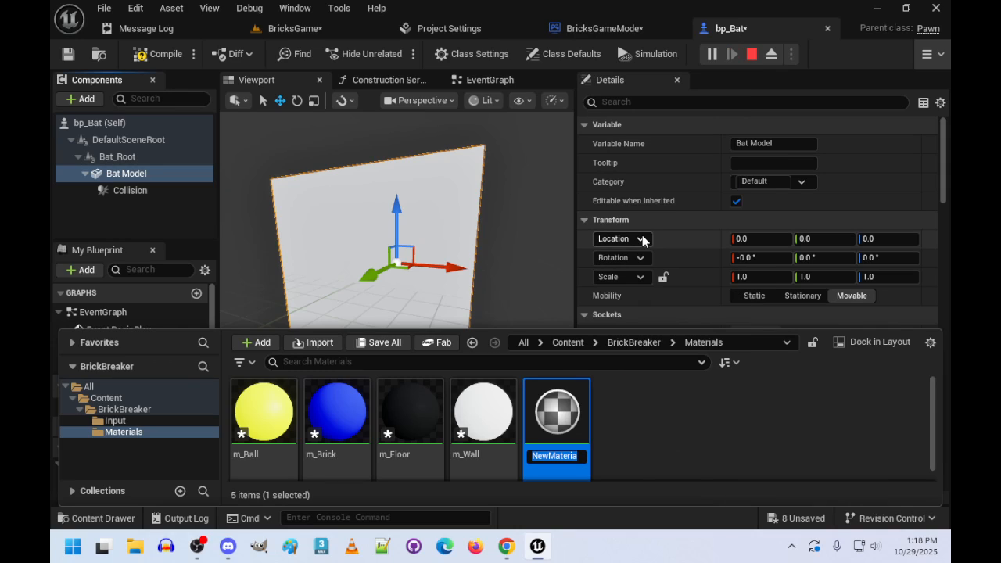
type("m_Bat")
key("Return")
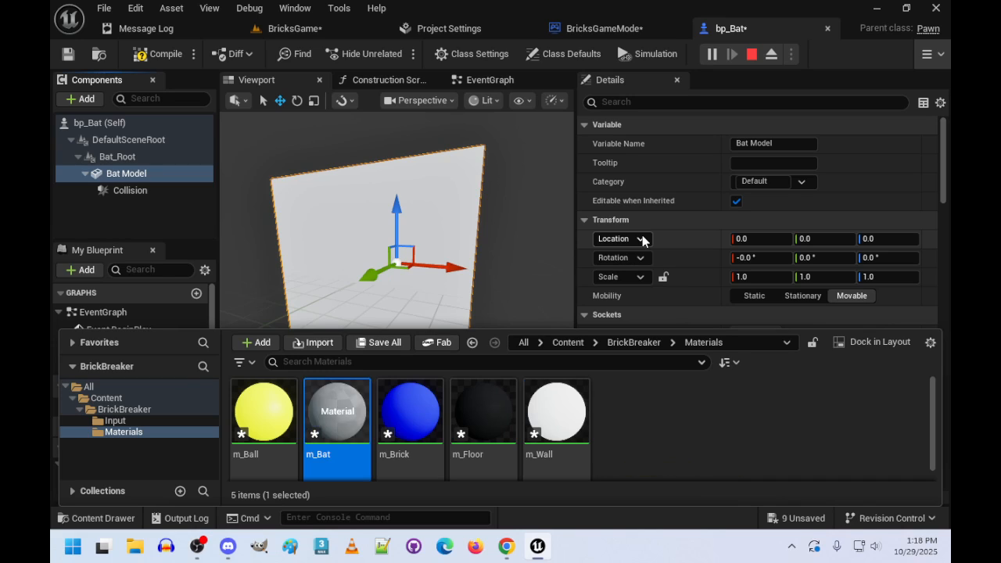
- Open m_Bat, add a Constant3Vector node and connect its output to both Base Color and Specular
double_click(341, 421)
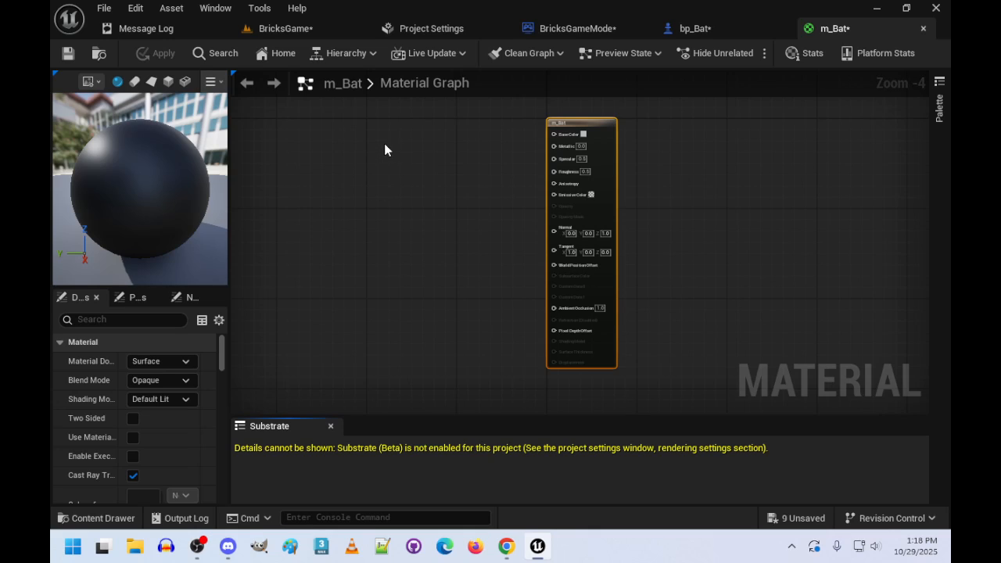
left_click_drag(384, 143, 427, 144)
key("3")
left_click(454, 159)
scroll(438, 157, "up", 5)
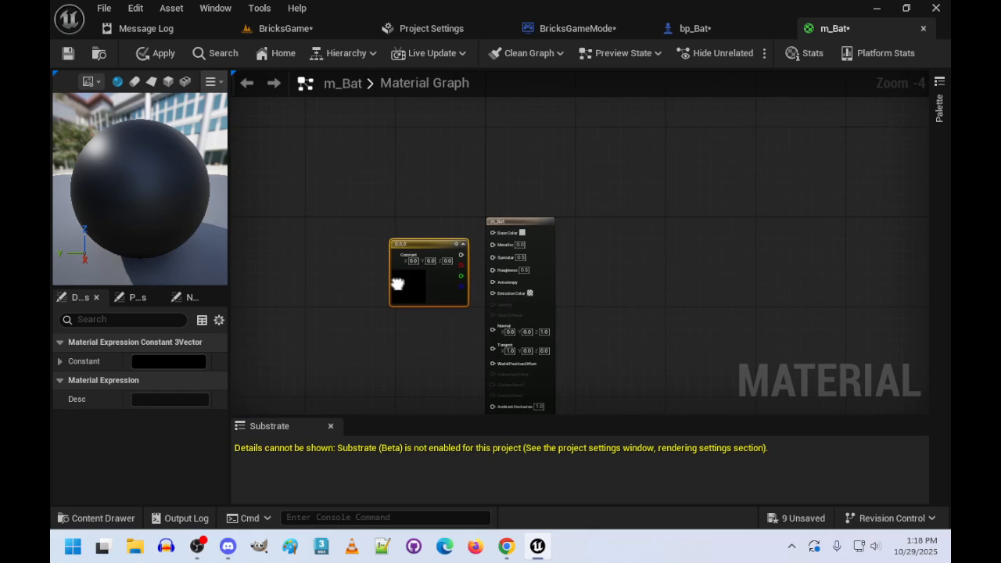
left_click_drag(484, 182, 586, 194)
left_click_drag(482, 182, 586, 239)
- Set the constant vector's X, Y and Z values to 0.5
left_click(392, 194)
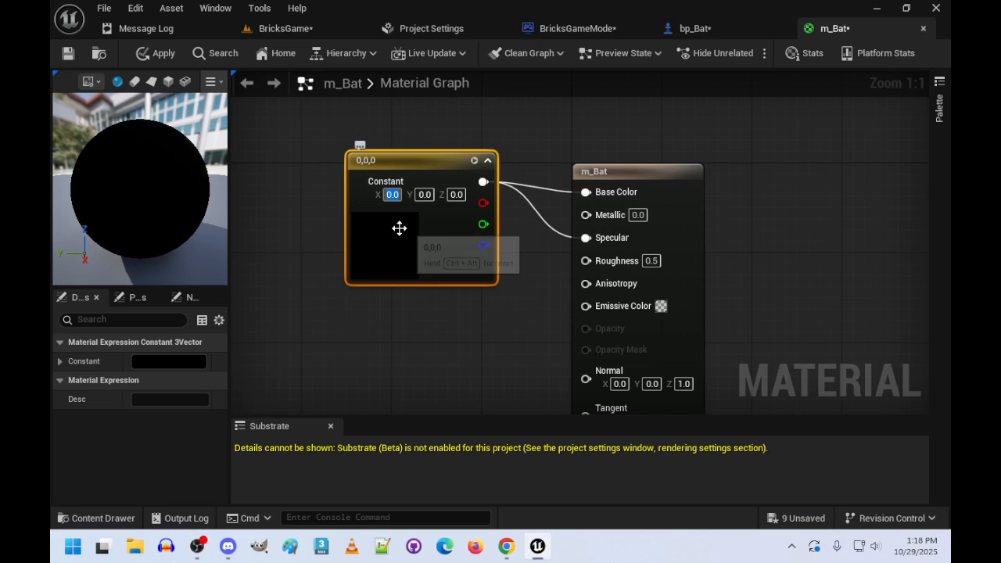
type("0.5")
key("Tab")
type("0.5")
key("Tab")
type("0.5")
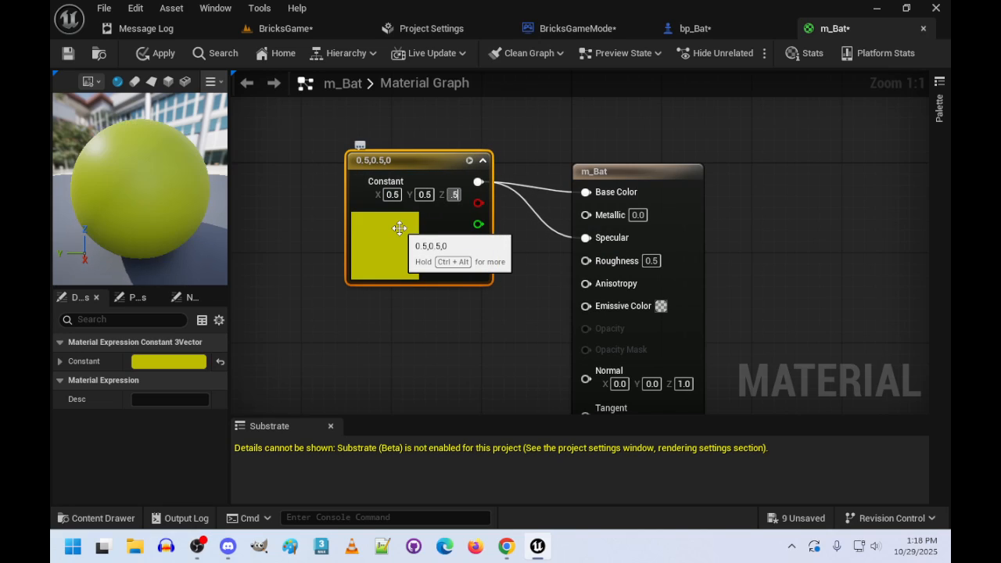
key("Tab")
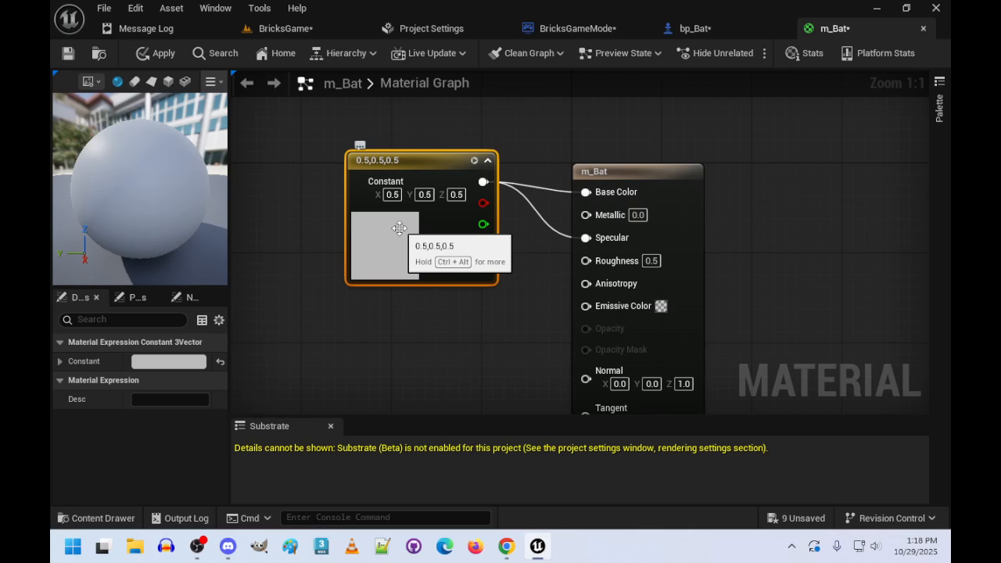
- Set the constant vector's X, Y and Z values to 0.25 for a darker grey
type("2")
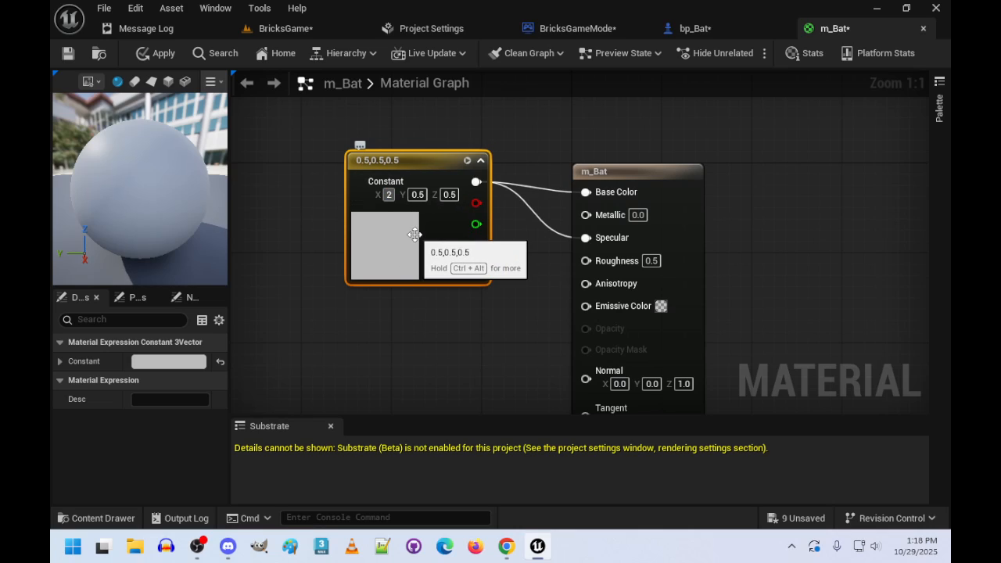
type("5")
key("Tab")
type("0.25")
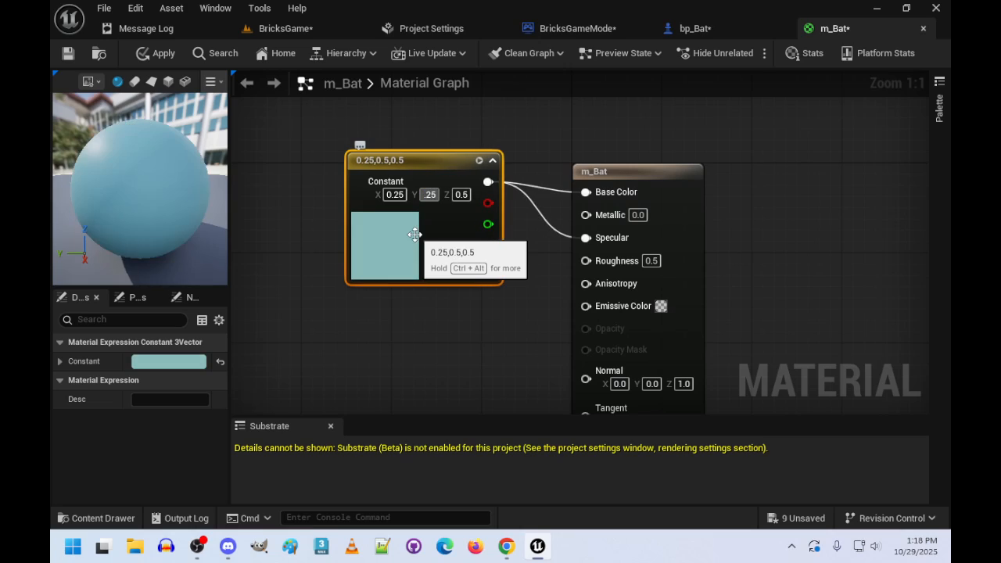
key("Tab")
type("0.25")
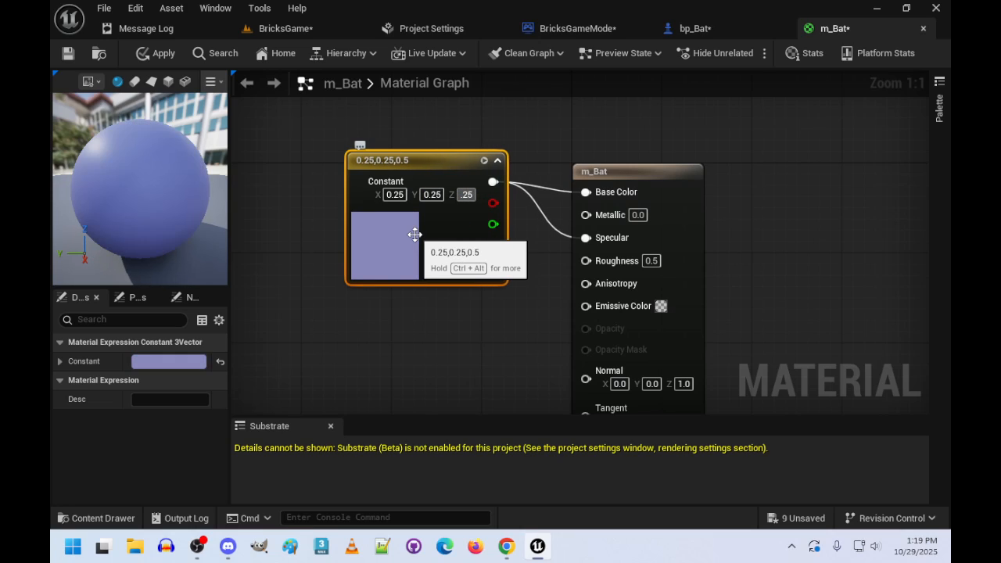
key("Return")
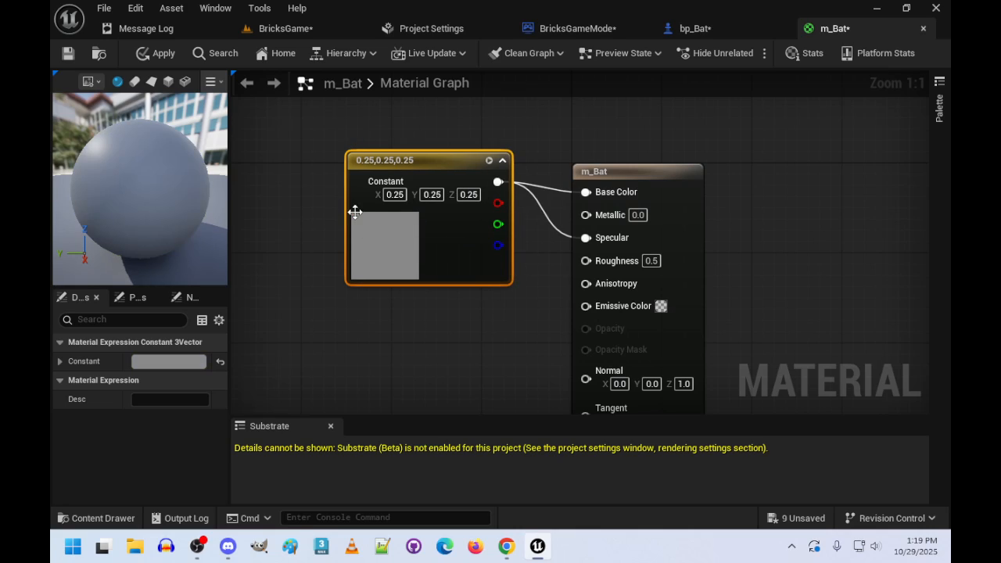
- Apply the m_Bat material changes, save all assets and close the material
left_click(155, 53)
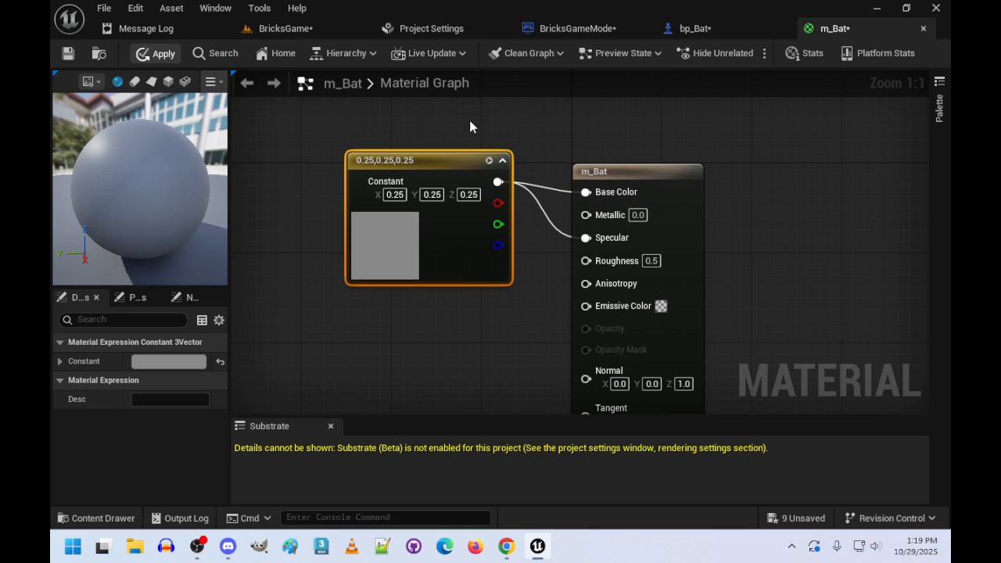
key("ctrl+shift+s")
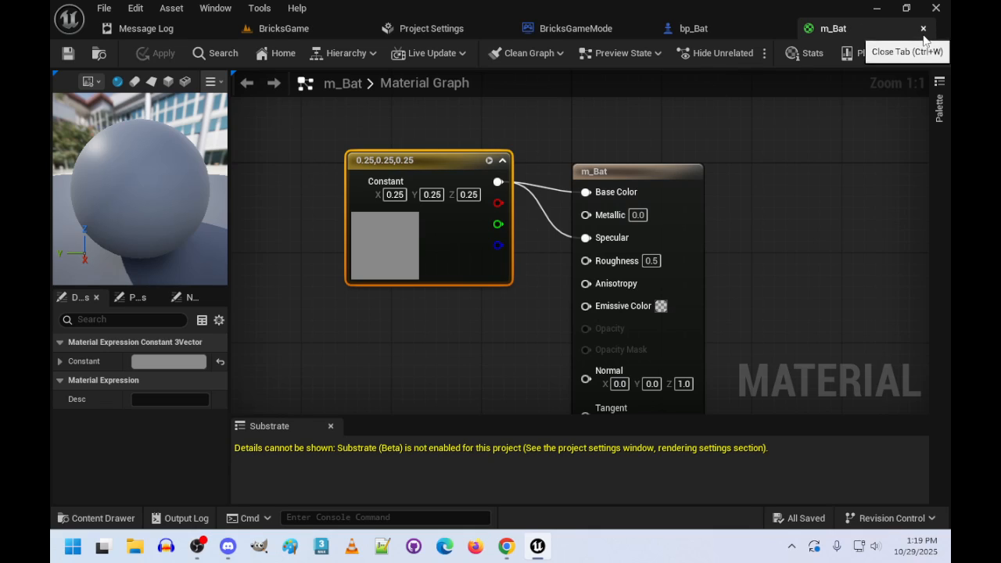
left_click(924, 29)
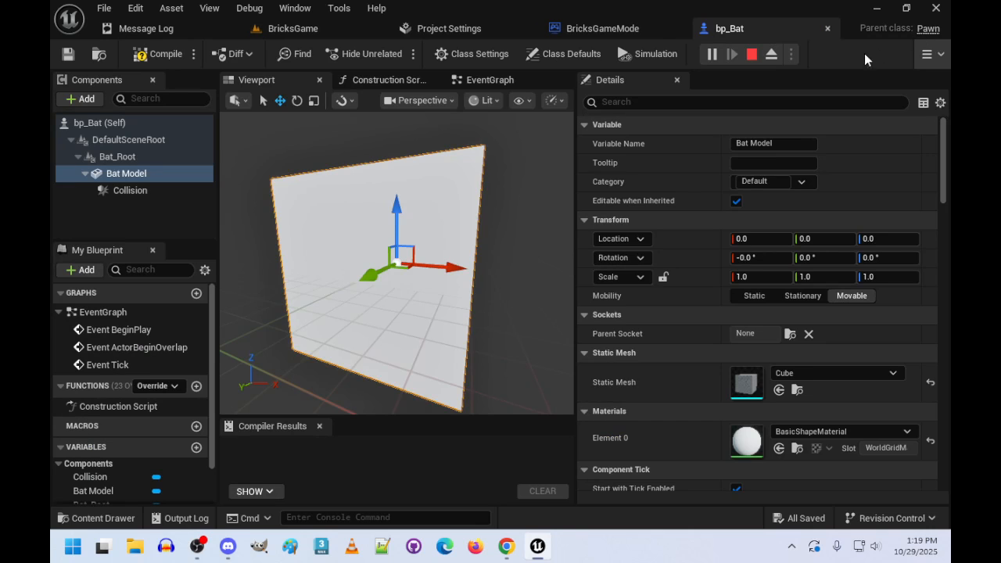
- Assign m_Bat as the Bat Model's Element 0 material and set its scale to X 5, Y 2, Z 3
left_click(863, 431)
left_click(809, 284)
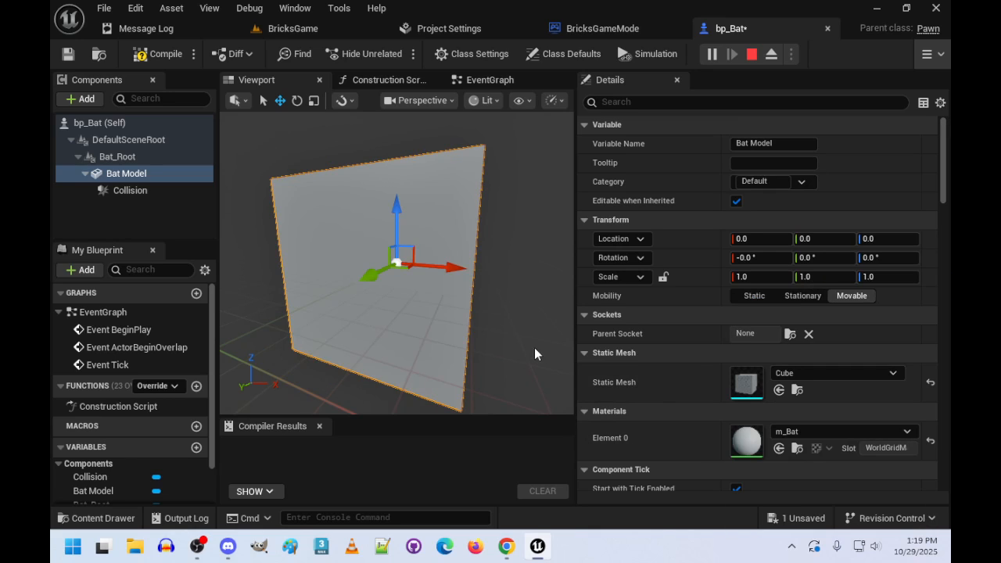
mouse_move(396, 262)
left_mouse_down()
mouse_move(397, 329)
mouse_move(396, 251)
left_mouse_up()
right_click_drag(396, 251, 375, 337)
left_click_drag(500, 316, 611, 274, "alt")
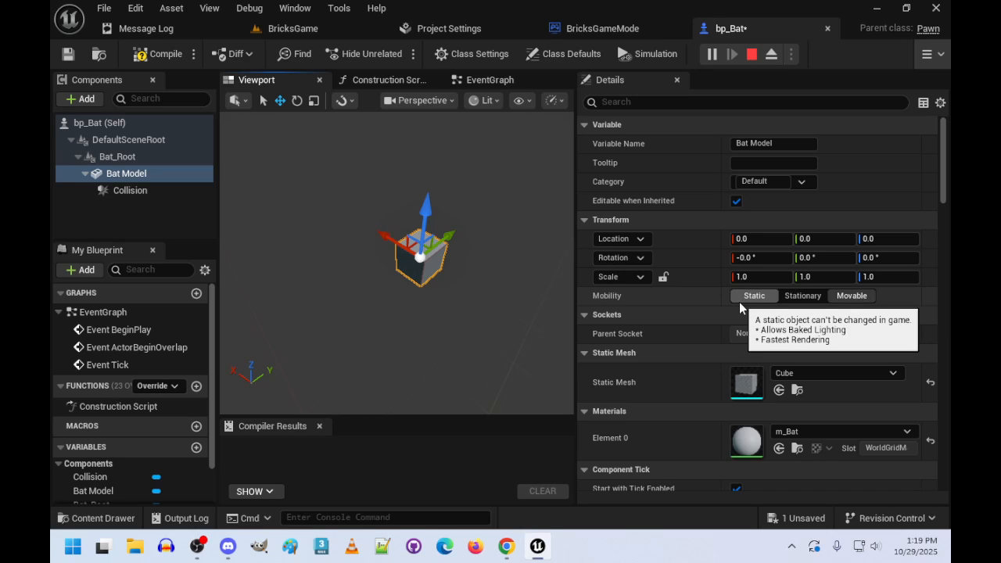
left_click(763, 277)
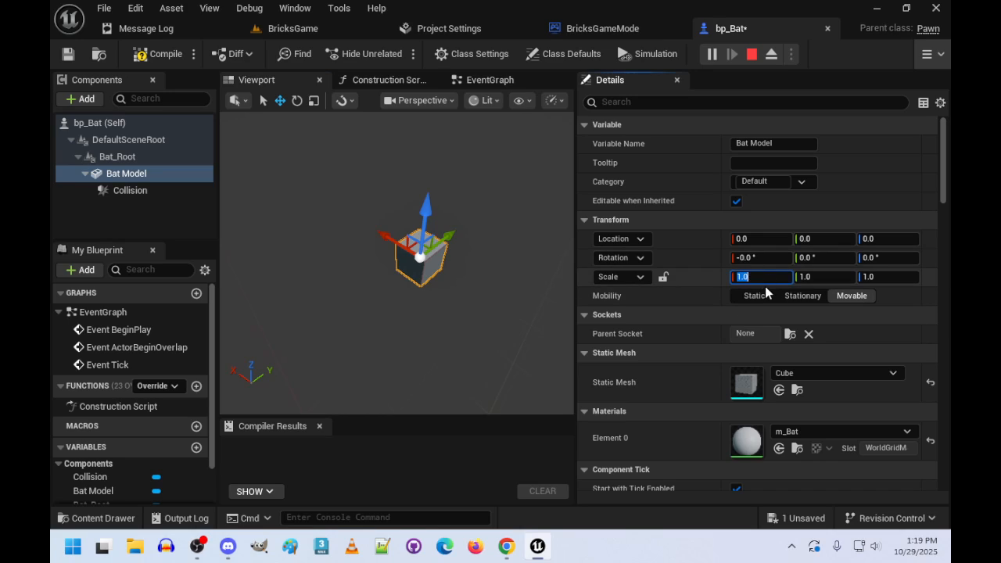
type("5")
key("Tab")
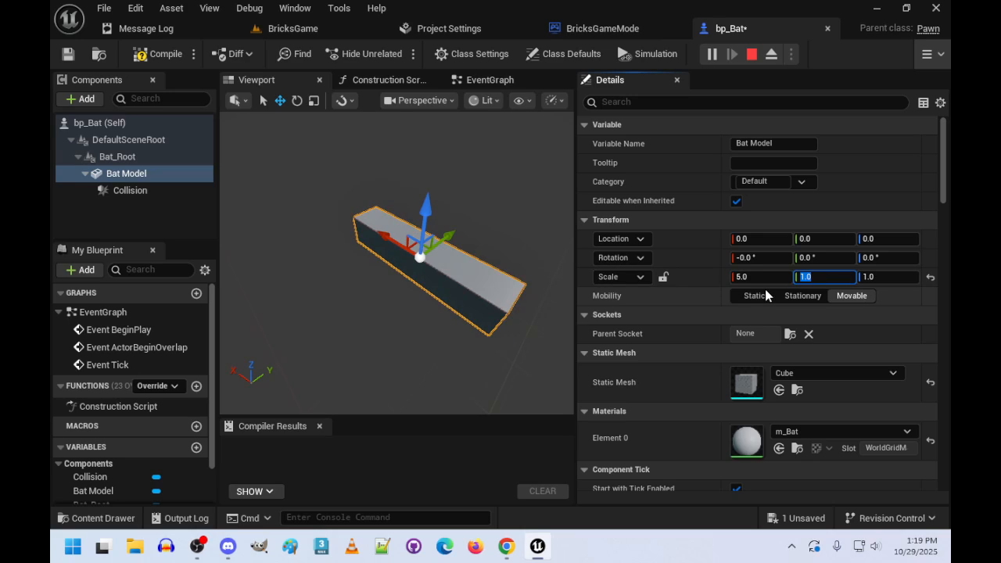
type("2")
key("Tab")
type("3")
key("Tab")
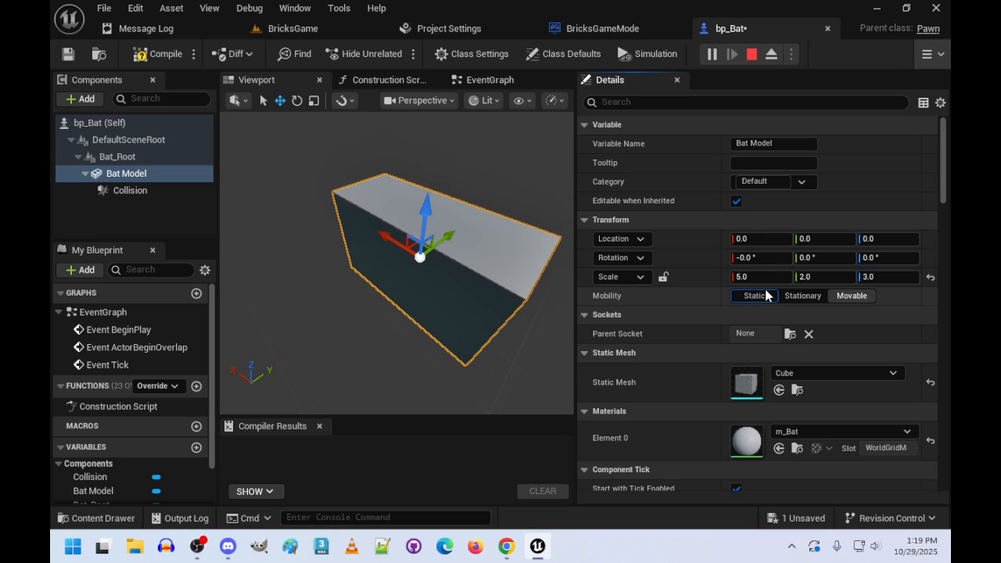
- Add an Arrow component as a child of Bat_Root
mouse_move(427, 321)
right_mouse_down()
mouse_move(251, 344)
mouse_move(236, 372)
mouse_move(224, 356)
mouse_move(224, 390)
mouse_move(227, 398)
mouse_move(325, 332)
mouse_move(429, 325)
right_mouse_up()
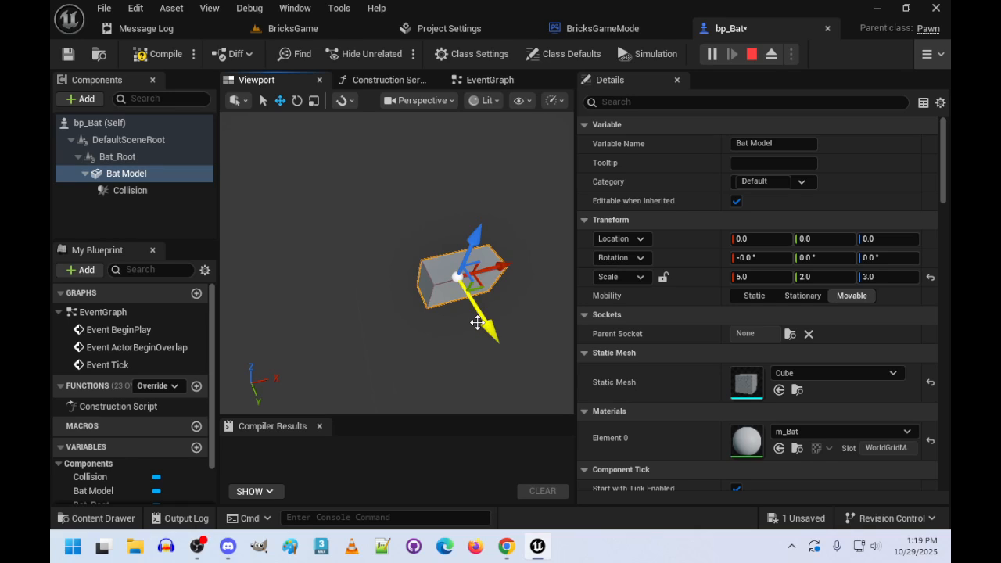
right_click_drag(297, 286, 381, 286)
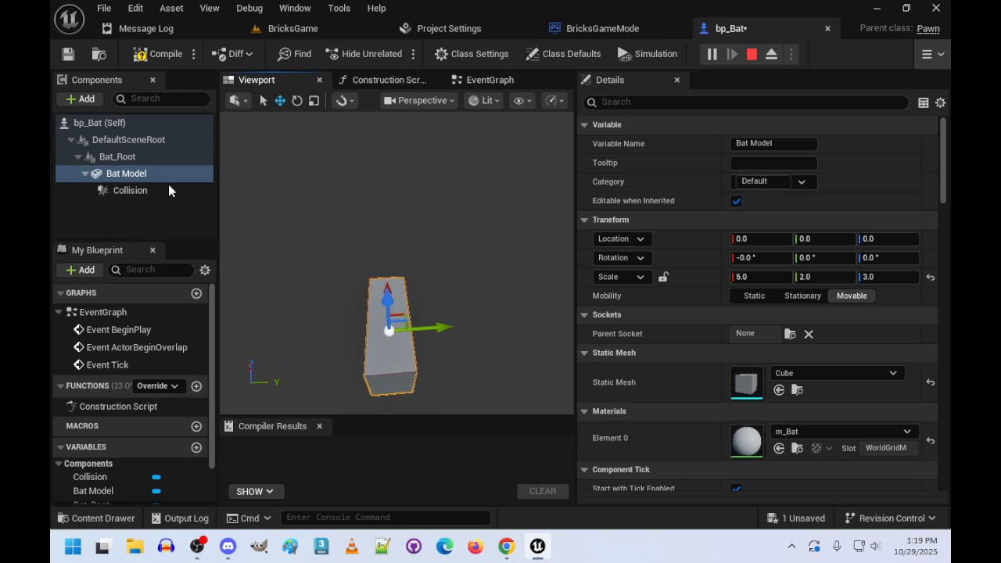
left_click(118, 157)
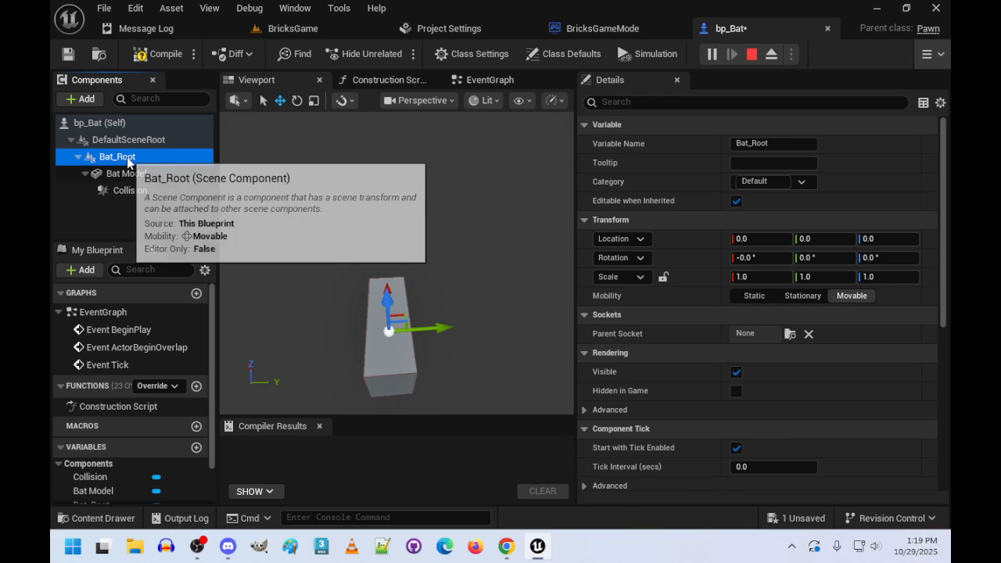
left_click(78, 100)
type("ar")
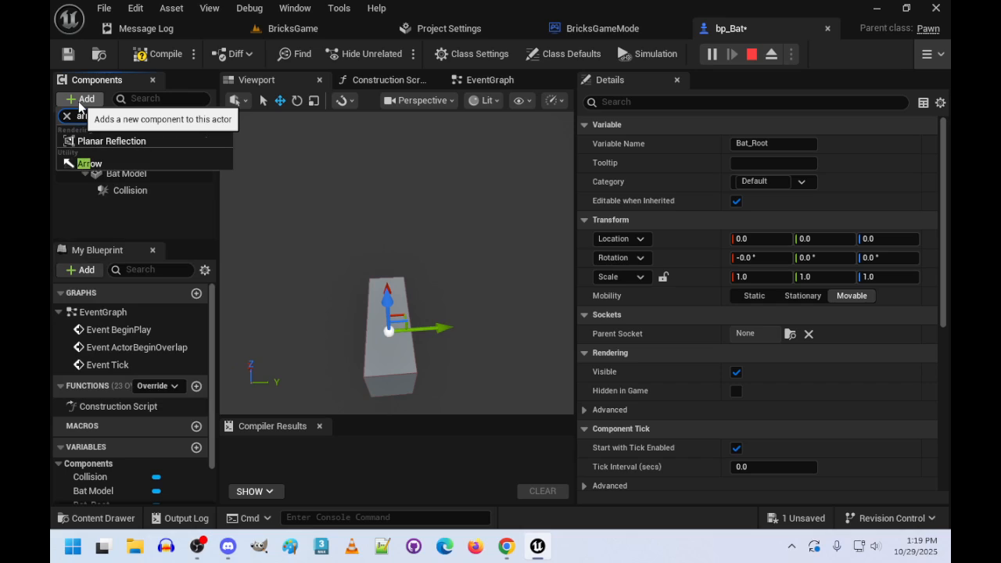
type("row")
key("Return")
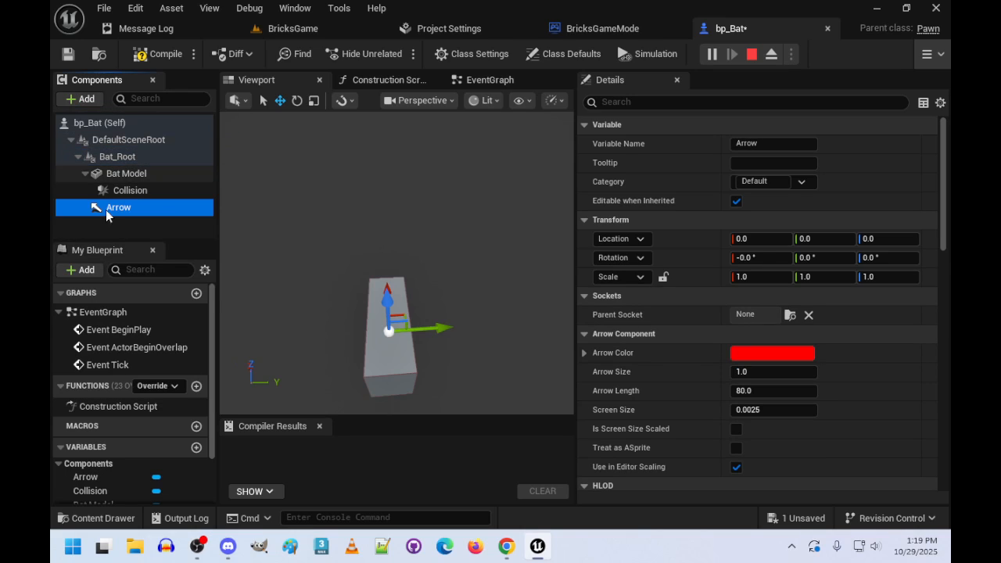
- Set the Arrow component's Y location to -250 and its yaw rotation to -90 degrees
right_click_drag(328, 258, 414, 335)
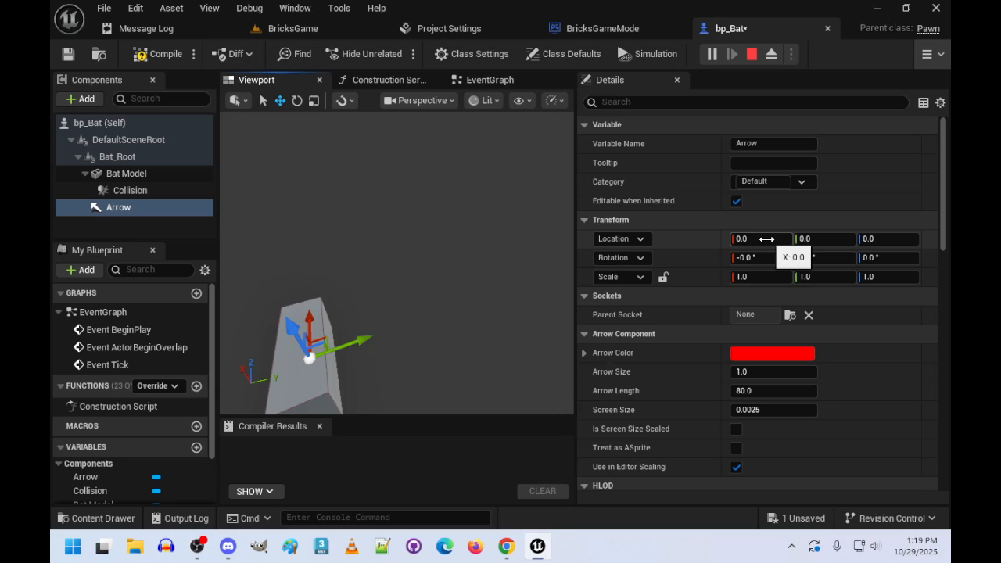
left_click(810, 239)
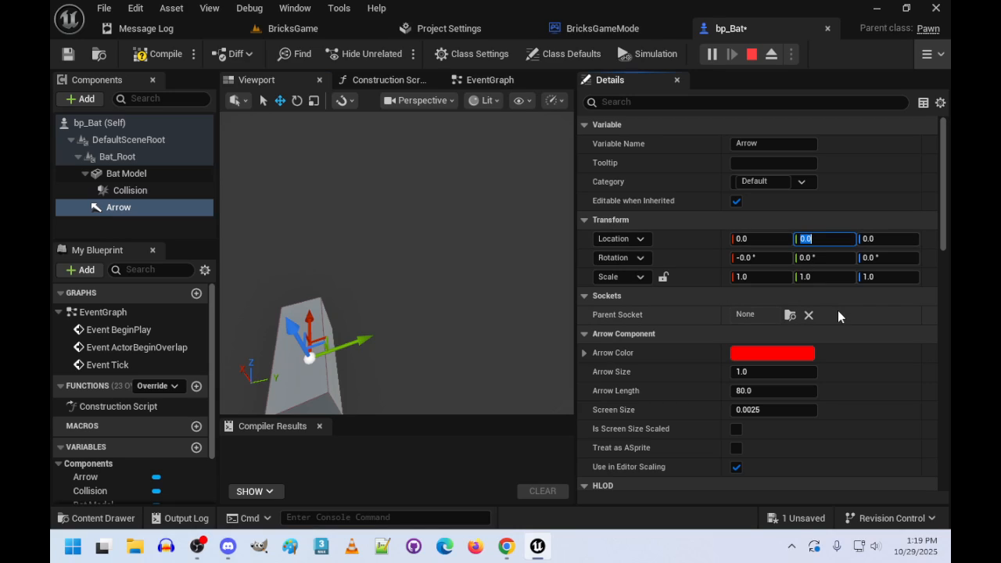
type("-250")
key("Return")
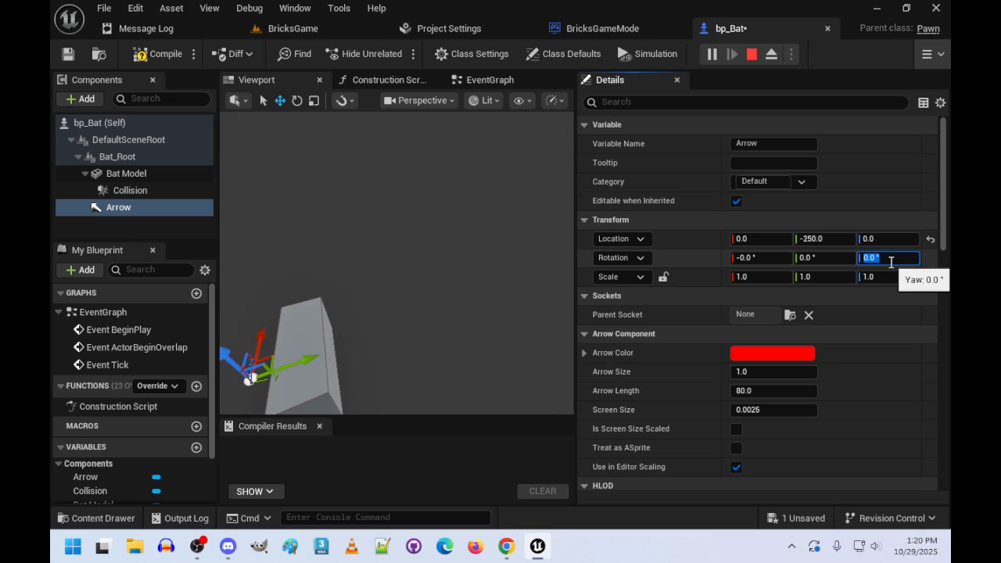
type("-90")
key("Return")
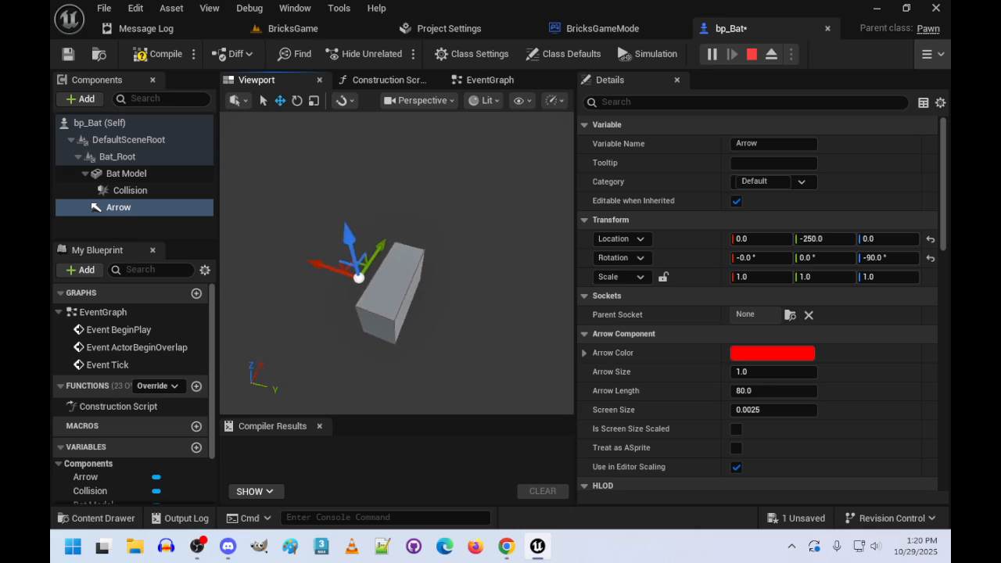
- Set the Arrow component's scale to 2 on X, Y and Z
right_click_drag(396, 263, 547, 310)
left_click(375, 204)
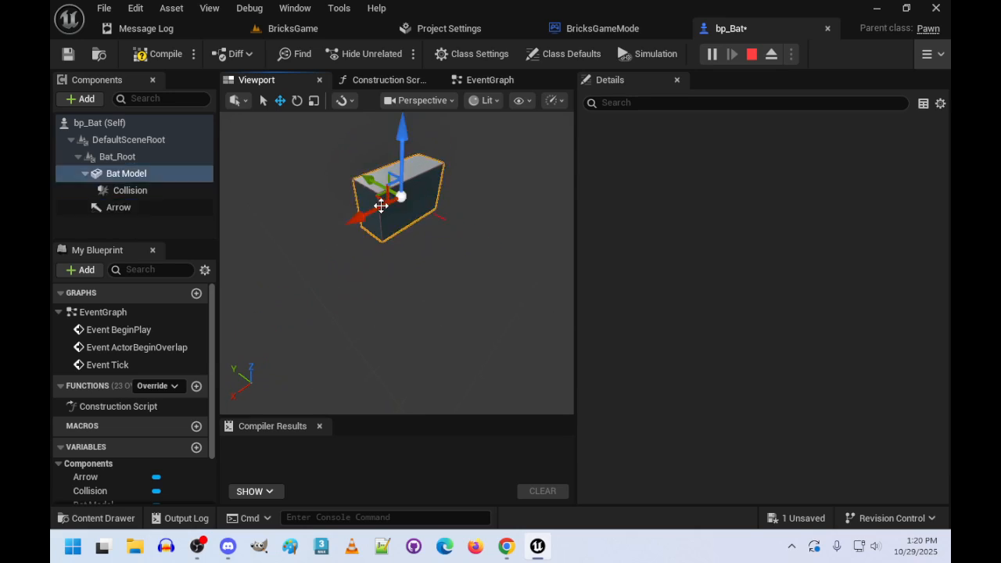
right_click_drag(380, 205, 449, 175)
left_click(409, 242)
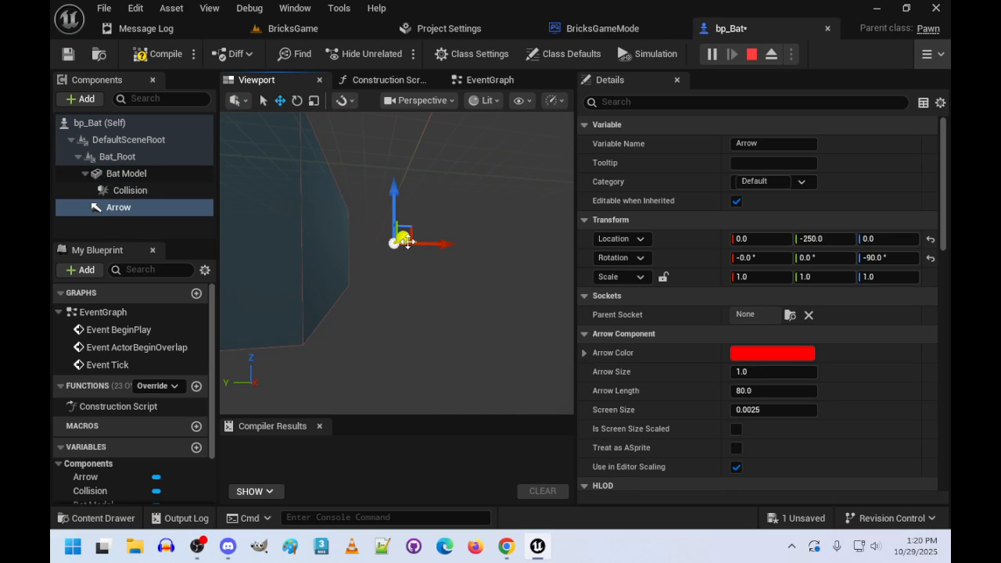
left_click(782, 278)
type("2")
key("Tab")
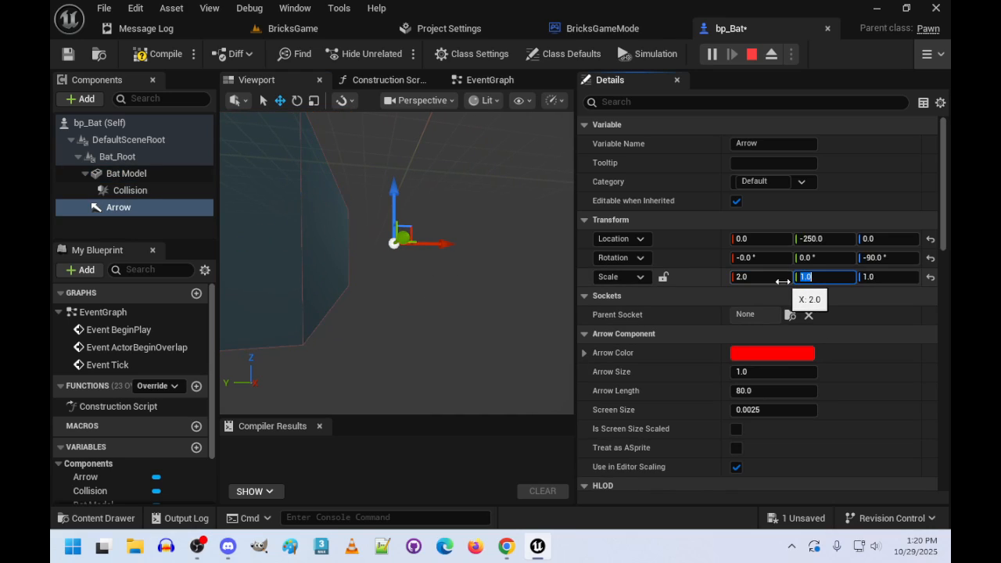
type("2")
key("Tab")
type("2")
key("Return")
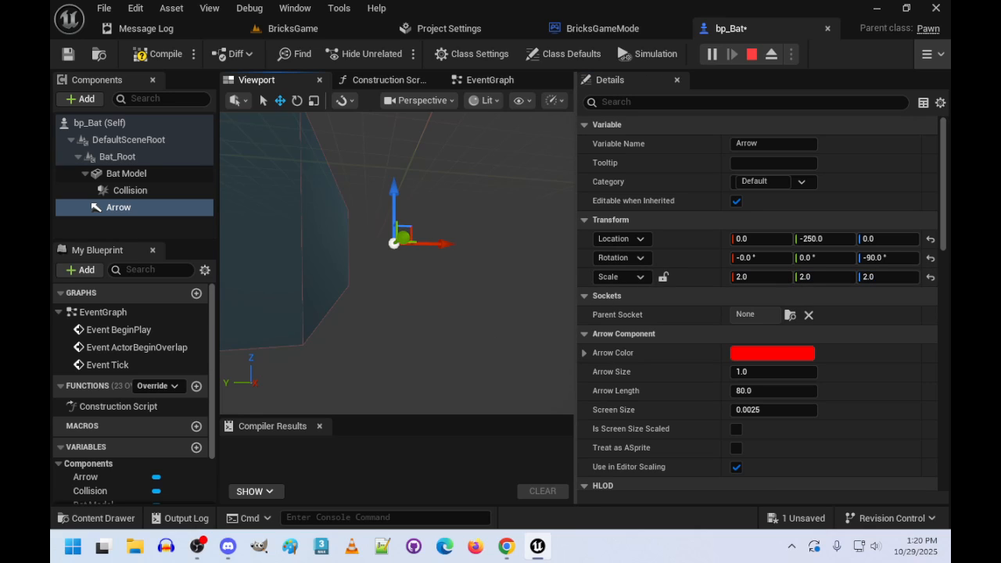
- Add a Spline component under DefaultSceneRoot
left_click(296, 280)
right_click_drag(297, 279, 447, 333)
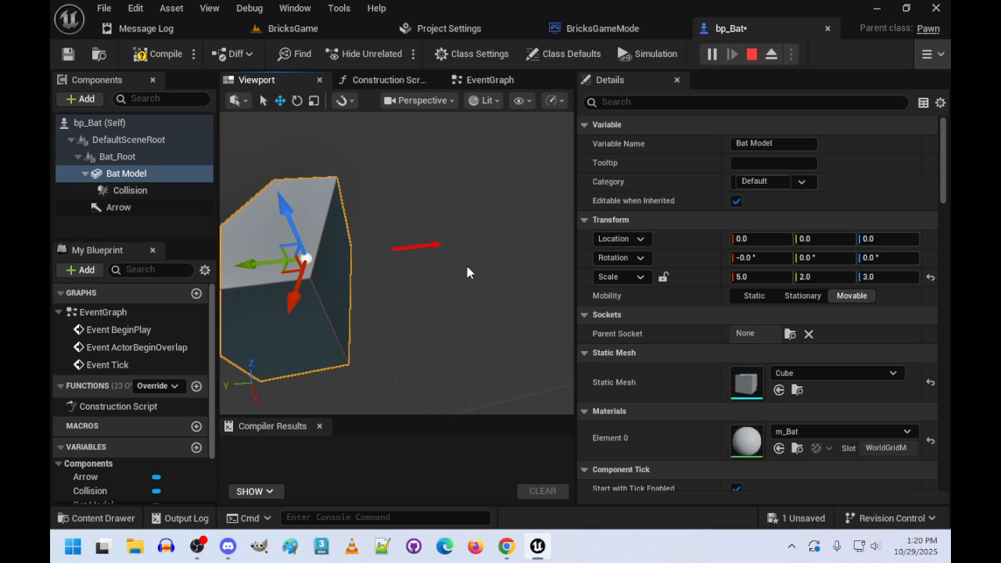
mouse_move(429, 273)
right_mouse_down()
mouse_move(391, 277)
mouse_move(443, 299)
mouse_move(421, 275)
mouse_move(404, 276)
mouse_move(435, 277)
mouse_move(423, 269)
right_mouse_up()
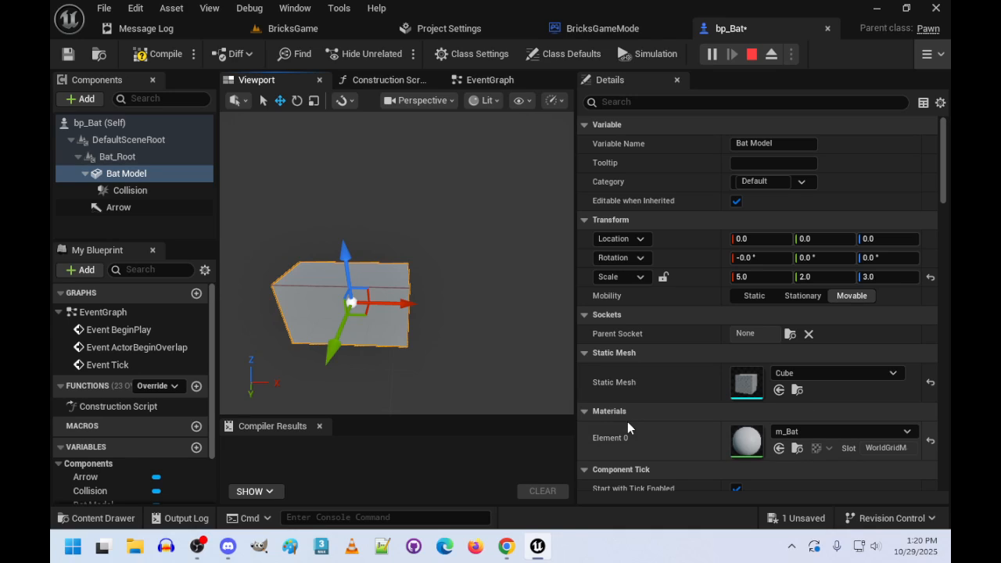
left_click(127, 140)
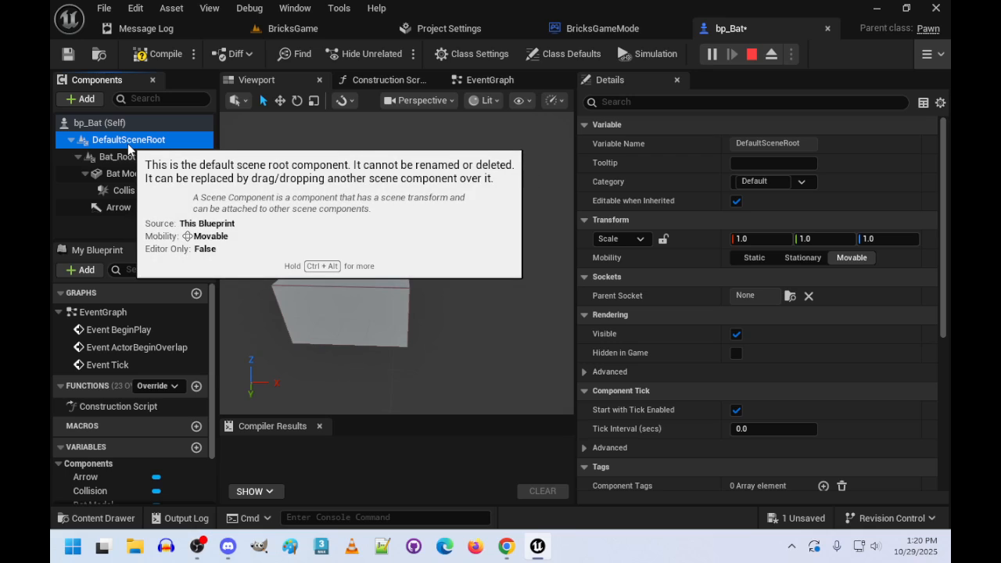
right_click(127, 143)
left_click(88, 103)
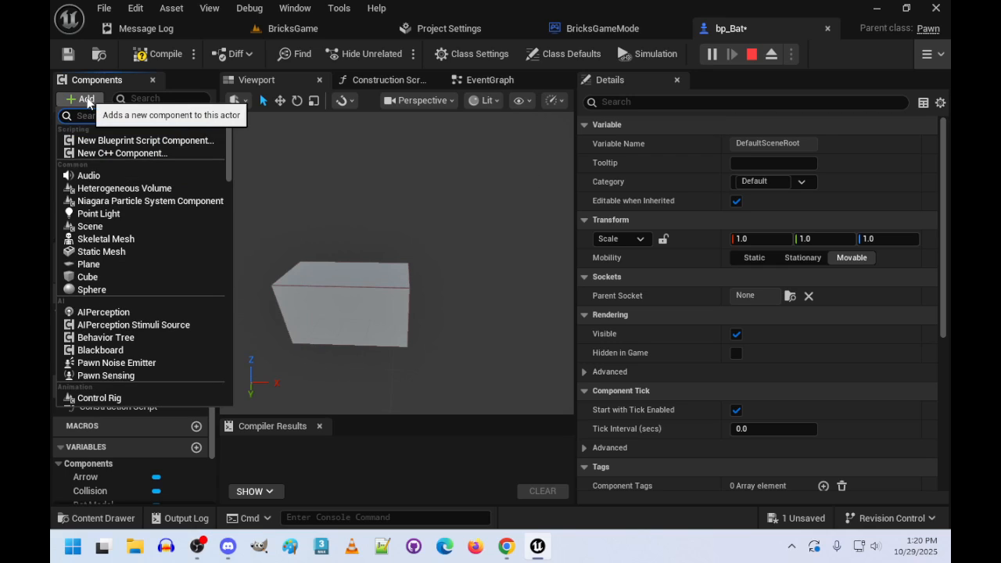
type("spline")
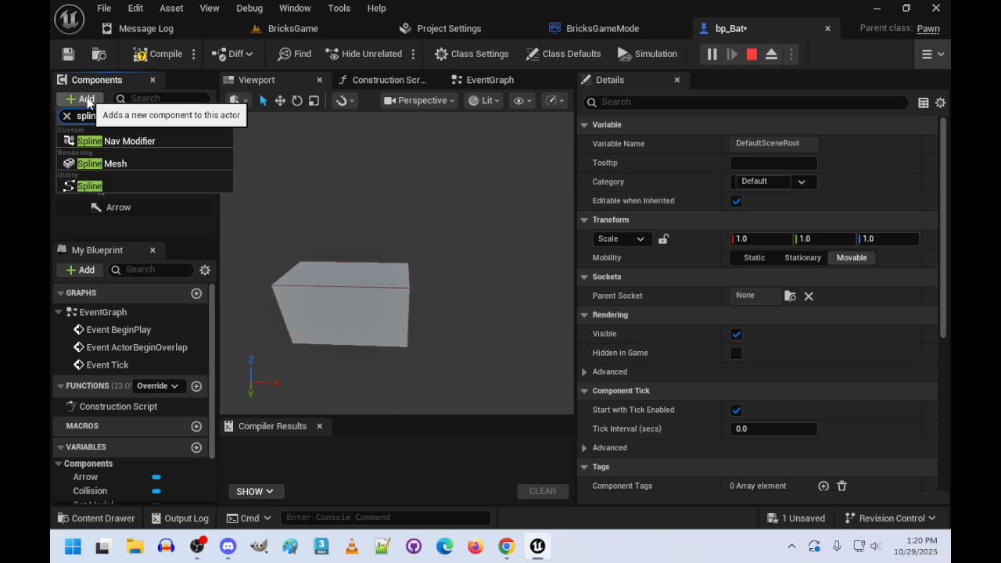
left_click(88, 186)
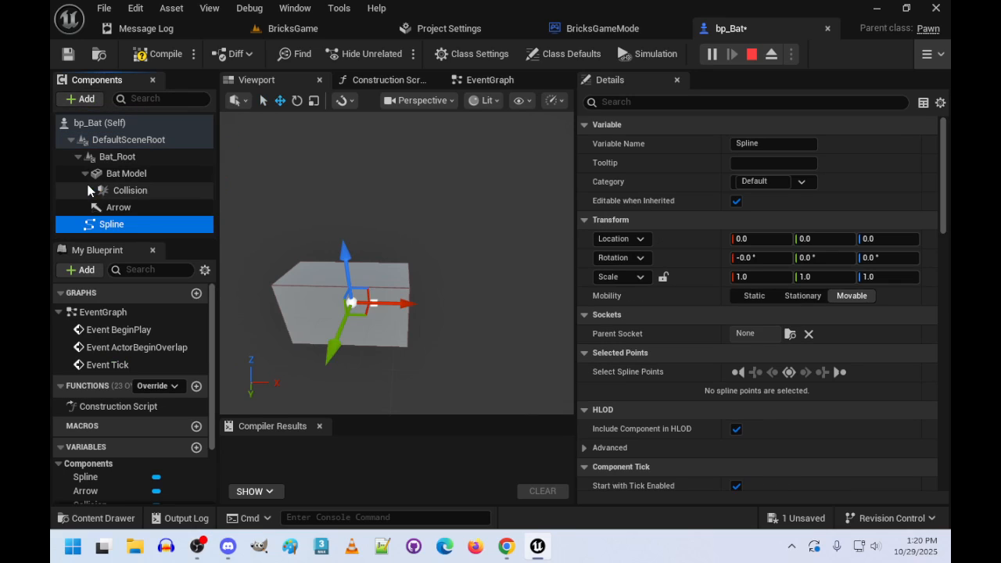
- Set the Y location of the spline's first point to -3500
key("f")
right_click_drag(395, 266, 458, 265)
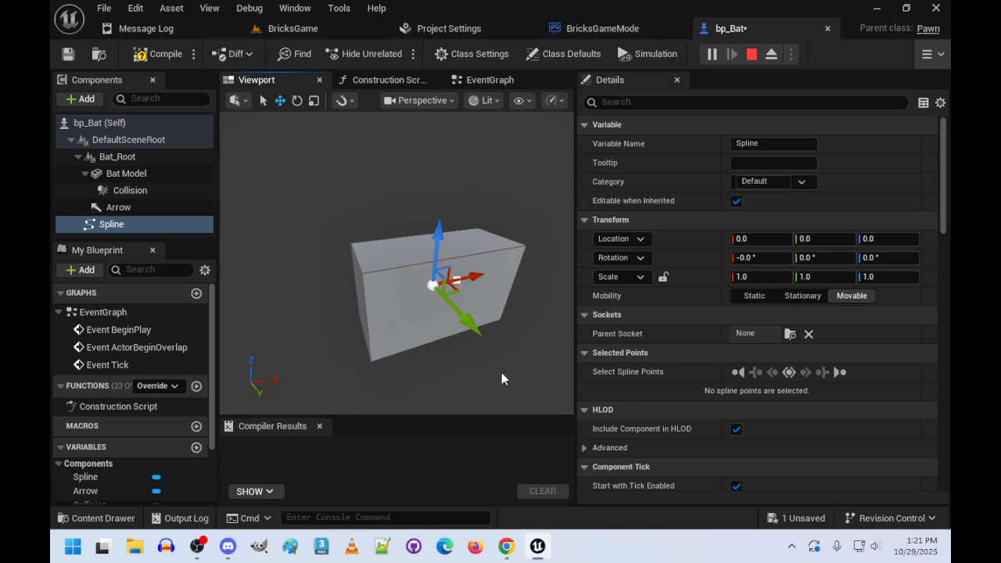
left_click(740, 374)
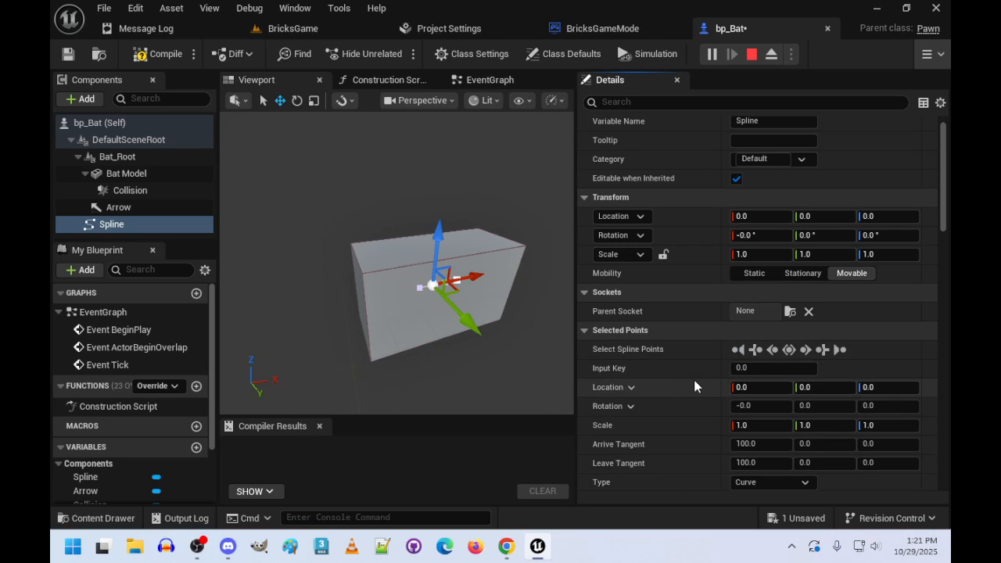
scroll(694, 382, "down", 2)
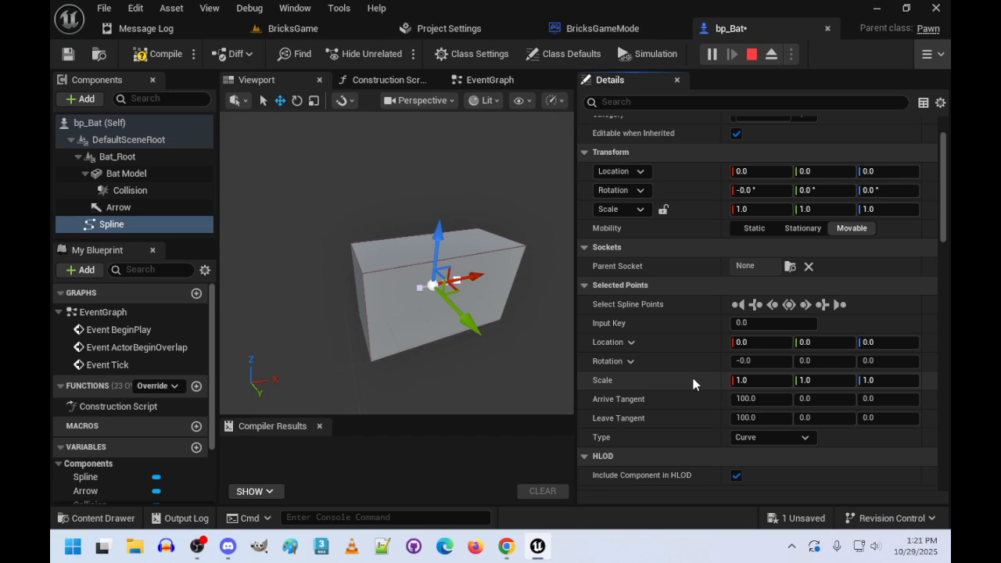
left_click(819, 345)
type("-")
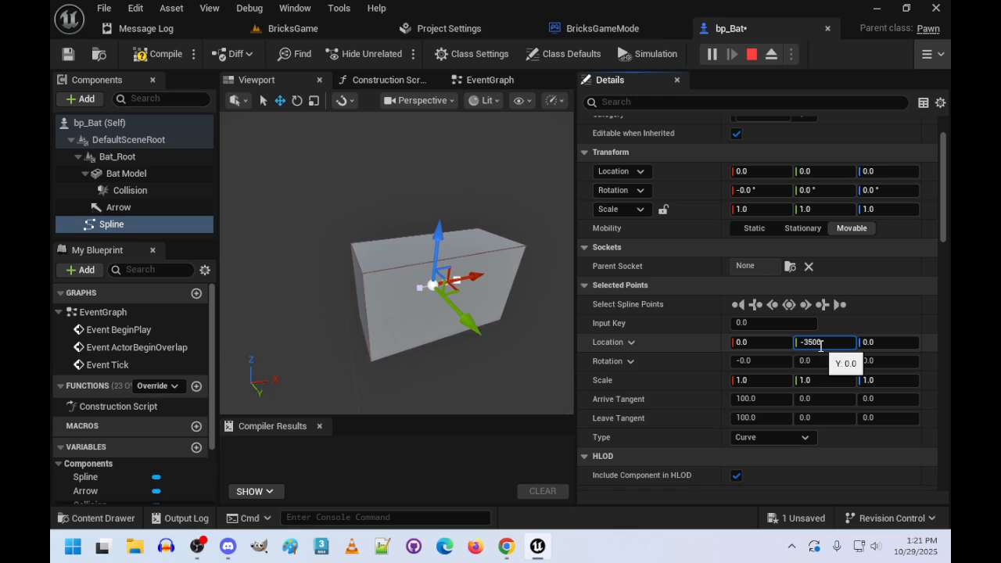
type("3500")
key("Return")
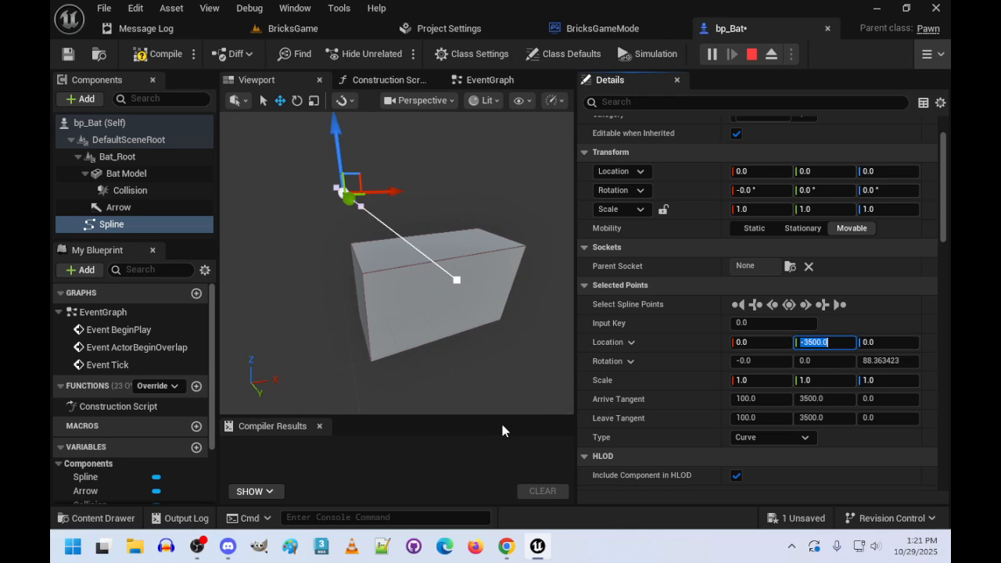
- Set the location of the spline's last point to X 0 and Y 3500
right_click_drag(461, 344, 563, 309)
key("a")
mouse_move(470, 313)
right_mouse_down()
mouse_move(415, 301)
mouse_move(479, 326)
right_mouse_up()
key("w")
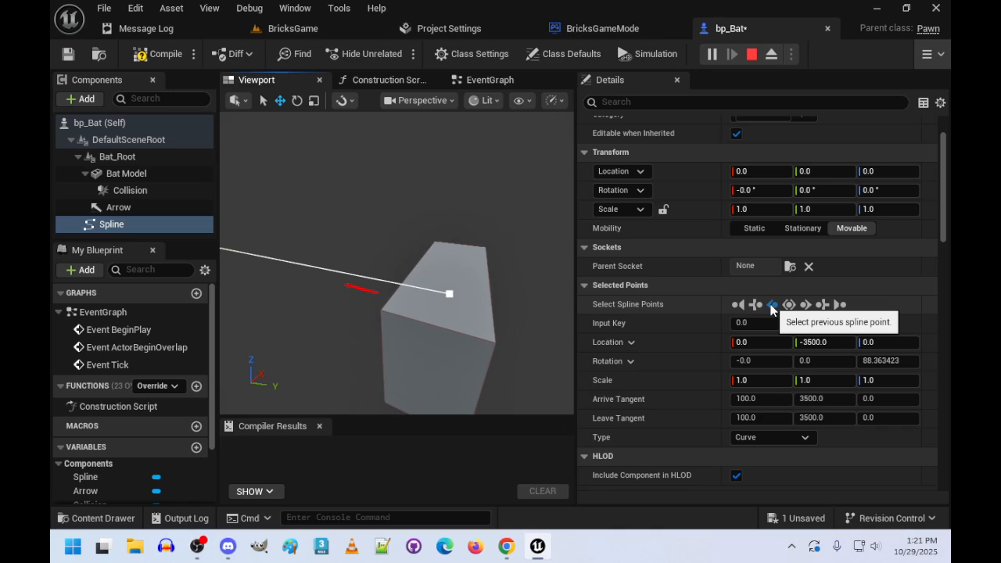
left_click(840, 306)
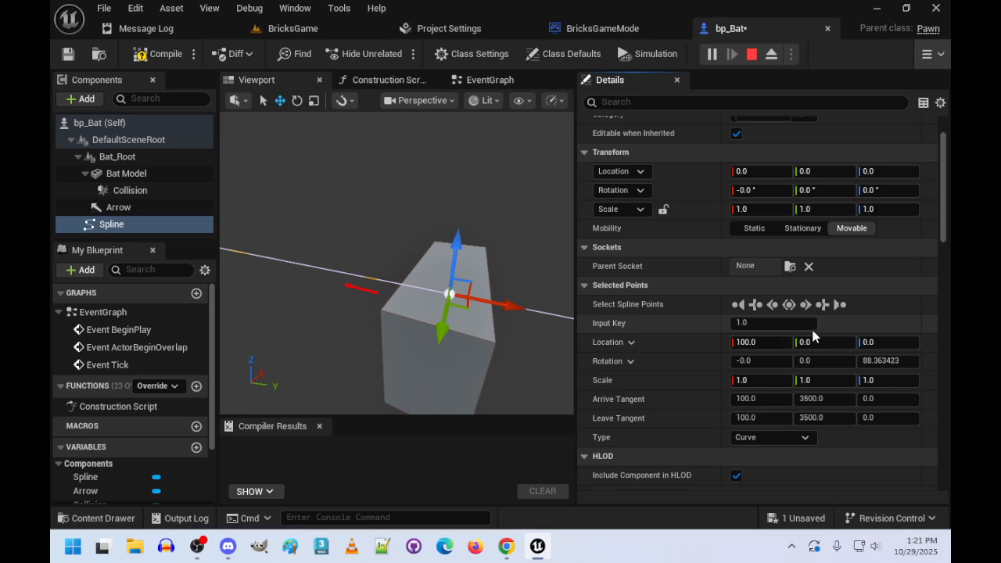
left_click(814, 342)
left_click(770, 341)
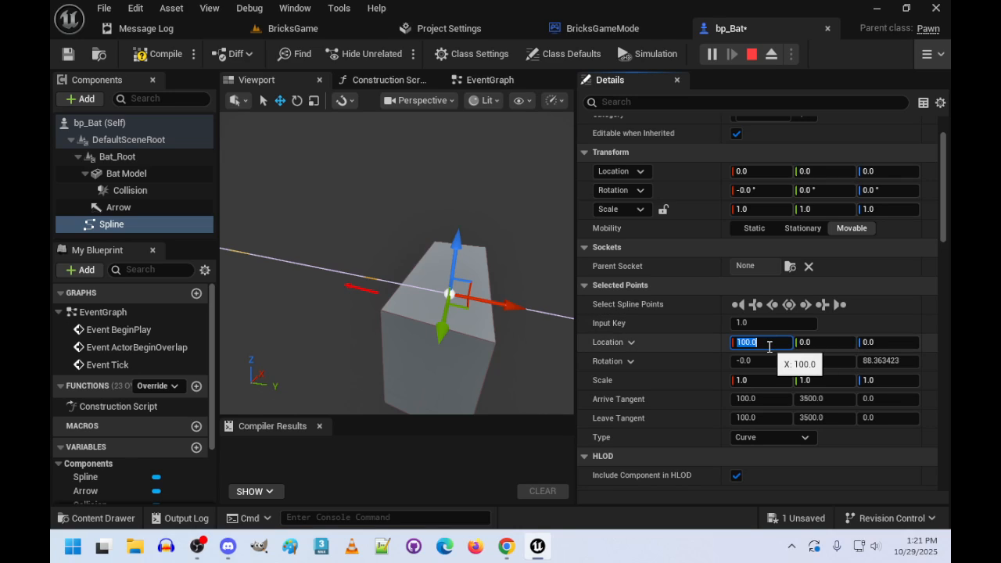
type("0")
key("Tab")
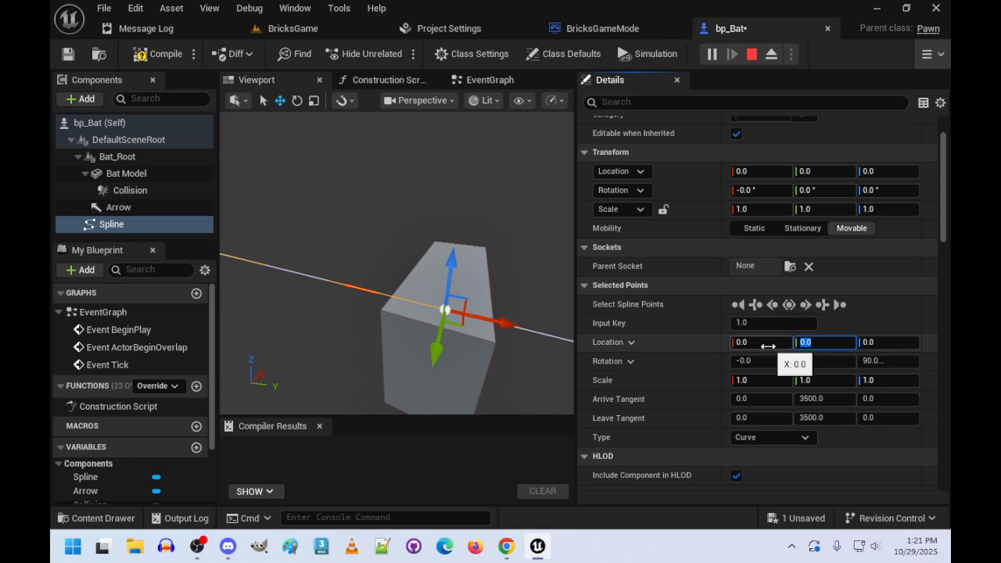
type("3500")
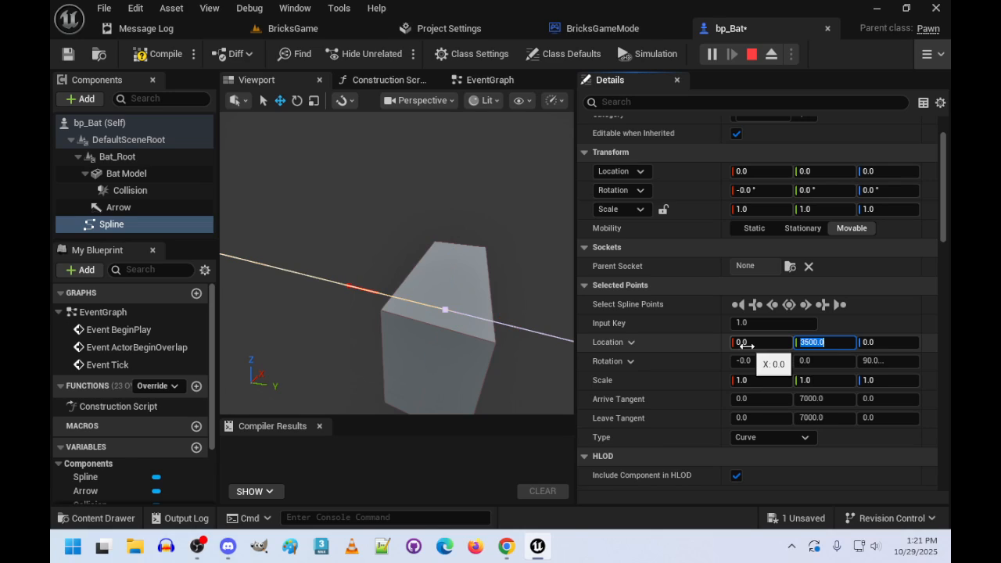
- Review the locations of the spline's first and last points and examine how the spline runs through the bat
left_click(739, 306)
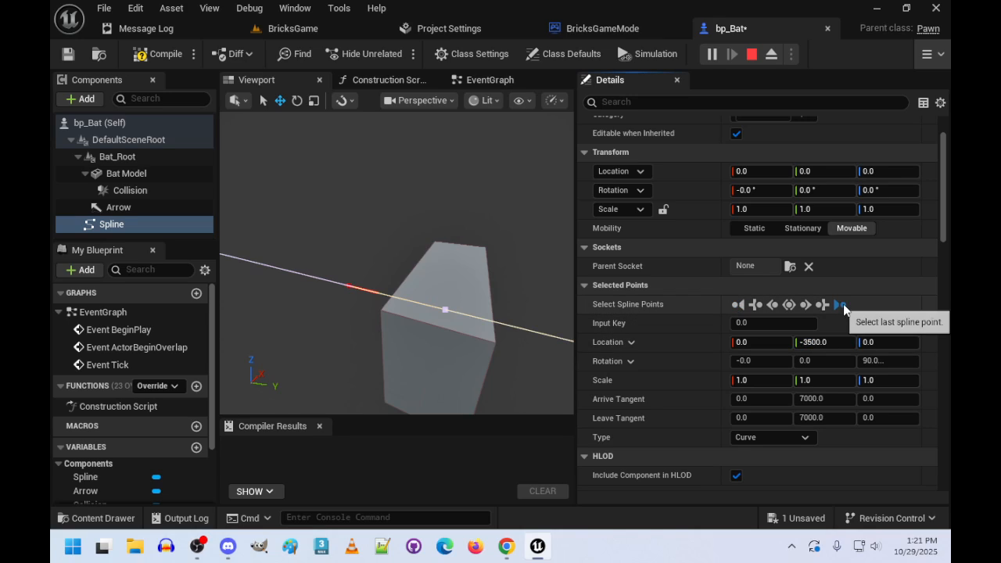
left_click(841, 305)
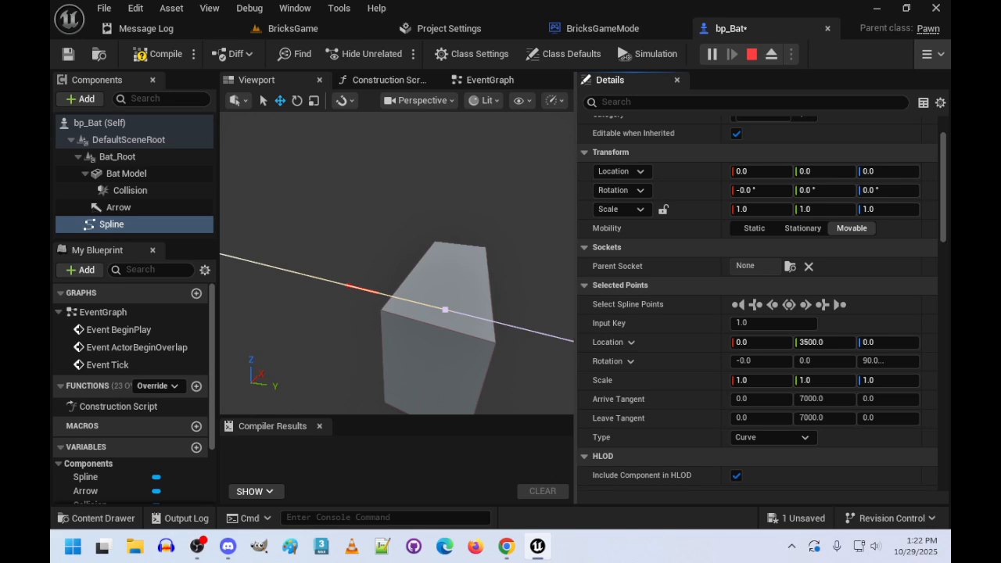
key("s")
mouse_move(470, 270)
right_mouse_down()
mouse_move(572, 274)
mouse_move(563, 285)
mouse_move(498, 293)
mouse_move(568, 290)
mouse_move(477, 286)
mouse_move(477, 274)
right_mouse_up()
key("w")
key("s")
key("a")
key("a")
key("d")
key("w")
key("w")
key("s")
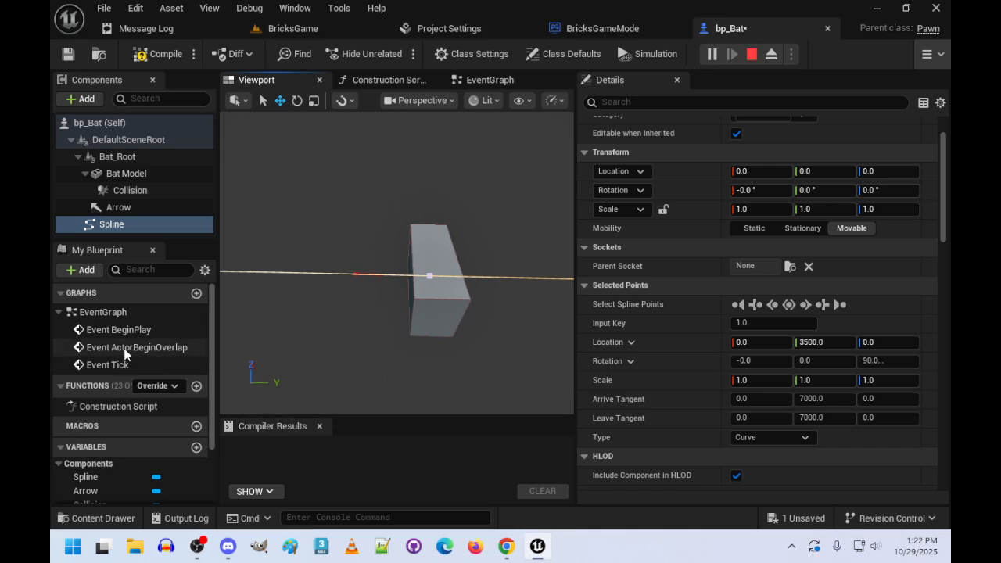
- Move the Spline variable and all other component variables into a new BatModel category, and collapse that category
scroll(129, 434, "down", 2)
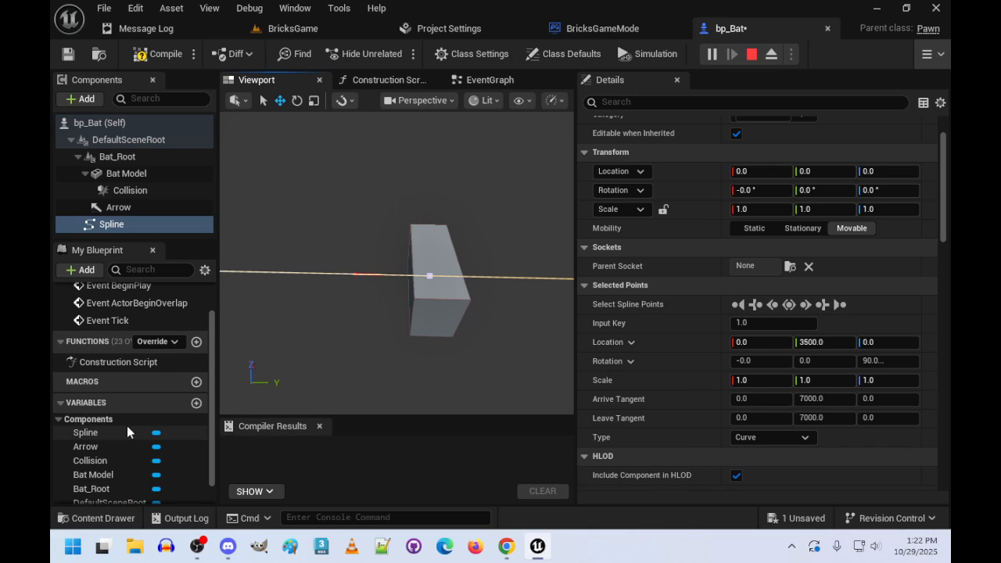
scroll(127, 426, "down", 1)
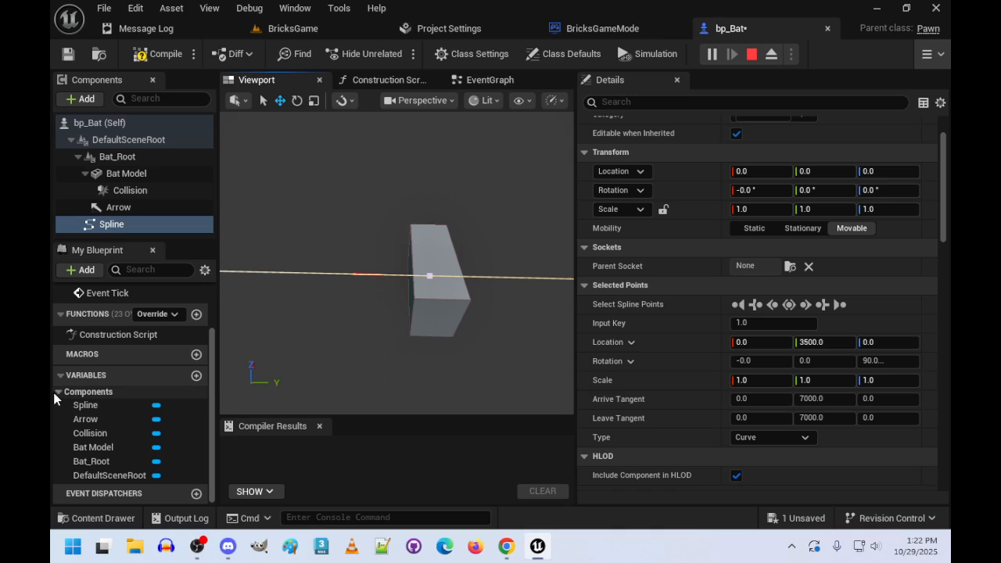
left_click(92, 405)
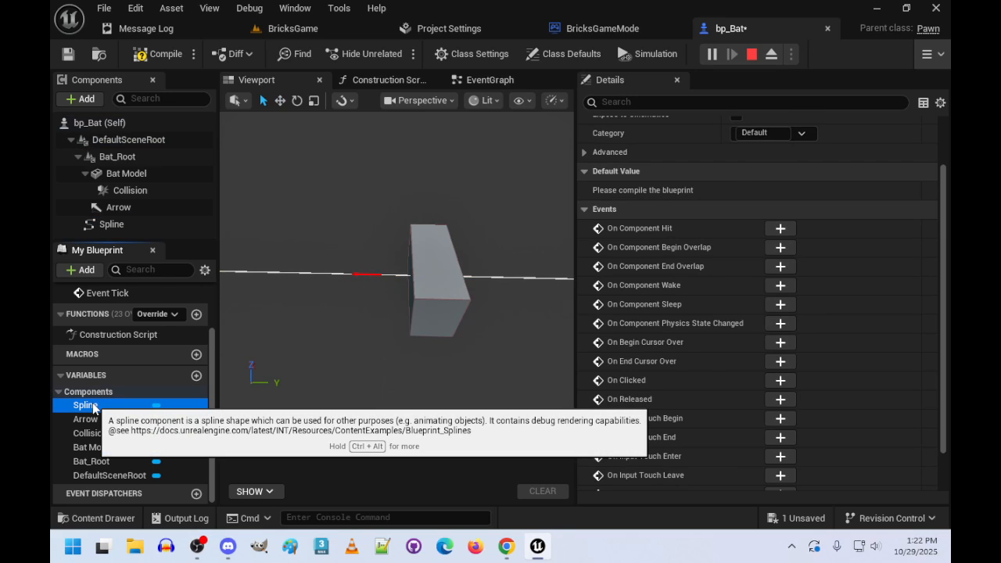
scroll(733, 331, "up", 3)
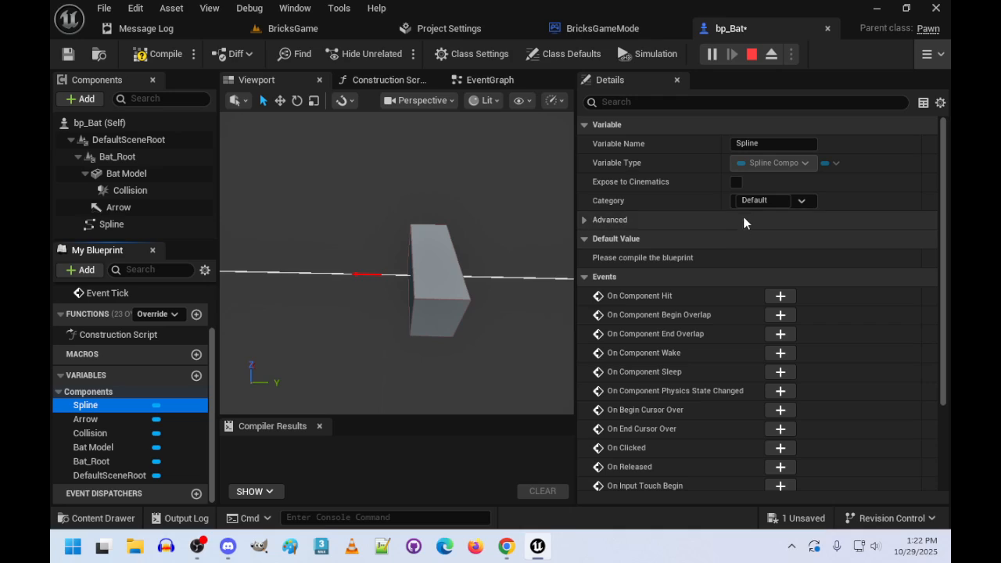
left_click(773, 200)
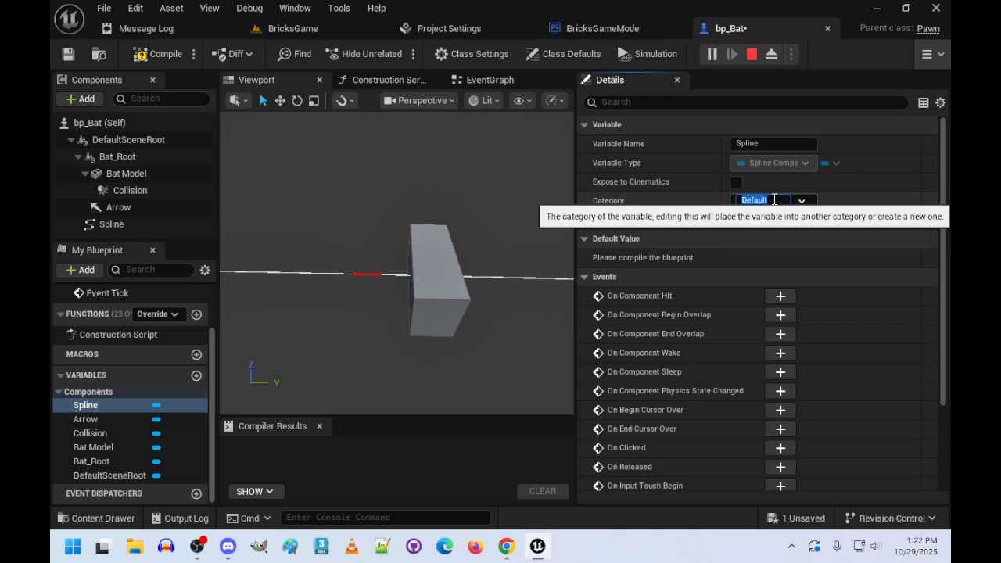
type("BatModel")
key("Return")
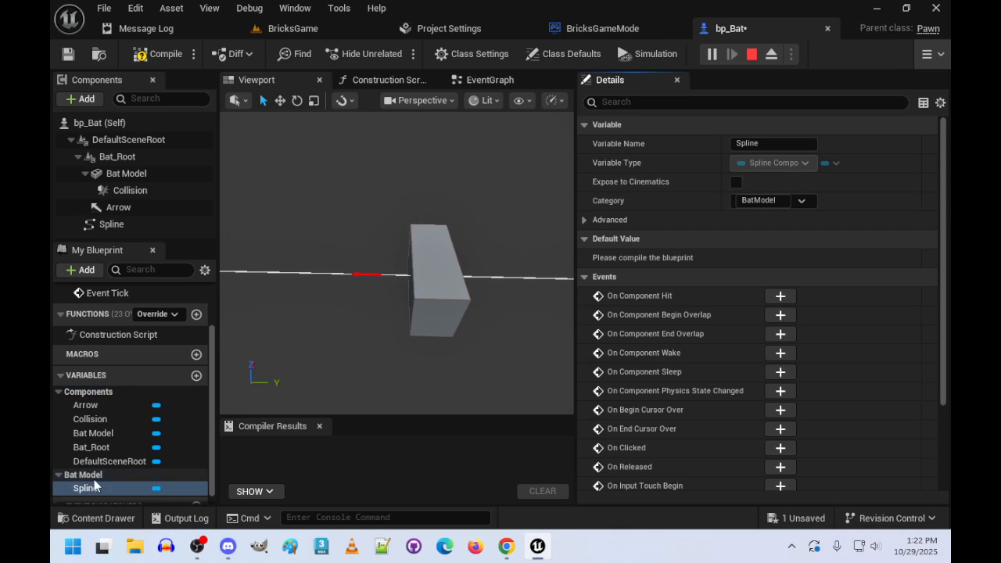
left_click_drag(111, 463, 83, 420)
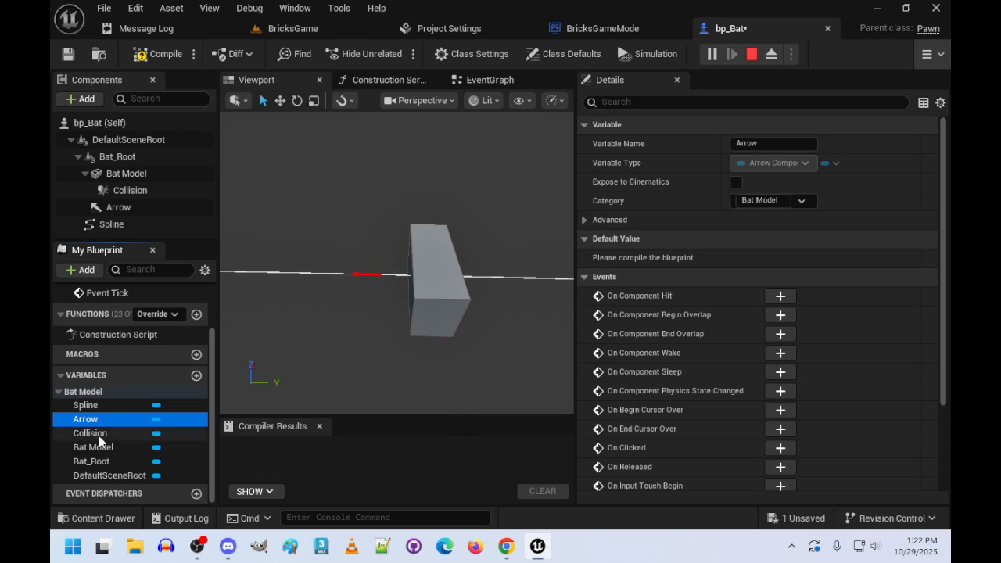
left_click(59, 392)
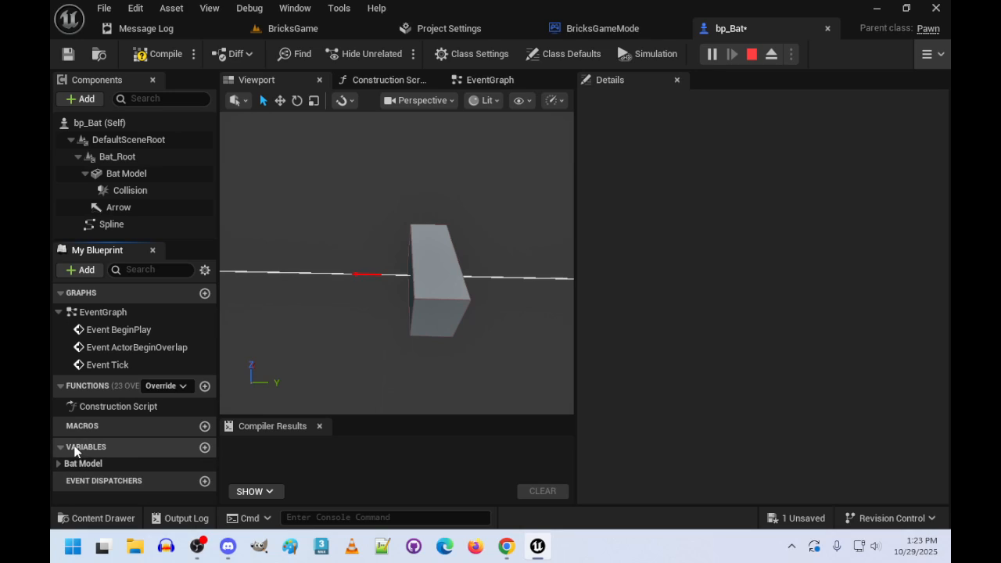
- Add a Float variable named PointOnSpline and make it instance editable
left_click(205, 448)
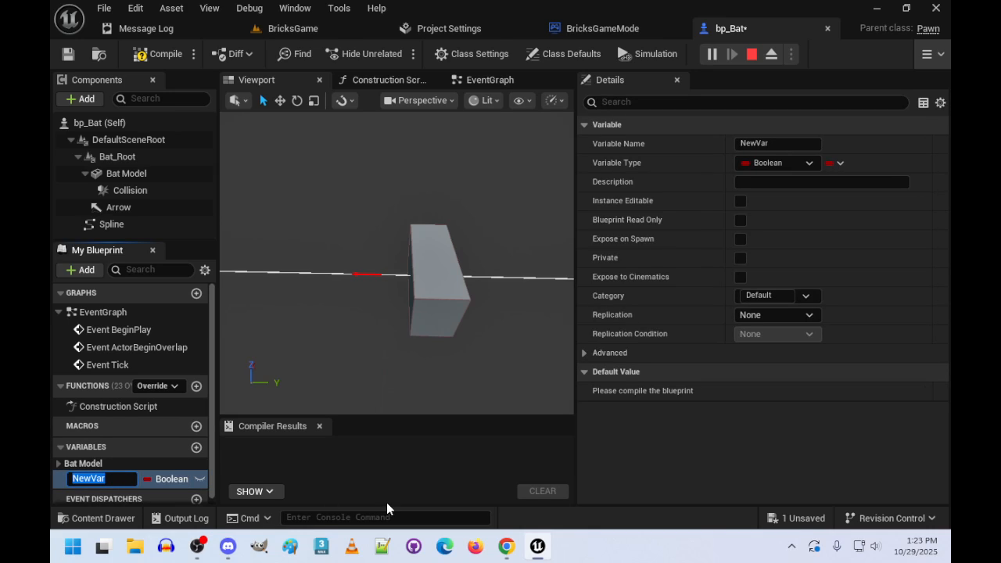
type("PointOnSpline")
key("Return")
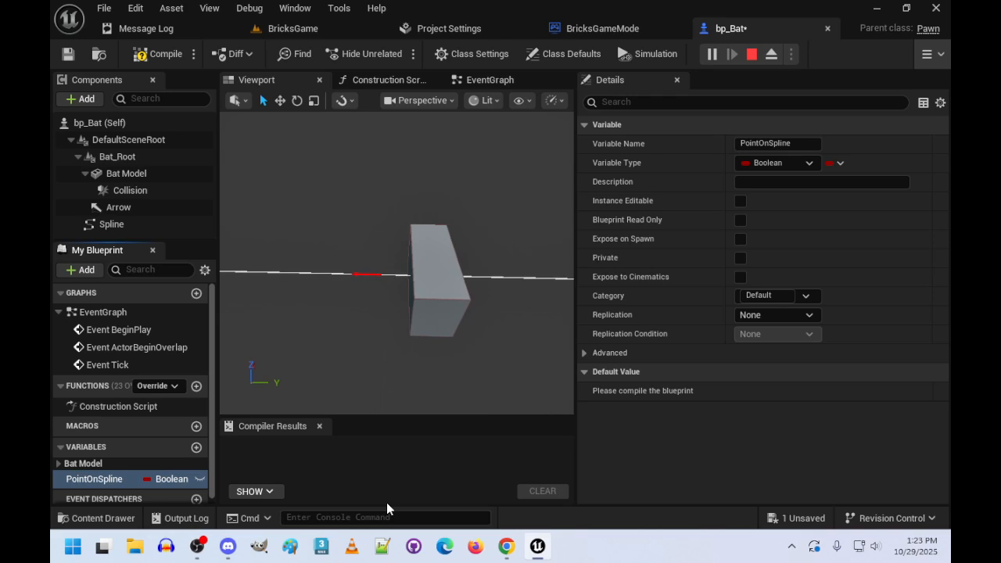
left_click(180, 479)
left_click(234, 331)
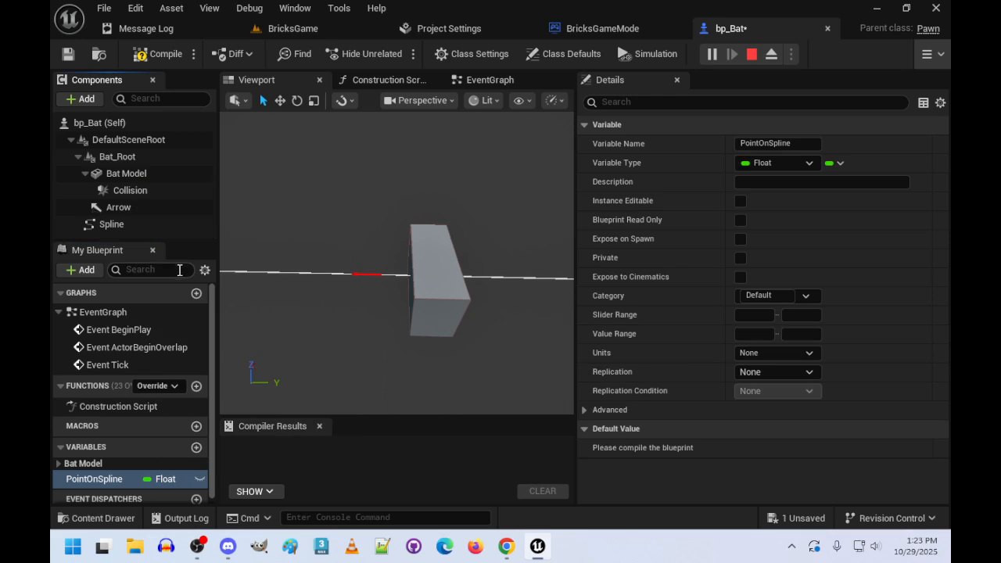
left_click(199, 479)
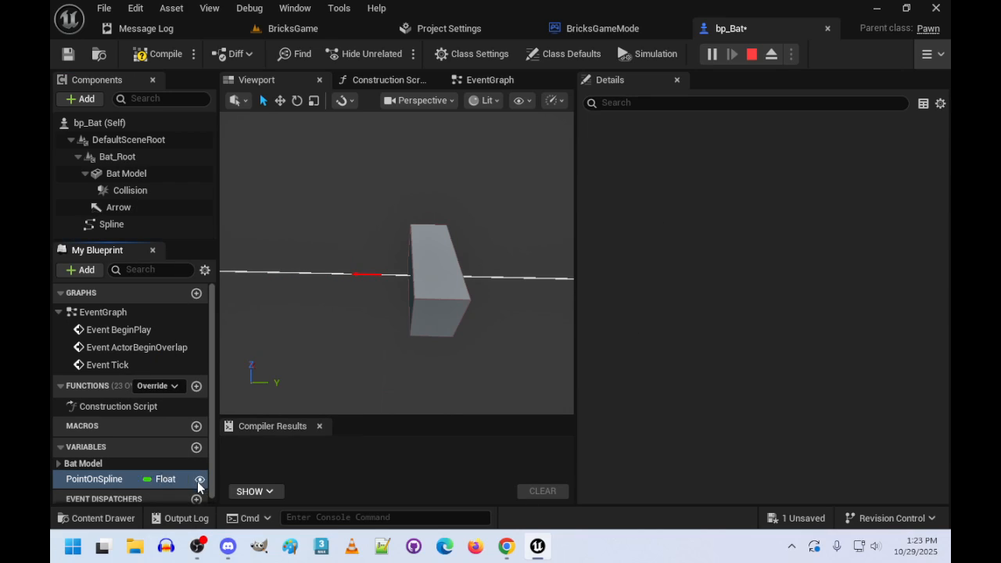
scroll(157, 437, "down", 1)
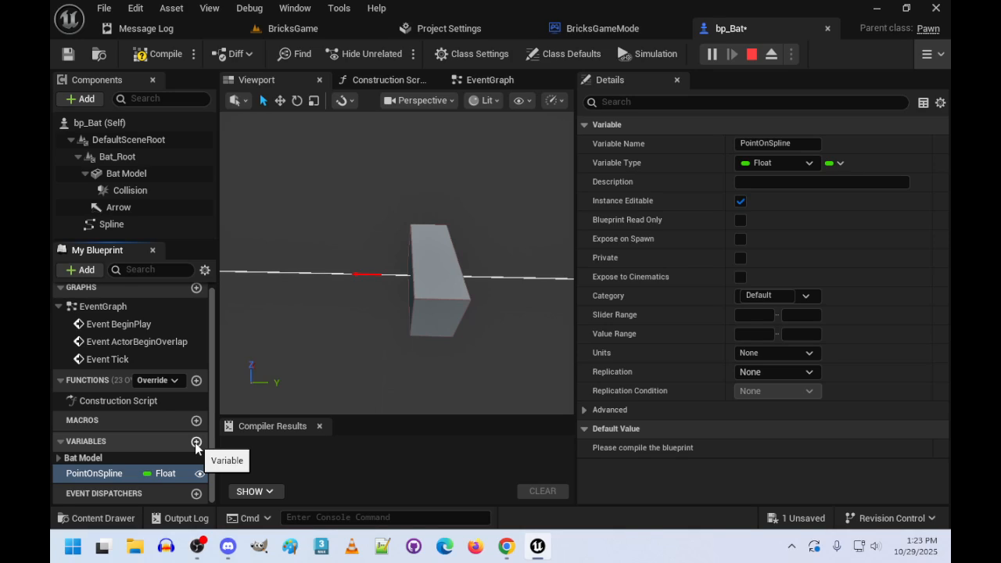
- Add a Float variable named Senativity to the bat blueprint and make it instance editable
left_click(196, 443)
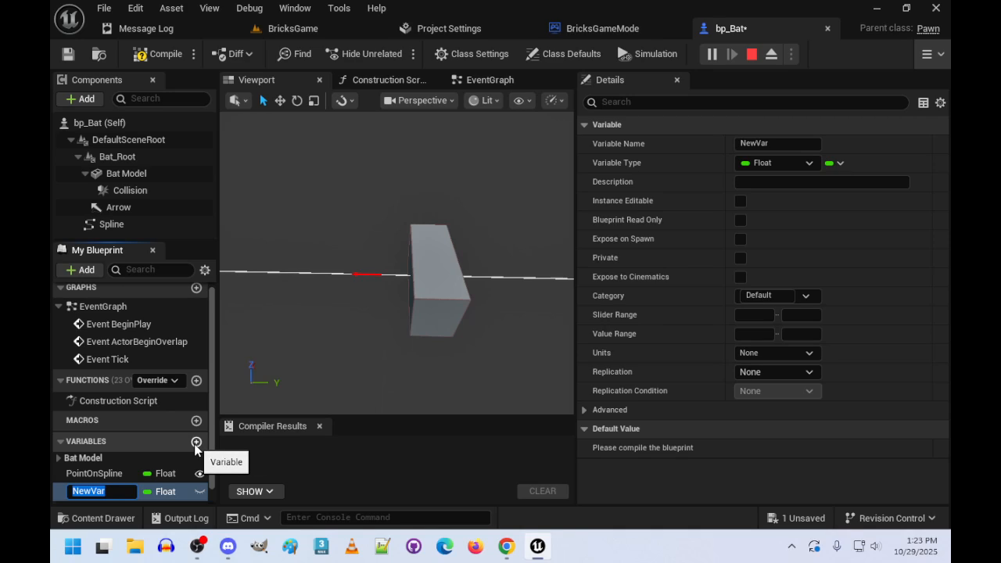
type("Senativity")
key("Return")
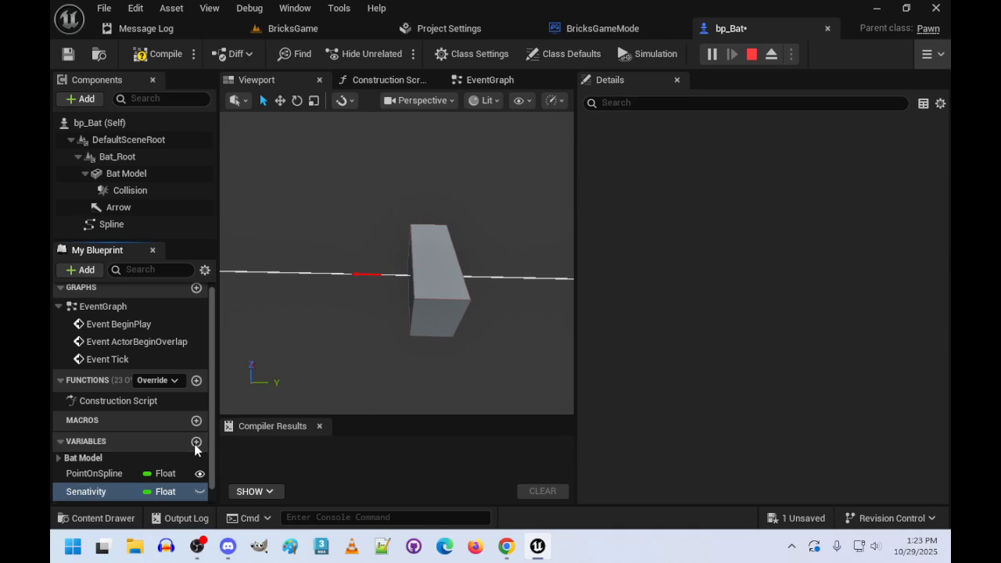
left_click(199, 492)
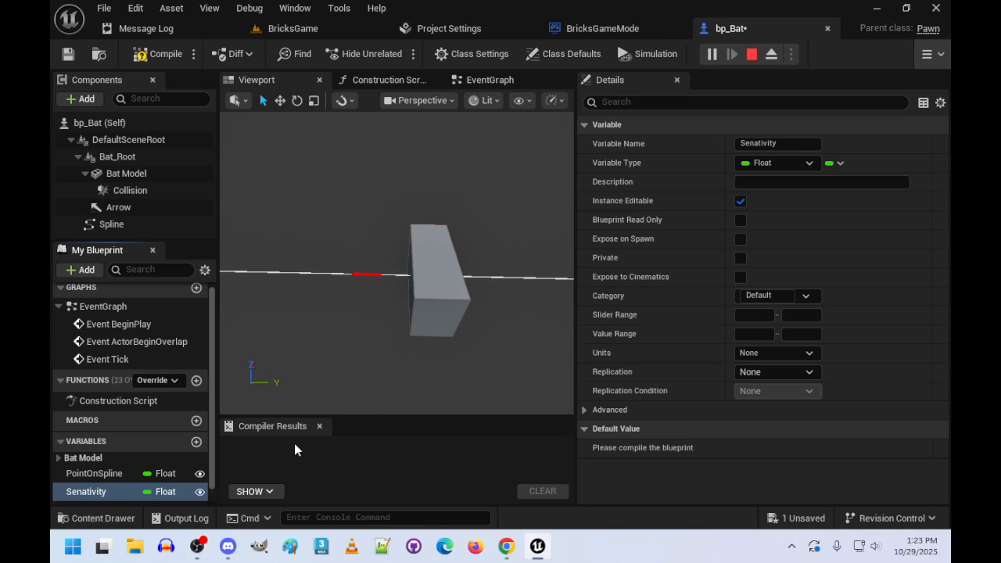
- Compile the blueprint and set the Senativity variable's default value to 50
left_click(137, 53)
double_click(88, 492)
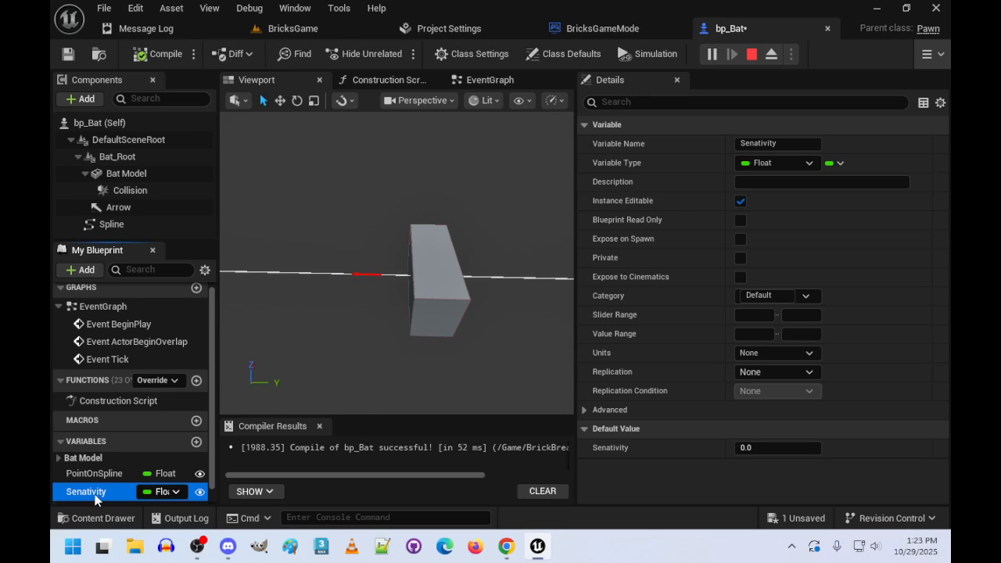
left_click(784, 448)
type("50")
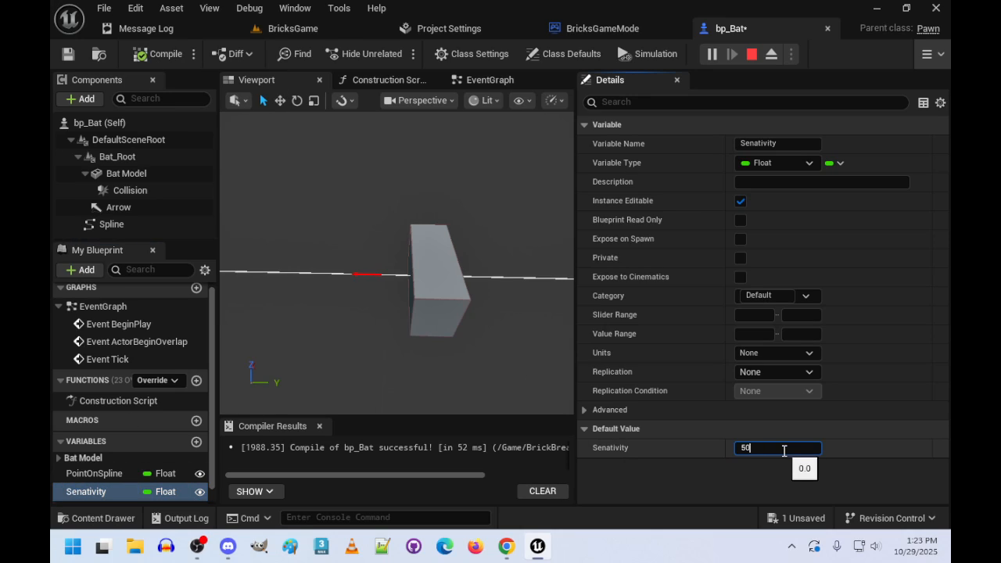
key("Return")
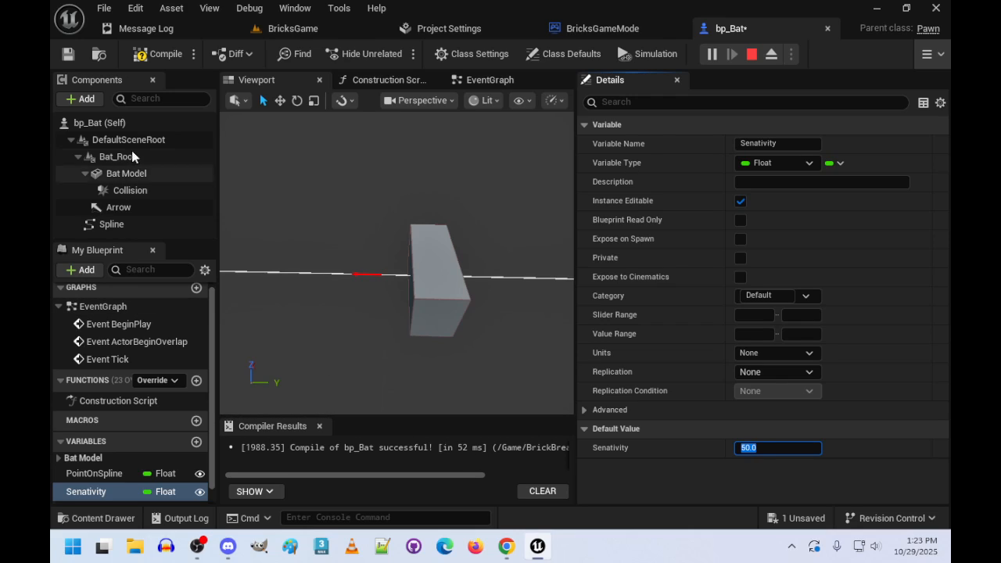
- Add a new function named SetupInput to the bat blueprint
scroll(132, 352, "up", 1)
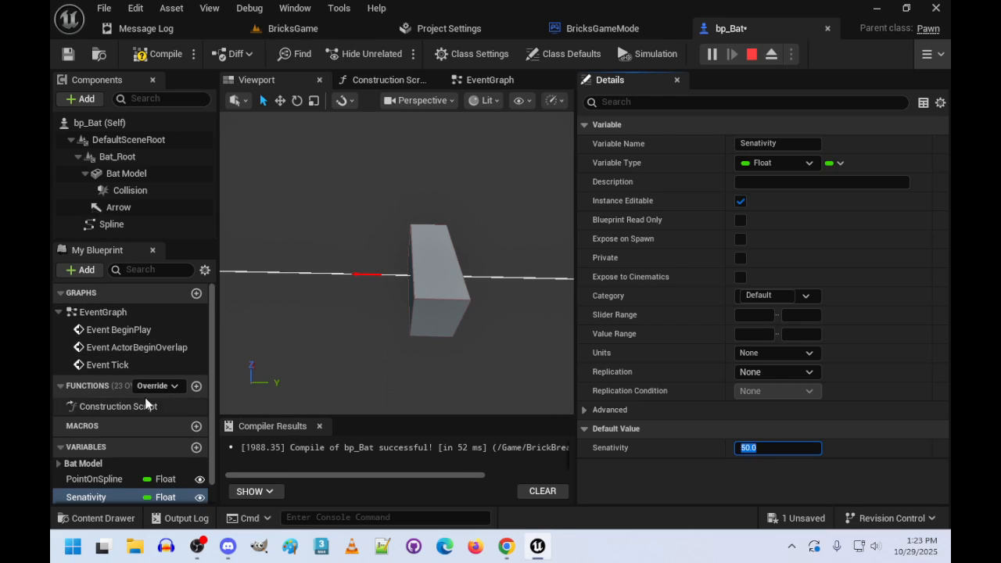
left_click(196, 388)
type("Set")
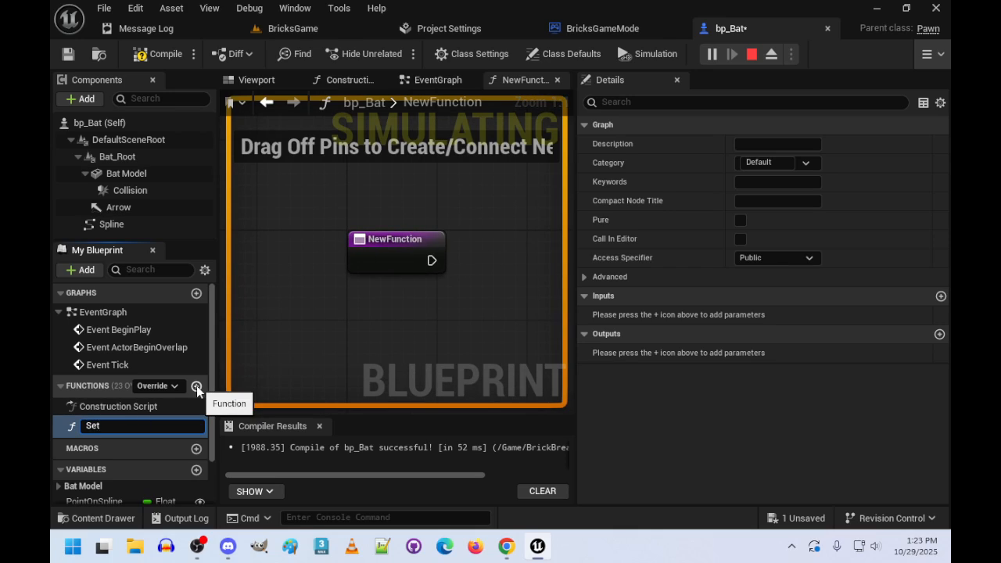
type("upInput")
key("Return")
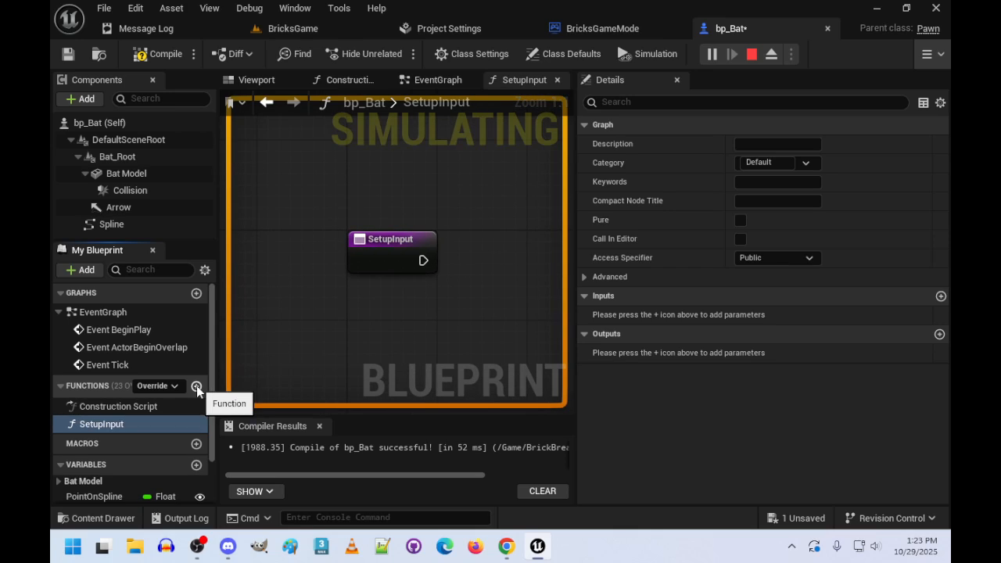
- Add two more functions to the bat blueprint, named MoveBat and CenterBat
left_click(196, 385)
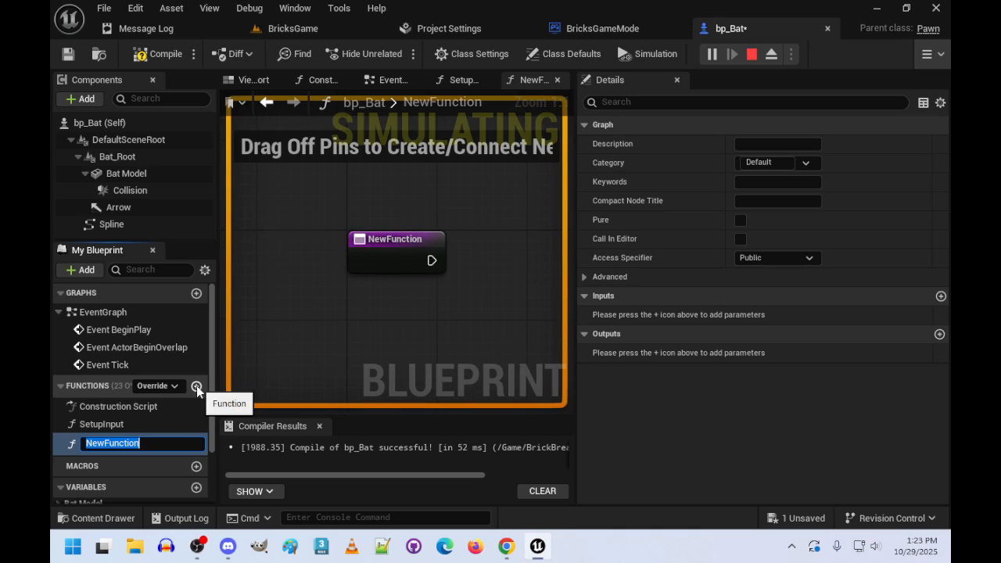
type("MoveBat")
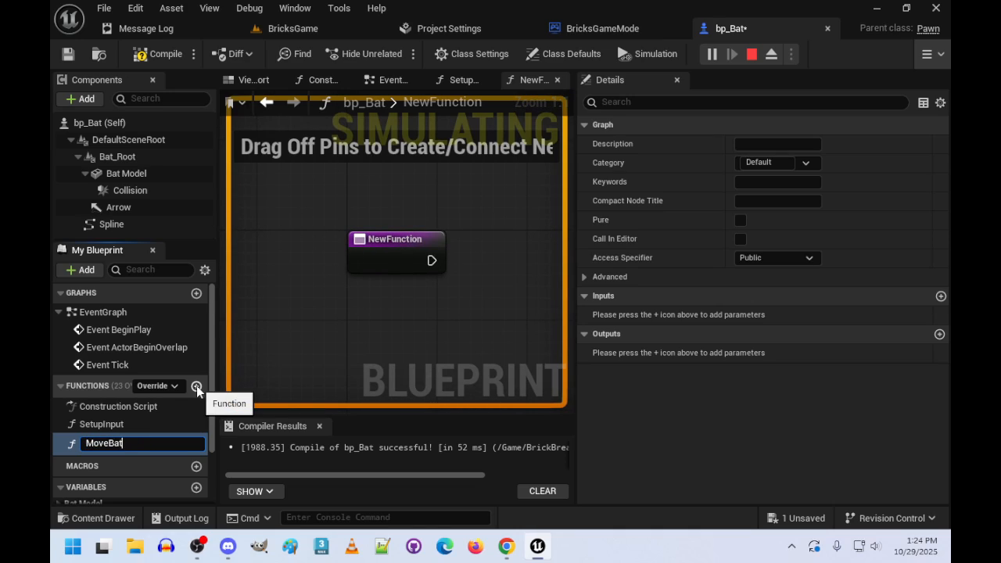
key("Return")
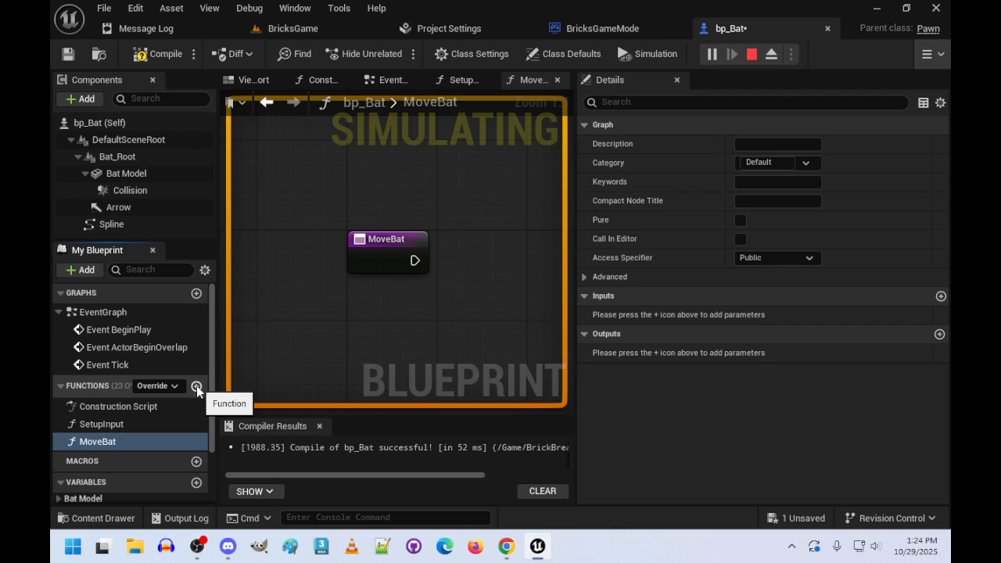
left_click(197, 387)
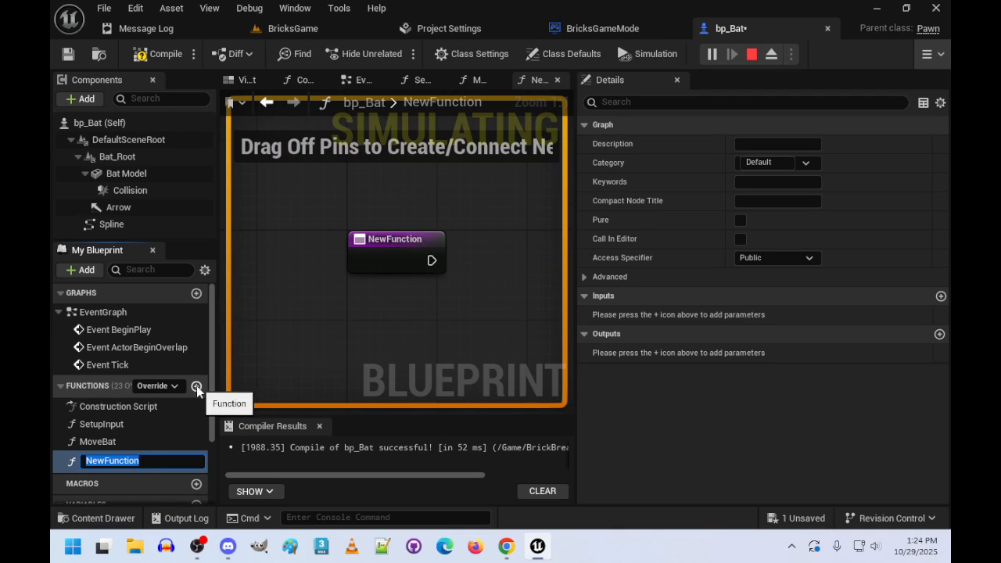
type("CenterBat")
key("Return")
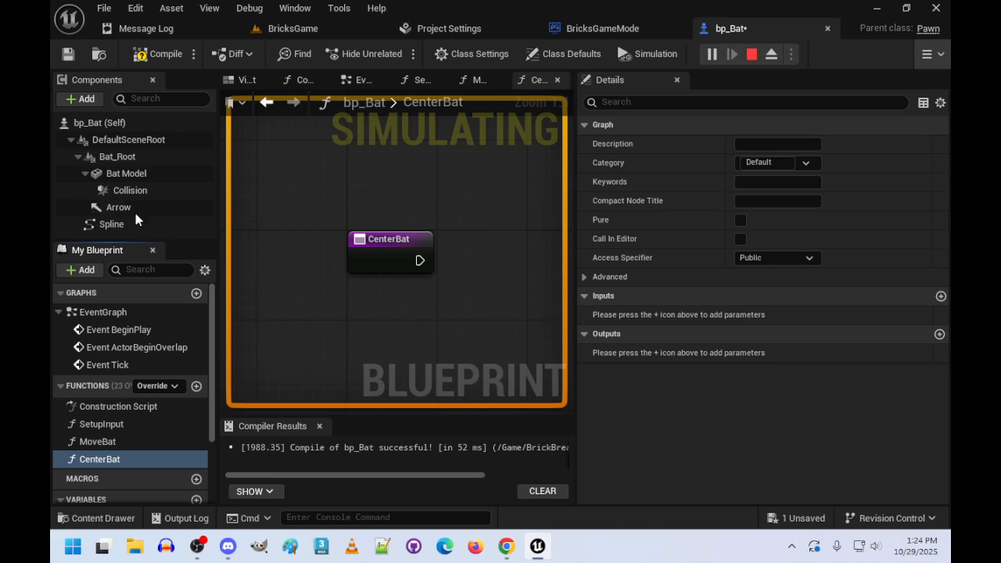
- Place a SetupInput function call in the event graph and connect it to Event BeginPlay's execution output
left_click(361, 80)
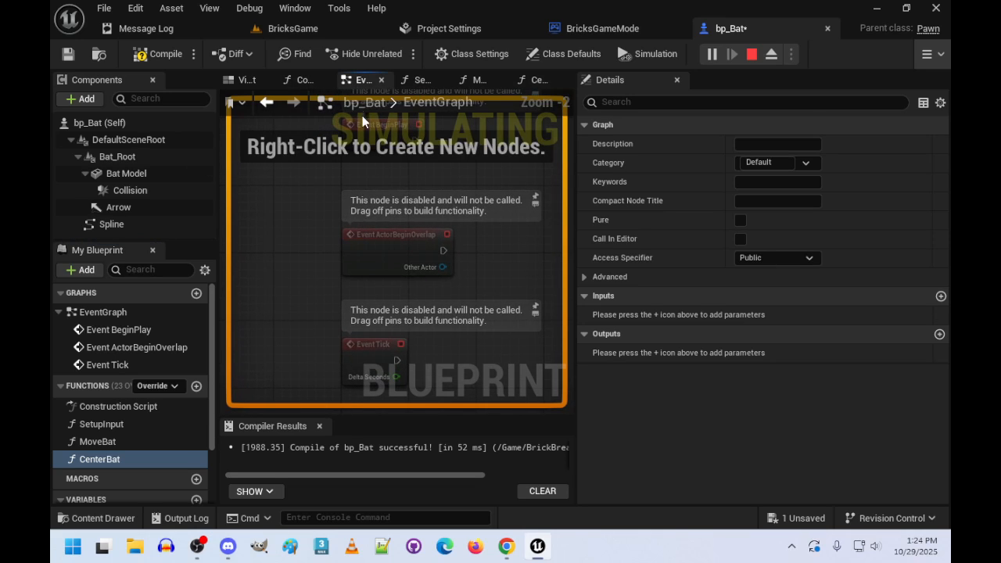
left_click_drag(575, 138, 809, 143)
right_click_drag(561, 254, 546, 371)
scroll(569, 221, "up", 1)
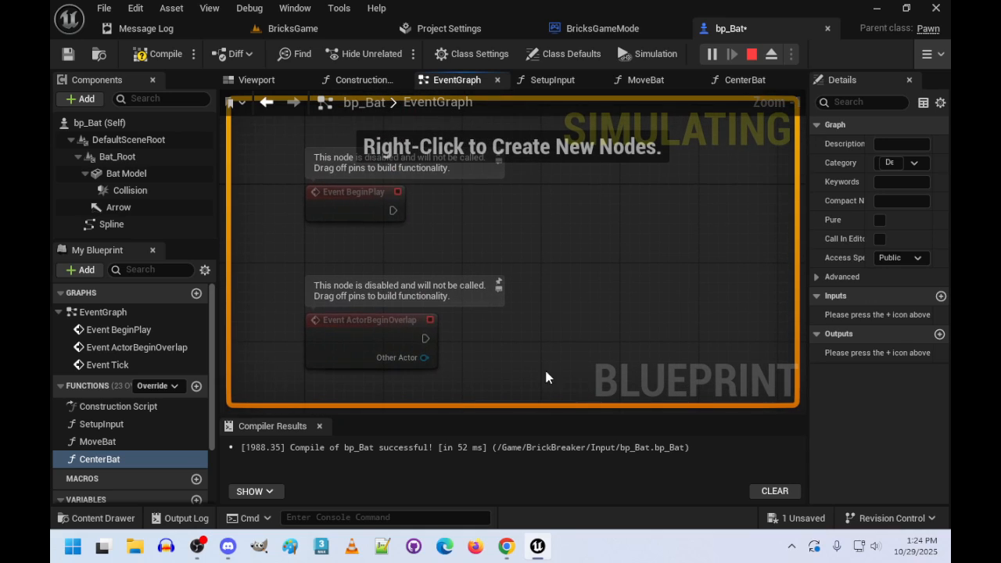
left_click_drag(392, 209, 453, 210)
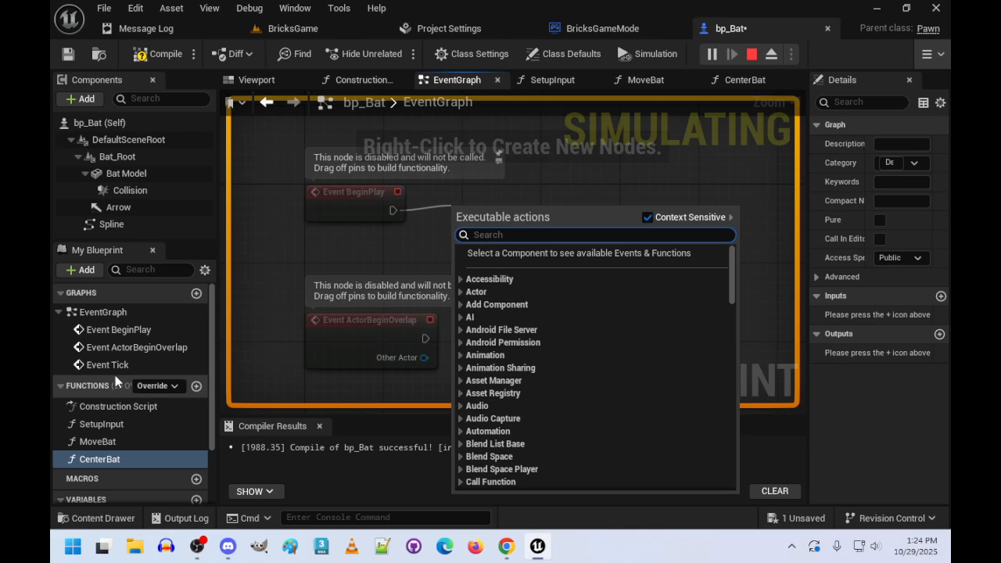
left_click(105, 424)
left_click_drag(106, 425, 473, 186)
left_click_drag(393, 211, 479, 194)
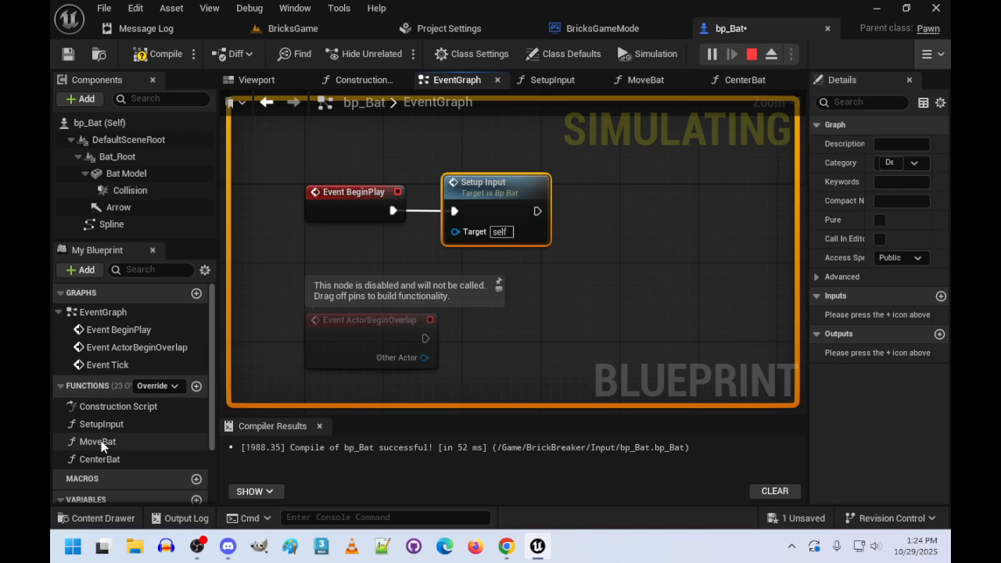
- Chain a CenterBat call and a MoveBat call after the Setup Input node on Event BeginPlay
left_click_drag(99, 459, 540, 215)
left_click_drag(676, 189, 625, 195)
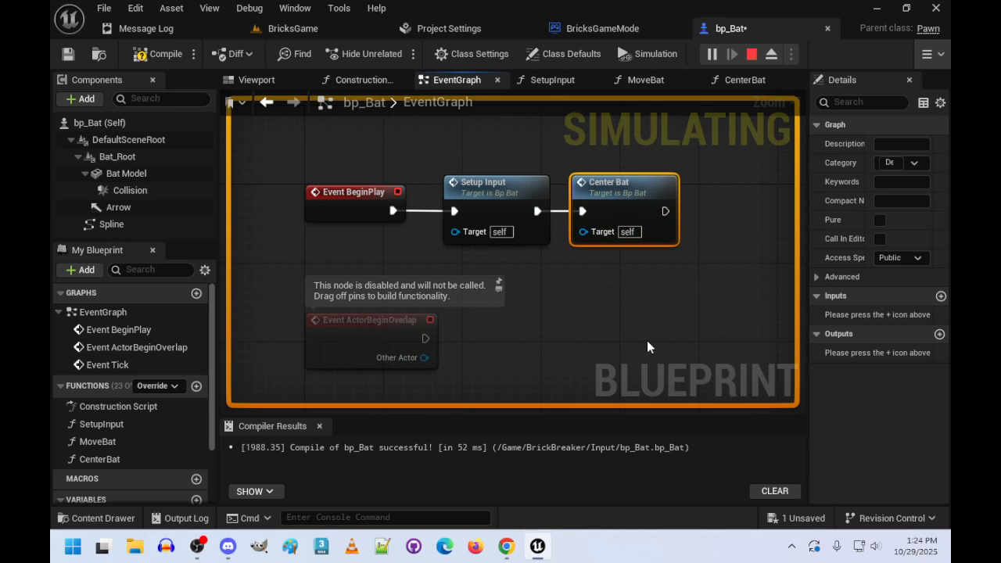
right_click_drag(648, 347, 537, 331)
left_click_drag(94, 441, 564, 206)
left_click_drag(677, 186, 636, 189)
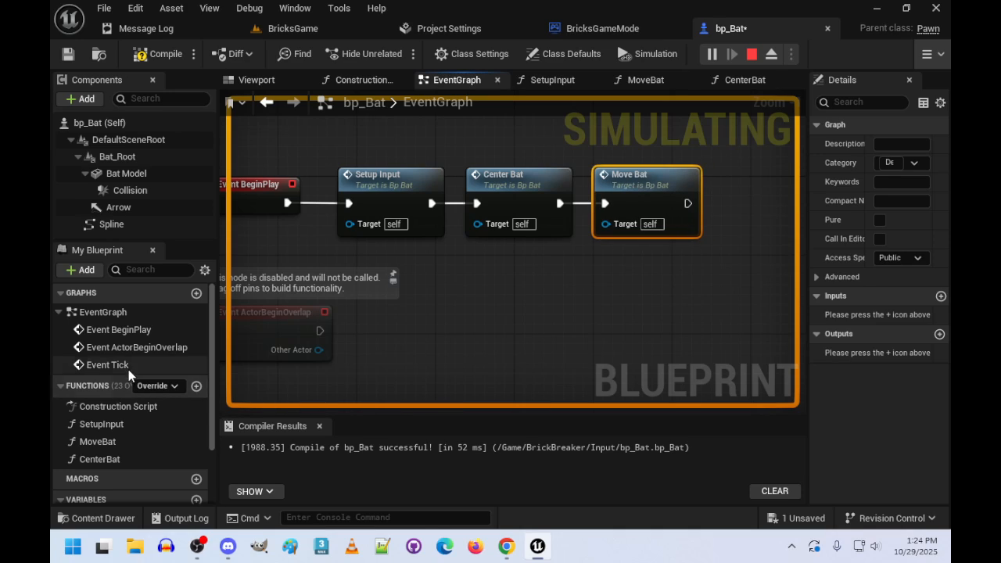
- Place a MoveBat function call beside Event Tick and connect it to the event's execution output
scroll(129, 375, "down", 2)
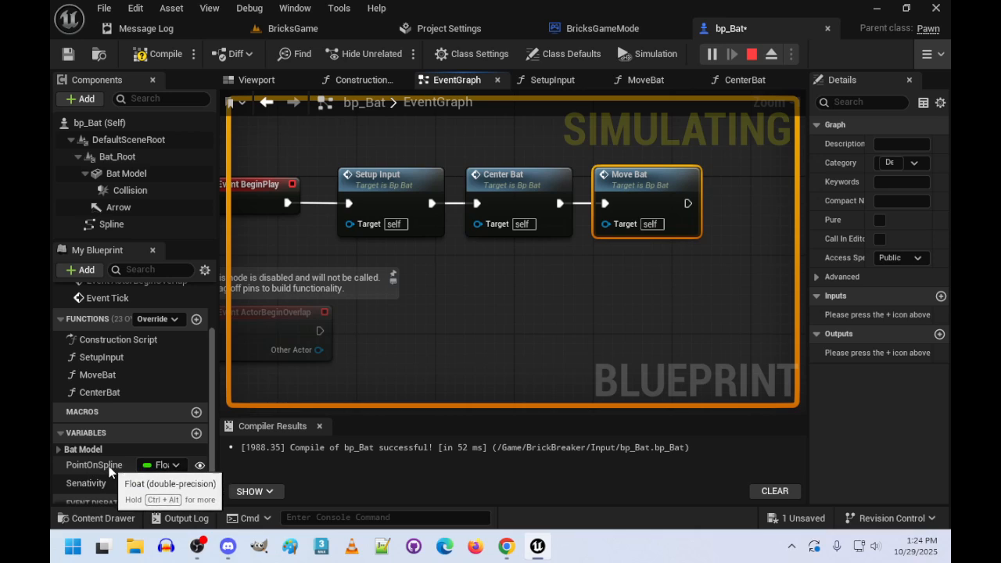
right_click_drag(479, 321, 585, 159)
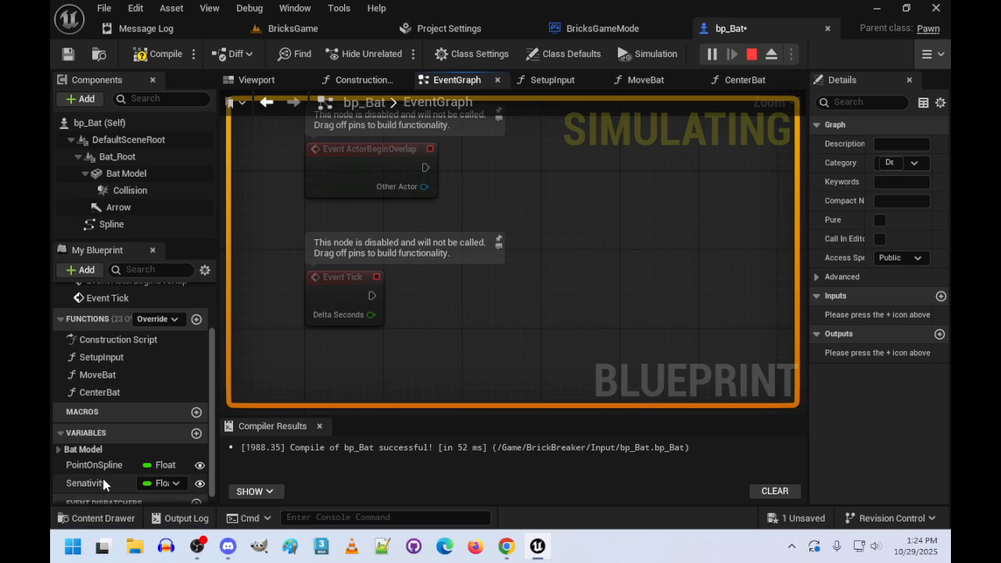
scroll(103, 484, "down", 1)
left_click_drag(91, 364, 446, 276)
left_click_drag(373, 296, 469, 291)
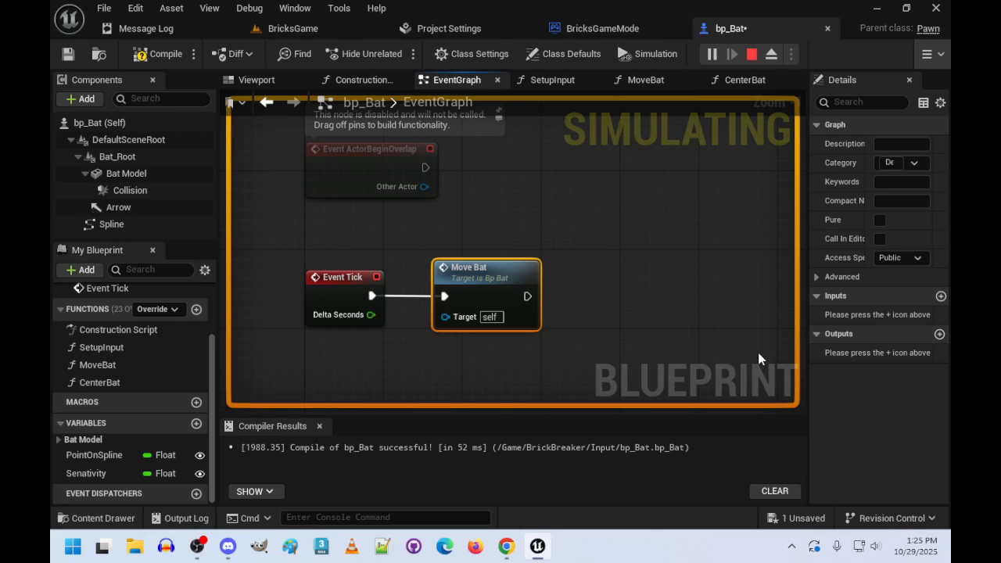
- Add the IA_Move enhanced input action event to the event graph and align it beneath Event Tick
scroll(605, 310, "down", 3)
right_click_drag(521, 339, 519, 200)
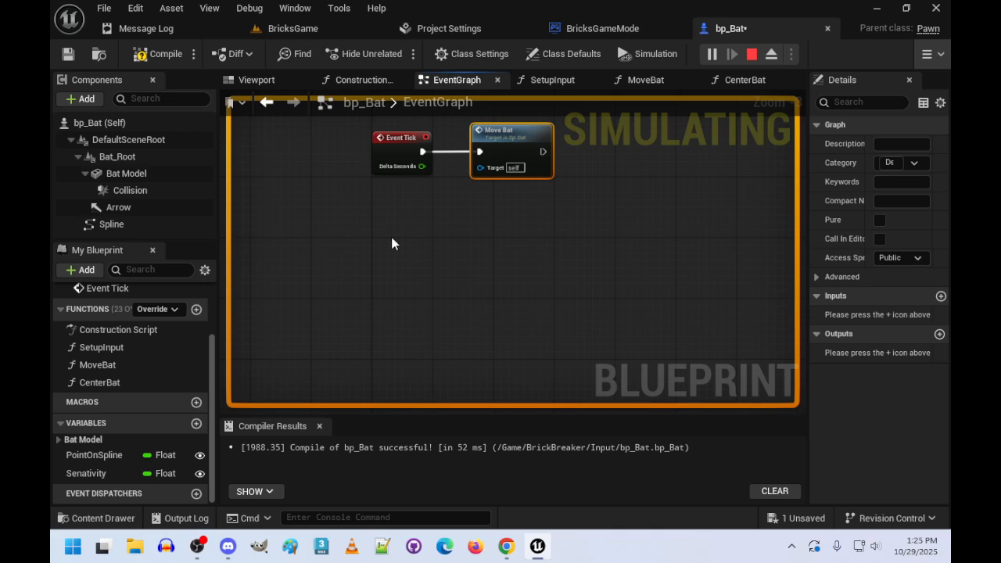
right_click(387, 243)
type("ia_move")
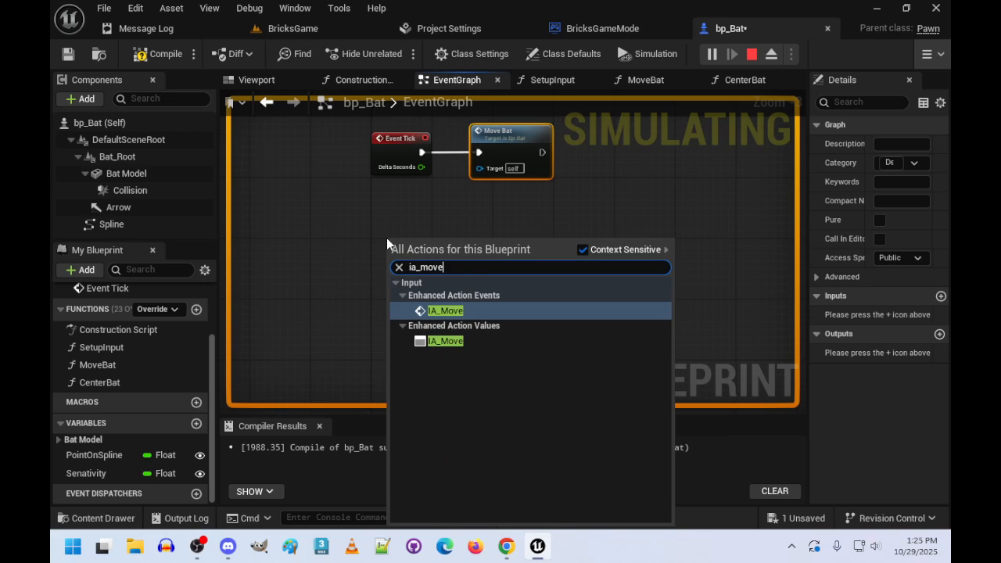
key("Return")
scroll(387, 238, "up", 1)
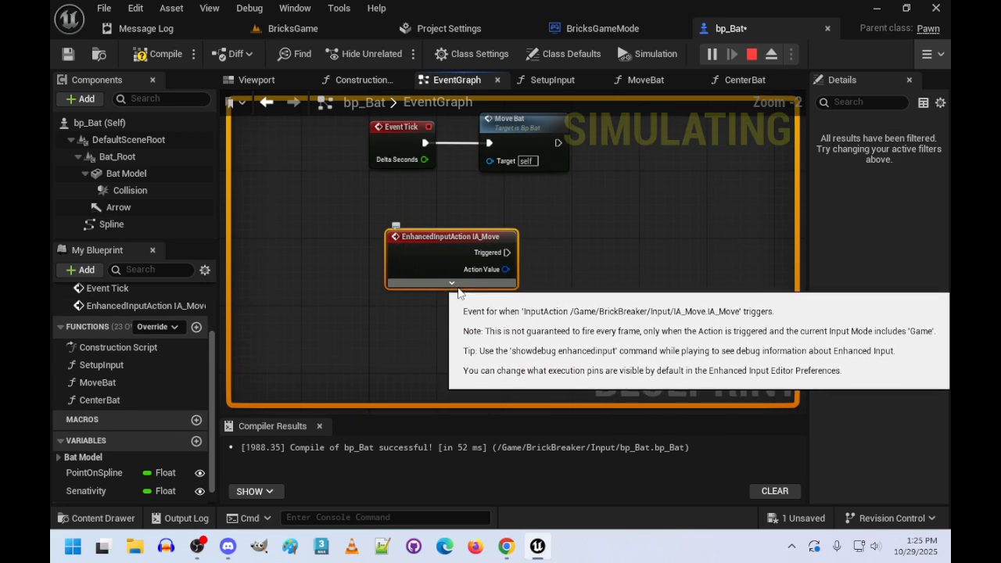
left_click(446, 278)
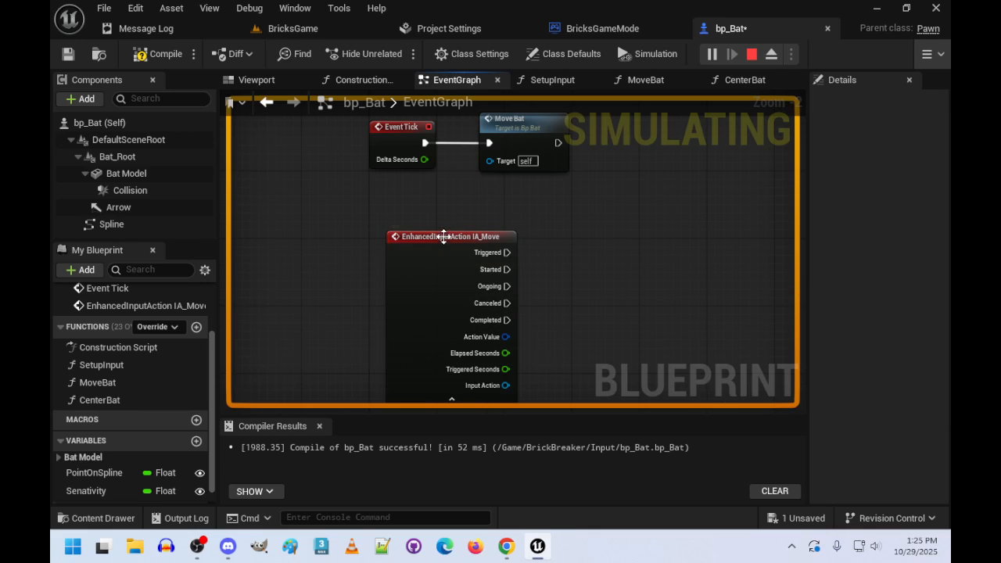
left_click_drag(440, 233, 420, 236)
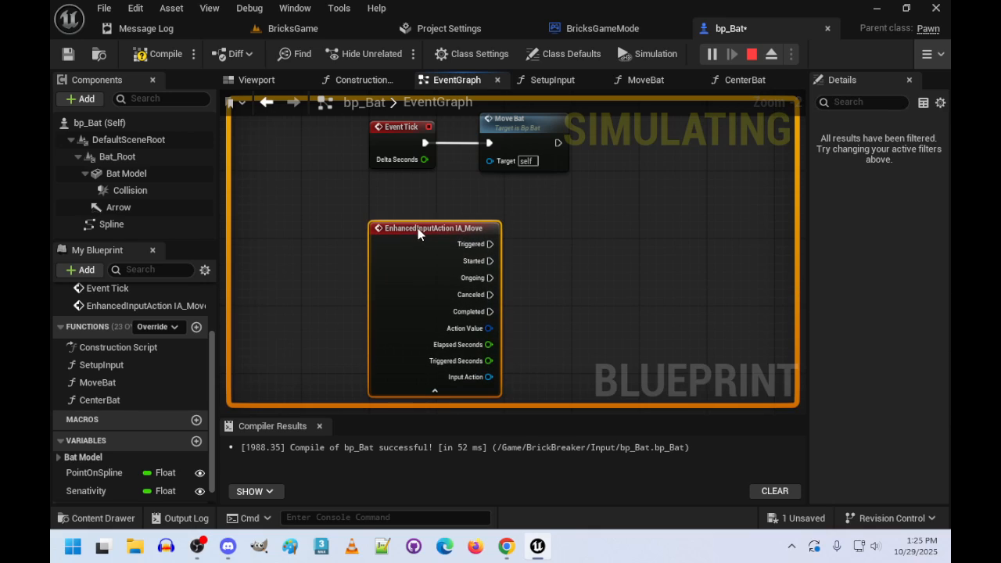
left_click(435, 392)
right_click_drag(526, 251, 447, 269)
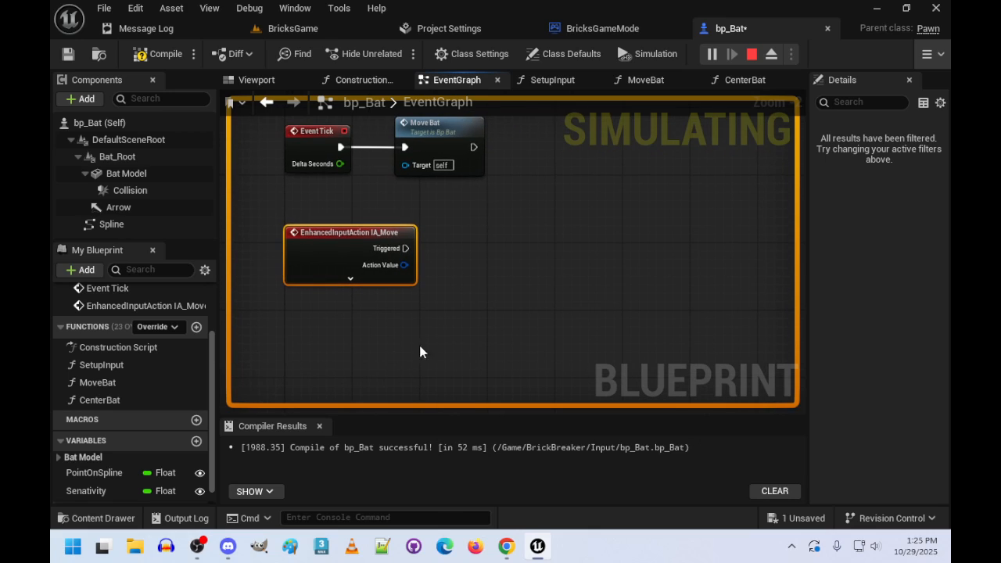
- Add a getter for the Senativity variable, show all pins of the IA_Move event and place the getter beneath it
left_click_drag(102, 491, 352, 395)
left_click(391, 331)
left_click(351, 279)
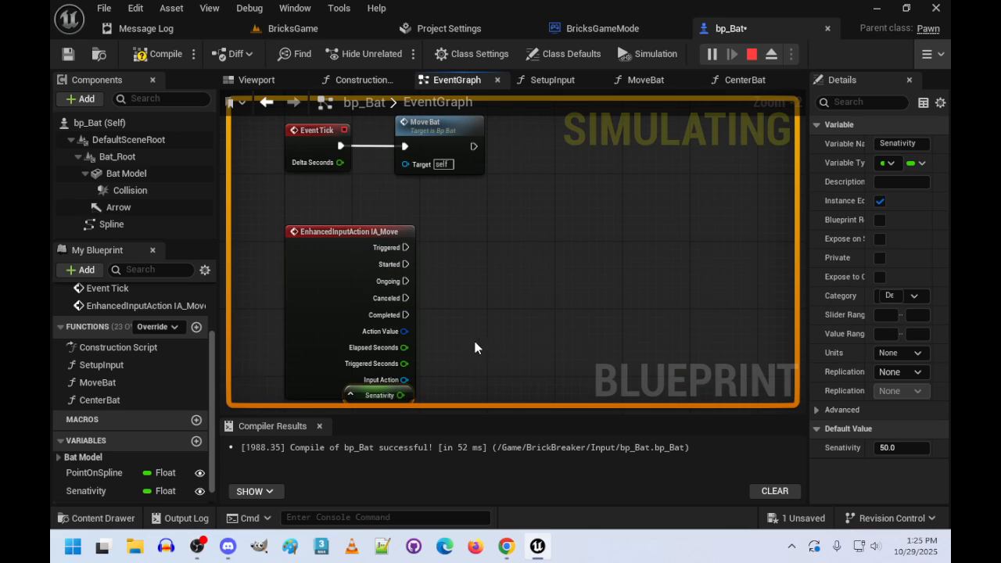
right_click_drag(476, 346, 471, 221)
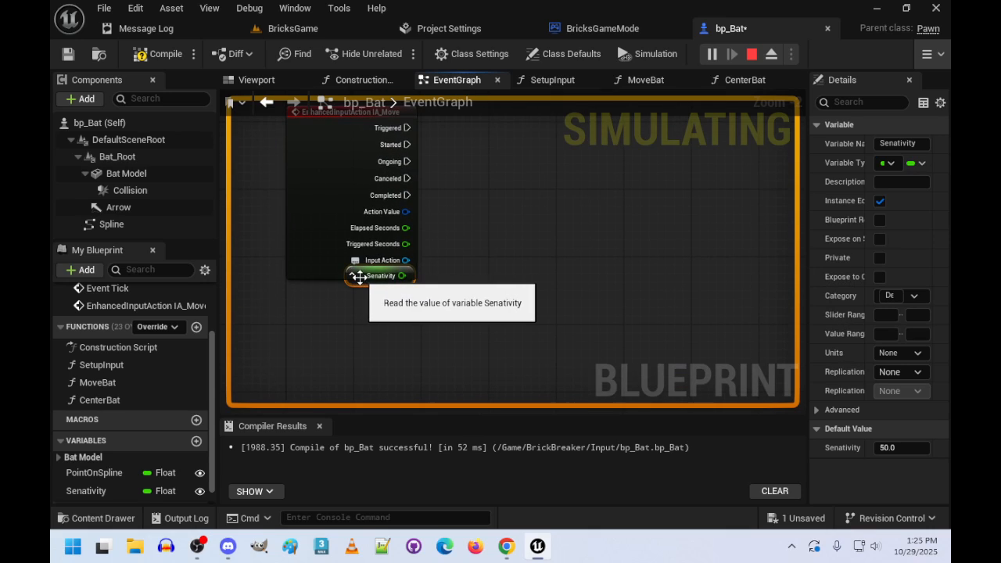
left_click_drag(350, 277, 350, 302)
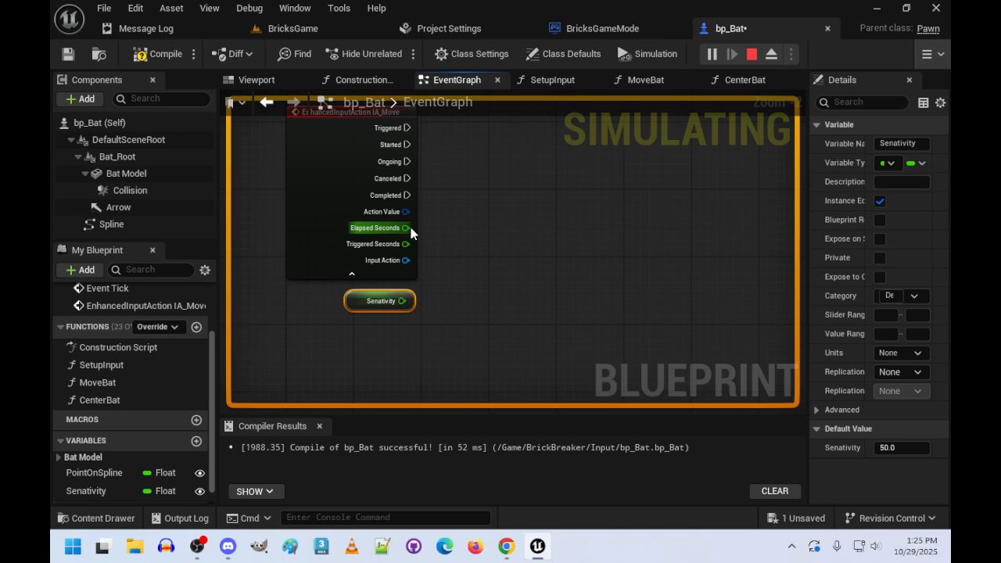
- Stop the play session and split the IA_Move event's Action Value pin, keeping the Senativity getter clear of the enlarged node
right_click(391, 213)
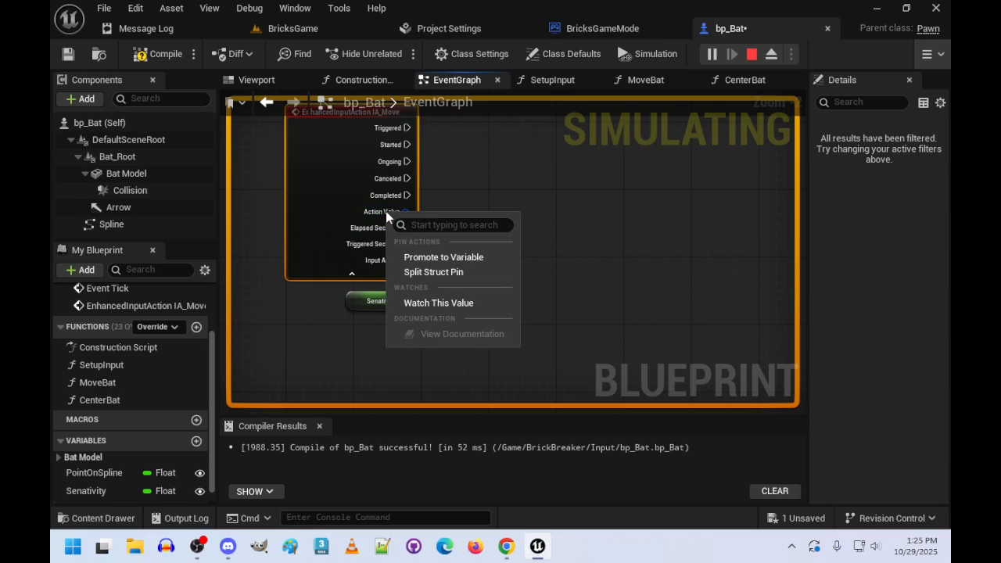
left_click(461, 273)
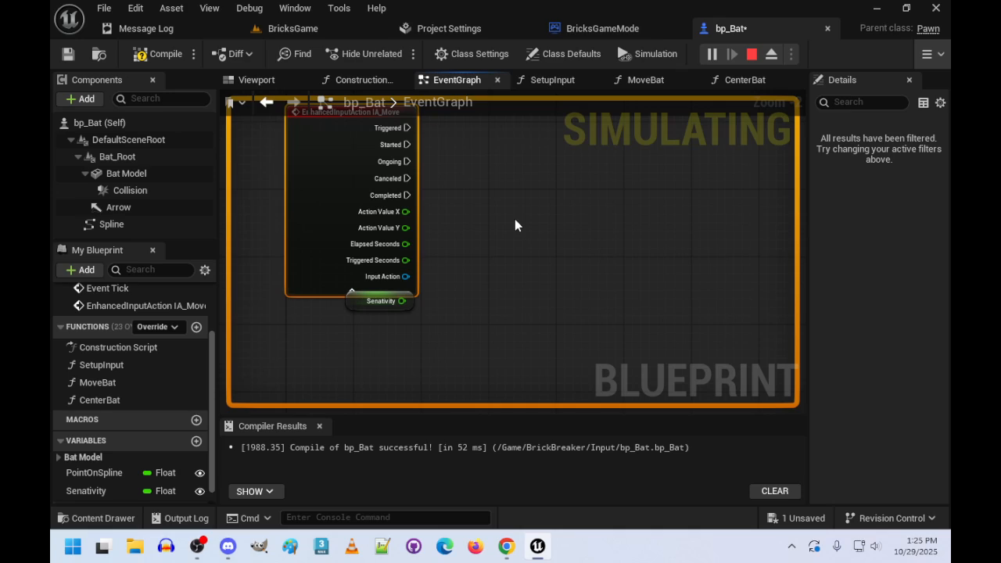
left_click(752, 55)
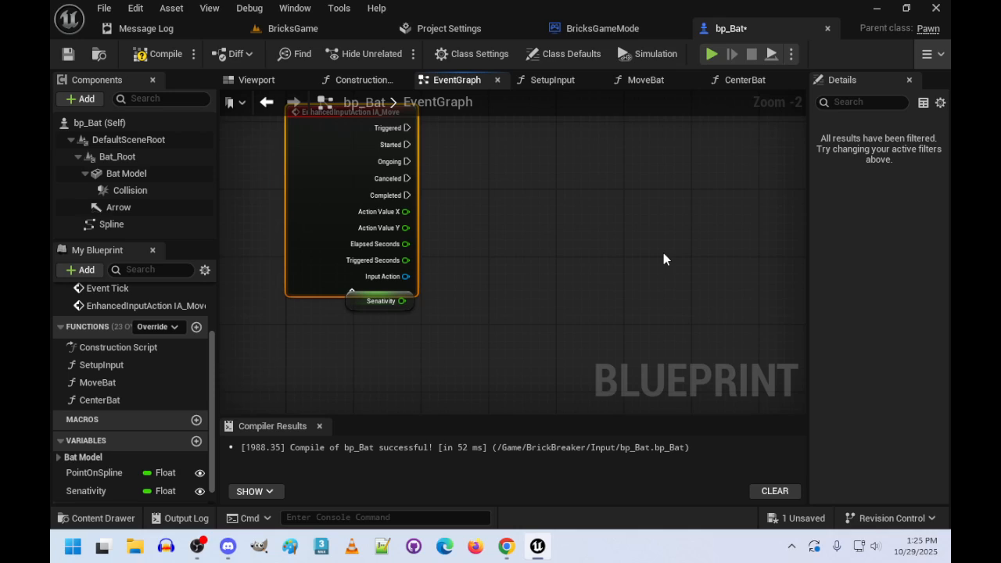
left_click_drag(360, 305, 361, 317)
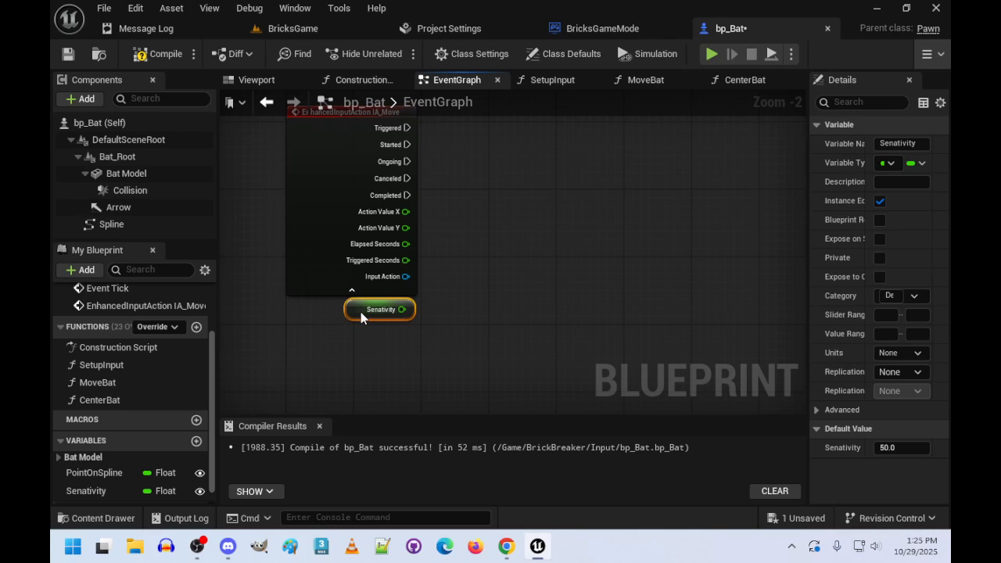
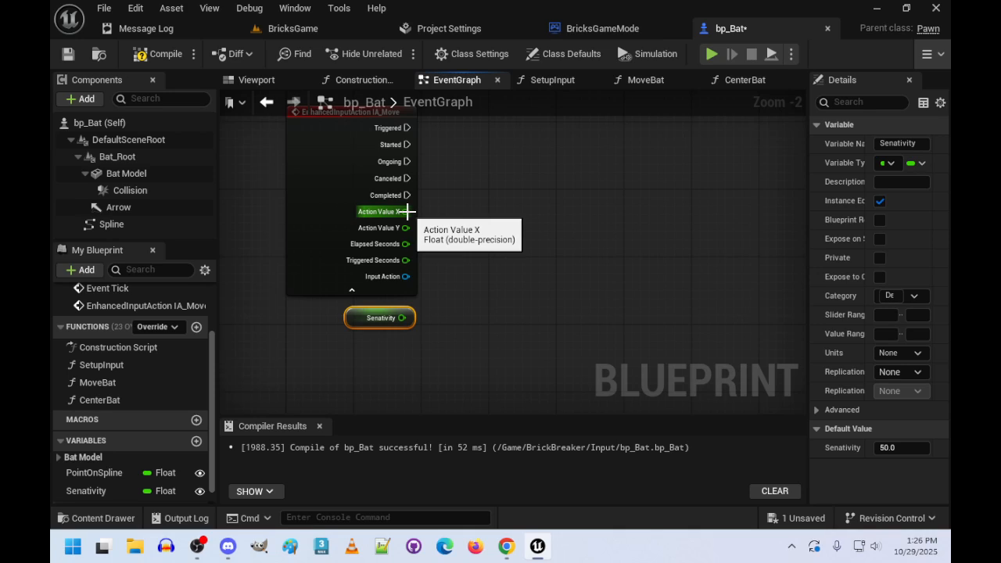
- Multiply the IA_Move event's Action Value X by the Senativity getter and place the Multiply node close beside the event
left_click_drag(407, 212, 540, 225)
type("*")
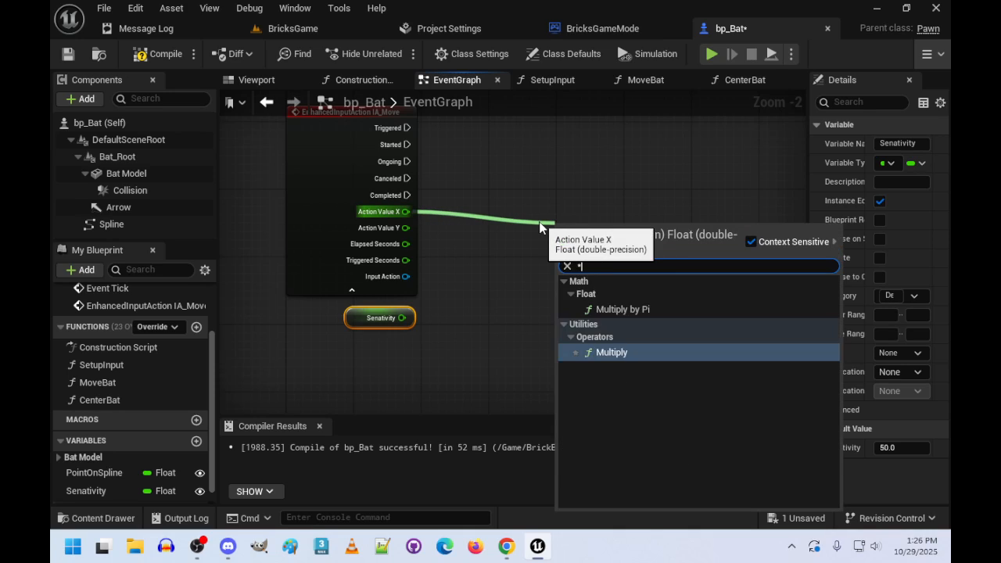
key("Return")
left_click_drag(402, 317, 559, 250)
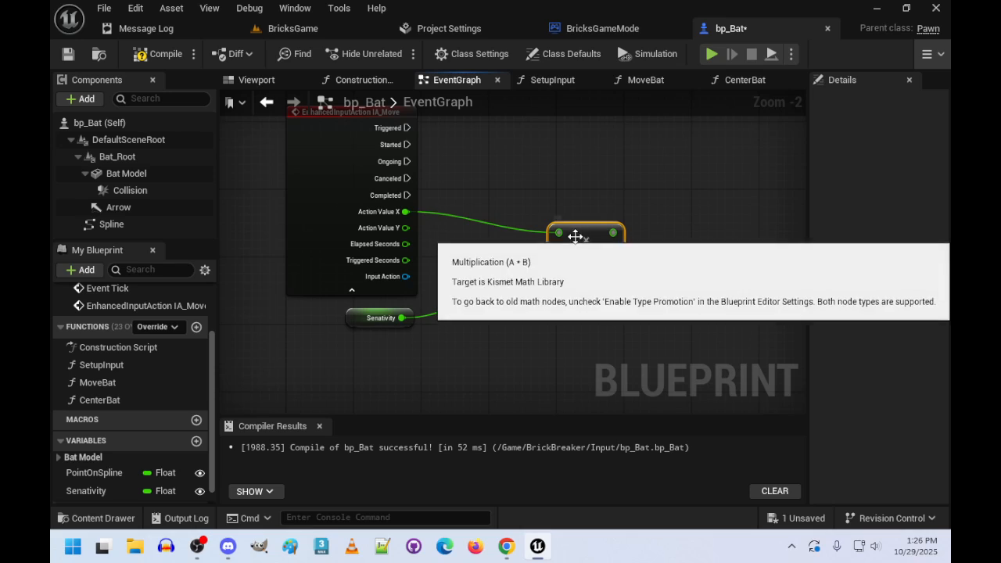
left_click_drag(579, 234, 470, 222)
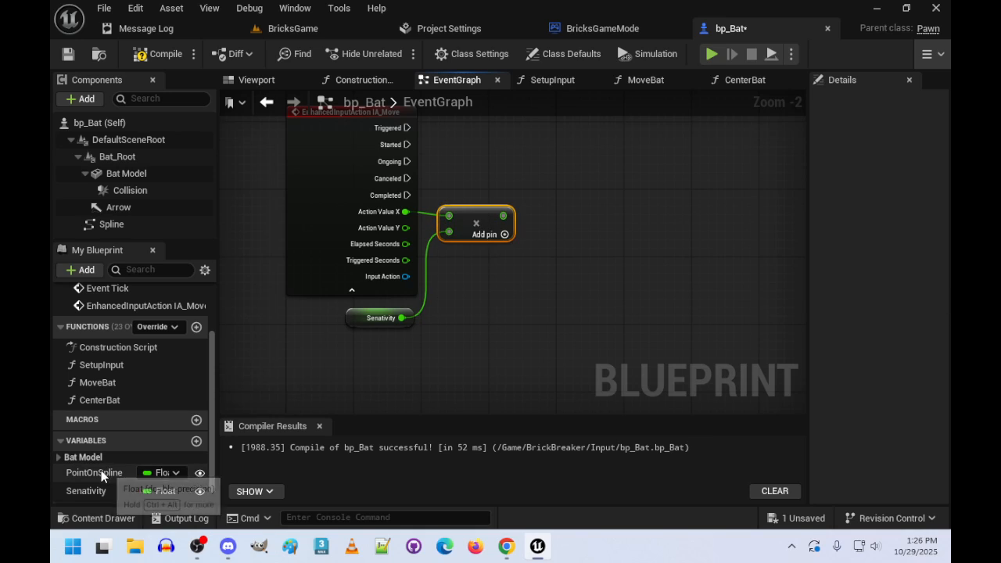
- Place a PointOnSpline getter above the Multiply node and feed it and the product into a new Add node
left_click_drag(101, 470, 575, 203)
left_click(491, 209)
type("+")
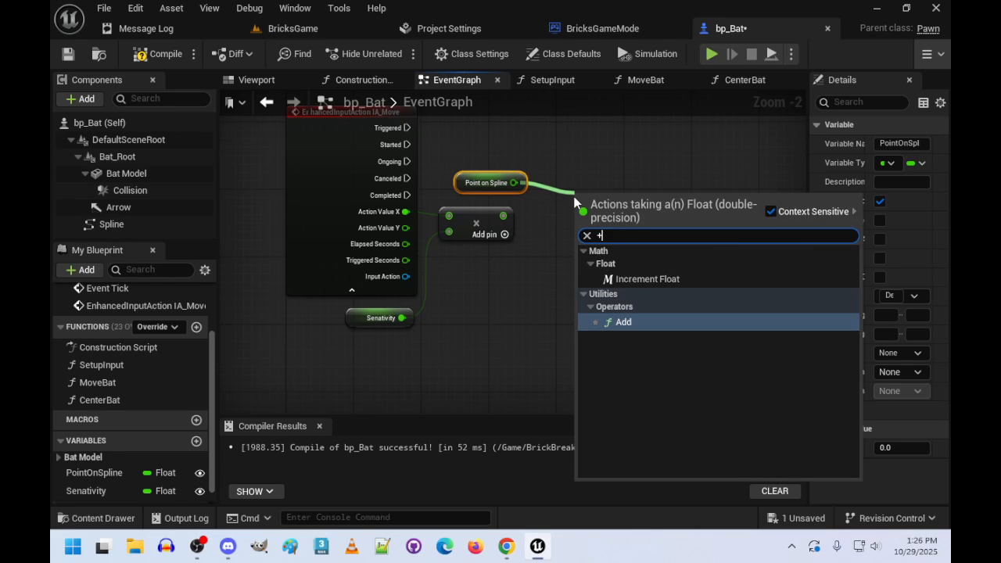
key("Return")
left_click_drag(503, 216, 585, 216)
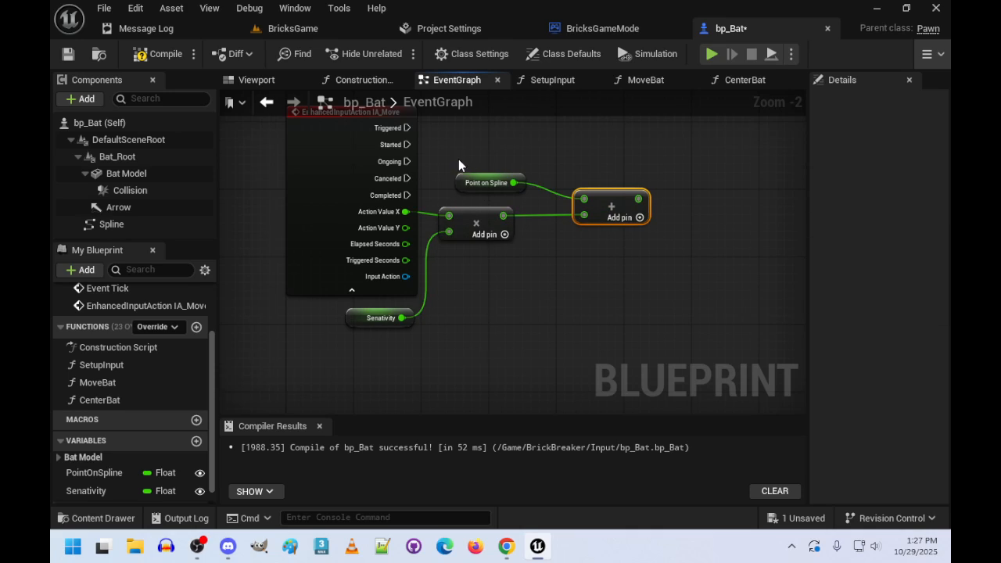
left_click_drag(463, 184, 452, 192)
- Add a Set PointOnSpline node, feed it the Add result, and run it from the IA_Move event's Triggered output
right_click_drag(533, 298, 462, 366)
left_click_drag(91, 476, 643, 184)
left_click(673, 217)
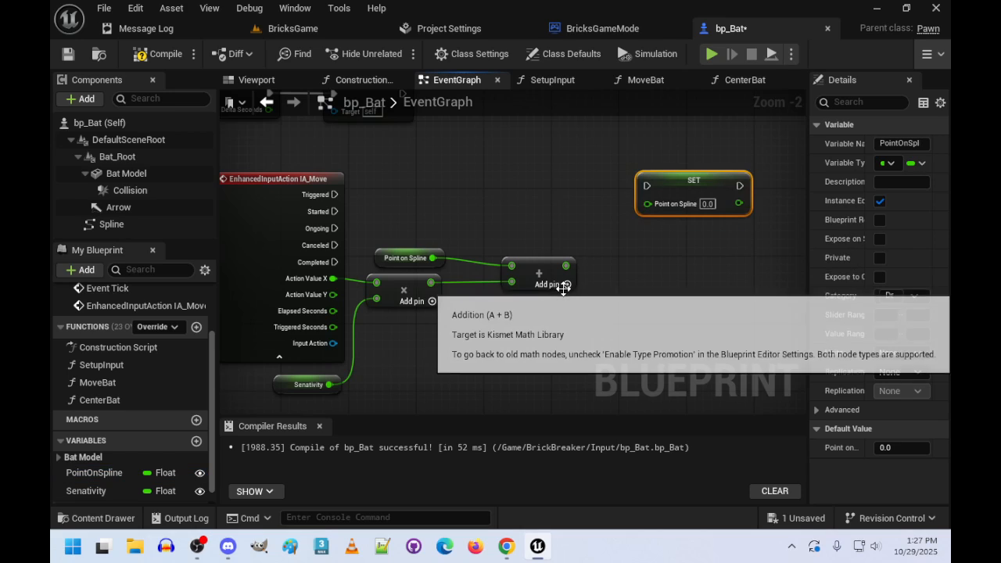
left_click_drag(566, 266, 648, 203)
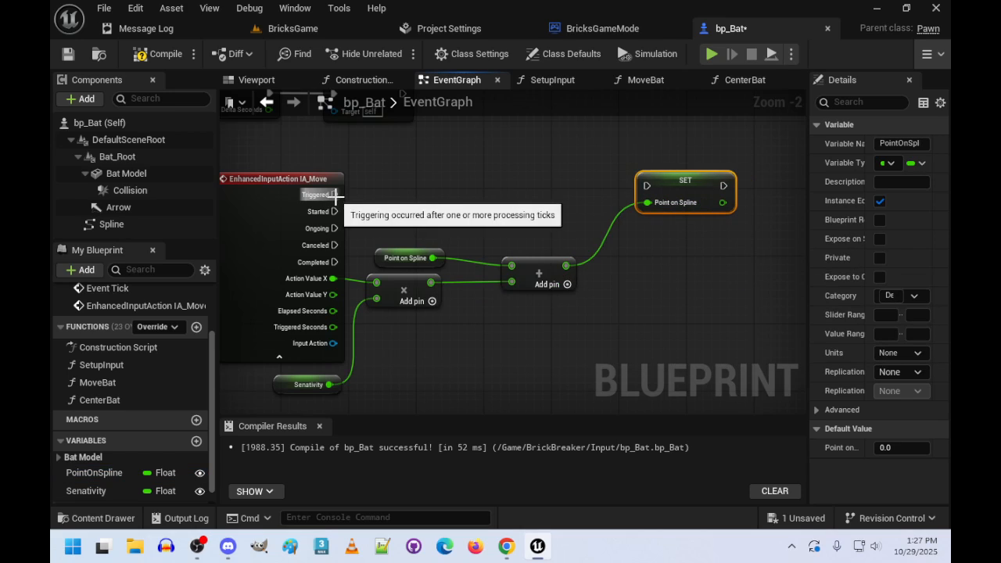
left_click_drag(334, 194, 654, 197)
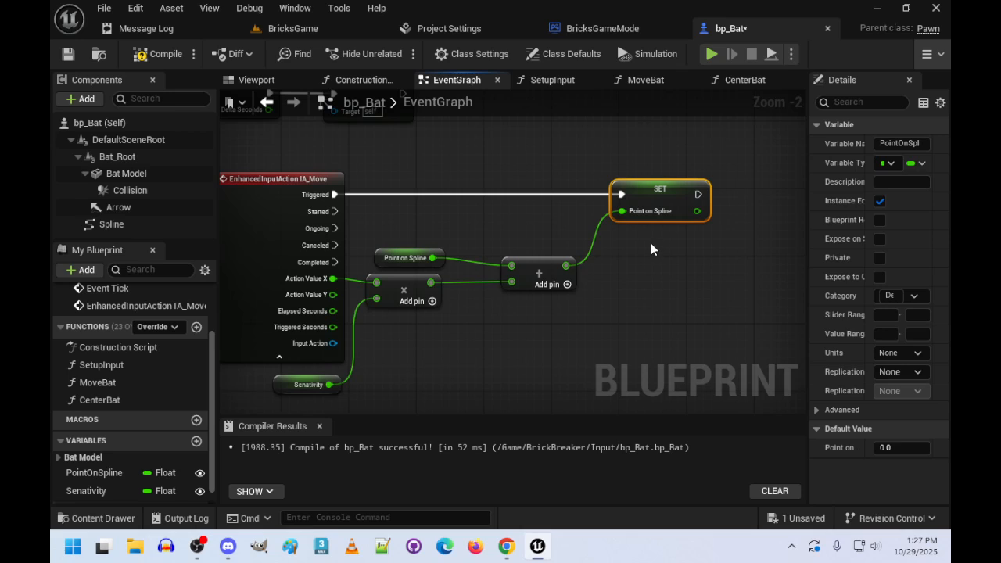
- Open the CenterBat function and place a getter for the Spline component below its entry node
scroll(650, 240, "down", 1)
right_click_drag(640, 251, 687, 380)
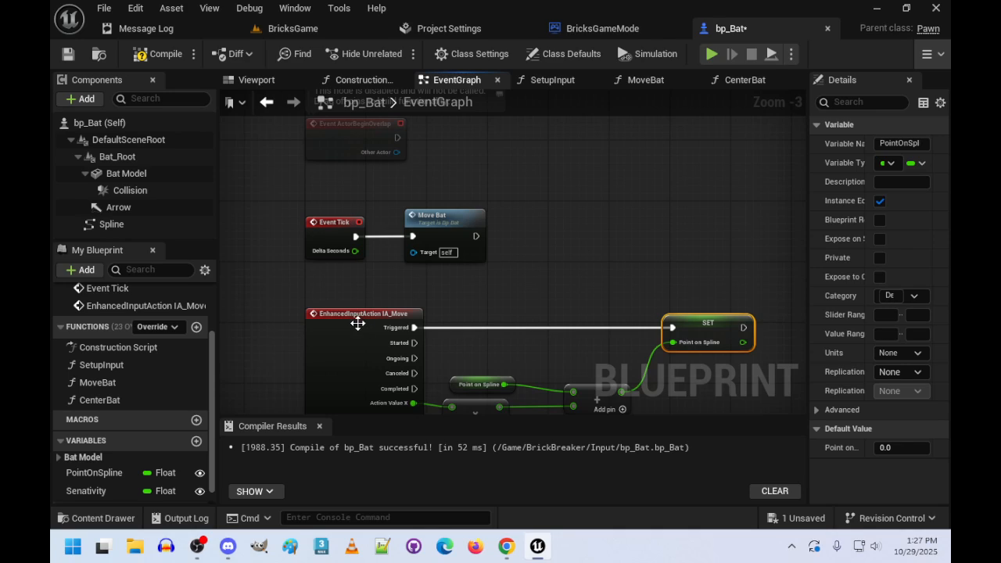
double_click(91, 403)
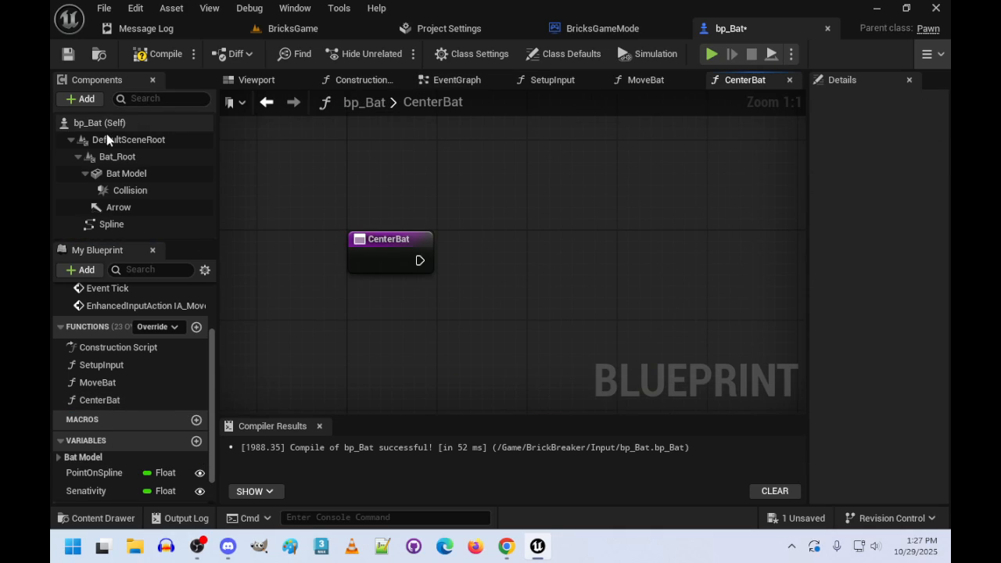
scroll(133, 422, "down", 2)
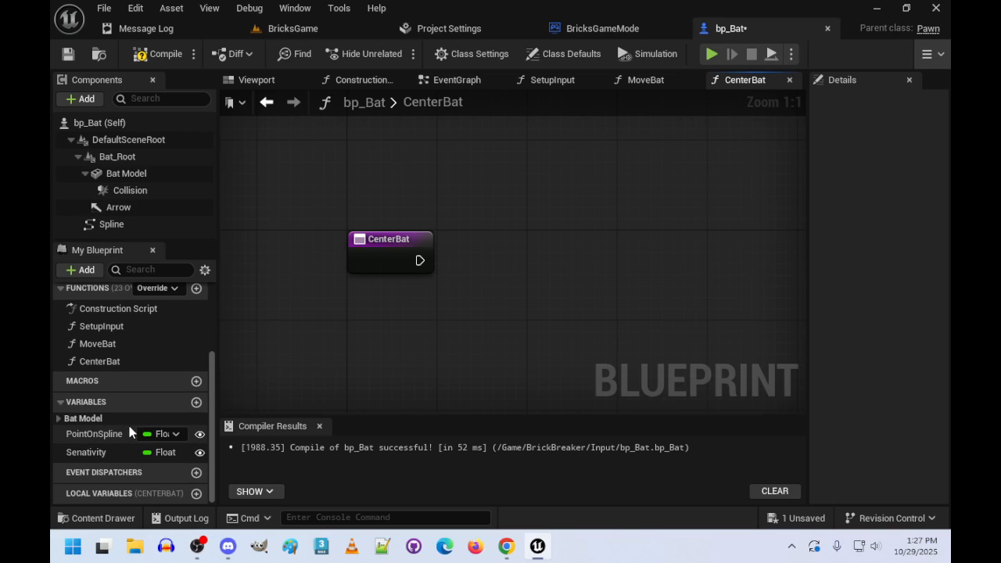
left_click(59, 419)
left_click_drag(91, 435, 384, 324)
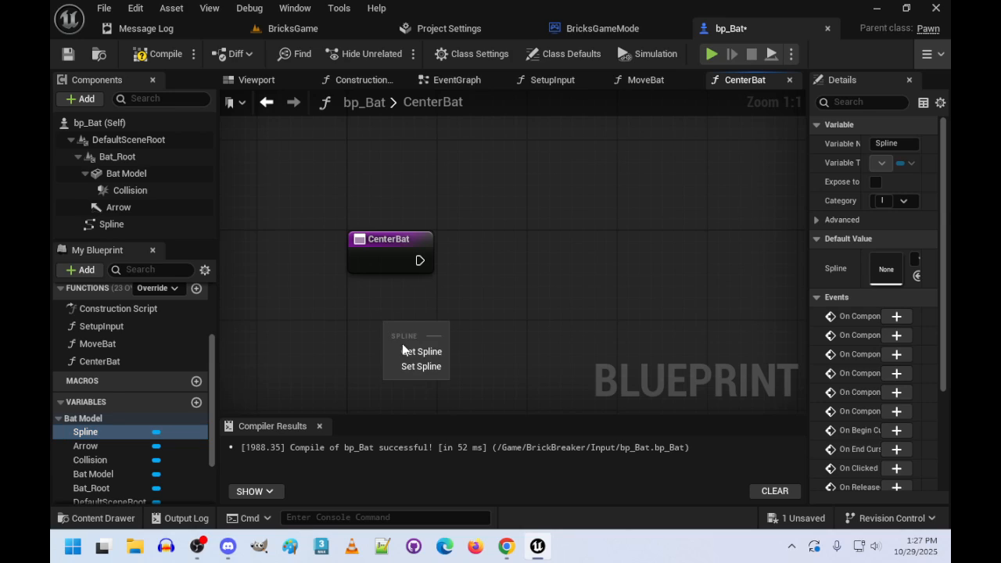
left_click(404, 347)
- Add a Get Spline Length node from the Spline getter and arrange both nodes beneath the CenterBat entry
left_click_drag(457, 333, 584, 321)
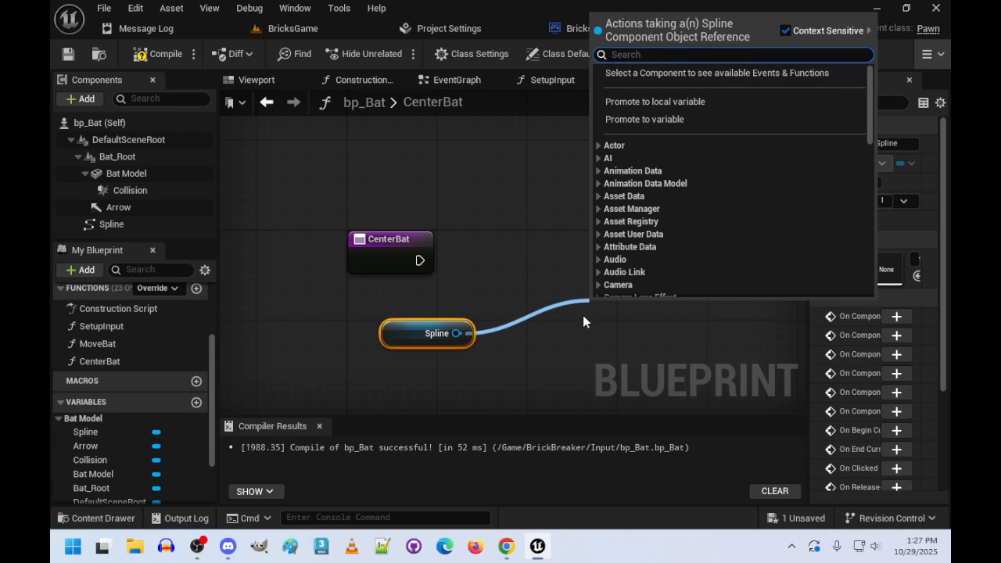
type("Gt")
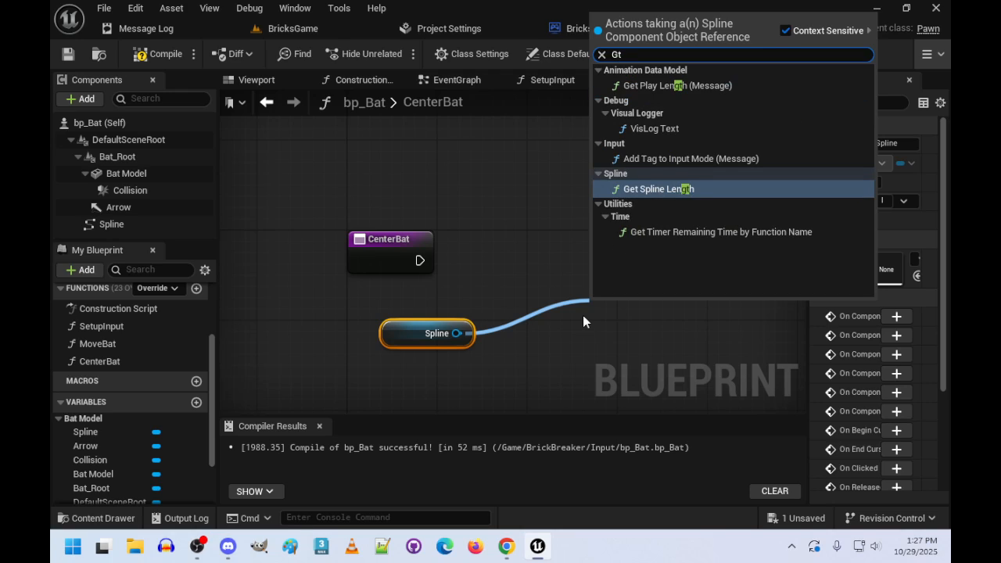
left_click(663, 189)
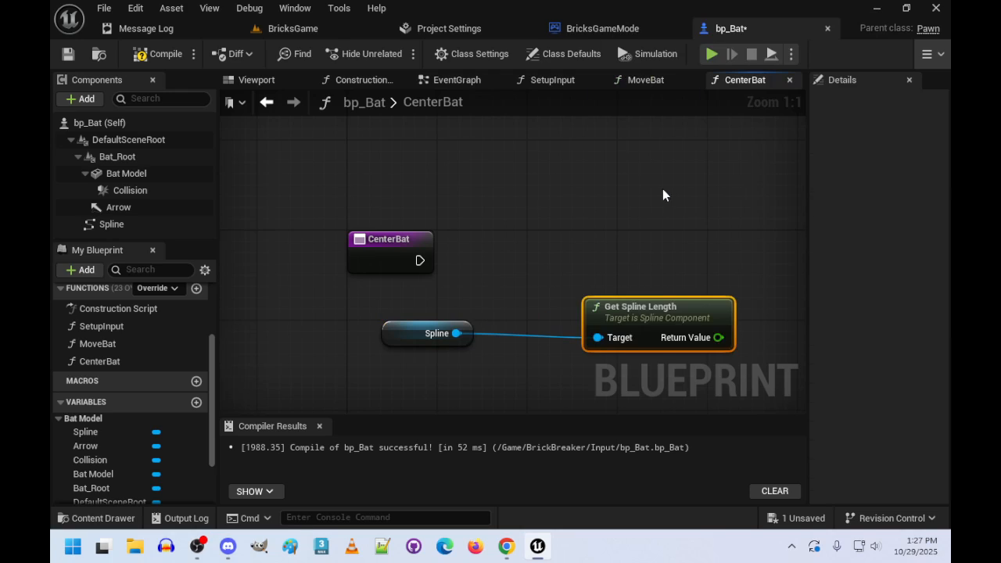
left_click_drag(652, 317, 554, 311)
left_click_drag(375, 306, 525, 380)
left_click_drag(556, 309, 445, 317)
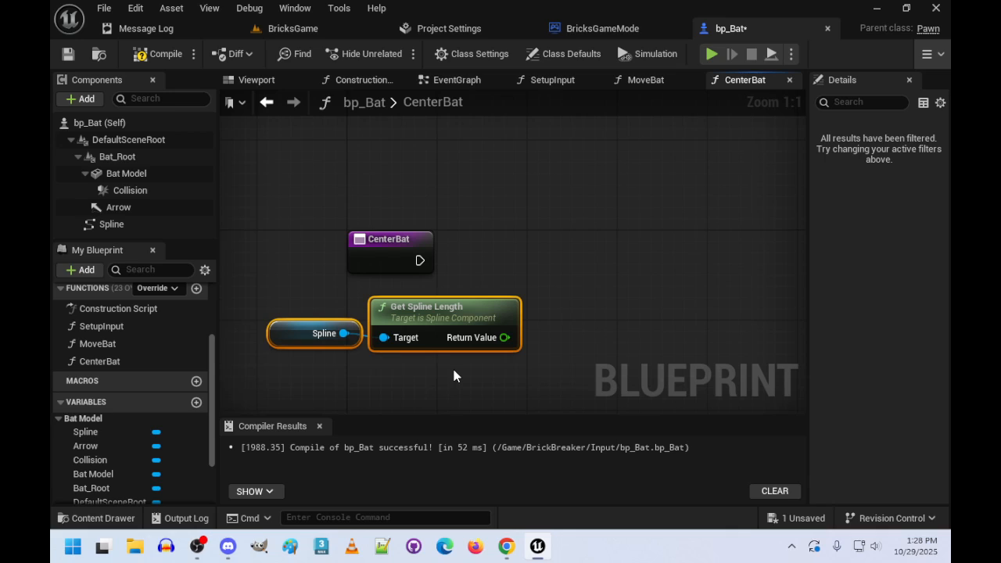
- Multiply the spline length's return value by 0.5
left_click_drag(505, 337, 597, 283)
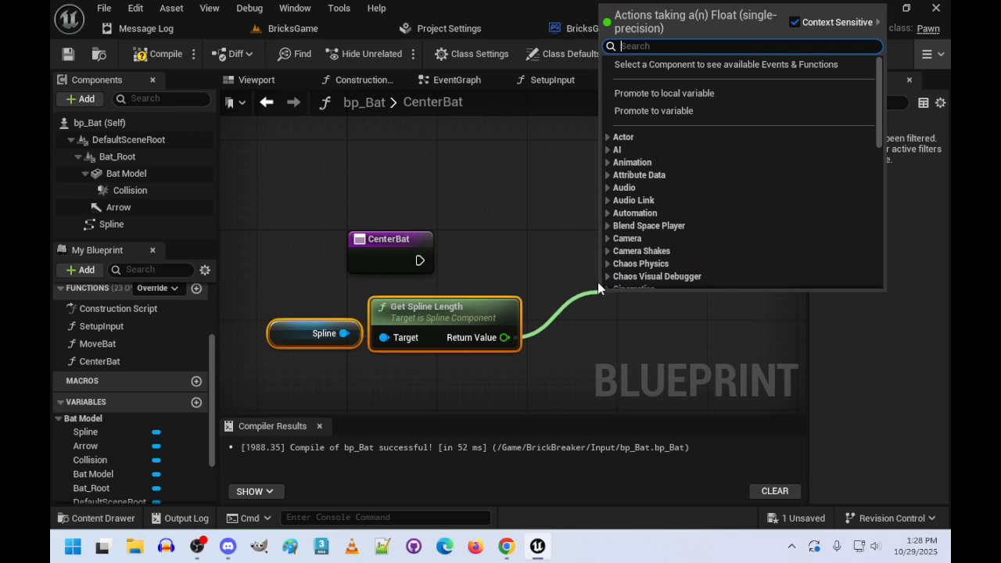
type("*")
key("Return")
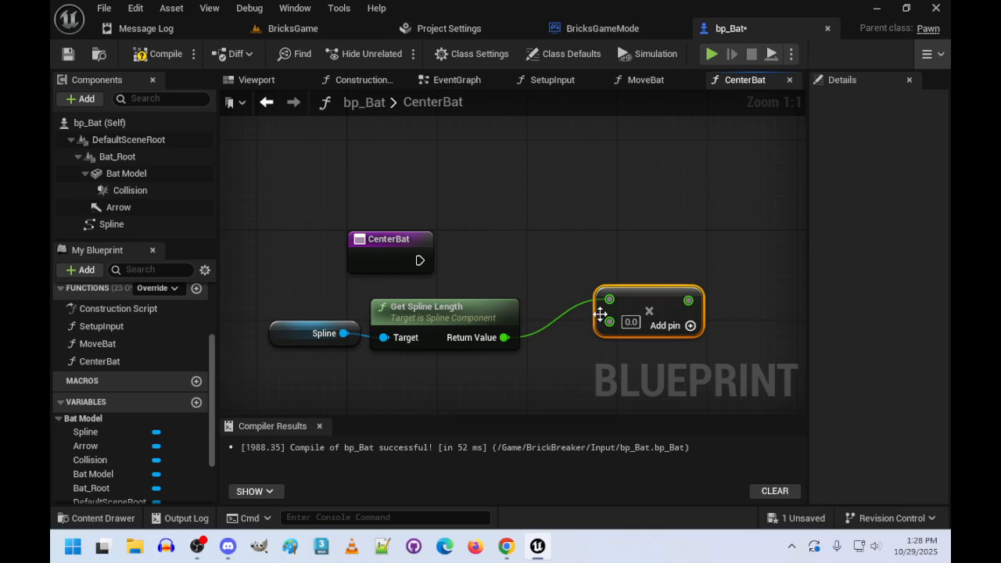
left_click(631, 322)
type(".5")
key("Return")
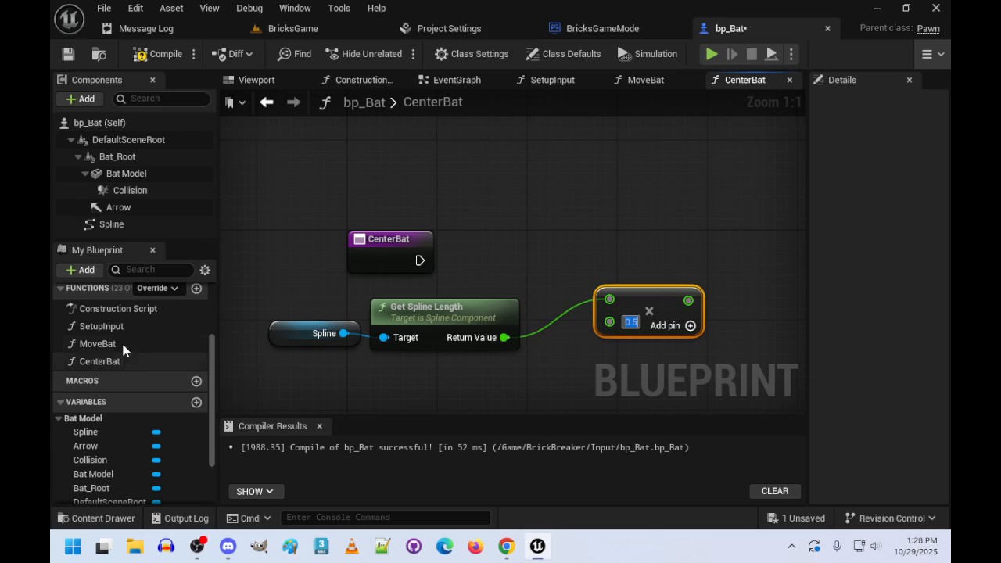
- Add a Set PointOnSpline node to CenterBat, wire the entry execution and halved length into it, and align it with the entry
scroll(117, 356, "down", 1)
scroll(117, 357, "up", 1)
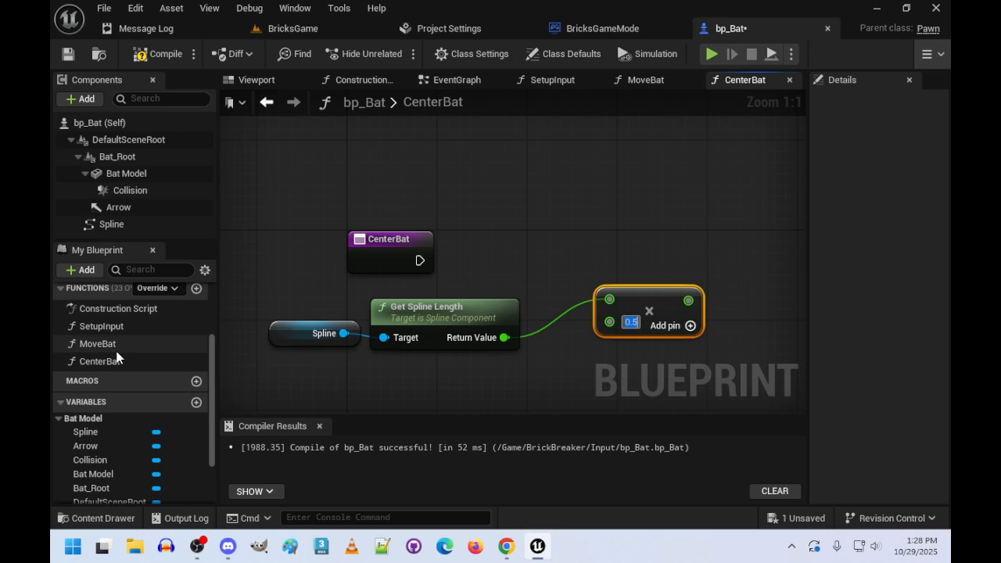
scroll(117, 358, "down", 2)
left_click_drag(94, 473, 736, 237)
left_click(739, 271)
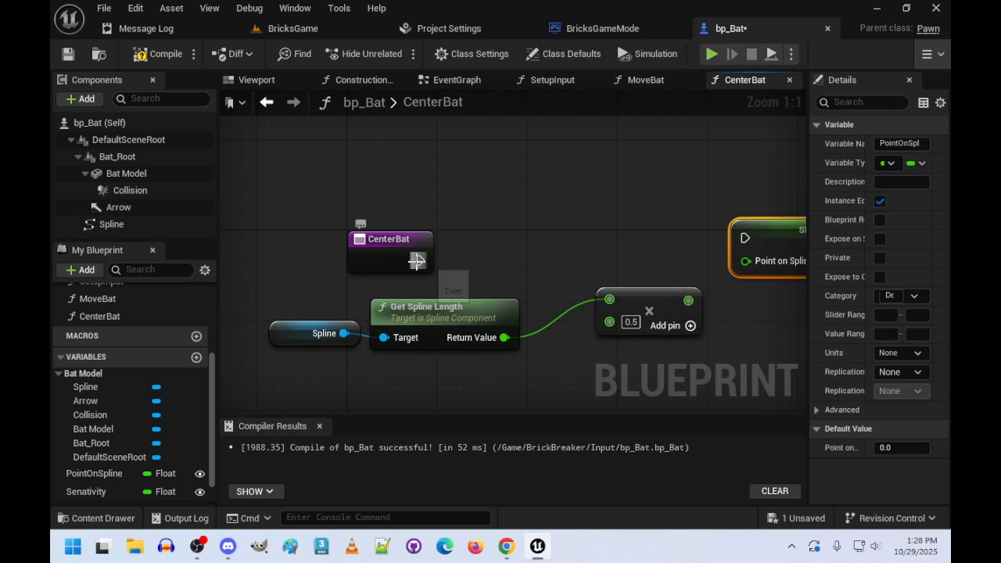
left_click_drag(420, 260, 744, 238)
left_click_drag(689, 299, 745, 264)
right_click_drag(610, 265, 473, 261)
left_click_drag(667, 247, 665, 270)
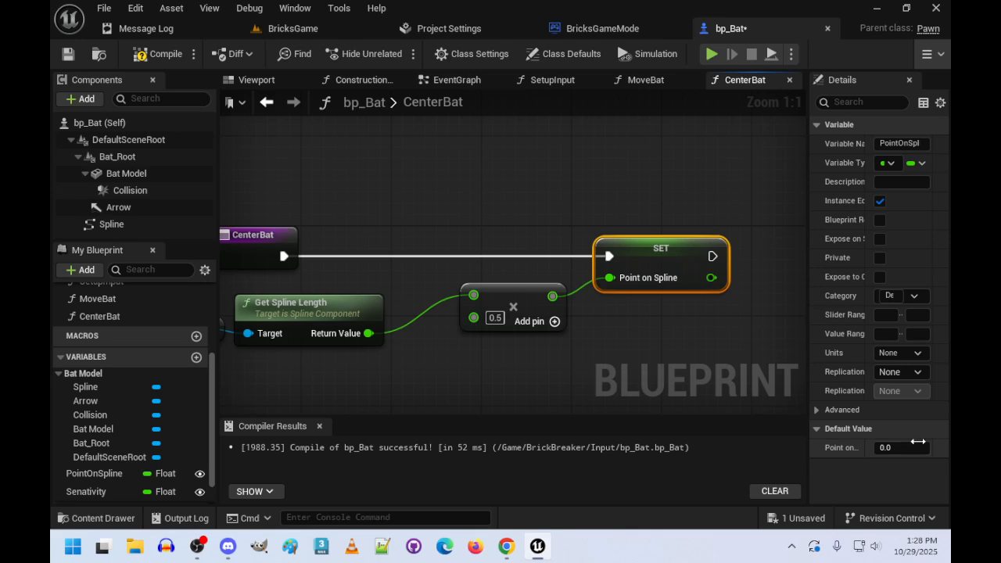
- Close the CenterBat graph and place getters for Spline and PointOnSpline in the MoveBat function
right_click_drag(464, 415, 549, 379)
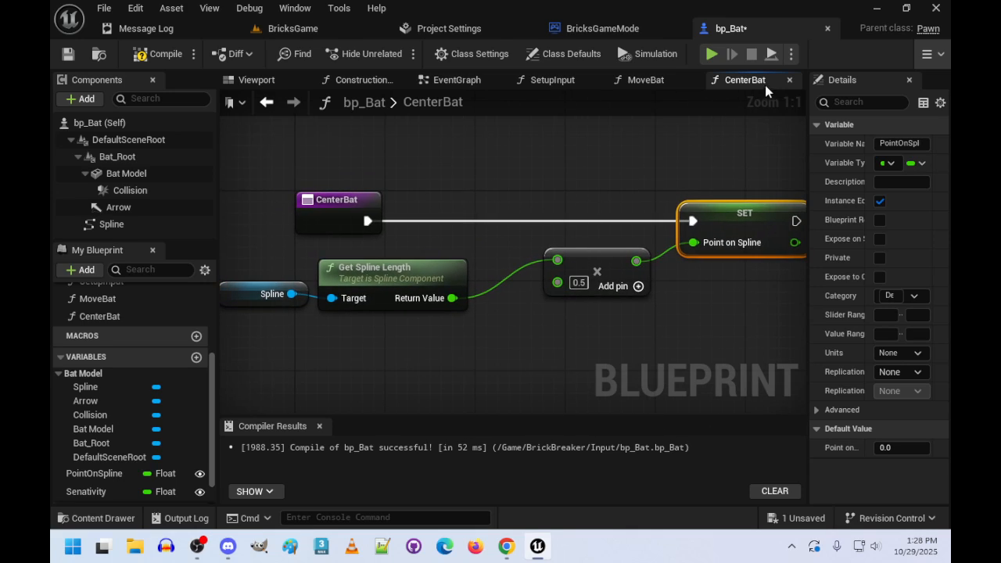
left_click(789, 79)
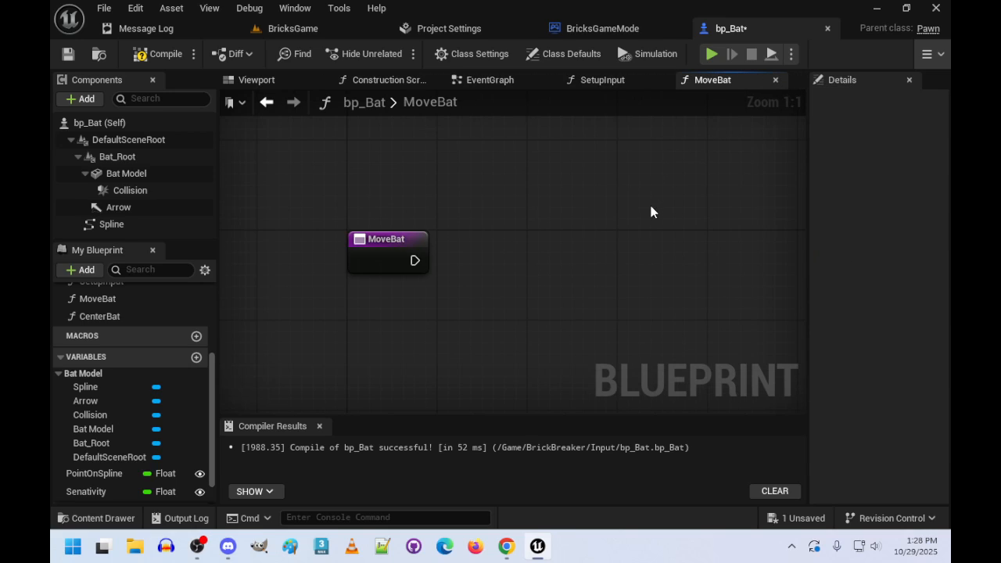
right_click_drag(651, 212, 534, 126)
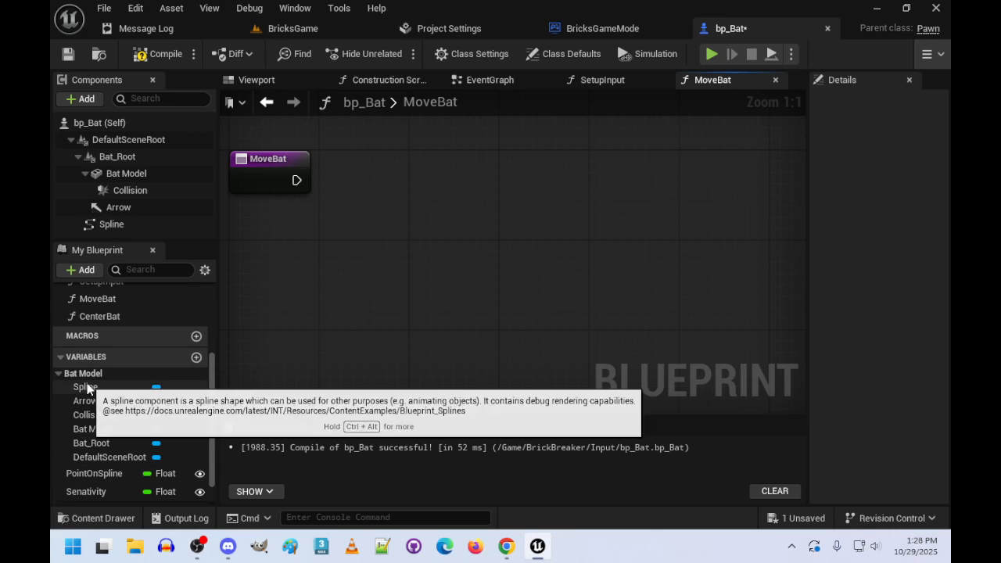
left_click_drag(88, 389, 296, 234)
left_click(335, 260)
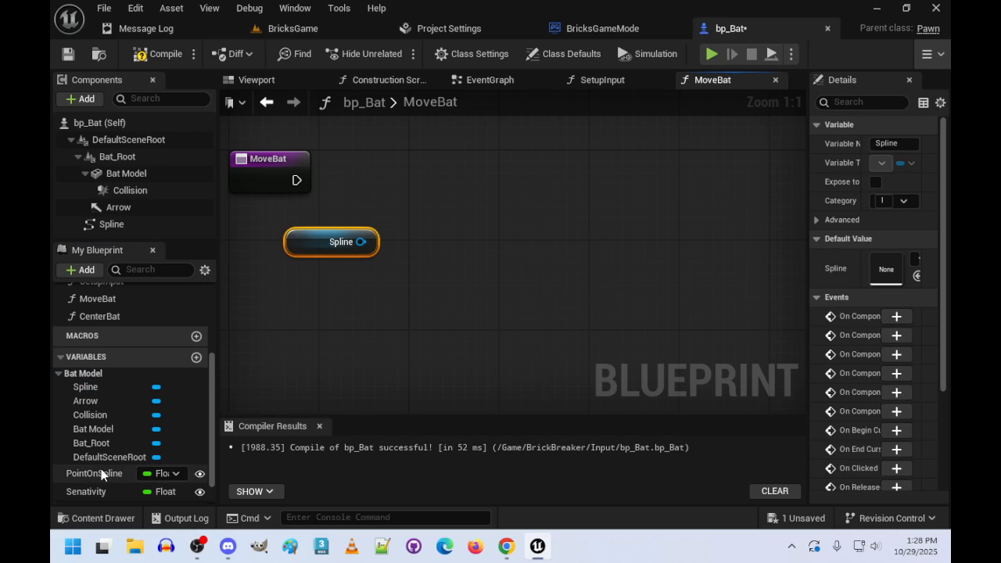
left_click_drag(101, 474, 288, 296)
left_click(379, 319)
- Add a Get Transform at Distance Along Spline node from the Spline getter and connect Point on Spline to its Distance
left_click_drag(360, 242, 484, 261)
type("get tran")
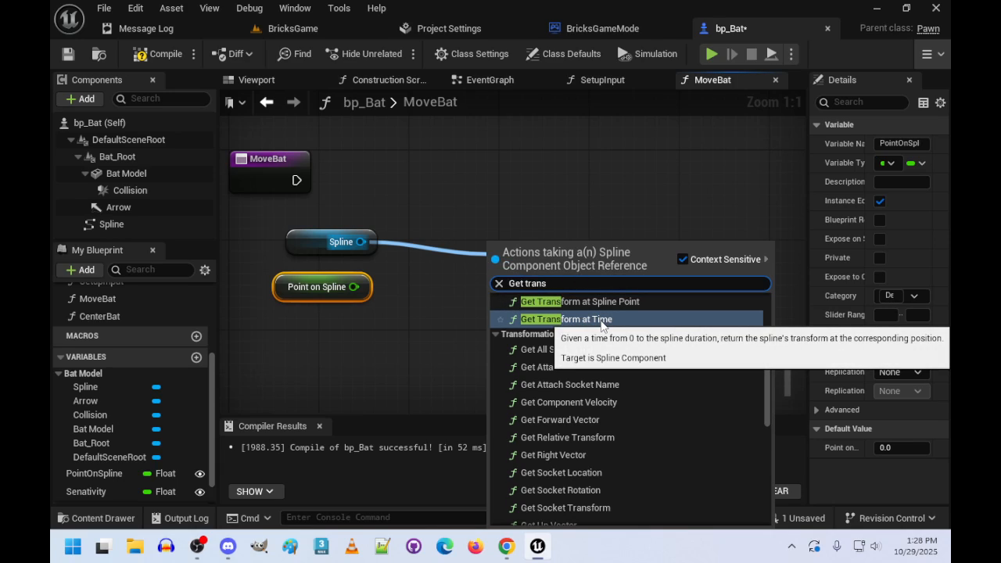
type("sform")
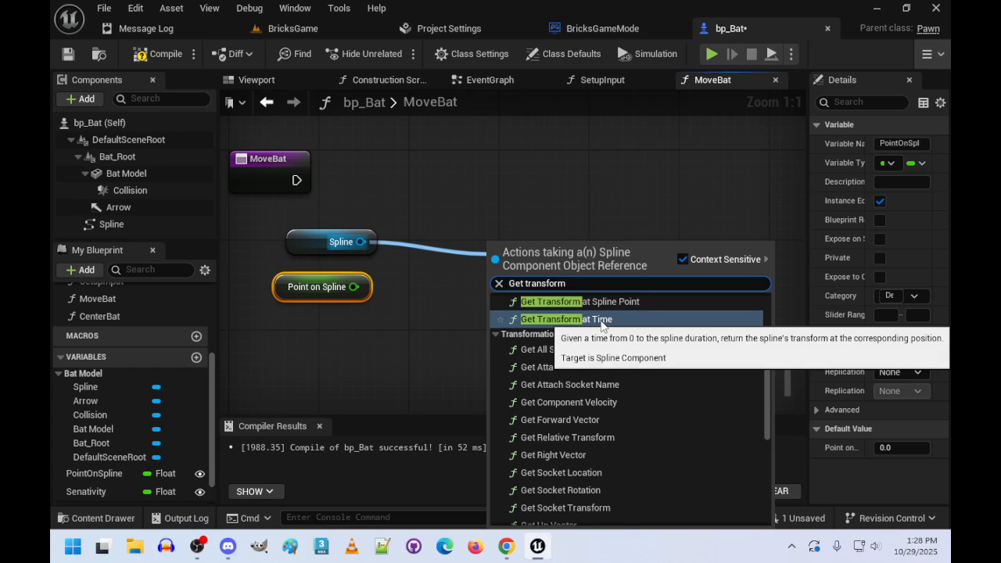
type(" at dis")
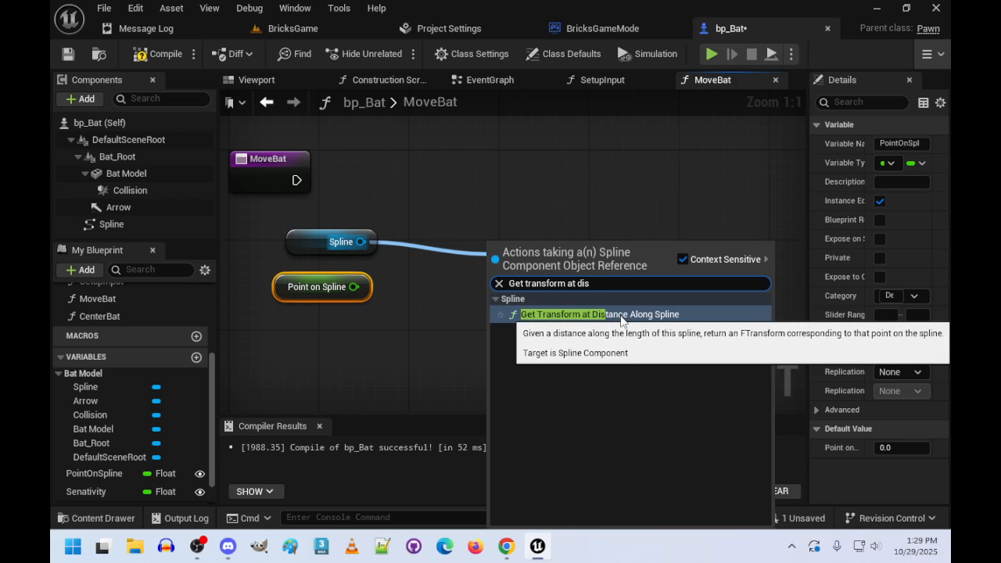
left_click(621, 316)
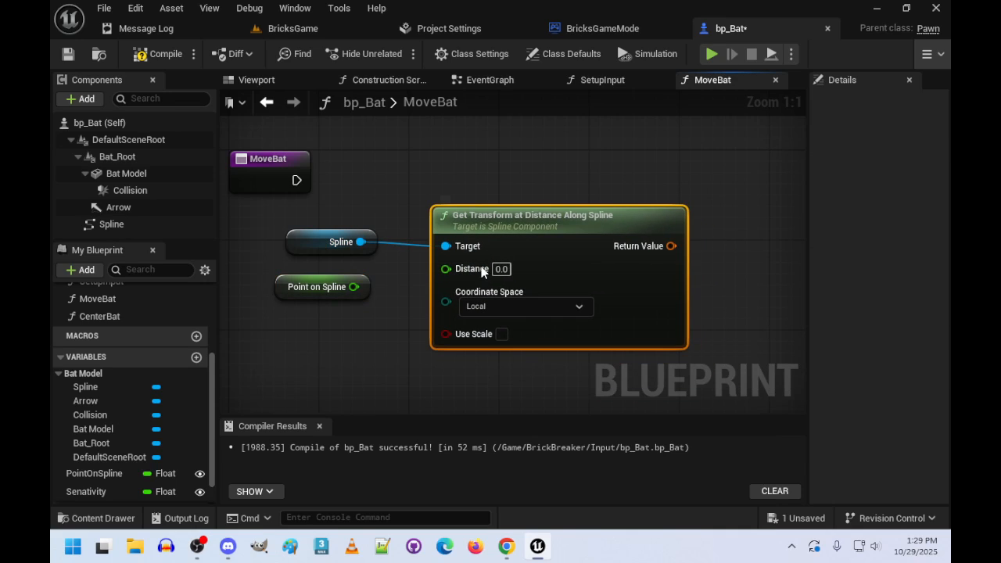
left_click_drag(354, 286, 446, 268)
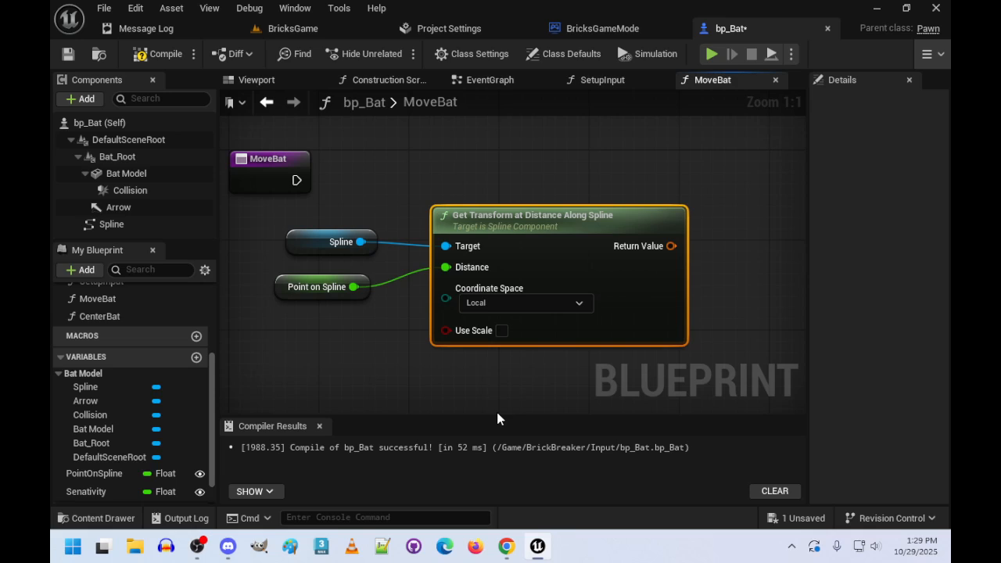
- Move the two getters close to the Get Transform at Distance Along Spline node and shift the group beneath the MoveBat entry
right_click_drag(279, 232, 379, 212)
left_click_drag(395, 214, 436, 221)
left_click_drag(391, 266, 423, 255)
scroll(440, 364, "down", 2)
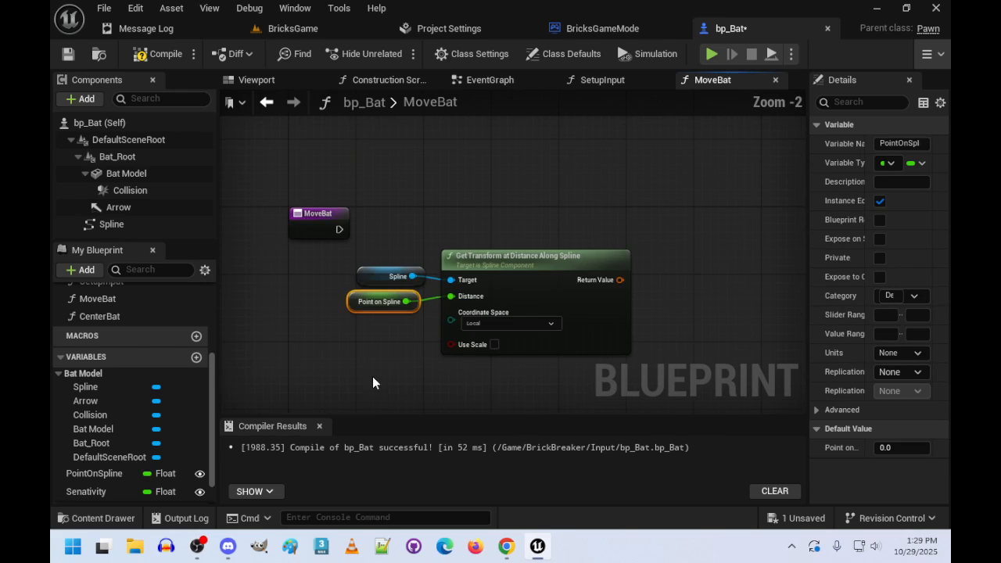
left_click_drag(323, 257, 414, 290)
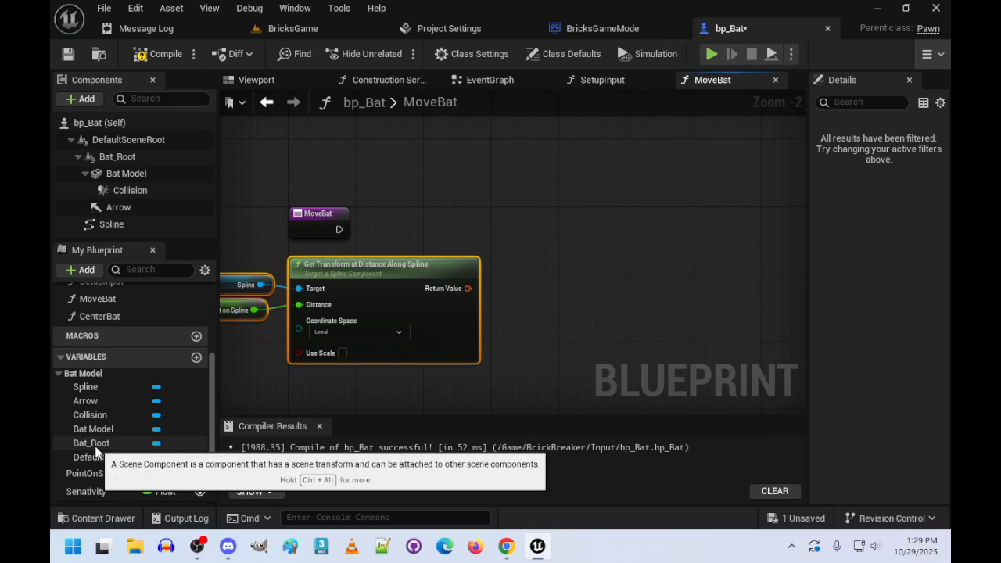
- Place a getter for Bat_Root in the MoveBat graph, beside the Get Transform at Distance Along Spline node
left_click_drag(91, 443, 666, 227)
left_click(539, 258)
type("set")
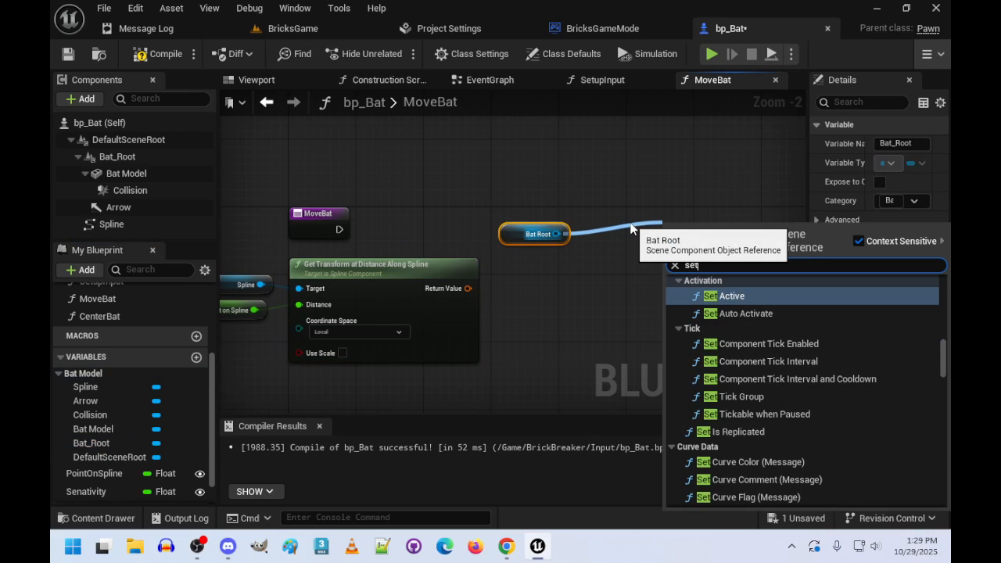
key("BackSpace")
key("BackSpace")
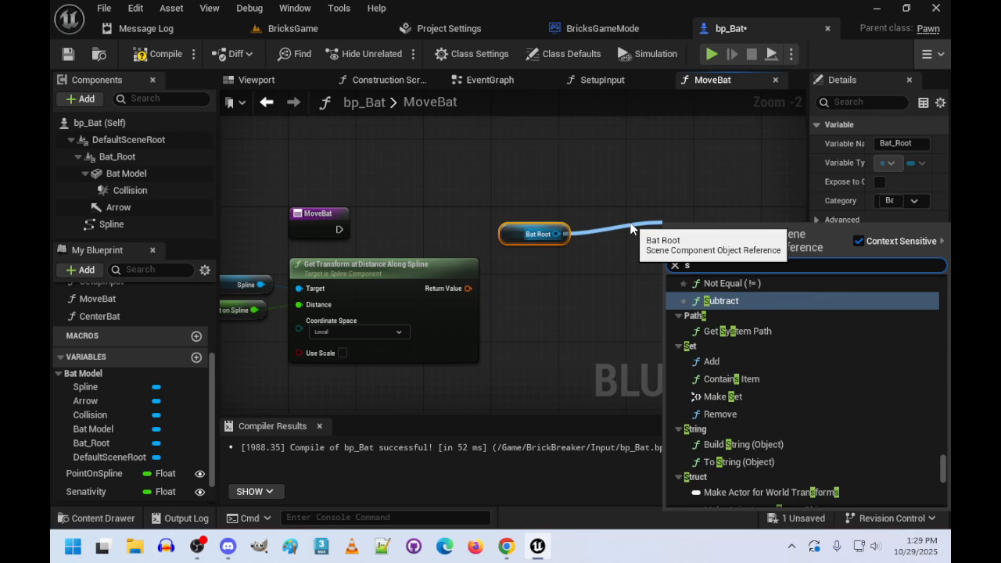
type("et re")
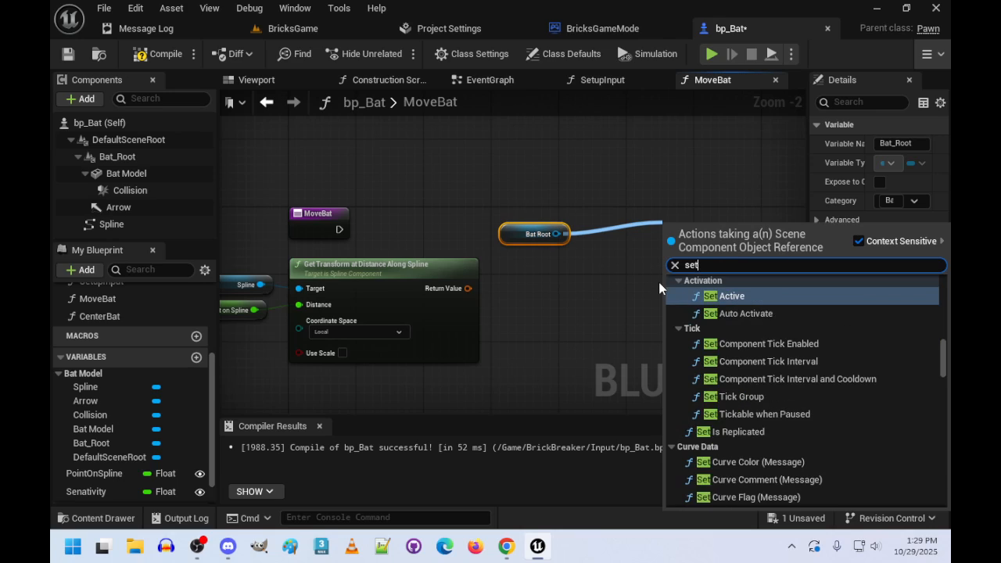
key("BackSpace")
key("BackSpace")
key("BackSpace")
type("rea")
key("BackSpace")
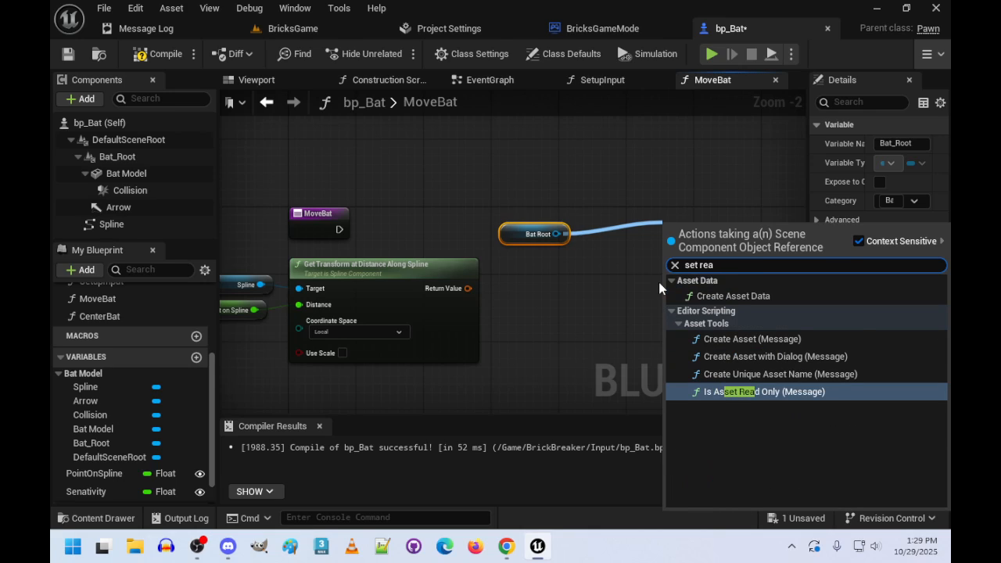
type("lative")
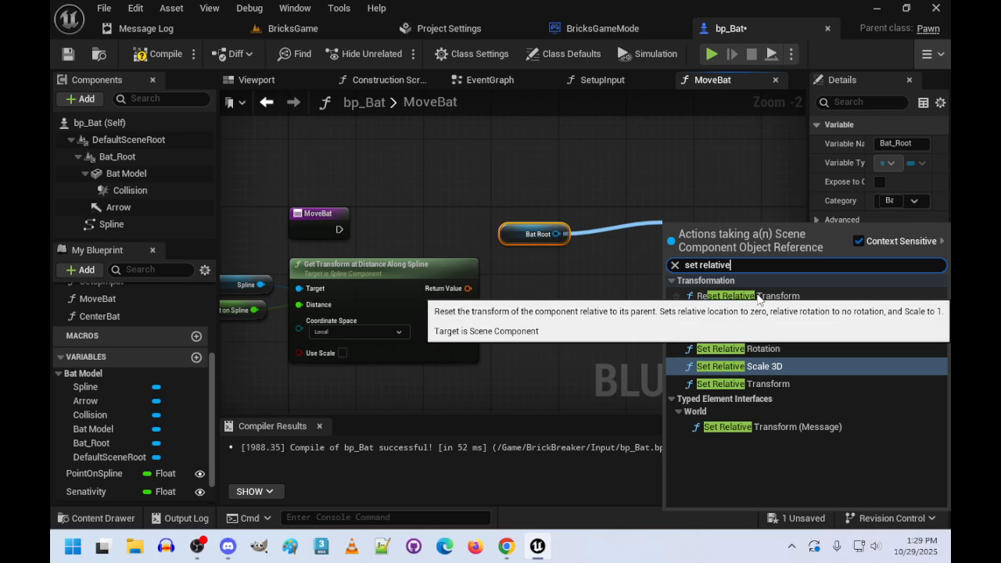
left_click(712, 296)
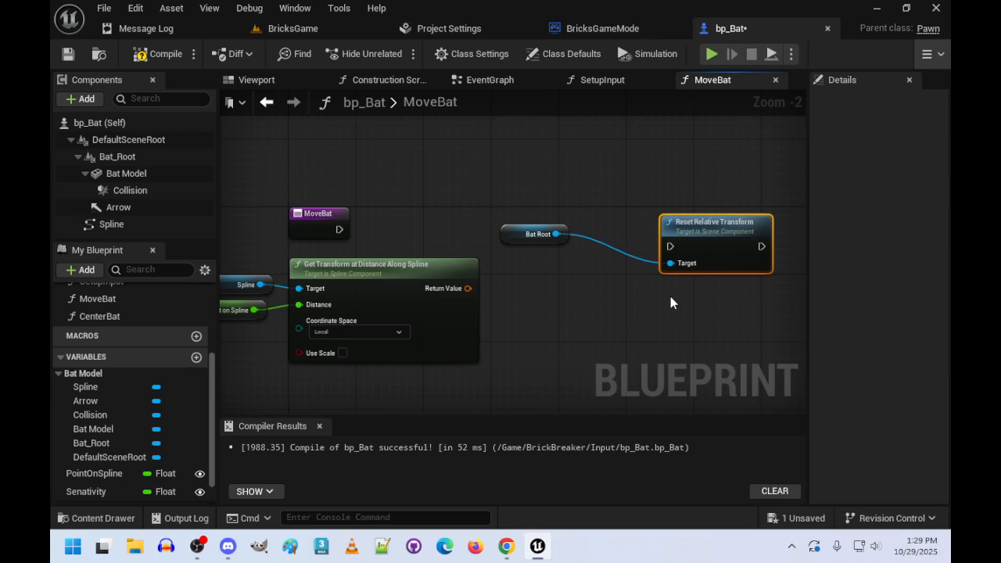
key("Delete")
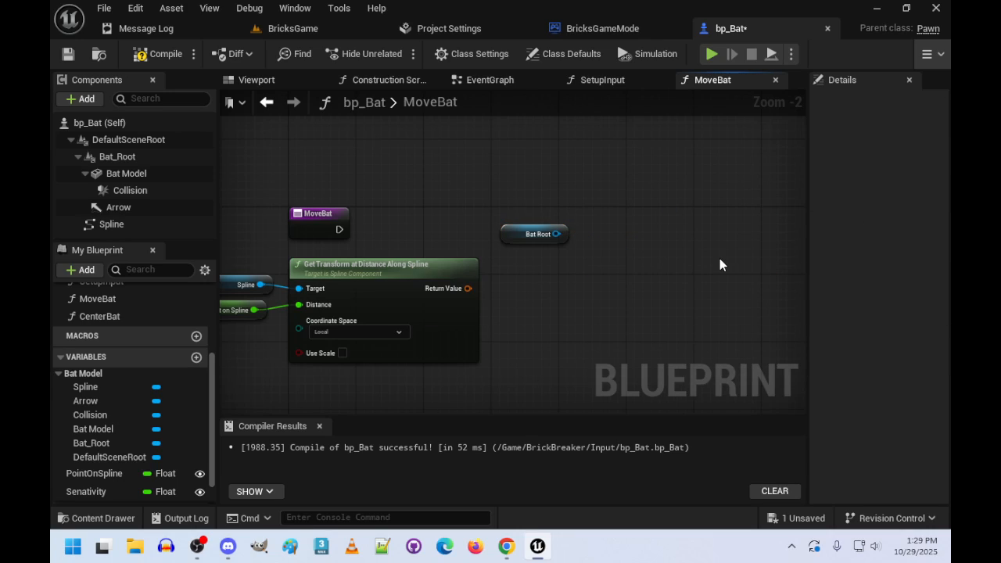
- Add a Set Relative Transform node from the Bat Root getter
left_click_drag(556, 234, 624, 232)
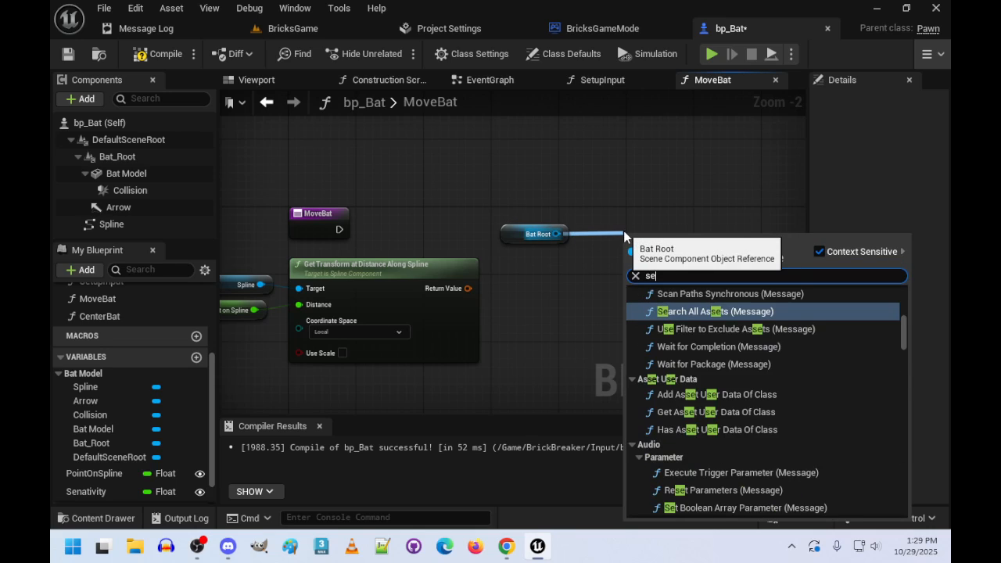
type("set rea")
key("BackSpace")
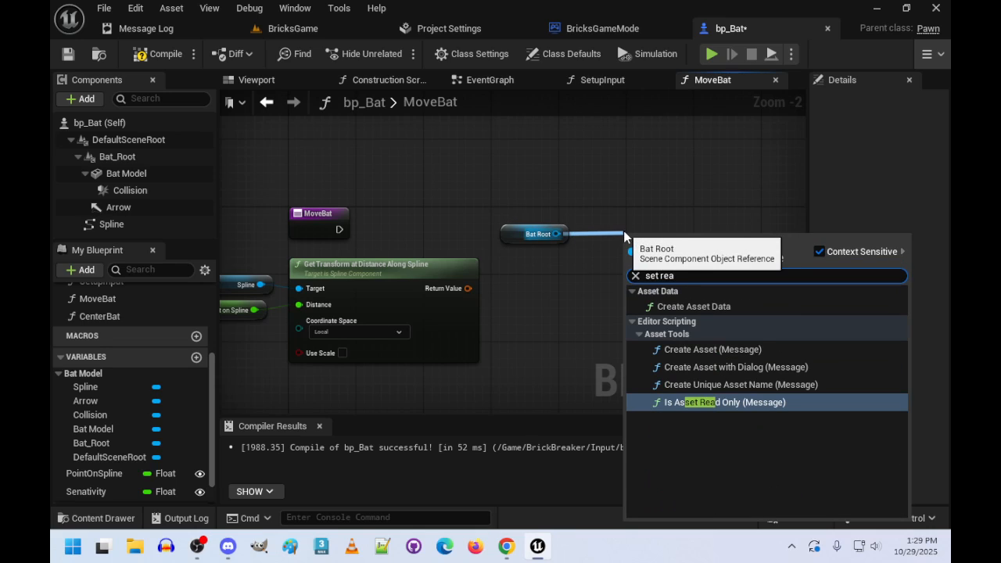
type("lative")
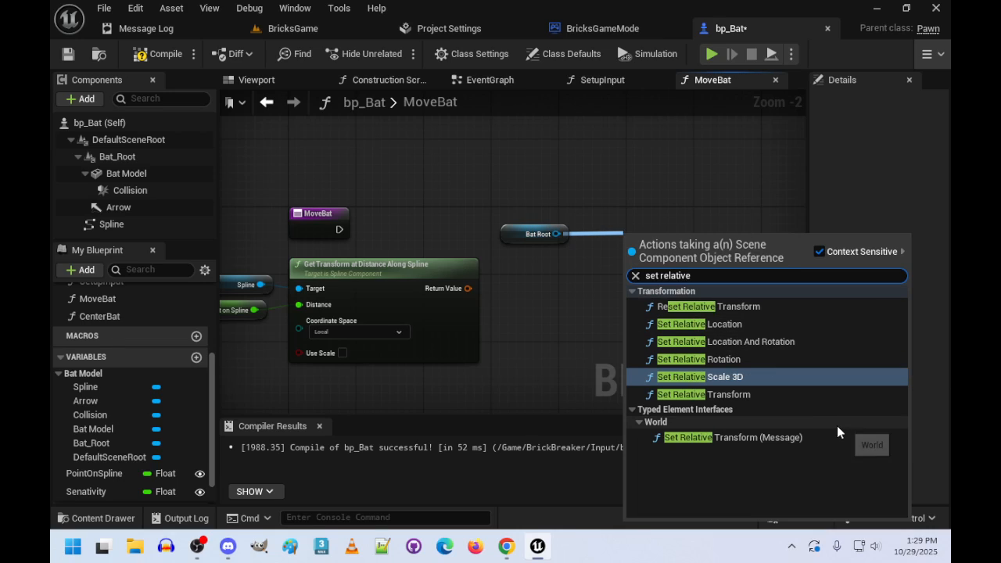
left_click(718, 395)
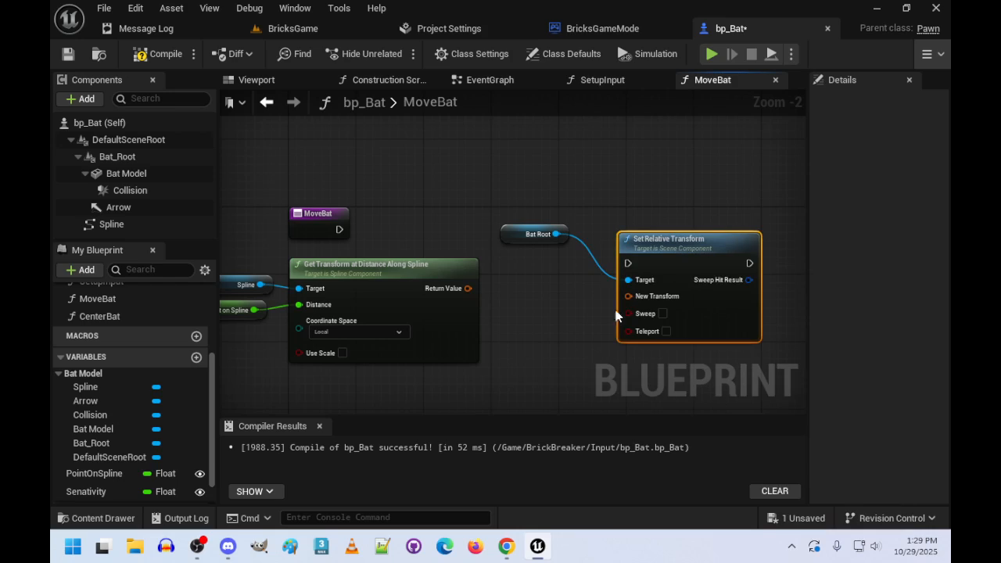
- Connect the spline transform's Return Value to New Transform, and reposition the Bat Root getter and the Set Relative Transform node
left_click_drag(468, 288, 628, 295)
left_click_drag(530, 241, 534, 280)
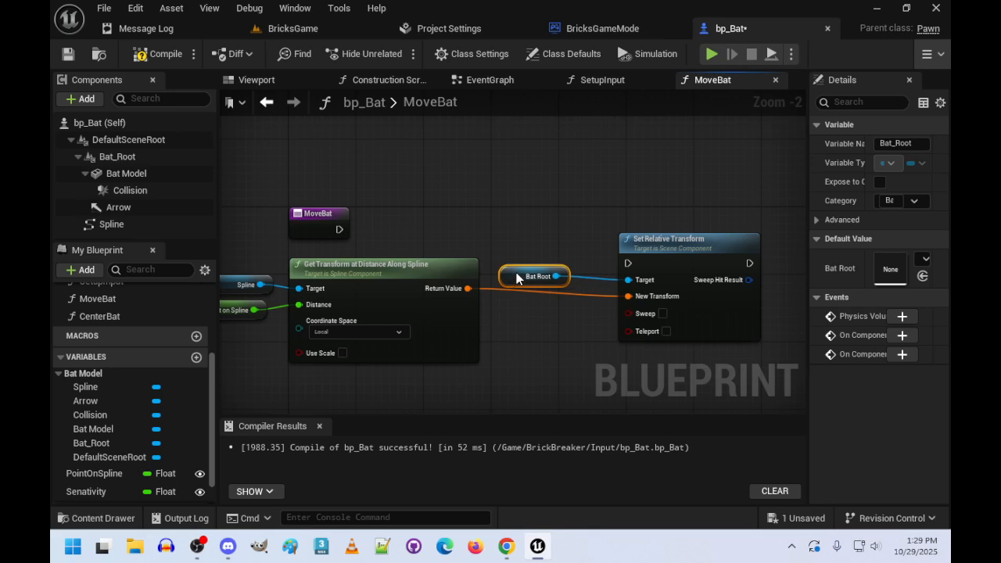
left_click_drag(705, 266, 704, 232)
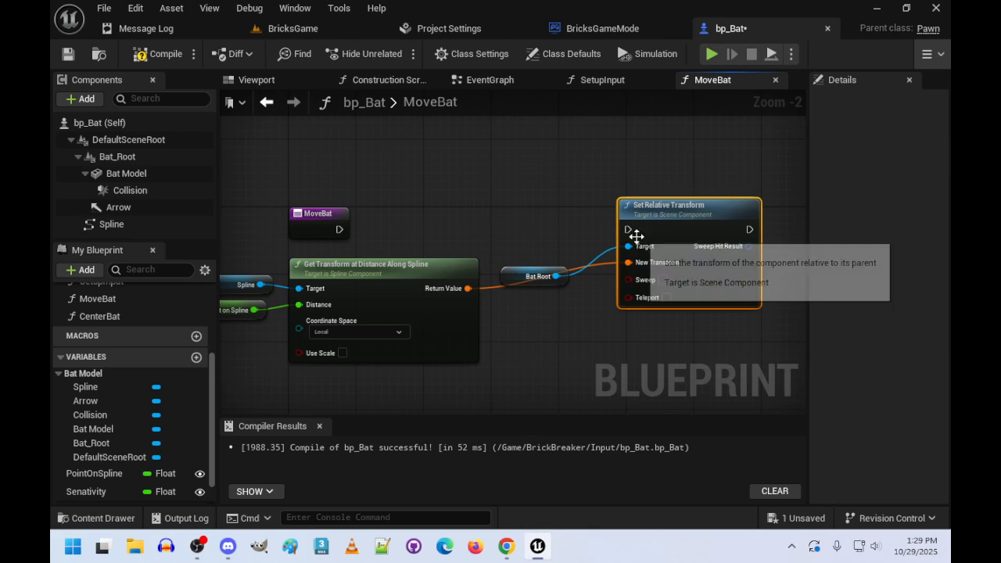
- Connect the MoveBat entry's execution to Set Relative Transform and tuck the Bat Root getter between the two nodes
left_click_drag(345, 228, 631, 231)
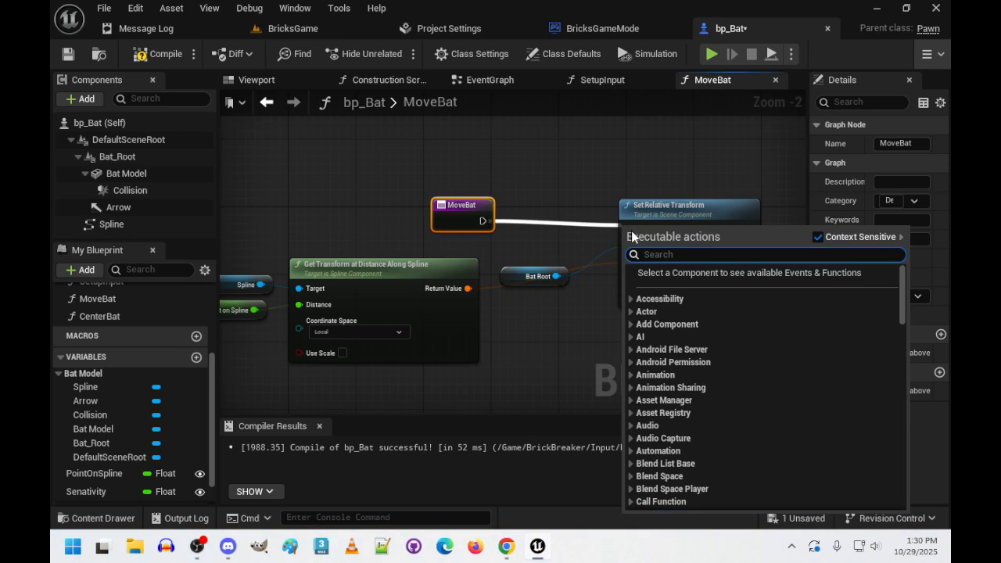
left_click(546, 247)
left_click_drag(625, 233, 627, 229)
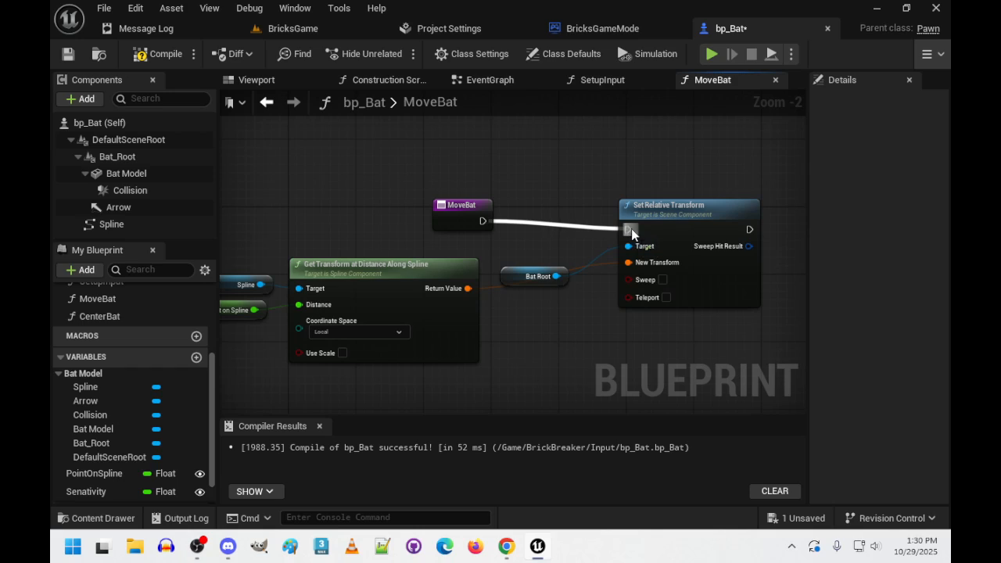
left_click_drag(511, 280, 520, 254)
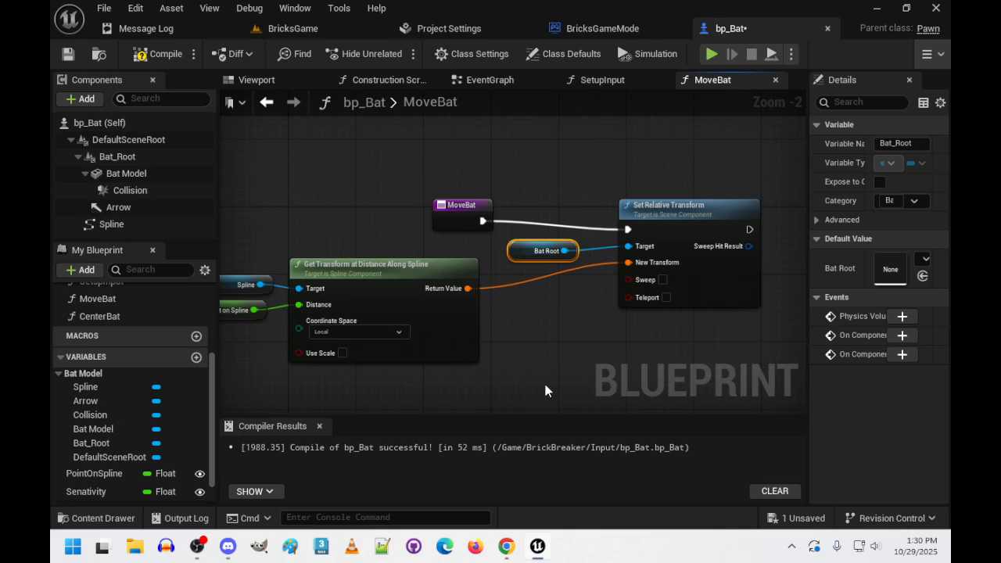
left_click(579, 347)
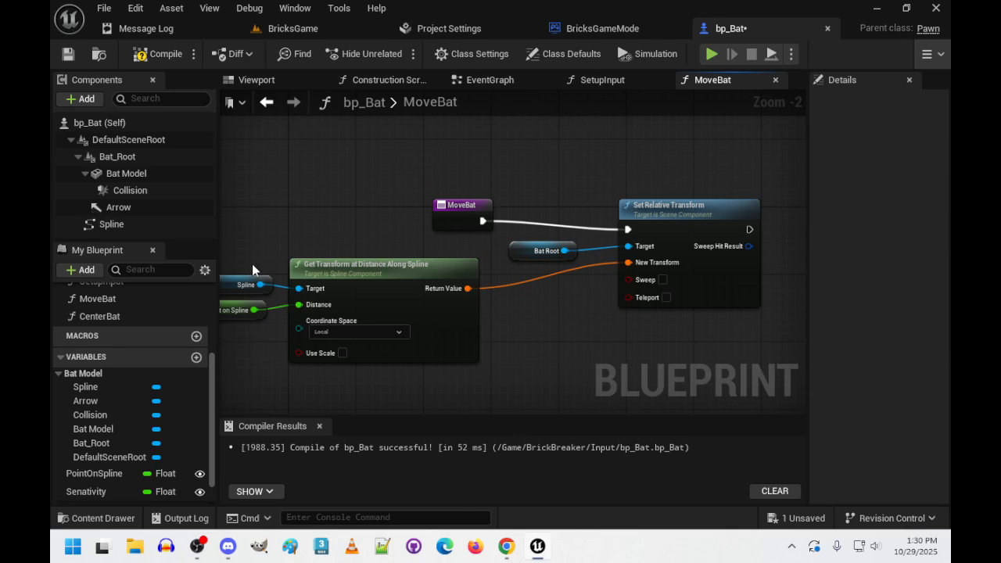
- Compile the bp_Bat blueprint and close the MoveBat graph
right_click_drag(313, 195, 342, 192)
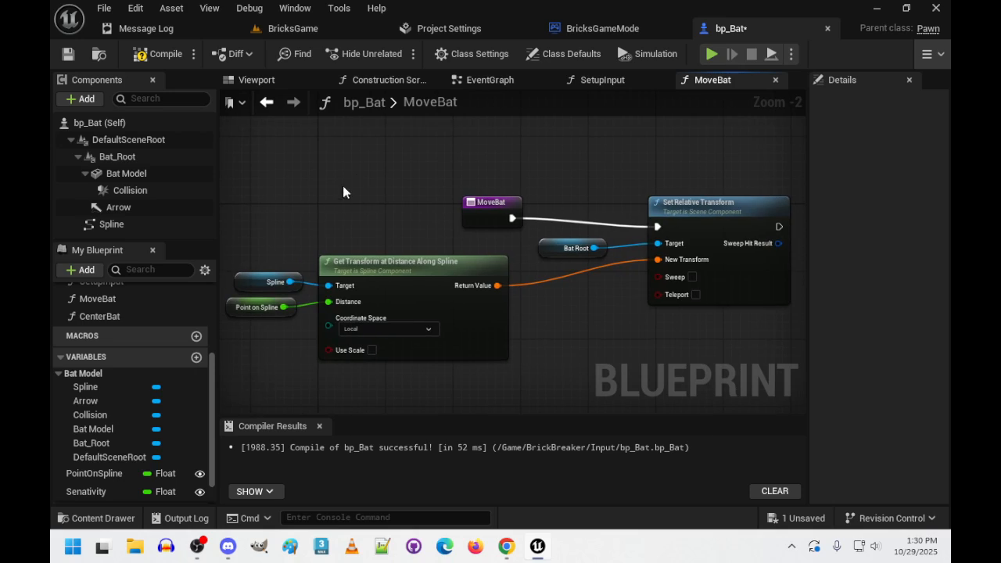
left_click(157, 54)
left_click(775, 80)
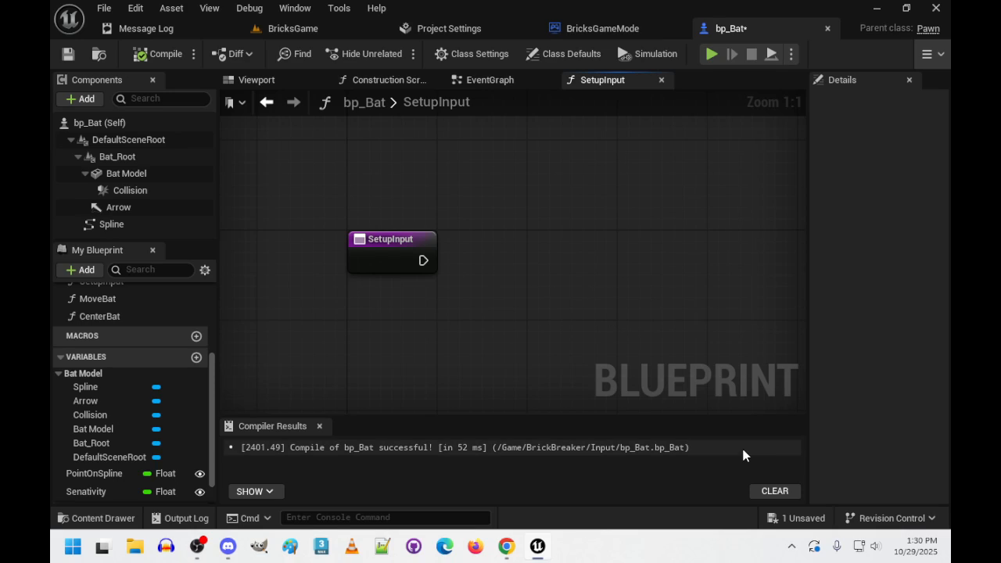
- Add a Get Controller node to the SetupInput function and place it beneath the entry node
right_click(354, 321)
type("get co")
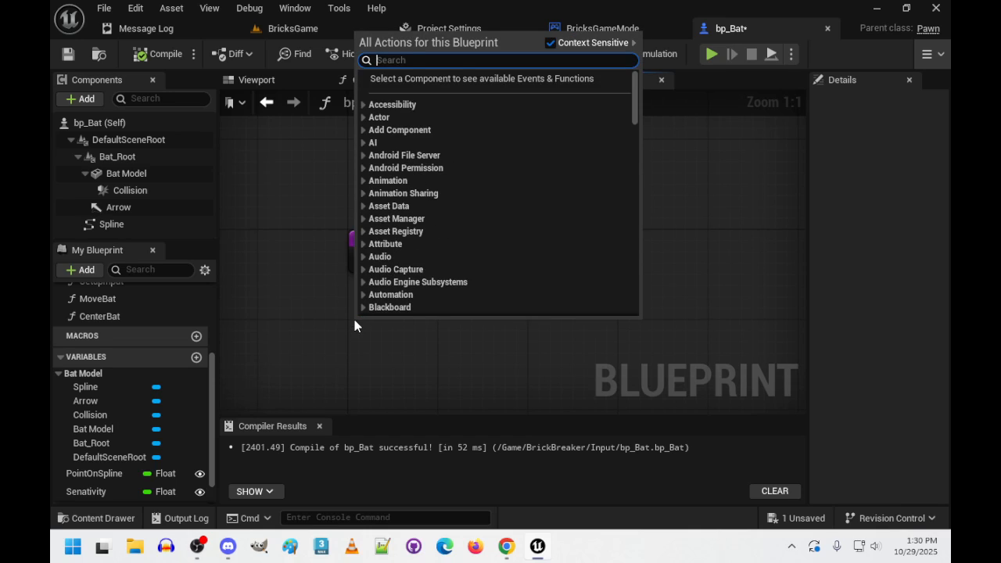
type("ntro")
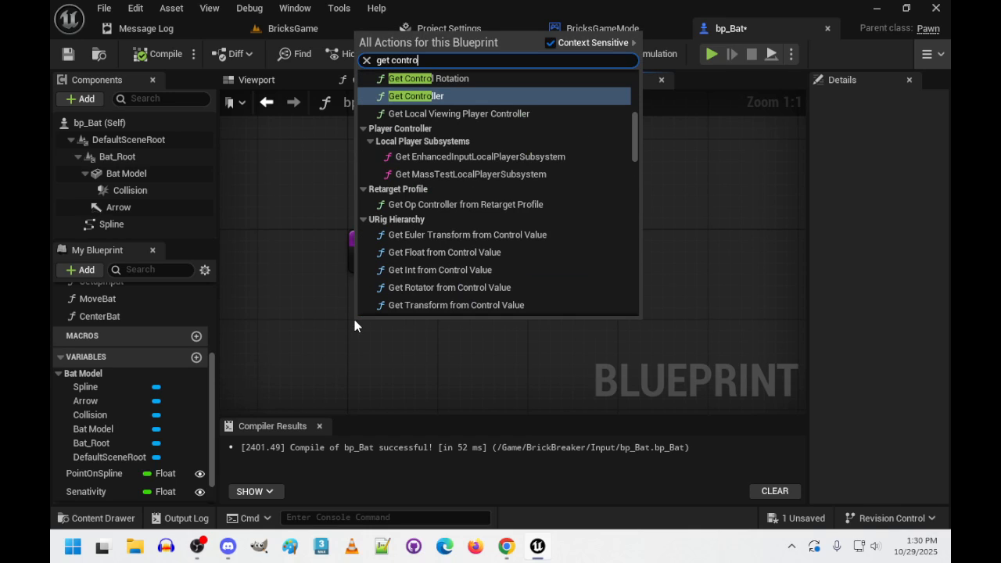
key("Return")
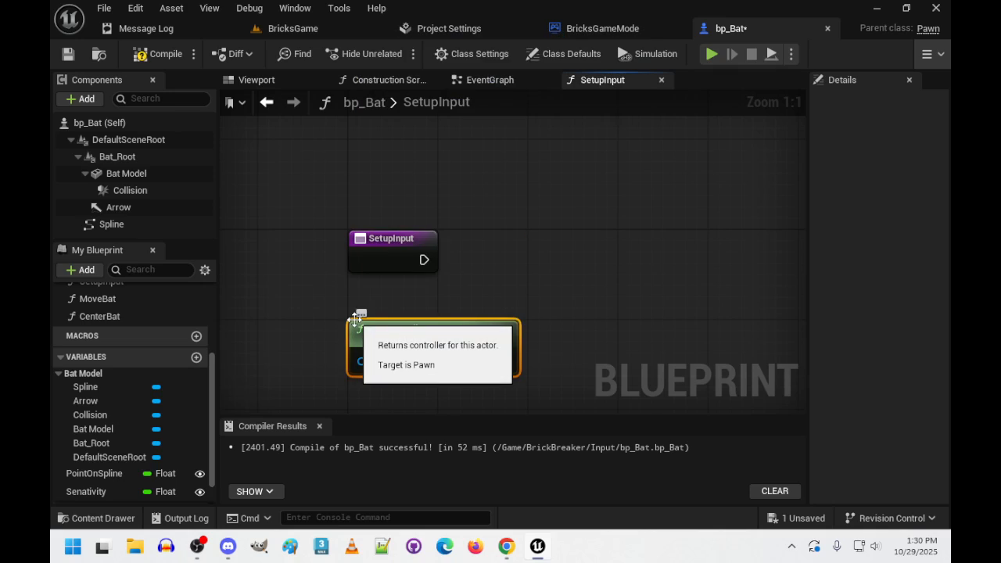
left_click_drag(458, 323, 364, 314)
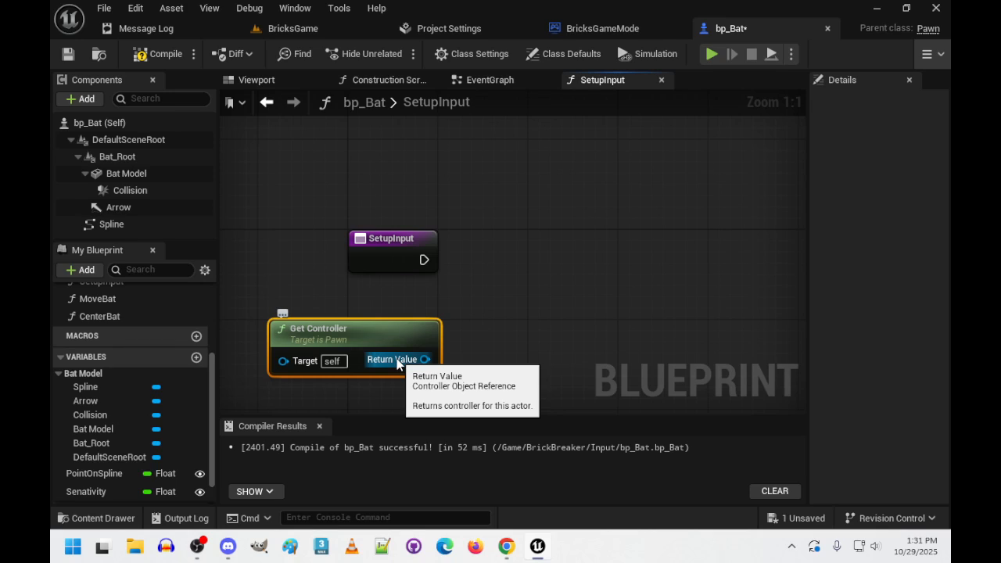
- Add a Cast To PlayerController node from Get Controller's Return Value and align it with the SetupInput entry
left_click_drag(425, 360, 561, 281)
type("cast to play")
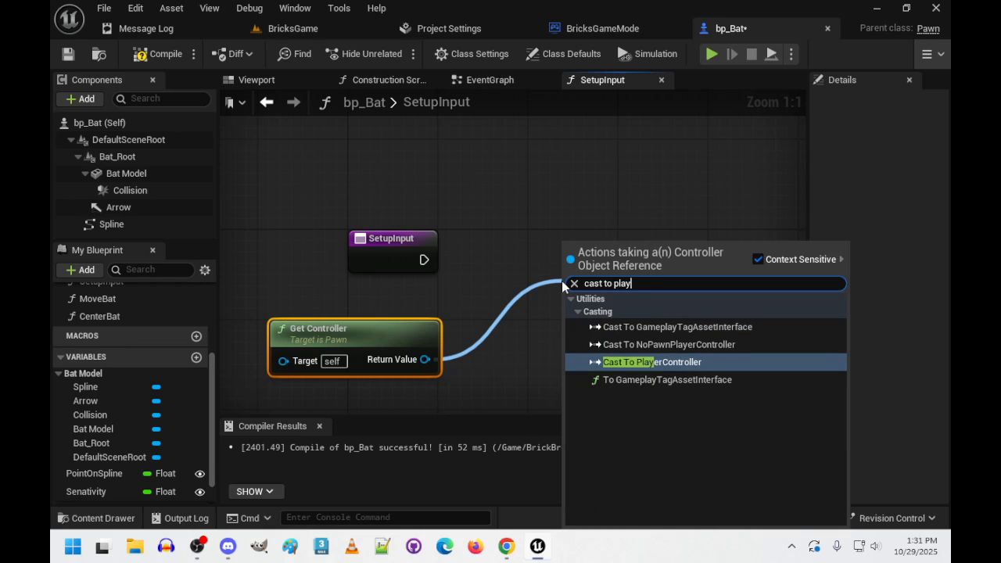
key("Return")
left_click_drag(564, 282, 544, 237)
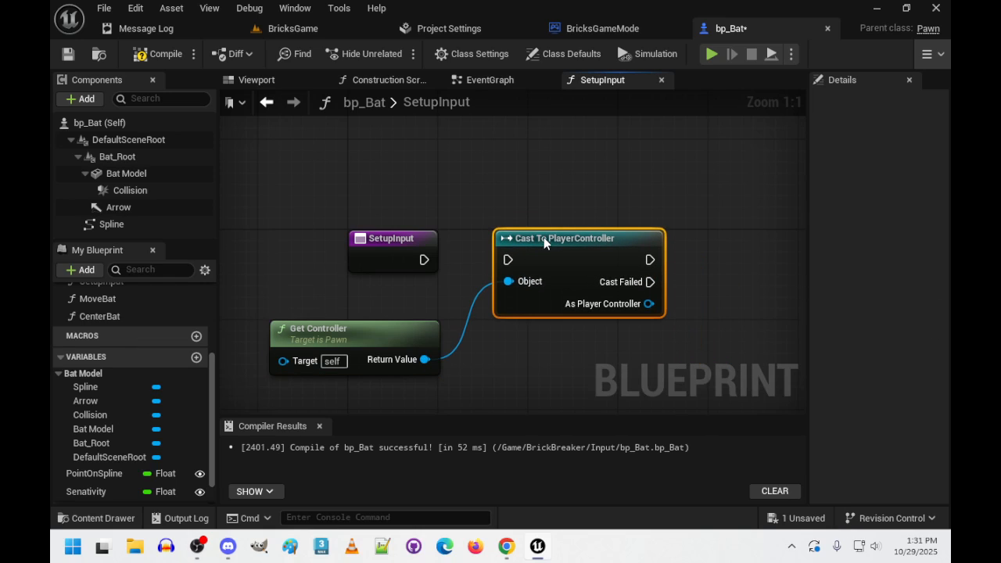
- Shift the SetupInput entry slightly and connect its execution to the Cast To PlayerController node
left_click_drag(421, 261, 404, 300)
left_click(480, 191)
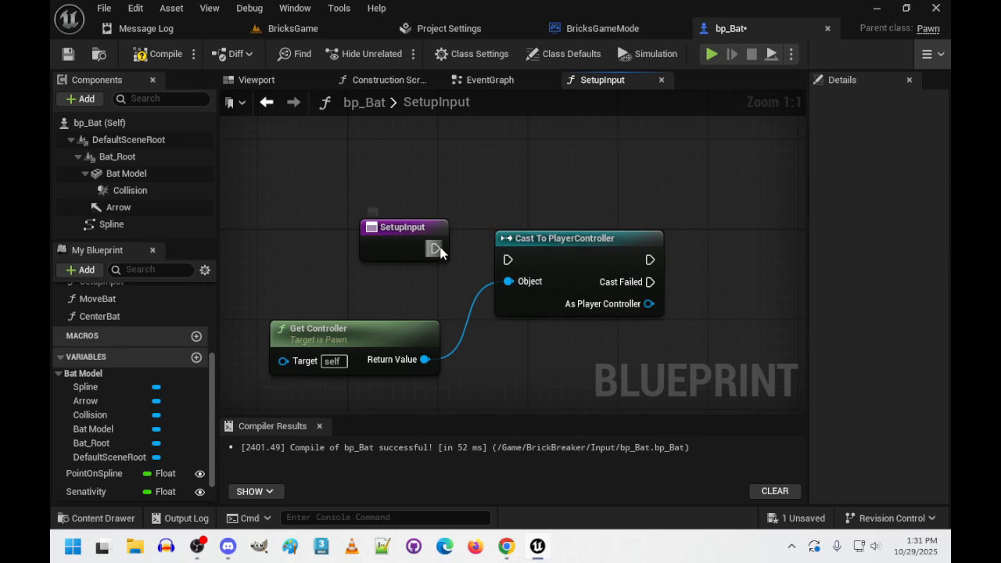
left_click_drag(440, 251, 509, 260)
- Add a Get EnhancedInputLocalPlayerSubsystem node from the cast's As Player Controller output
right_click_drag(604, 391, 480, 359)
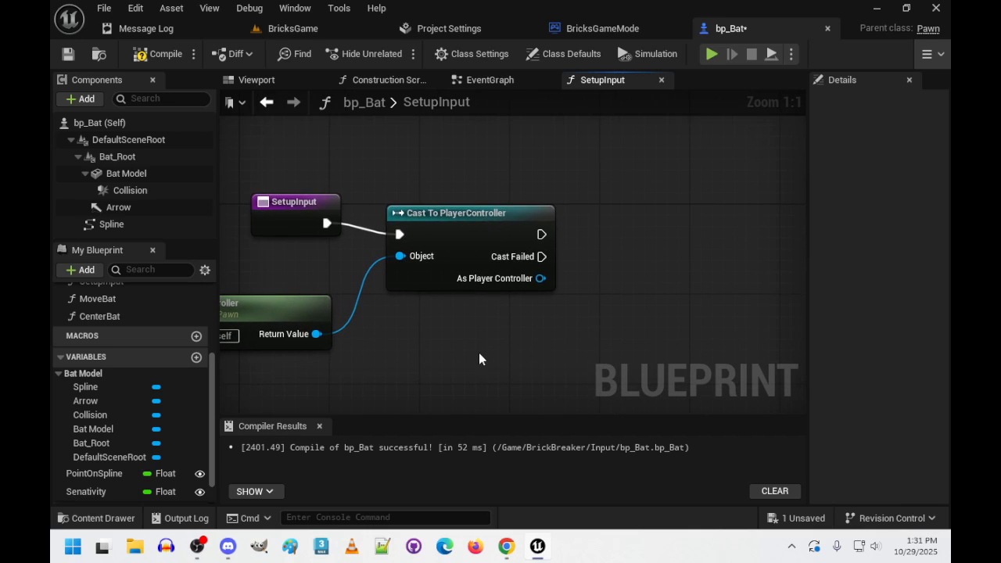
left_click_drag(541, 279, 680, 311)
type("e")
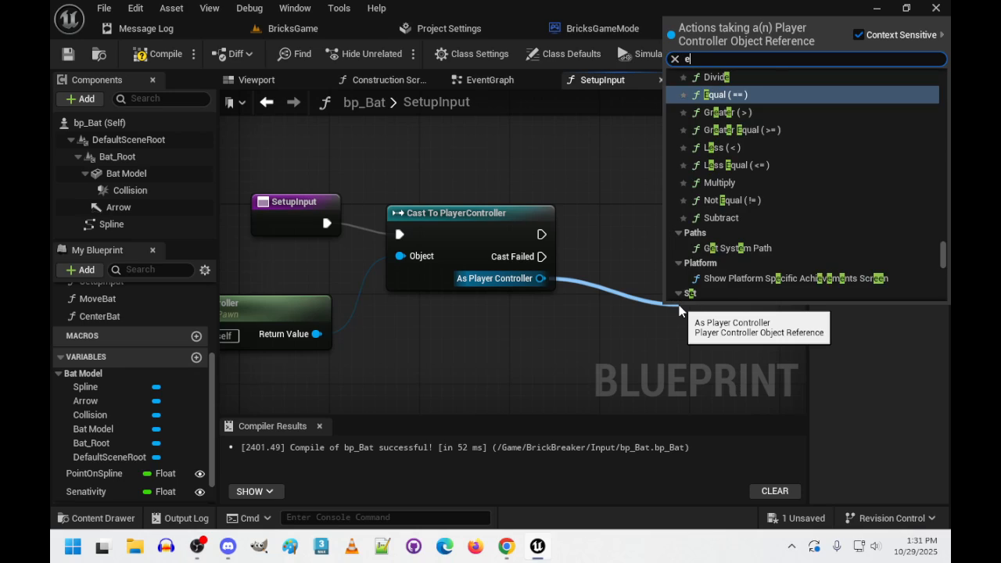
type("nhance")
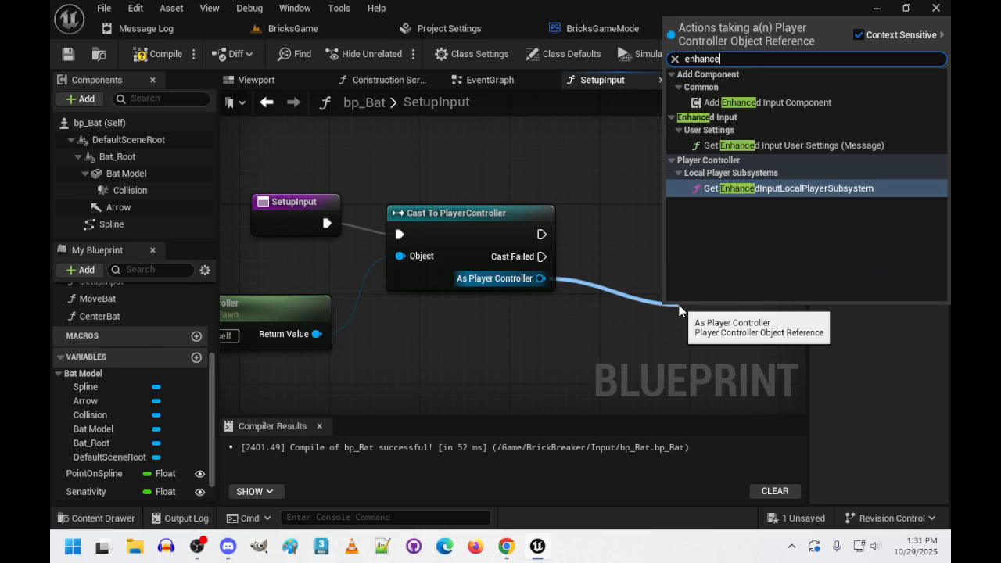
type("d")
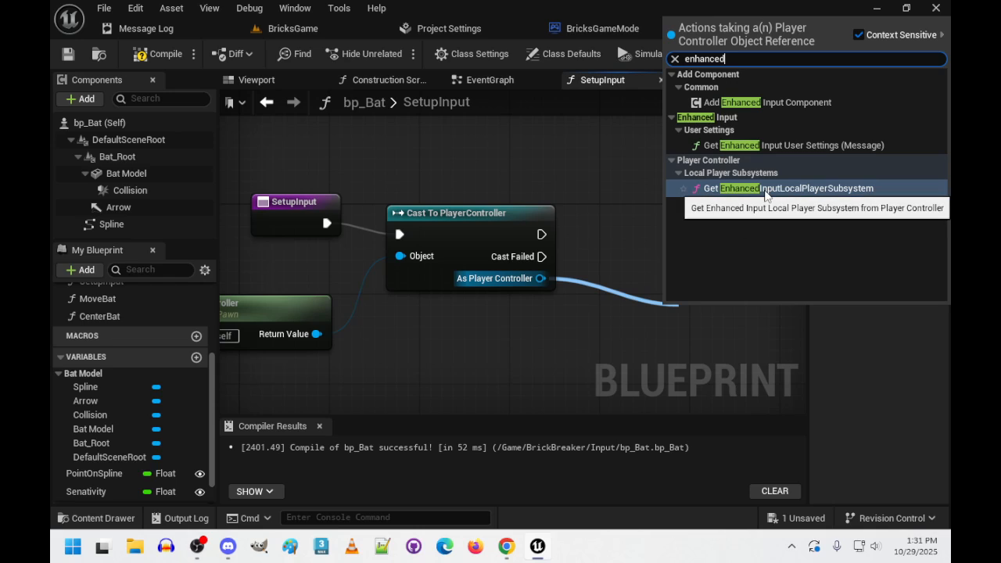
left_click(765, 195)
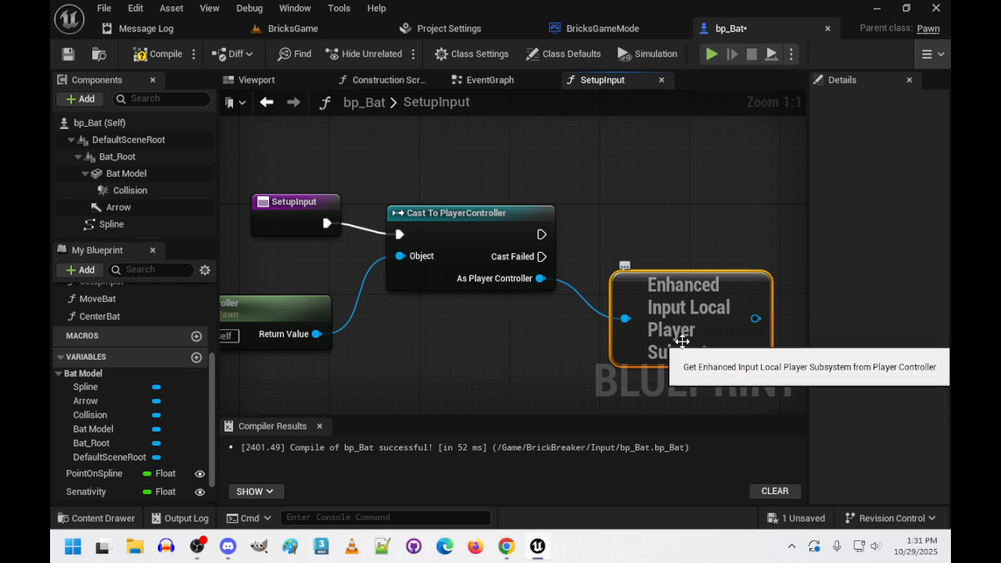
right_click_drag(596, 410, 413, 395)
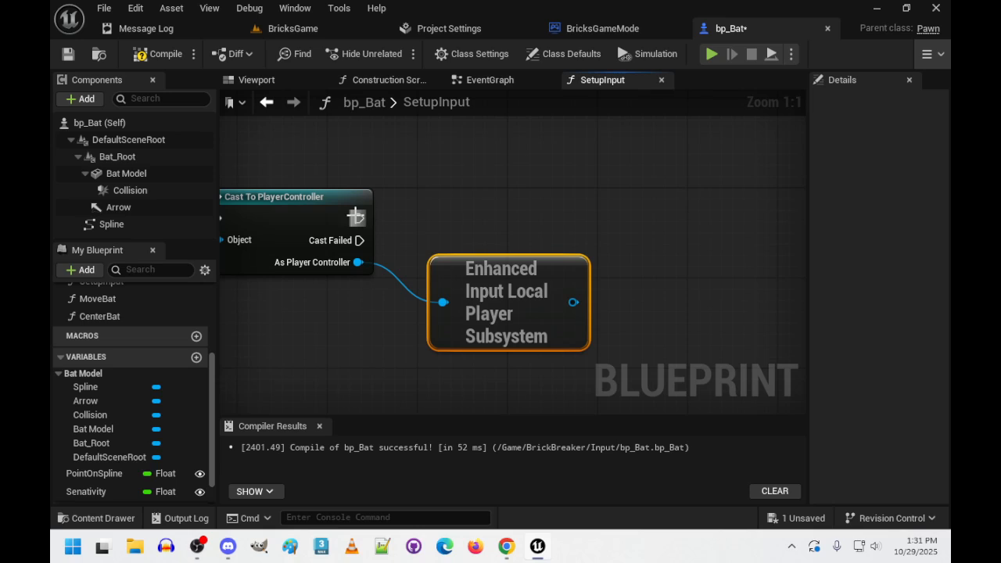
left_click_drag(574, 303, 694, 207)
type("is valid")
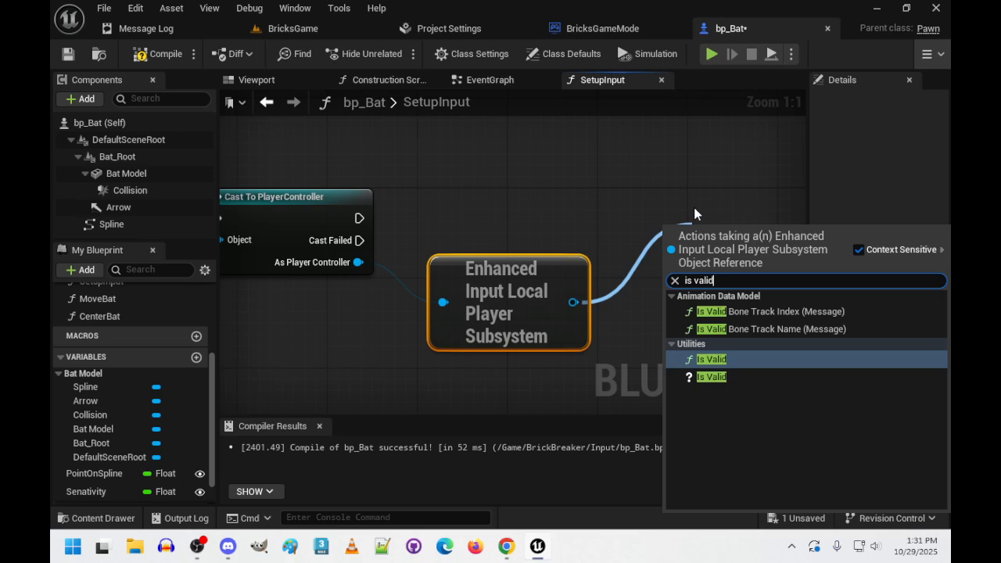
key("Return")
key("ctrl+z")
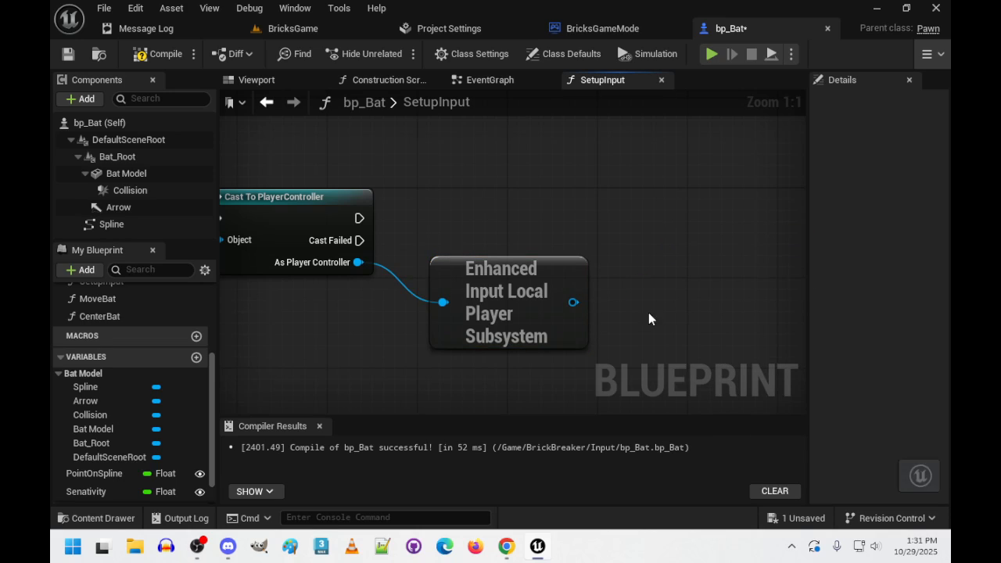
- Add an Is Valid macro node fed by the Enhanced Input subsystem and connect the PlayerController cast's execution output to it
left_click_drag(574, 303, 672, 208)
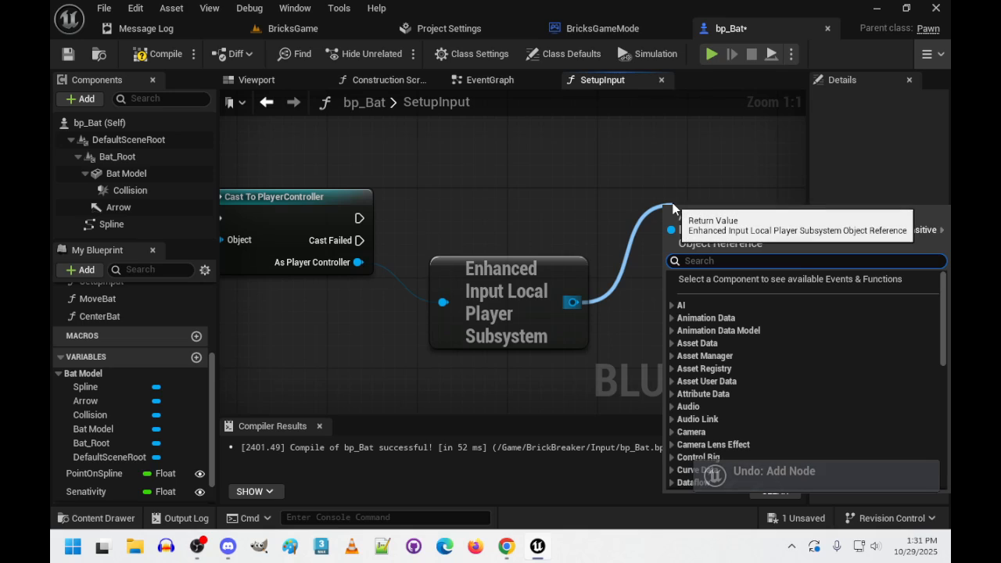
type("is valid")
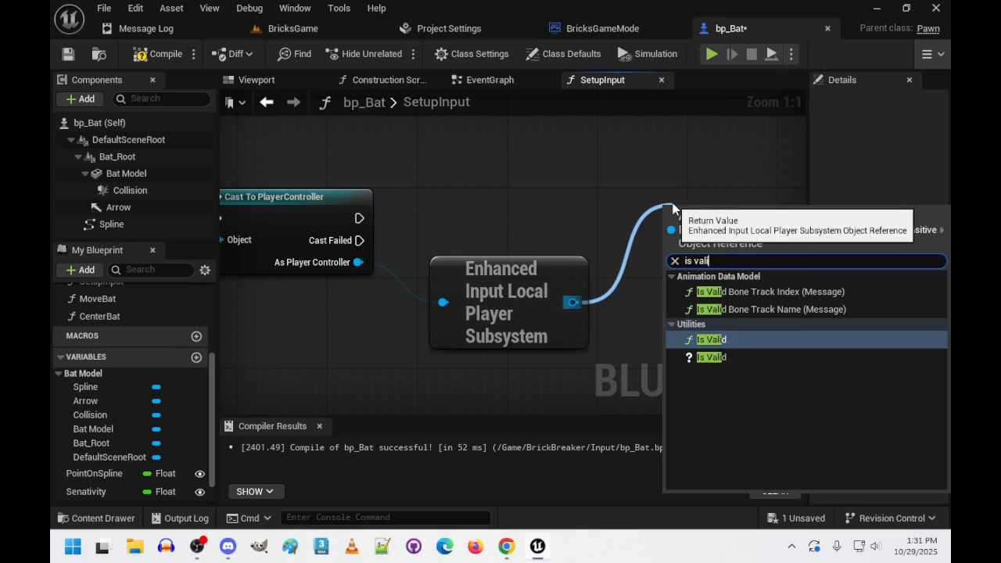
left_click(705, 359)
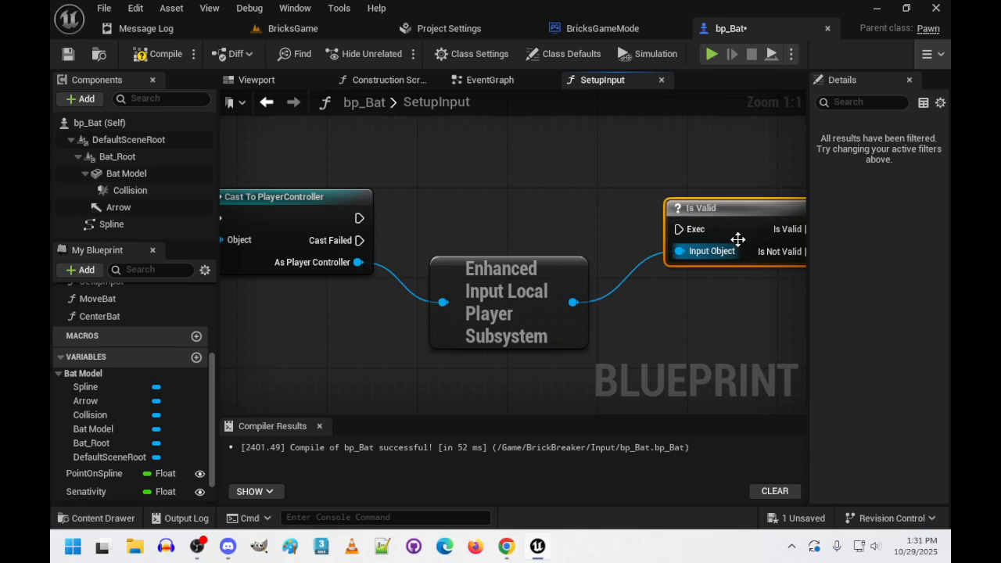
left_click_drag(731, 228, 709, 229)
left_click_drag(359, 218, 681, 210)
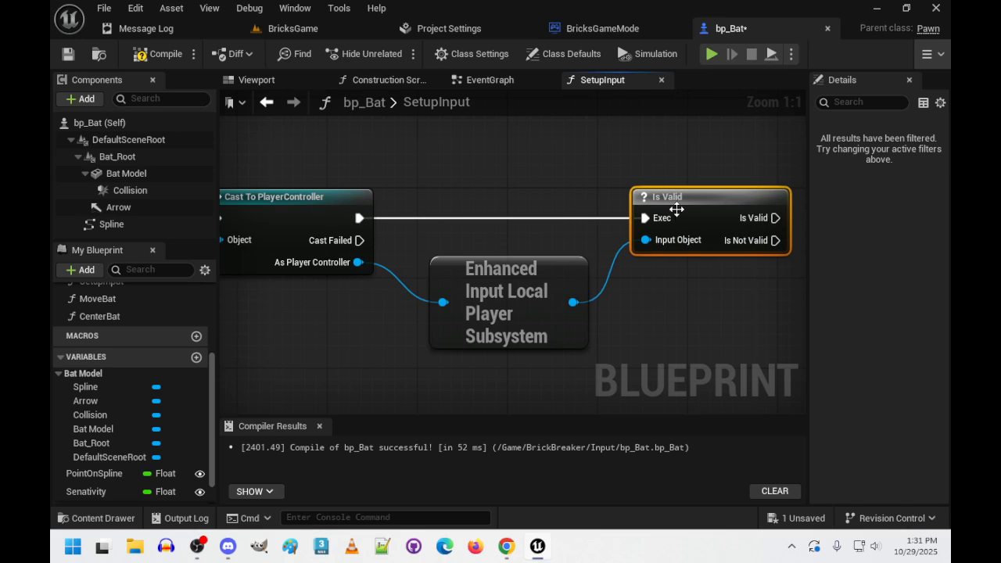
- Add an Add Mapping Context node from the Is Valid execution output with context-sensitive filtering off, and align it beside Is Valid
right_click_drag(695, 327, 394, 328)
left_click_drag(486, 224, 642, 225)
type("add mappi")
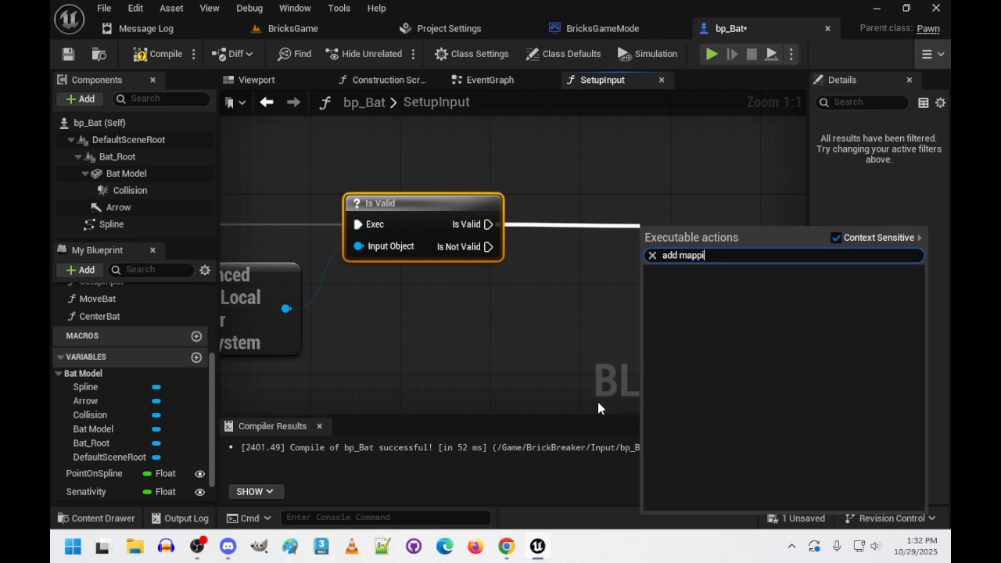
type("ng context")
left_click(836, 237)
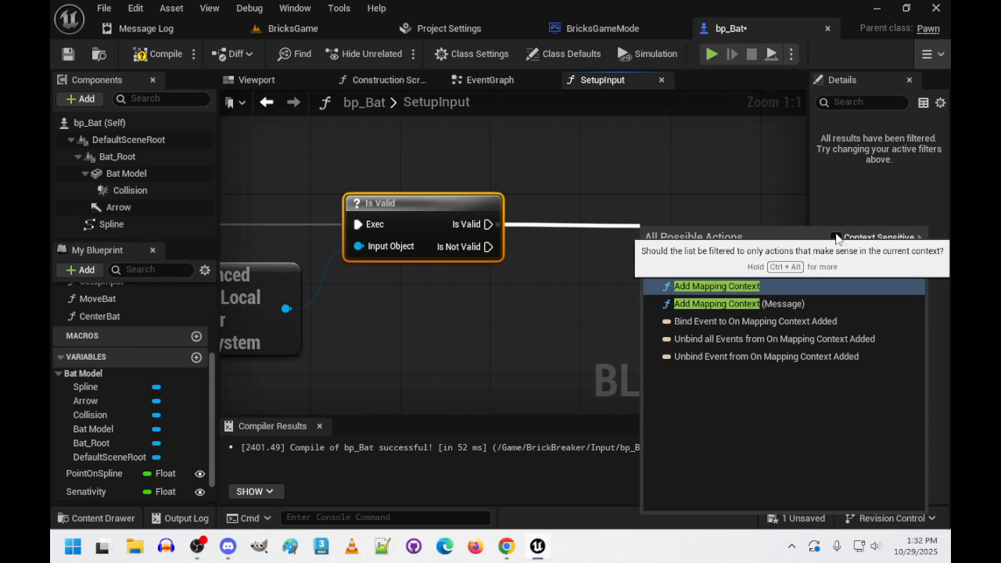
left_click(701, 286)
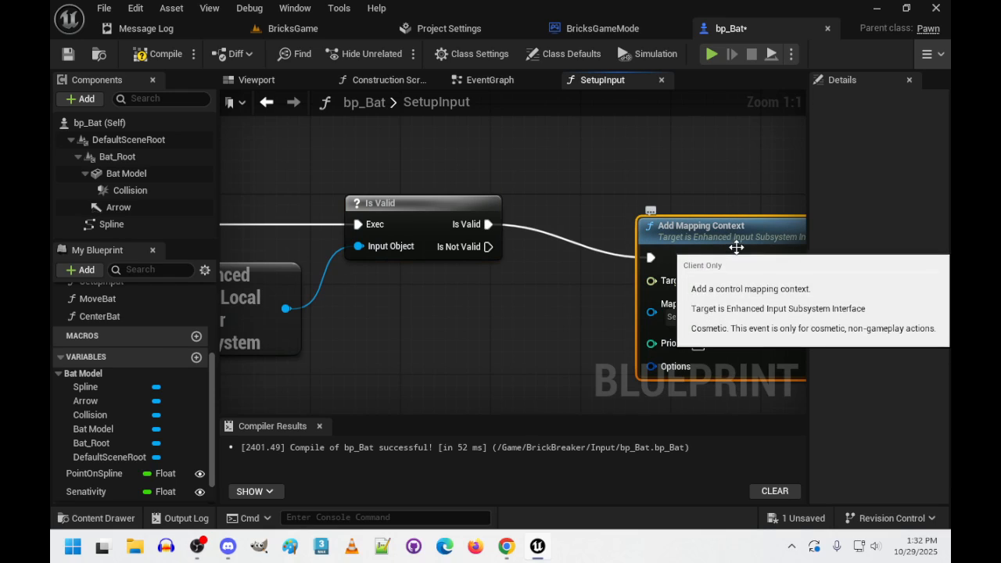
left_click_drag(742, 248, 673, 213)
- Connect the Enhanced Input subsystem to Add Mapping Context's Target and set its Mapping Context to IMC_Default
right_click_drag(499, 395, 546, 364)
left_click_drag(332, 276, 627, 218)
left_click(690, 248)
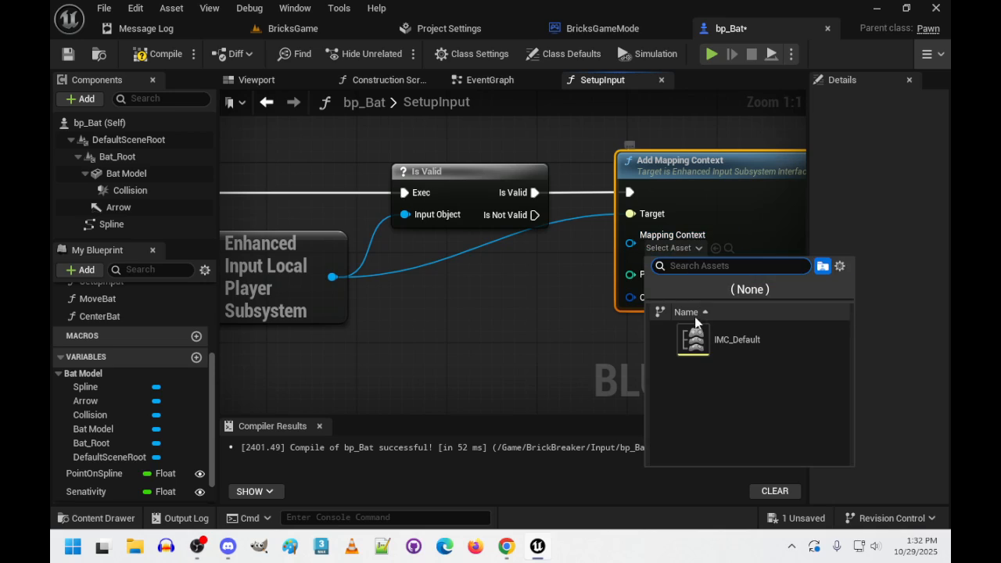
left_click(753, 341)
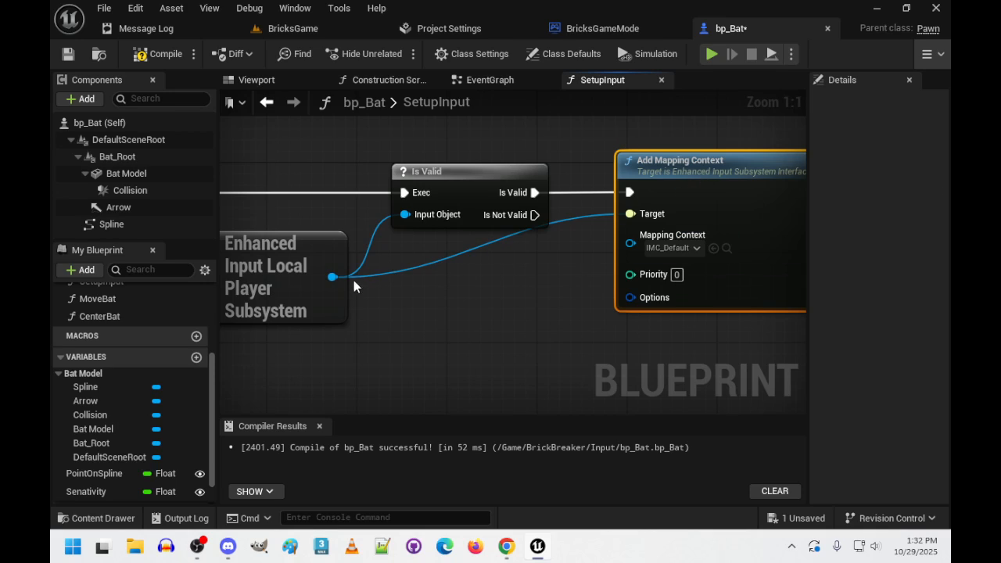
- Add a reroute node from the Enhanced Input subsystem's output, below the Is Valid node
left_click_drag(335, 276, 518, 266)
type("retr")
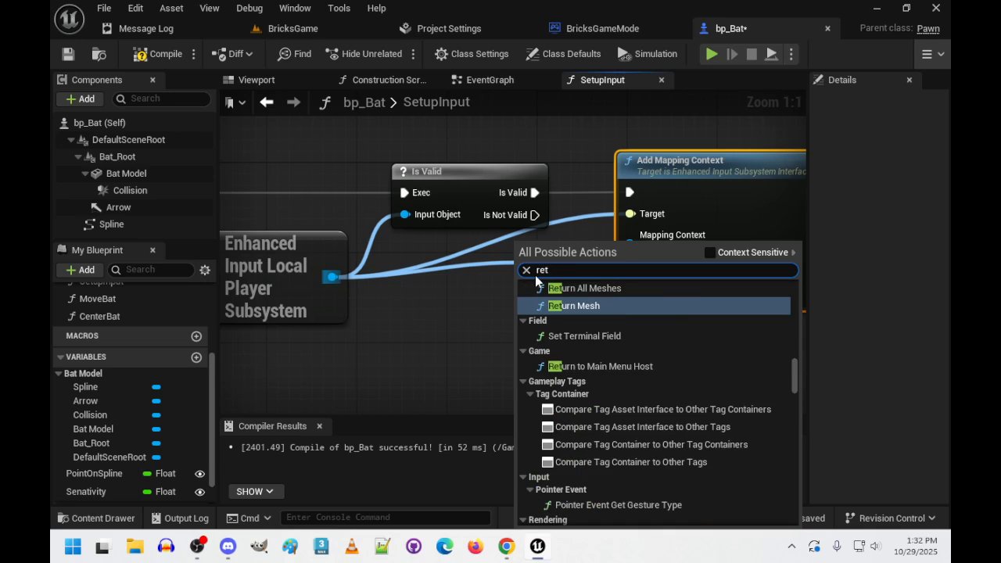
key("BackSpace")
key("BackSpace")
type("rtun")
key("BackSpace")
key("BackSpace")
key("BackSpace")
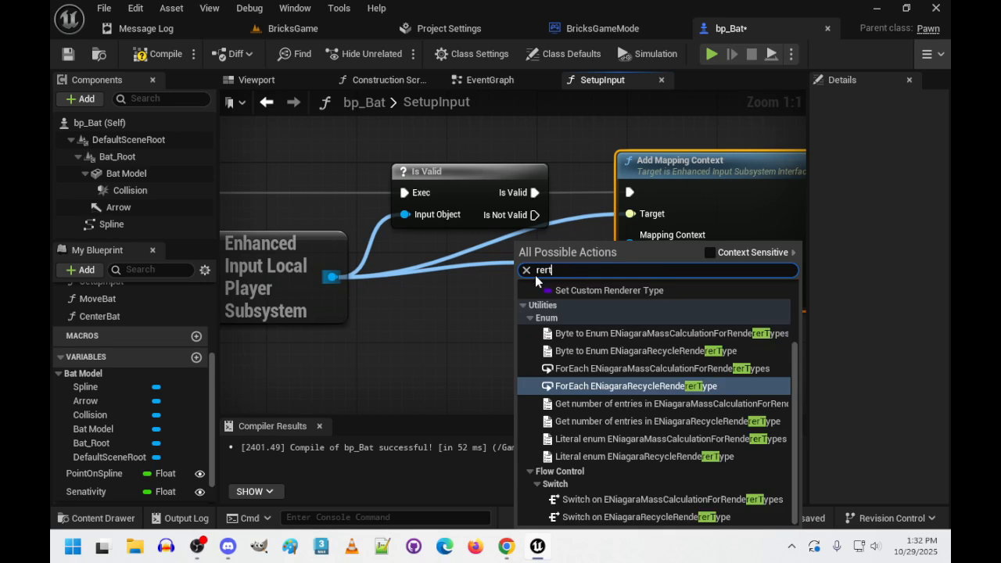
type("oute")
key("Return")
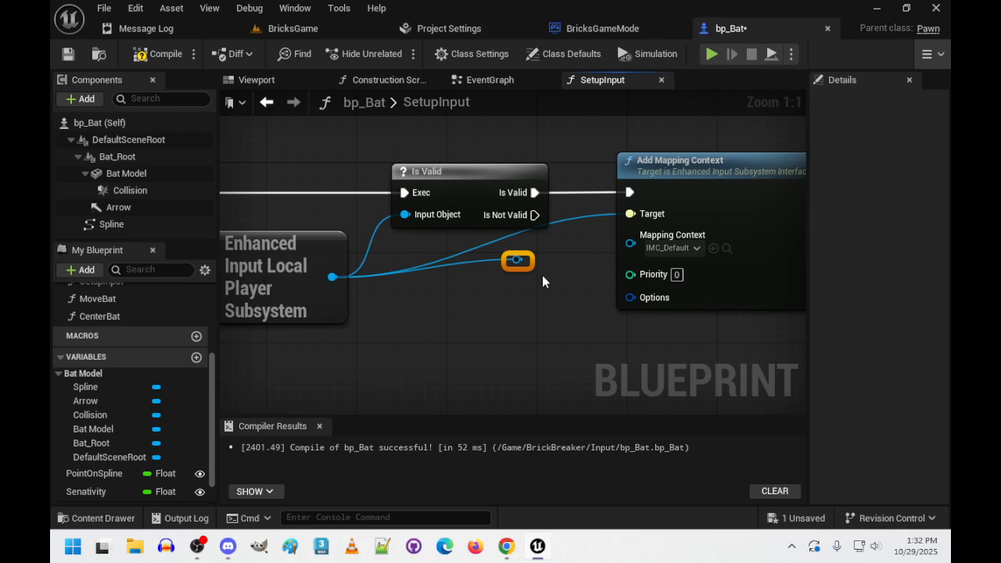
- Replace the direct subsystem link to Add Mapping Context's Target with one through the reroute node, and reposition the reroute below Is Valid
left_click_drag(518, 262, 631, 214)
right_click(631, 214)
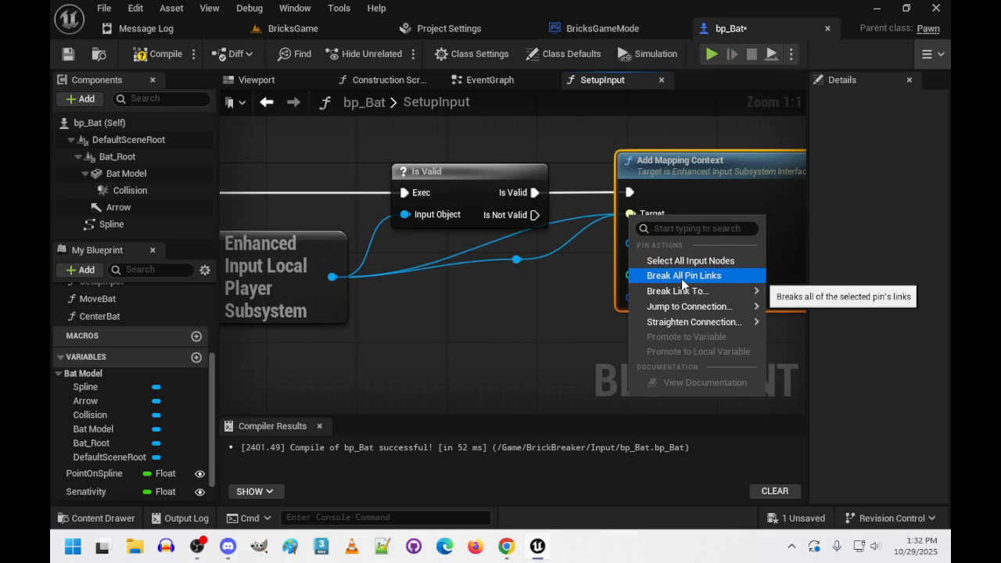
left_click(681, 275)
left_click_drag(516, 259, 627, 214)
left_click(516, 260)
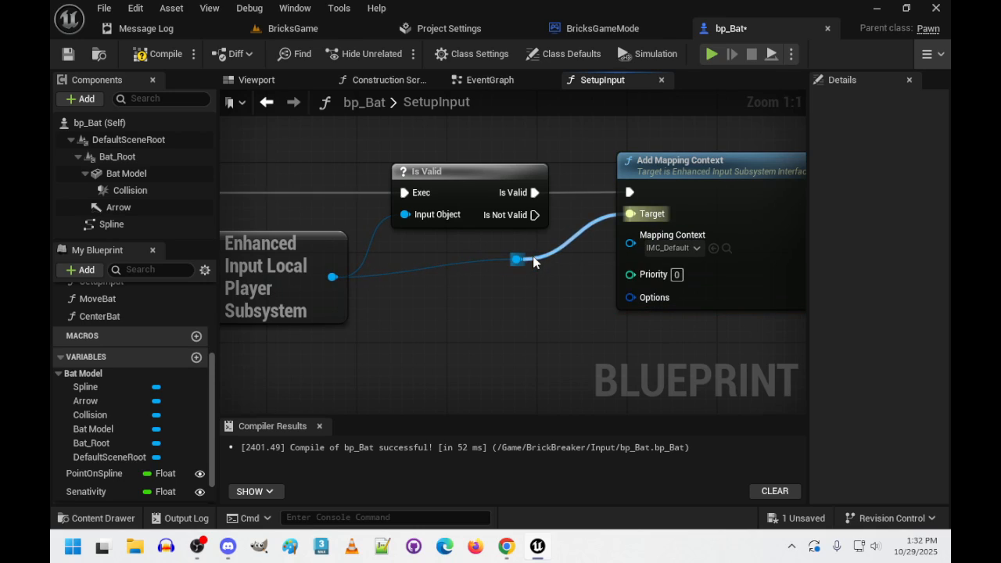
left_click_drag(531, 263, 548, 250)
scroll(555, 318, "down", 2)
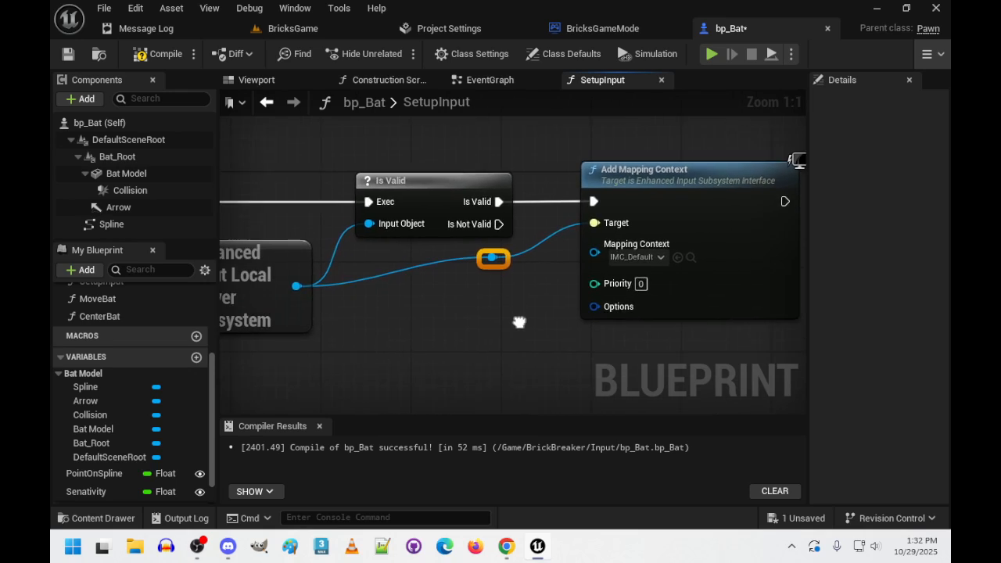
right_click_drag(516, 316, 566, 347)
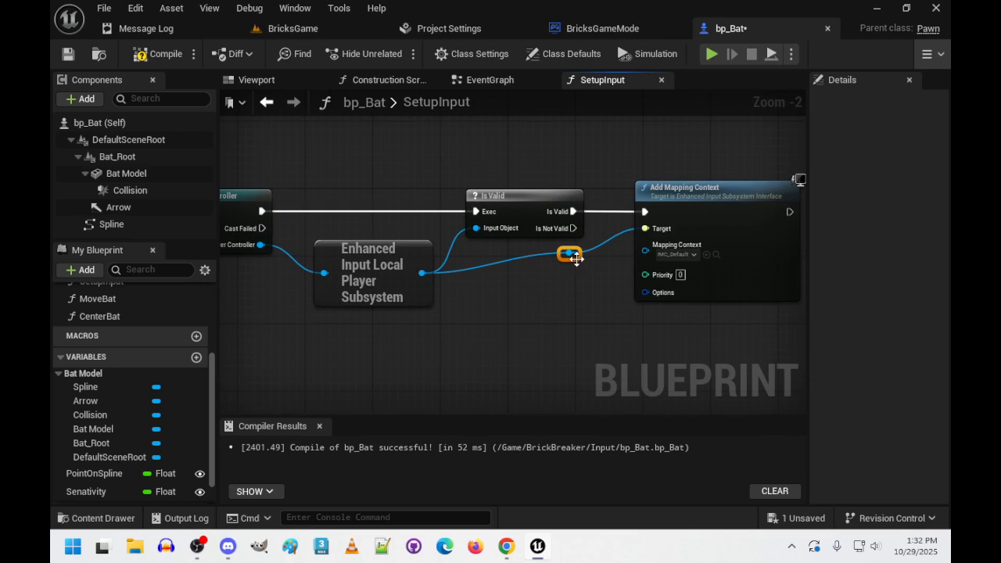
left_click_drag(573, 256, 576, 280)
- Review the SetupInput node chain, then save and compile the bp_Bat blueprint
right_click_drag(579, 340, 685, 324)
right_click_drag(548, 346, 672, 360)
right_click_drag(462, 350, 554, 355)
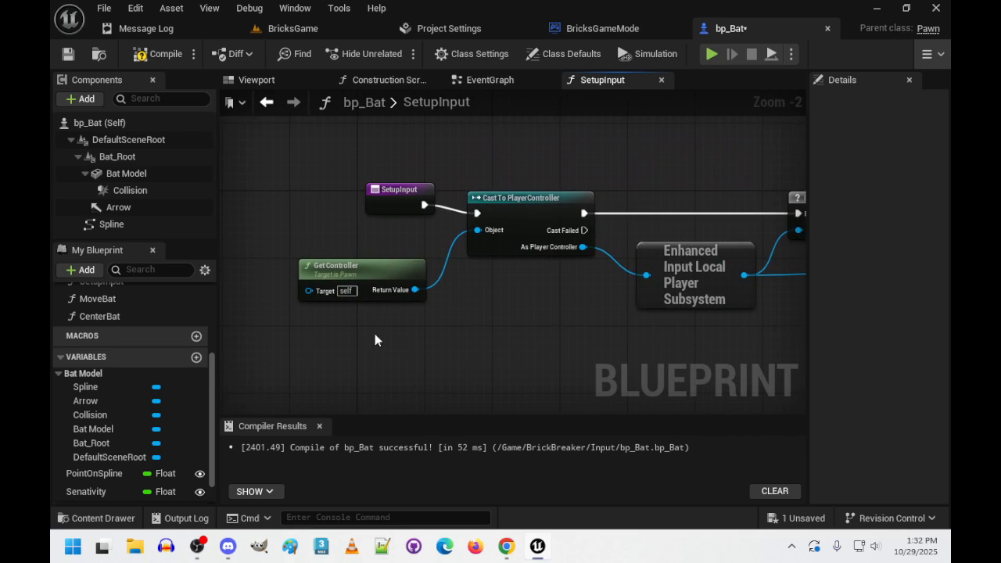
right_click_drag(511, 219, 412, 216)
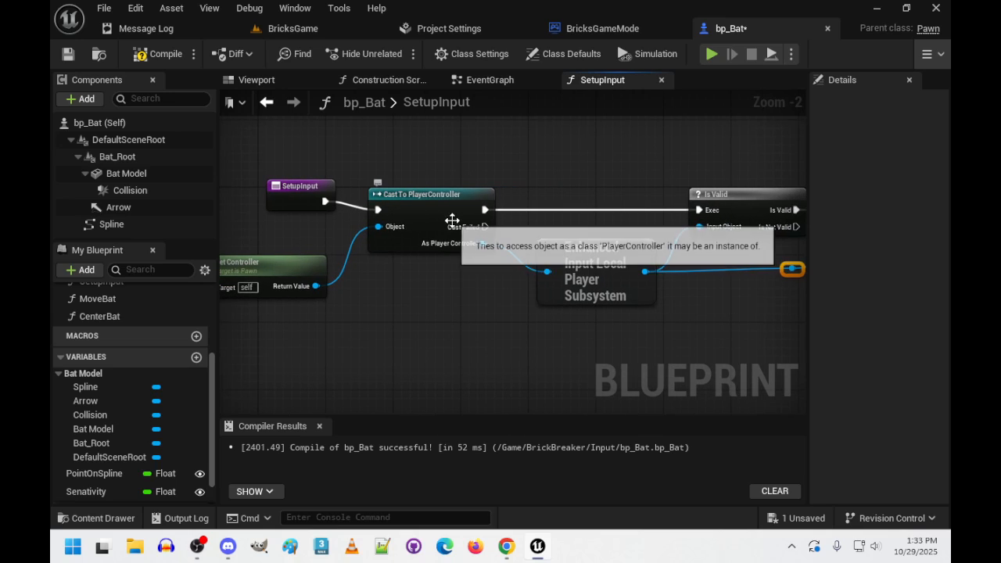
left_click(618, 278)
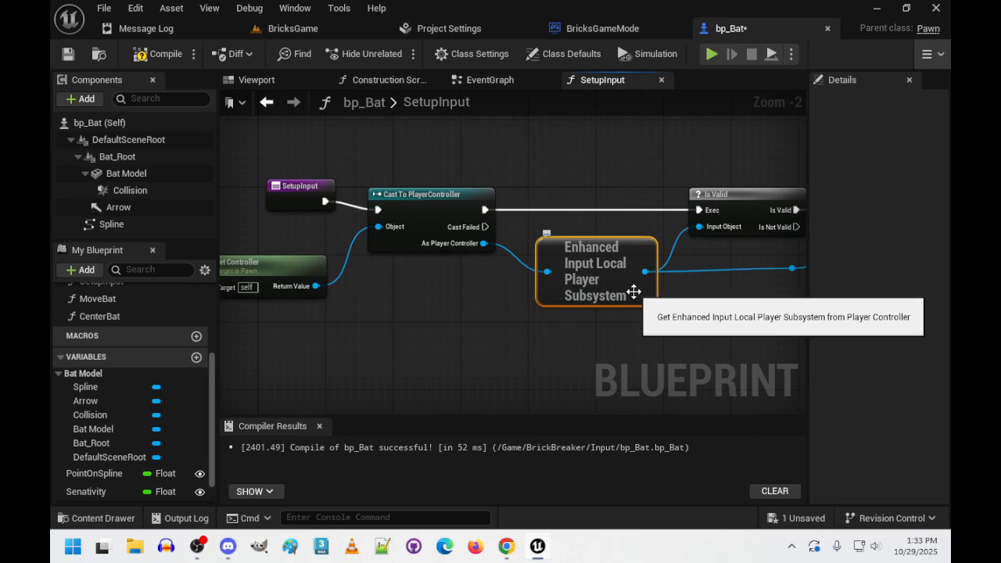
right_click_drag(756, 221, 554, 300)
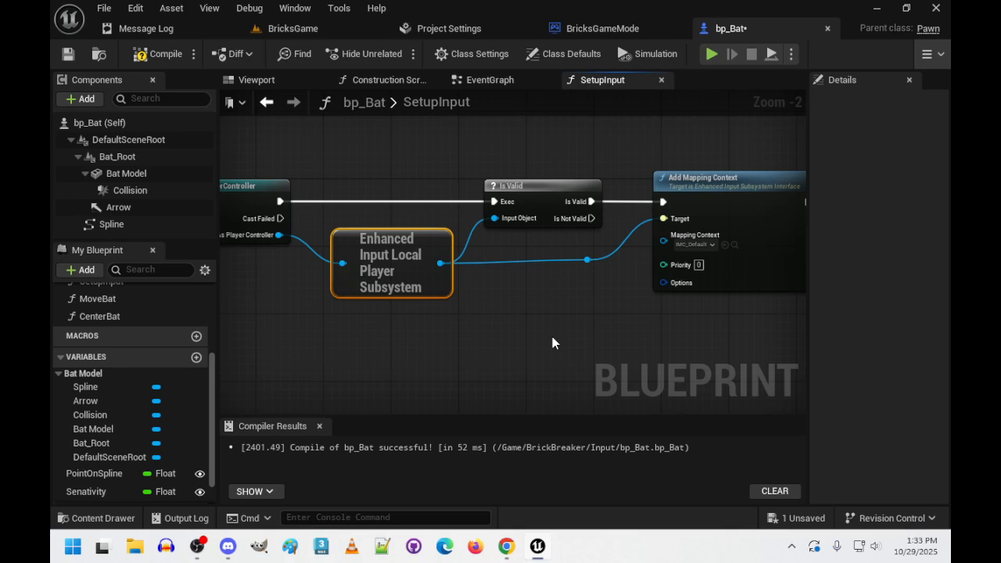
key("ctrl+s")
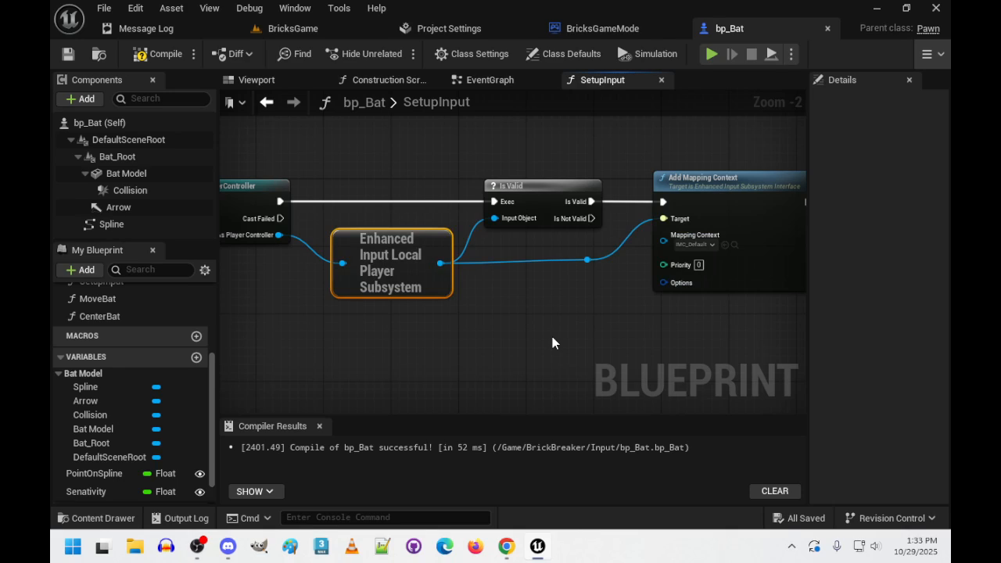
left_click(167, 58)
- Return to the BricksGame level and move the bp_Bat asset from the Input folder into the BrickBreaker folder
left_click(285, 28)
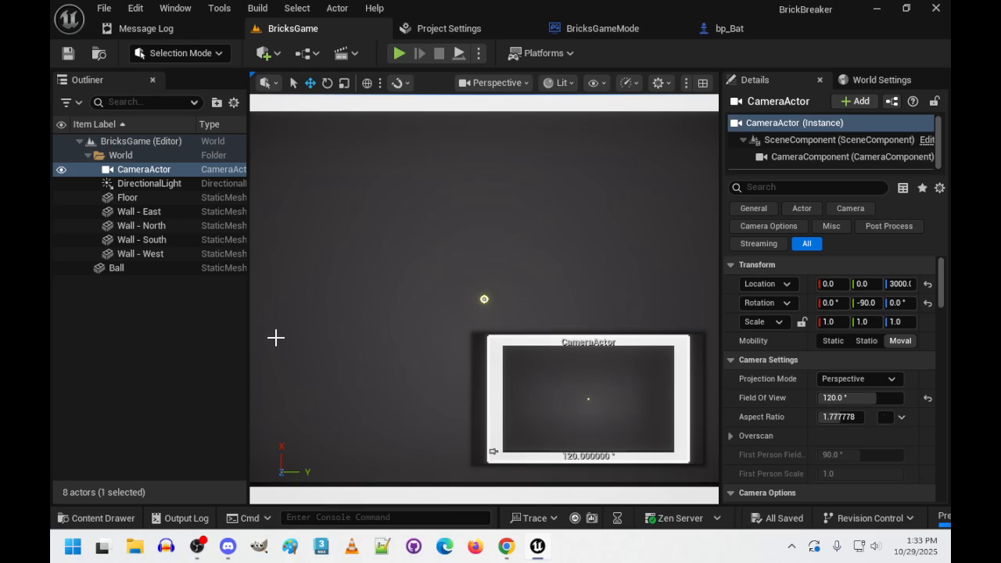
left_click(96, 518)
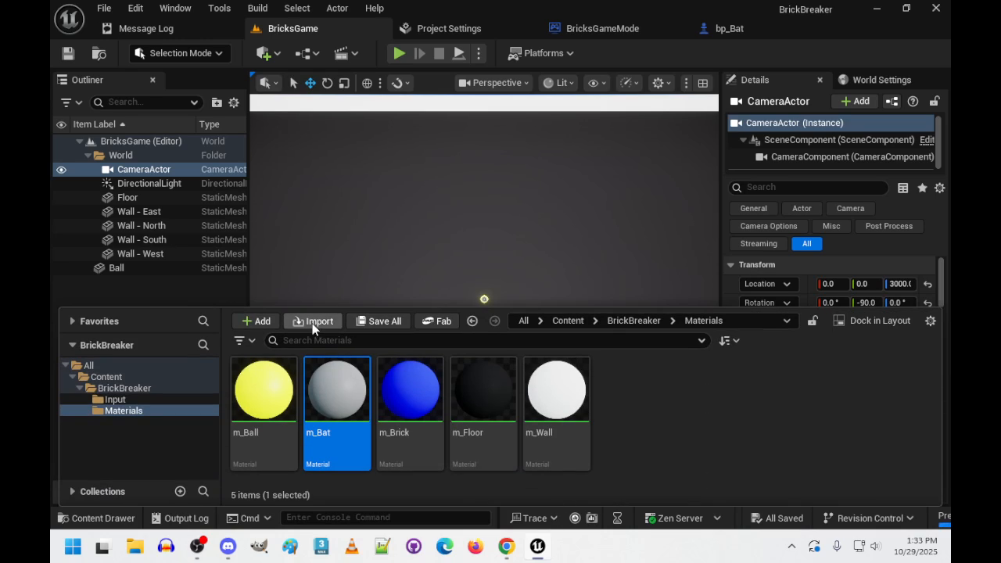
left_click(114, 399)
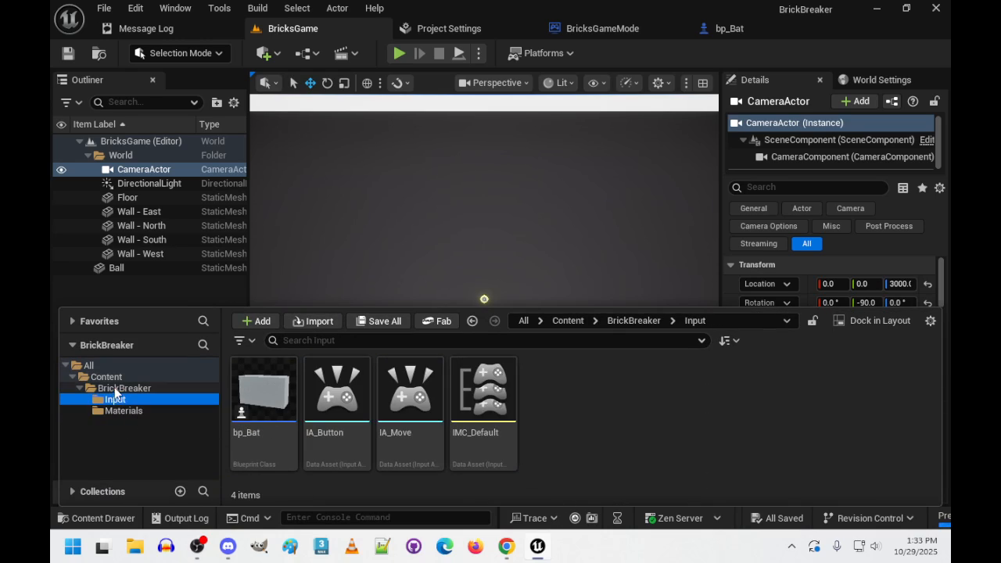
left_click(116, 389)
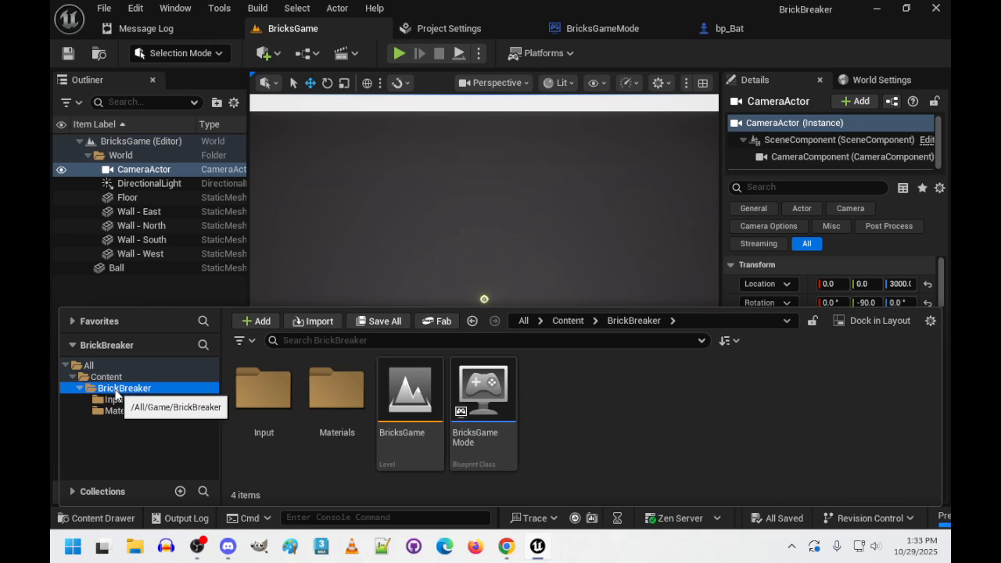
left_click(114, 400)
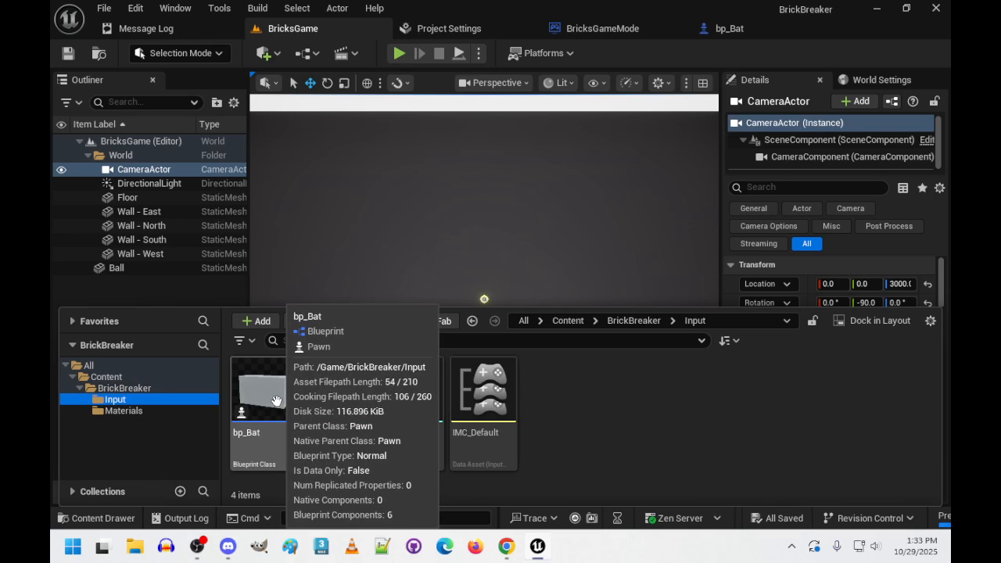
left_click_drag(286, 415, 125, 395)
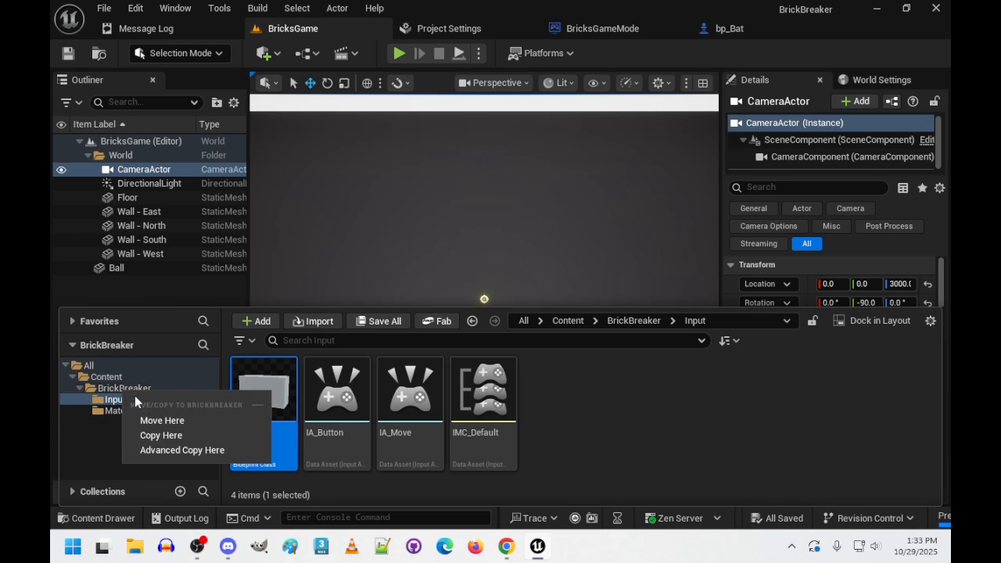
left_click(170, 421)
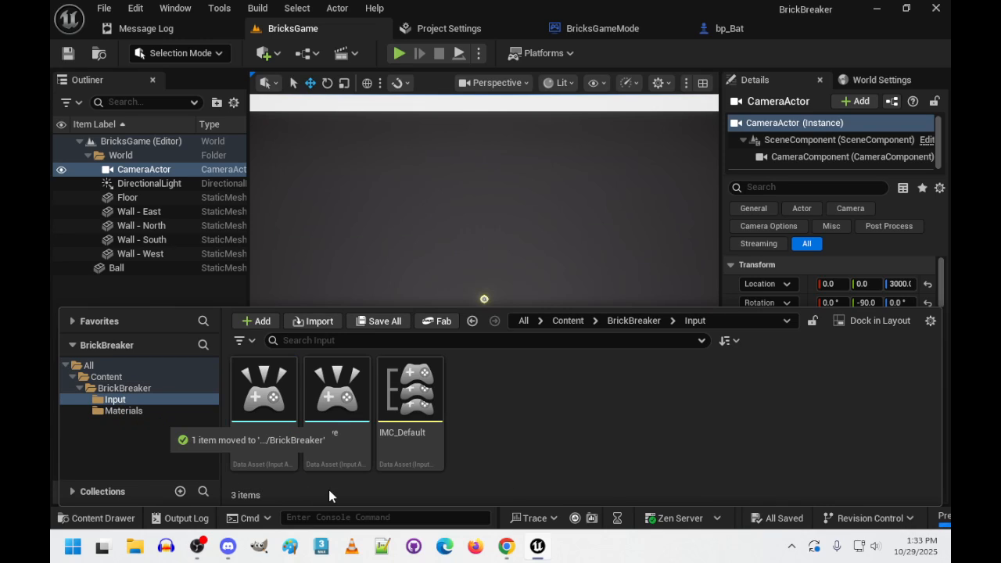
- Place bp_Bat from the BrickBreaker folder into the level near the lower wall, at about X -1900, Y -330, Z -50
left_click(140, 389)
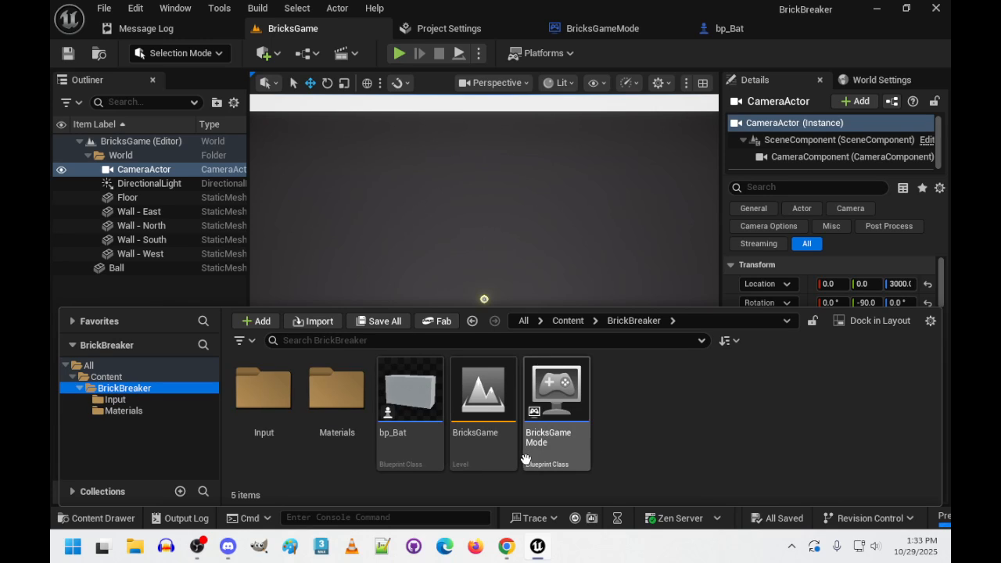
mouse_move(487, 185)
right_mouse_down()
mouse_move(430, 187)
mouse_move(508, 157)
mouse_move(477, 169)
mouse_move(590, 153)
mouse_move(485, 160)
mouse_move(500, 168)
mouse_move(487, 179)
right_mouse_up()
left_click(102, 518)
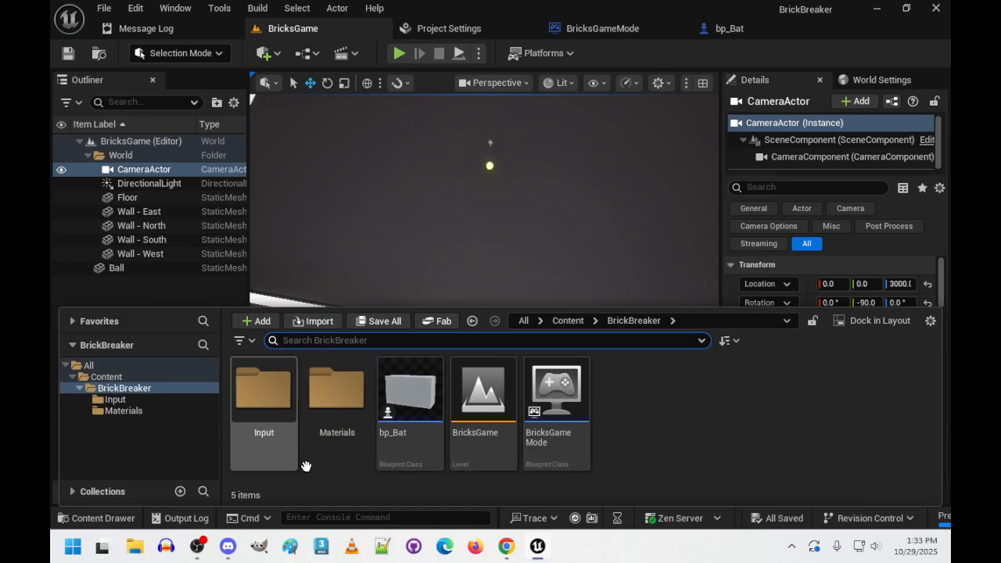
left_click_drag(409, 399, 443, 262)
right_click_drag(443, 263, 518, 254)
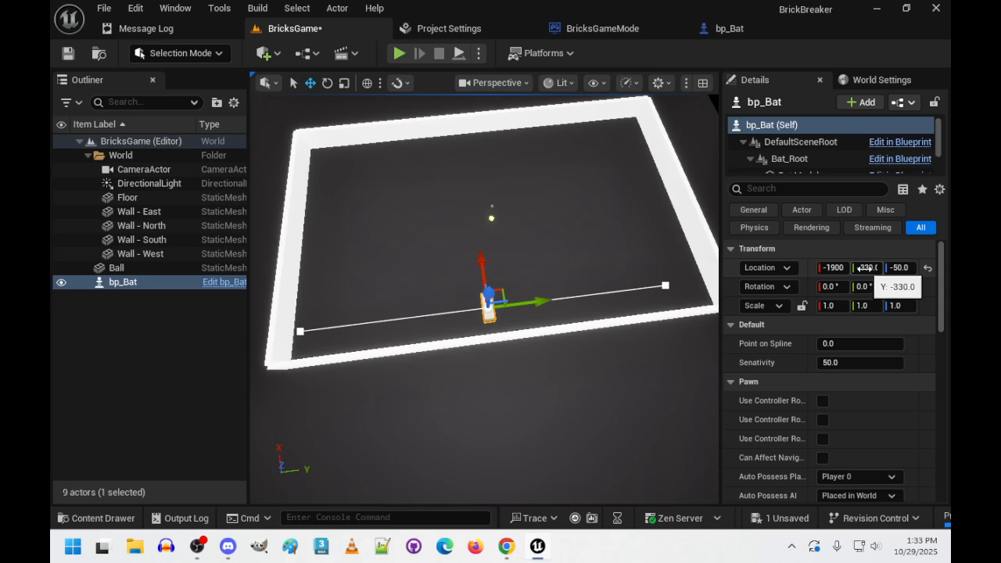
- Set the placed bp_Bat's location to X -2000, Y 0, Z 0
left_click(867, 267)
type("0")
key("Tab")
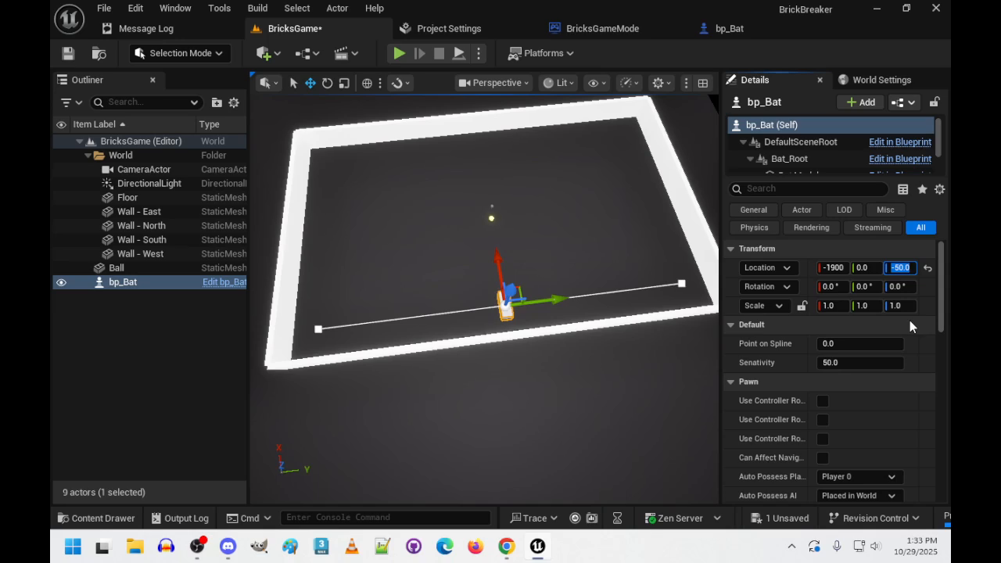
type("0")
key("Return")
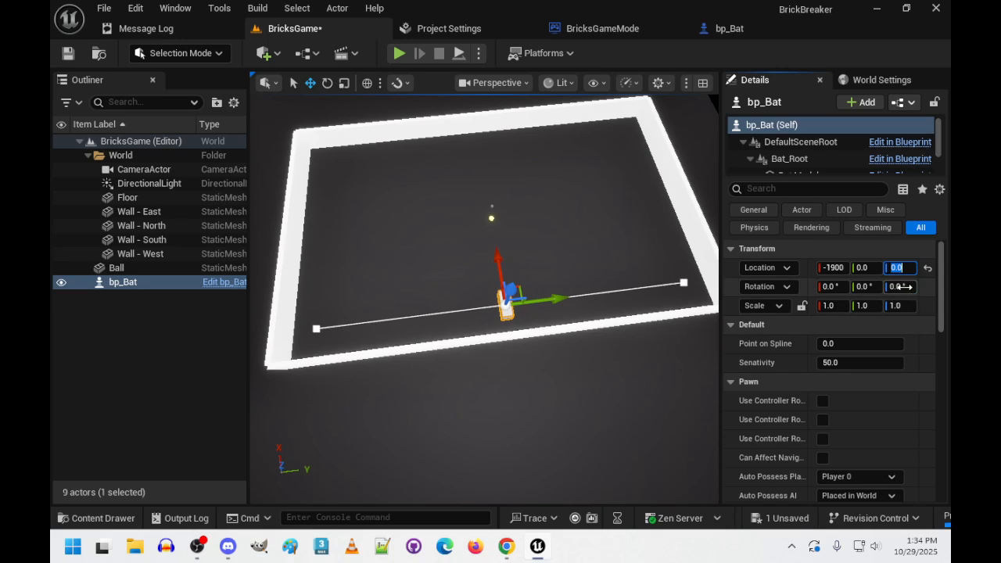
left_click(834, 268)
type("-1000")
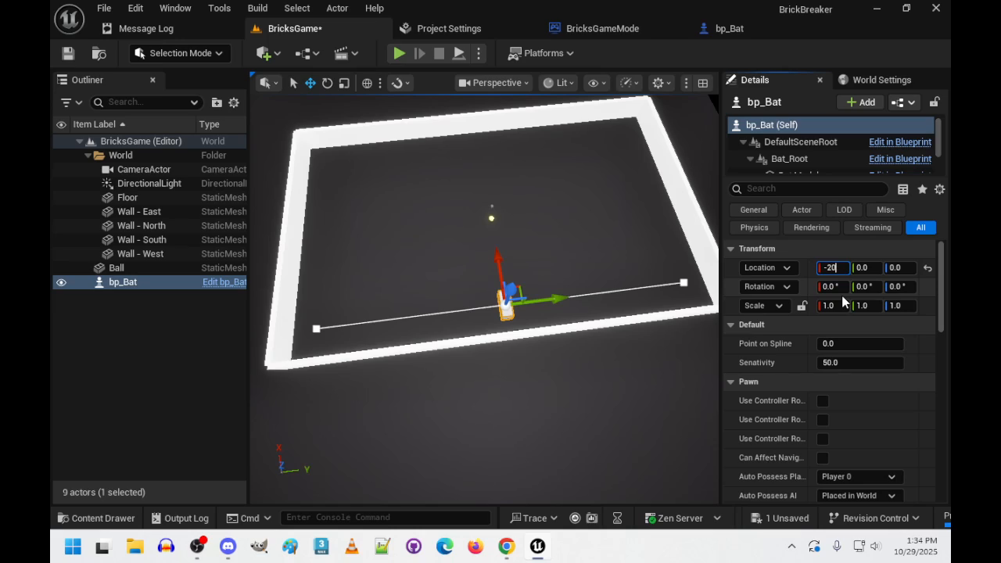
key("Return")
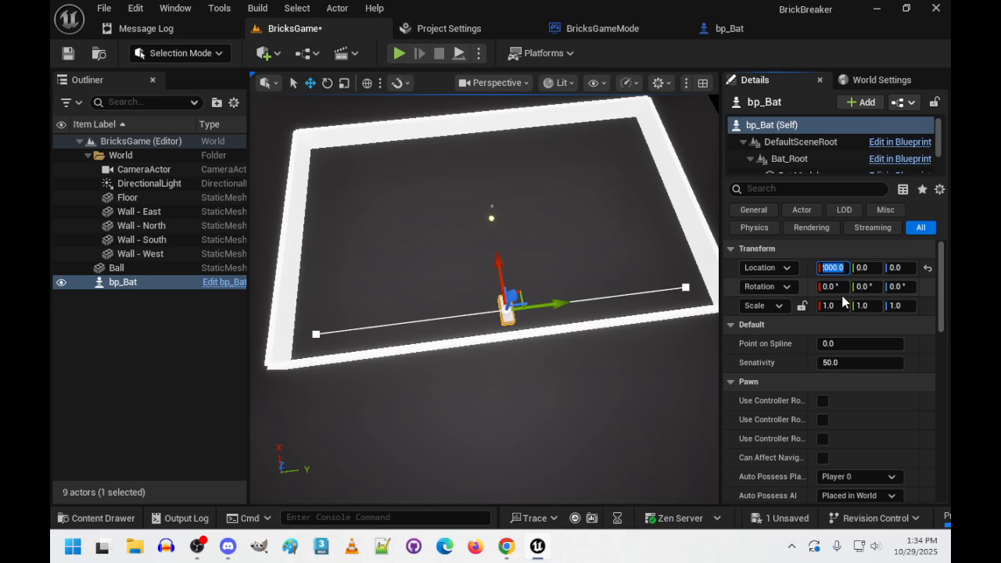
- Set the placed bp_Bat's X location to -1750
type("-1750")
key("Return")
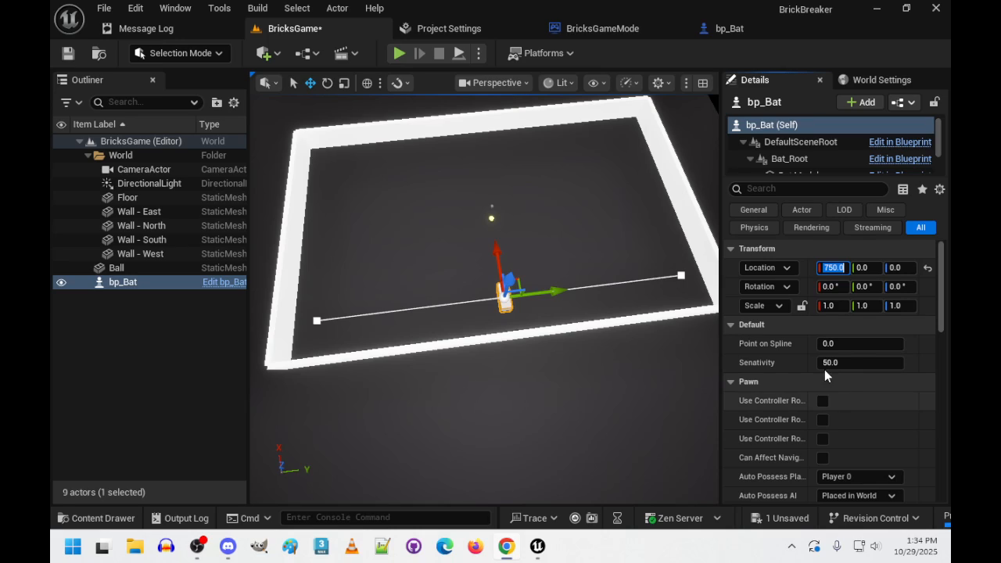
type("-1750")
key("Return")
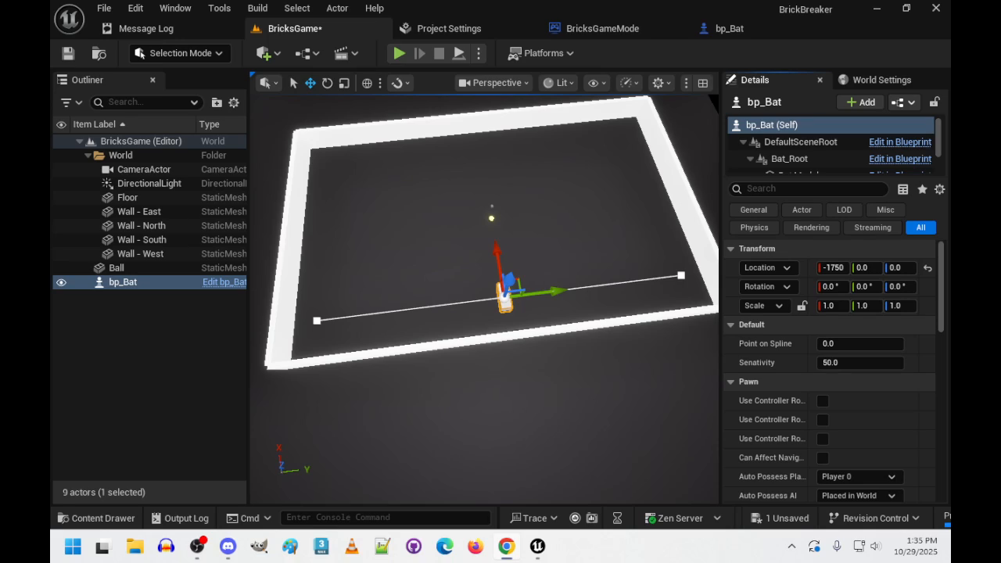
- Playtest the level, moving the bat while inspecting bp_Bat's Point on Spline value, and end the play session
left_click(399, 53)
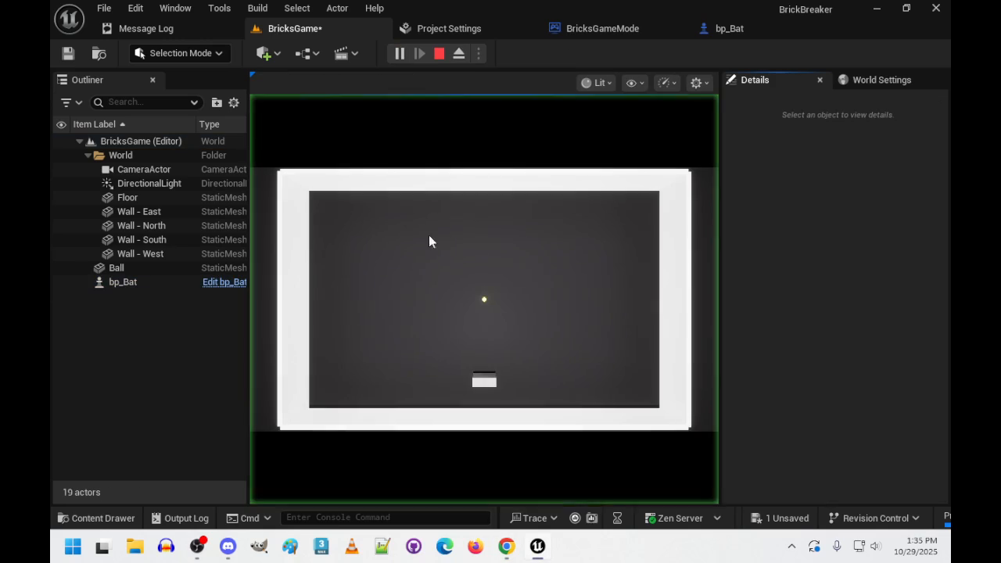
left_click(514, 321)
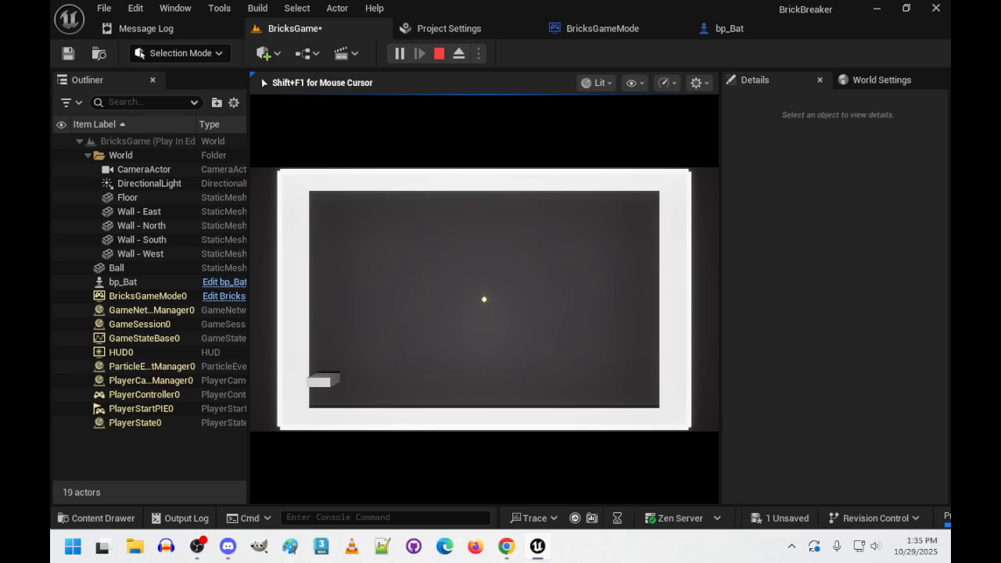
key("shift+F1")
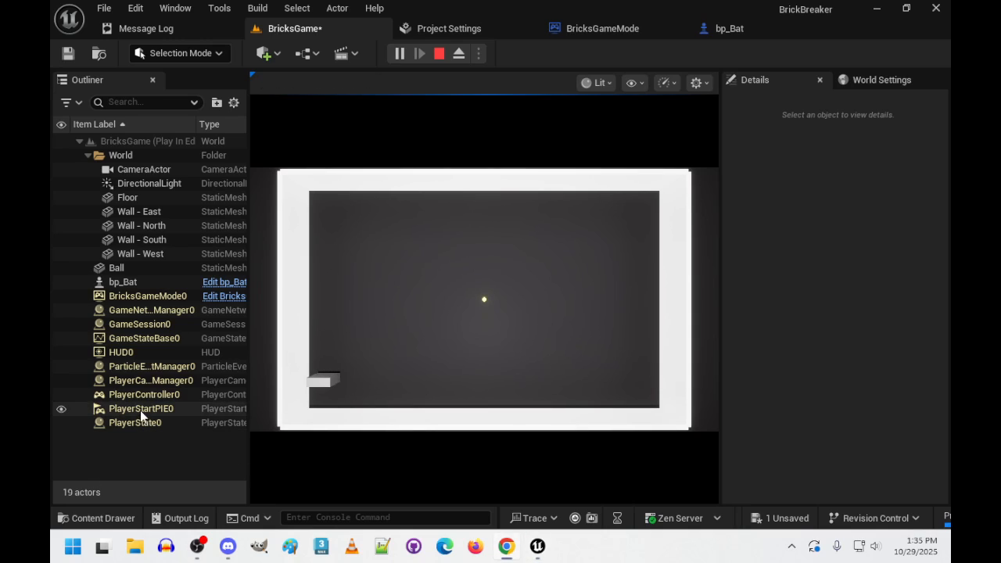
left_click(116, 282)
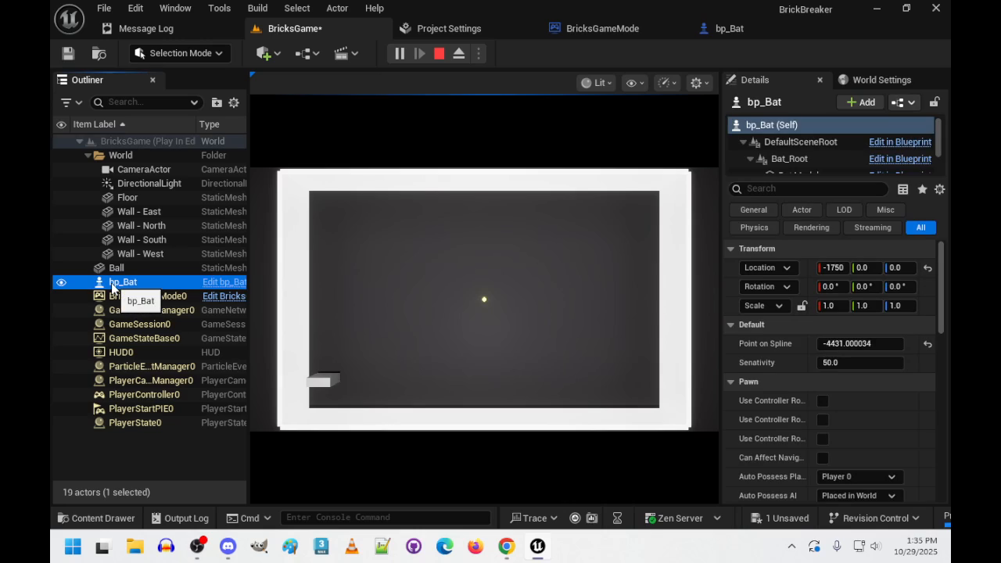
left_click(553, 369)
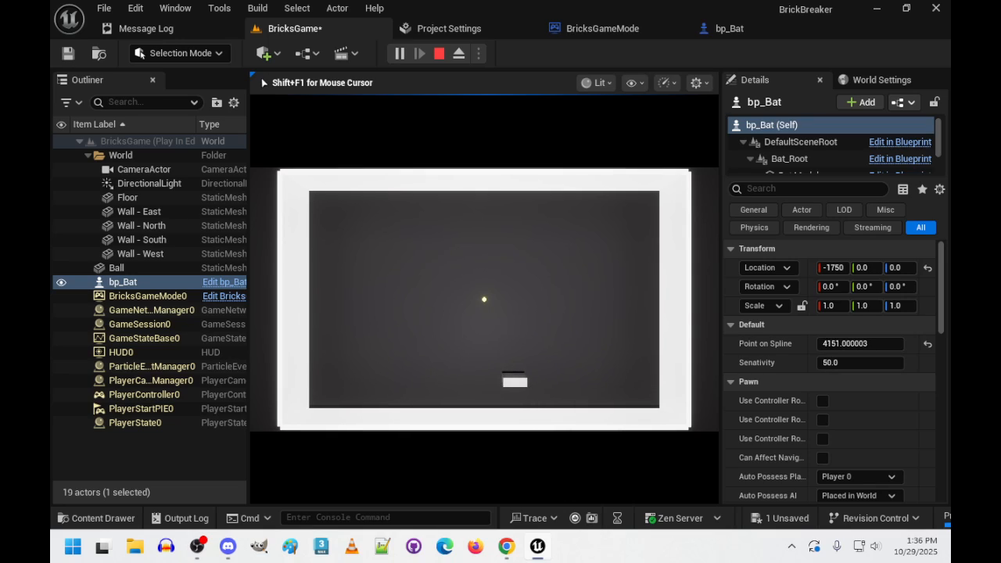
key("Escape")
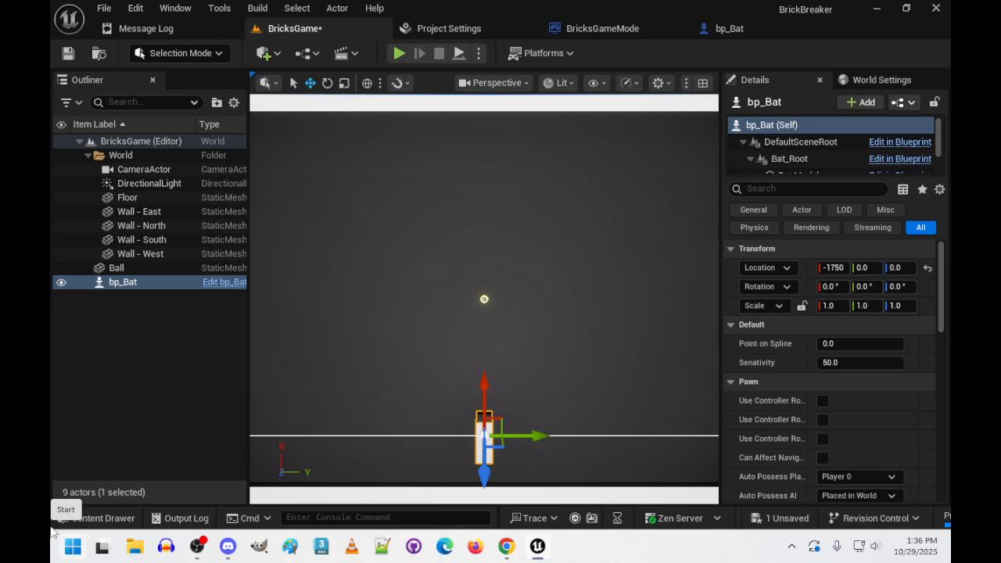
- Examine the IA_Move input logic that sets Point on Spline in the bp_Bat blueprint's EventGraph
left_click(697, 30)
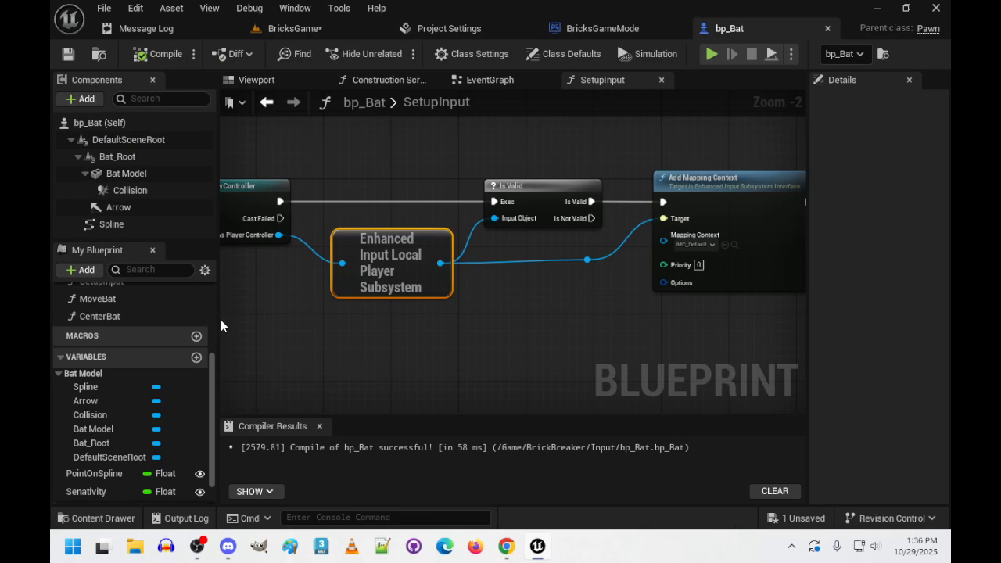
scroll(126, 312, "up", 2)
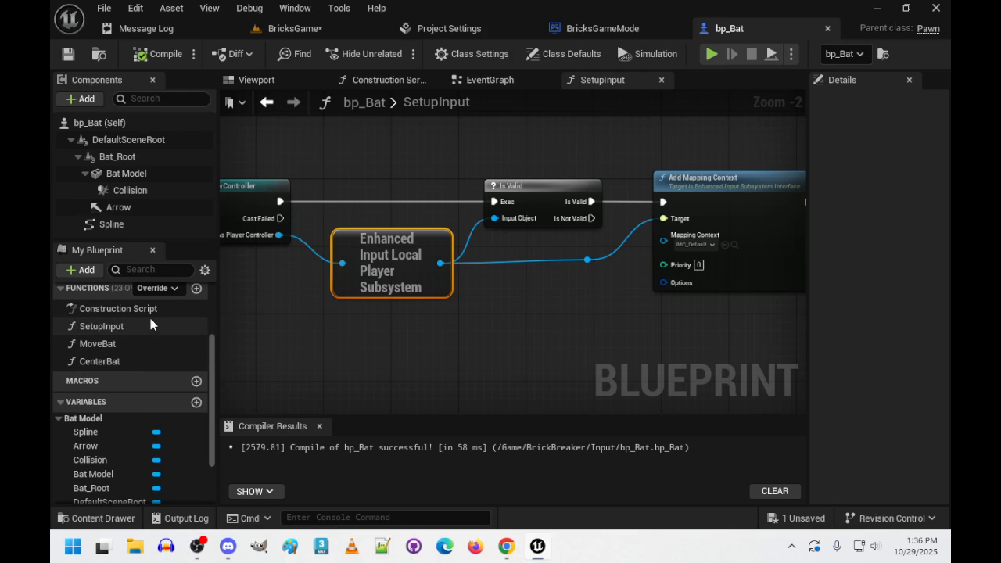
scroll(155, 358, "down", 1)
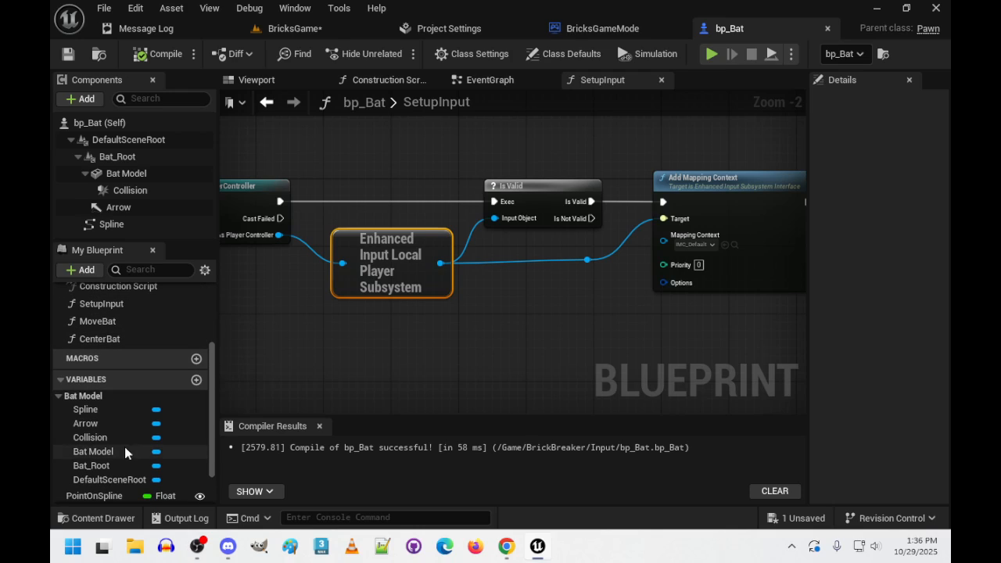
left_click(461, 80)
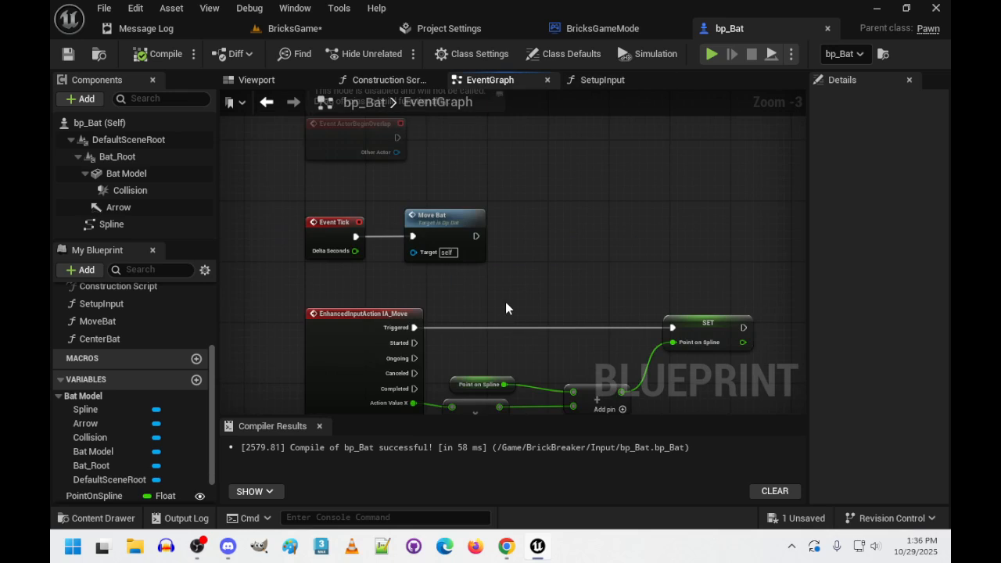
right_click_drag(505, 303, 403, 186)
right_click_drag(648, 302, 708, 325)
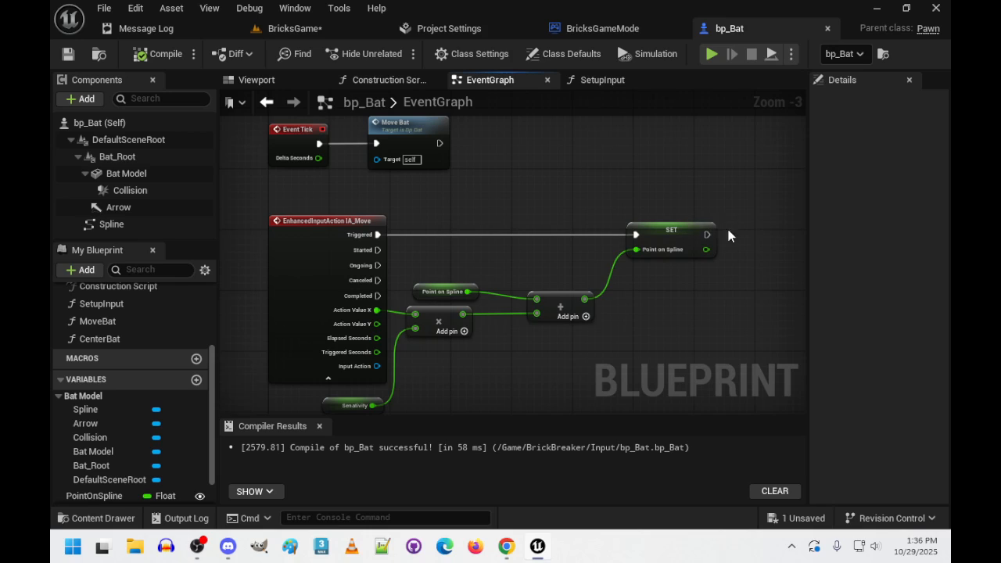
right_click_drag(728, 234, 615, 261)
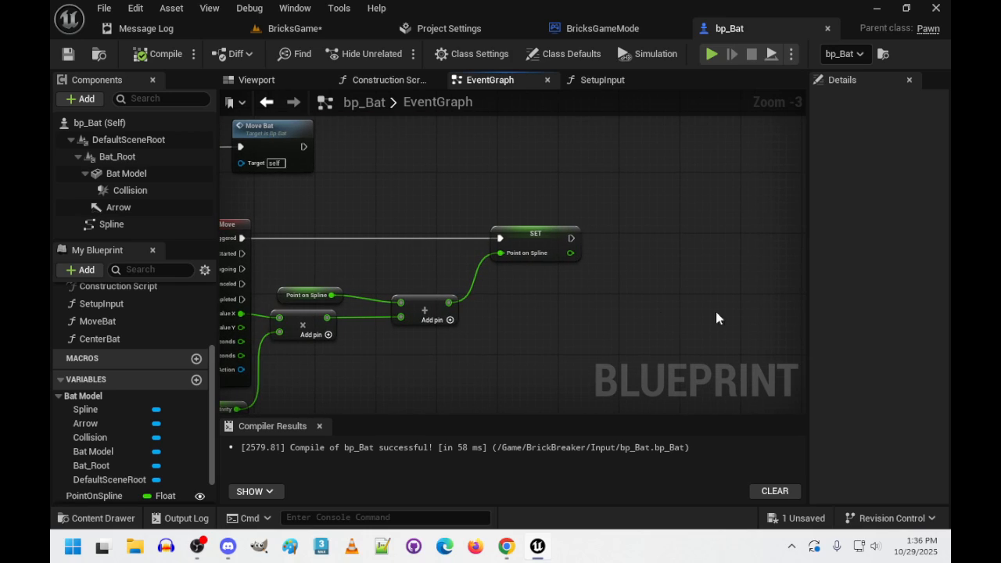
right_click_drag(717, 312, 798, 302)
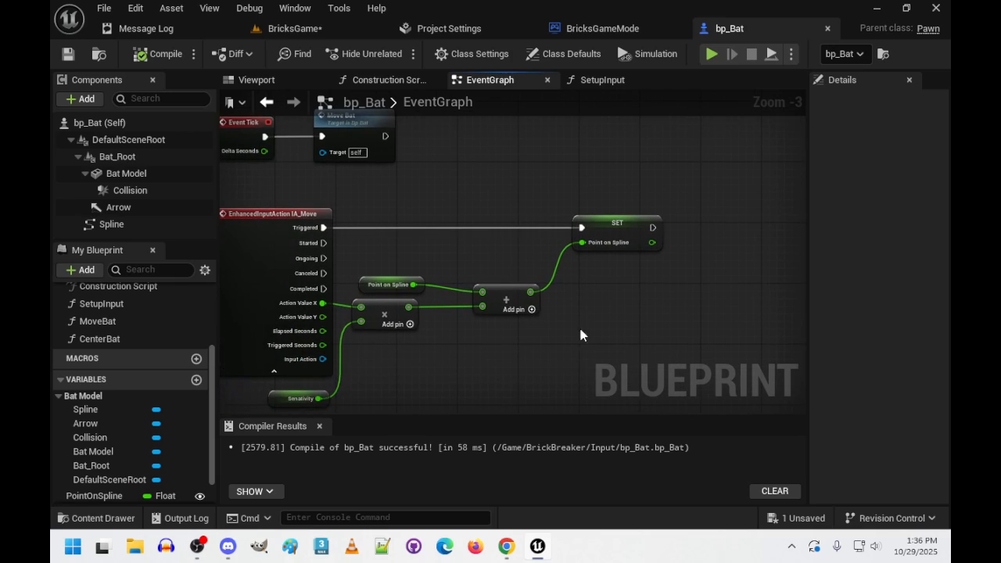
- Create a new function named ClampBatLocation in the bp_Bat blueprint
left_click(81, 269)
left_click(83, 272)
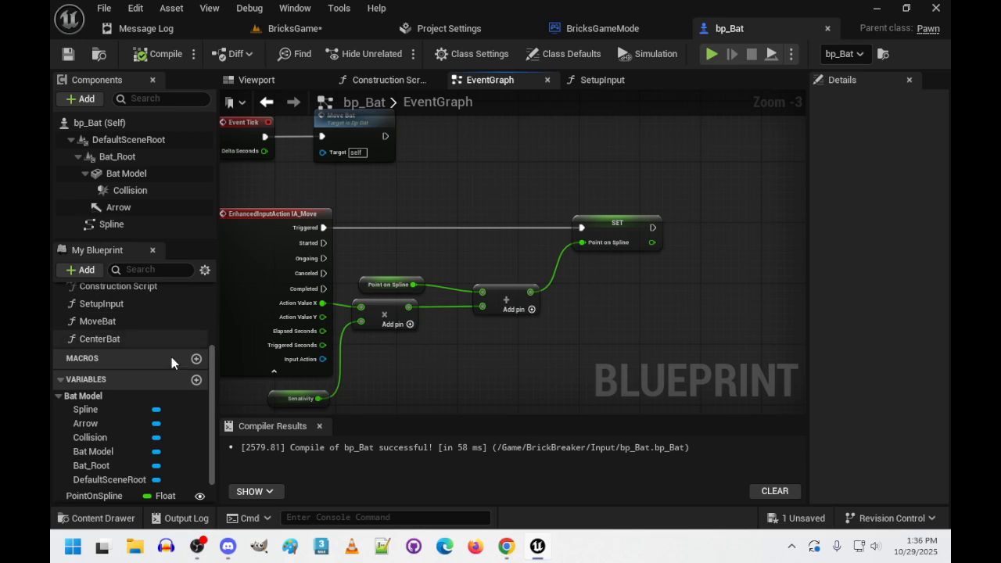
scroll(163, 366, "up", 2)
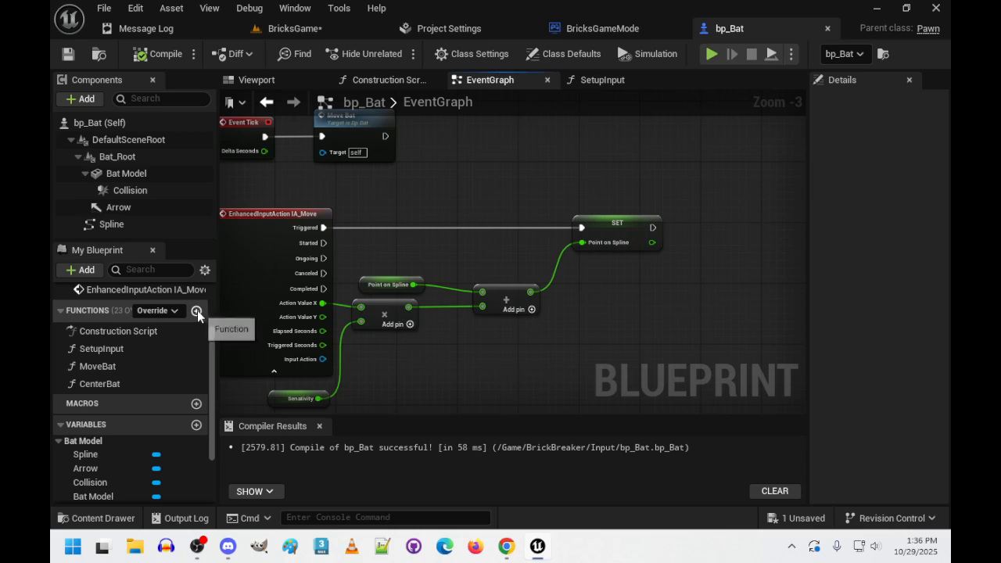
left_click(196, 311)
type("cl")
key("BackSpace")
key("BackSpace")
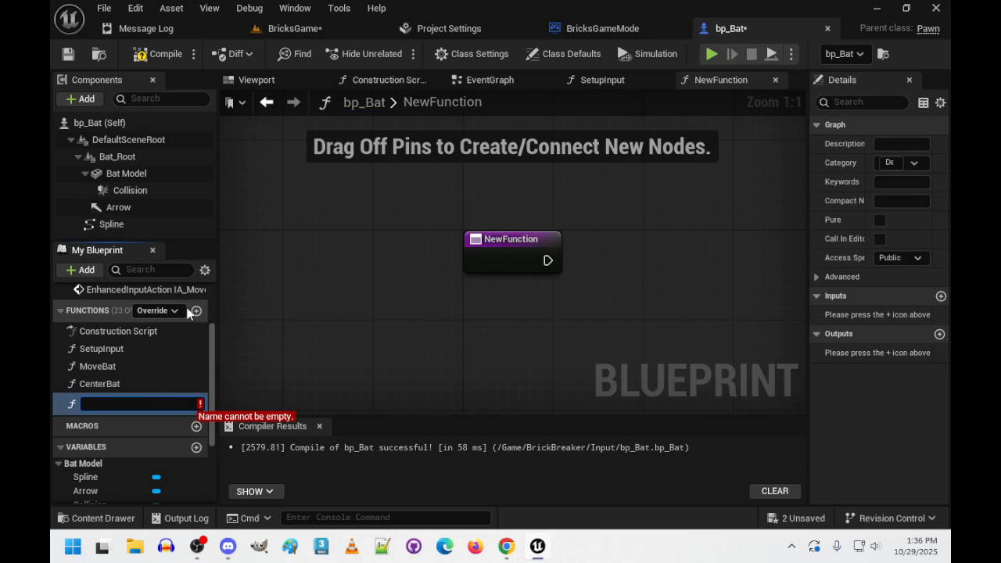
type("cLA")
key("BackSpace")
key("BackSpace")
type("c")
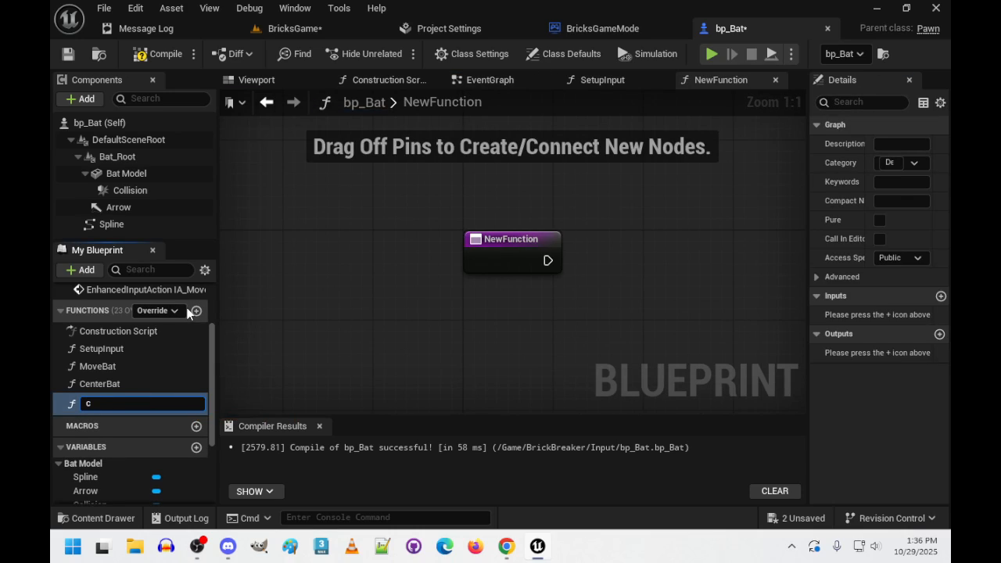
key("BackSpace")
type("ClampBatLocation")
key("Return")
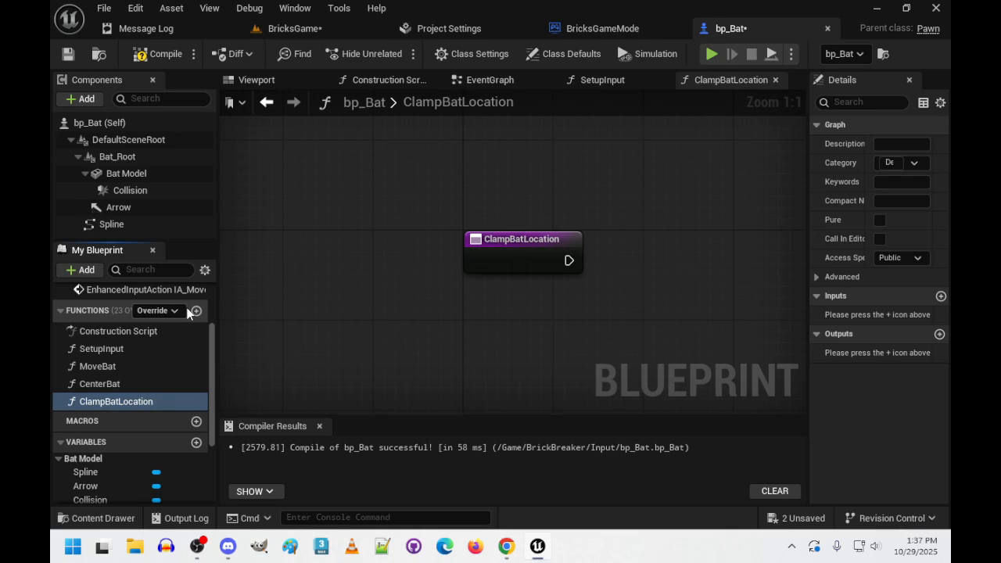
- Add a Clamp (Integer) node to the ClampBatLocation function graph
right_click_drag(435, 287, 307, 220)
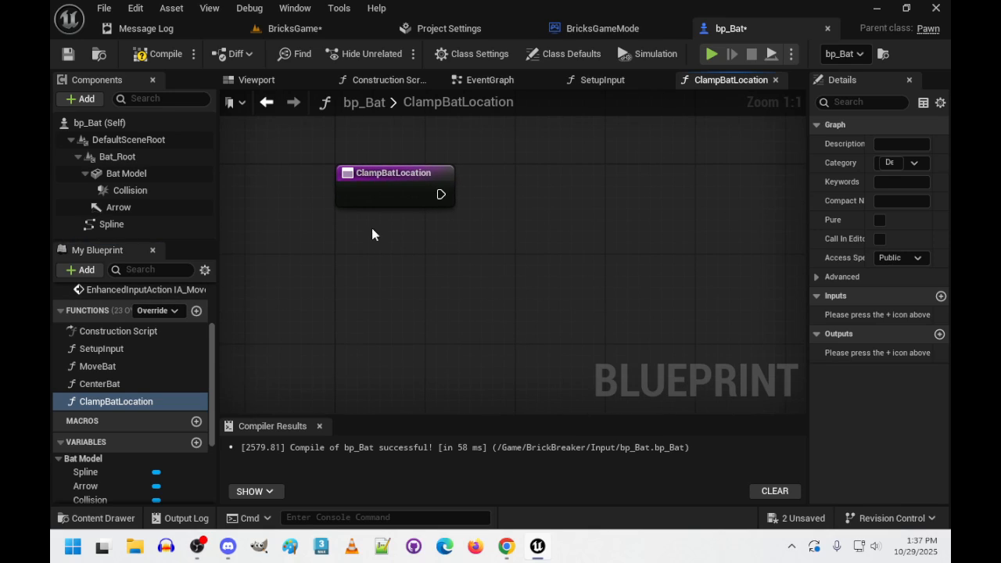
left_click_drag(441, 194, 608, 204)
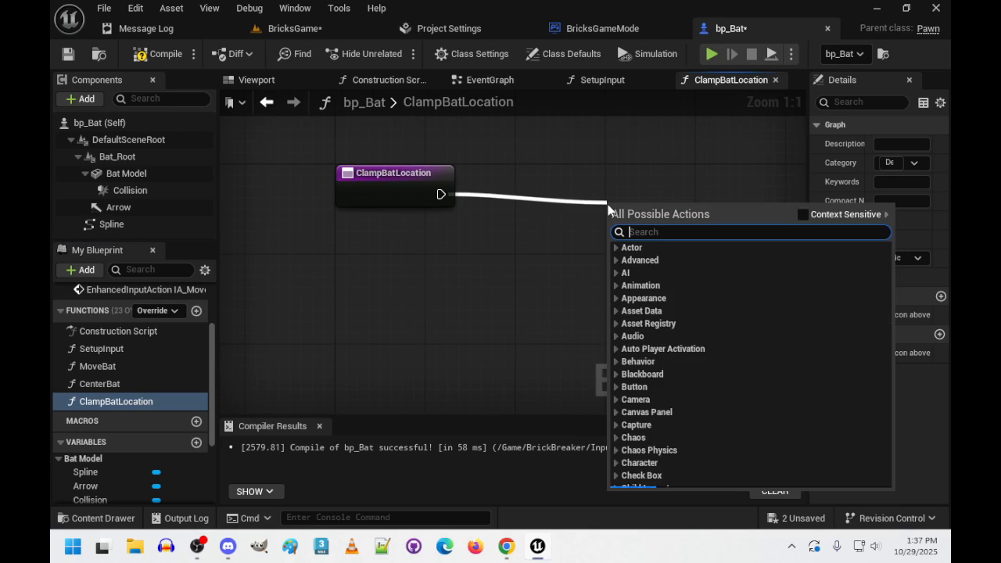
type("clamp")
key("Return")
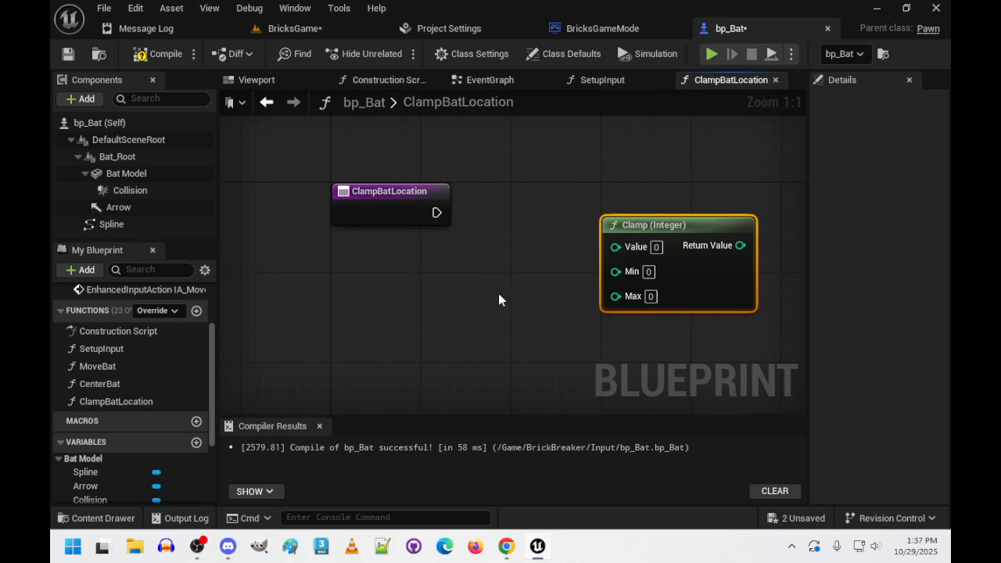
- Place a getter for the PointOnSpline variable below the ClampBatLocation entry node
scroll(125, 415, "down", 3)
scroll(117, 423, "down", 1)
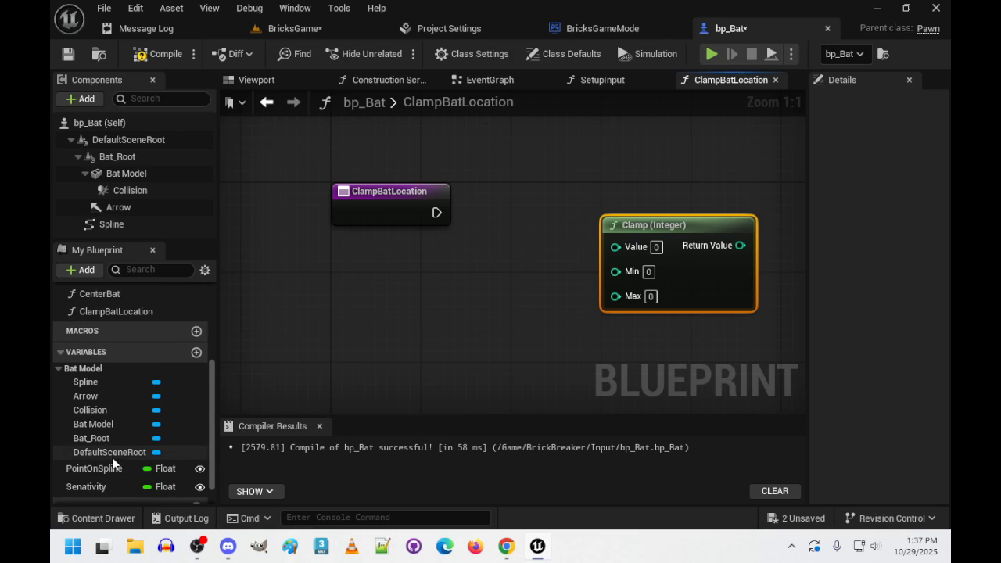
left_click_drag(105, 468, 401, 260, "ctrl")
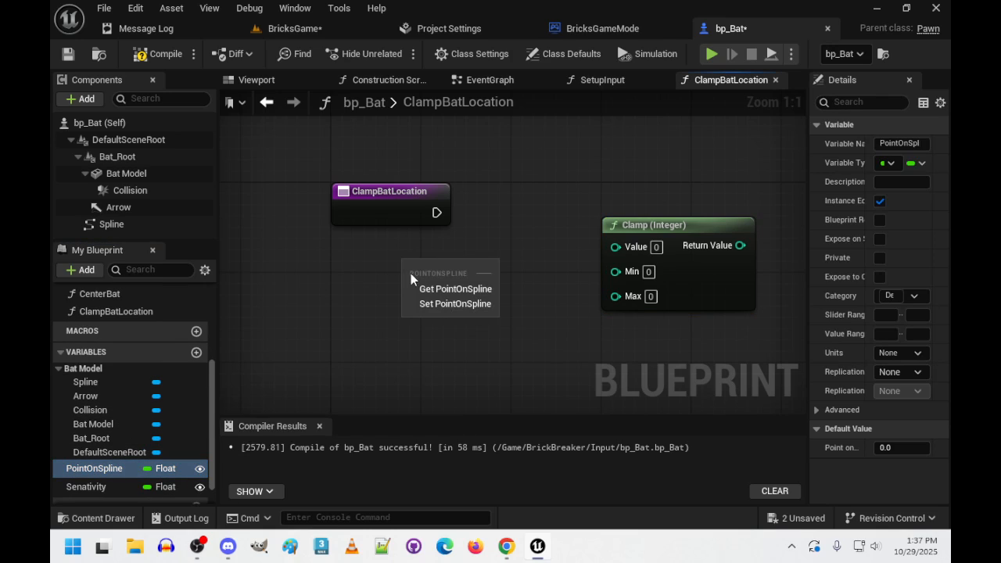
left_click(448, 286)
- Try connecting Point on Spline to the integer Clamp's Value input through a Truncate node, and space the nodes apart
left_click_drag(480, 263, 616, 246)
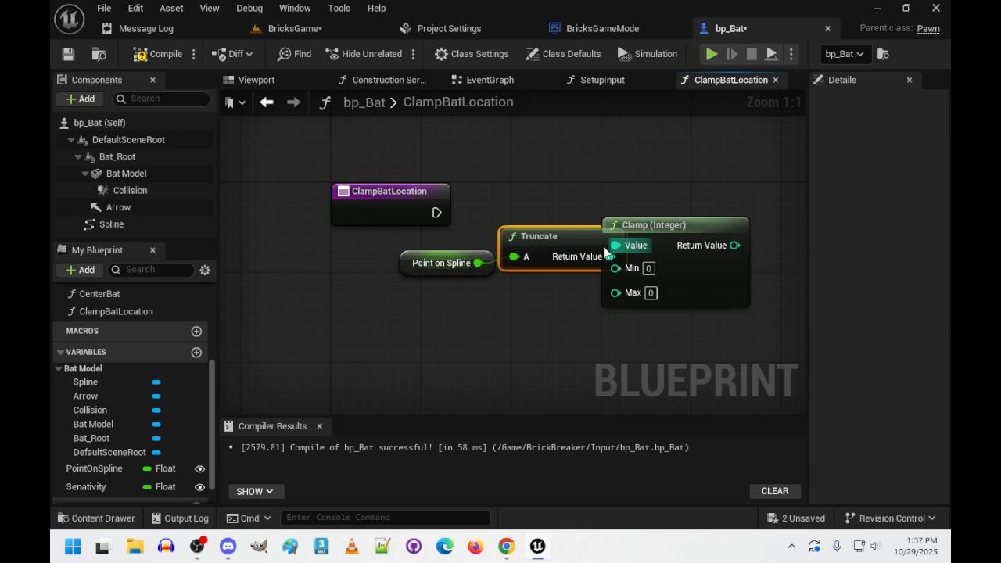
left_click_drag(369, 226, 521, 277)
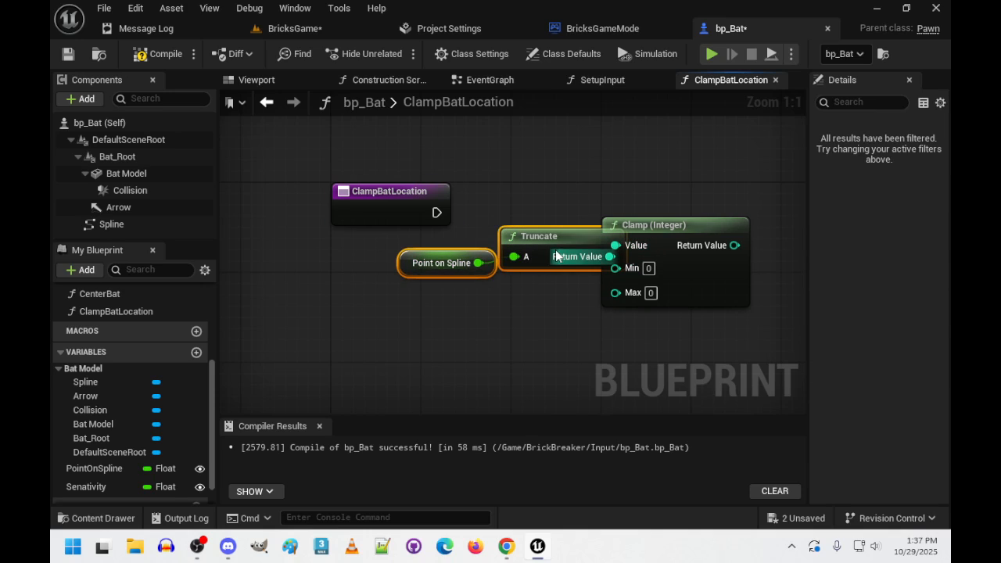
left_click_drag(555, 248, 504, 251)
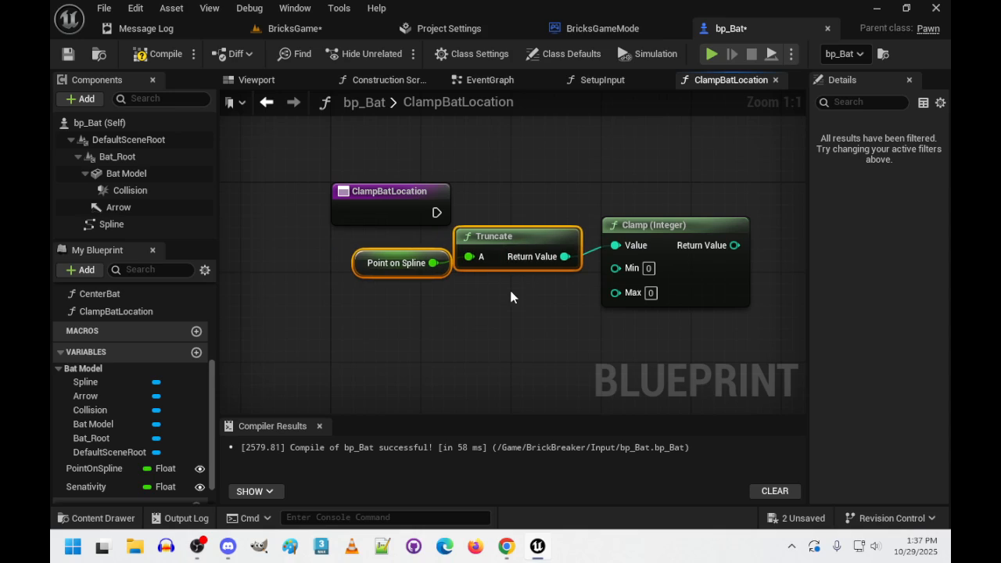
left_click(504, 310)
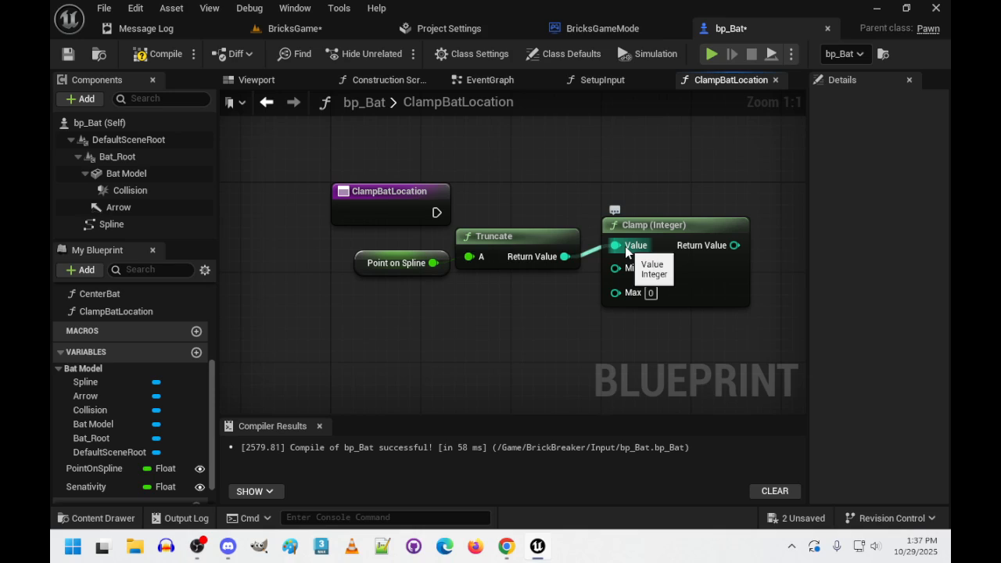
- Delete the Clamp (Integer) and Truncate nodes from the ClampBatLocation graph
left_click(679, 278)
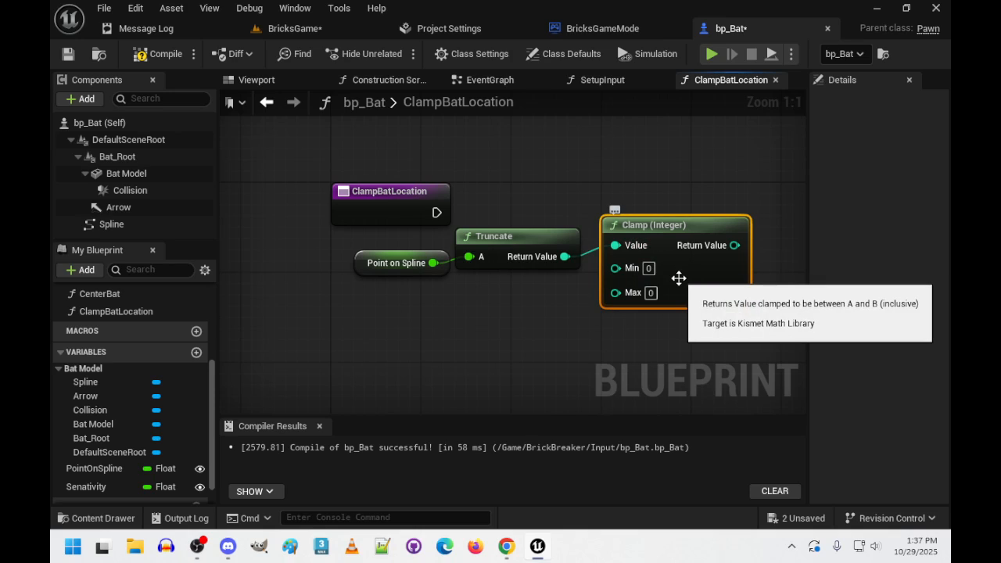
key("Delete")
left_click(516, 237)
key("Delete")
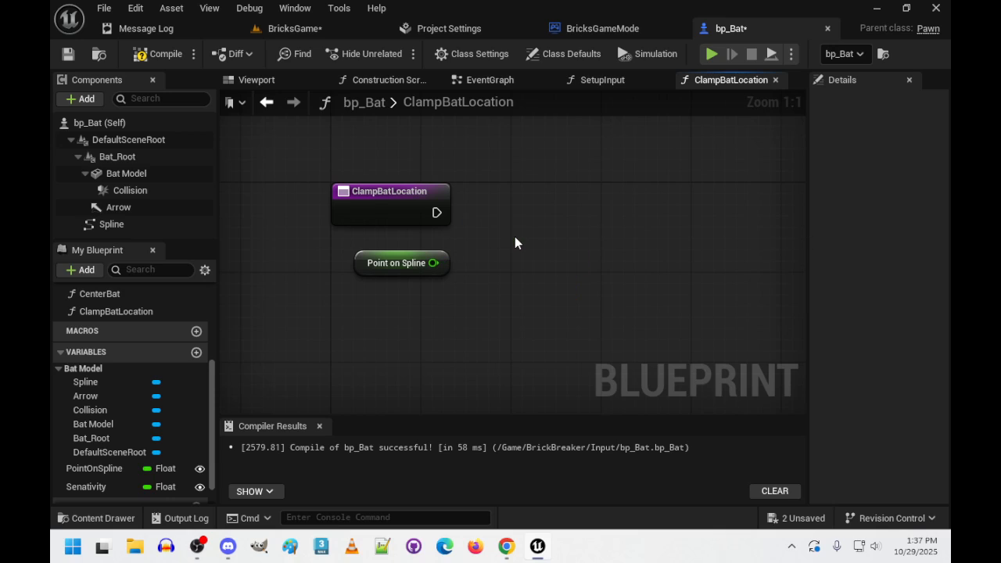
- Add a Clamp (Float) node fed by the Point on Spline getter's output
left_click_drag(433, 263, 669, 229)
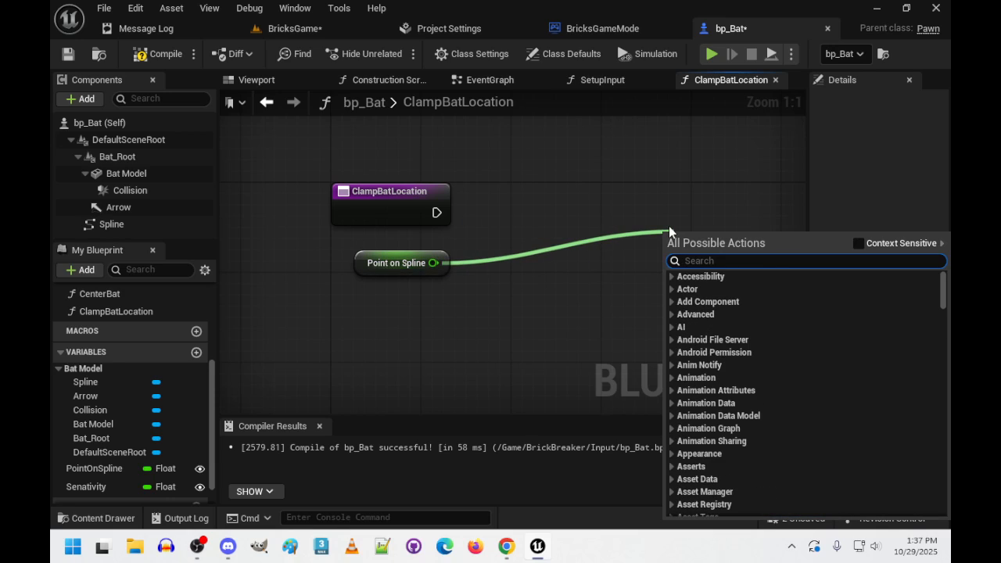
type("clamp")
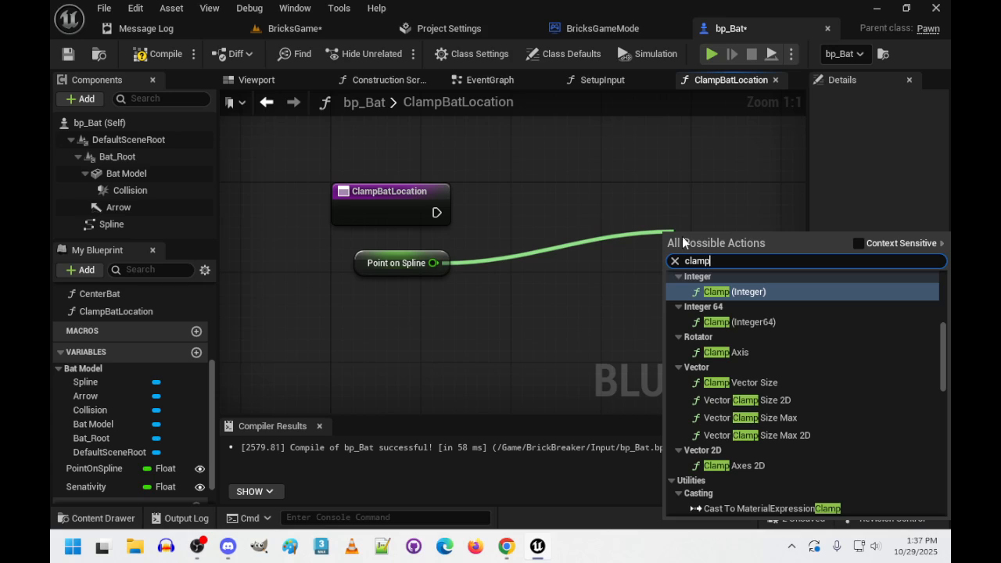
scroll(772, 352, "down", 3)
scroll(776, 363, "up", 5)
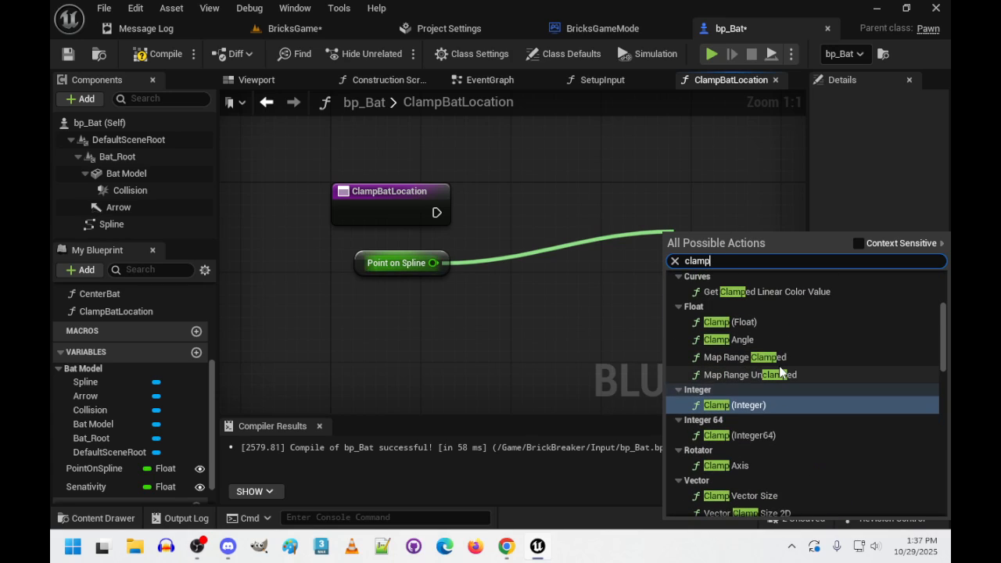
left_click(744, 323)
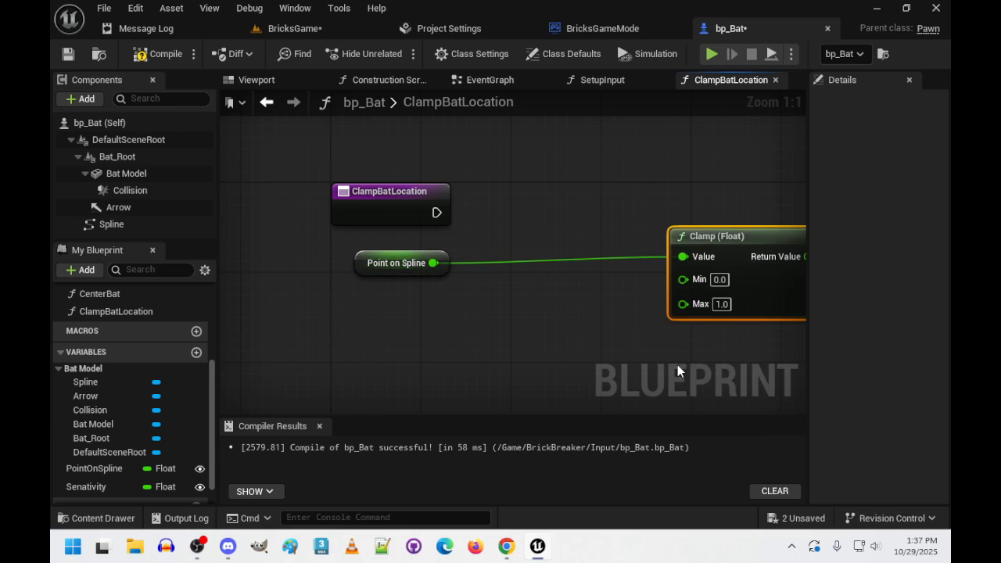
- Move the Clamp (Float) node closer to the Point on Spline getter and place a Spline getter below them
left_click_drag(717, 241, 593, 254)
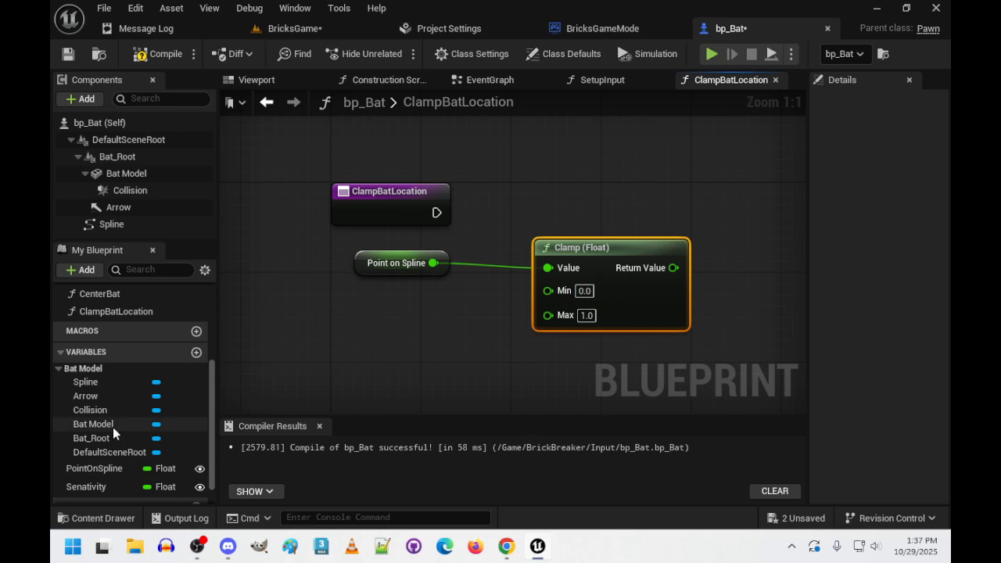
scroll(117, 423, "down", 2)
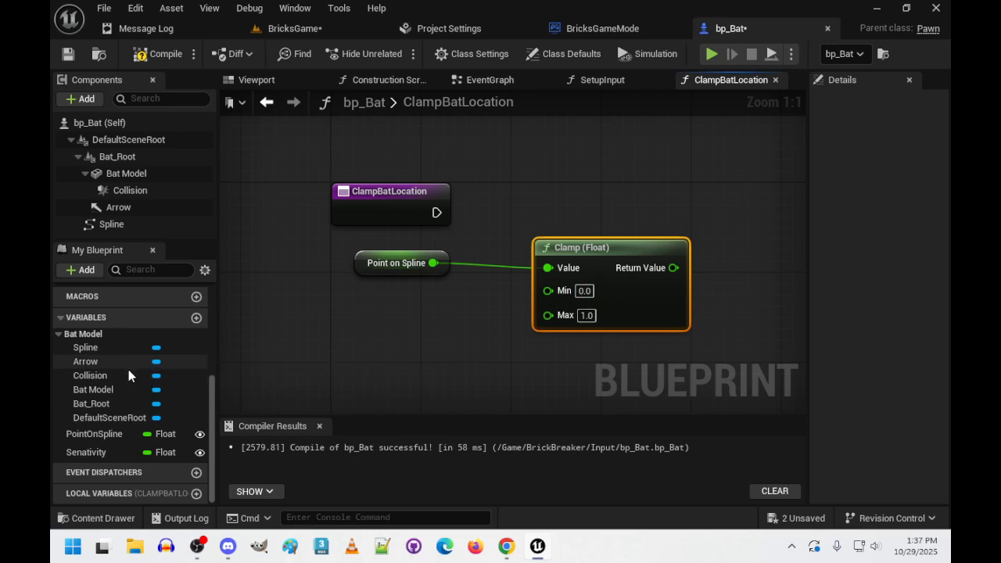
left_click_drag(86, 347, 269, 339)
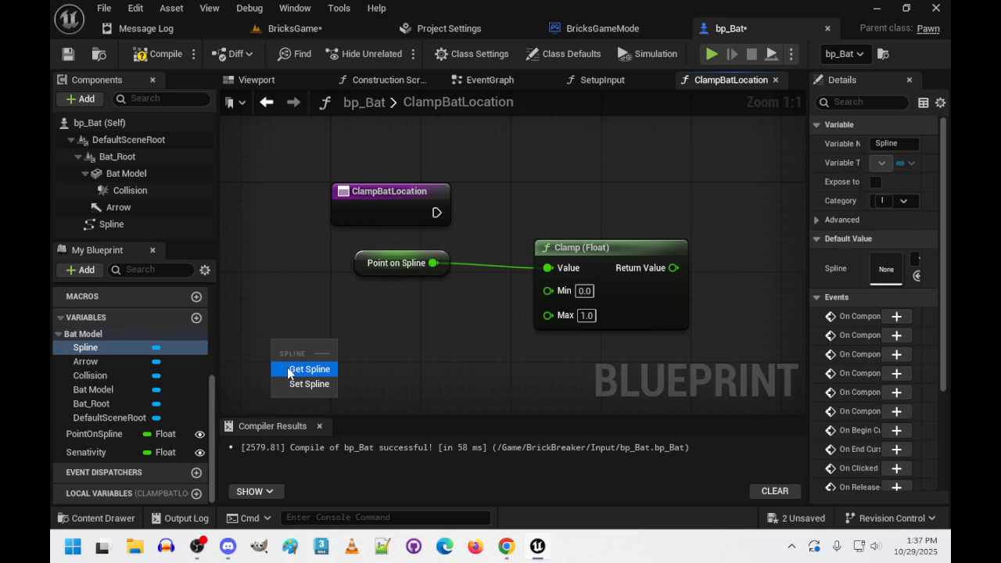
left_click(287, 367)
left_click_drag(339, 342, 405, 335)
type("get dist")
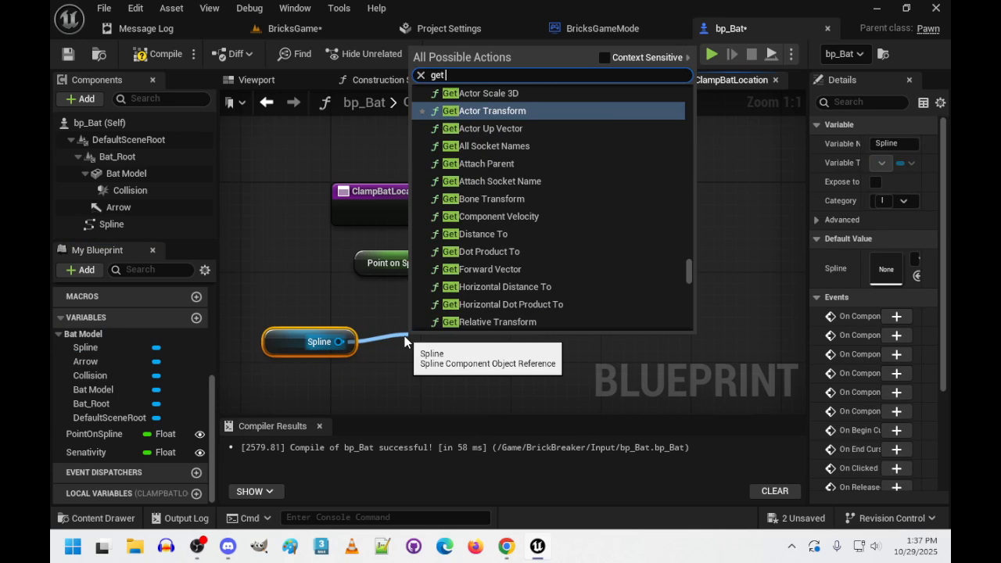
key("BackSpace")
key("BackSpace")
key("BackSpace")
key("BackSpace")
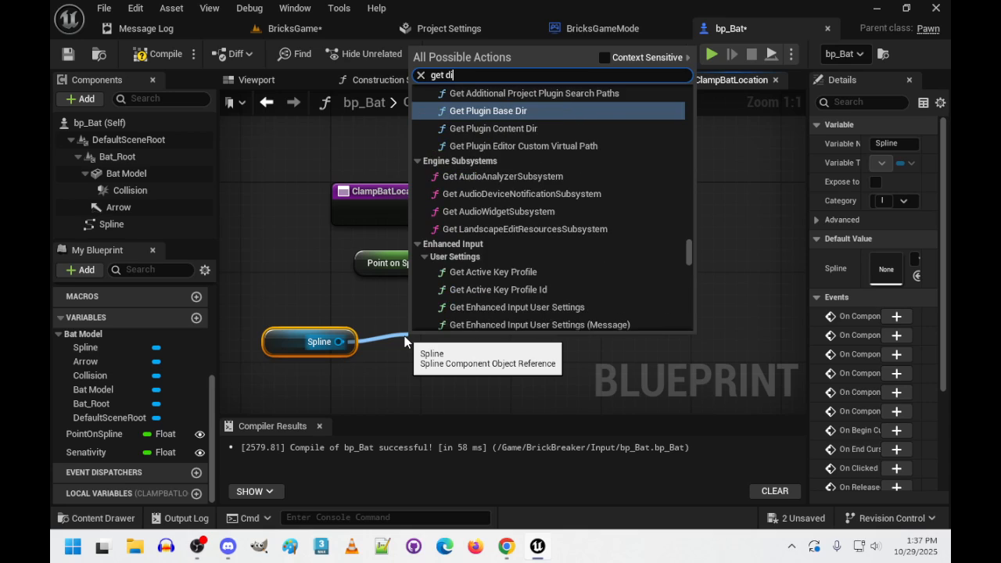
type("spline ")
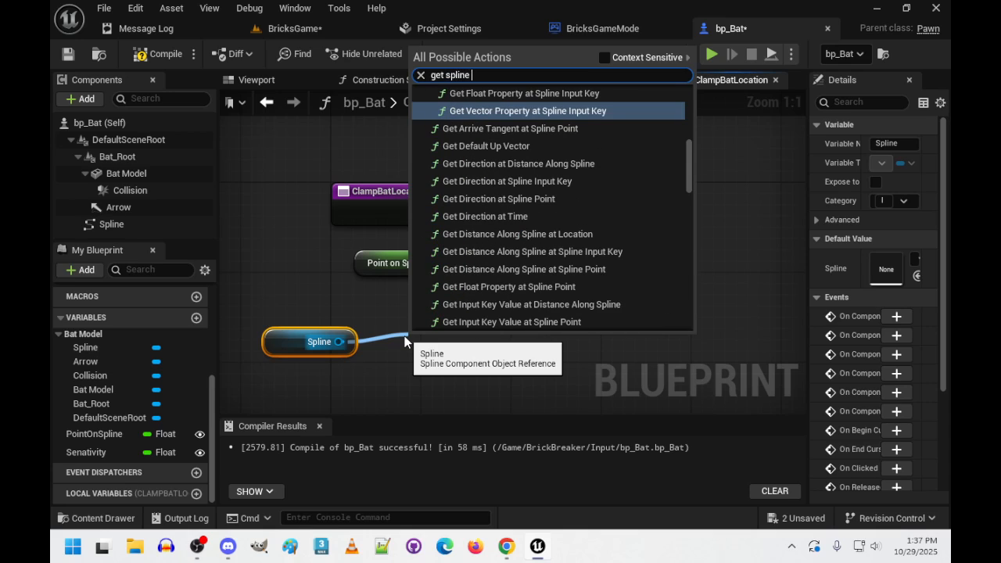
type("dis")
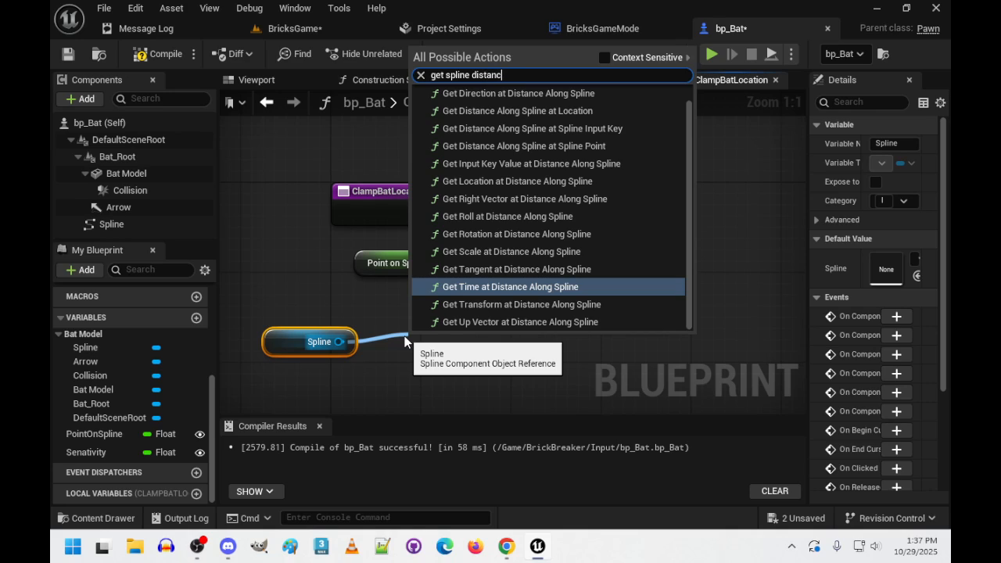
type("tanc")
key("BackSpace")
key("BackSpace")
key("BackSpace")
key("BackSpace")
key("BackSpace")
key("BackSpace")
key("BackSpace")
key("BackSpace")
key("BackSpace")
key("BackSpace")
key("BackSpace")
key("BackSpace")
key("BackSpace")
key("BackSpace")
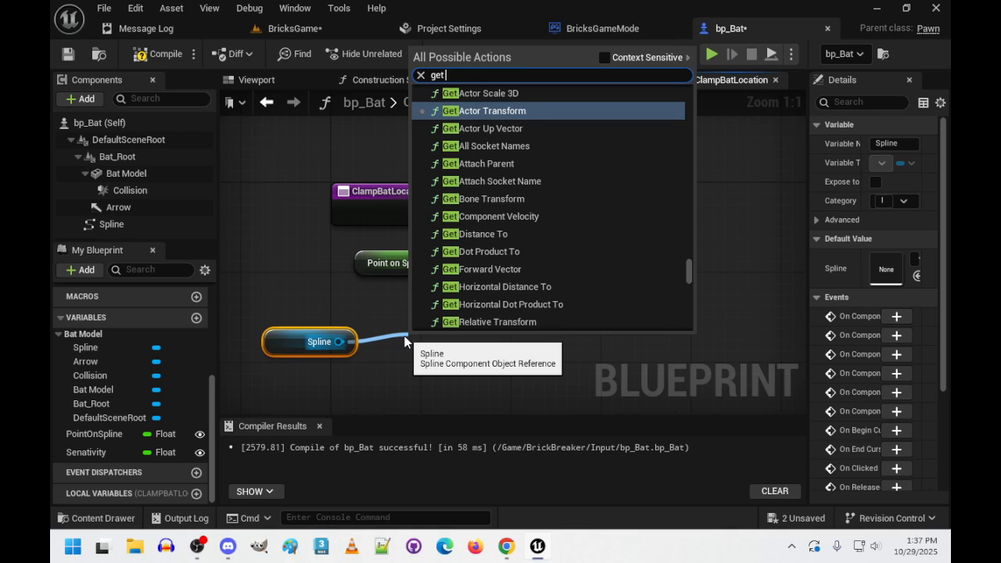
key("Escape")
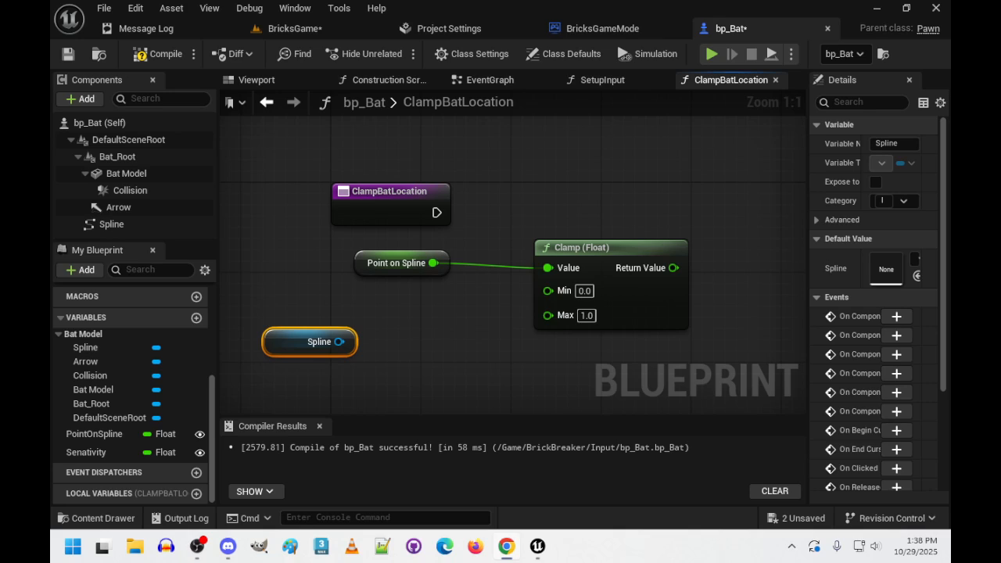
- Add a Get Spline Length node targeting the Spline getter, with context-sensitive node search enabled
left_click_drag(338, 342, 382, 340)
type("get spline")
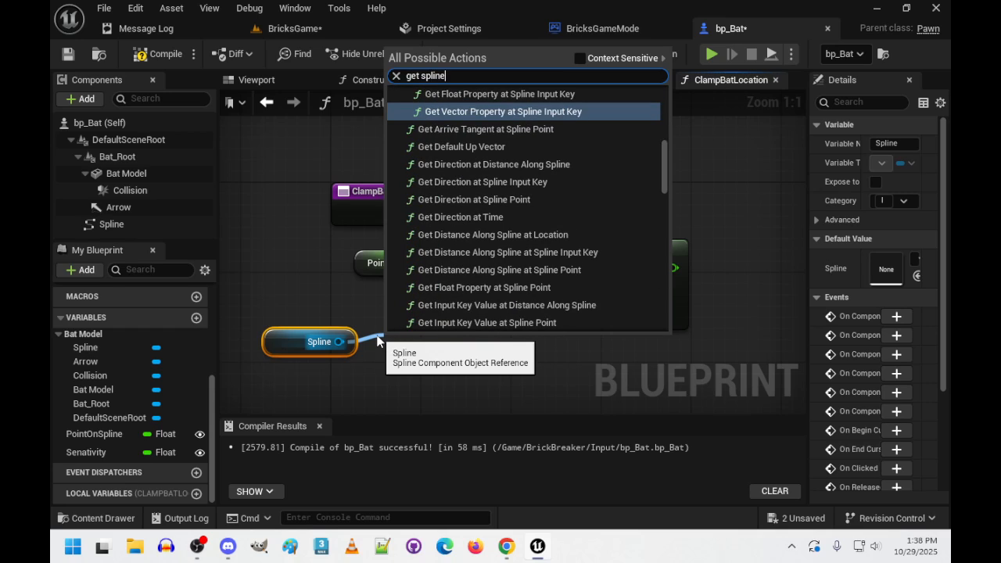
left_click(581, 58)
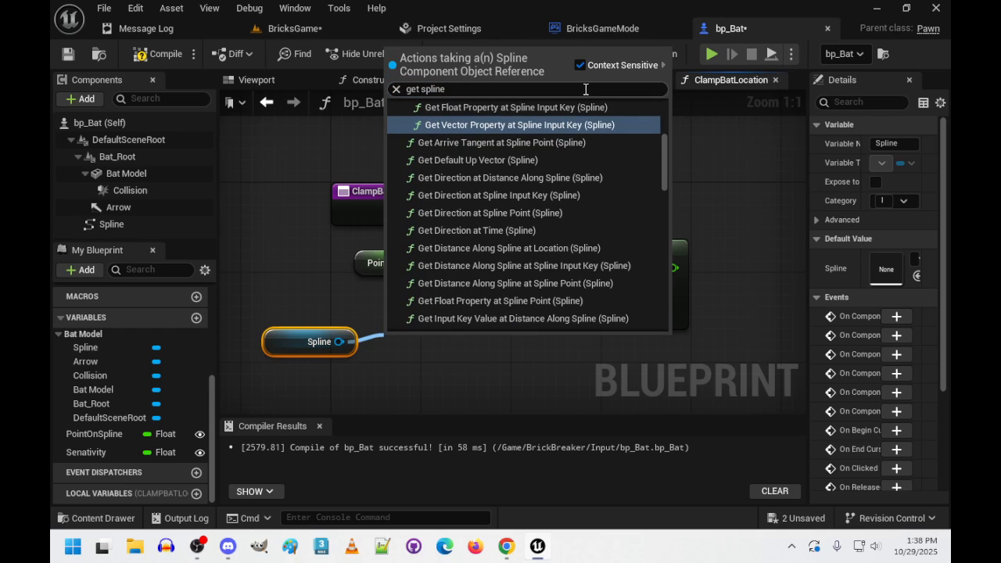
scroll(520, 126, "up", 2)
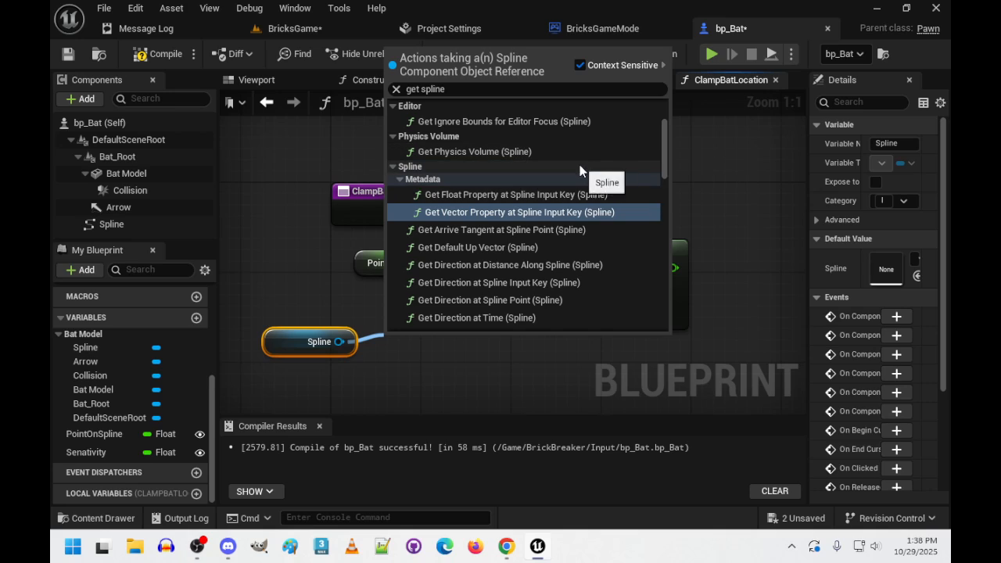
left_click(477, 89)
key("BackSpace")
key("BackSpace")
key("BackSpace")
key("BackSpace")
key("BackSpace")
key("BackSpace")
key("BackSpace")
key("BackSpace")
key("BackSpace")
key("BackSpace")
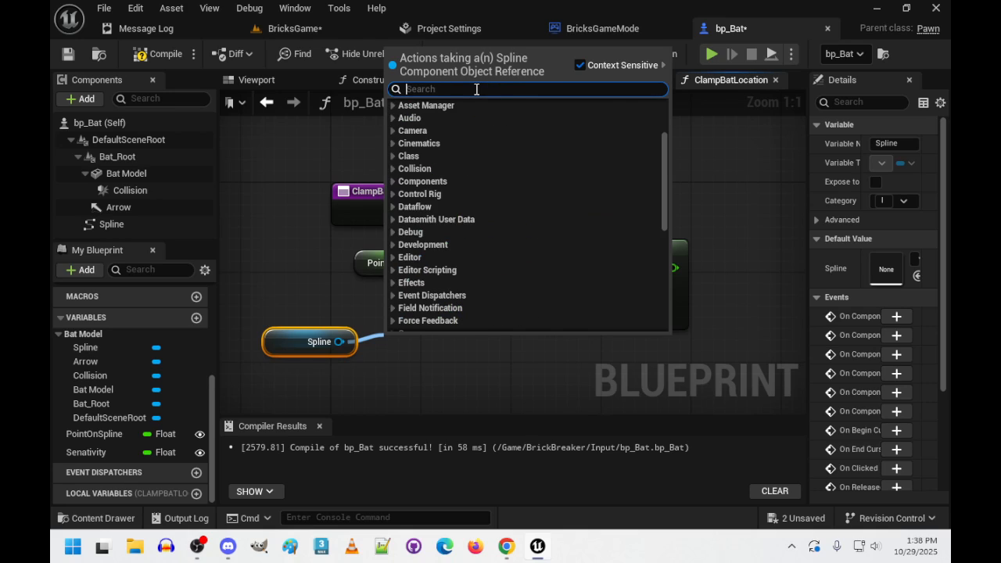
type("get spline le")
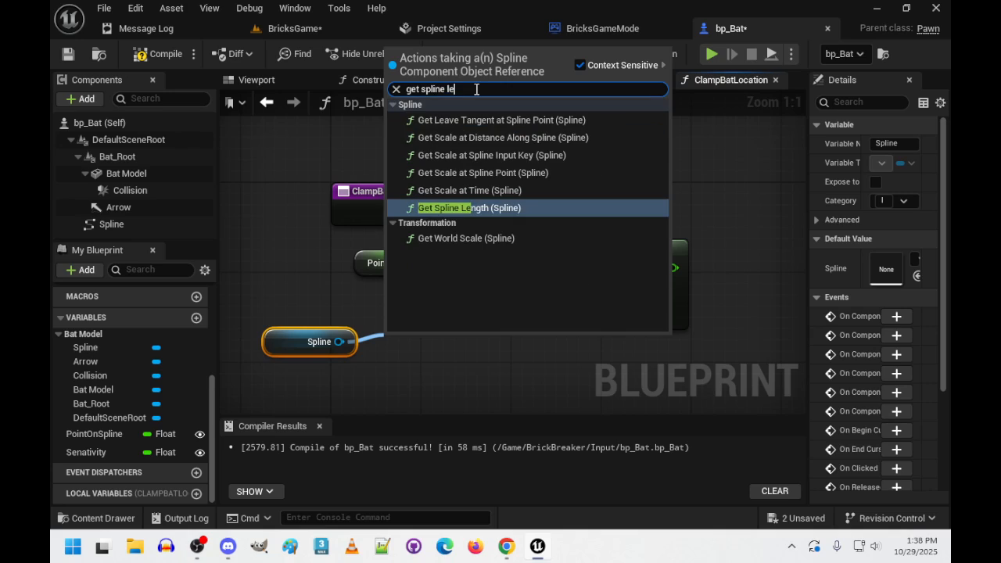
left_click(484, 208)
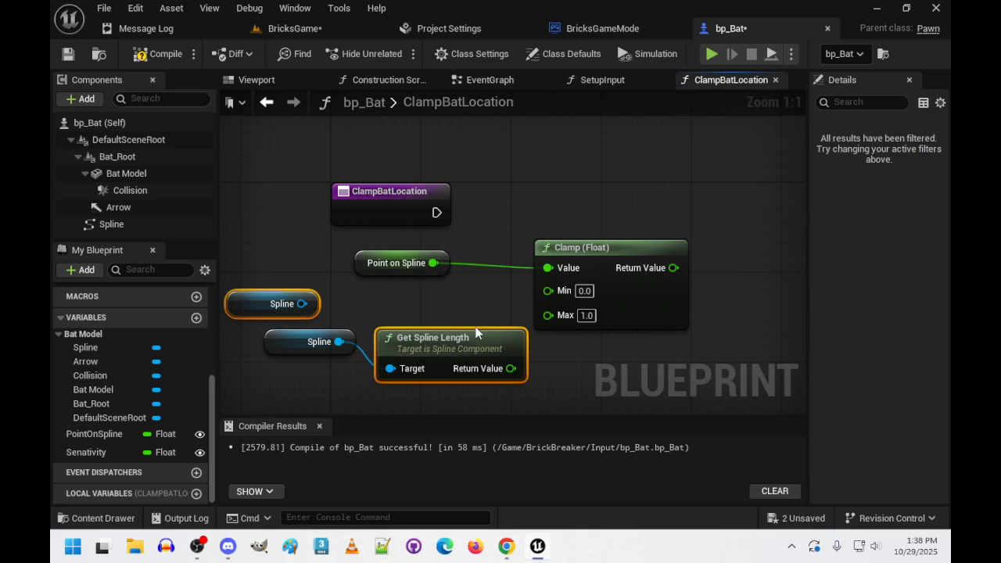
- Delete the unconnected Spline getter and connect Get Spline Length's return value to the Clamp (Float) node's Max input
left_click(256, 302)
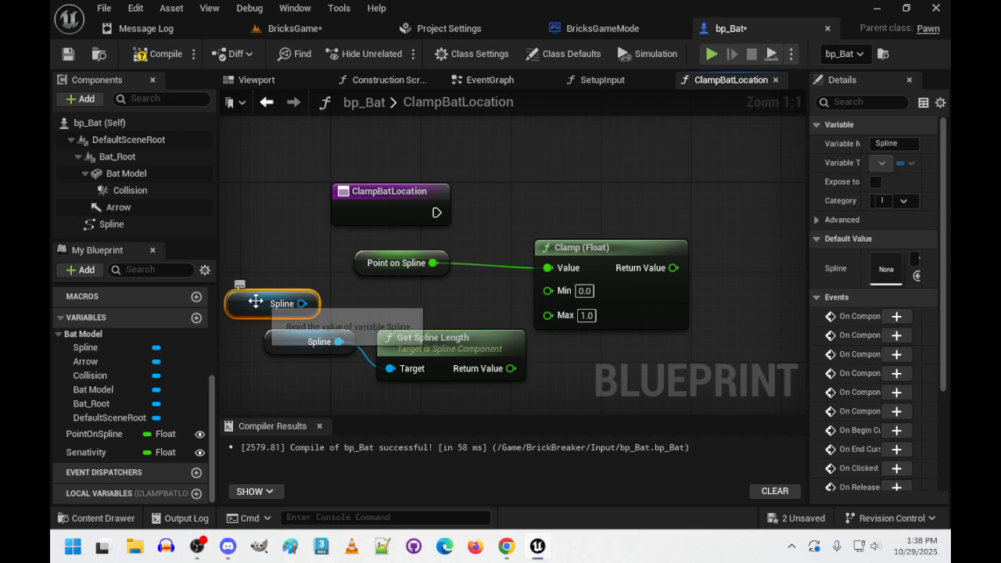
key("Delete")
left_click_drag(270, 304, 400, 395)
scroll(365, 258, "down", 6)
scroll(365, 265, "up", 6)
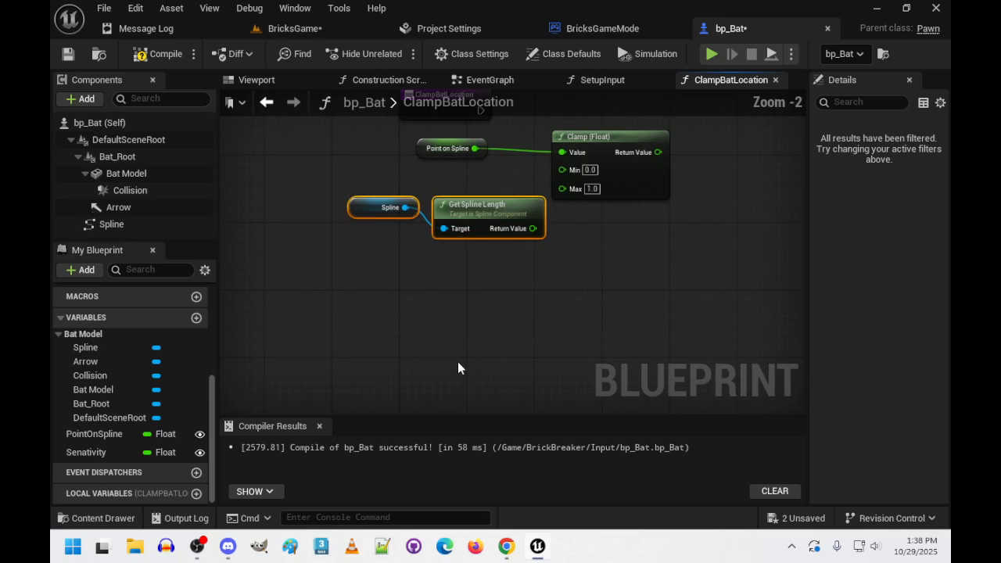
left_click_drag(493, 288, 450, 256)
left_click_drag(517, 265, 595, 246)
right_click_drag(615, 364, 456, 349)
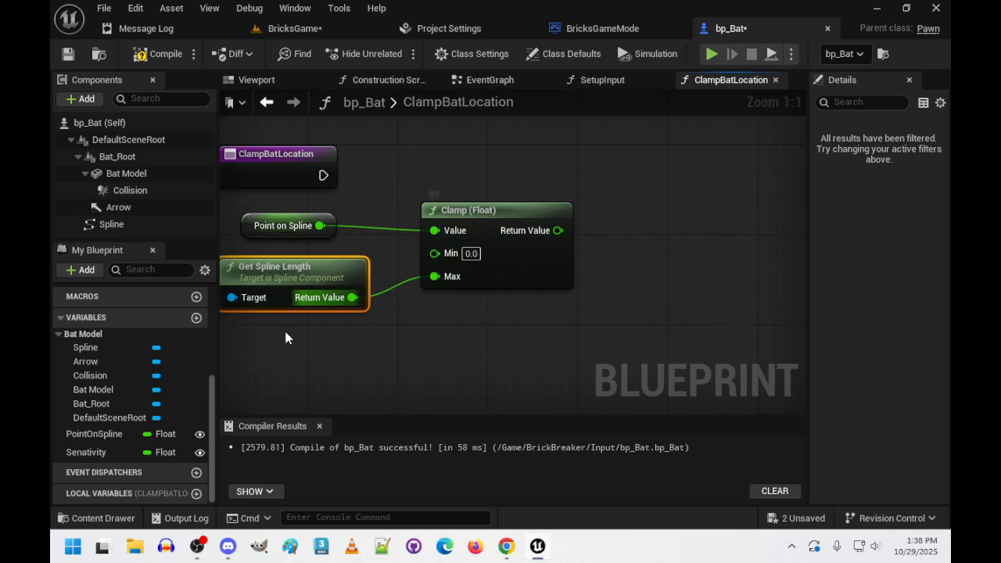
left_click_drag(101, 433, 689, 169)
left_click(736, 197)
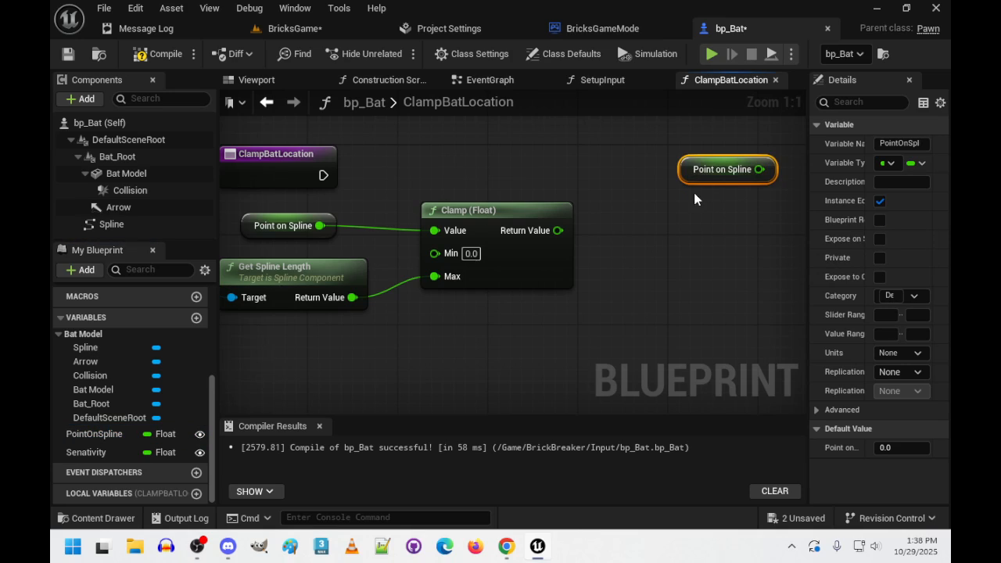
key("Delete")
- Add a Point on Spline SET node executed from the ClampBatLocation entry and fed by the Clamp's return value, and compile the blueprint
left_click_drag(100, 434, 686, 168)
left_click(736, 208)
left_click_drag(323, 175, 650, 175)
left_click_drag(558, 230, 651, 201)
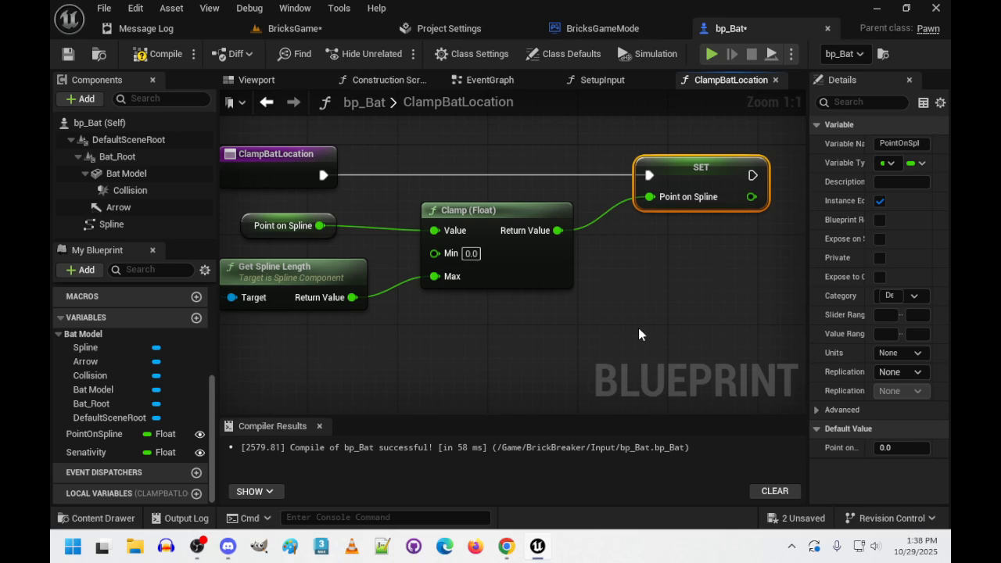
left_click(159, 53)
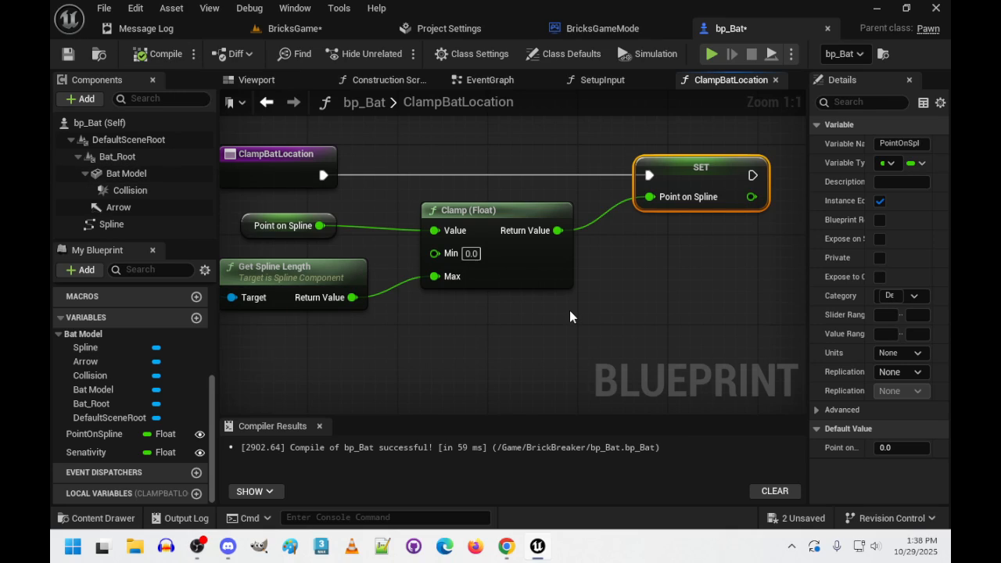
- In the EventGraph, call Clamp Bat Location after the IA_Move event's Point on Spline SET node, and compile the blueprint
left_click(512, 82)
right_click_drag(435, 335, 528, 314)
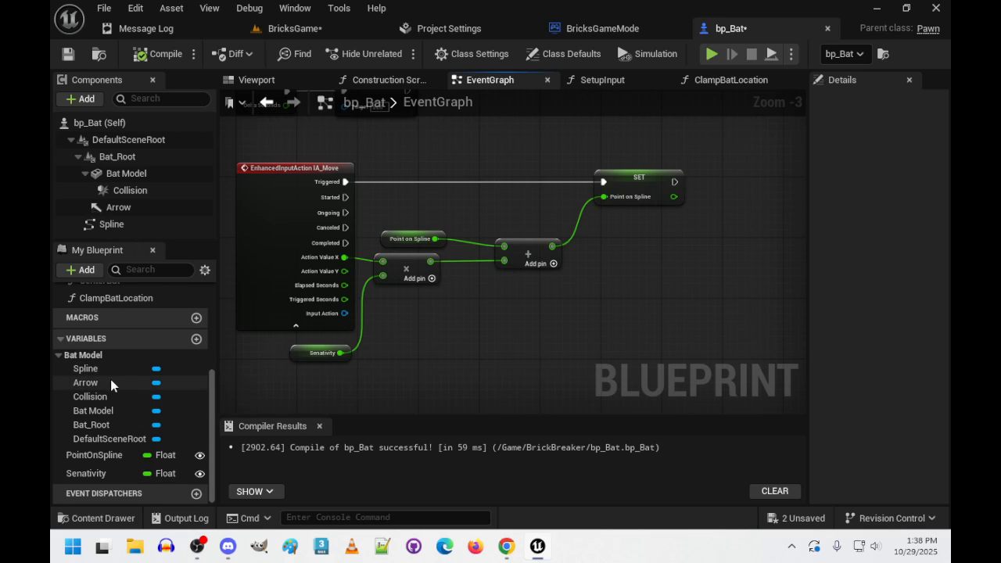
scroll(127, 364, "up", 3)
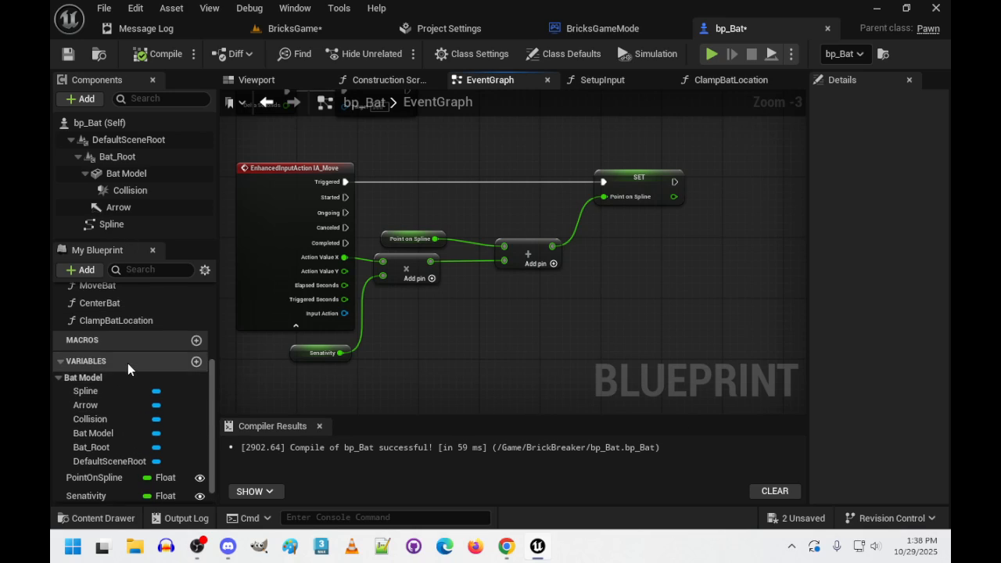
left_click(129, 364)
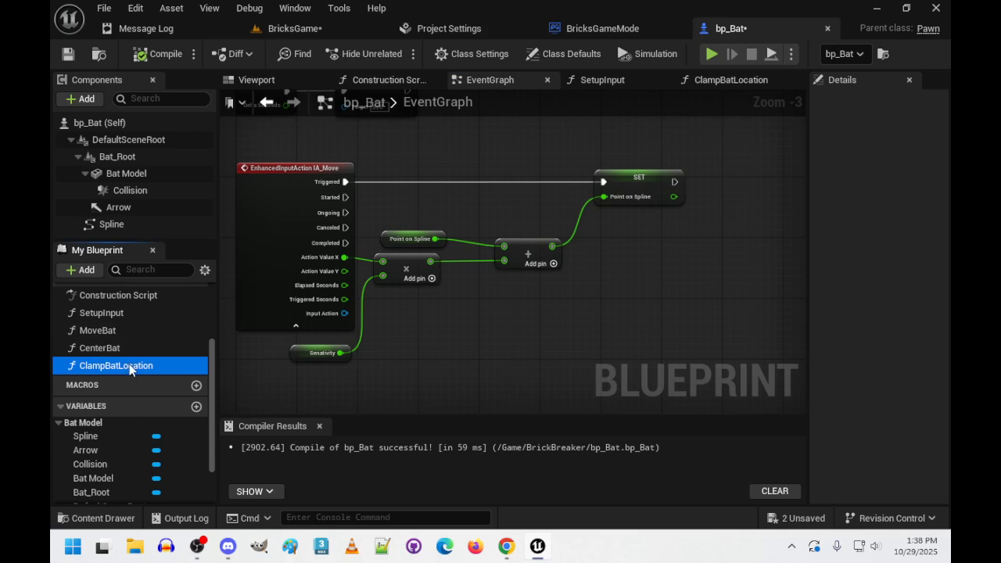
left_click_drag(129, 364, 748, 167)
scroll(705, 239, "up", 2)
right_click_drag(704, 239, 565, 311)
left_click_drag(524, 232, 655, 217)
left_click(160, 54)
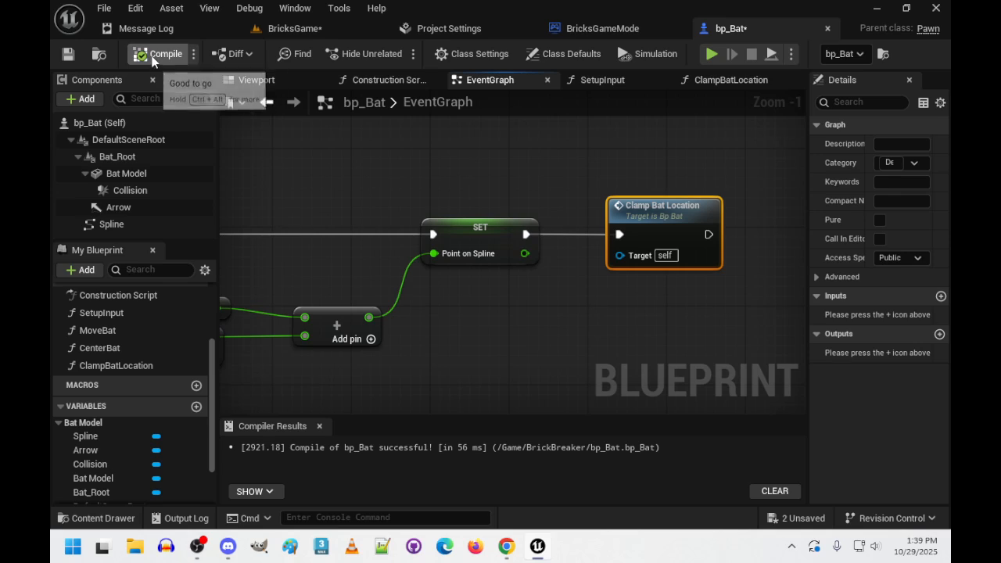
- Play-test the BricksGame level, moving the bat and checking bp_Bat's Point on Spline value during play
left_click(295, 29)
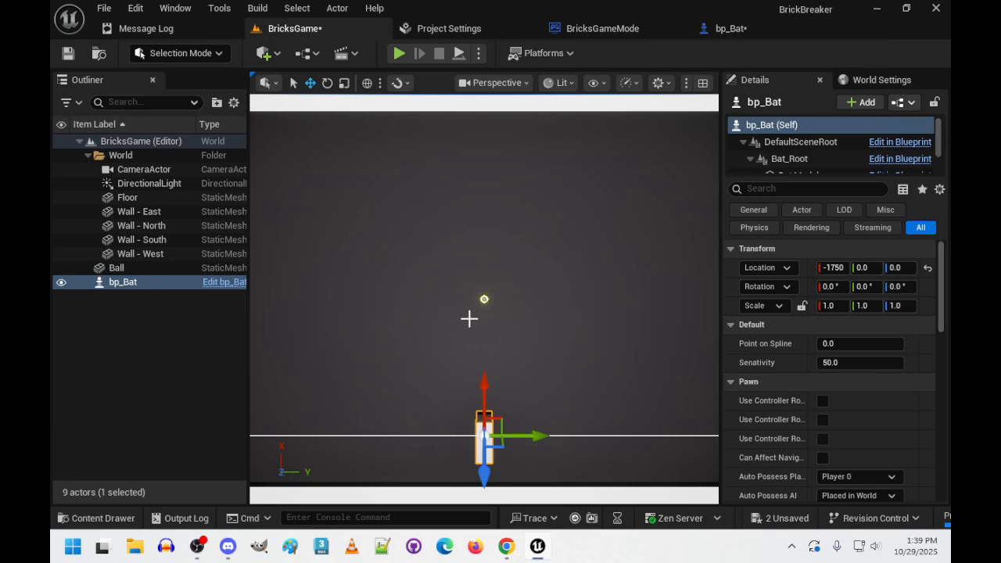
left_click(399, 53)
left_click(447, 371)
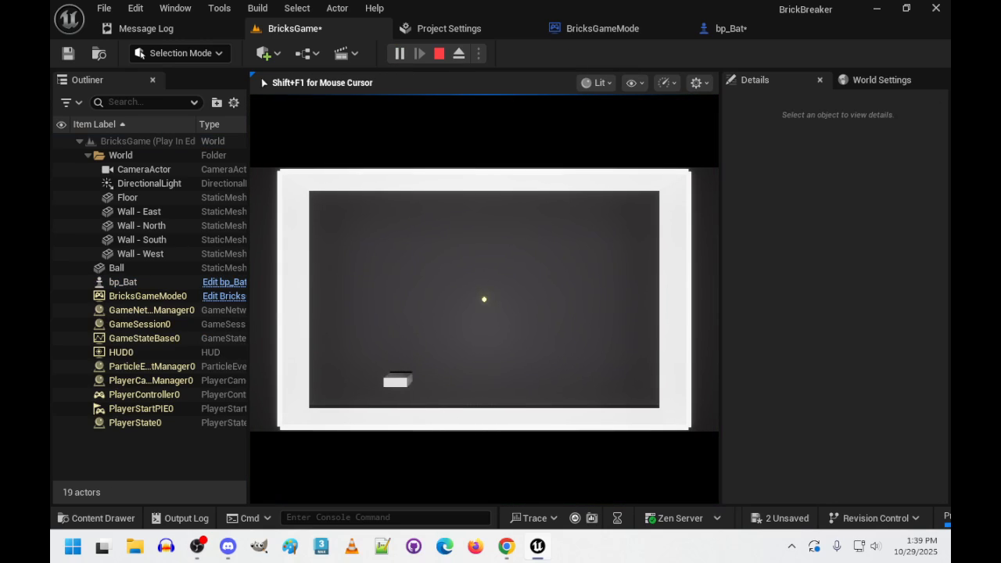
key("shift+F1")
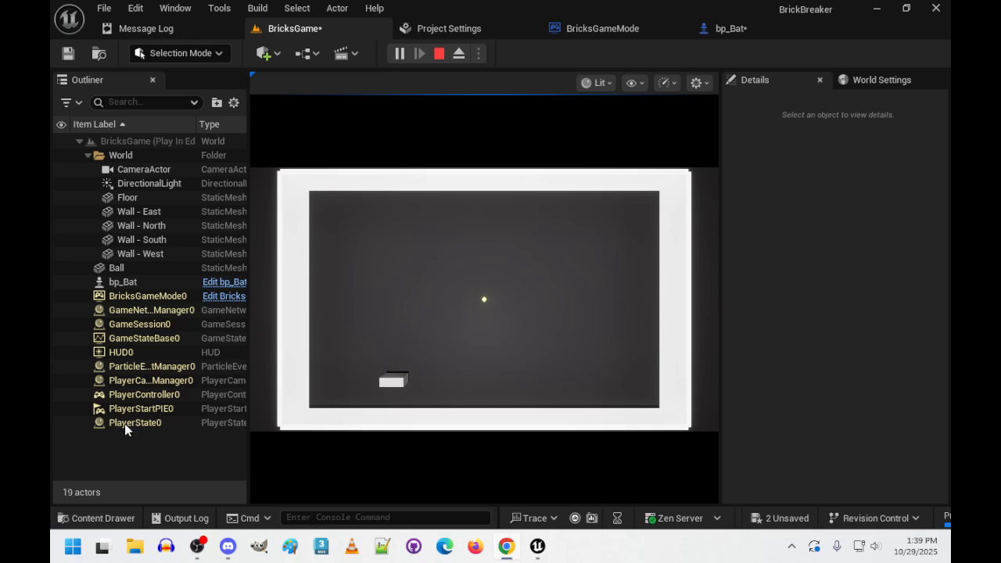
left_click(119, 278)
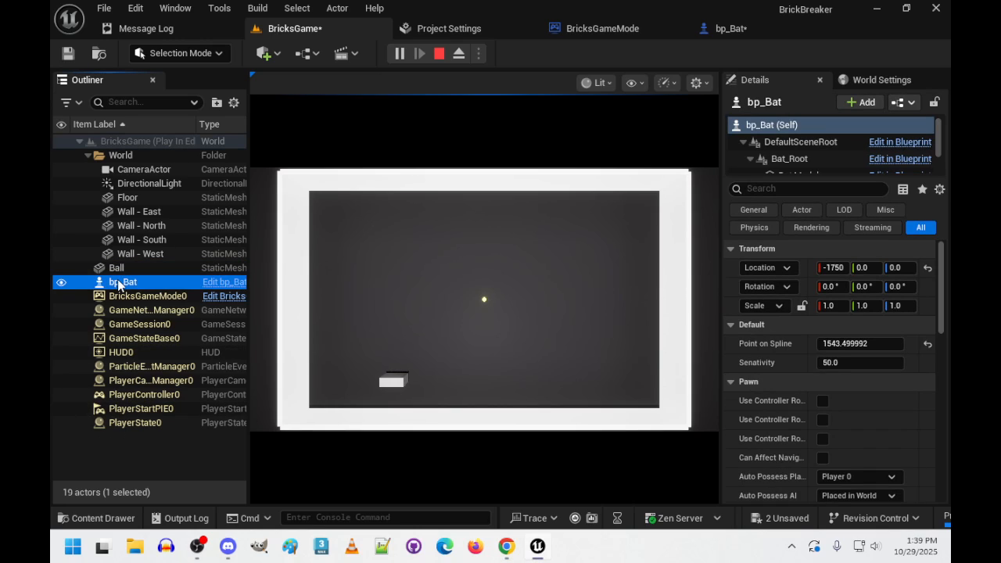
left_click(544, 371)
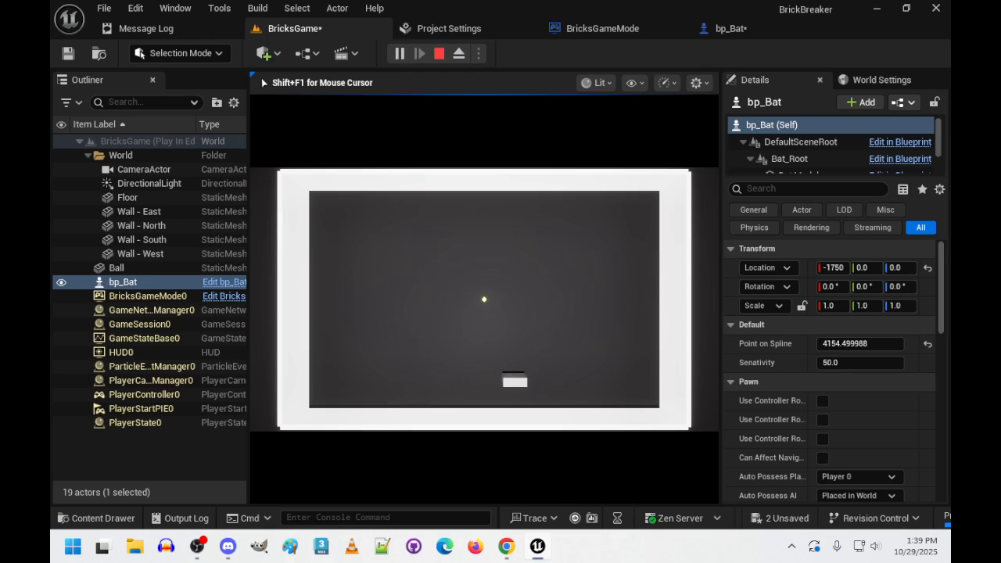
key("Escape")
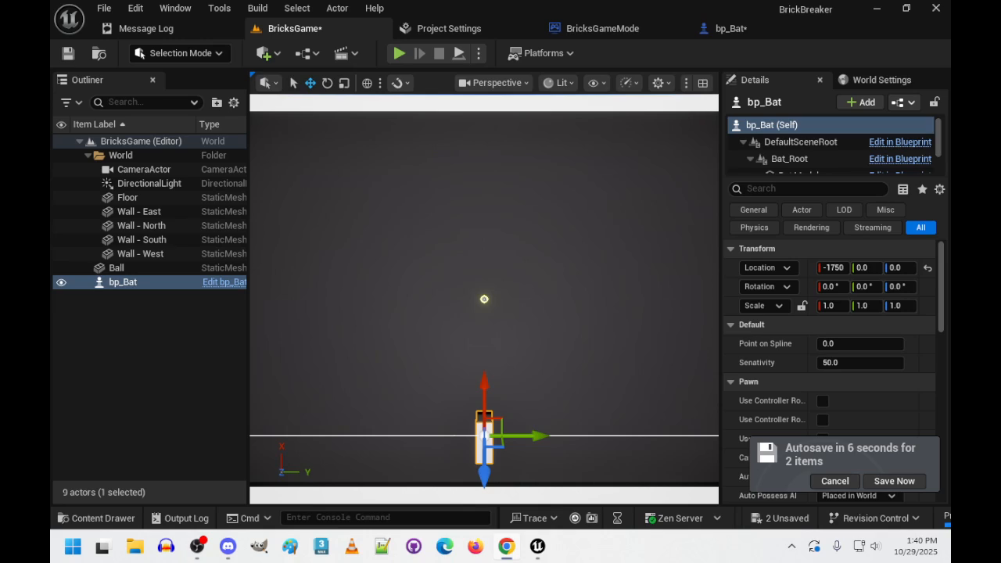
- Create a new folder named Audio inside the BrickBreaker content folder
left_click(82, 520)
right_click(623, 399)
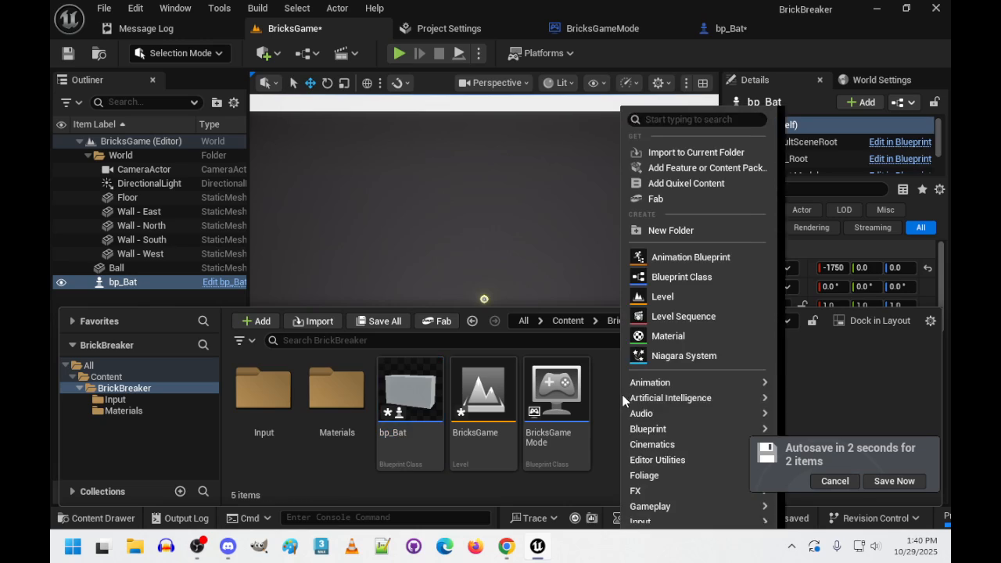
left_click(671, 231)
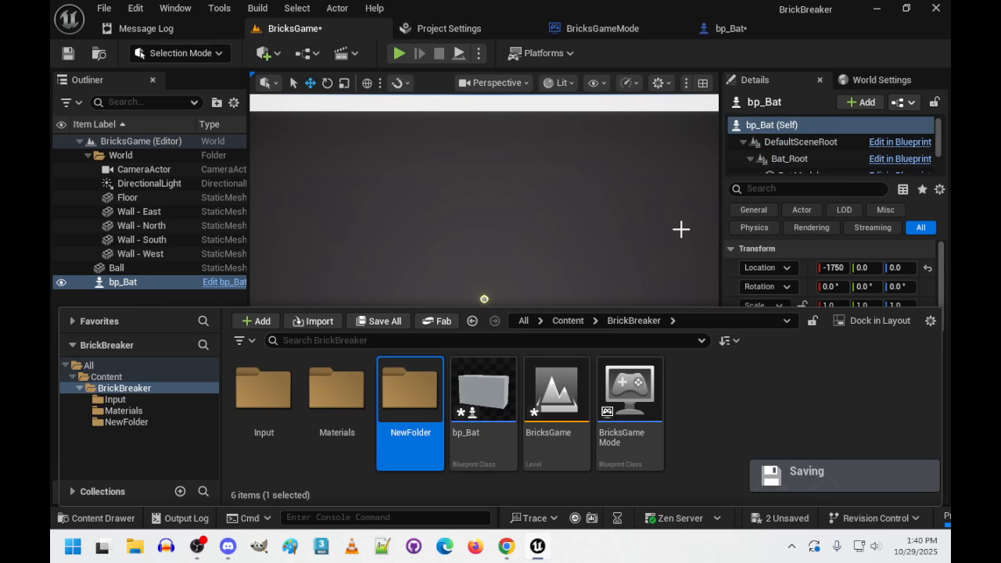
right_click(414, 440)
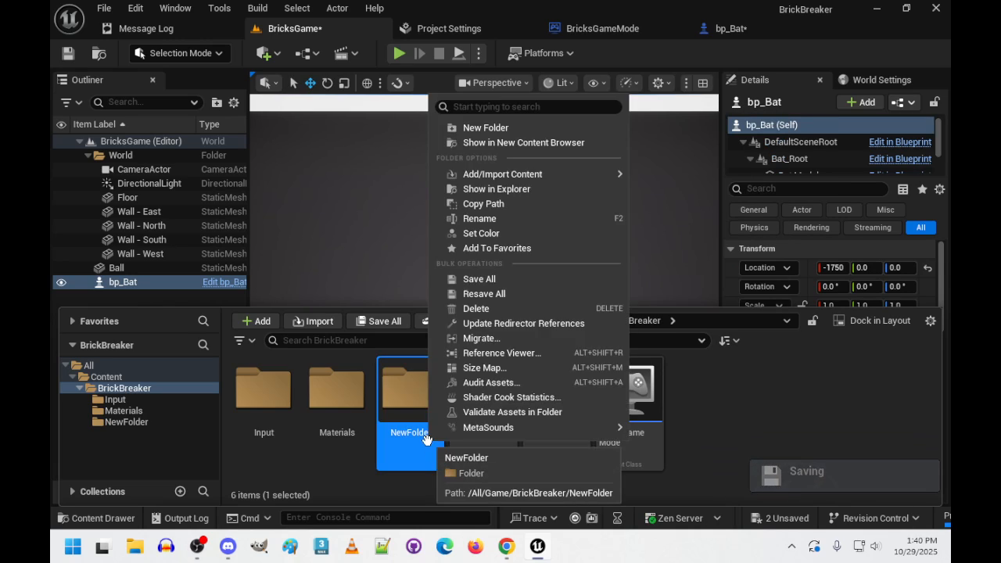
key("F2")
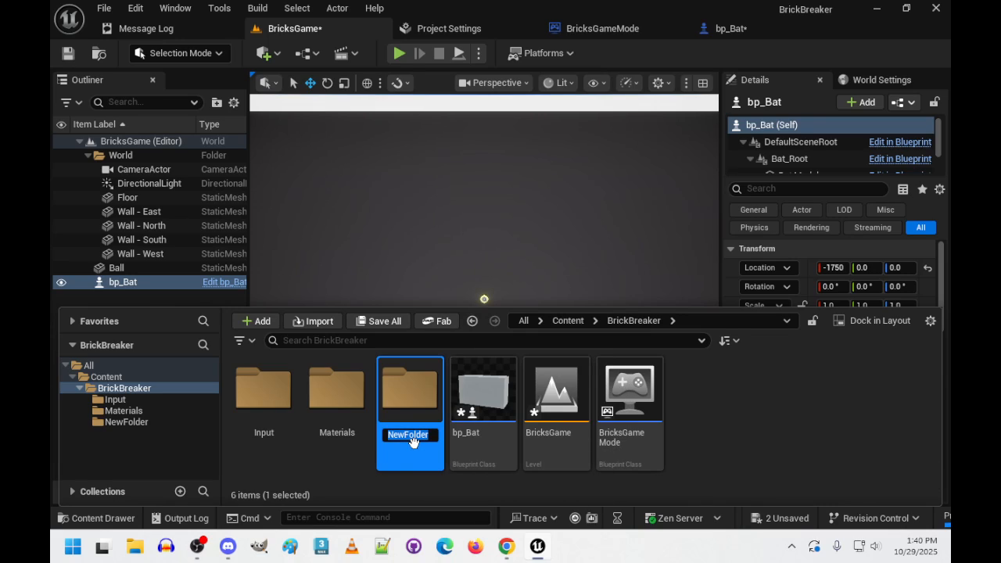
type("Audio")
key("Return")
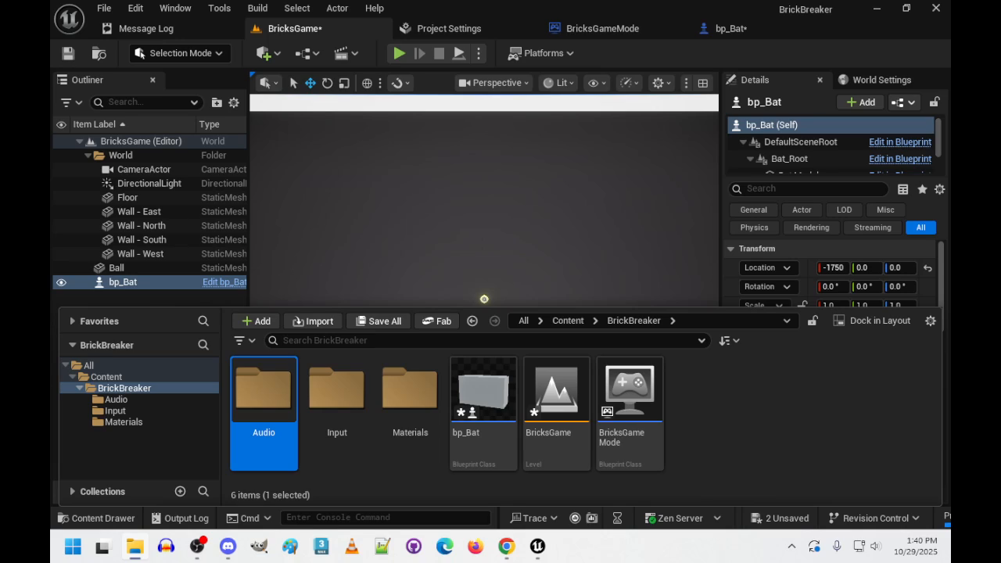
- Import the boing and ui_pop_up sound files into the Audio folder and save all unsaved assets
double_click(274, 391)
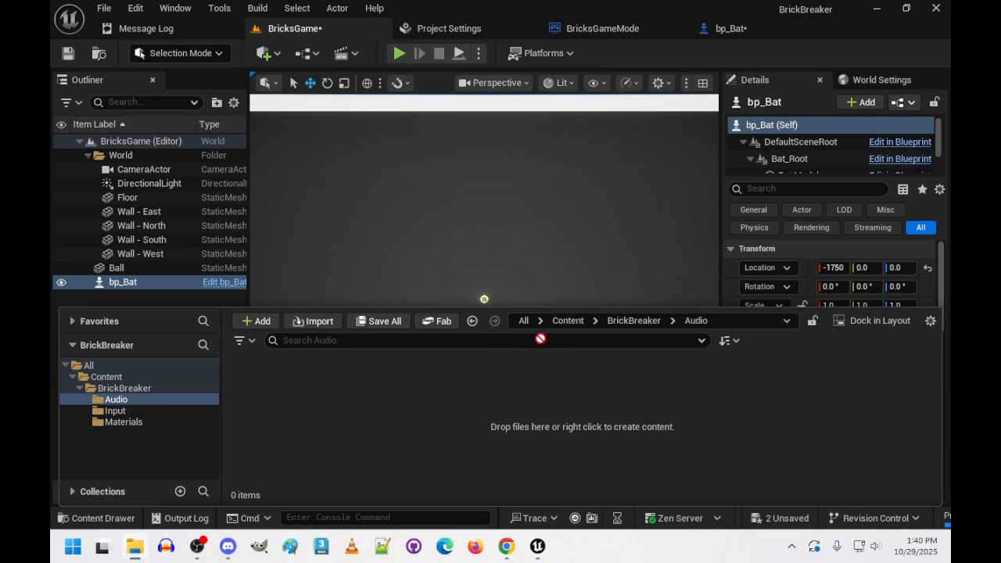
left_click_drag(541, 339, 537, 417)
mouse_move(530, 554)
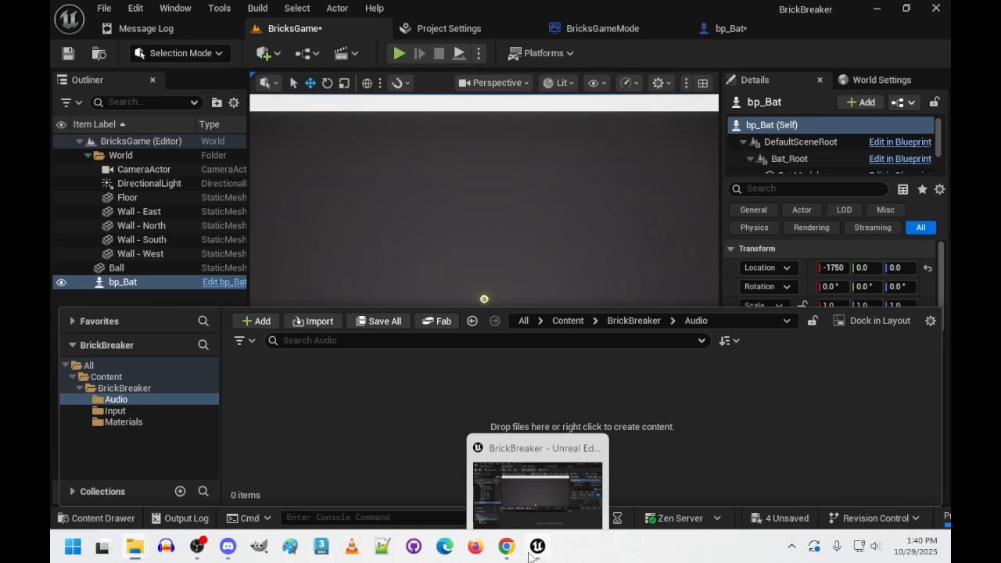
left_click(429, 390)
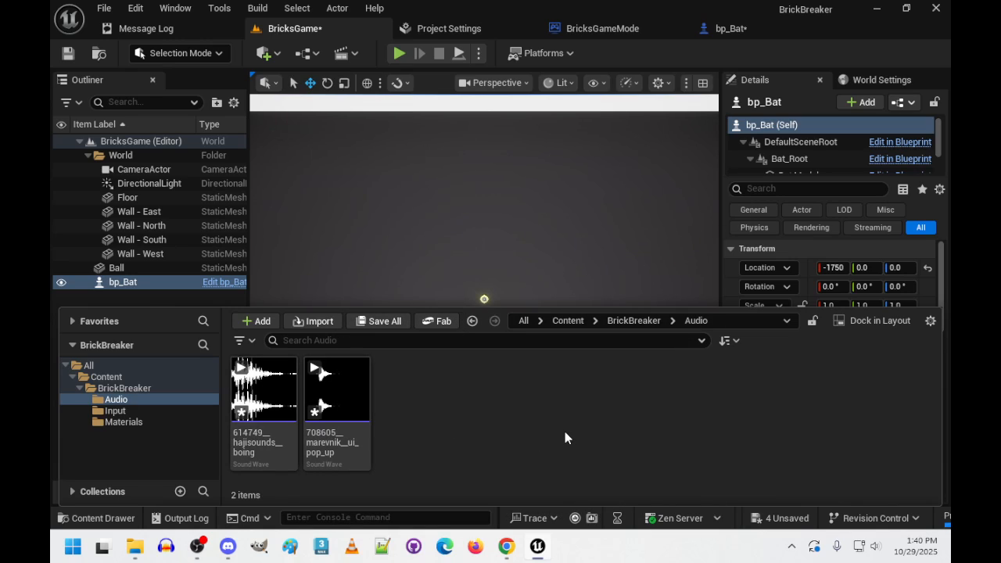
key("ctrl+shift+s")
- Preview the boing sound wave and raise the system volume to maximum
left_click(262, 390)
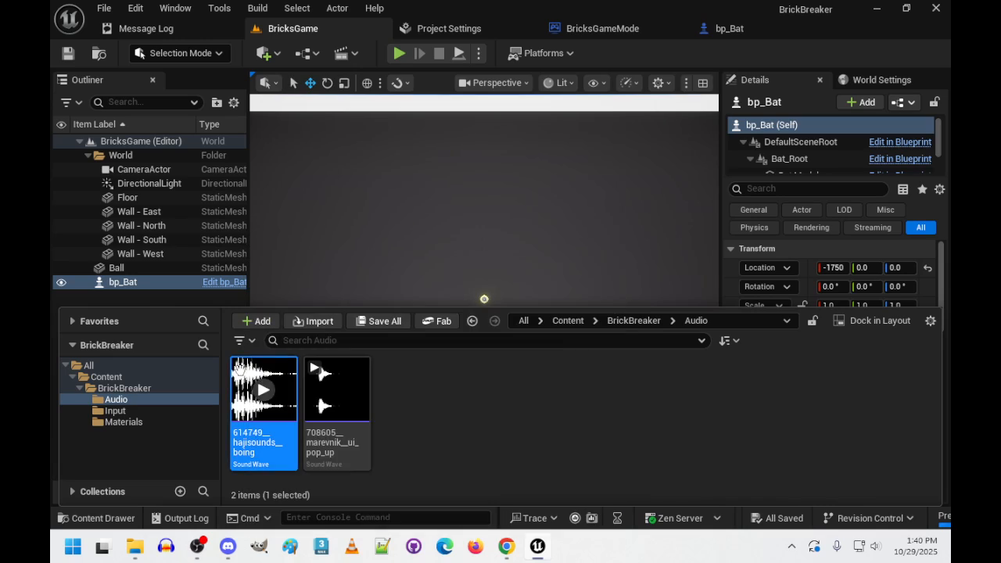
left_click(865, 546)
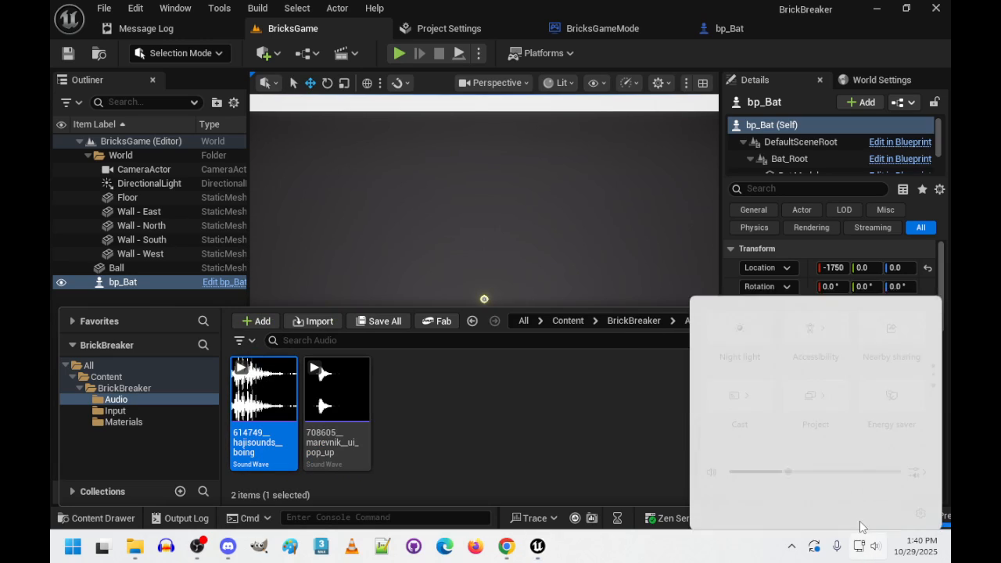
left_click_drag(788, 462, 900, 463)
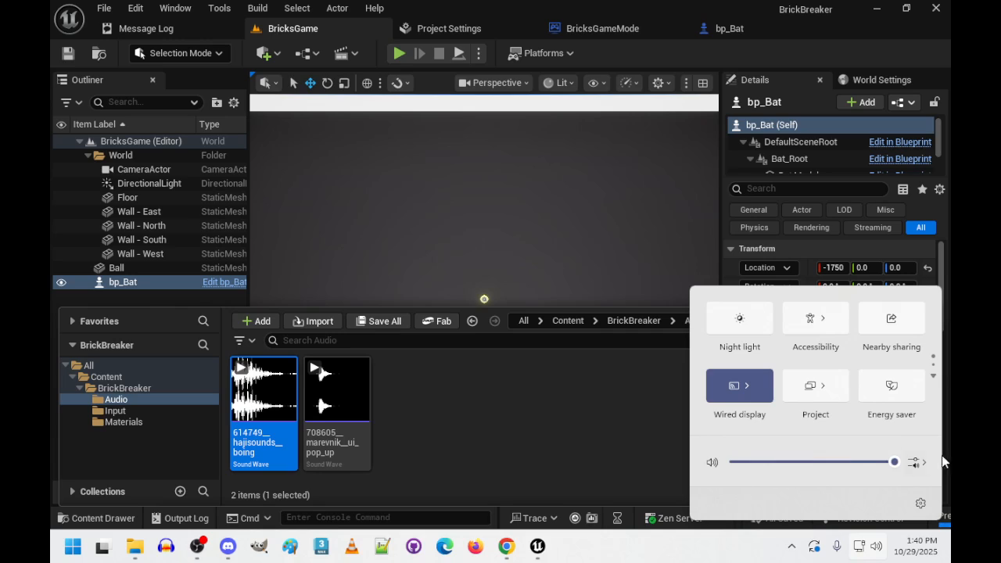
left_click(612, 414)
left_click(612, 414)
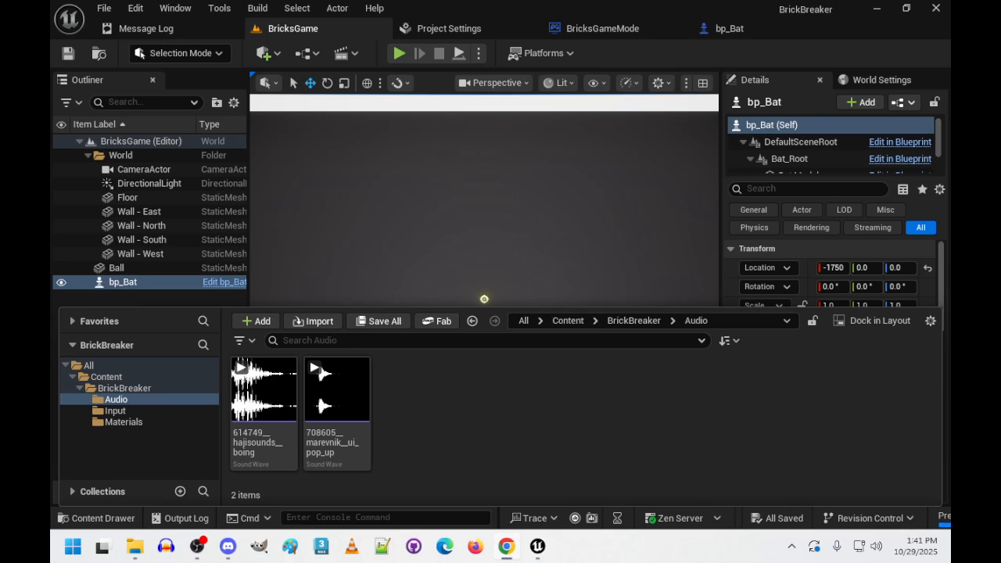
- Create a sound cue from the boing sound wave and name it ac_Boing
right_click(276, 399)
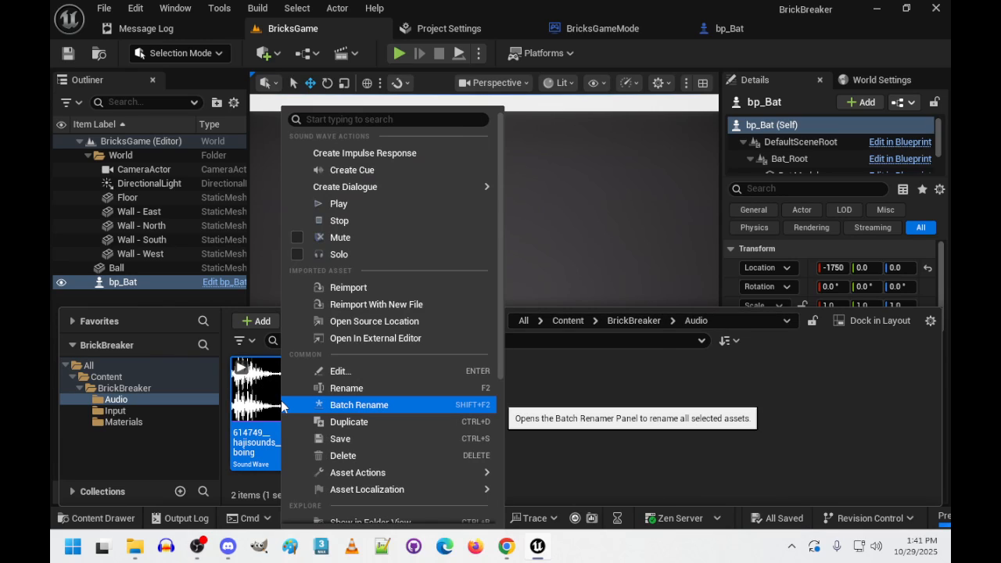
left_click(389, 170)
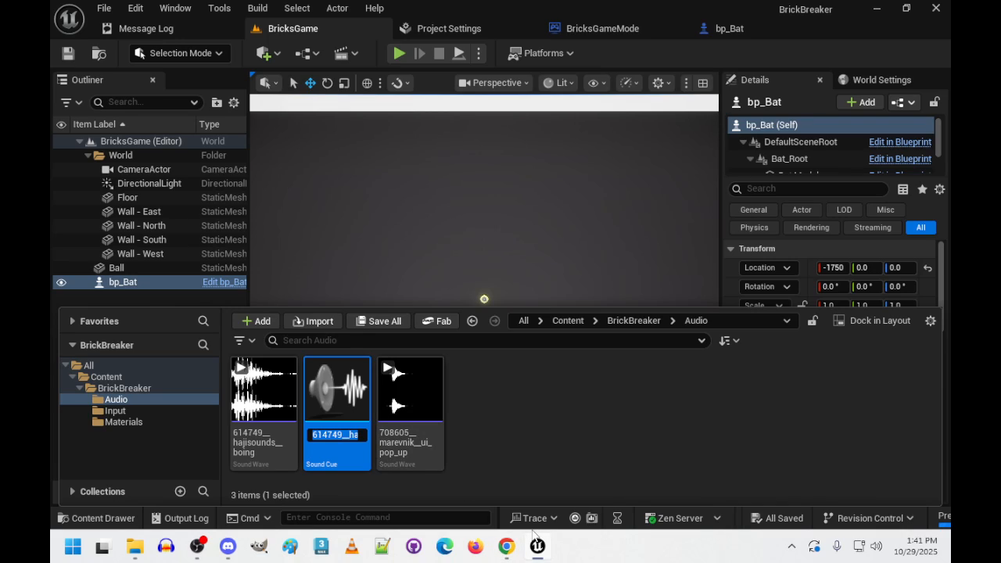
type("Boin")
key("BackSpace")
key("BackSpace")
key("BackSpace")
key("BackSpace")
type("ac_Boing")
key("Return")
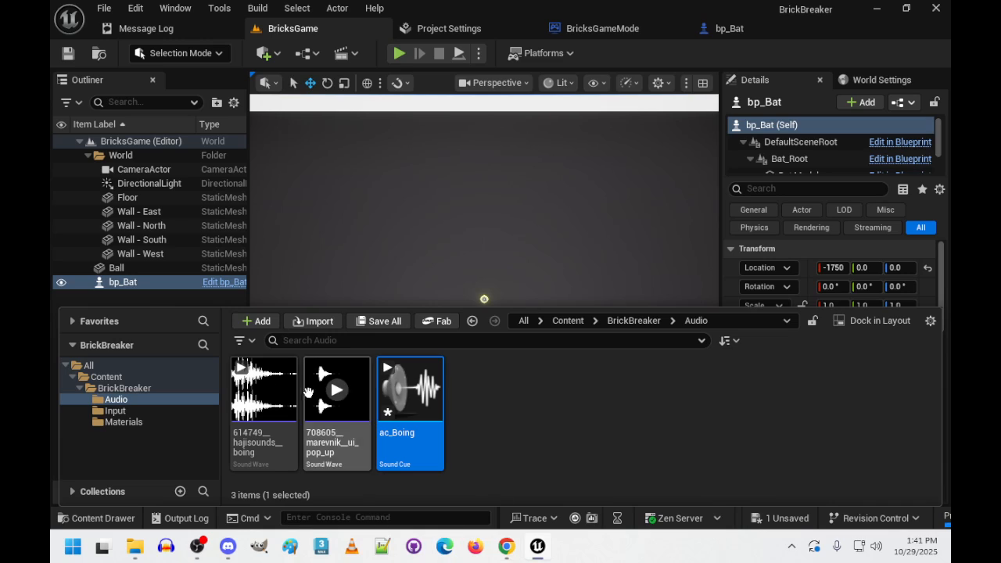
- Create a sound cue named ac_Pop from the ui_pop_up sound wave and save all assets
right_click(348, 412)
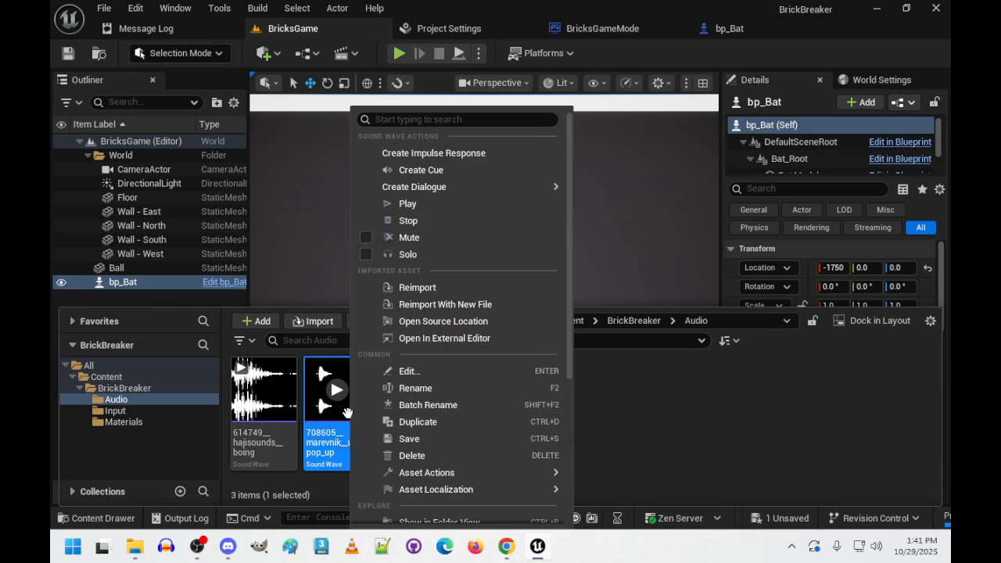
left_click(478, 170)
type("ac")
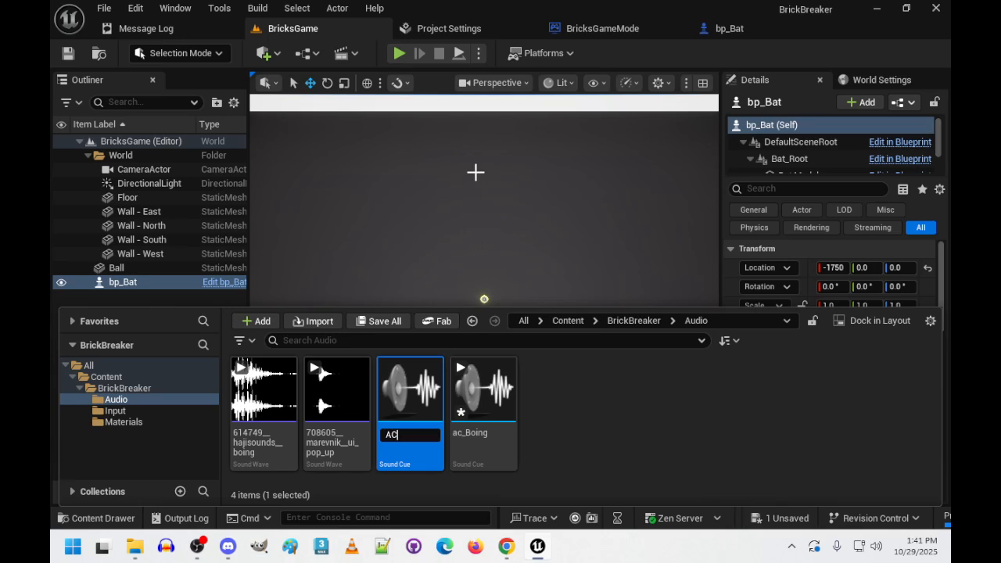
type("_Pop")
key("Return")
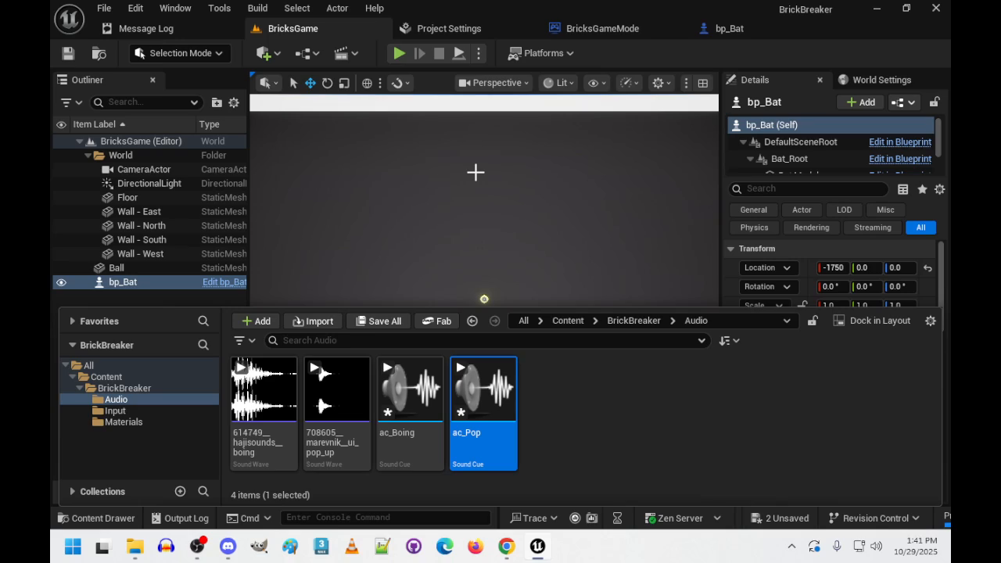
key("ctrl+shift+s")
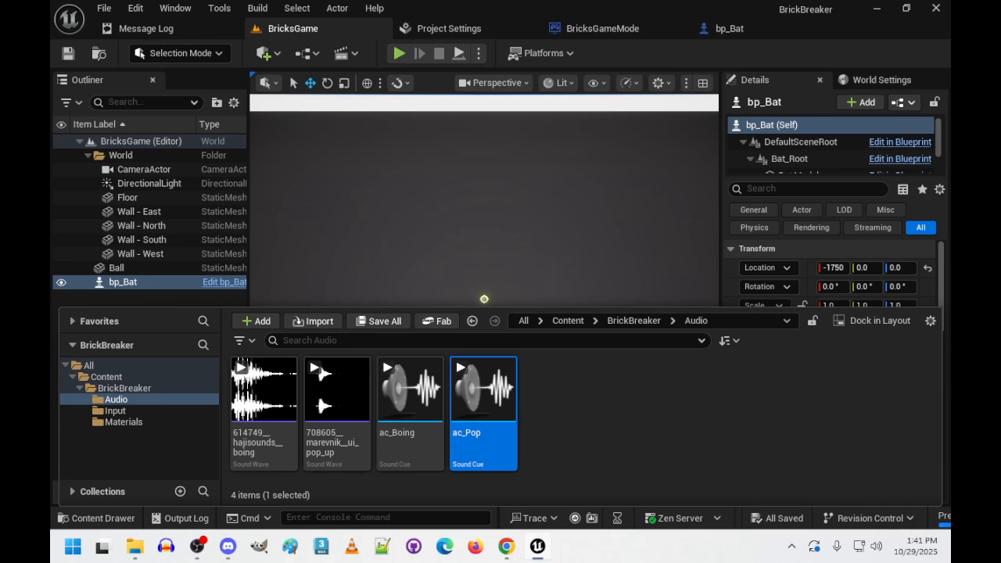
- Open the ac_Boing sound cue and move its Wave Player node farther from the Output node to make room between them
double_click(416, 405)
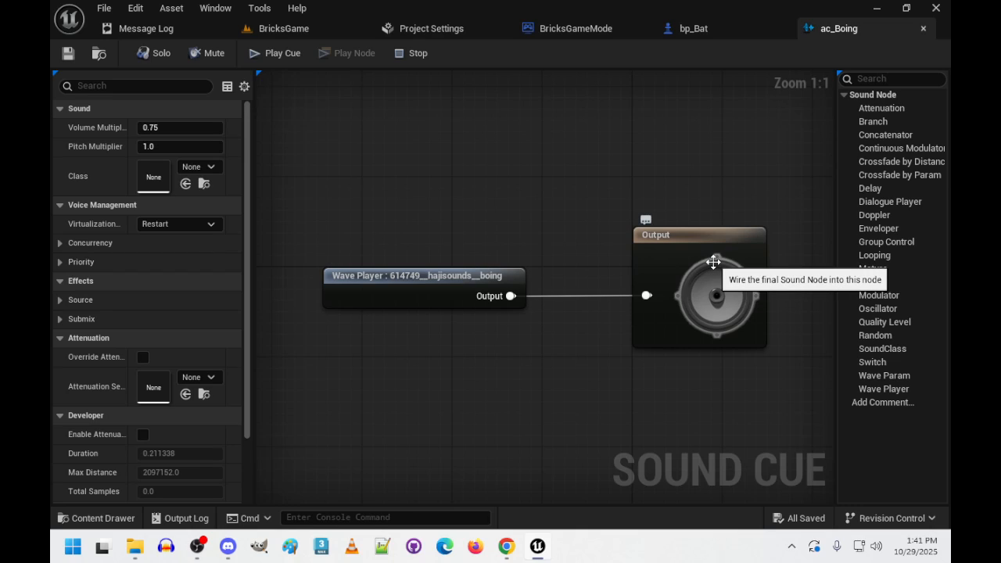
scroll(507, 393, "down", 2)
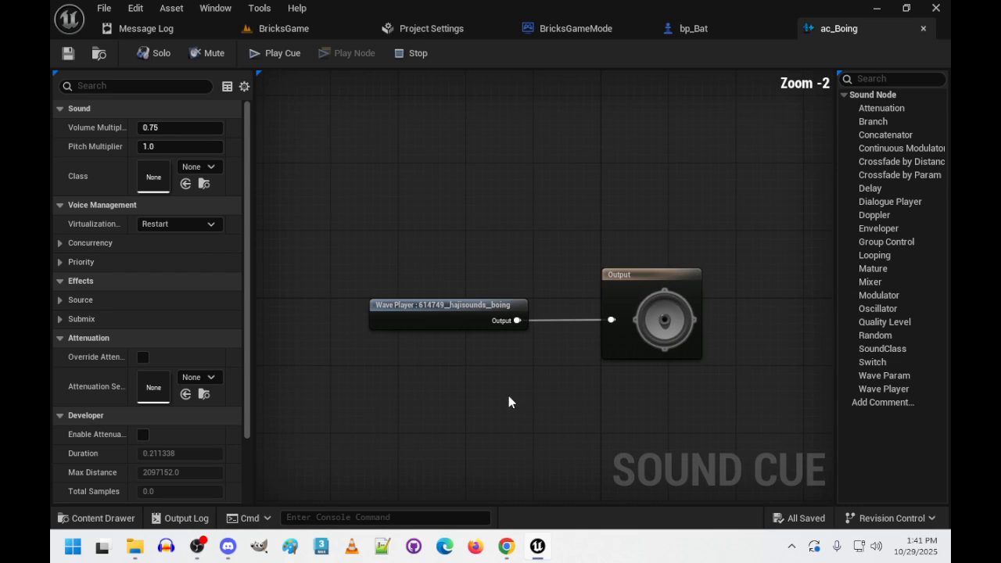
right_click_drag(509, 396, 557, 296)
scroll(557, 296, "up", 1)
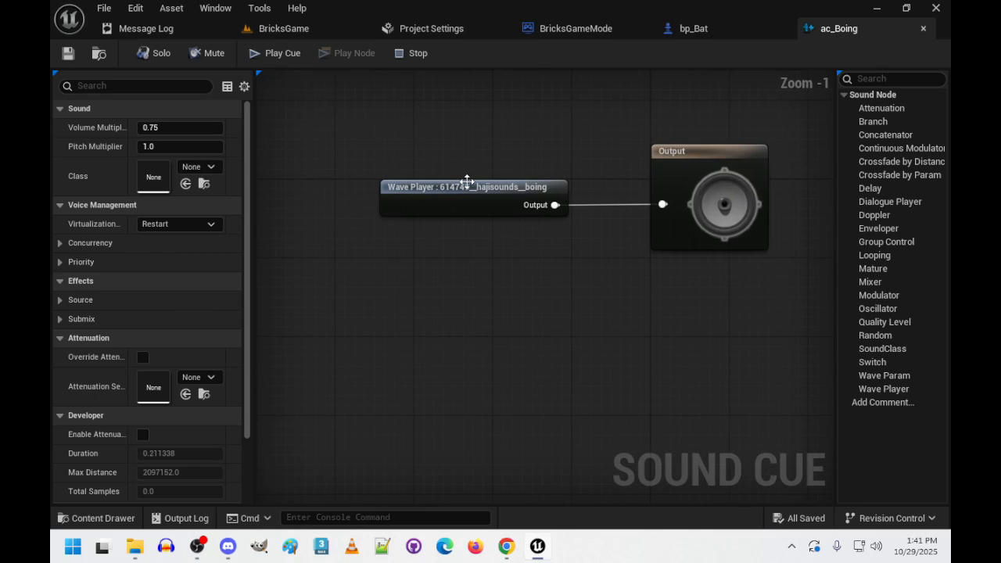
left_click_drag(474, 188, 358, 189)
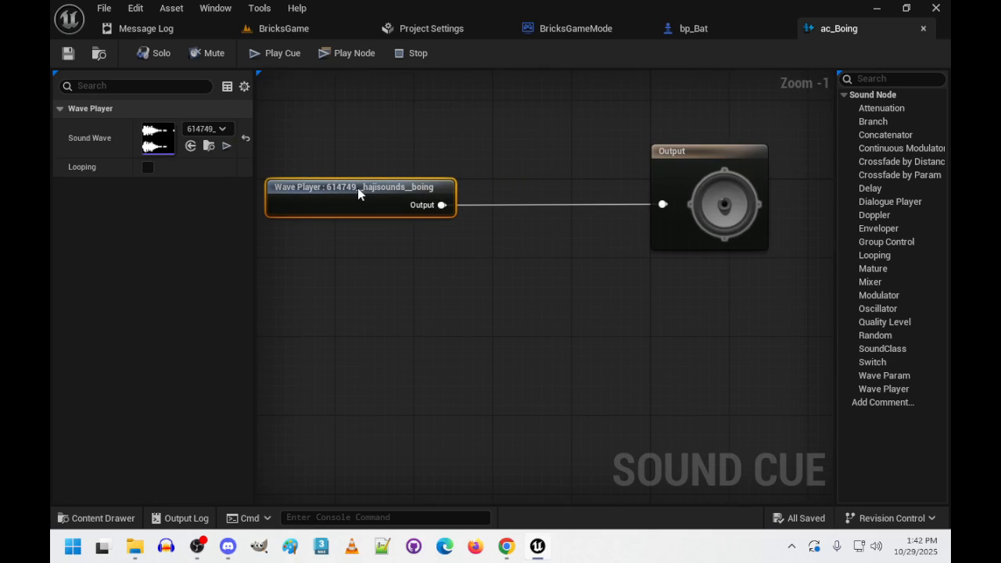
right_click_drag(465, 300, 450, 386)
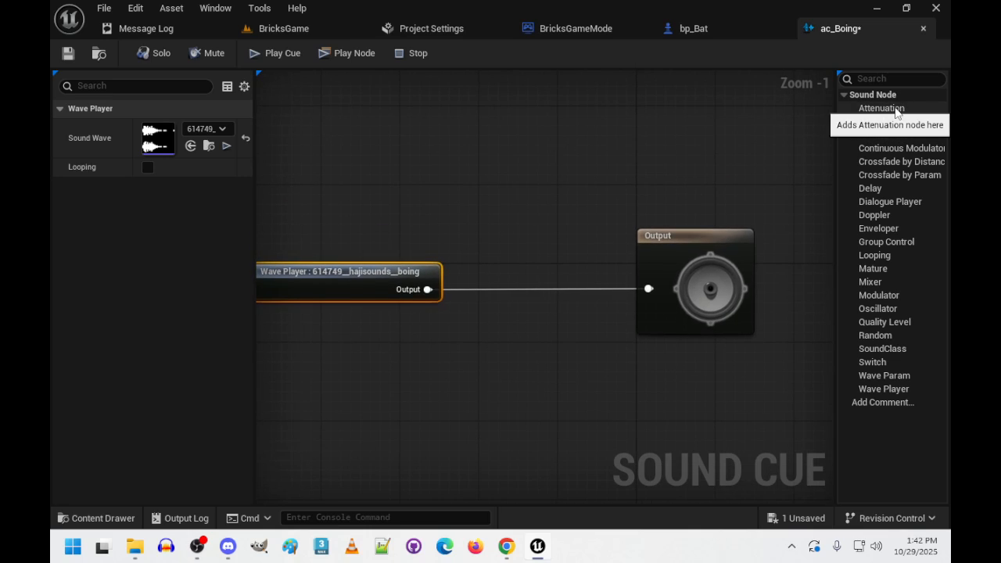
left_click_drag(896, 112, 507, 259)
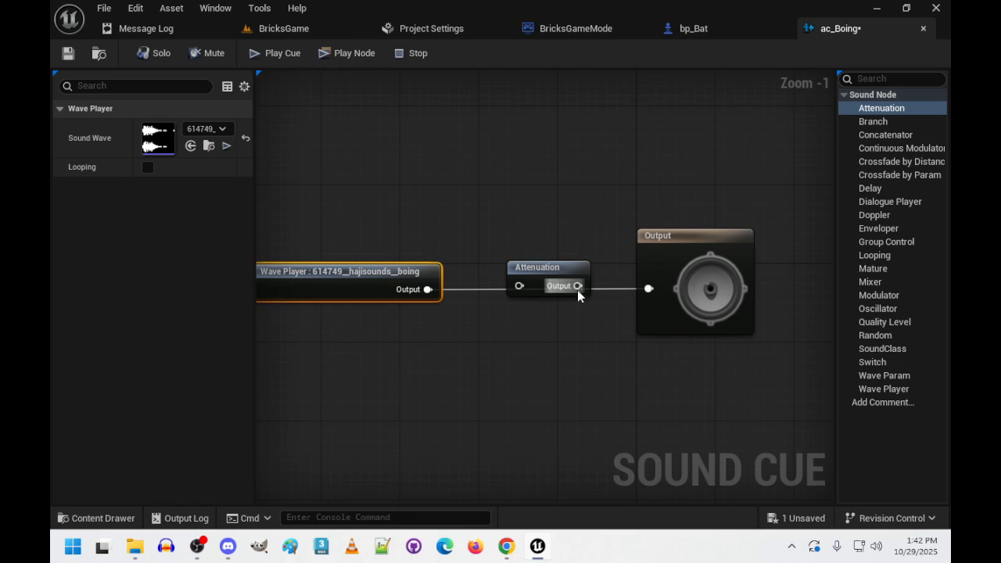
left_click(538, 267)
key("Delete")
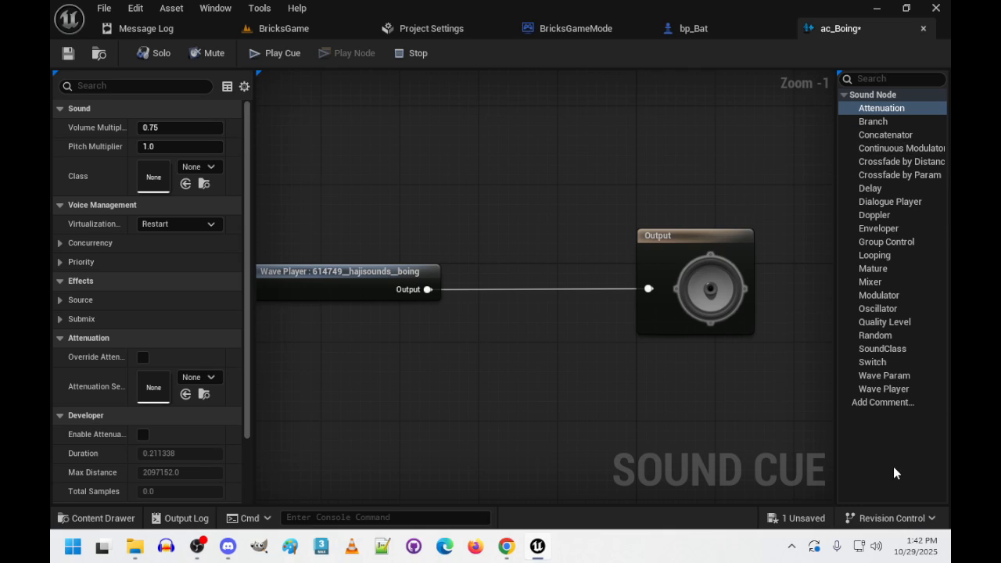
- Add a Modulator node to ac_Boing and wire it between the boing Wave Player and the Output node
left_click(885, 295)
left_click_drag(885, 295, 535, 249)
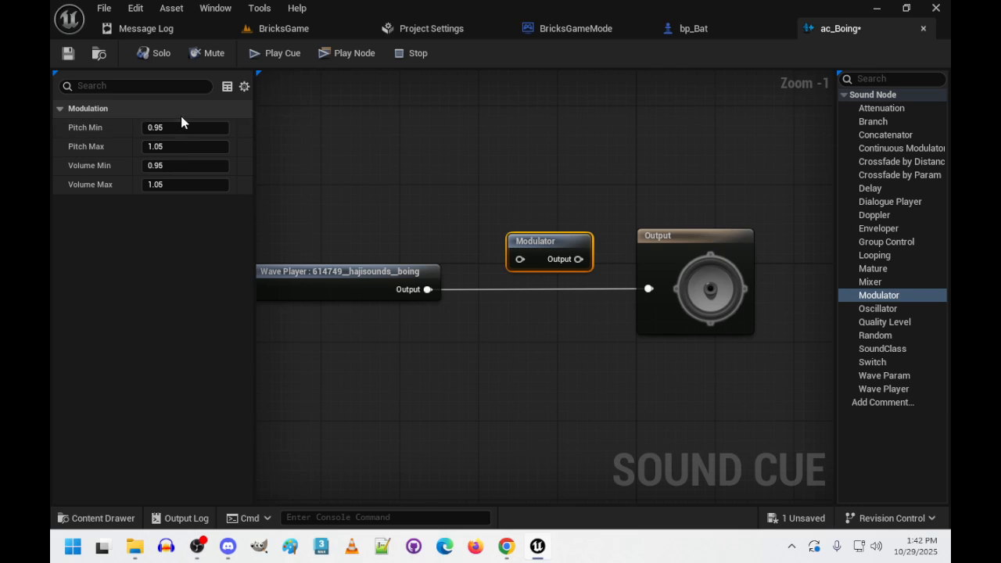
left_click_drag(537, 243, 529, 272)
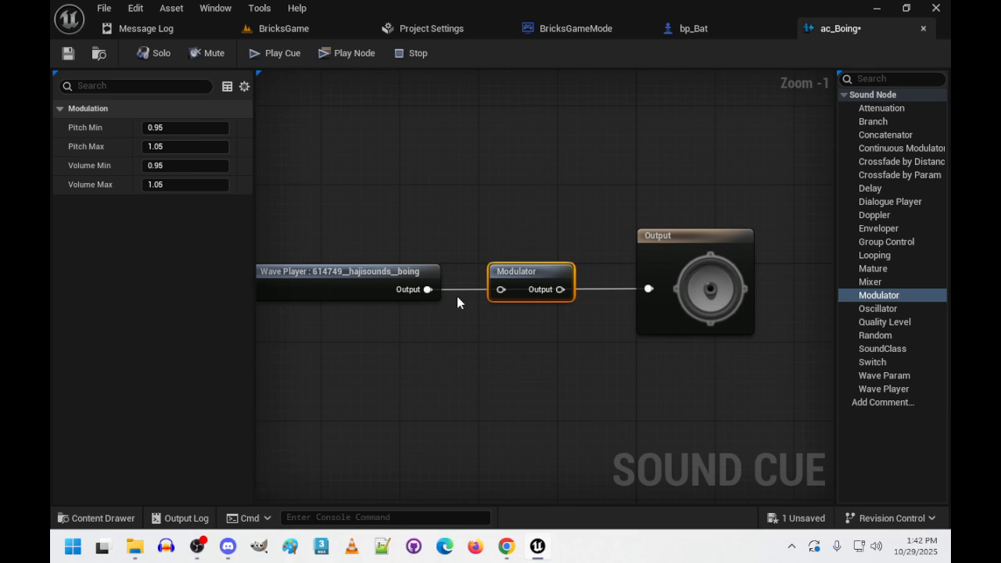
left_click_drag(433, 290, 648, 289)
left_click_drag(543, 270, 538, 310)
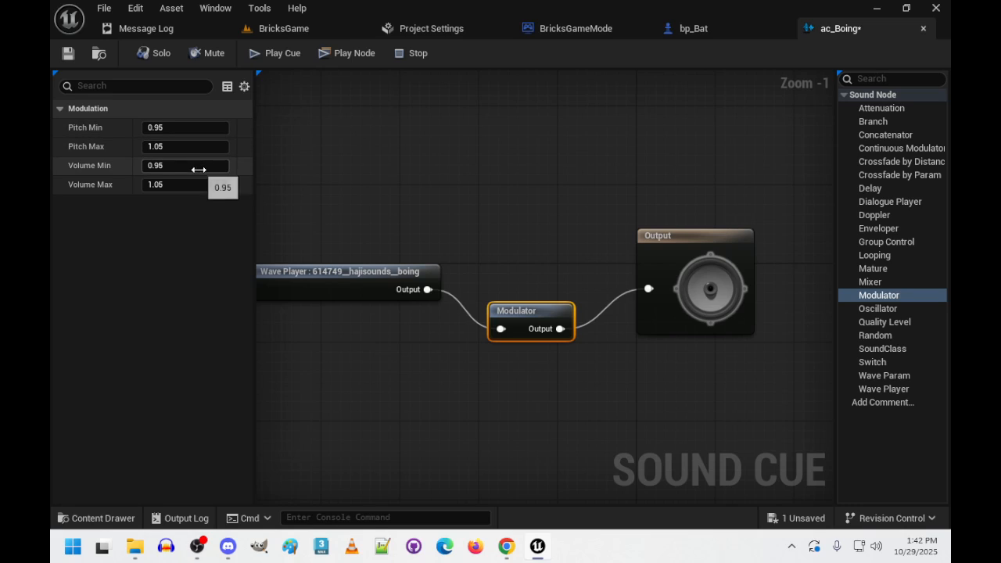
- Inspect the Output and Wave Player nodes' settings and play the ac_Boing cue to hear it
left_click(664, 286)
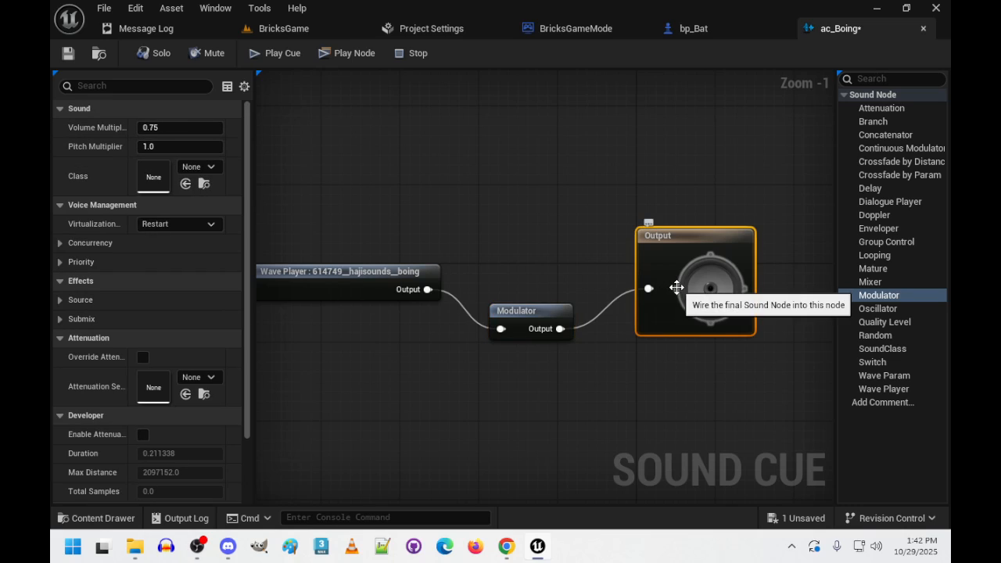
left_click(336, 284)
left_click(278, 54)
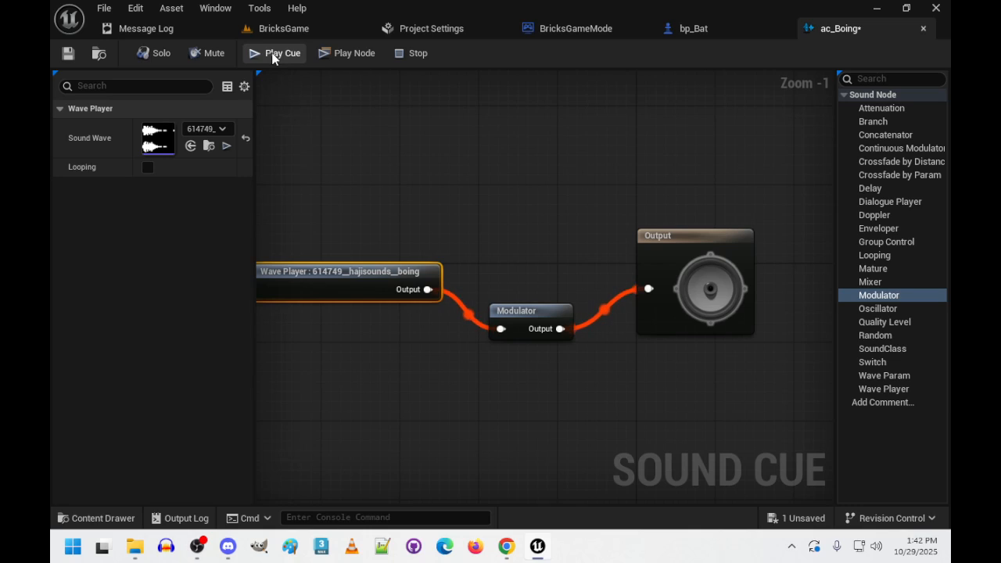
- Set the Modulator node's Pitch Min to 0.9 and Pitch Max to 1.1
left_click(521, 309)
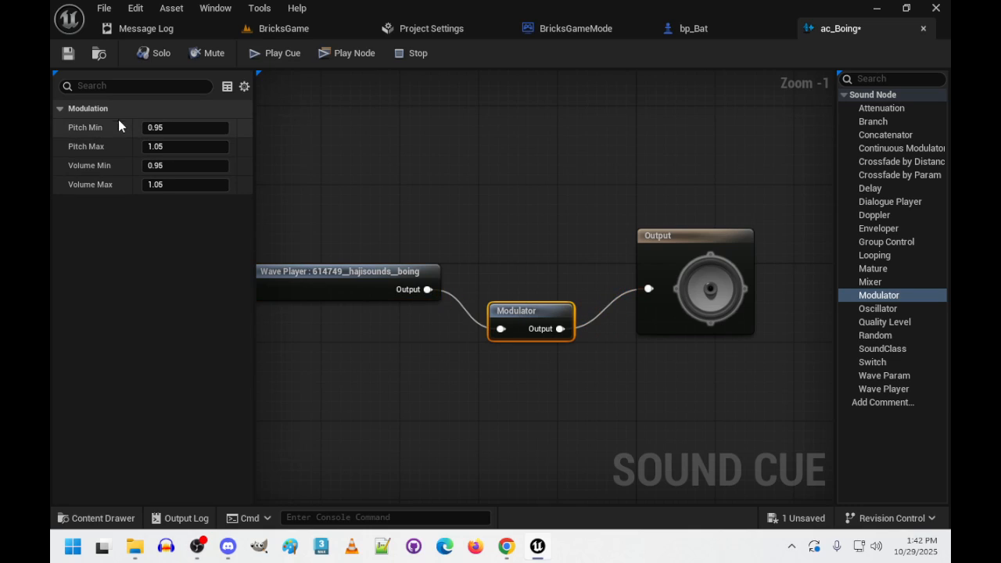
left_click(195, 129)
key("BackSpace")
type("0.9")
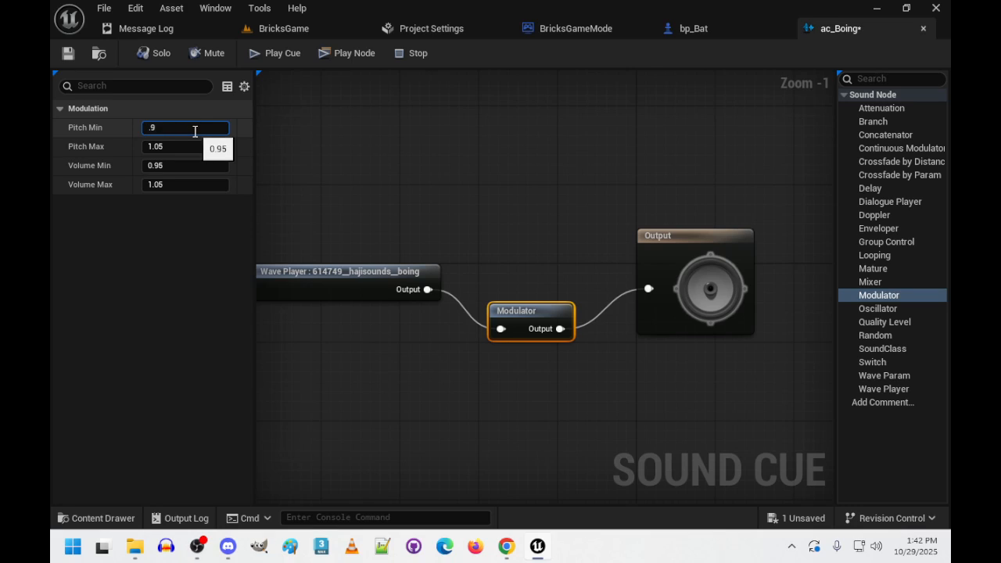
key("Tab")
type("1.1")
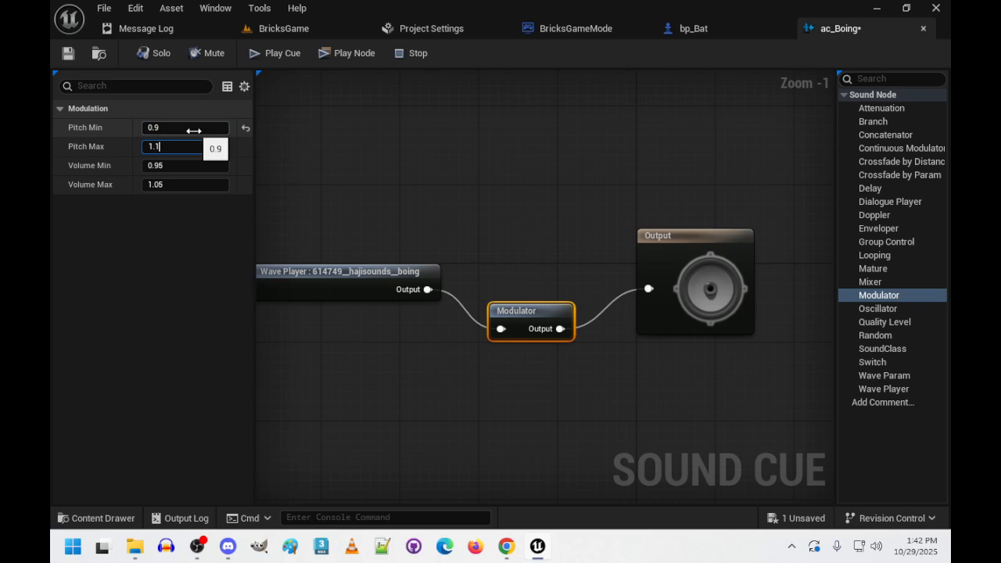
key("Tab")
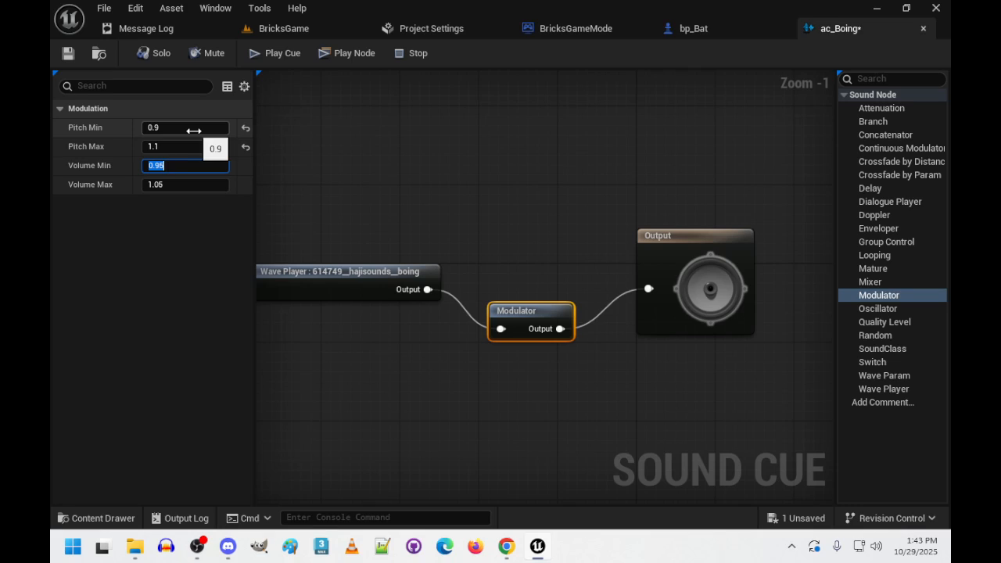
- Set the Modulator's Volume Min to 1.0 and Volume Max to 1.25, and play the ac_Boing cue
type("1")
key("Tab")
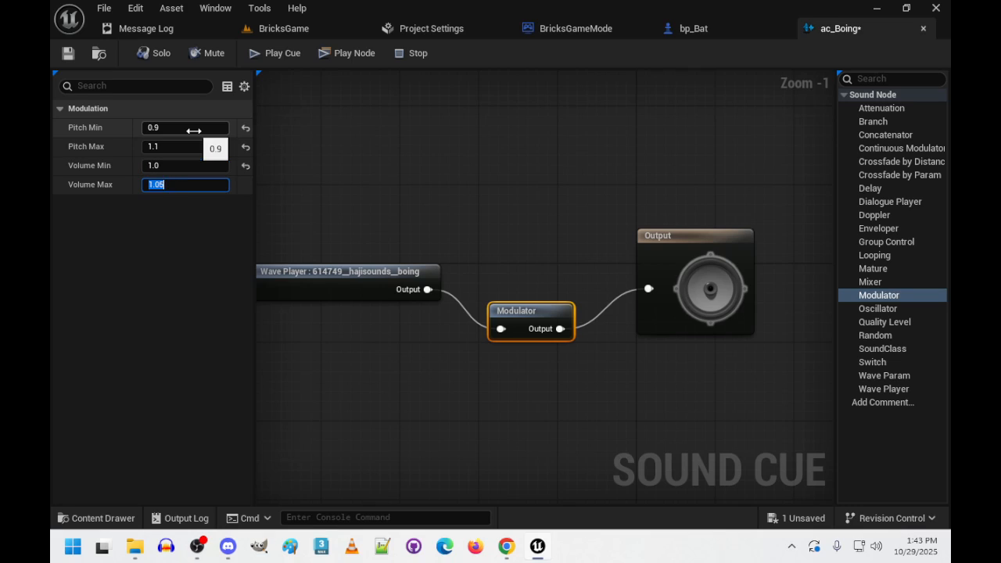
type("1.25")
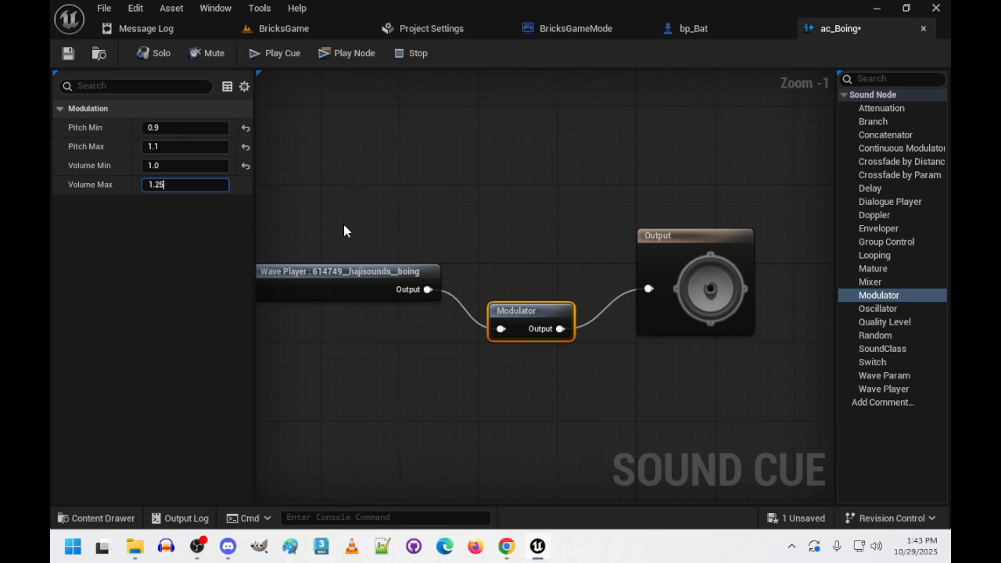
left_click(267, 52)
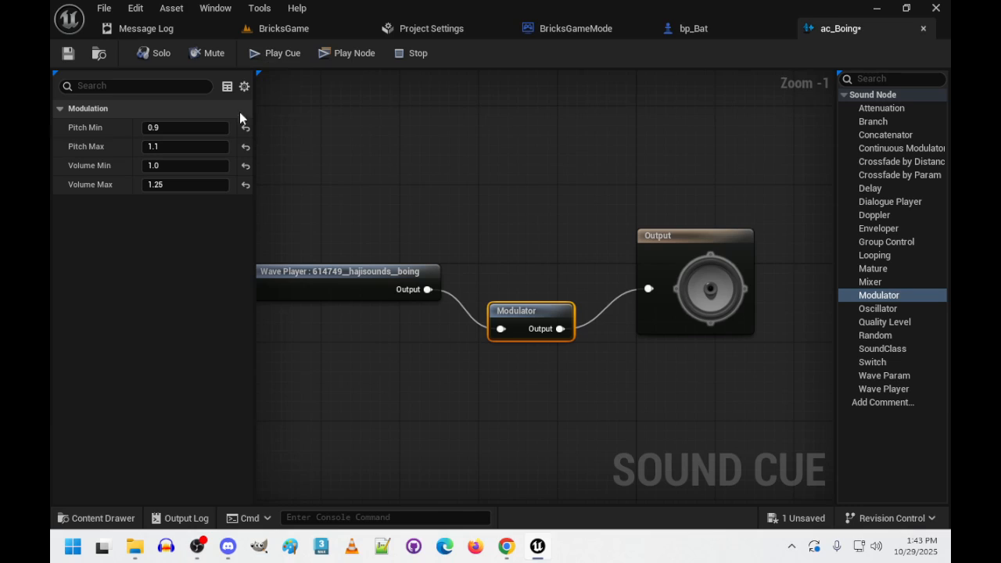
- Try a wider Modulator pitch range of 0.7 to 1.3 and play the ac_Boing cue to hear it
left_click(174, 129)
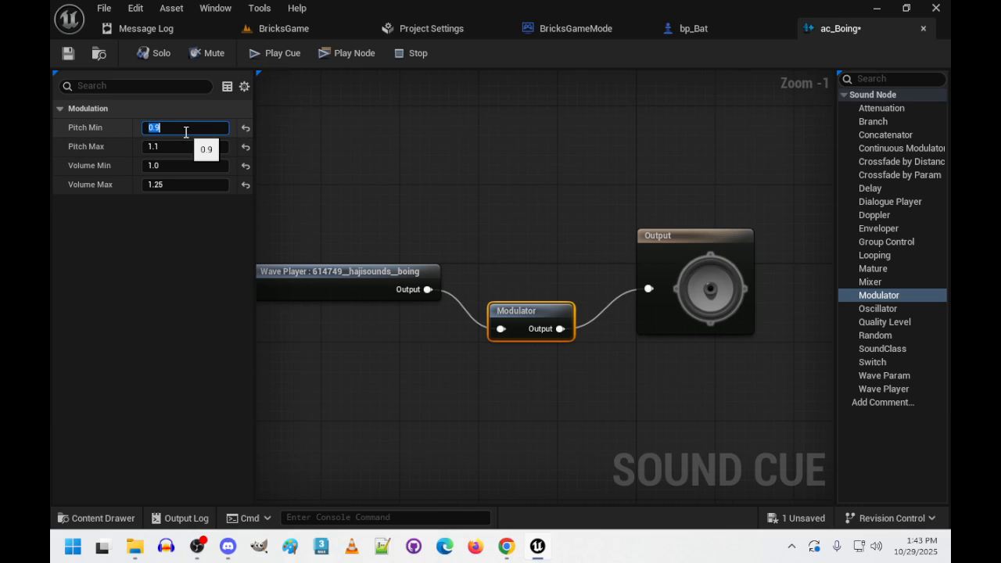
type(".7")
left_click(190, 147)
type("1.3")
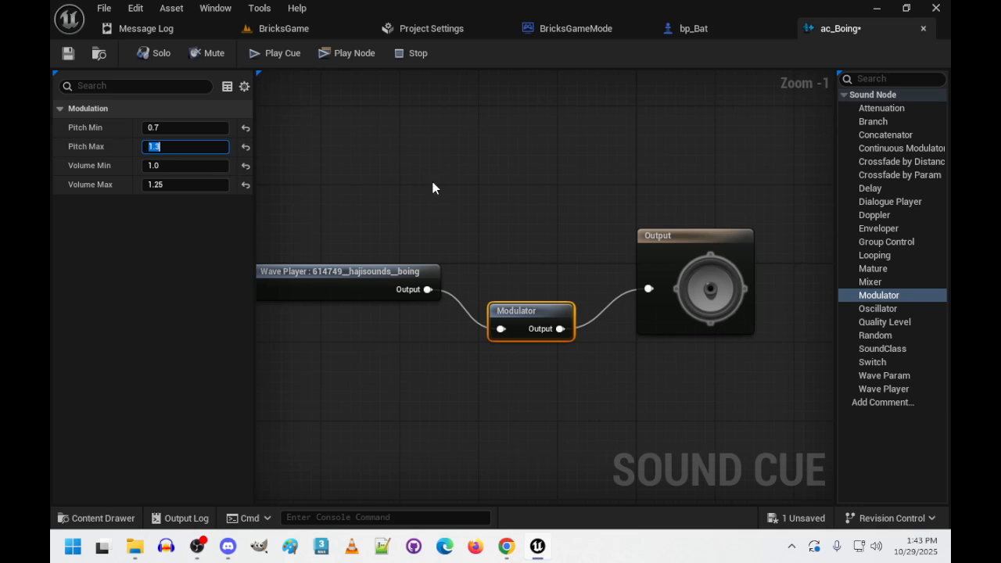
left_click(272, 55)
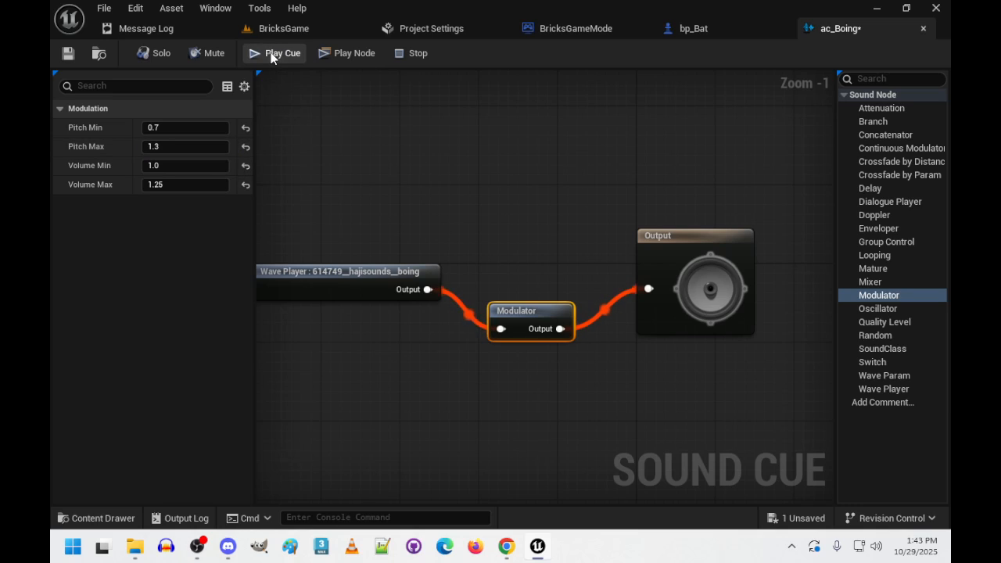
left_click(269, 50)
- Try an exaggerated pitch range on the ac_Boing Modulator with Pitch Min 0.5 and Pitch Max 1.5
left_click(179, 127)
type(".5")
key("Tab")
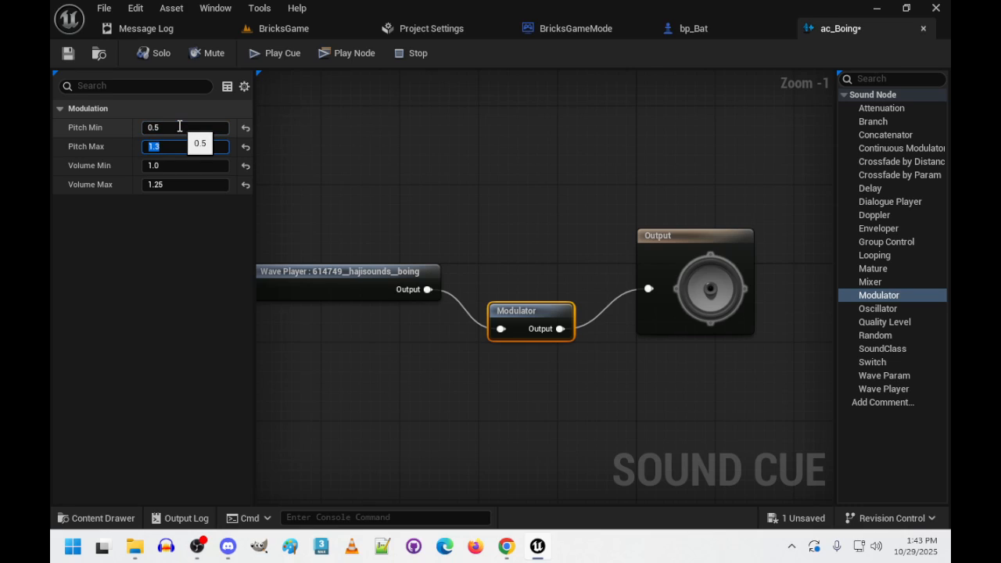
type("1.0")
key("Tab")
left_click(285, 136)
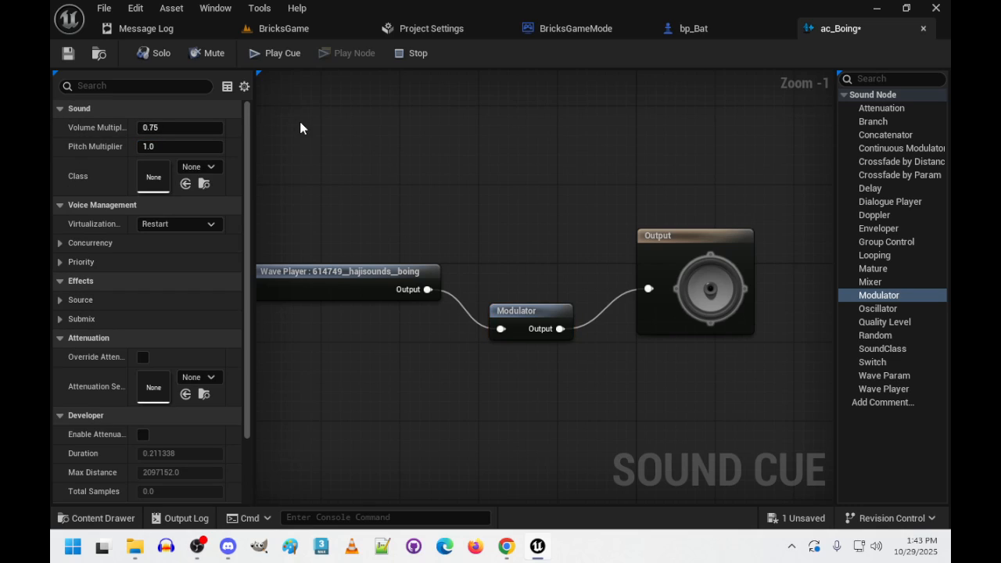
left_click(509, 311)
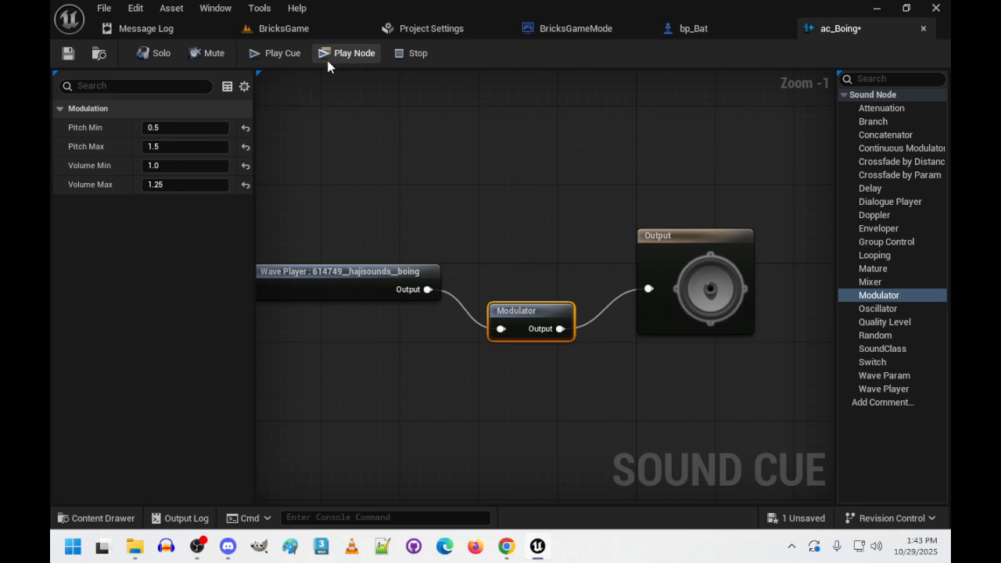
- Play the ac_Boing cue repeatedly to hear how the modulation varies the sound
left_click(270, 55)
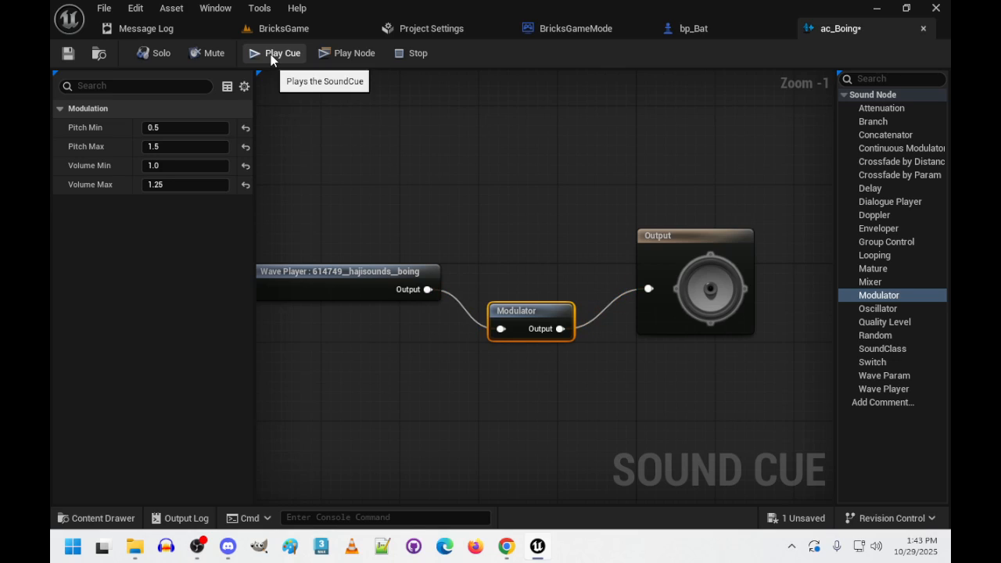
left_click(271, 59)
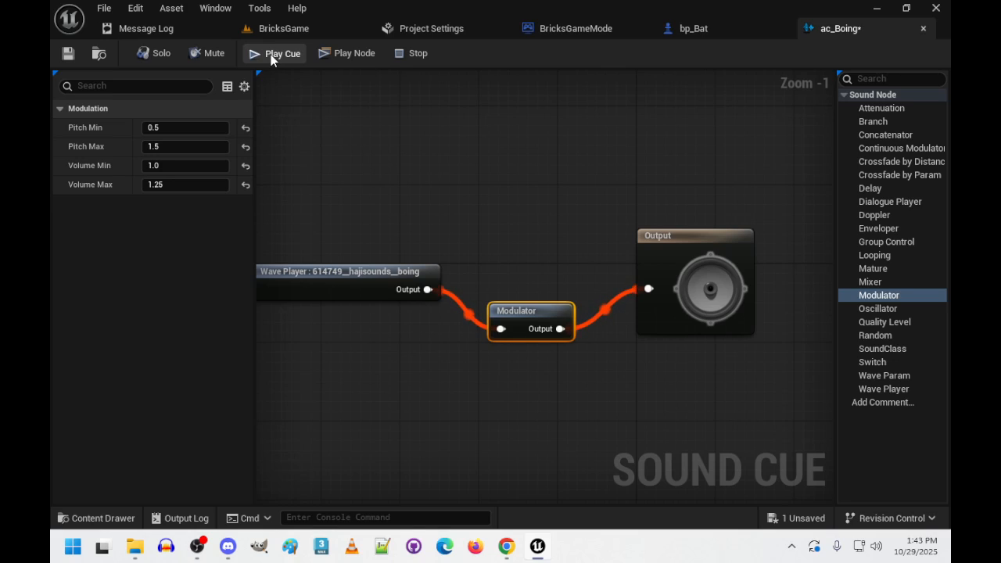
left_click(272, 59)
left_click(271, 58)
left_click(272, 59)
left_click(272, 59)
left_click(272, 59)
left_click(272, 59)
left_click(272, 59)
left_click(271, 59)
left_click(271, 58)
- Set the ac_Boing Modulator's Pitch Min to 0.85 and Pitch Max to 1.15
left_click(195, 124)
type(".9")
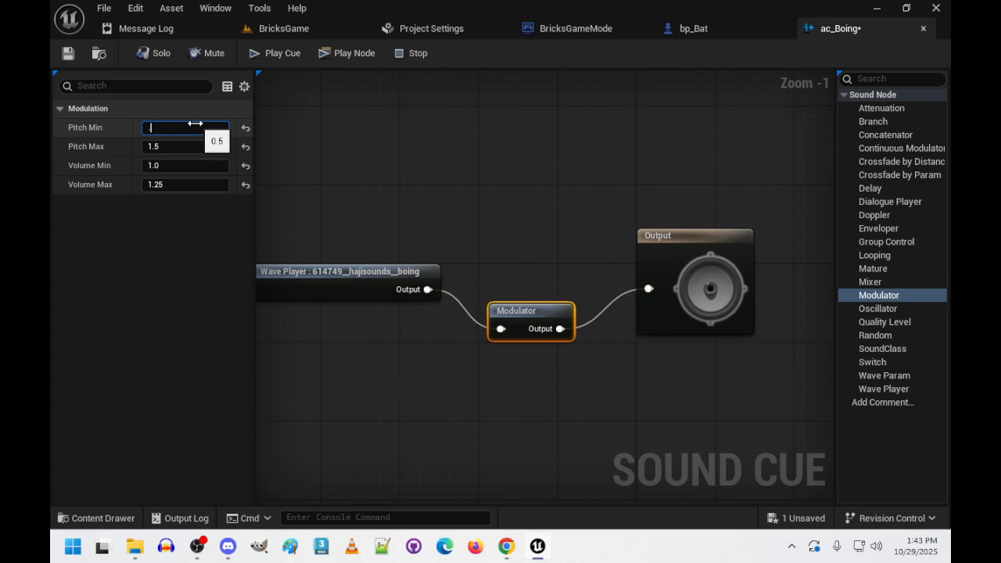
key("BackSpace")
type("85")
key("Tab")
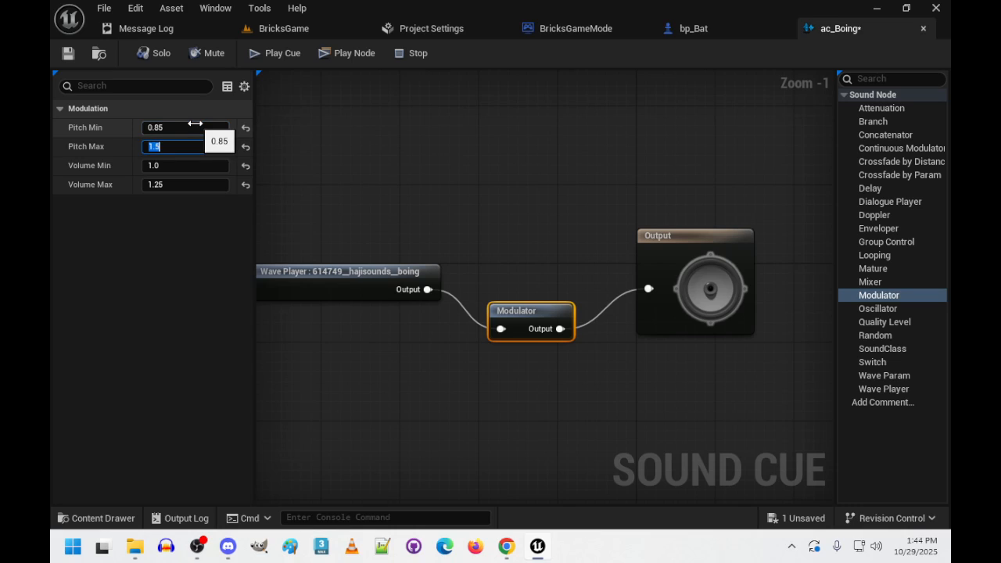
type("1.15")
key("Tab")
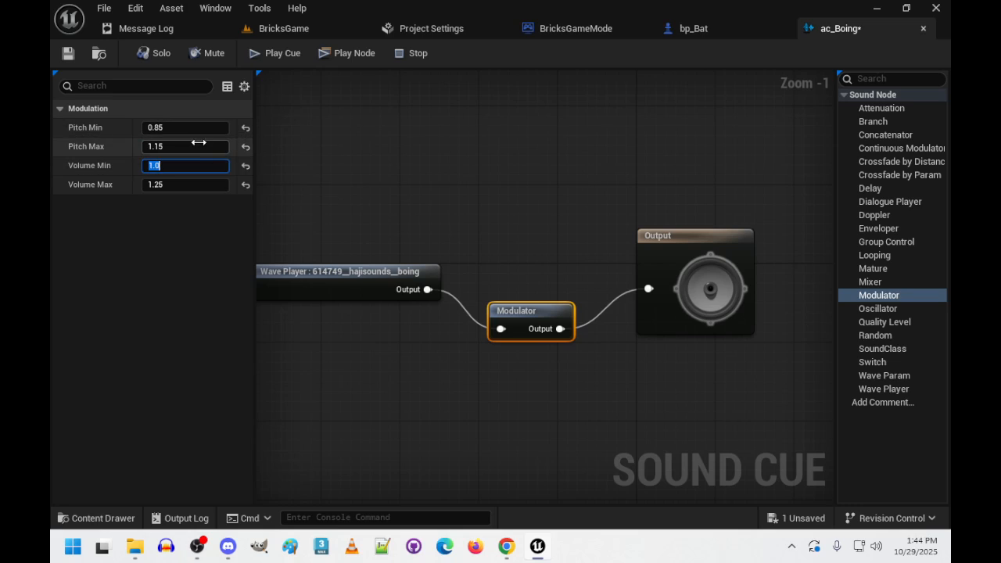
left_click(354, 148)
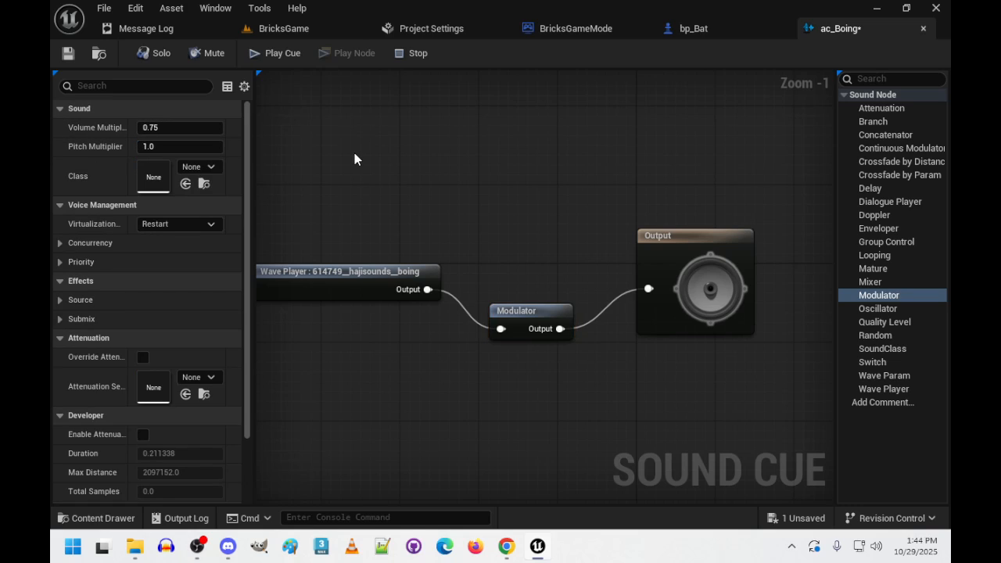
left_click(509, 313)
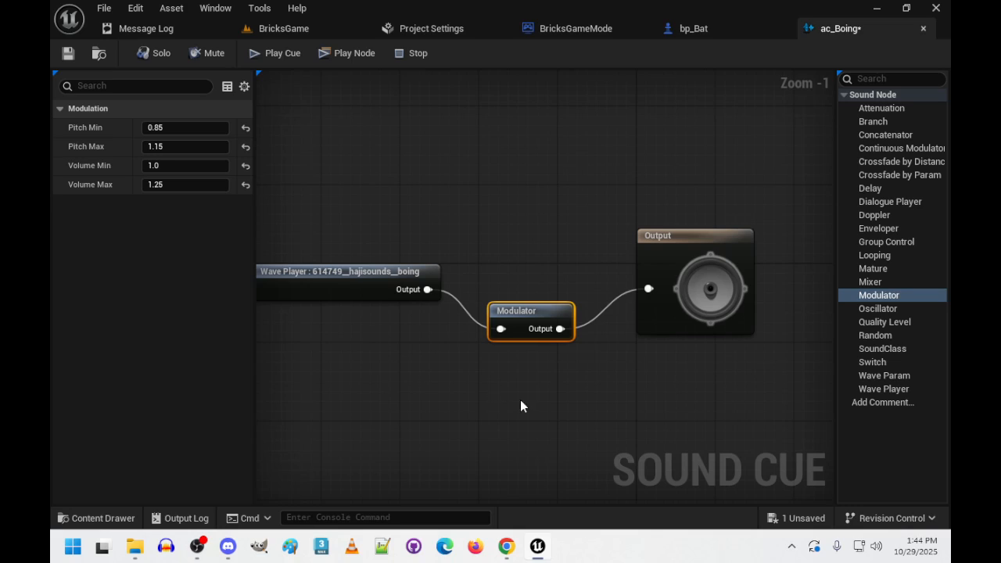
- Align the Modulator node in line with the Wave Player and Output nodes, and save and close ac_Boing
left_click_drag(528, 311, 526, 270)
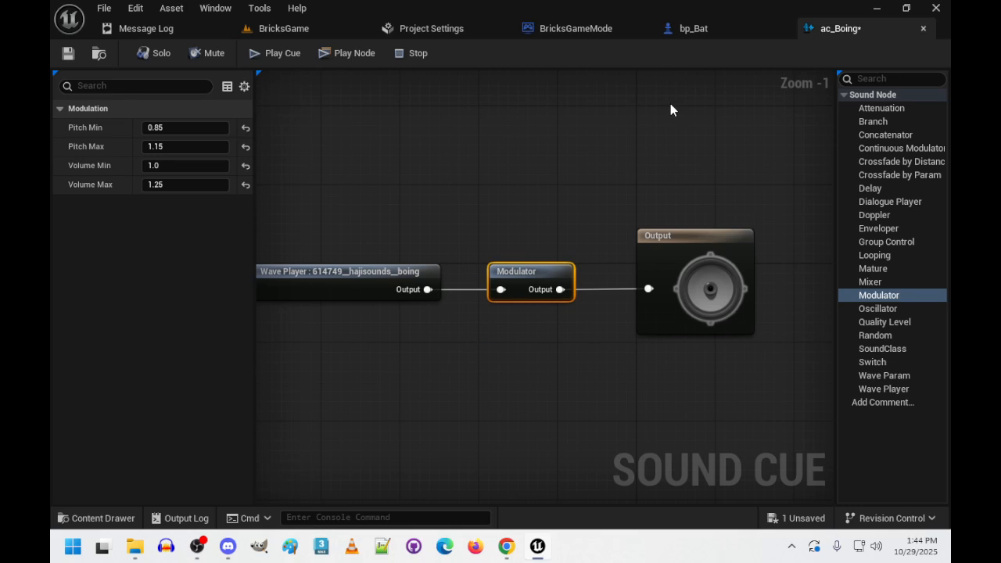
key("ctrl+s")
left_click(924, 28)
- Open the ac_Pop sound cue and move its Wave Player node farther from the Output node
left_click(98, 518)
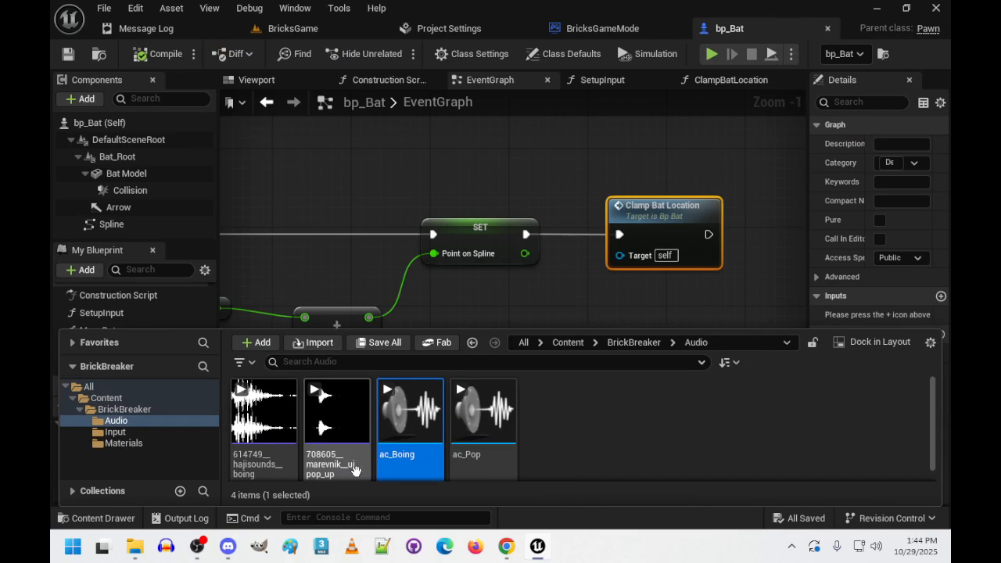
double_click(473, 423)
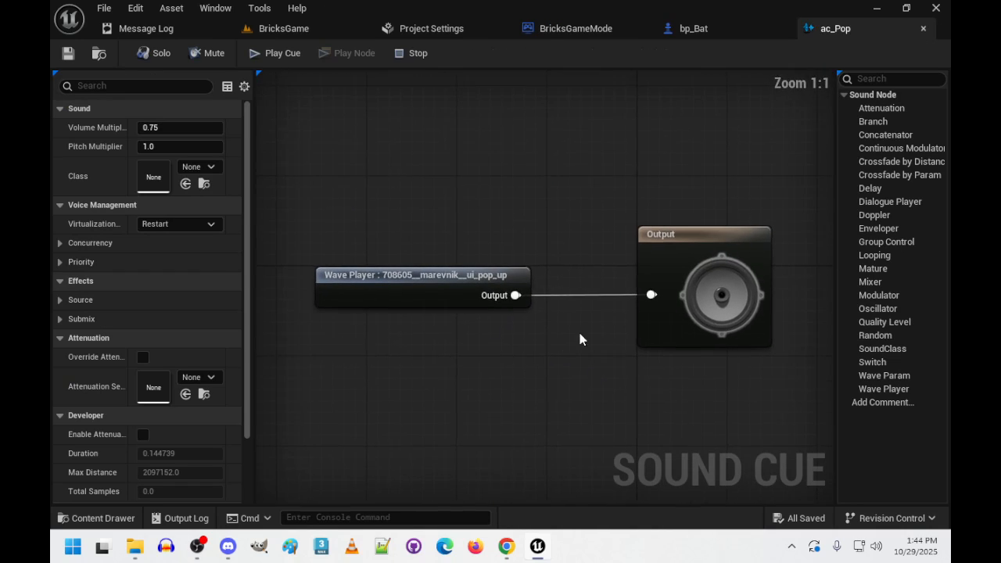
left_click_drag(433, 286, 339, 282)
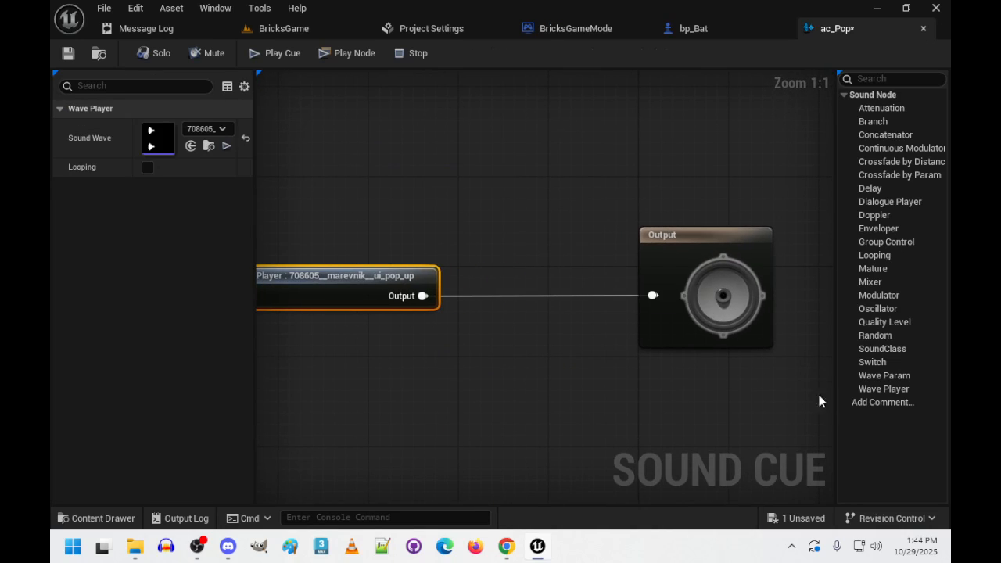
- Add a Modulator node to ac_Pop and wire it between the pop Wave Player and the Output node
left_click_drag(879, 295, 518, 284)
left_click_drag(422, 296, 529, 304)
left_click_drag(594, 303, 653, 295)
- Set the ac_Pop Modulator's Pitch Min to 0.9 and Pitch Max to 1.1
left_click(564, 291)
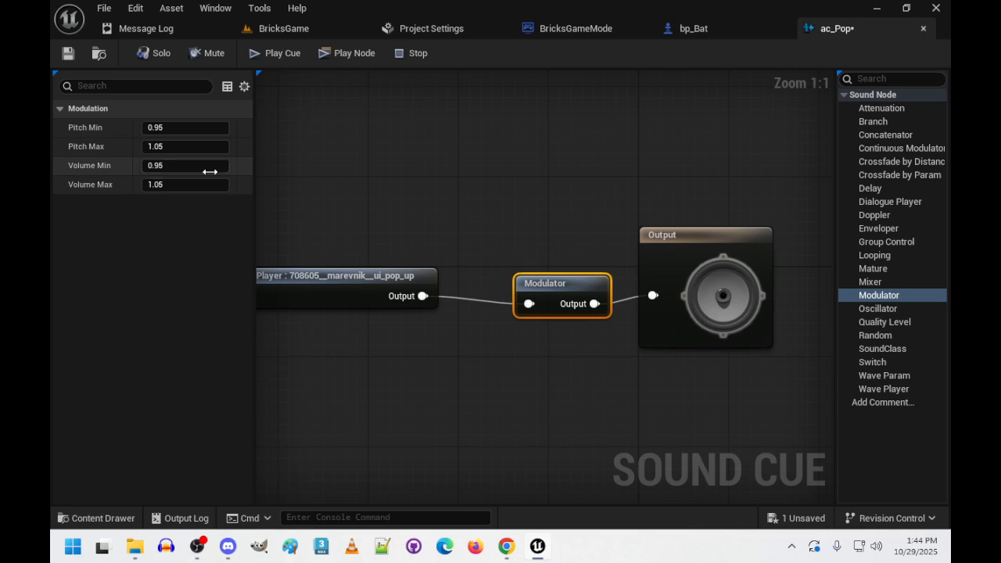
left_click(197, 126)
type("0.9")
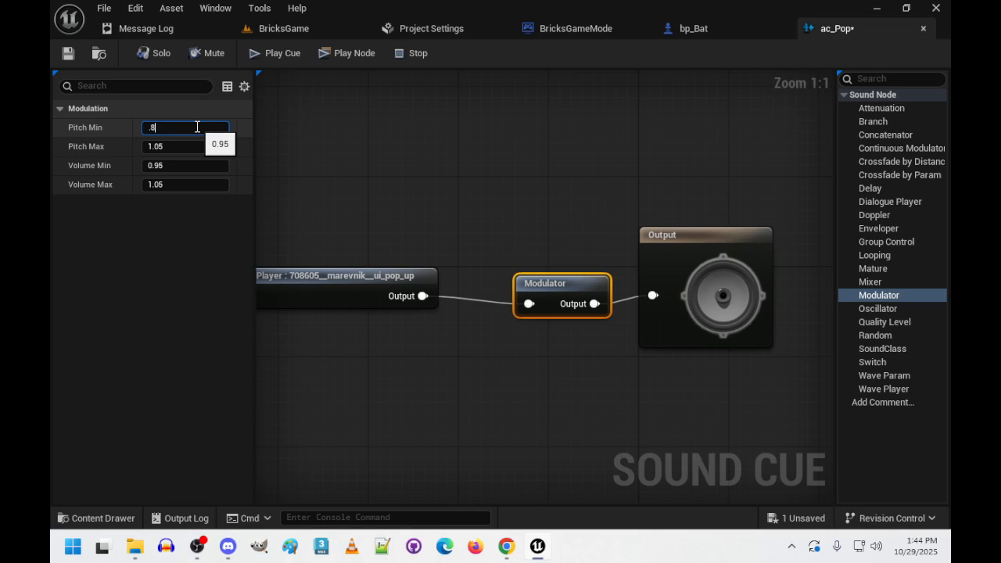
key("Tab")
type("1.1")
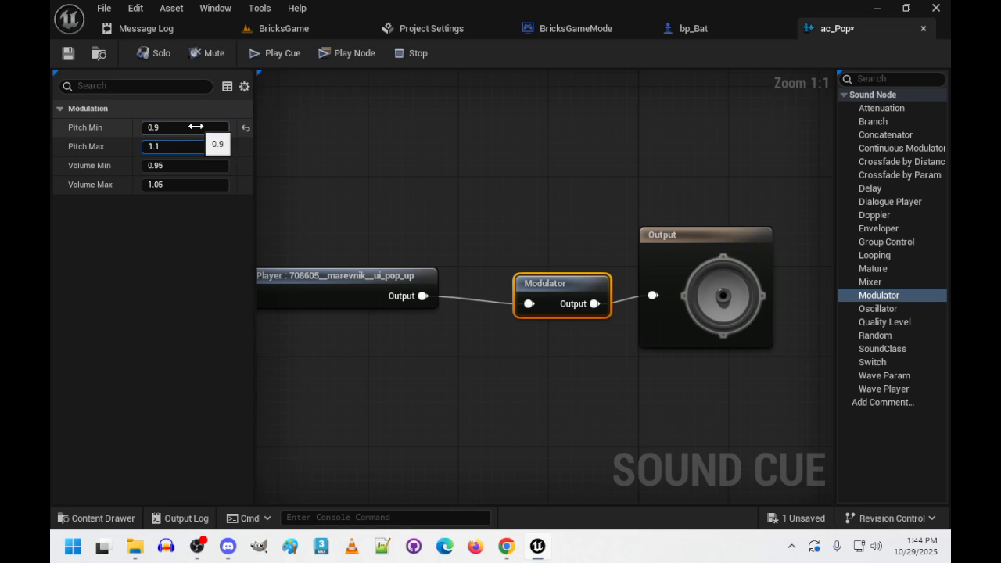
- Set the ac_Pop Modulator's Volume Min to 1.0 and Volume Max to 1.5
key("Tab")
type("0")
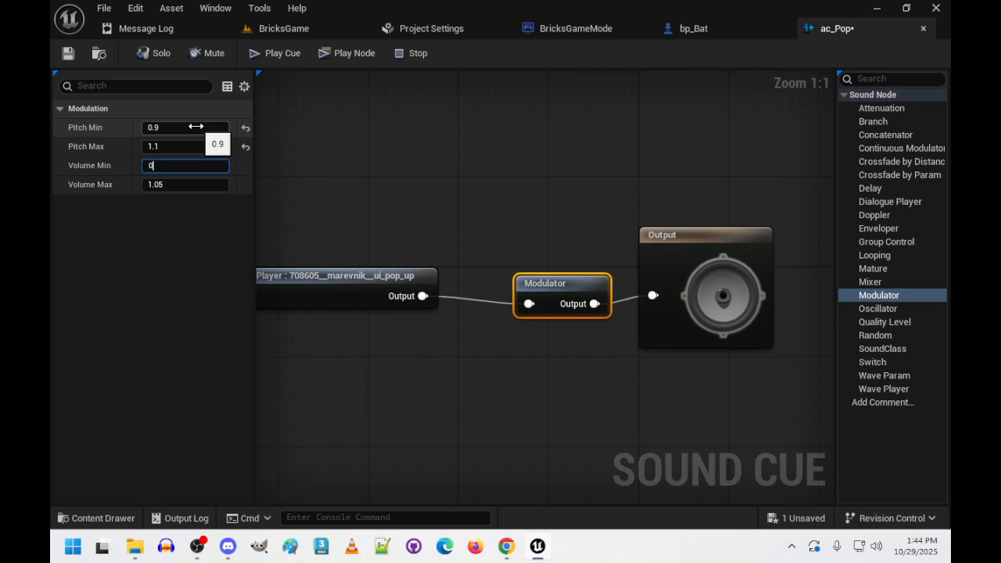
key("Tab")
type("1.5")
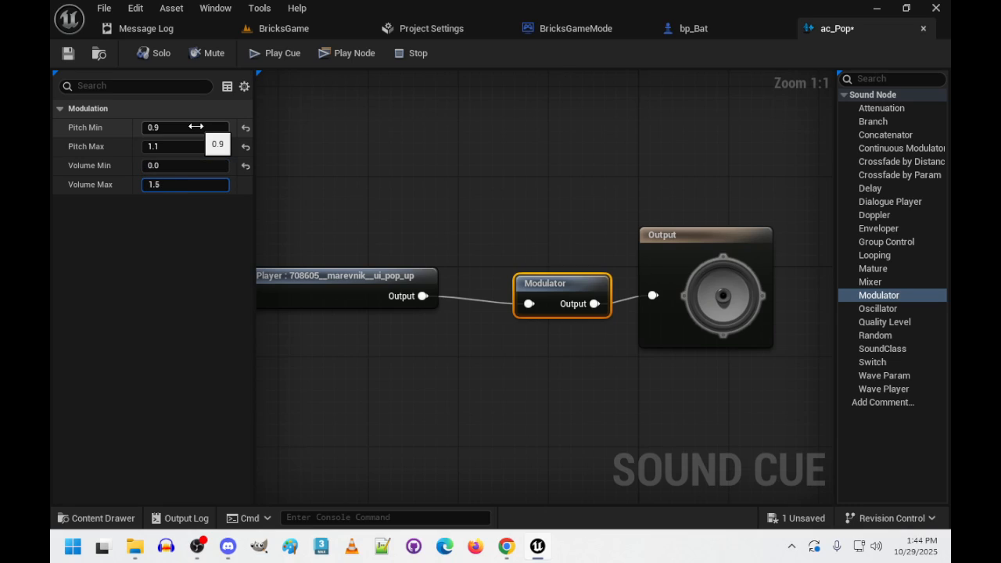
left_click(197, 165)
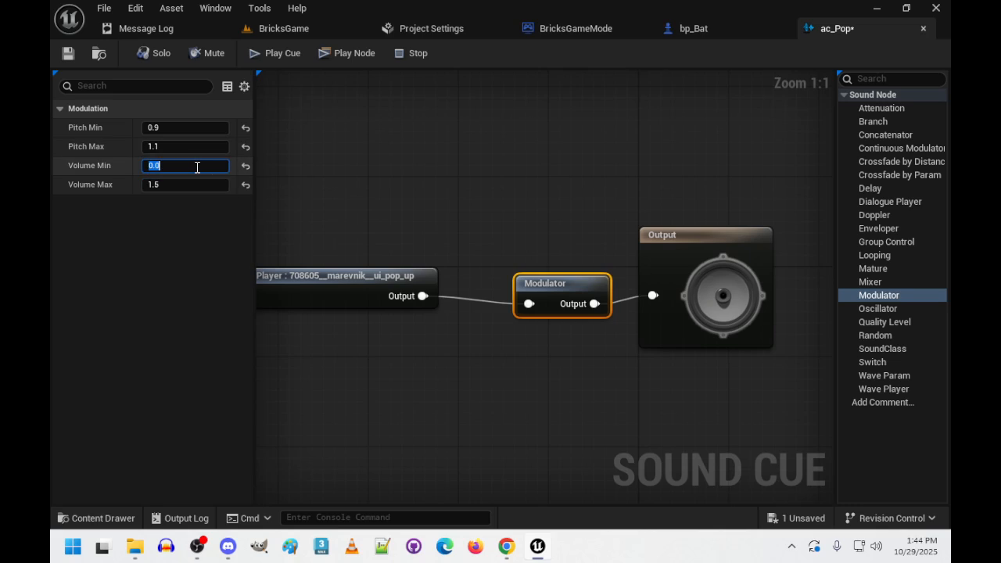
type("1.0")
key("Return")
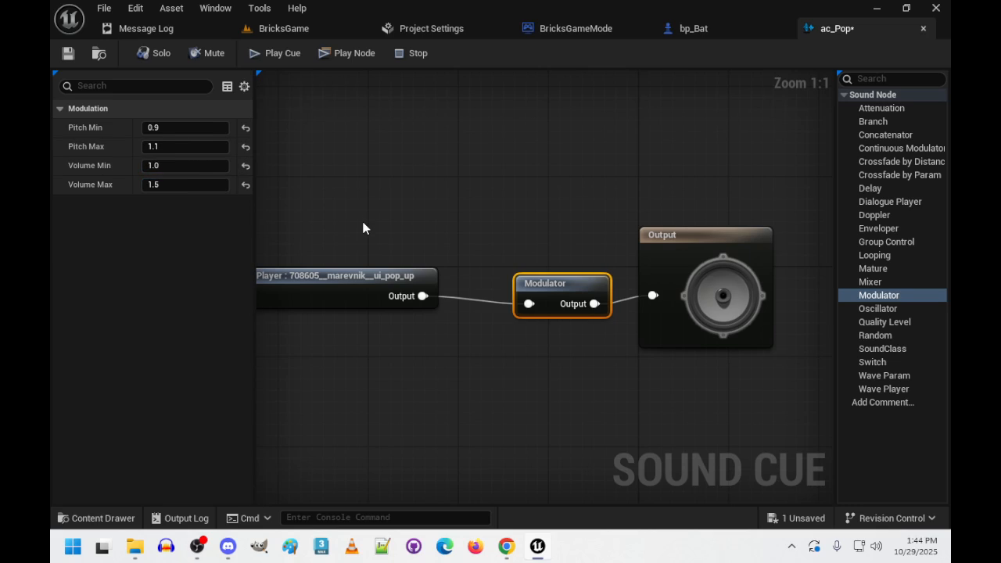
- Play the ac_Pop cue to check its sound, and save and close the cue
left_click(362, 226)
left_click(267, 53)
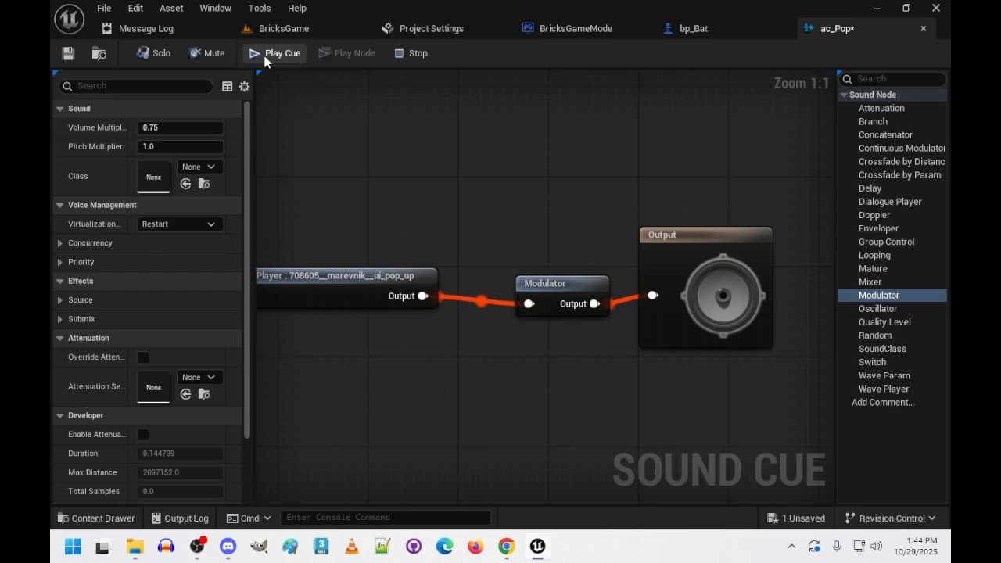
left_click(267, 53)
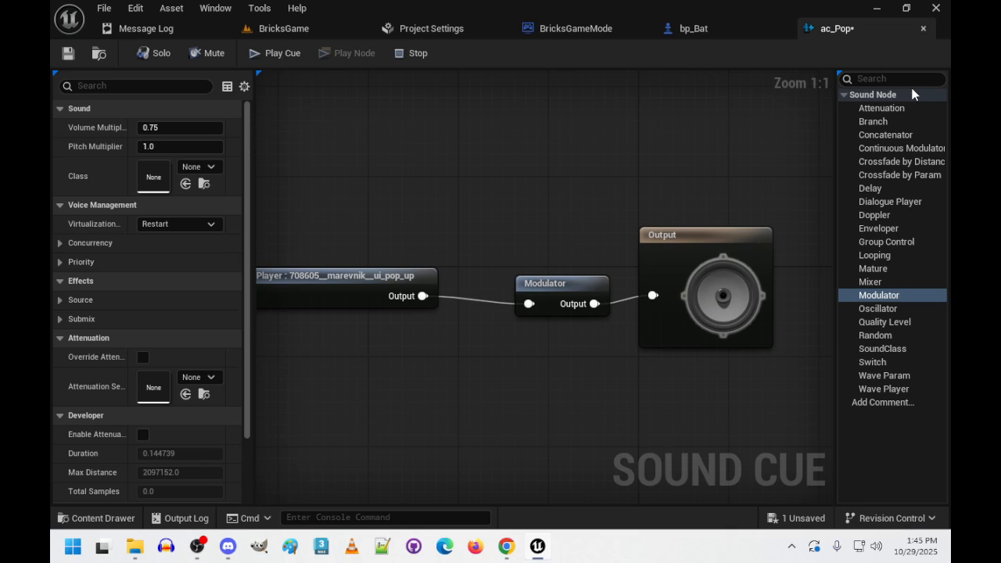
left_click(924, 28)
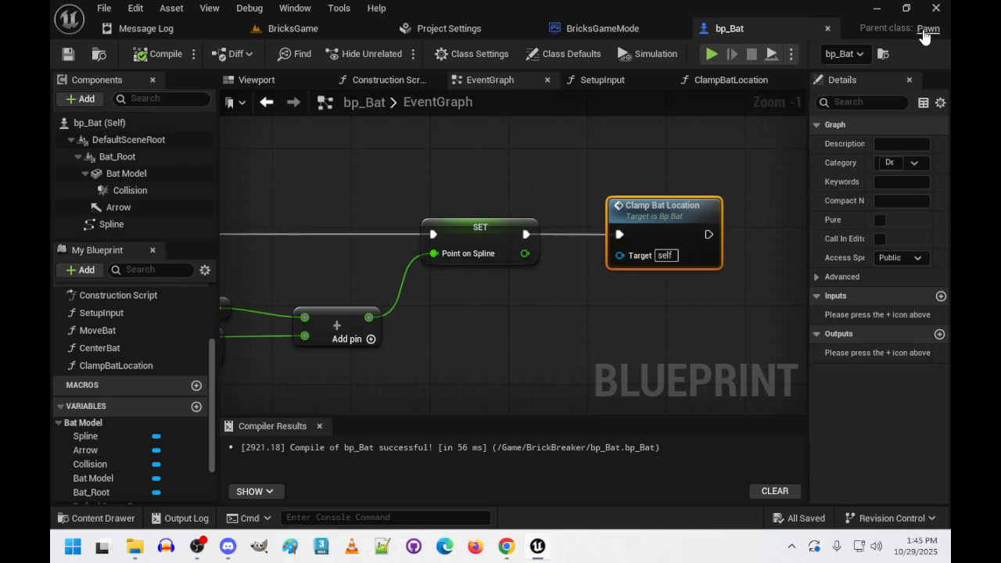
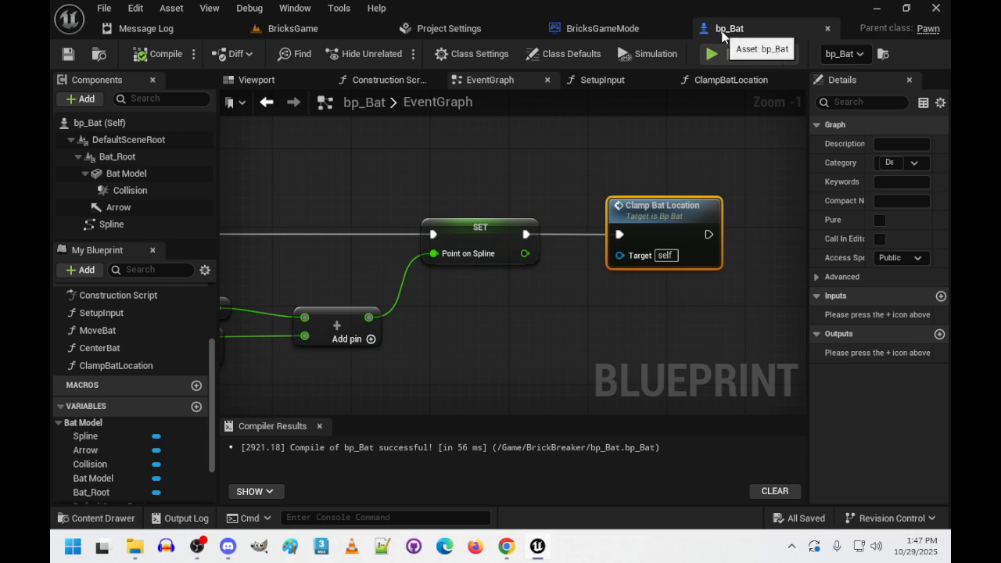
- Close the bp_Bat, BricksGameMode, Project Settings and Message Log tabs, leaving only the BricksGame level open
left_click(828, 28)
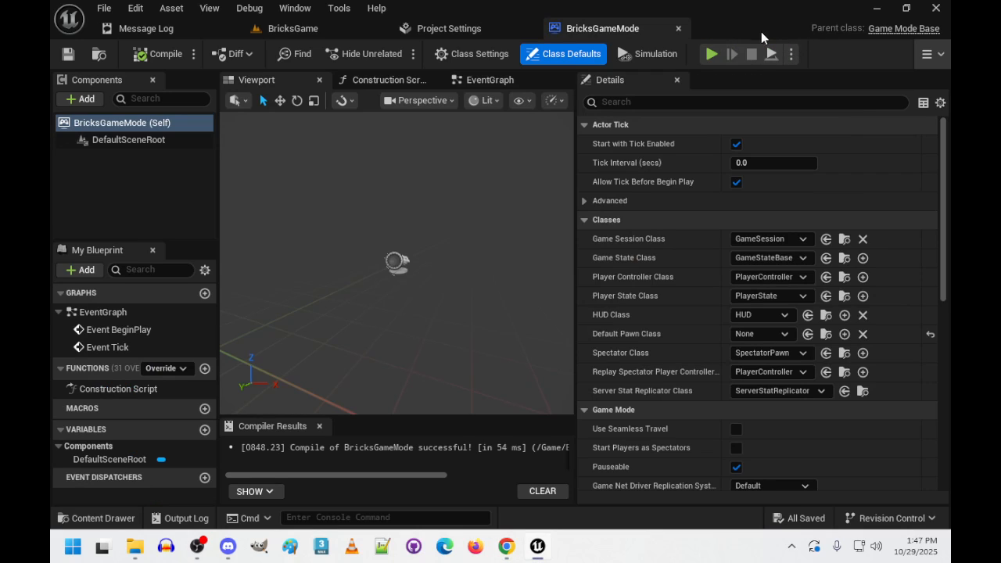
left_click(678, 28)
left_click(532, 28)
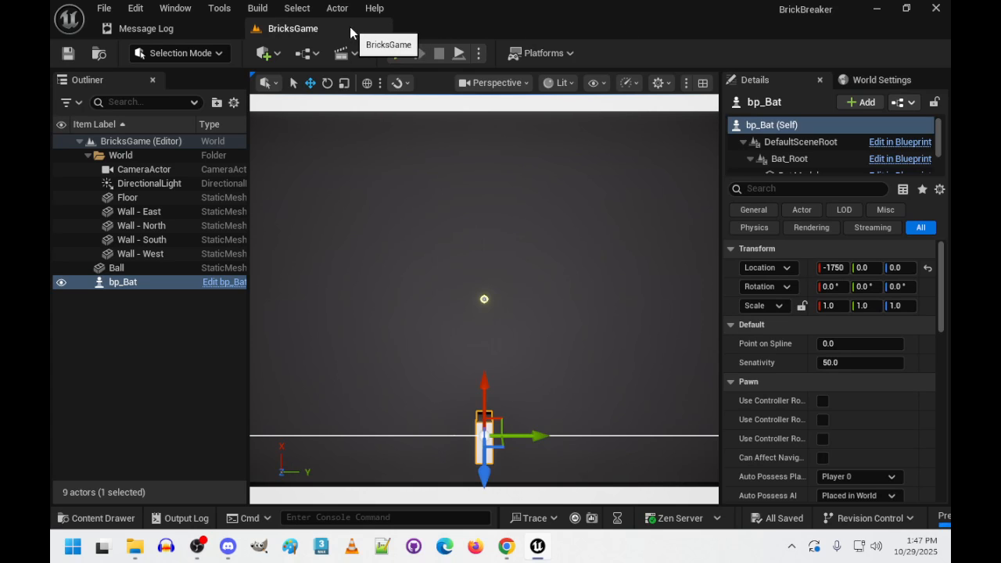
left_click(187, 28)
left_click(230, 29)
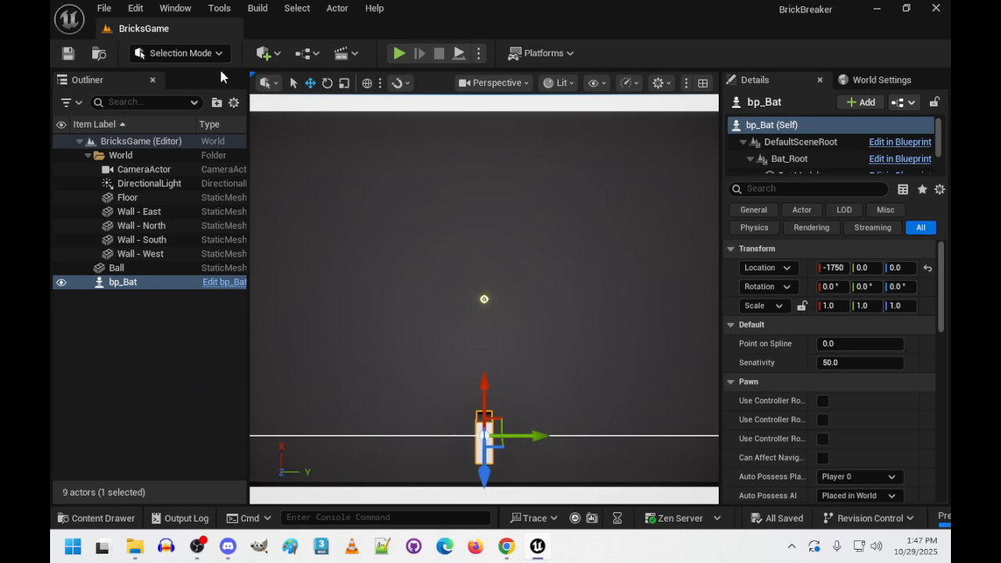
- Save everything in the BrickBreaker project and exit the editor
left_click(104, 7)
left_click(130, 206)
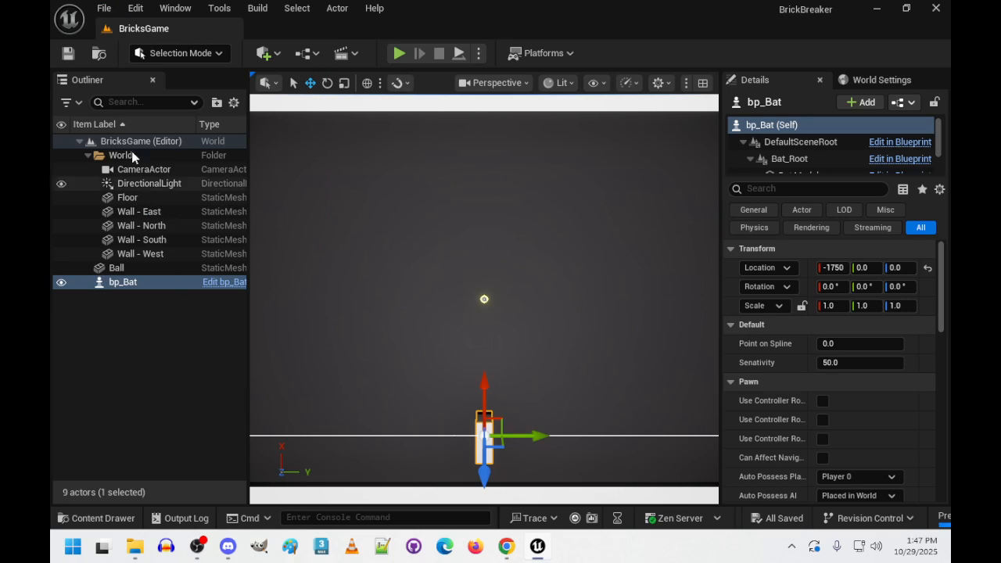
left_click(105, 8)
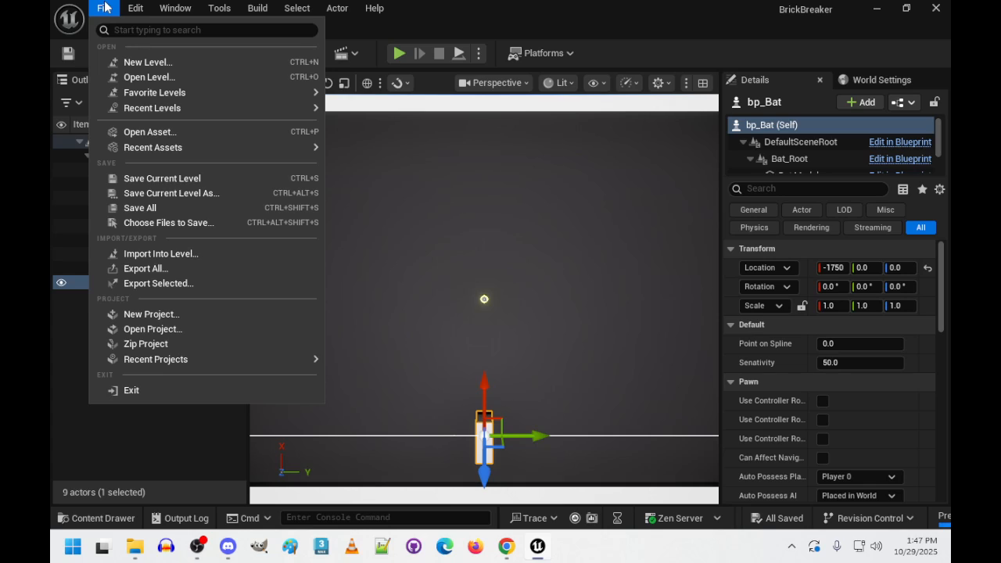
left_click(145, 391)
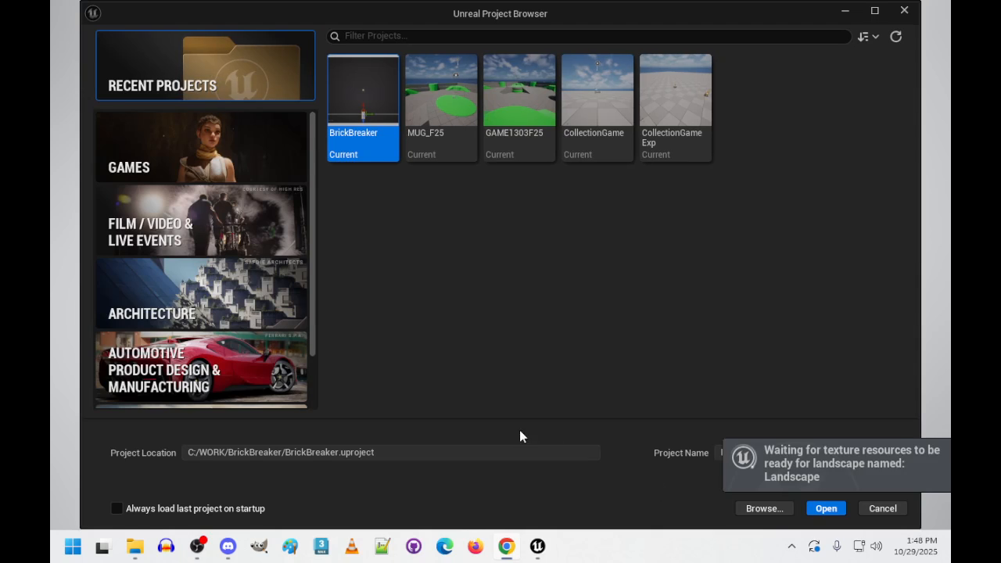
- Examine the variants offered for the First Person, Third Person and Top Down game templates
left_click(213, 156)
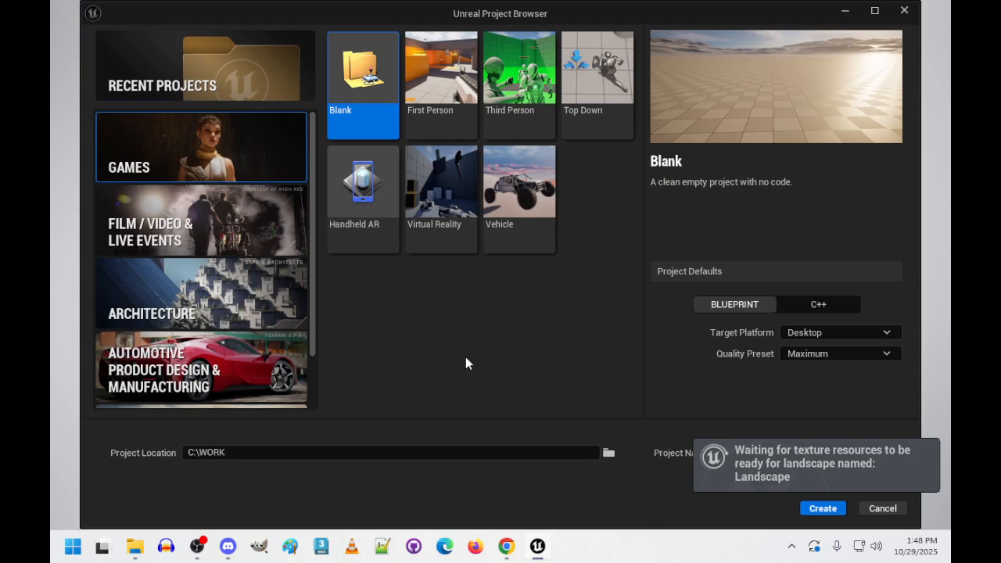
left_click(441, 86)
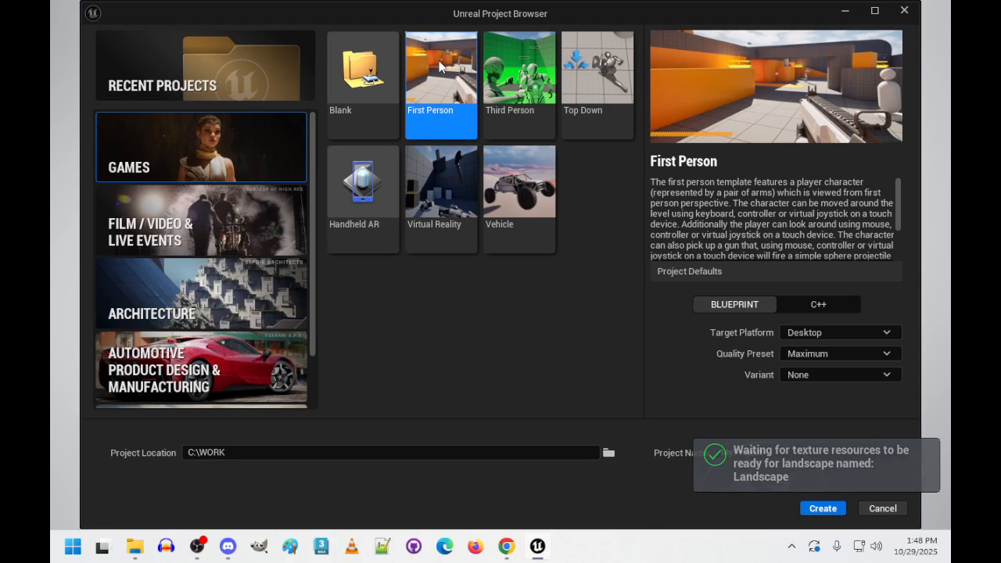
left_click(843, 377)
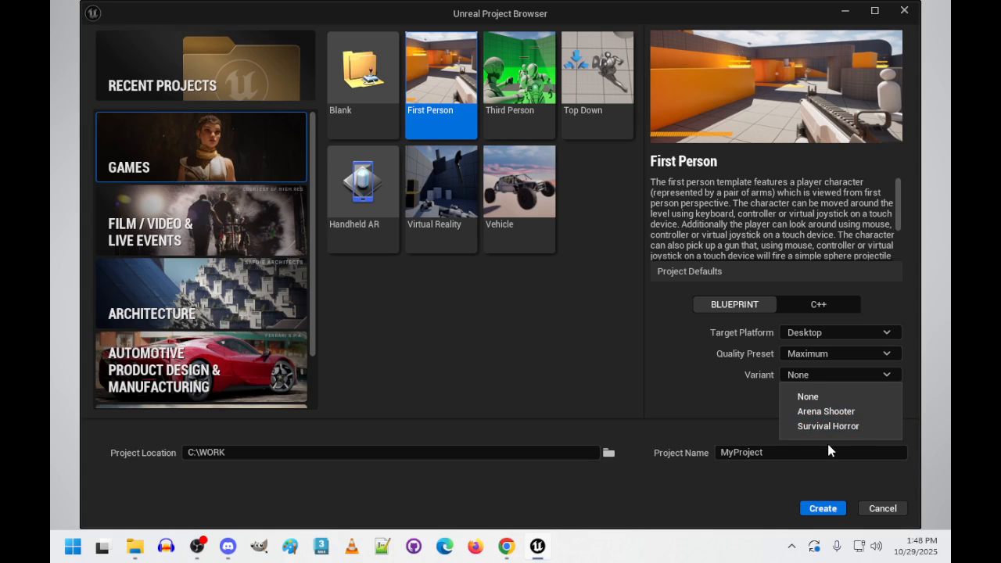
left_click(528, 77)
left_click(528, 77)
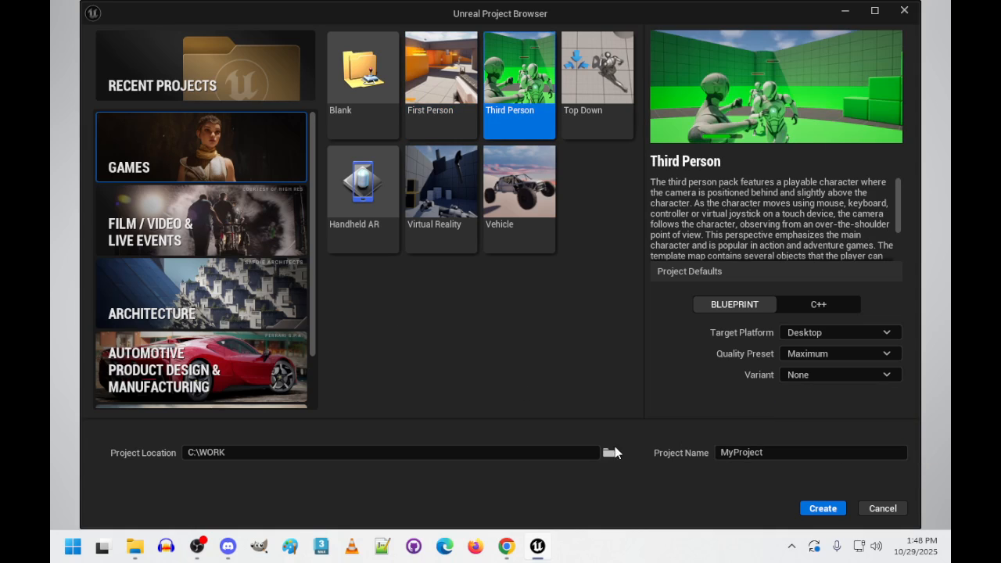
left_click(843, 374)
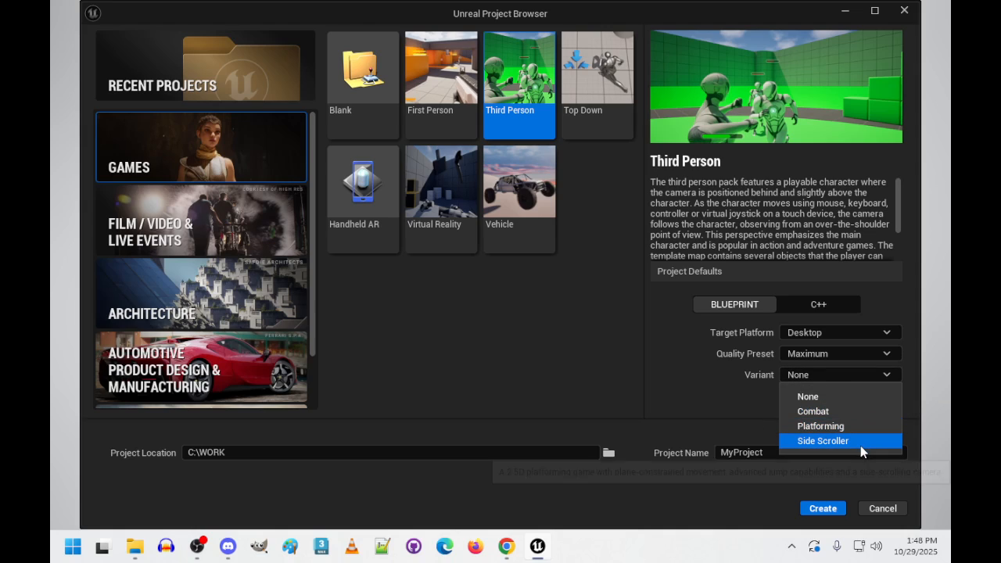
left_click(597, 76)
left_click(887, 376)
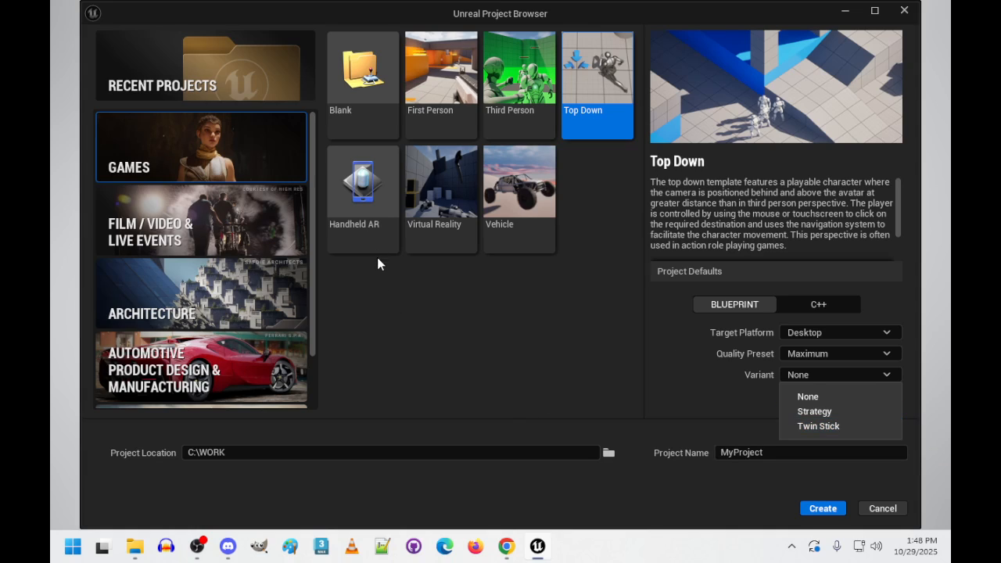
- Examine the Vehicle template's variants and the Handheld AR and Virtual Reality template descriptions
left_click(504, 216)
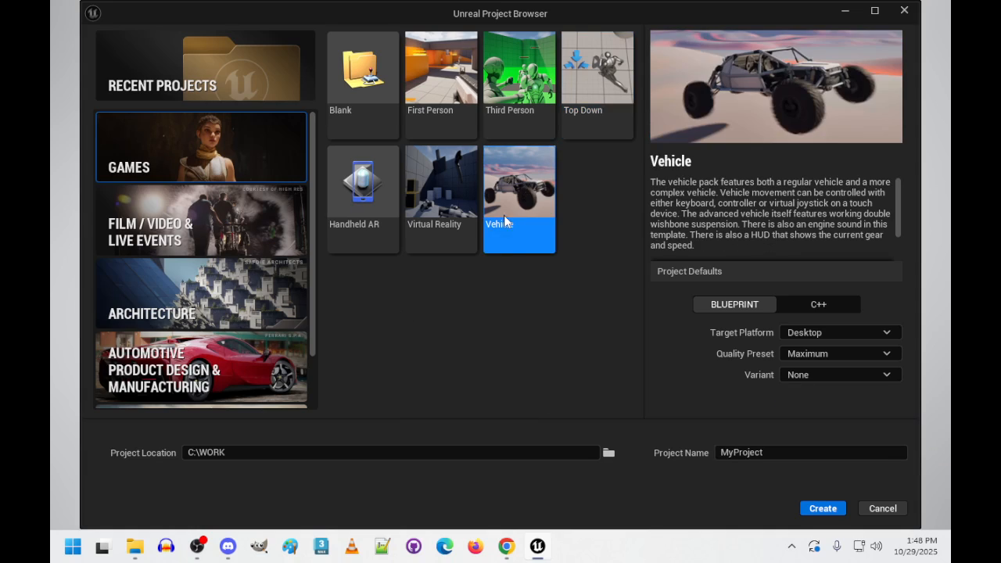
left_click(825, 373)
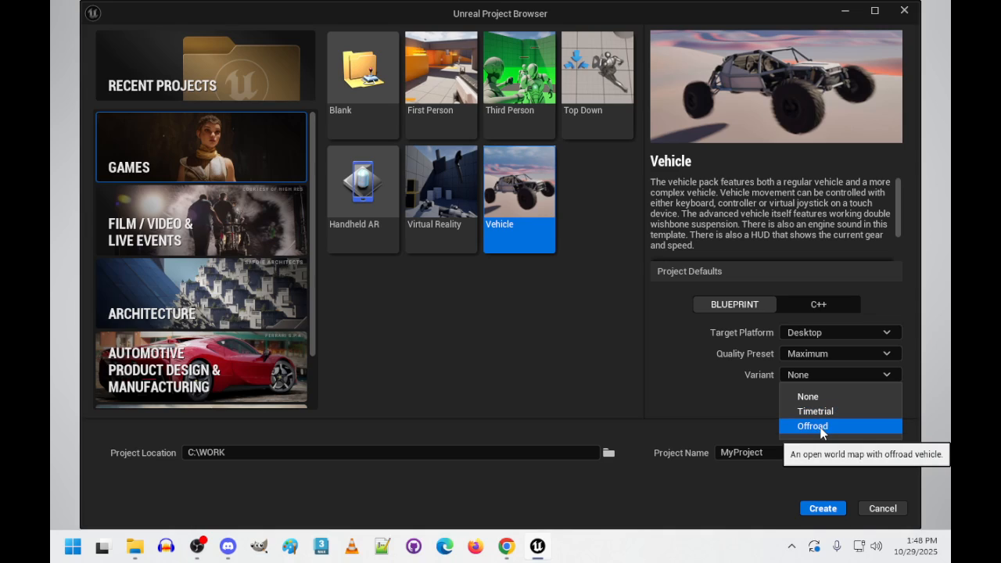
left_click(458, 405)
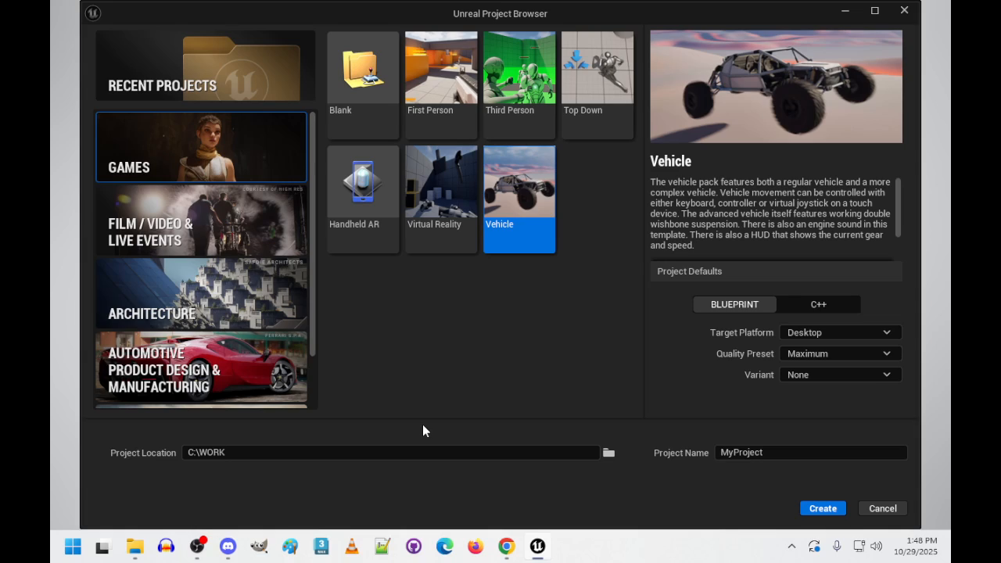
left_click(371, 187)
left_click(424, 194)
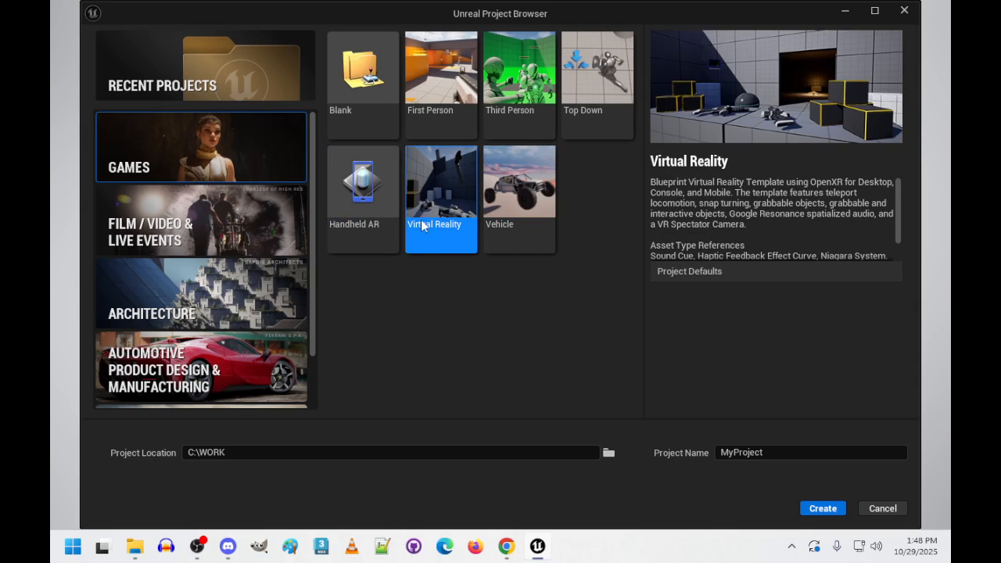
left_click(520, 219)
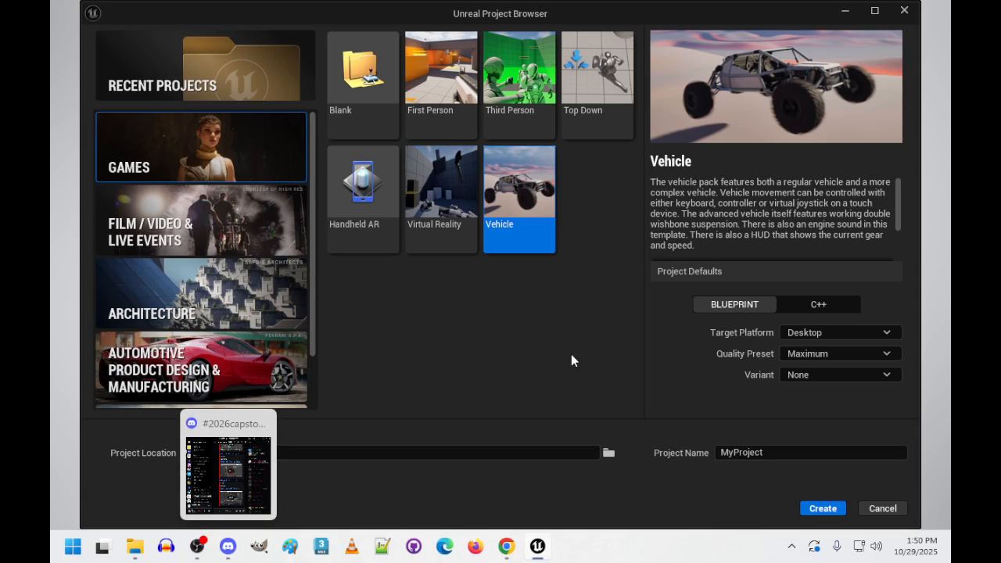
- Reopen the recent BrickBreaker project and open the BricksGameMode blueprint from its BrickBreaker content folder
left_click(210, 62)
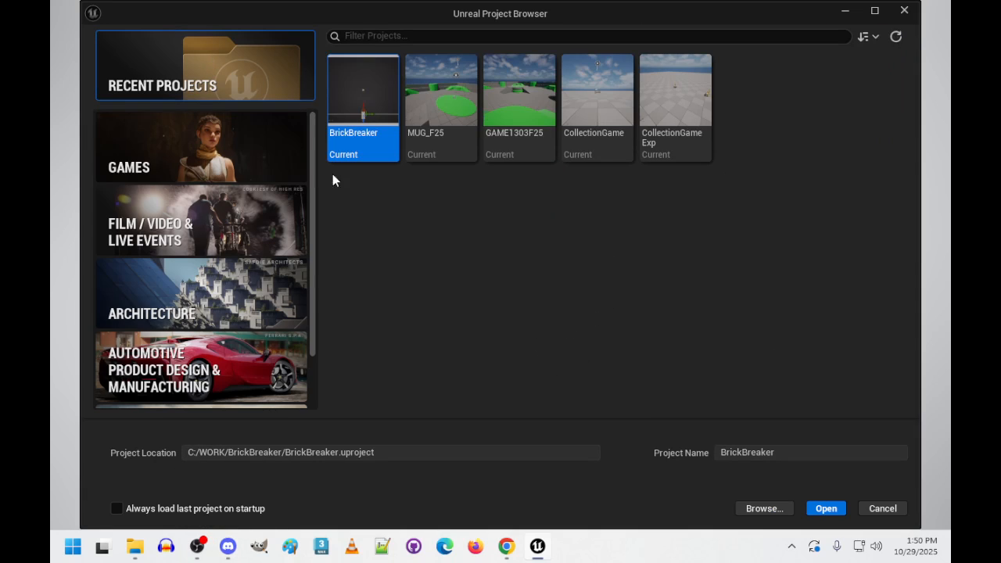
double_click(362, 94)
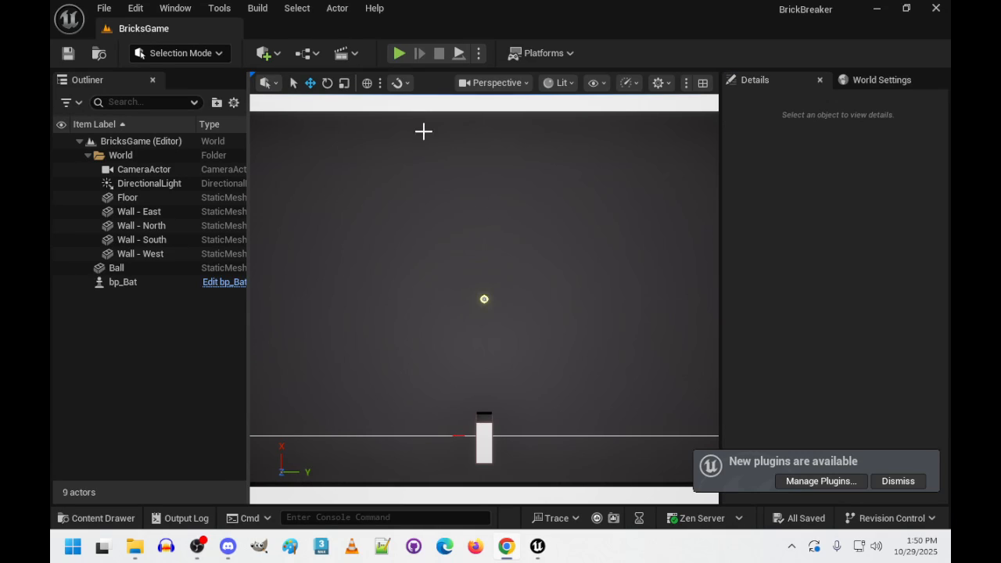
left_click(94, 516)
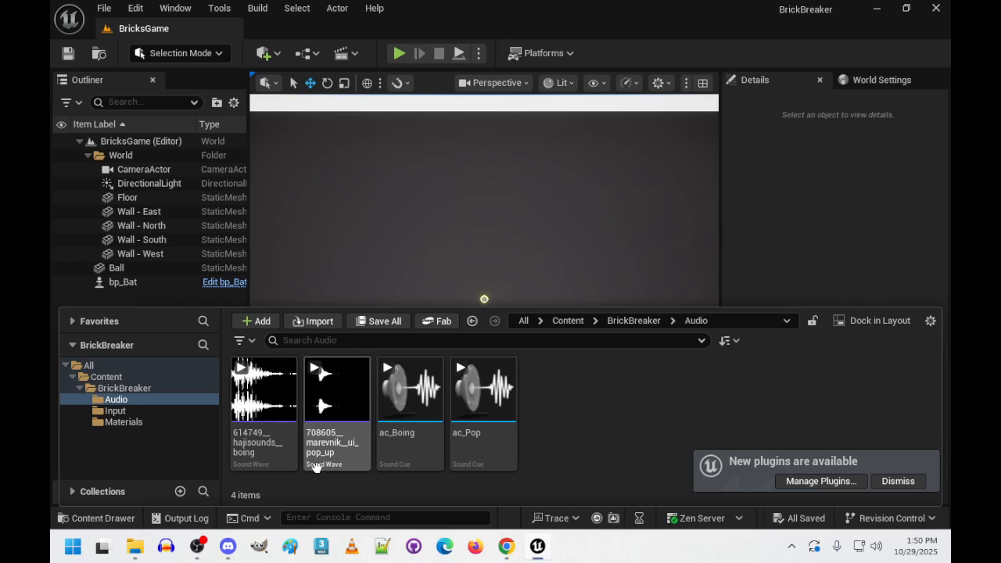
left_click(106, 377)
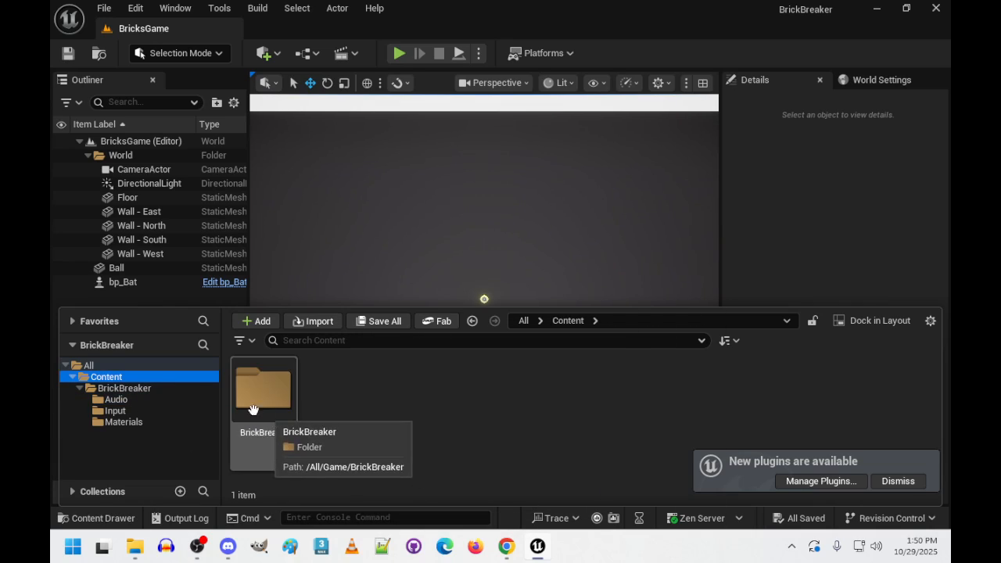
left_click(127, 387)
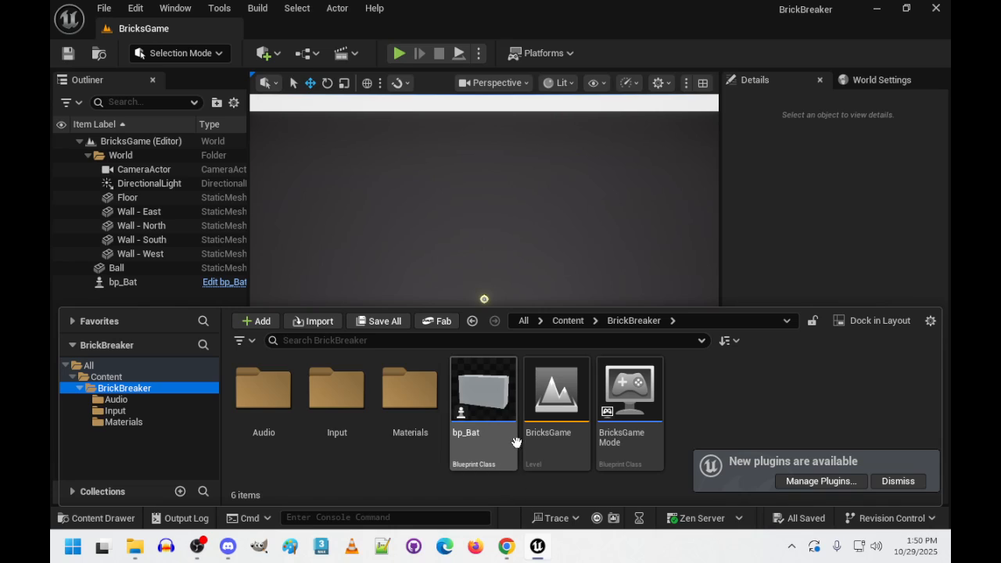
double_click(624, 400)
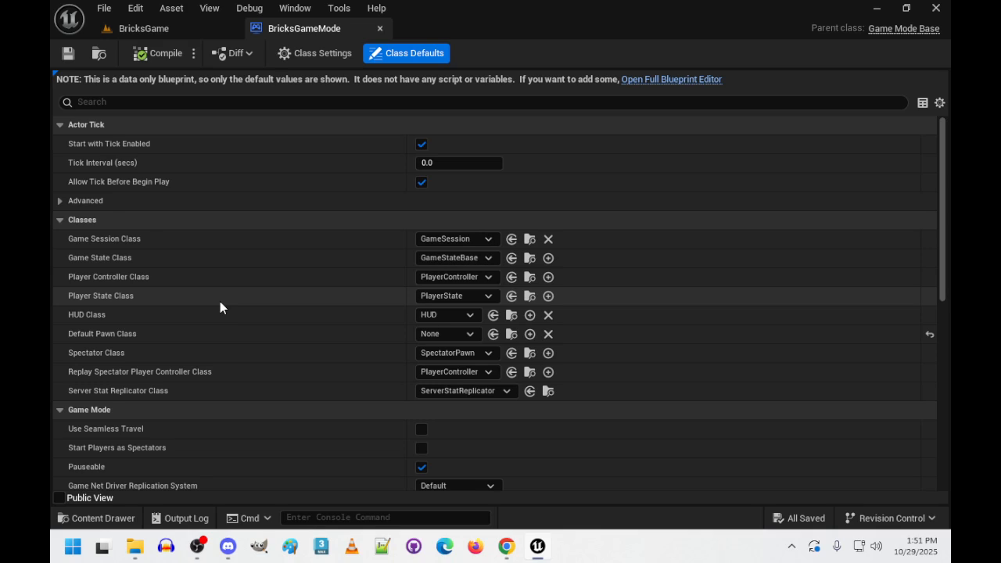
- Open the Maps & Modes page of the project settings and inspect the Game Instance Class options
left_click(110, 8)
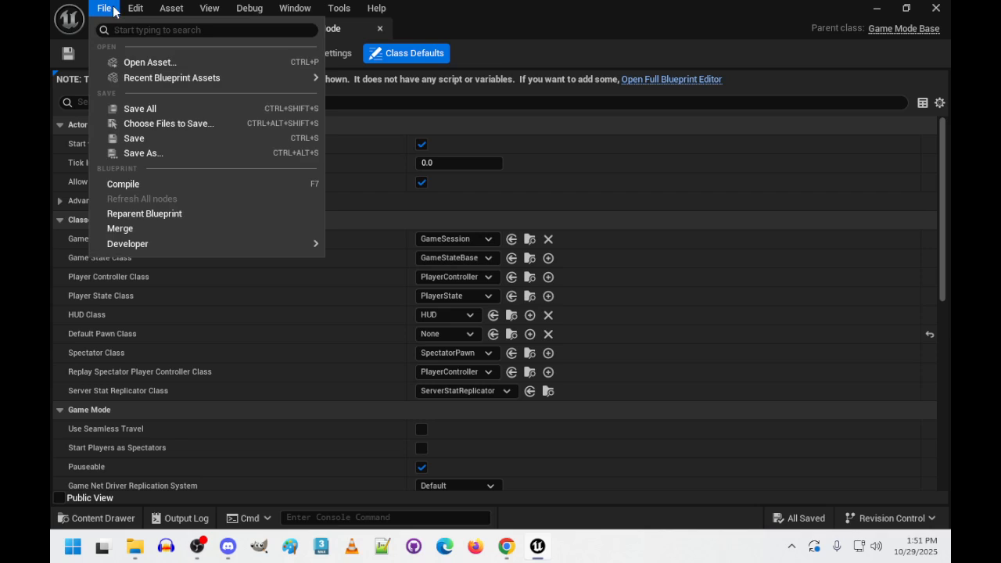
mouse_move(133, 7)
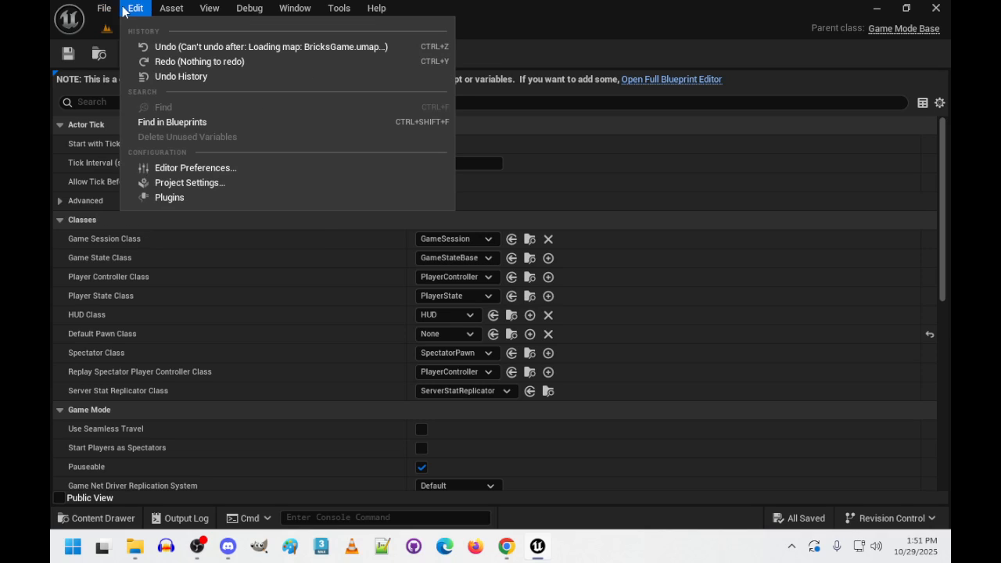
left_click(166, 185)
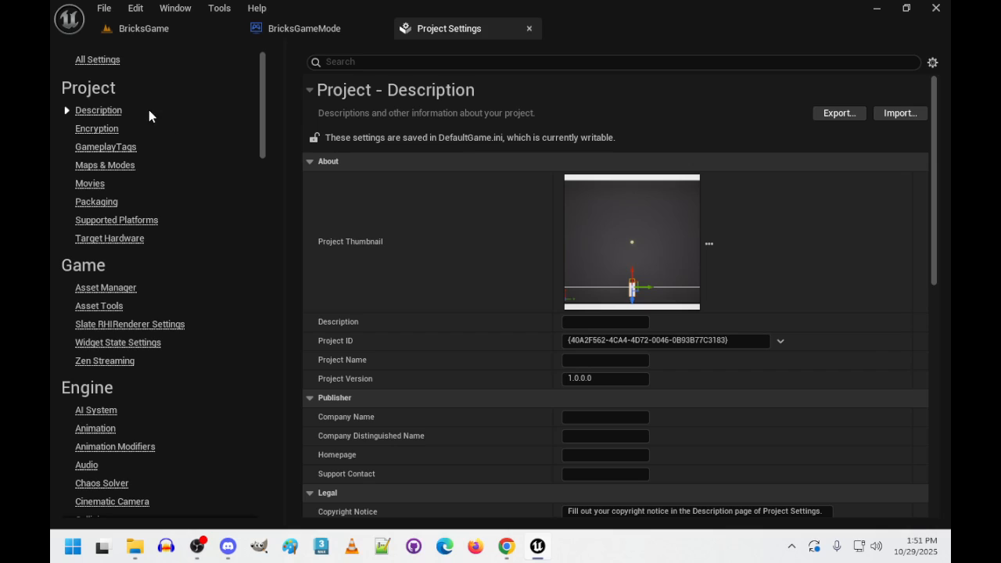
left_click(106, 166)
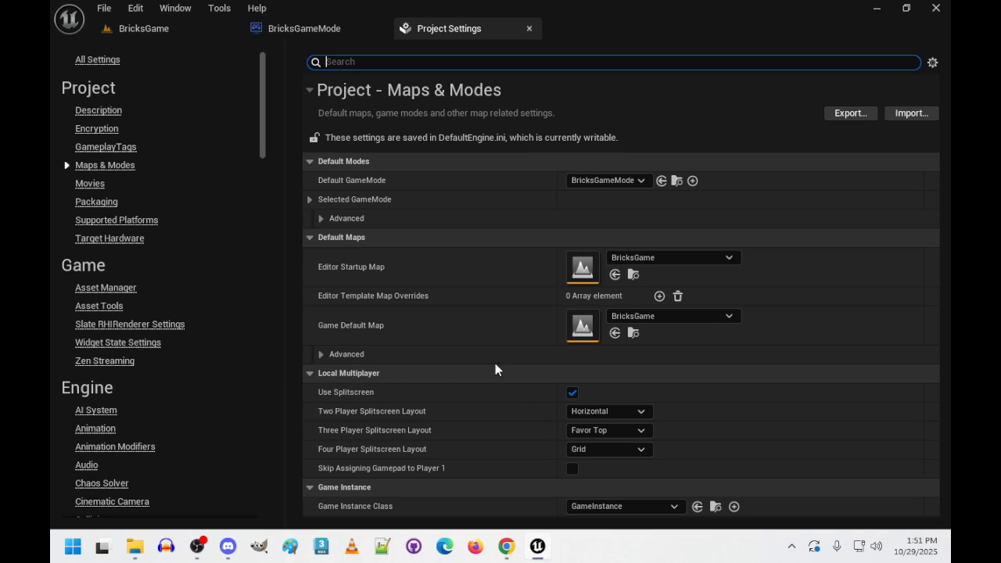
scroll(263, 402, "down", 2)
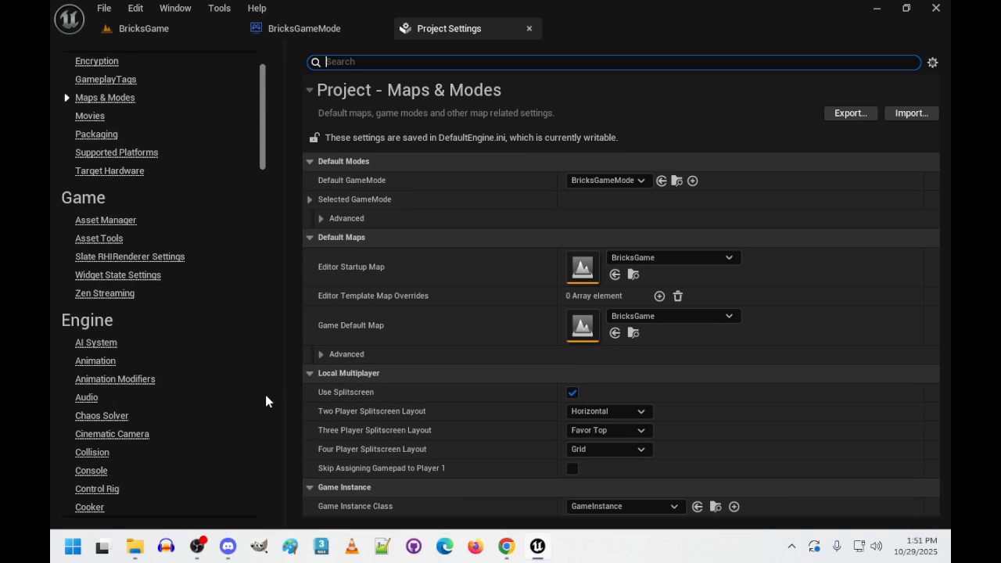
left_click(649, 508)
left_click(649, 510)
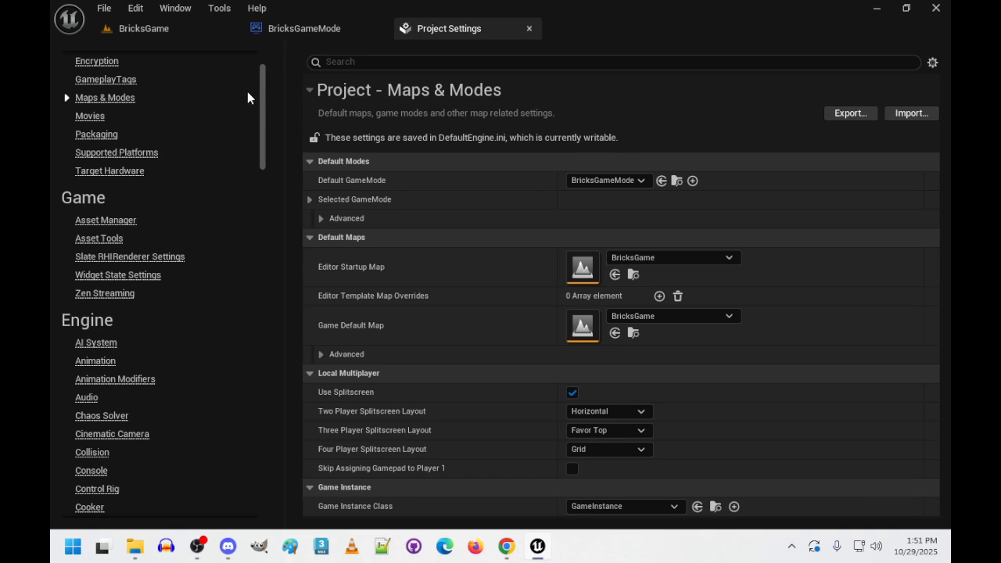
- Return to the BricksGame level and start creating a new Blueprint Class in the BrickBreaker content folder
left_click(256, 30)
left_click(172, 29)
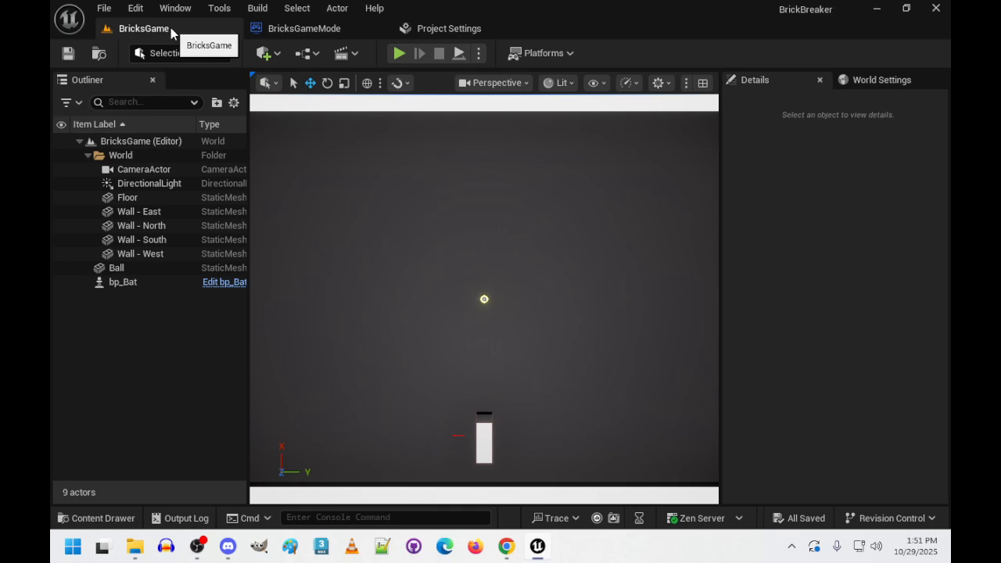
left_click(102, 519)
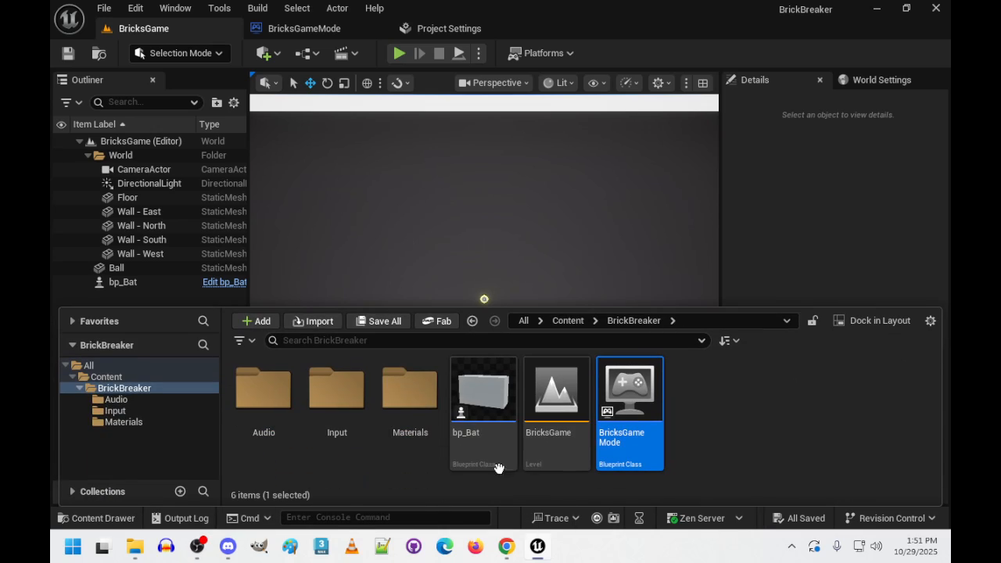
right_click(708, 408)
mouse_move(708, 408)
mouse_move(600, 407)
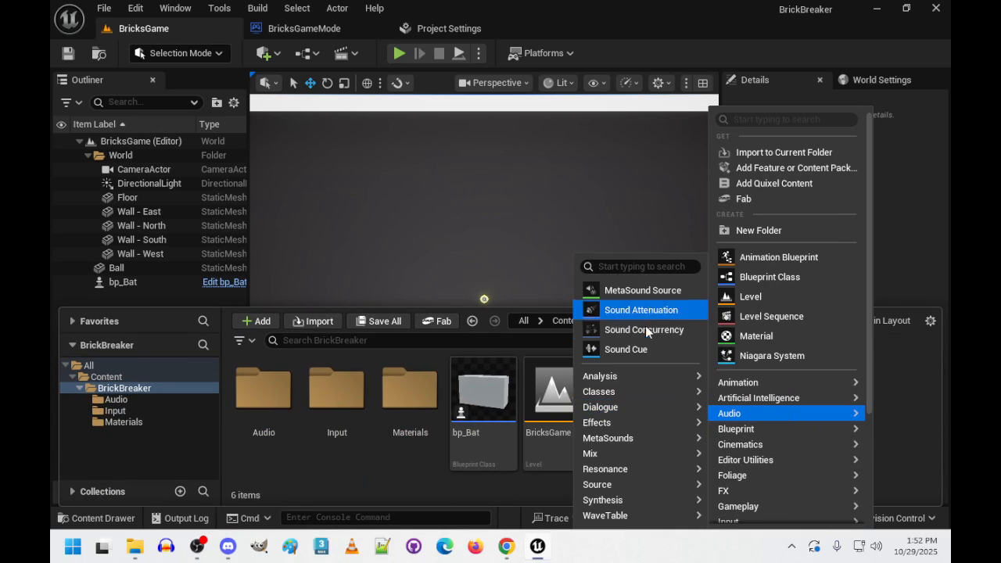
left_click(776, 276)
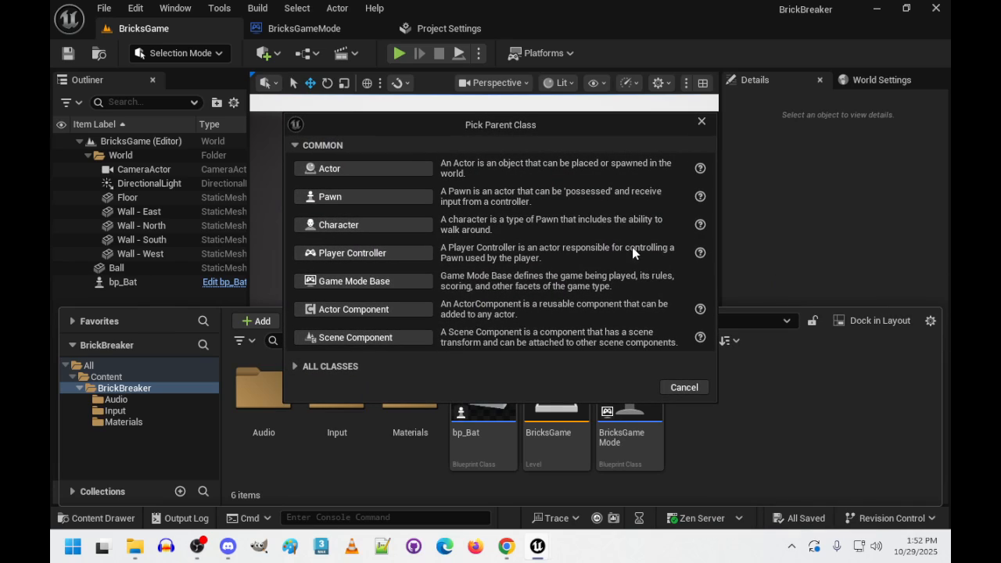
- Search all parent classes for "applica", shorten the search to "app", and examine the matching class groups
left_click(327, 367)
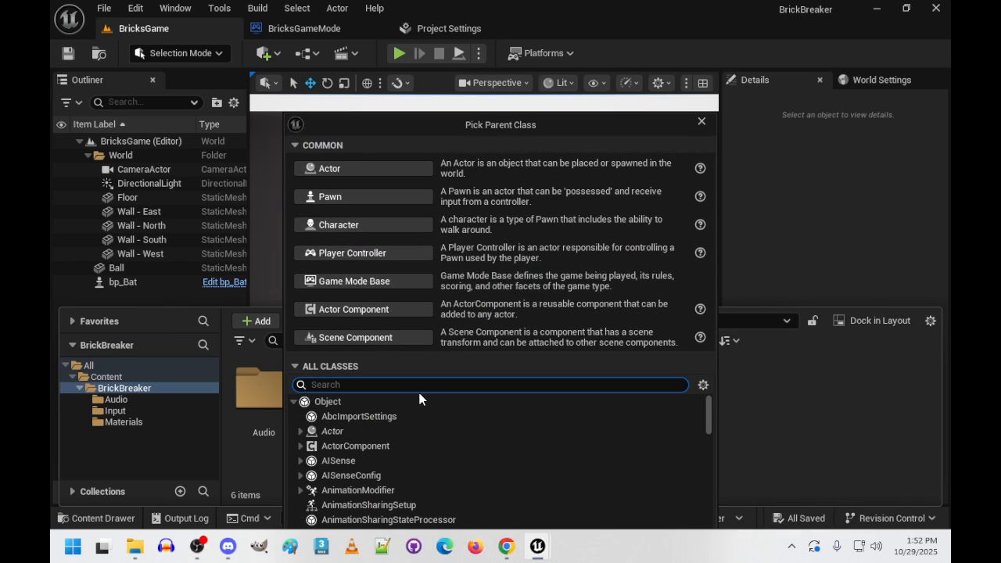
type("applicat")
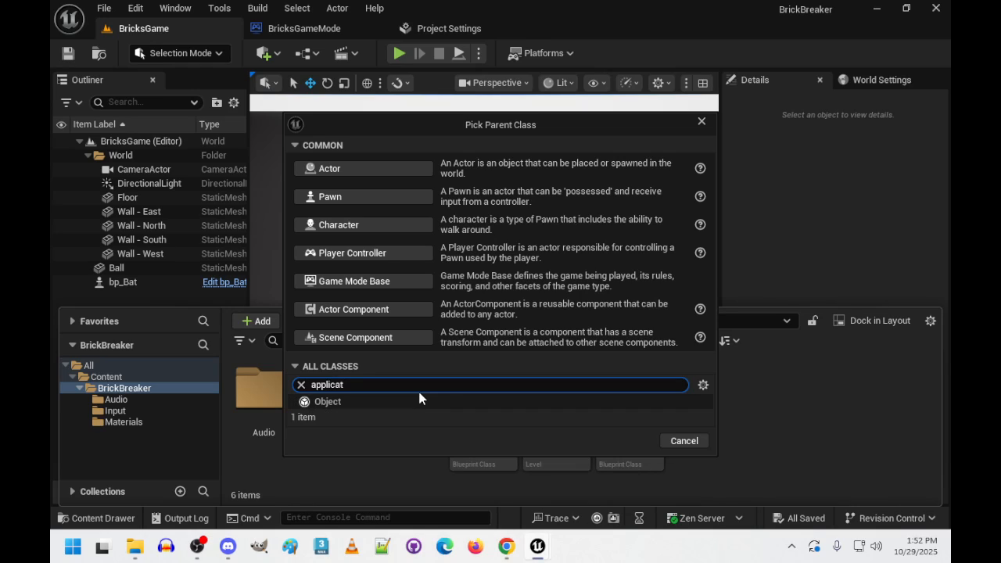
key("BackSpace")
key("BackSpace")
key("BackSpace")
key("BackSpace")
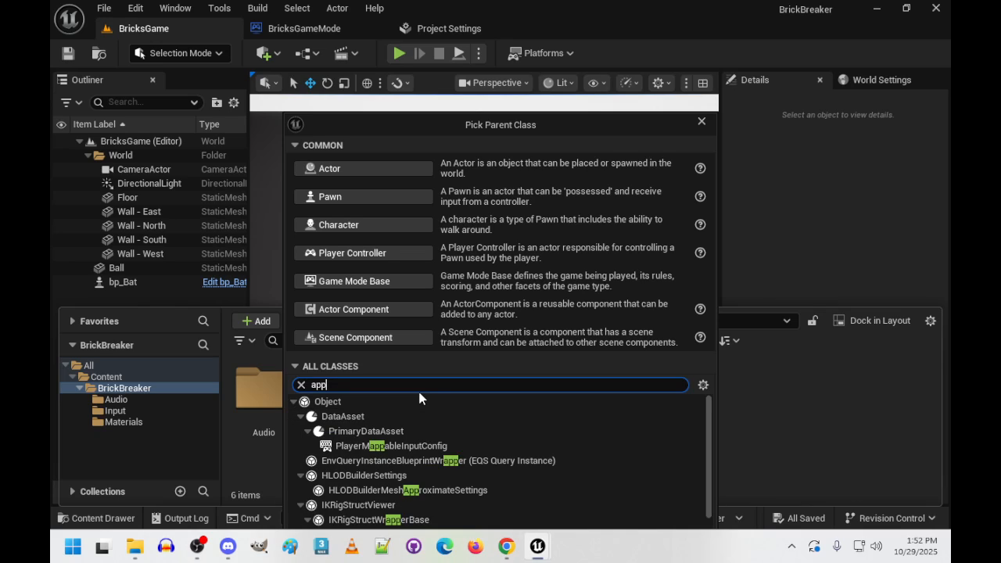
scroll(437, 446, "down", 3)
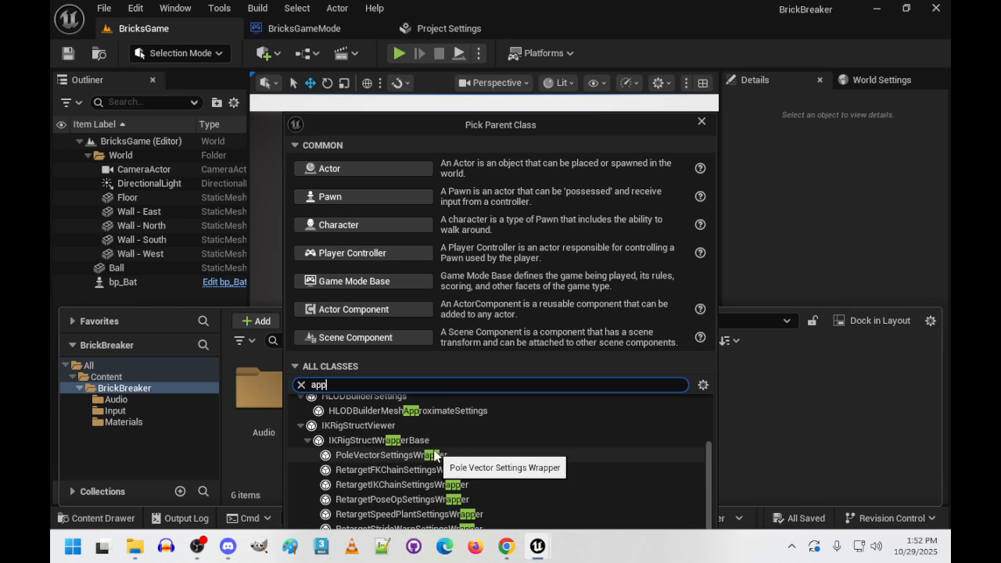
scroll(436, 452, "up", 3)
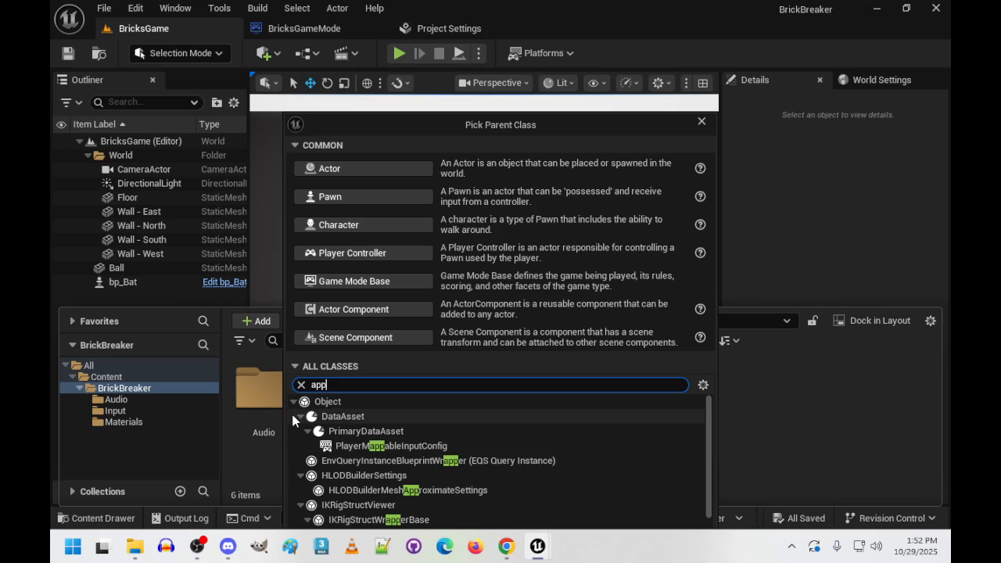
left_click(297, 421)
left_click(301, 417)
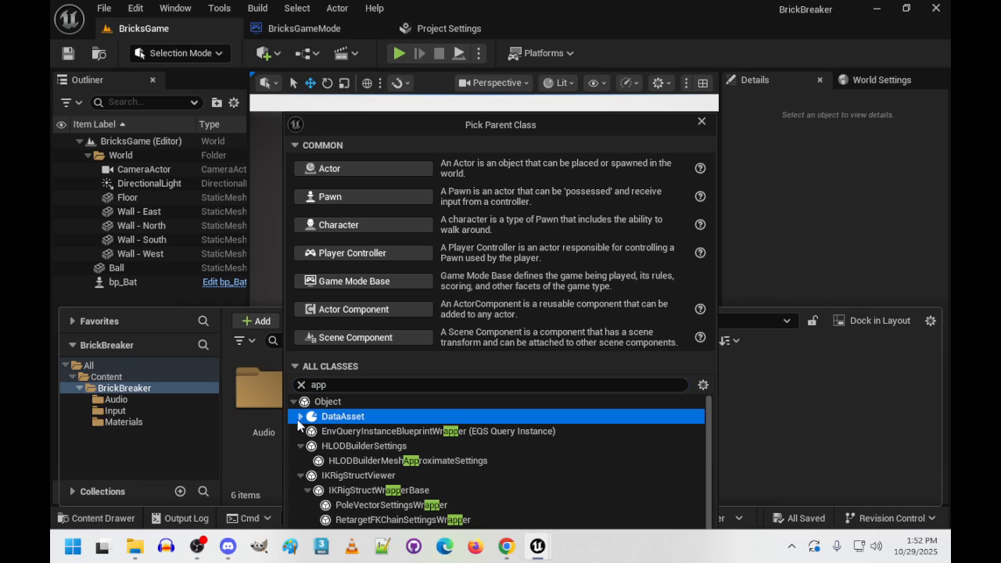
left_click(299, 446)
left_click(302, 460)
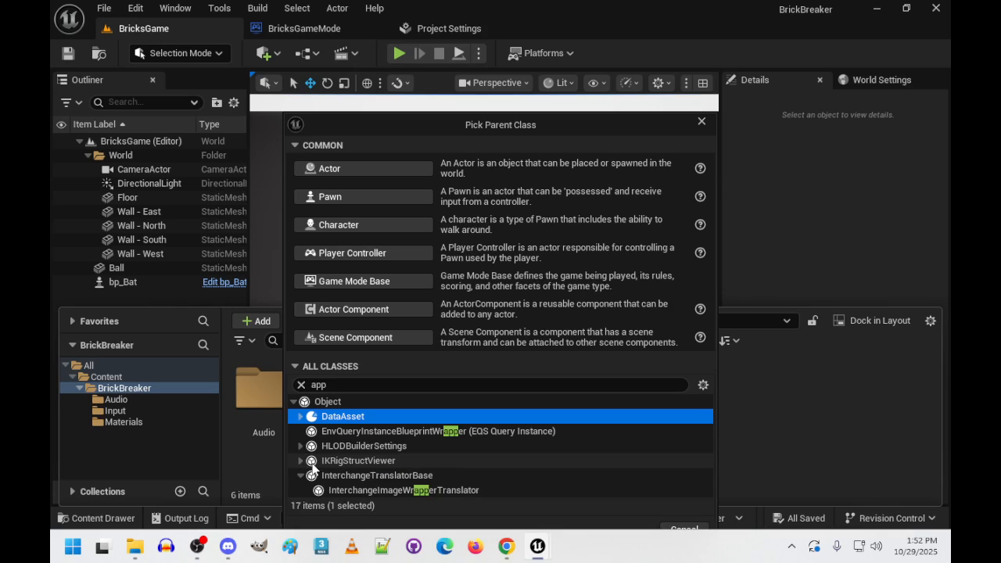
left_click(364, 387)
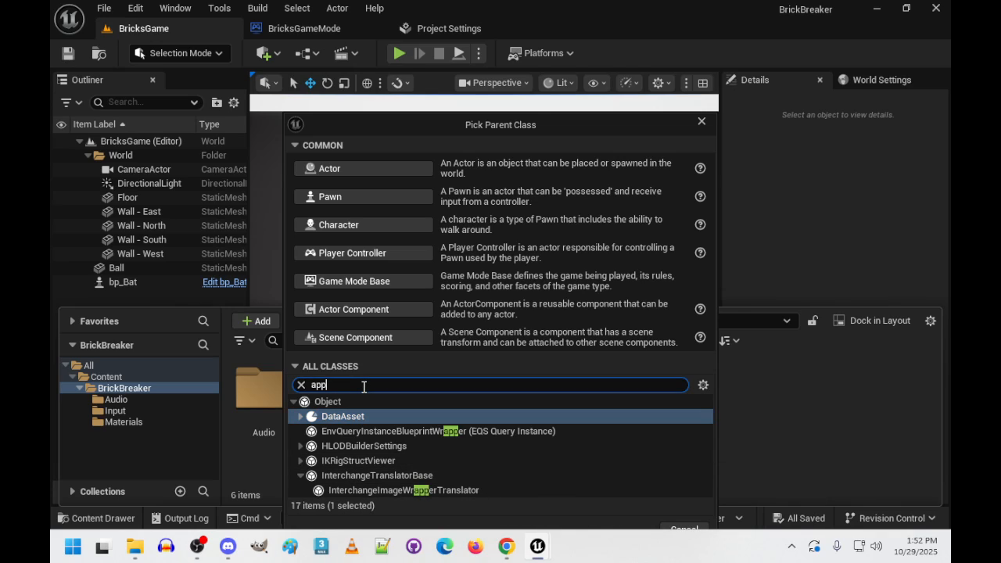
left_click(301, 476)
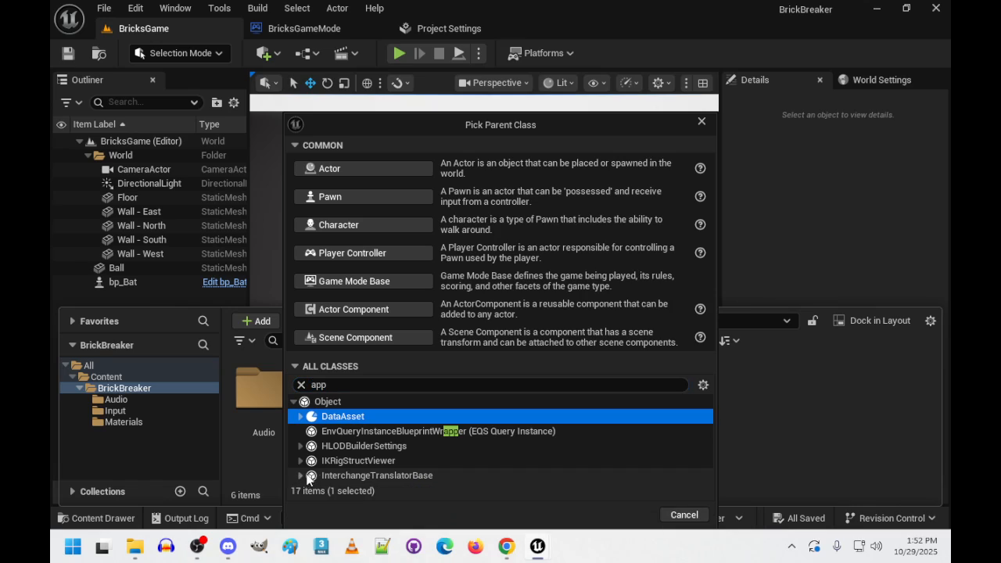
- Re-enter the "app" class search and look through the class list around Actor, AnimInstance and AudioAnalyzer
double_click(376, 386)
key("BackSpace")
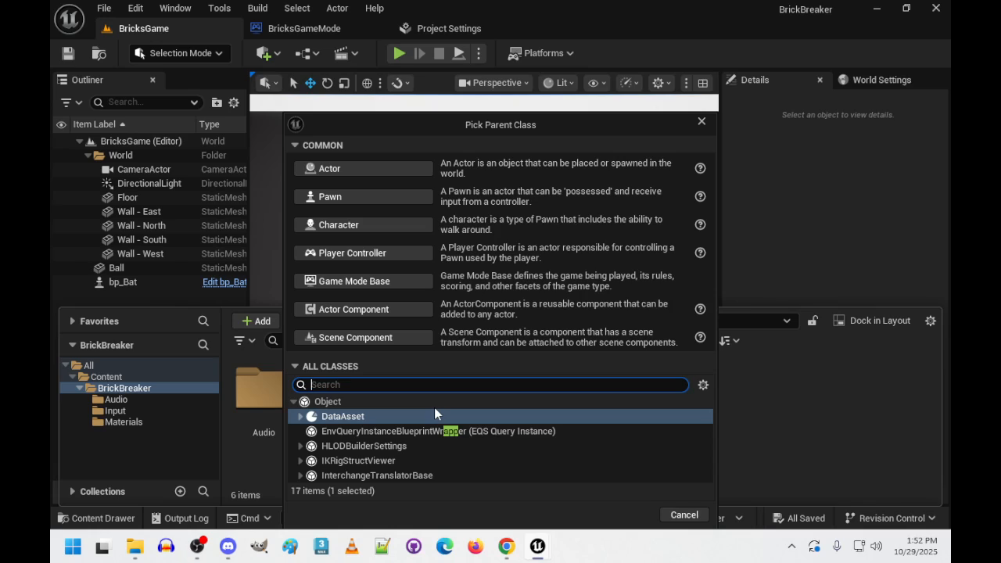
type("app")
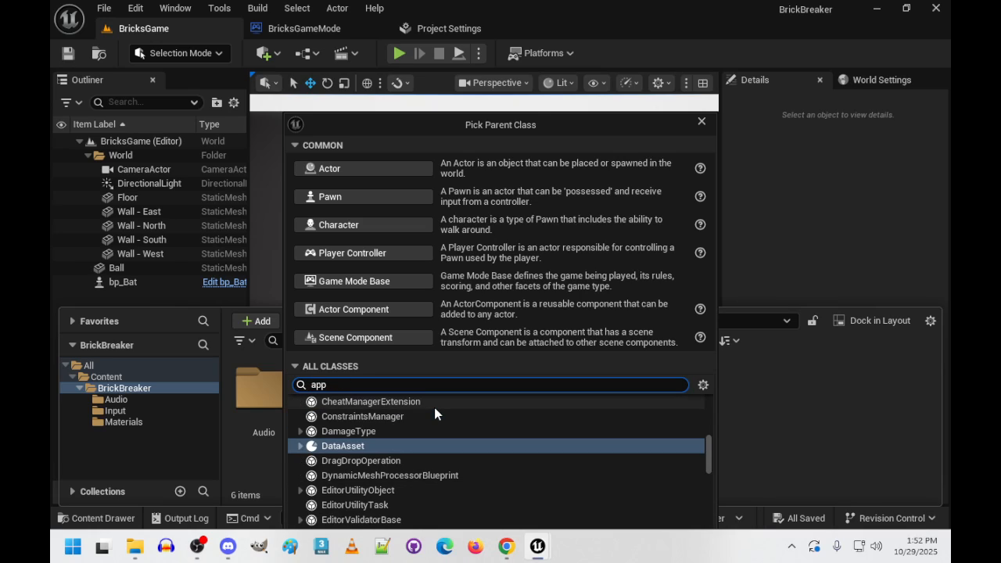
scroll(428, 440, "up", 10)
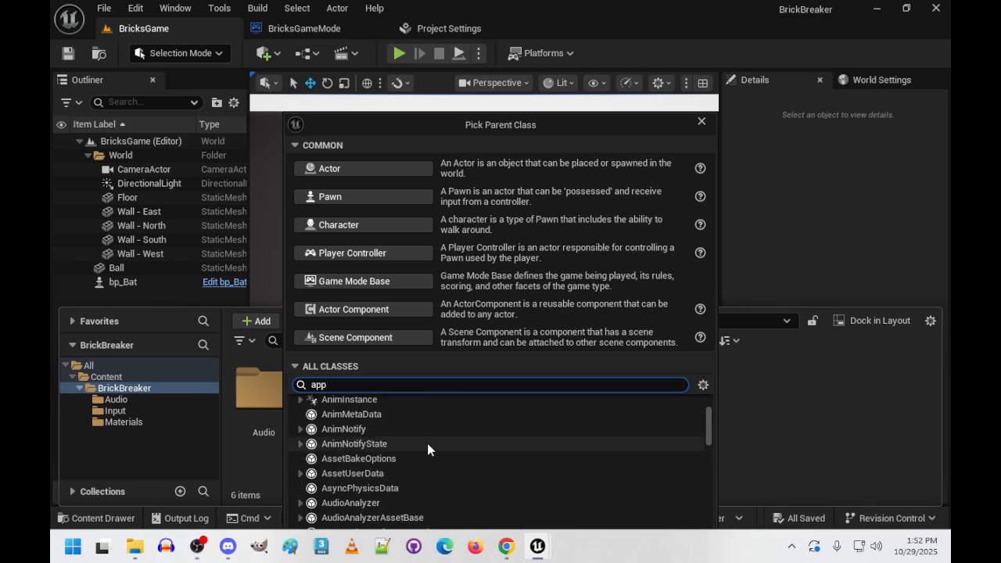
scroll(428, 448, "down", 6)
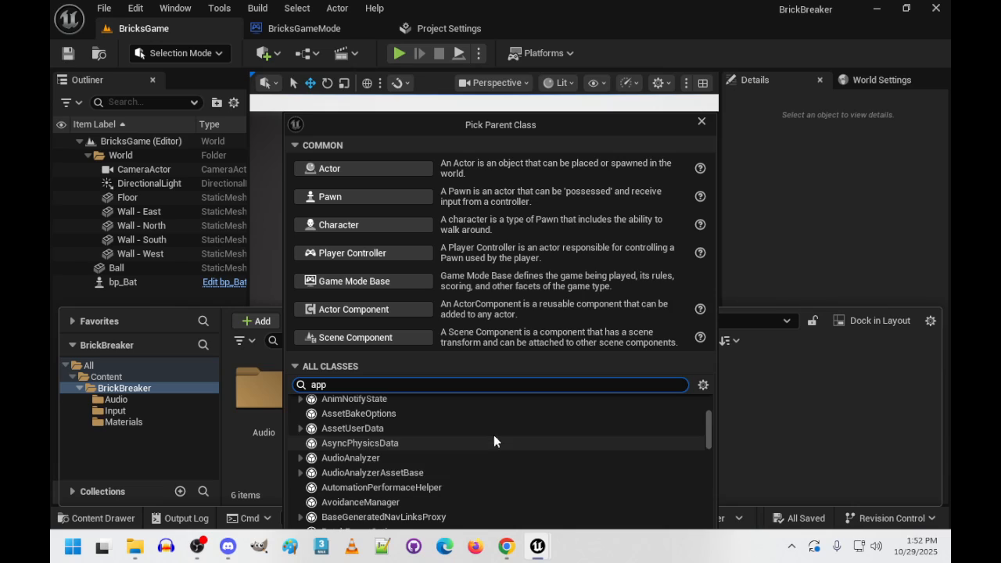
scroll(544, 429, "up", 1)
scroll(543, 426, "up", 5)
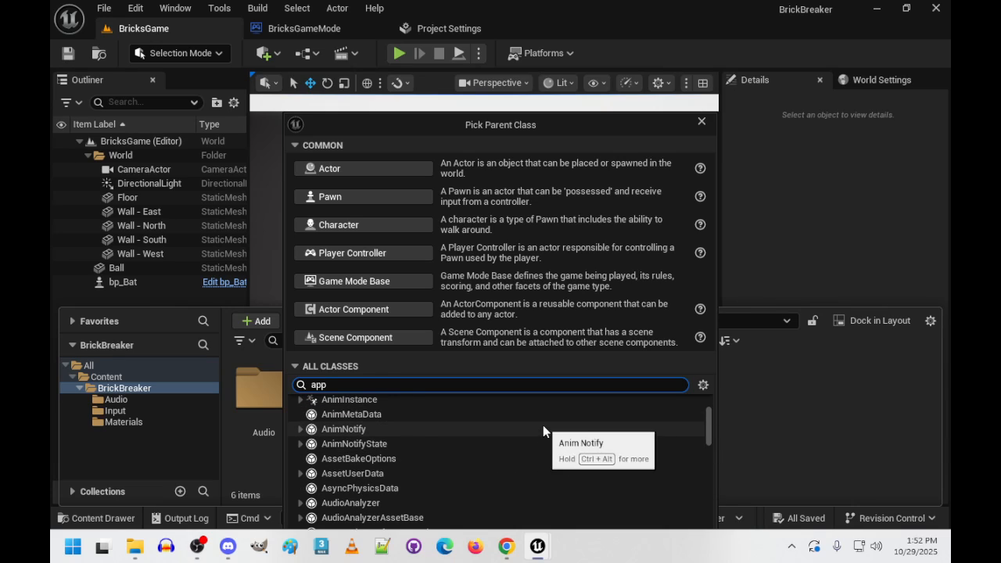
scroll(544, 432, "up", 1)
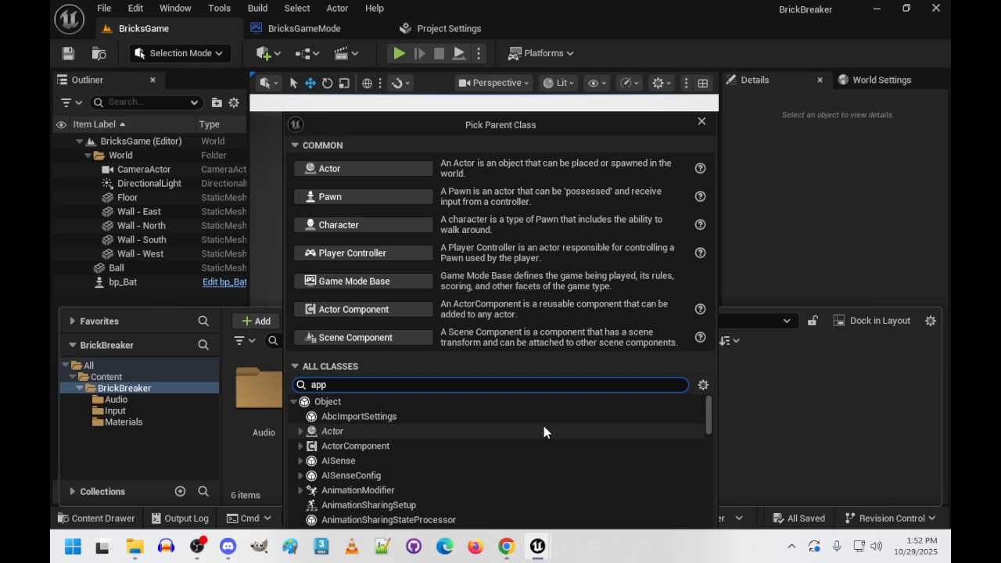
scroll(384, 415, "down", 2)
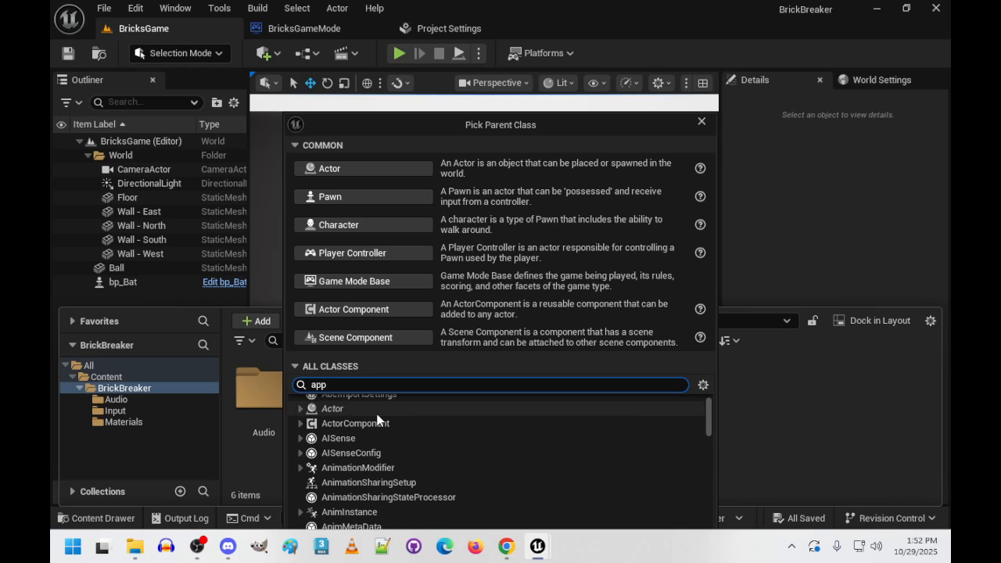
scroll(378, 431, "up", 1)
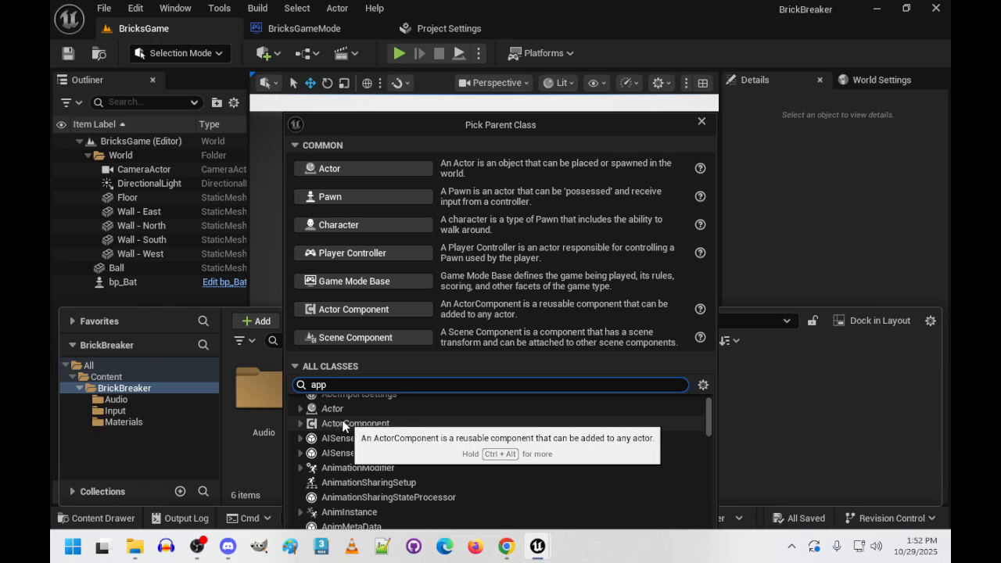
- Expand the Actor class, look through its subclasses, and close the parent class picker without choosing one
left_click(301, 410)
scroll(402, 443, "down", 4)
scroll(394, 475, "down", 10)
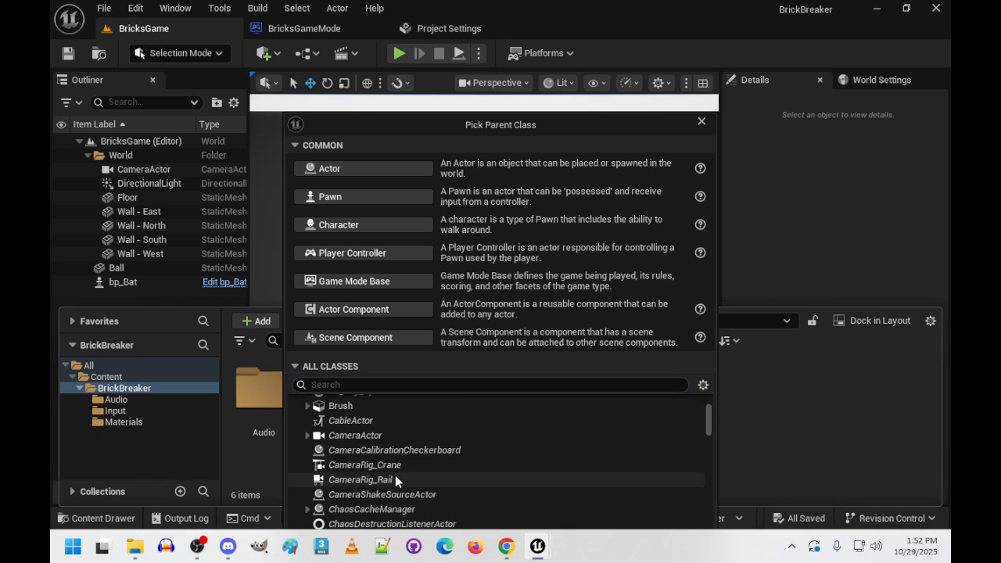
scroll(397, 479, "down", 10)
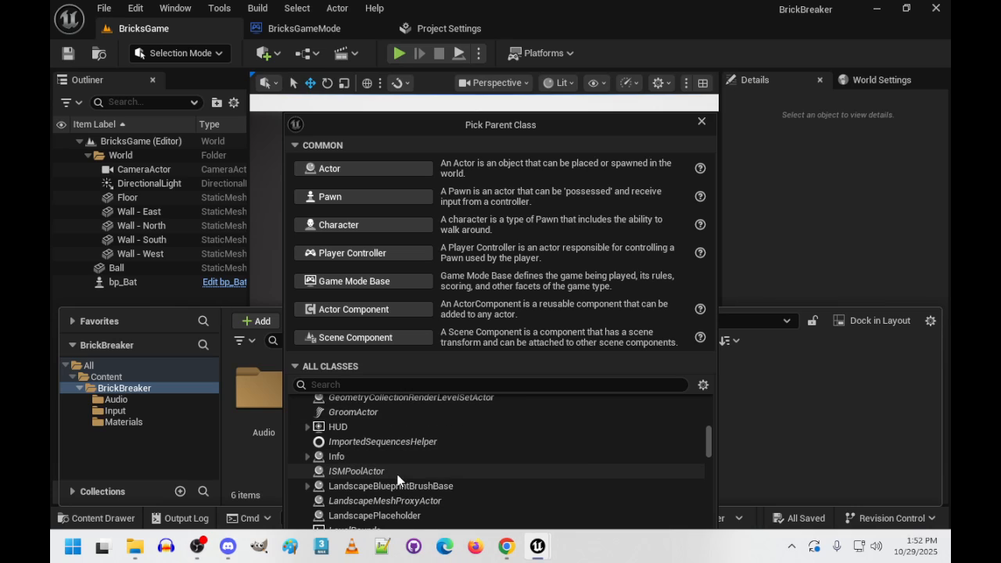
scroll(399, 479, "down", 10)
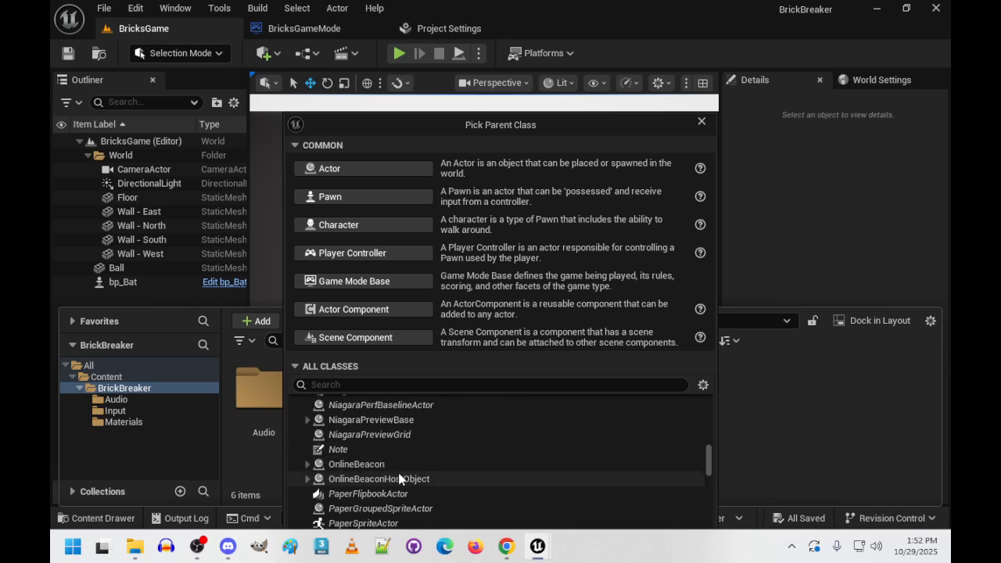
scroll(459, 481, "up", 2)
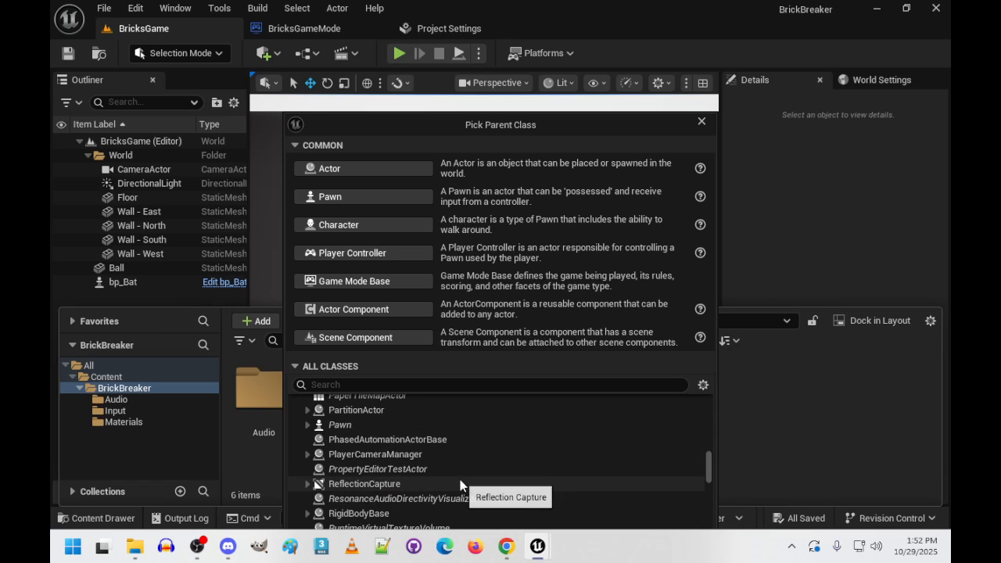
scroll(459, 481, "down", 3)
scroll(460, 481, "up", 3)
scroll(460, 480, "up", 10)
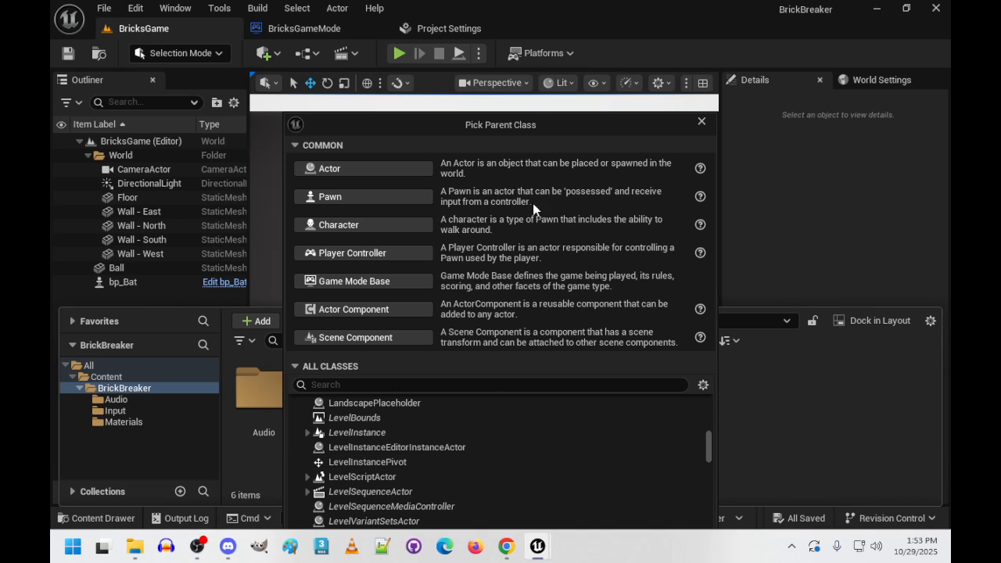
left_click(702, 122)
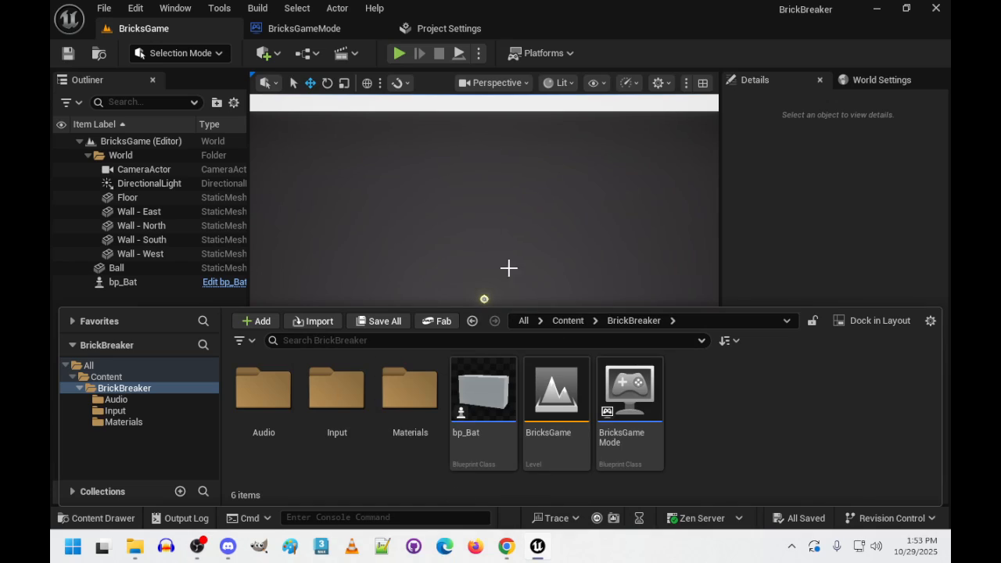
- Play the BricksGame level, test moving the bat to the west side, and stop the session
left_click(544, 230)
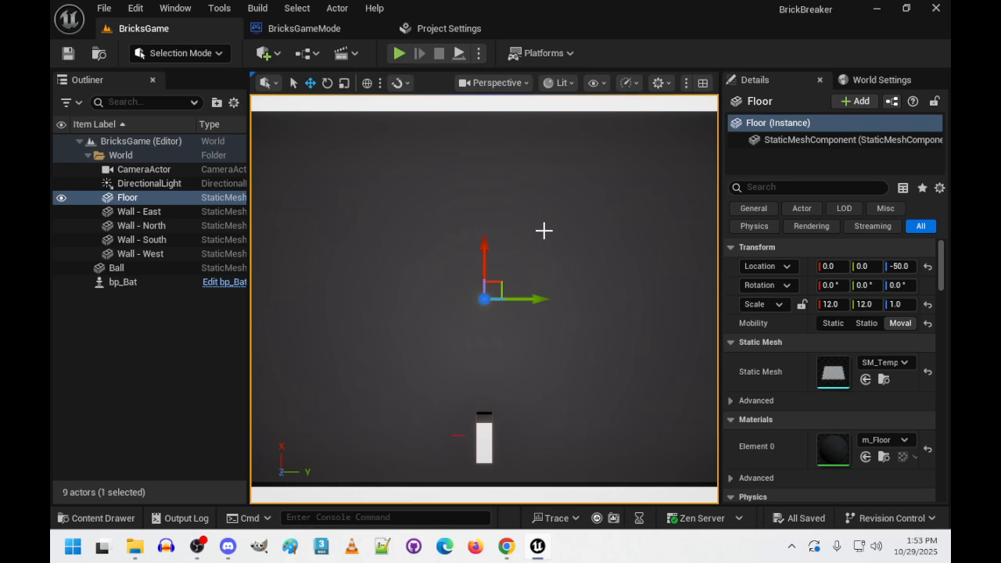
left_click(399, 52)
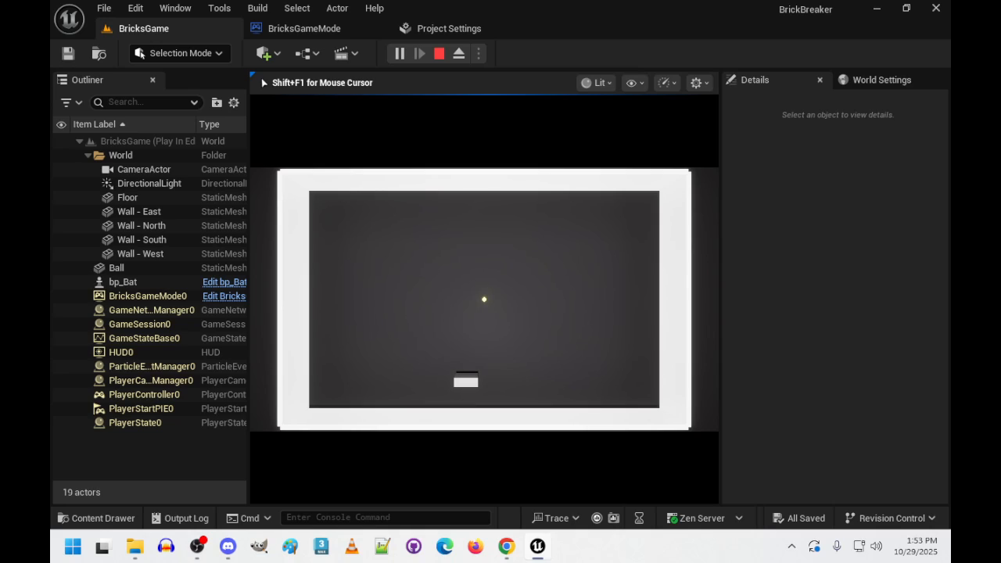
key("Left")
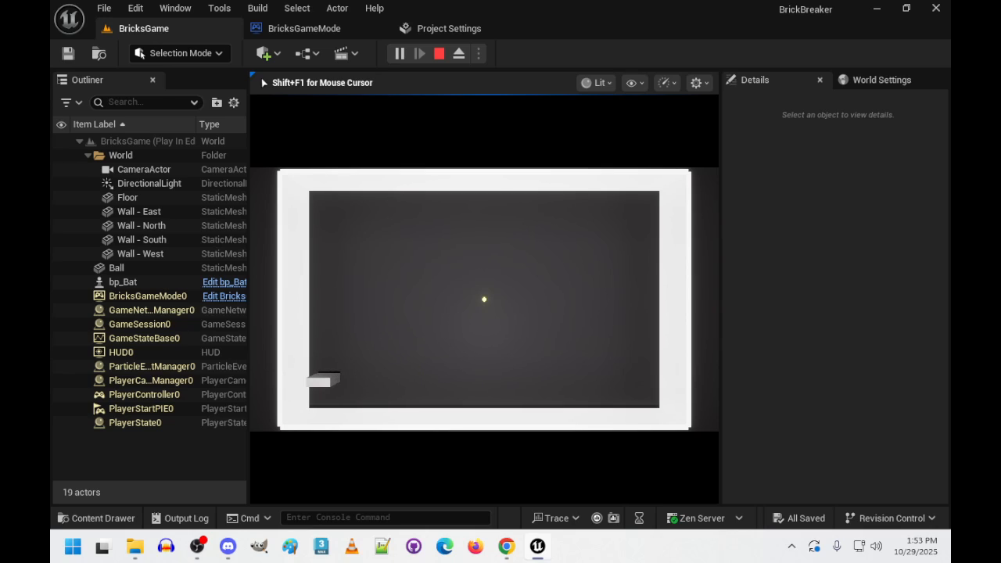
key("Escape")
- Create a Blueprint Class with Actor as its parent in the BrickBreaker content folder and name it bp_BrickParent
left_click(102, 518)
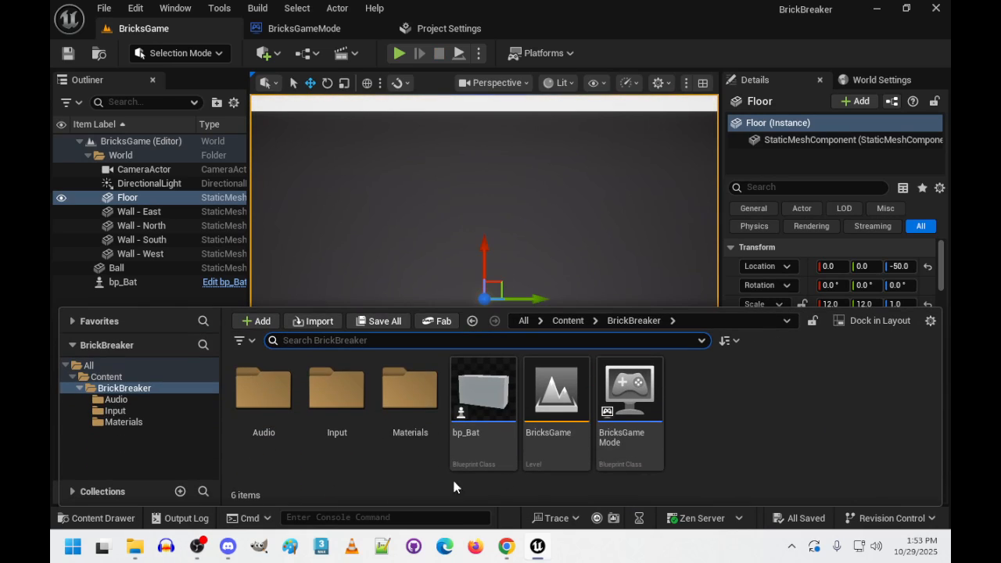
right_click(710, 412)
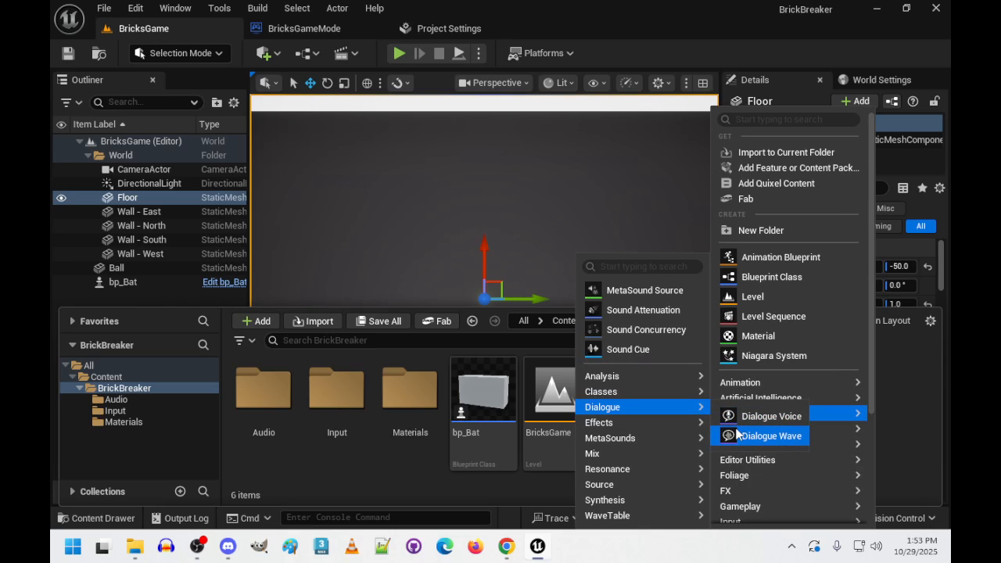
left_click(768, 277)
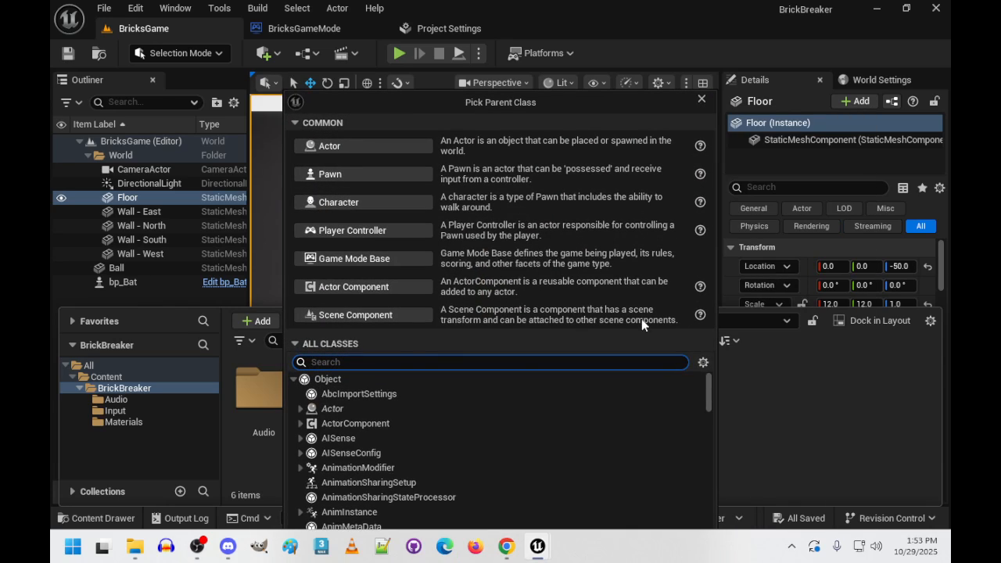
left_click(364, 144)
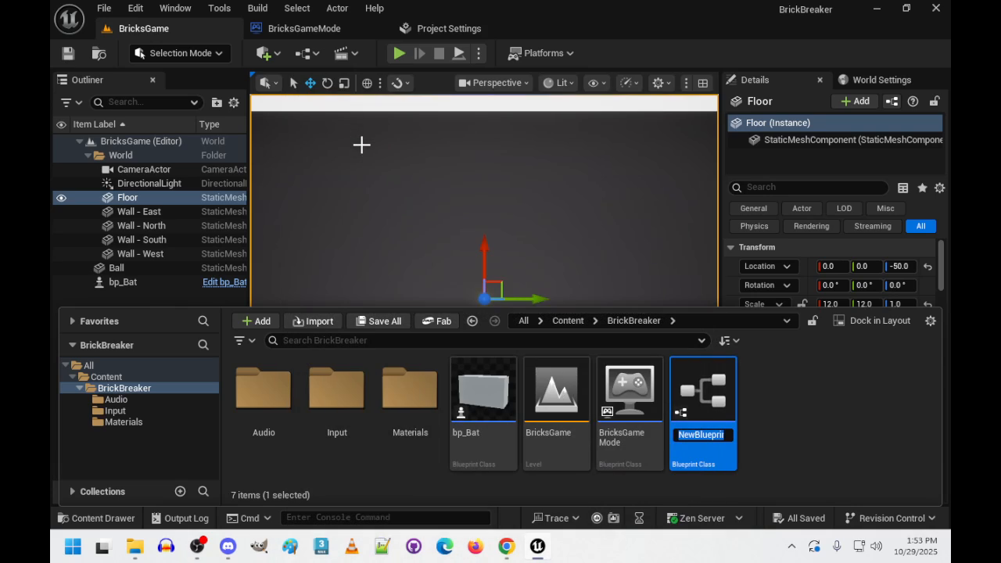
type("bp_BrickaParent")
key("Return")
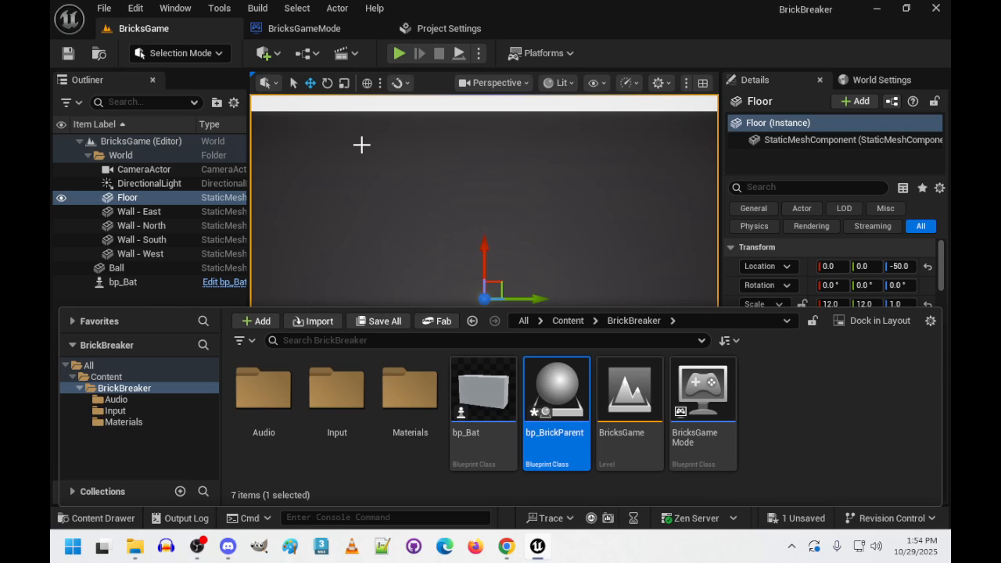
- Open the bp_BrickParent blueprint and add a Cube component to it
double_click(553, 391)
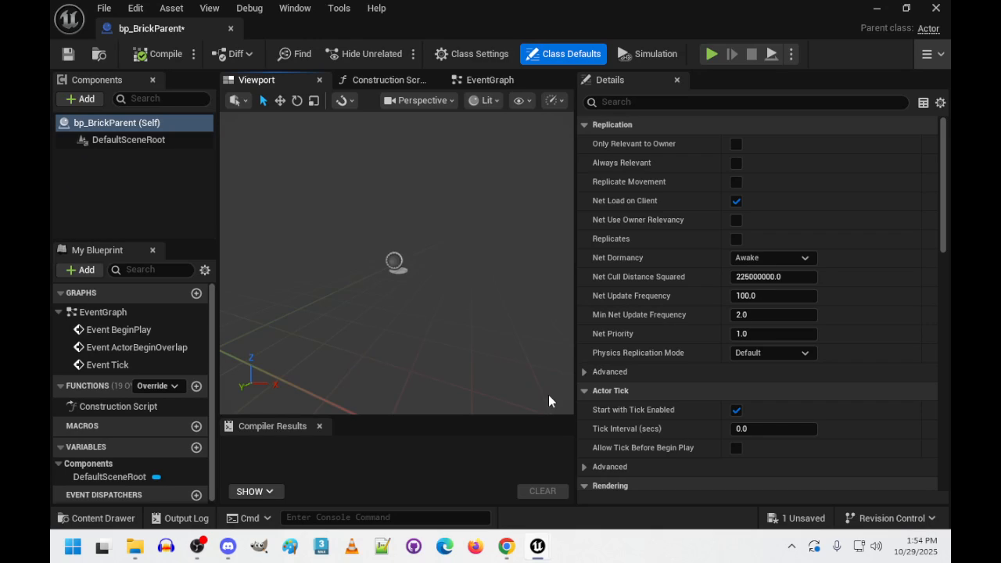
left_click(77, 99)
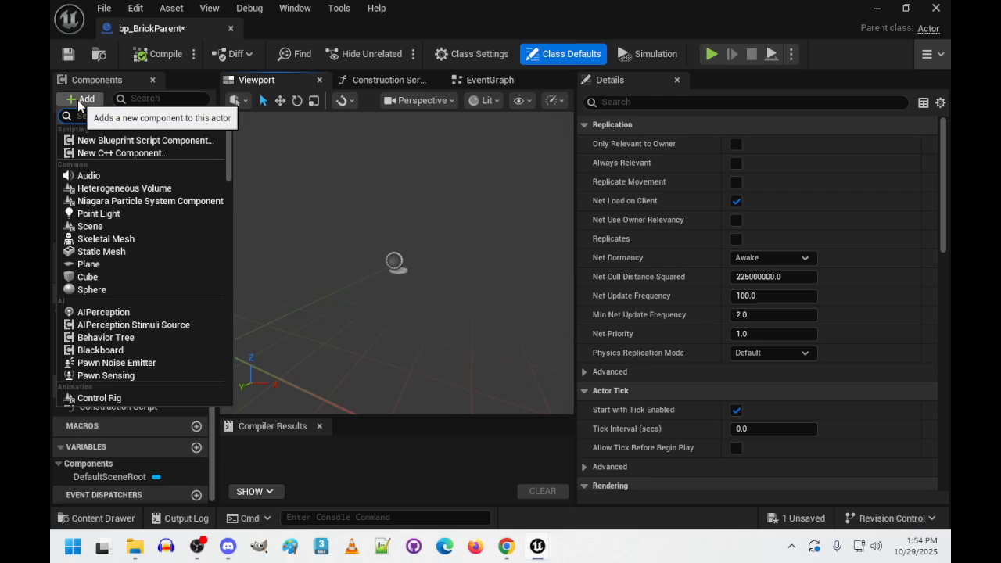
type("cube")
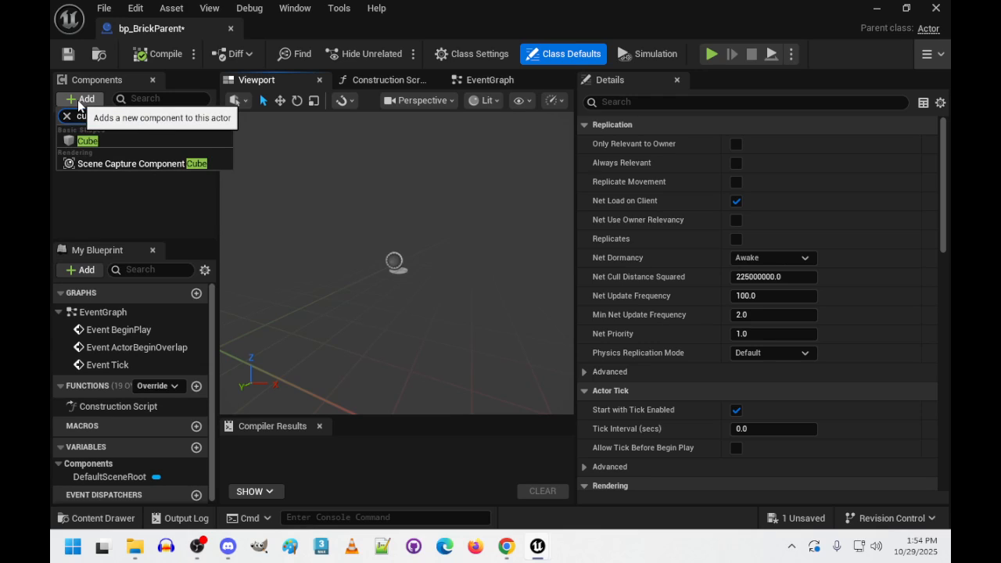
key("Return")
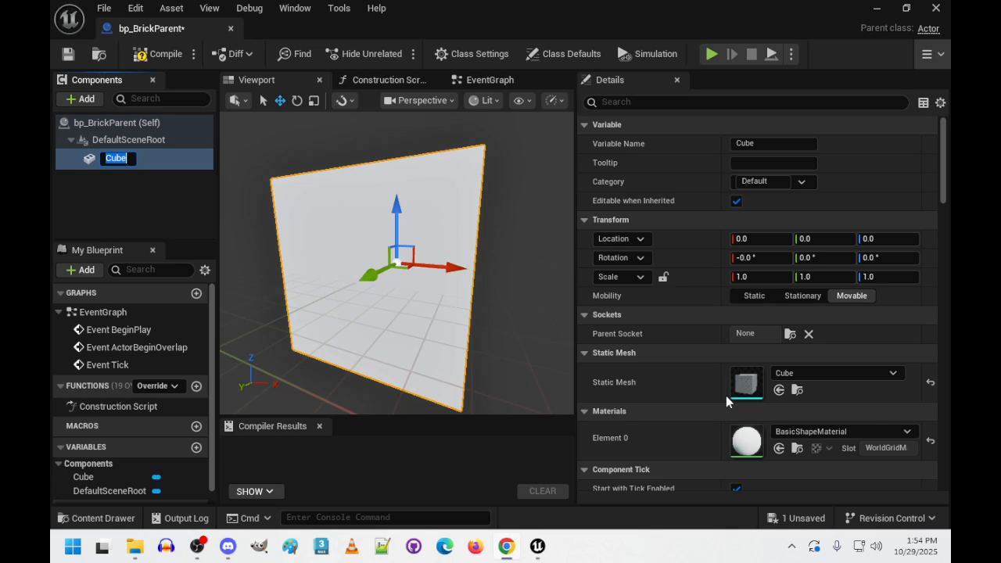
- Set the Cube component's scale to X 3, Y 6 and Z 3
left_click(768, 277)
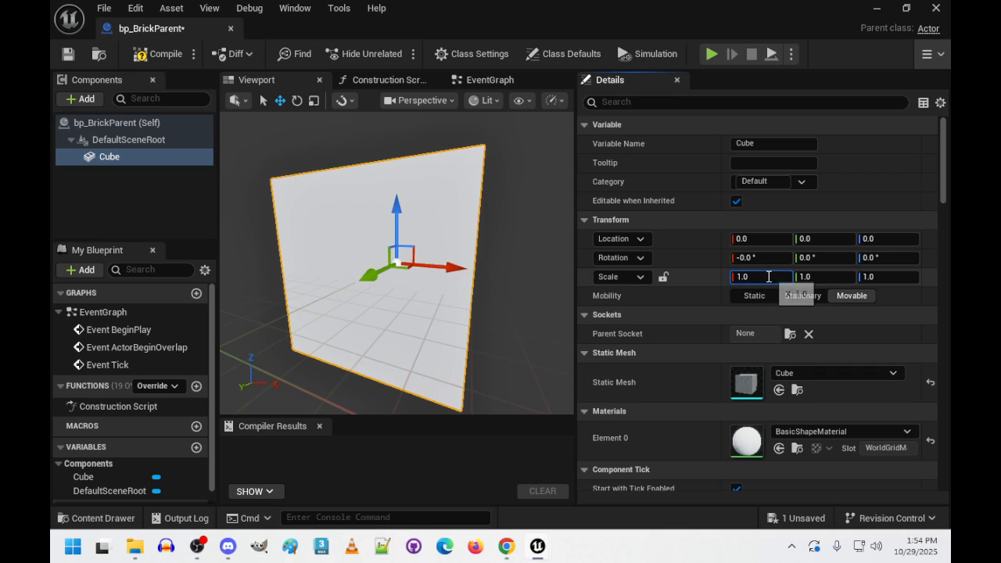
type("3")
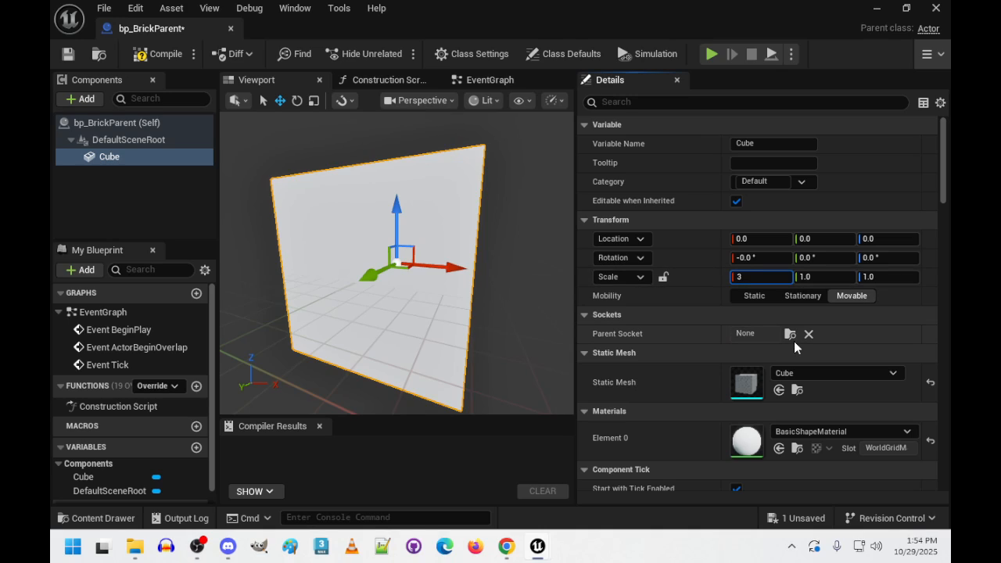
key("Tab")
type("6")
key("Tab")
type("3")
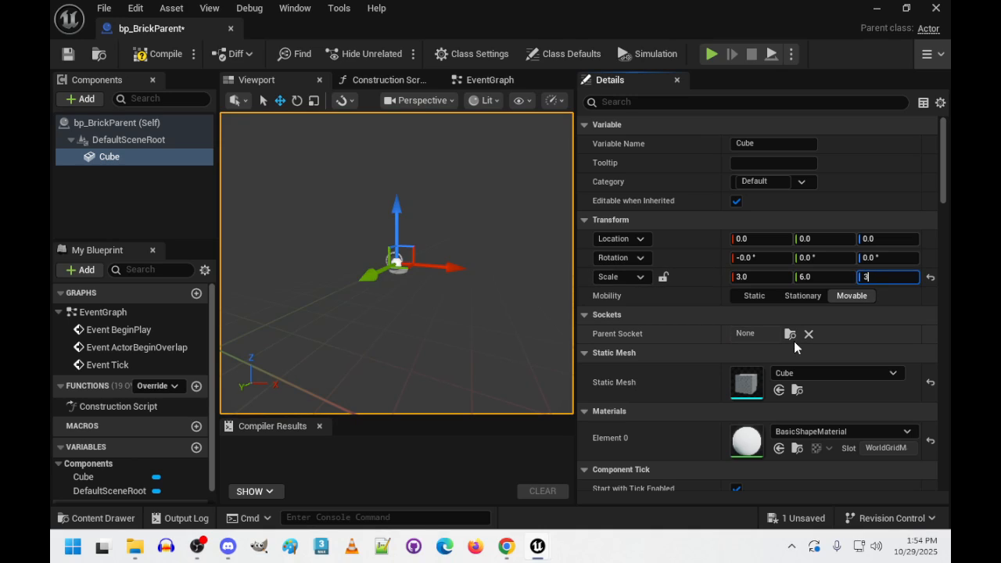
key("Tab")
- Assign the m_Brick material to the Cube component's Element 0
right_click_drag(397, 262, 529, 306)
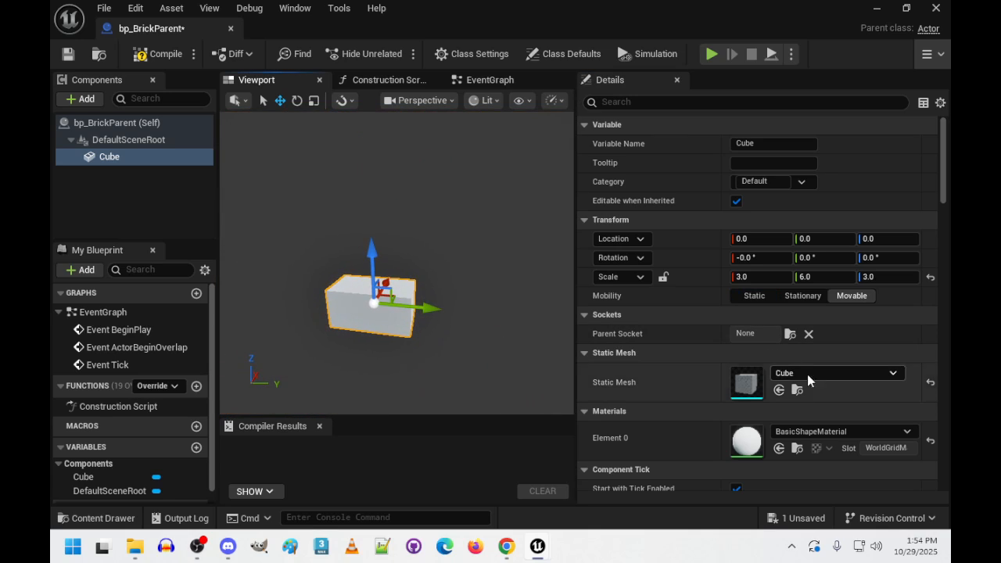
left_click(824, 431)
left_click(805, 308)
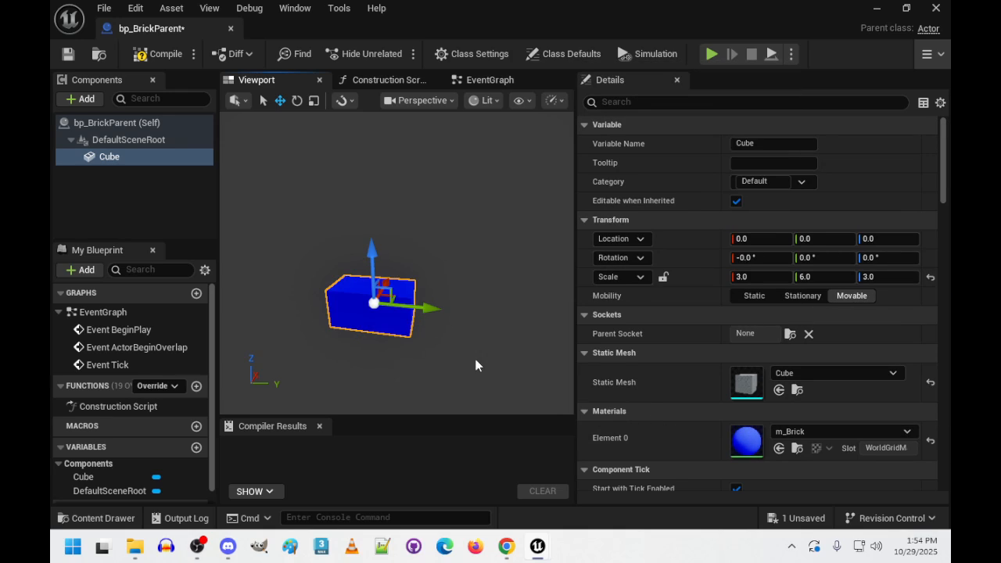
right_click_drag(476, 359, 443, 352)
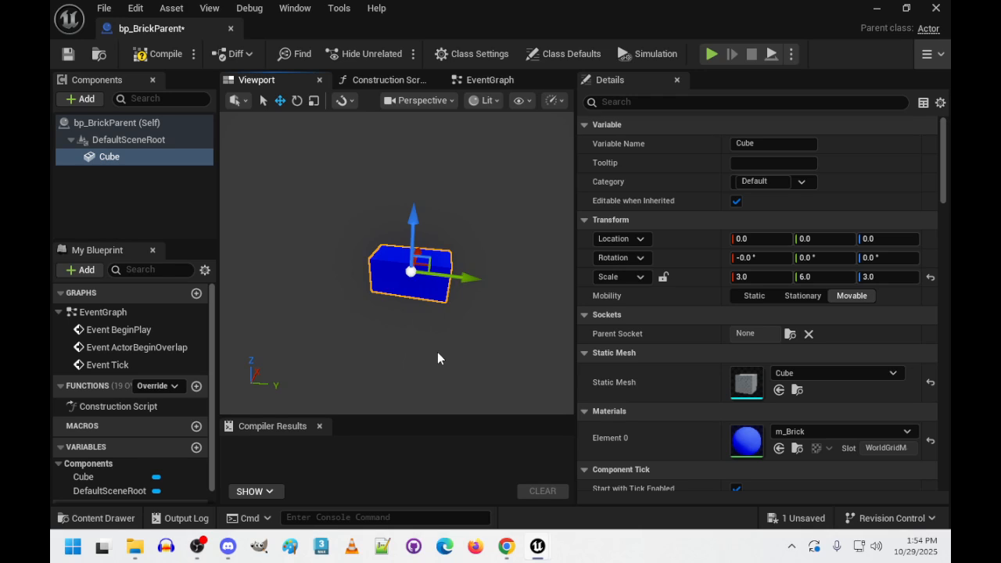
- Add a Box collision component as a child of the Cube
right_click(114, 159)
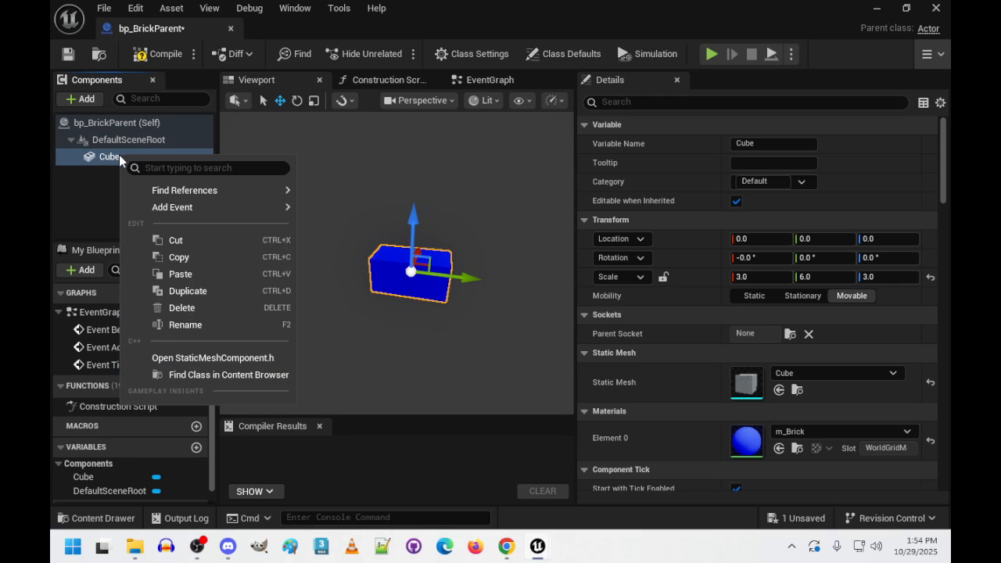
left_click(119, 99)
left_click(81, 100)
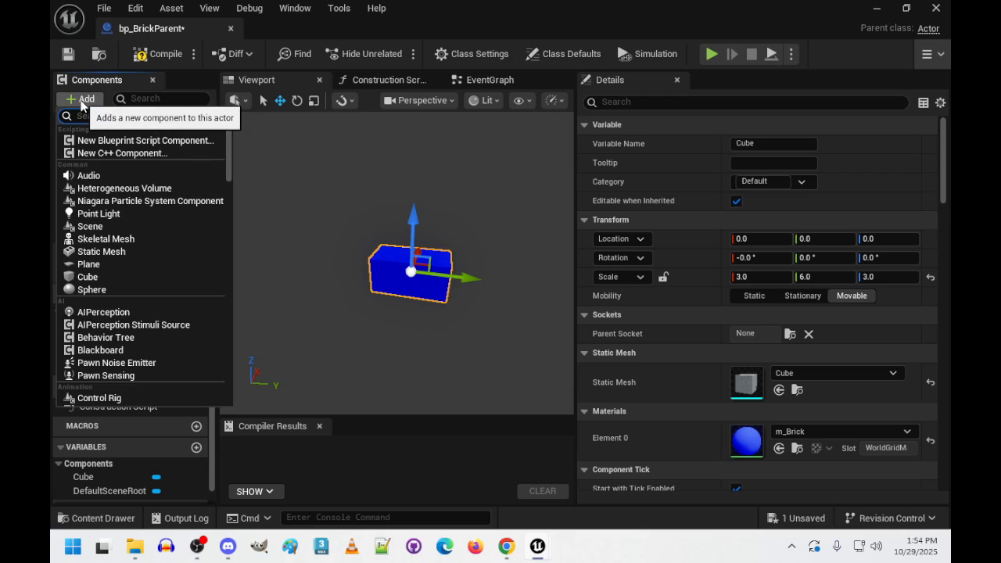
type("c")
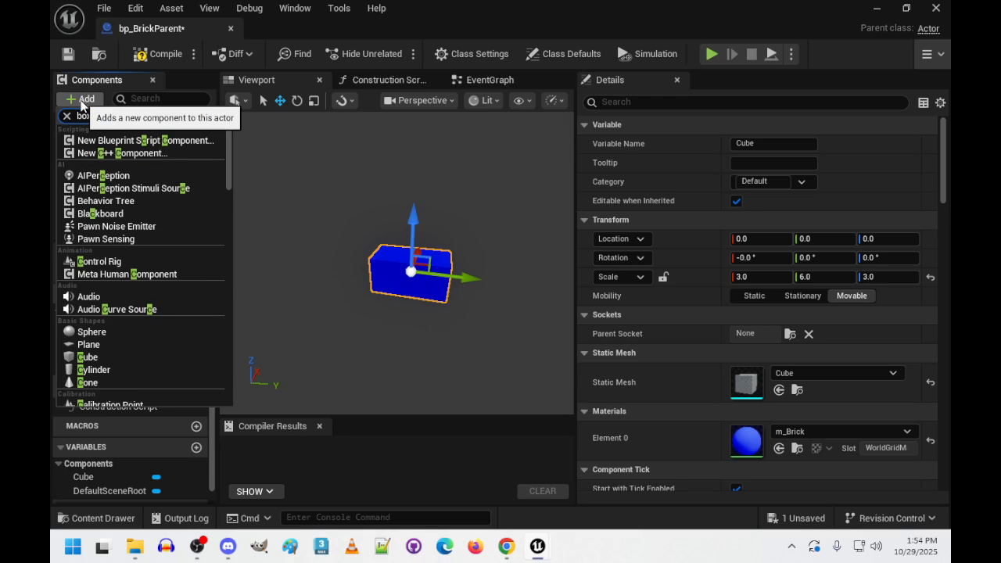
left_click(112, 138)
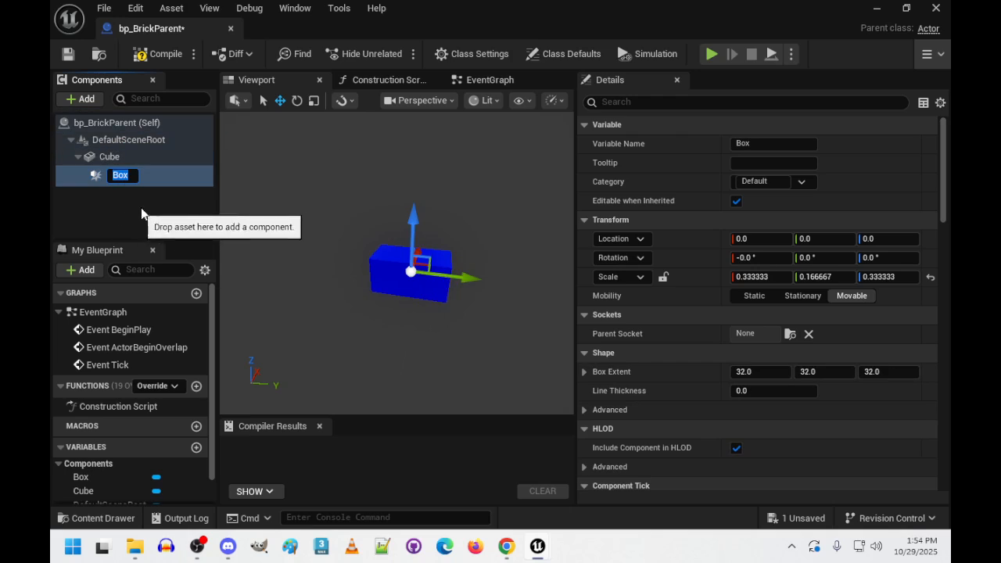
- Set the Box component's extent to 50 on X, Y and Z
left_click(782, 372)
type("50")
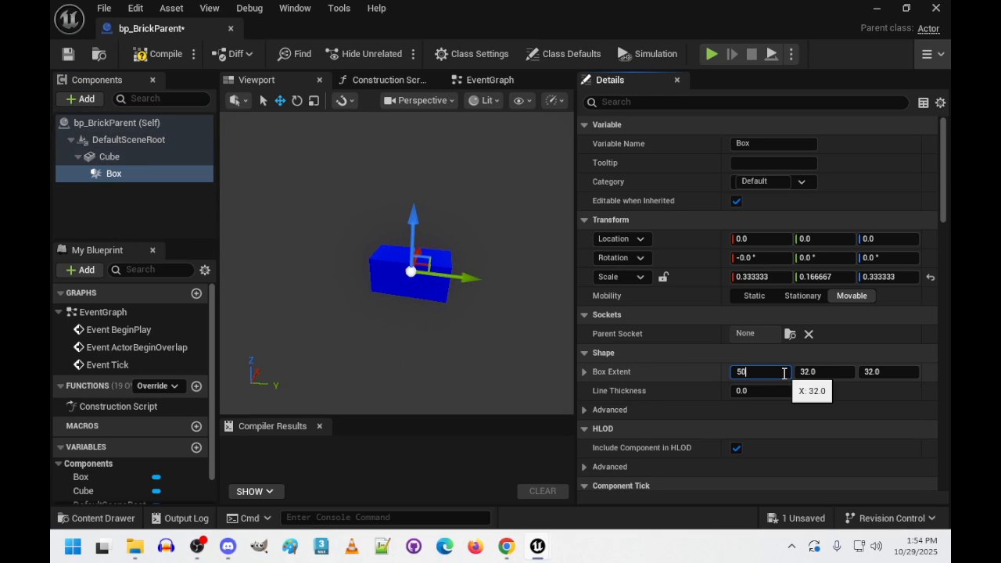
key("Tab")
type("50")
key("Tab")
type("50")
key("Tab")
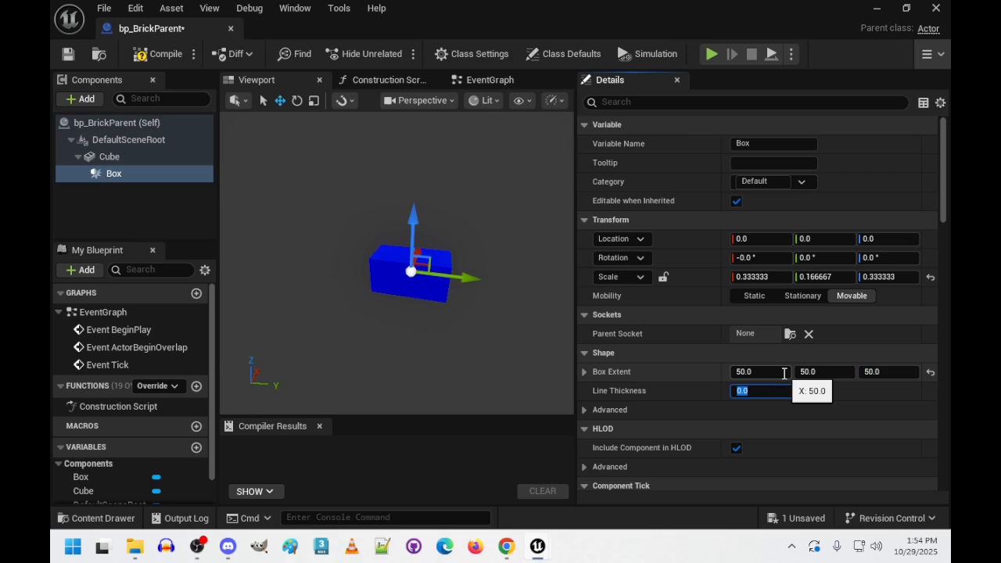
- Filter the Box component's properties by "col" and enable Simulation Generates Hit Events
left_click(643, 103)
type("col")
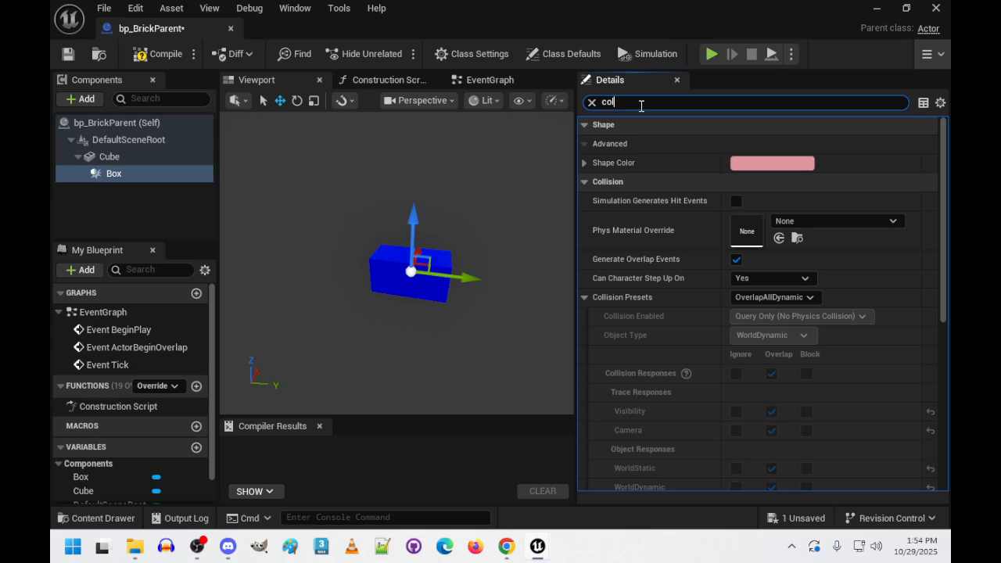
left_click(736, 201)
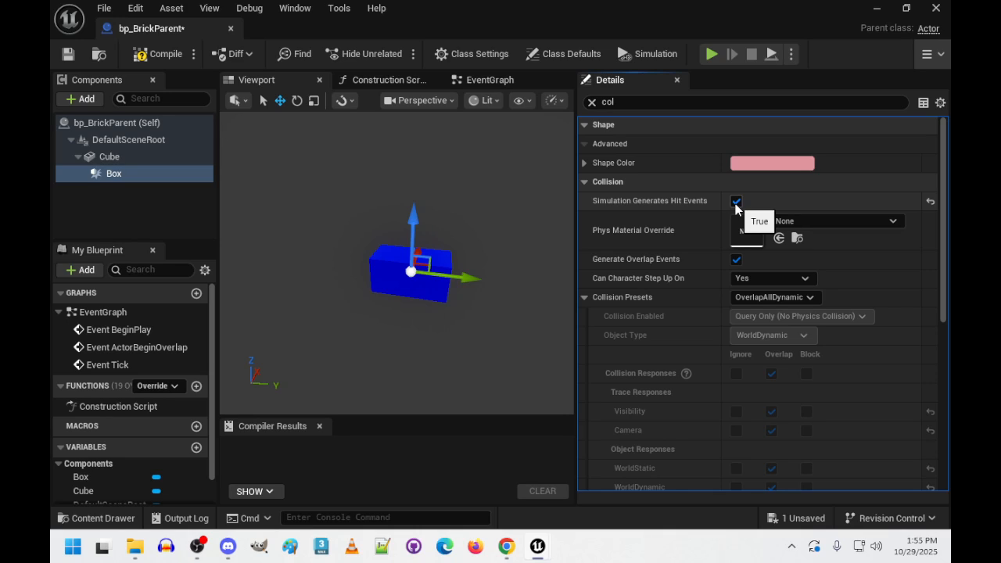
- Delete the Box component from the bp_BrickParent blueprint
right_click(128, 175)
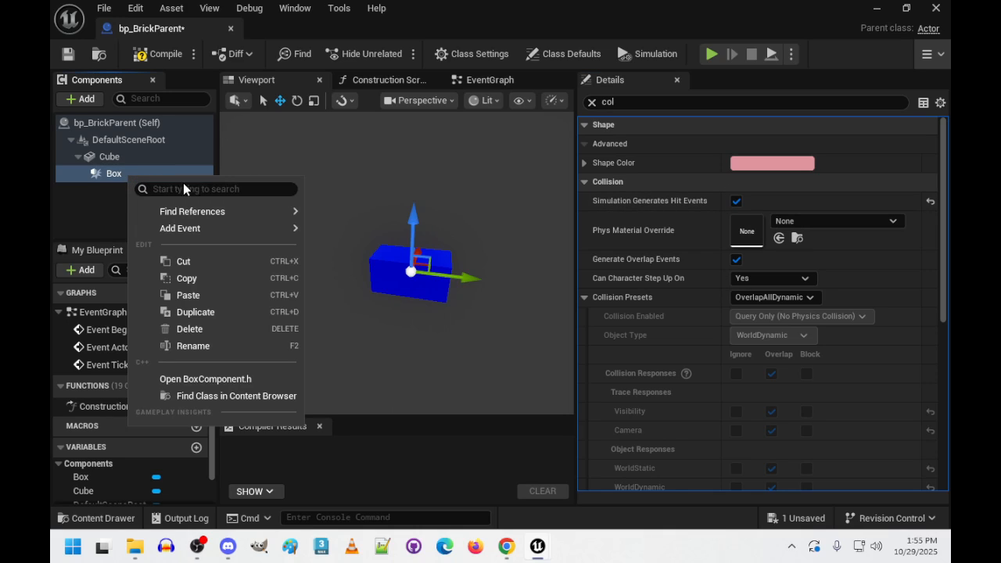
left_click(197, 330)
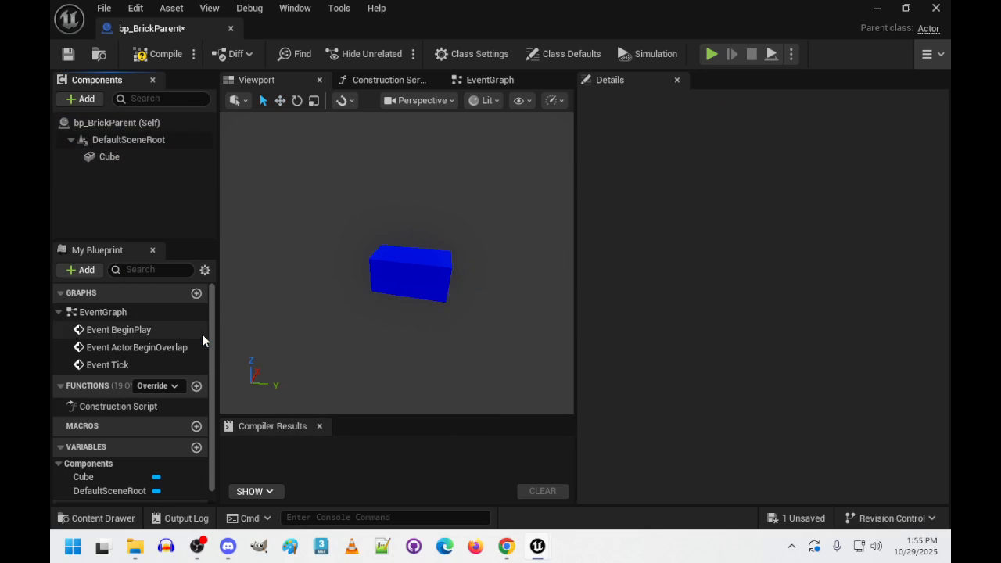
left_click(109, 159)
mouse_move(110, 160)
left_mouse_down()
mouse_move(125, 140)
mouse_move(112, 158)
left_mouse_up()
left_click(135, 189)
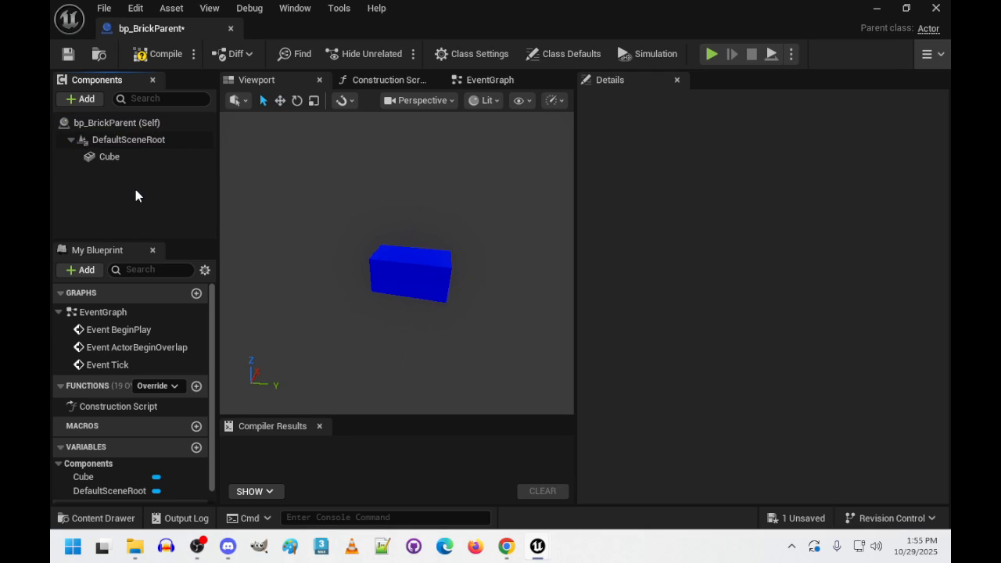
- Enable Simulation Generates Hit Events on the Cube component
left_click(108, 158)
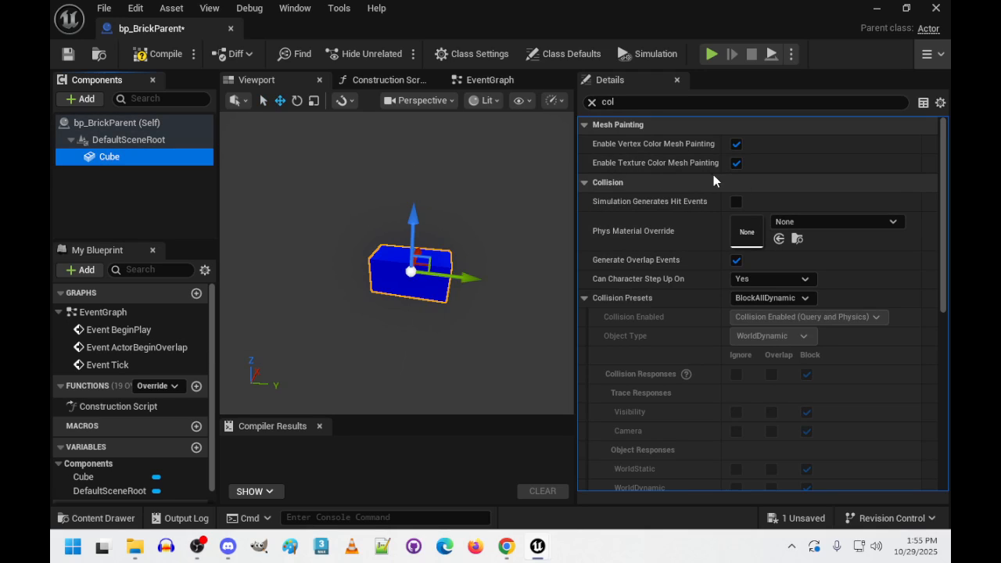
left_click(110, 144)
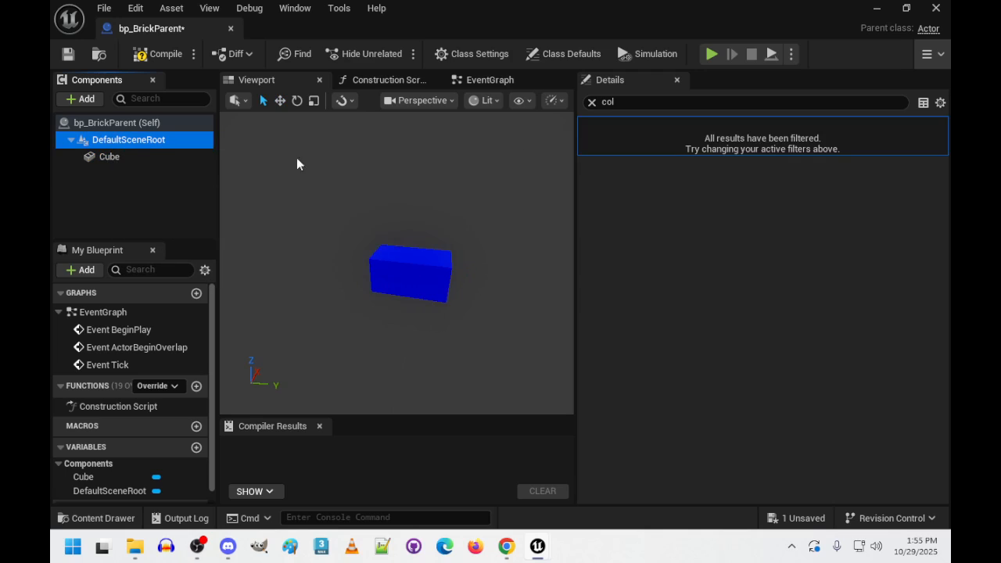
left_click(110, 157)
left_click(736, 201)
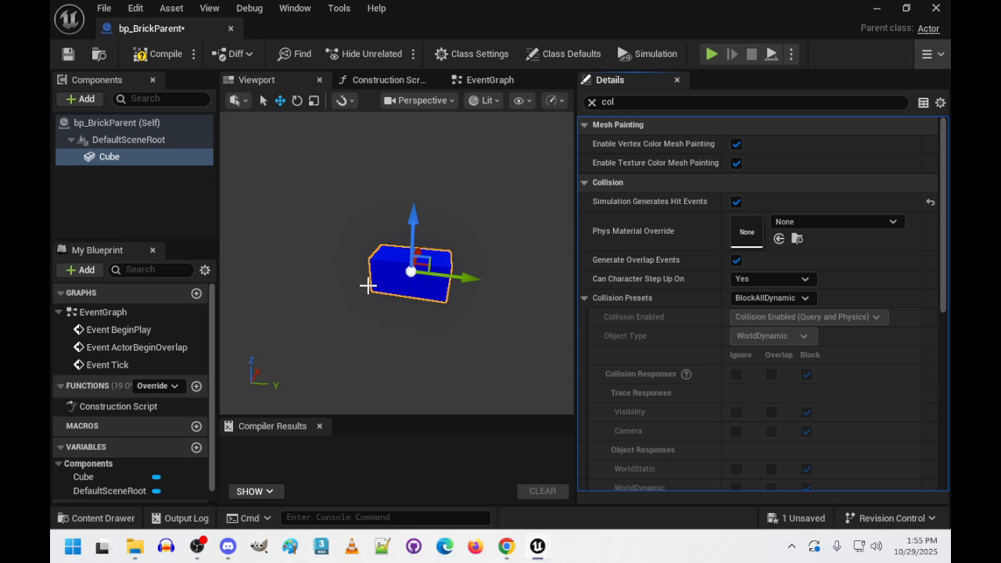
- Compile and save the bp_BrickParent blueprint and close its editor
left_click(166, 54)
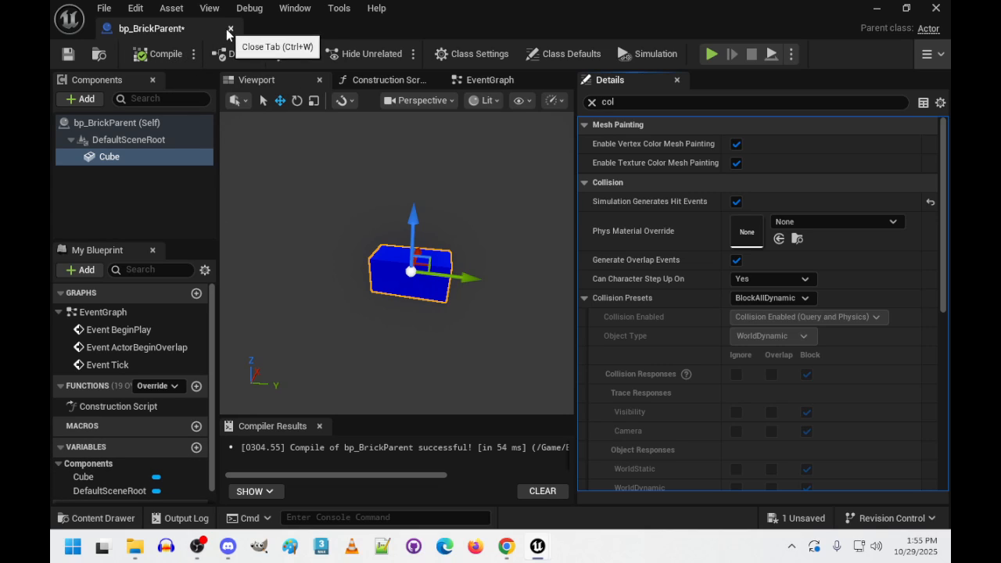
key("ctrl+s")
left_click_drag(175, 29, 380, 26)
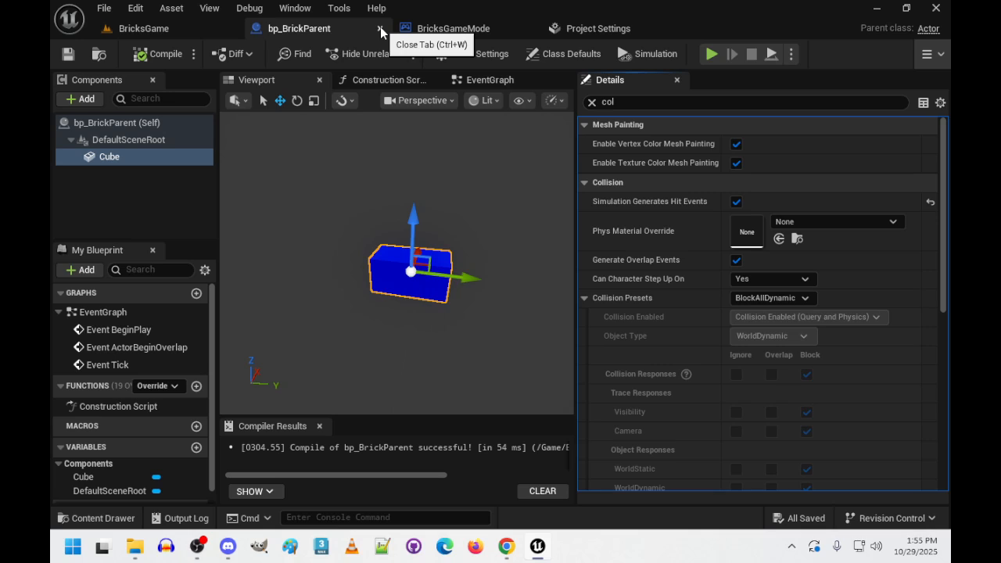
left_click(380, 27)
- Place two bp_BrickParent bricks in the BricksGame level, one near the centre and one toward the northwest corner
left_click(103, 519)
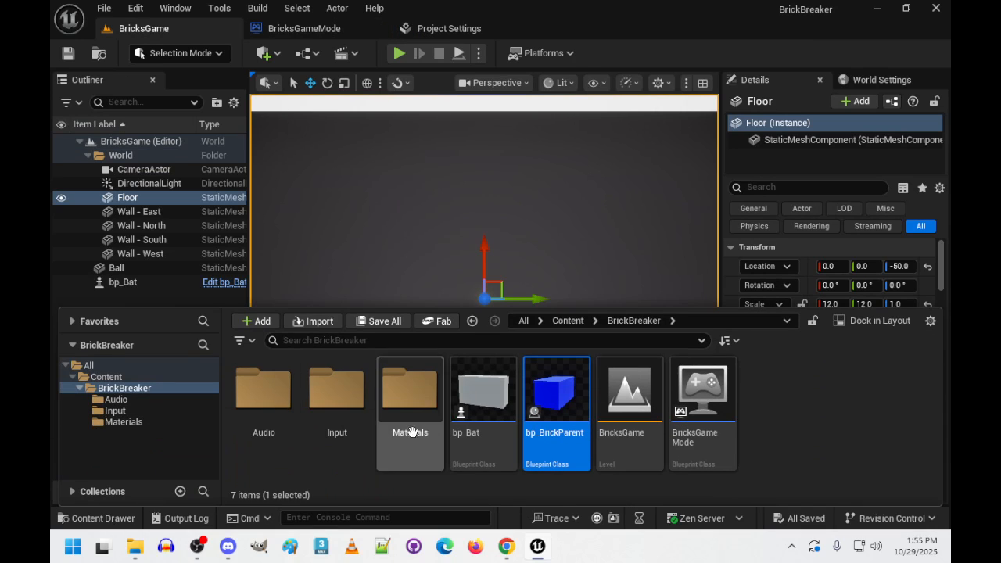
left_click_drag(560, 402, 478, 305)
left_click_drag(378, 210, 380, 230)
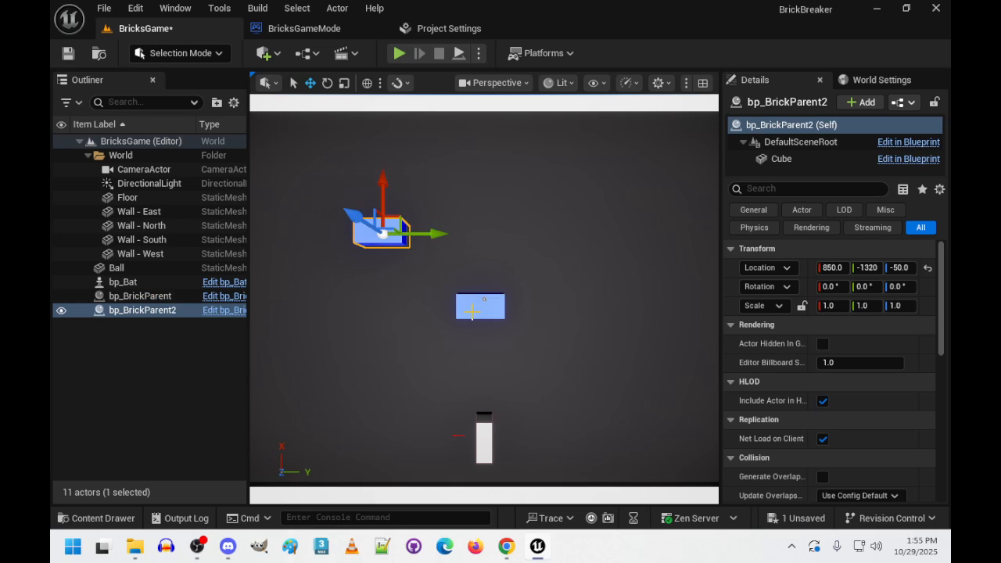
- Set the second brick's location to 0, 0, 0
left_click_drag(467, 349, 587, 290, "alt")
right_click_drag(586, 290, 504, 262)
left_click(830, 268)
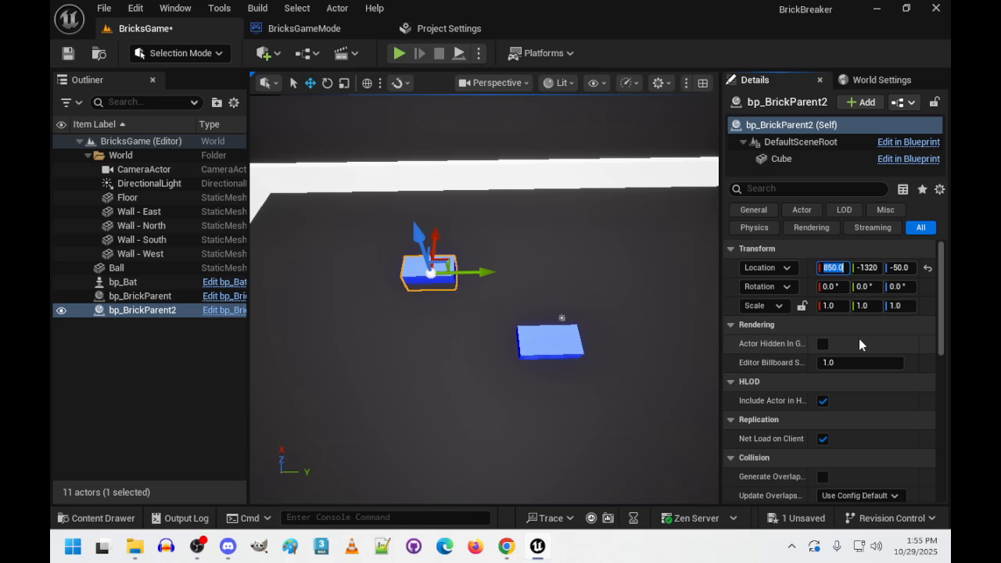
type("0")
key("Tab")
type("0")
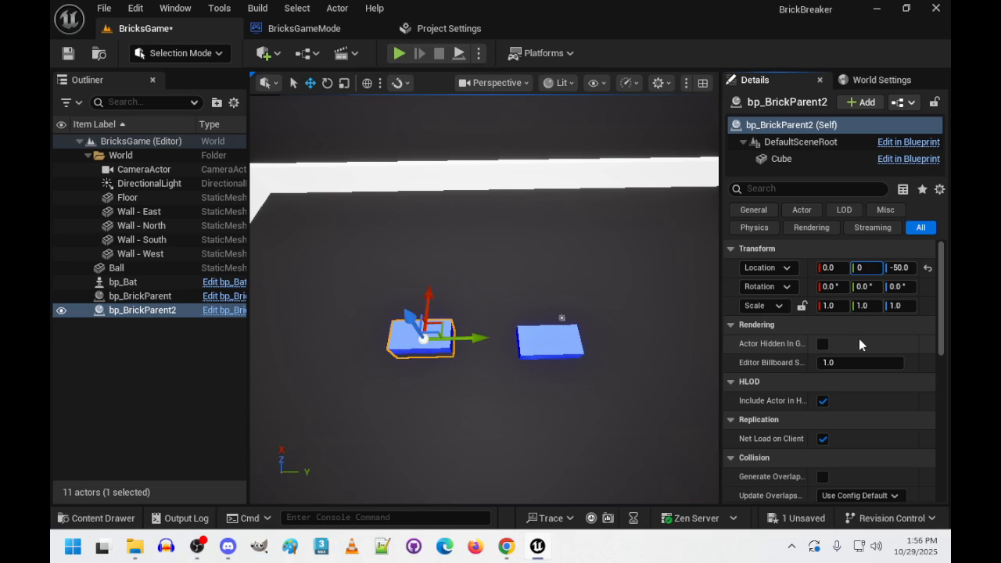
key("Tab")
type("0")
key("Return")
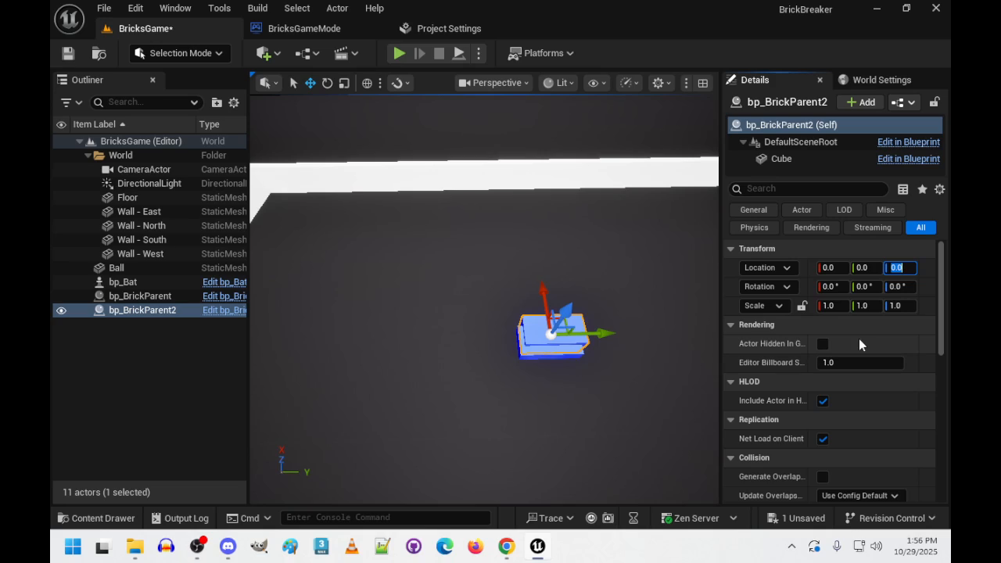
- Try X locations of 200 and 300 for the second brick to space it from the first
left_click(830, 268)
type("20")
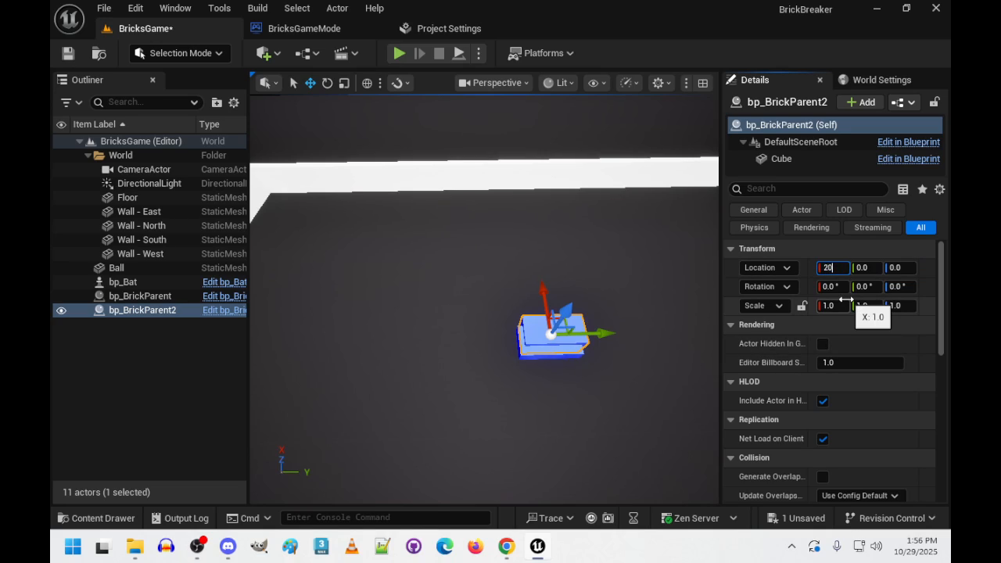
type("0")
key("Return")
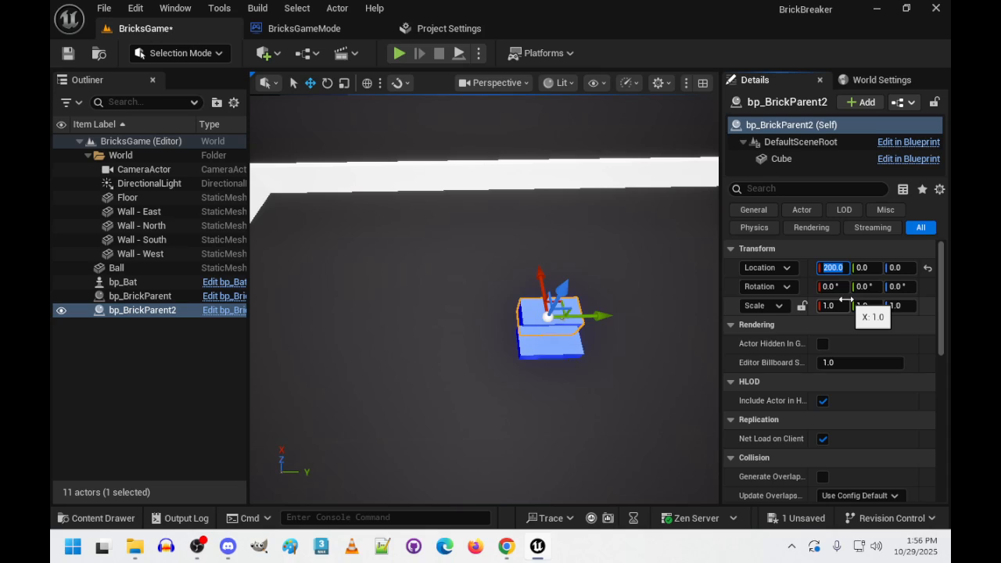
type("300")
key("Return")
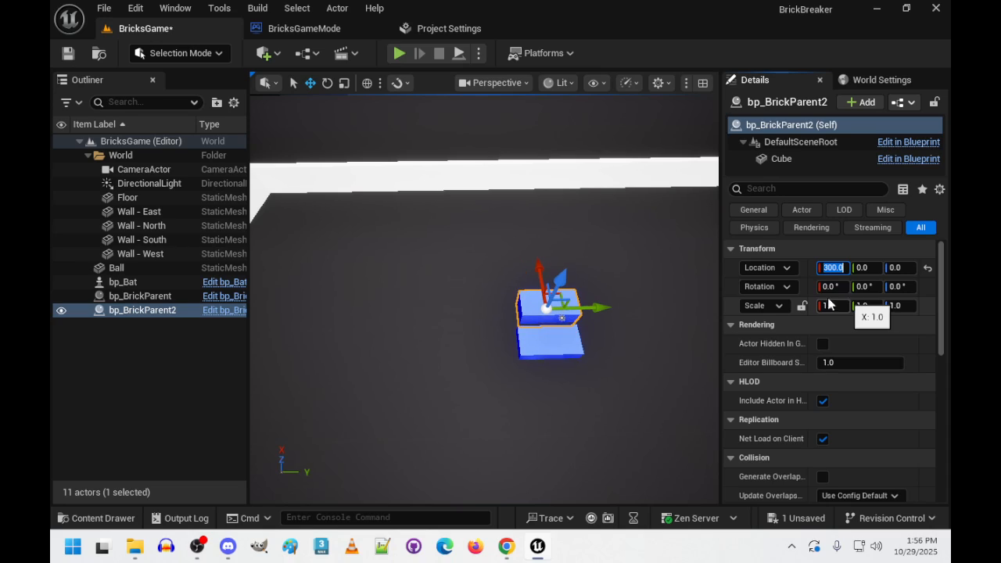
- Set the second brick's X location to 500
left_click_drag(485, 246, 469, 393, "alt")
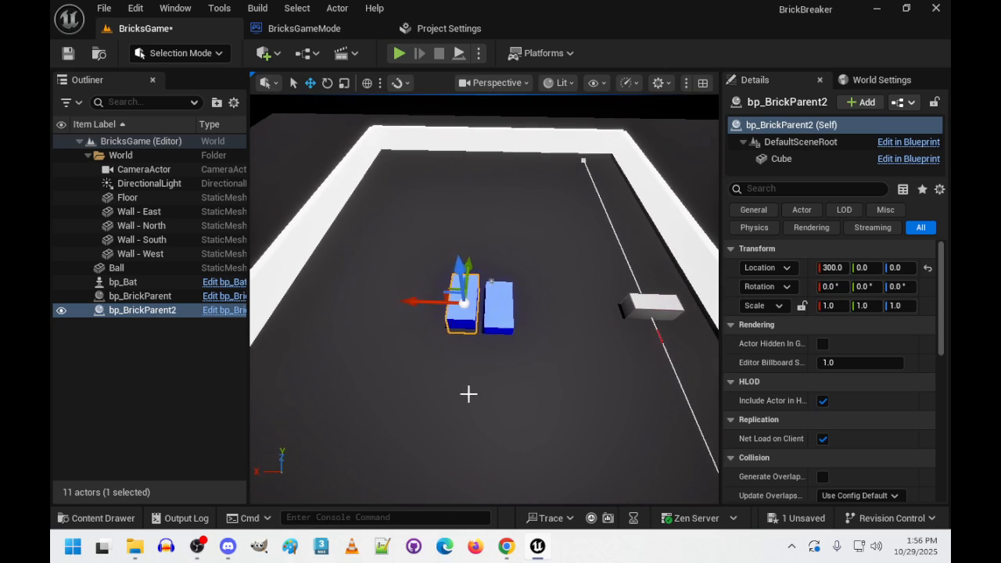
left_click(833, 267)
type("500")
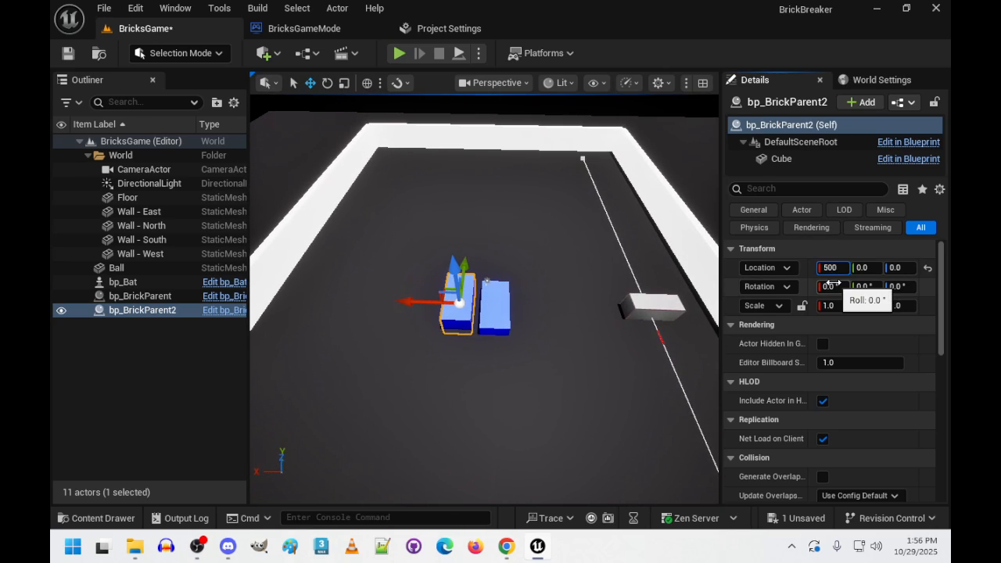
key("Return")
- Set the first bp_BrickParent brick's location to 0, 0, 0
left_click(491, 304)
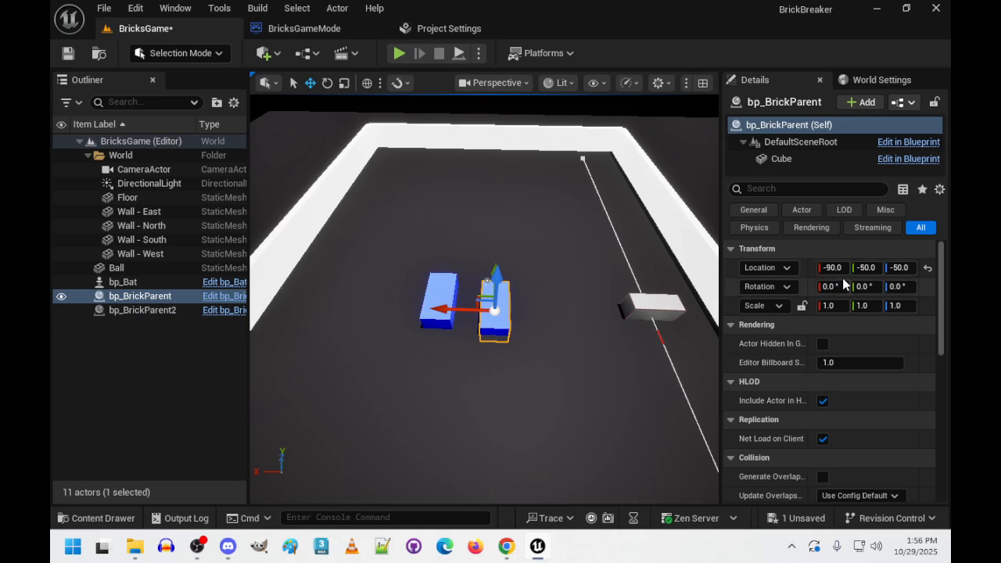
left_click(834, 268)
type("0")
key("Tab")
type("0")
key("Tab")
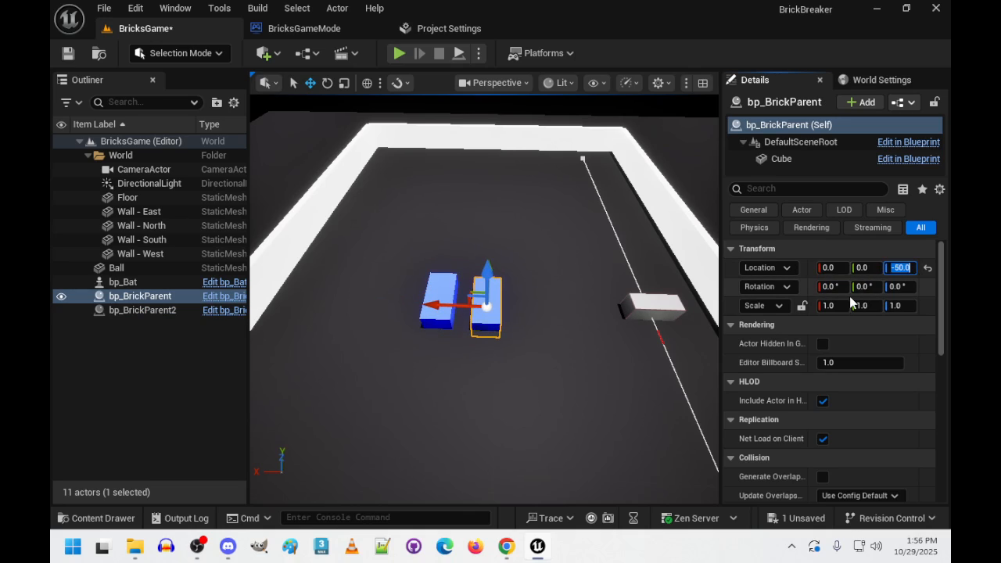
type("0")
key("Tab")
- Examine from near floor level how the two bricks sit relative to the floor and the bat
right_click_drag(579, 305, 555, 250)
key("w")
key("d")
right_click_drag(626, 392, 597, 376)
key("s")
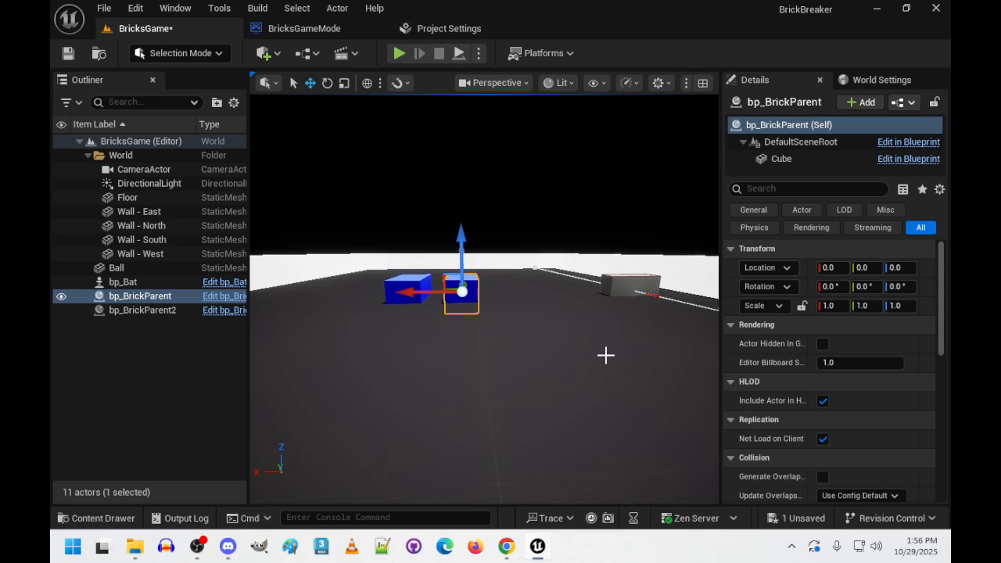
- Try a Z location of 100 for the first brick, then return its Z location to 0
left_click(900, 267)
key("Return")
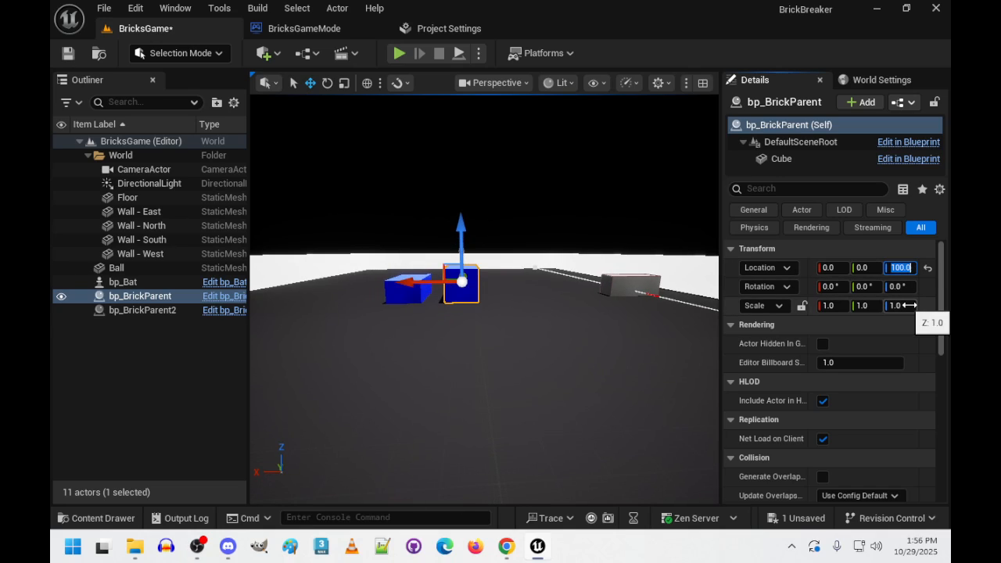
type("0")
key("Return")
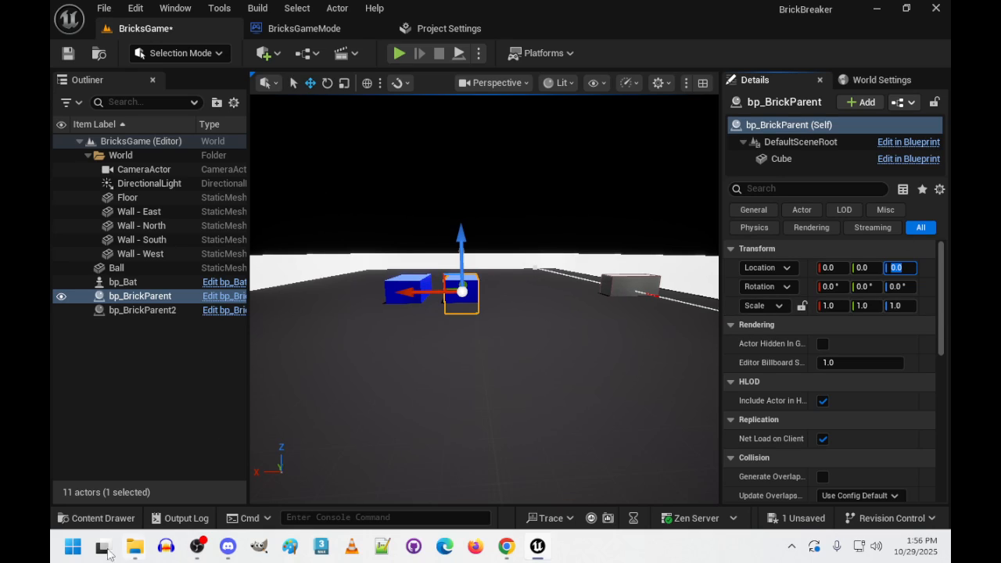
- Open the bp_BrickParent blueprint and show its 3D view with DefaultSceneRoot selected
left_click(90, 518)
double_click(555, 391)
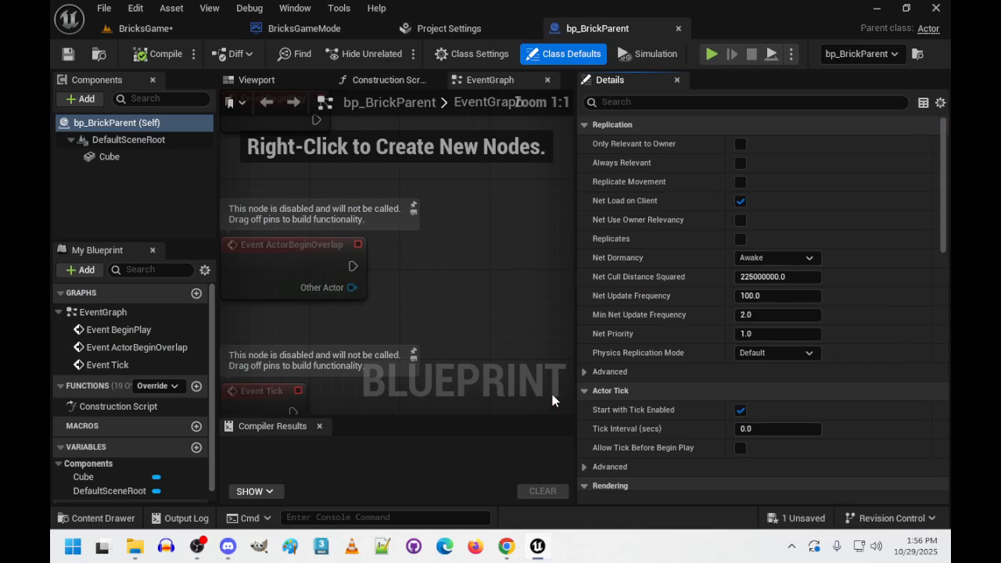
left_click(124, 141)
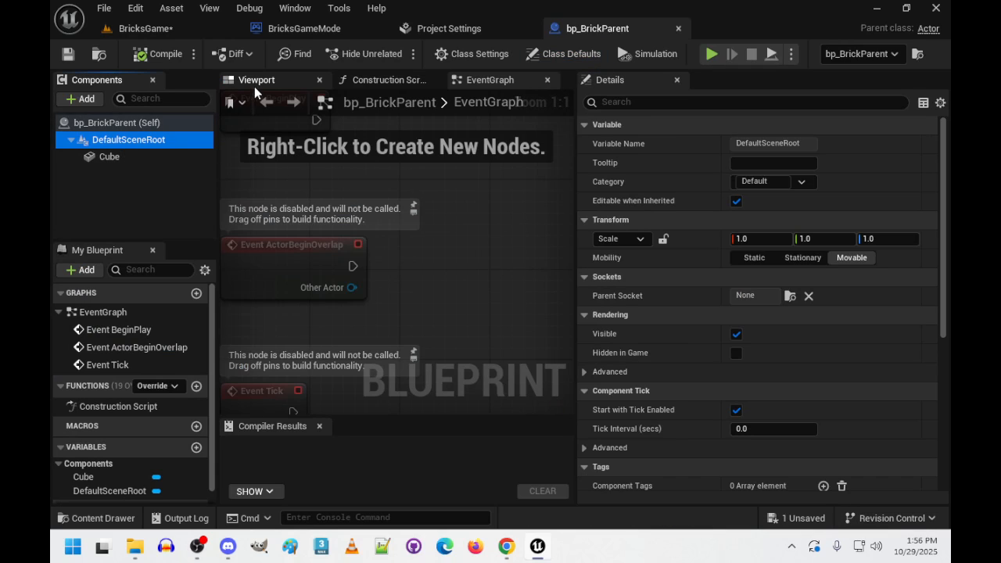
left_click(254, 81)
- Set the Z location of the Cube component in bp_BrickParent to 150
left_click(123, 158)
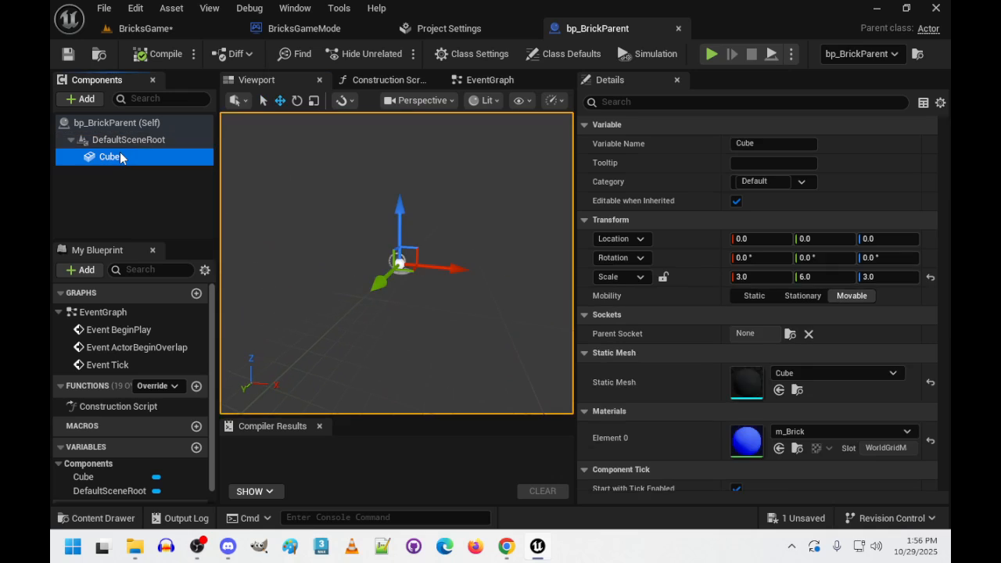
right_click_drag(404, 302, 554, 270)
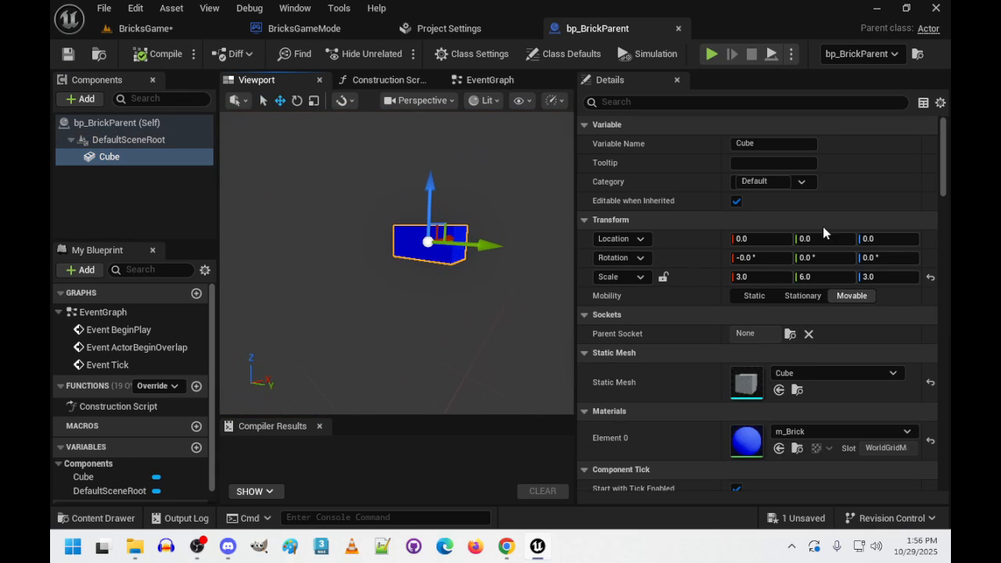
left_click(887, 238)
type("150")
key("Return")
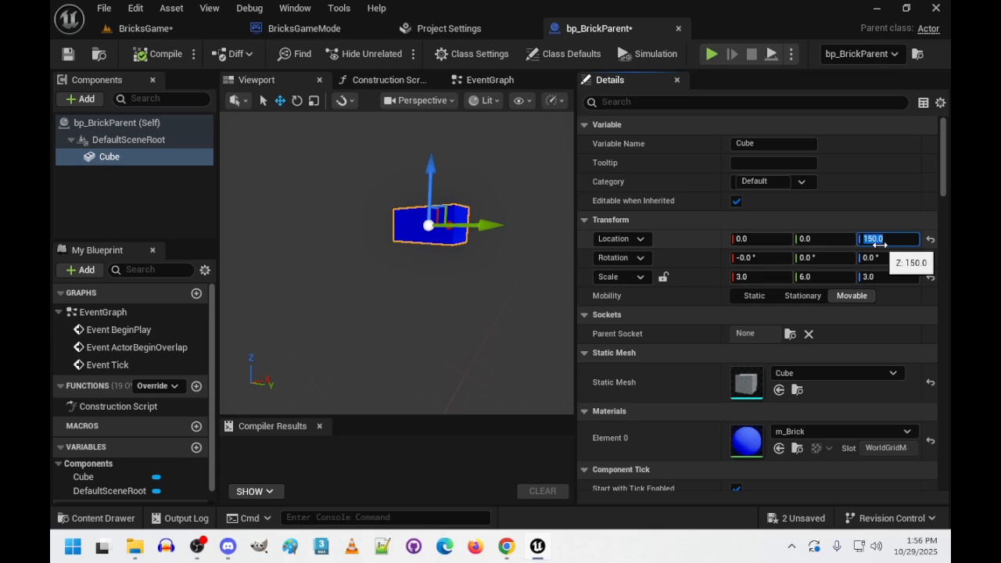
- Check the raised cube against DefaultSceneRoot, then save everything and close the bp_BrickParent blueprint to return to the BricksGame level
left_click(154, 140)
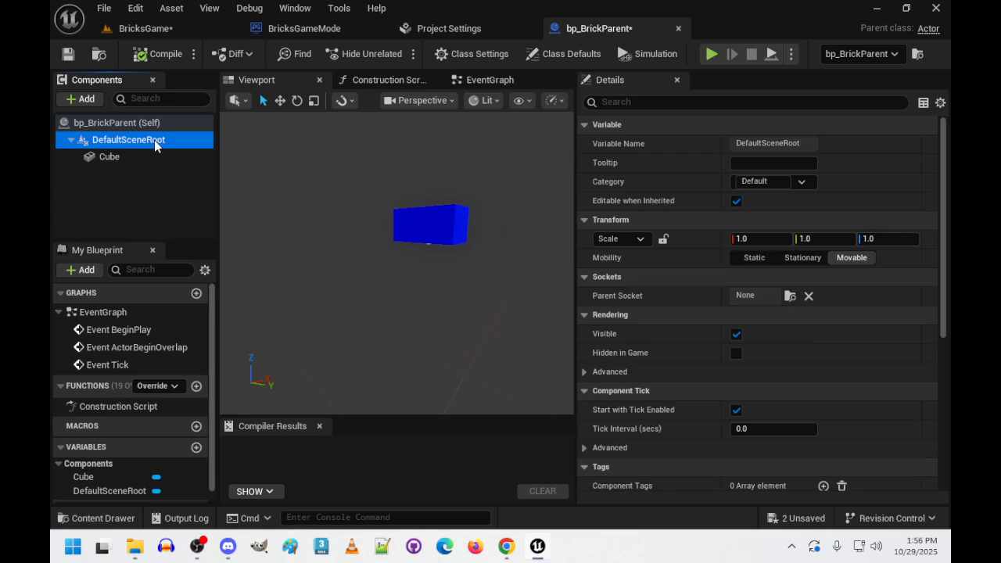
key("f")
key("s")
mouse_move(461, 262)
right_mouse_down()
mouse_move(414, 265)
mouse_move(462, 261)
right_mouse_up()
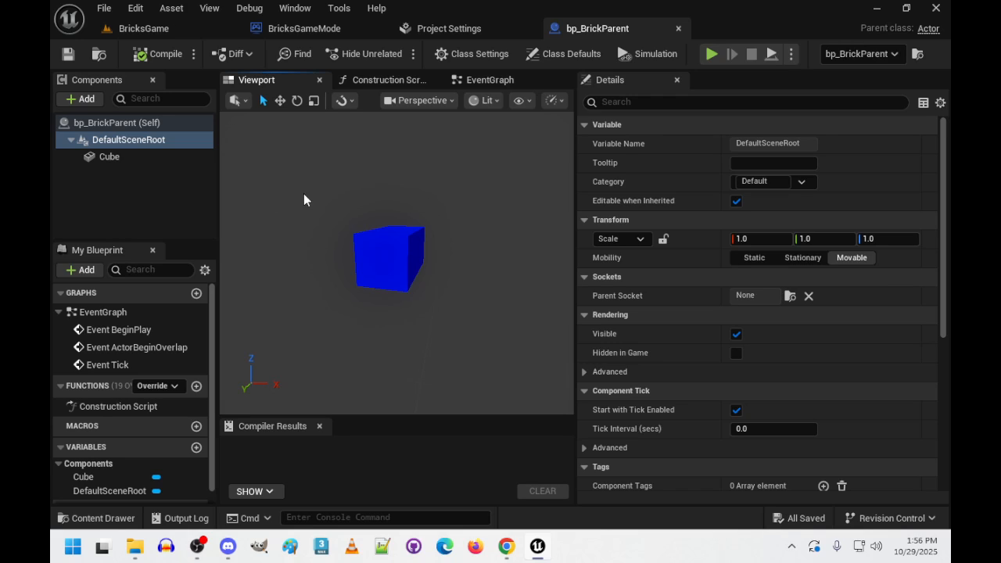
left_click(679, 30)
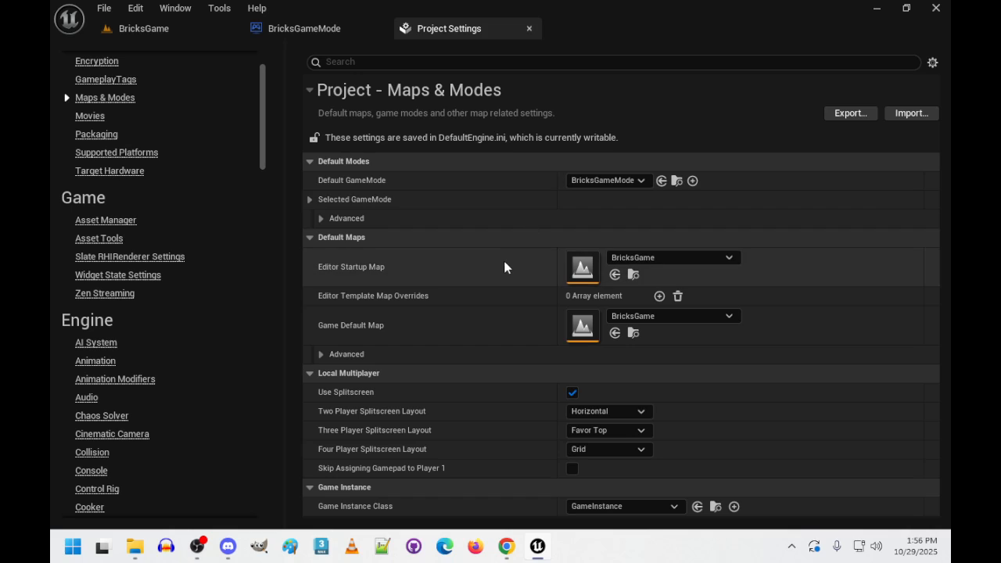
left_click(159, 29)
- Examine from several angles how the two bricks sit on the floor relative to the bat and walls
right_click_drag(485, 341, 501, 372)
key("w")
key("d")
key("s")
key("a")
key("w")
key("d")
key("w")
key("s")
key("a")
key("d")
right_click_drag(515, 338, 413, 303)
key("s")
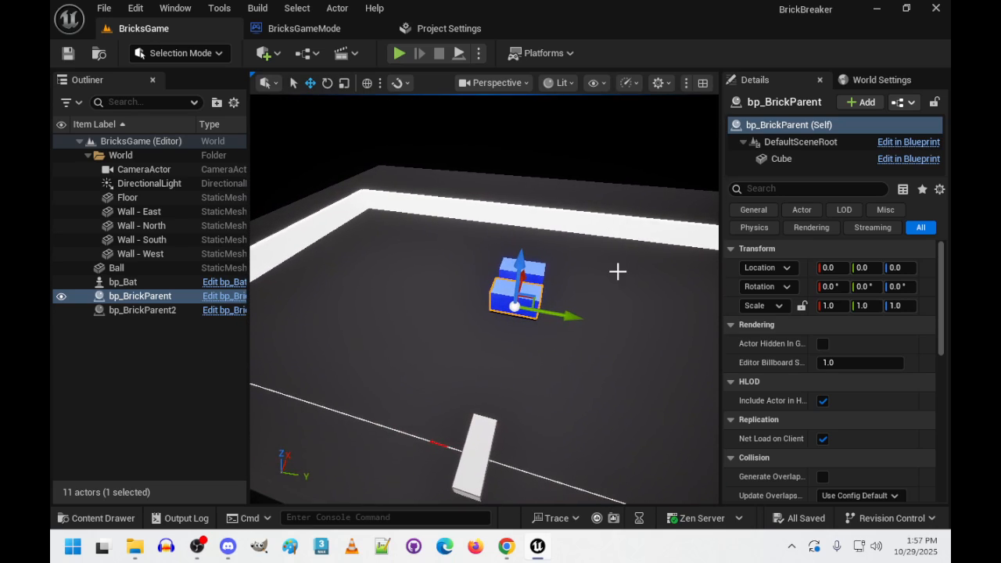
key("d")
right_click_drag(618, 272, 446, 275)
key("w")
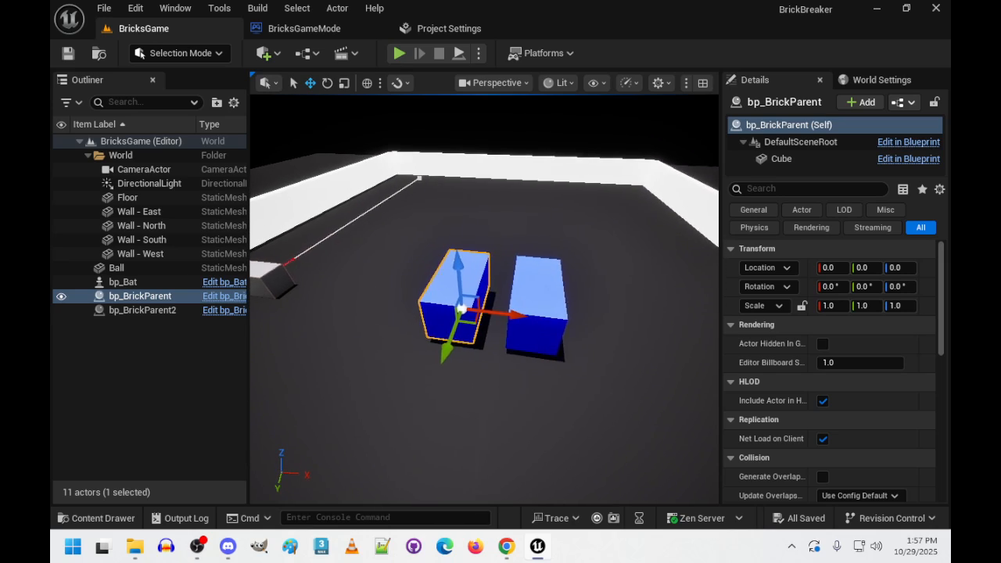
- Duplicate the second brick and set the copy's location to X 1000, Y 0
left_click(532, 305)
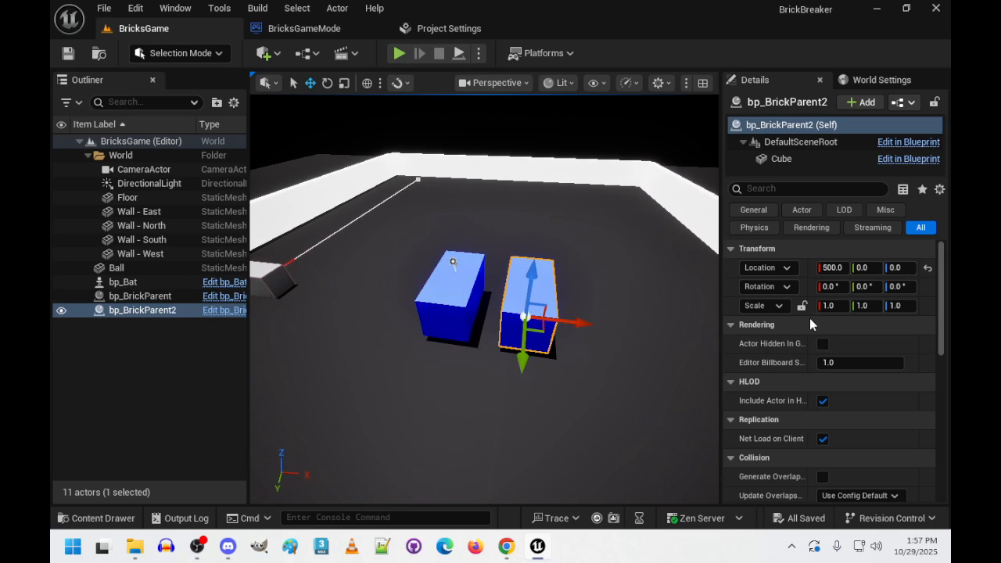
key("ctrl+d")
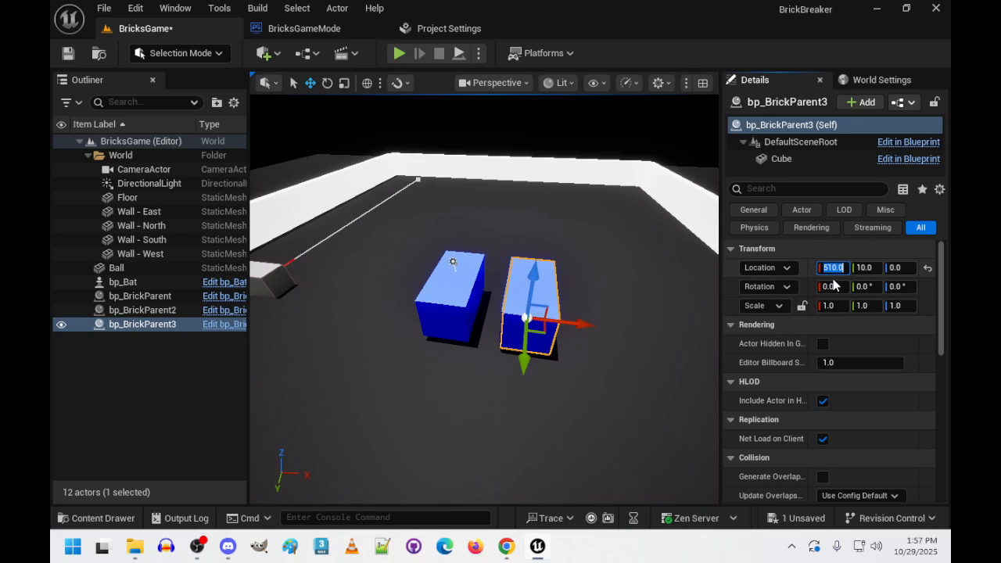
type("100")
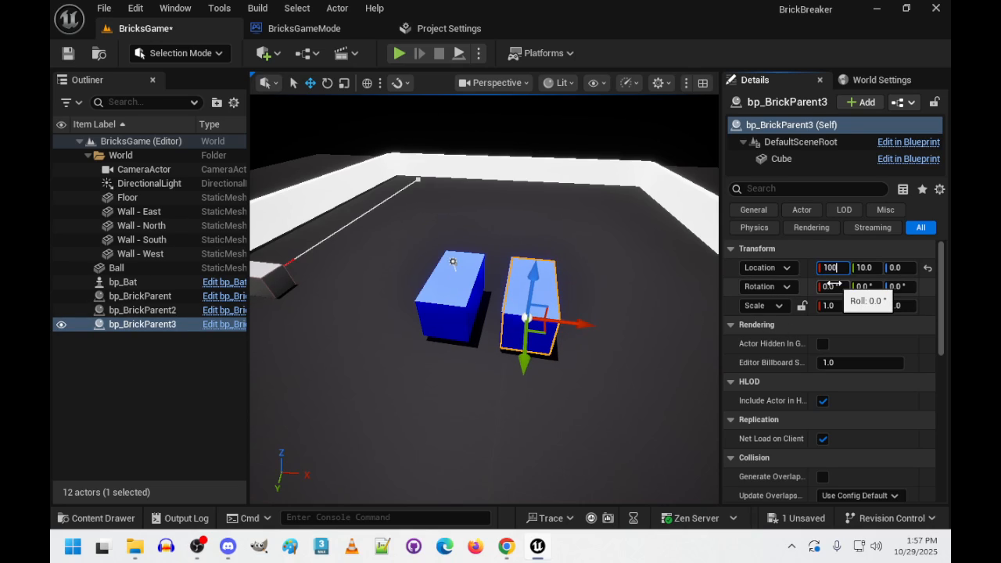
type("0")
key("Tab")
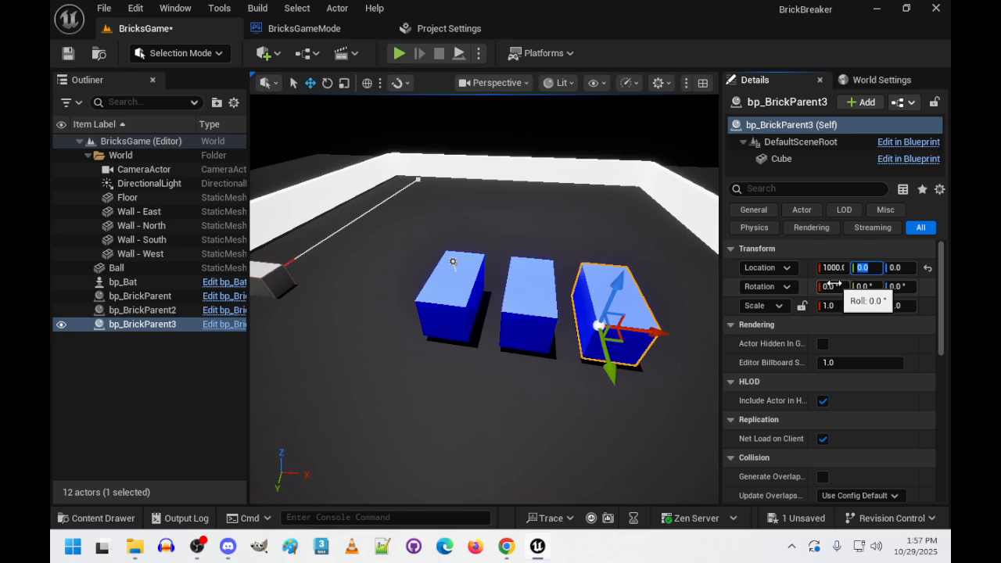
- Duplicate the third brick and set the copy's location to X 1500, Y 0
key("f")
key("ctrl+d")
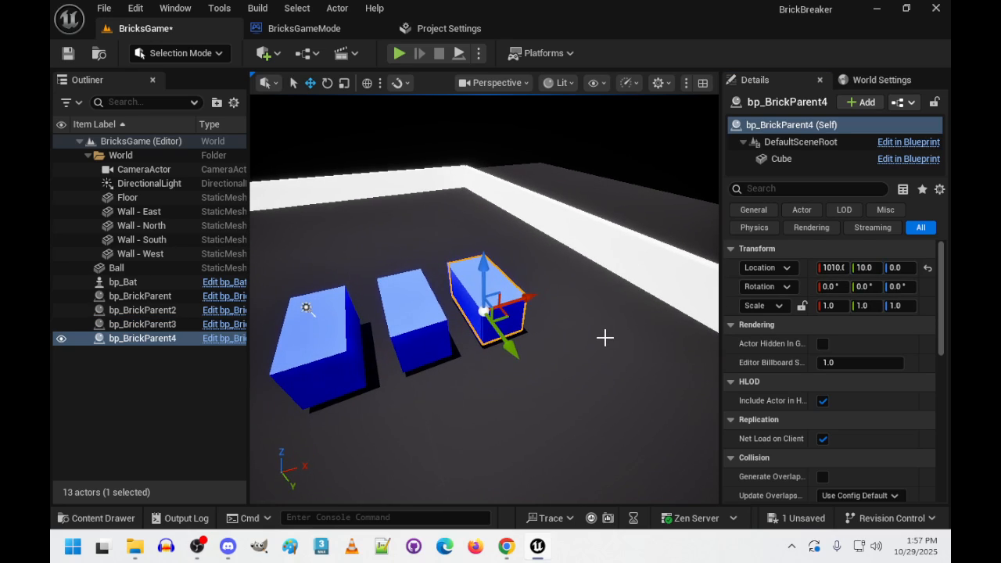
left_click(823, 267)
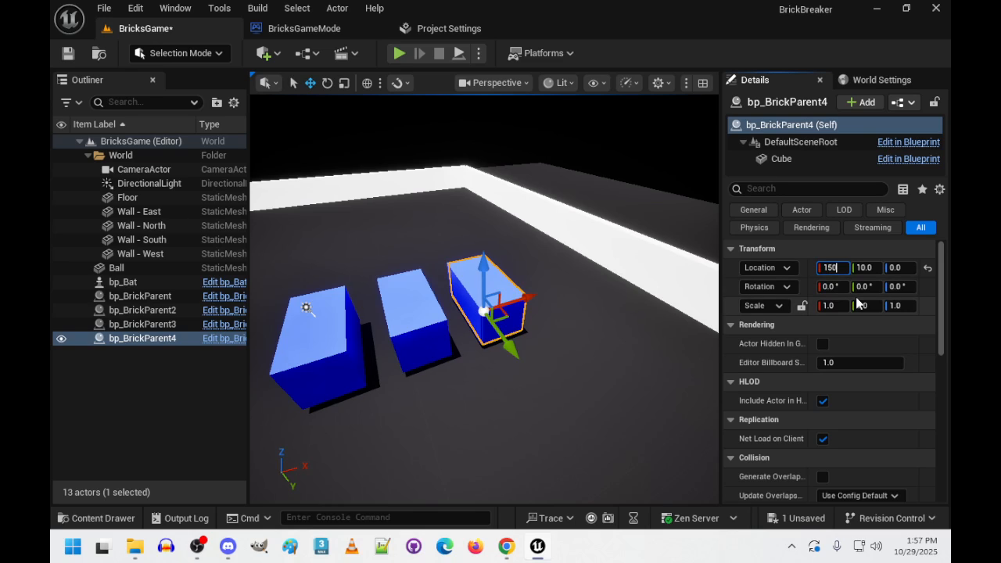
type("1500")
key("Return")
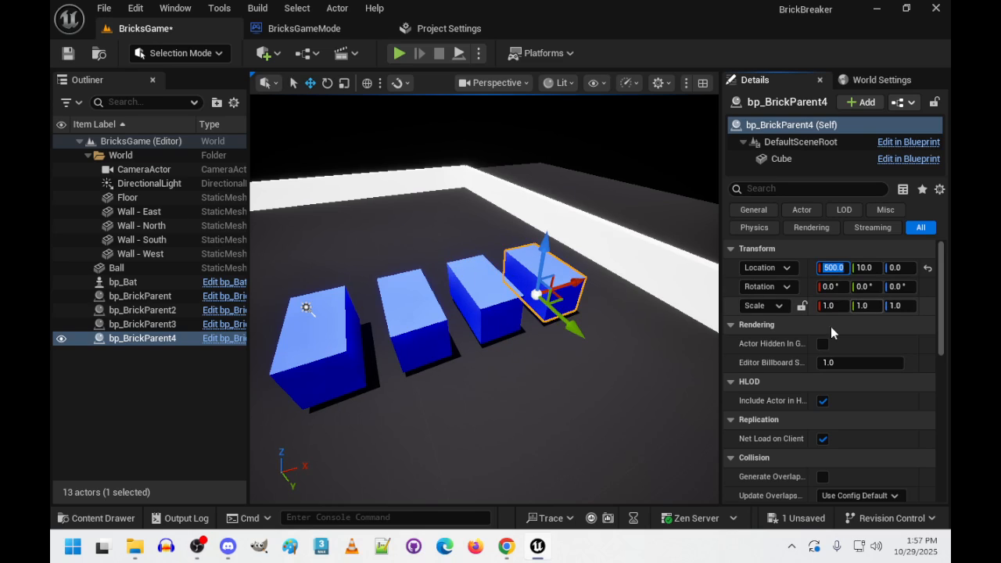
right_click_drag(610, 321, 551, 304)
left_click(868, 269)
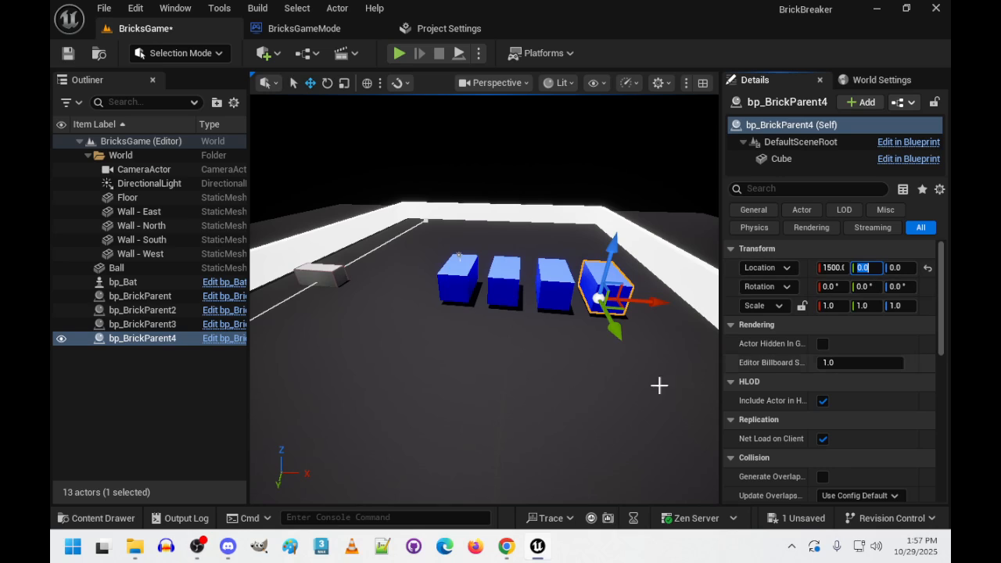
right_click_drag(607, 377, 693, 352)
right_click_drag(384, 467, 403, 455)
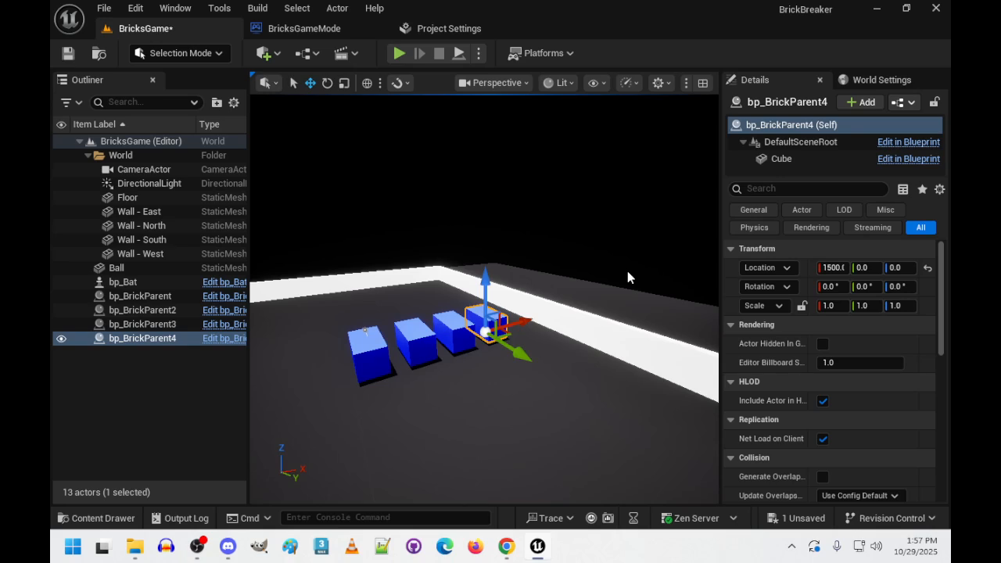
left_click(702, 83)
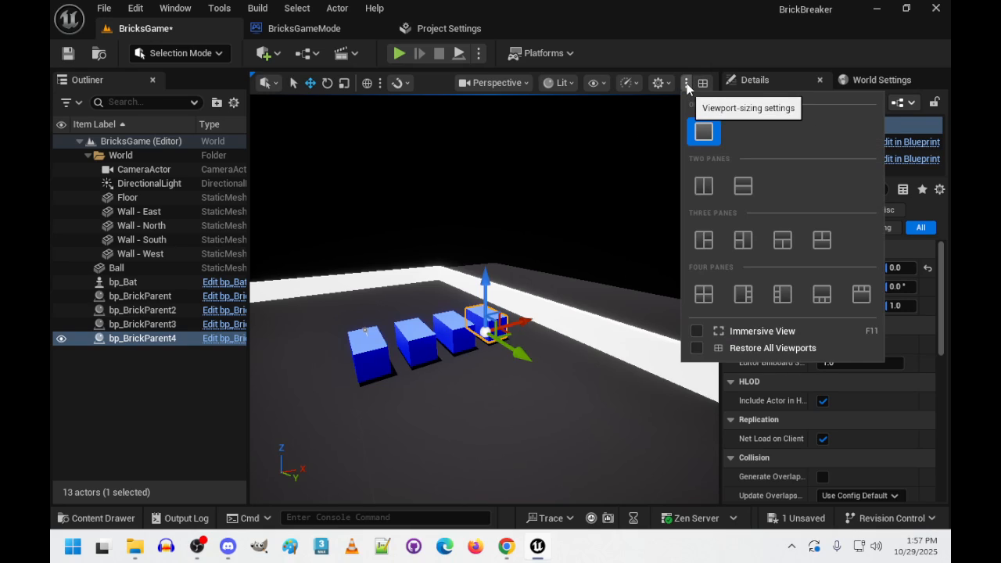
left_click(642, 84)
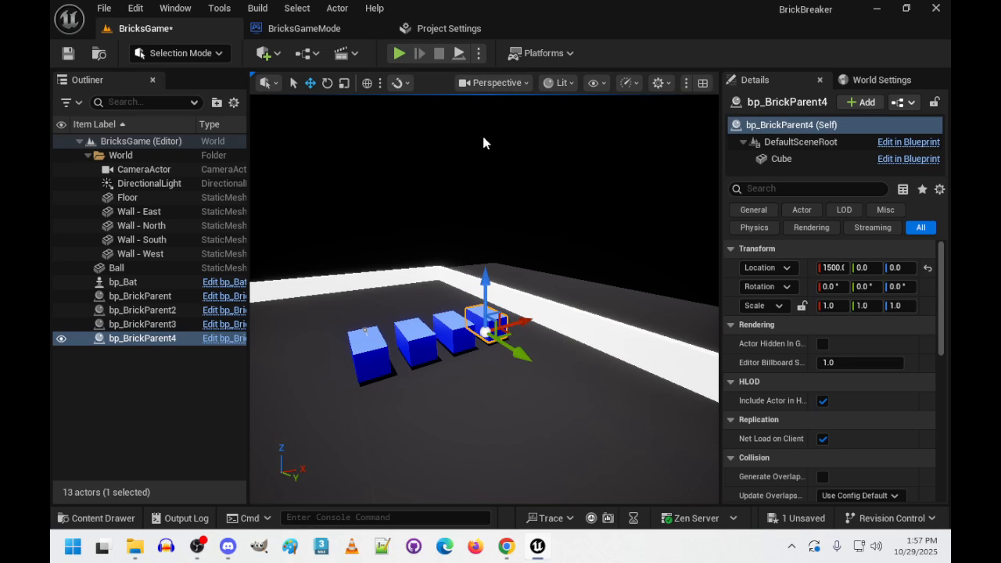
- Examine the spacing and alignment of the four-brick row from several angles
key("a")
right_click_drag(484, 143, 509, 168)
key("w")
key("a")
key("w")
key("s")
key("w")
key("d")
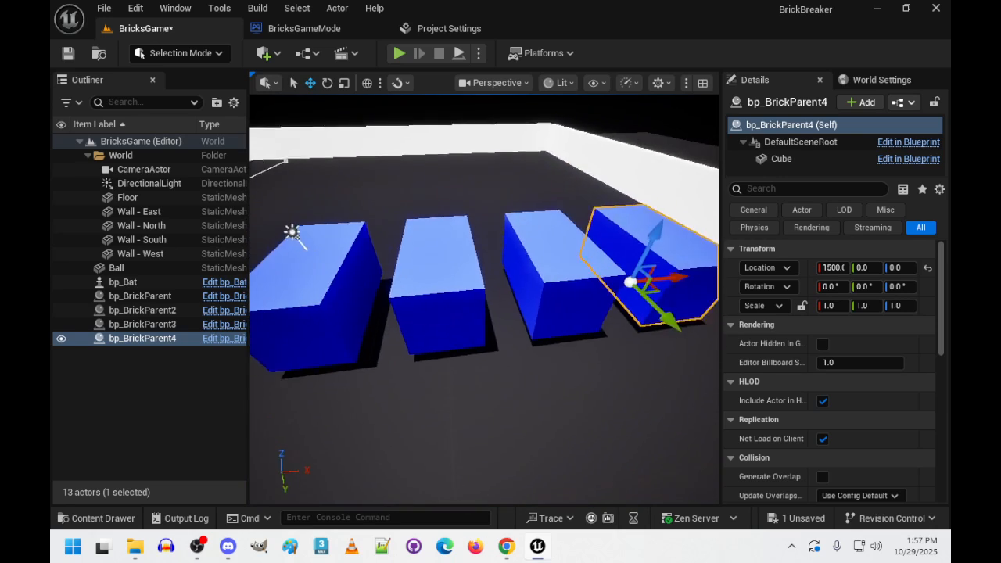
key("s")
right_click_drag(560, 259, 552, 259)
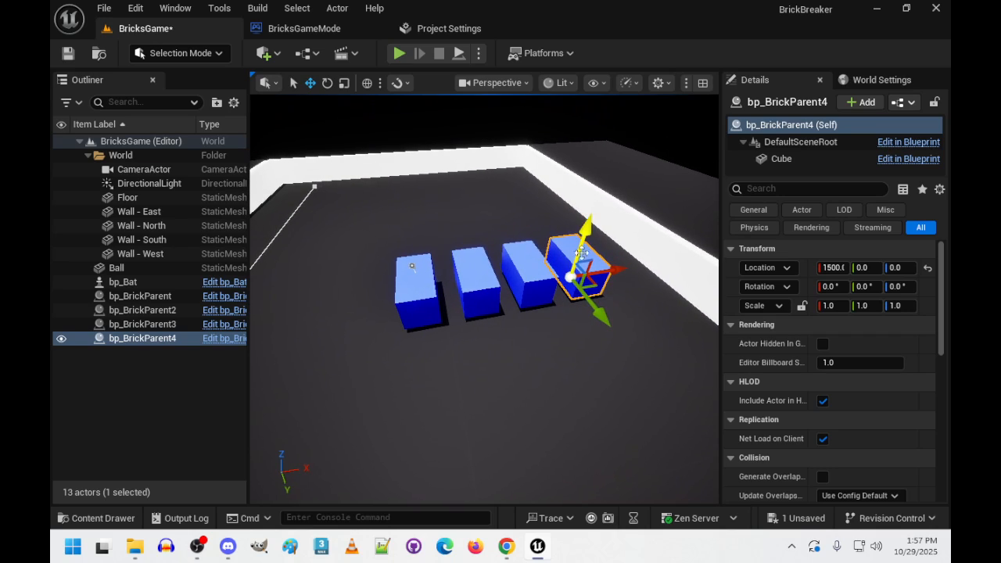
key("w")
mouse_move(501, 407)
right_mouse_down()
mouse_move(575, 411)
mouse_move(517, 413)
right_mouse_up()
key("a")
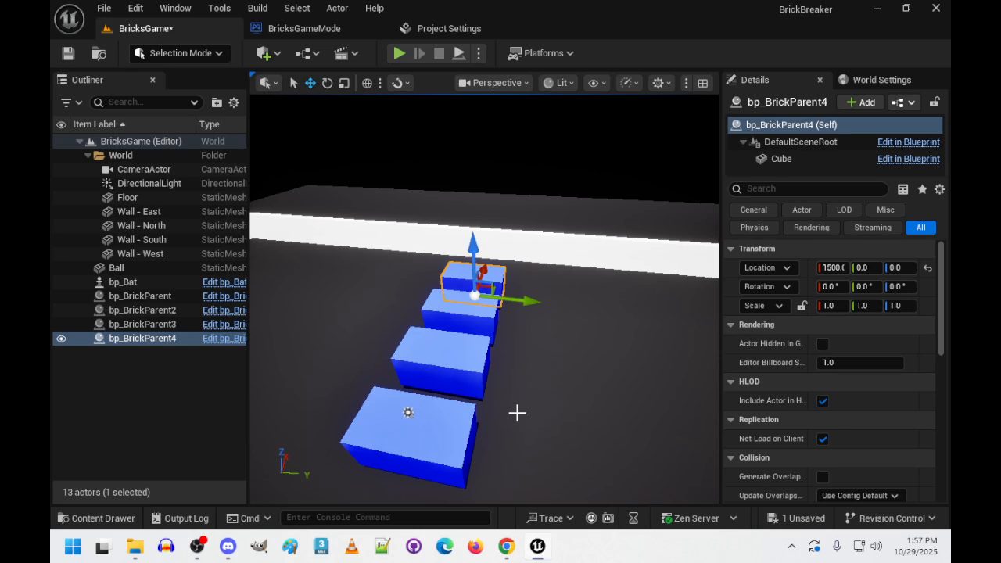
- Select the Ball beneath the first brick and move it out along Y to about -610
right_click_drag(517, 413, 532, 396)
key("s")
key("a")
key("w")
left_click(471, 404)
key("s")
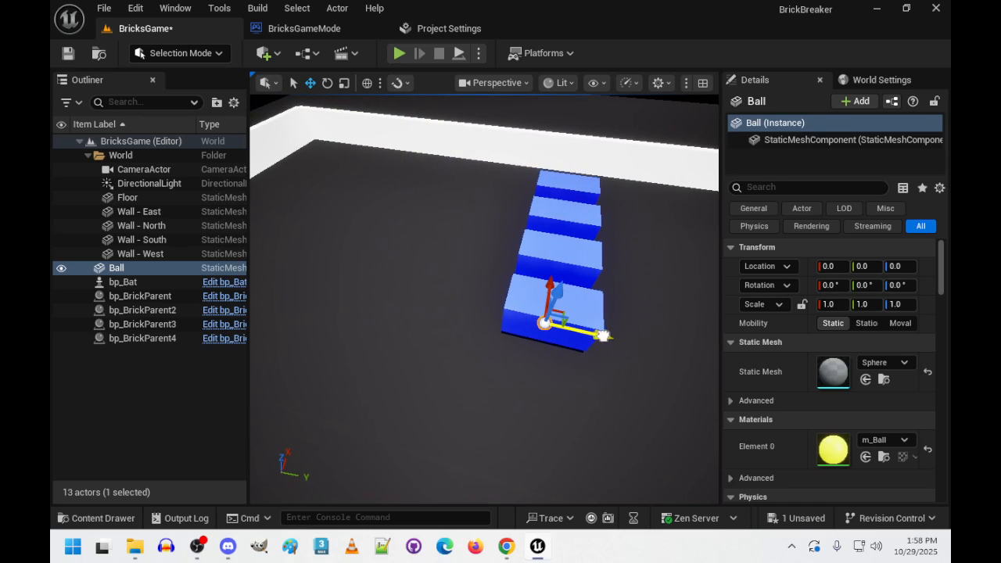
left_click_drag(604, 336, 508, 335)
key("a")
right_click_drag(504, 370, 641, 372)
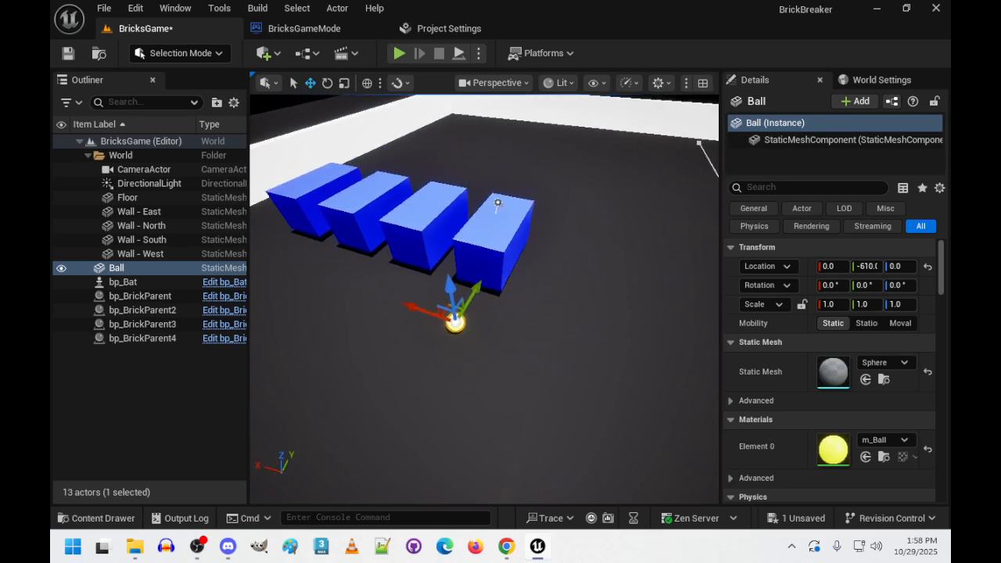
- Try a scale of 3 on all three axes for the Ball
key("w")
right_click_drag(376, 486, 408, 441)
key("s")
key("w")
left_click(831, 304)
type("3")
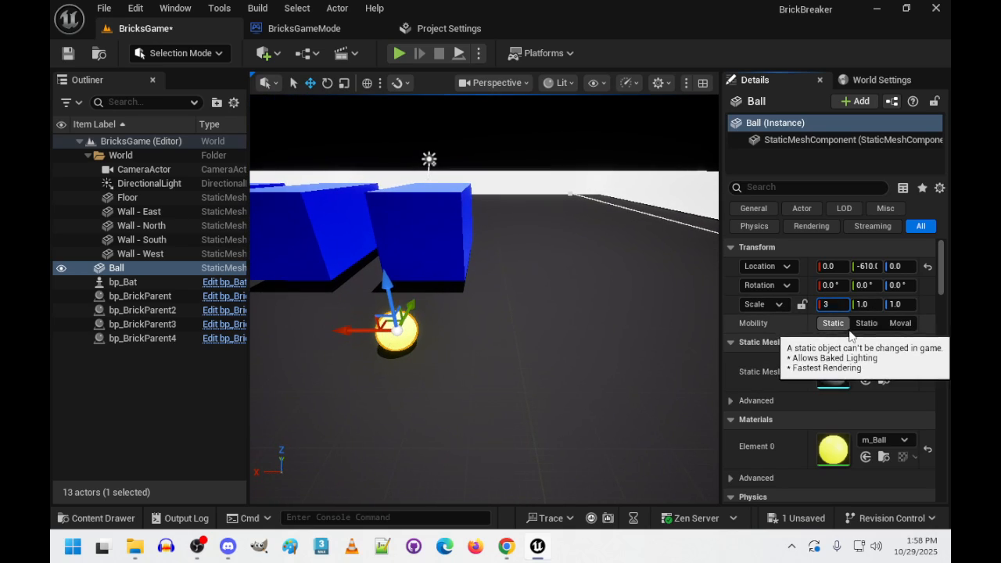
key("Tab")
type("33")
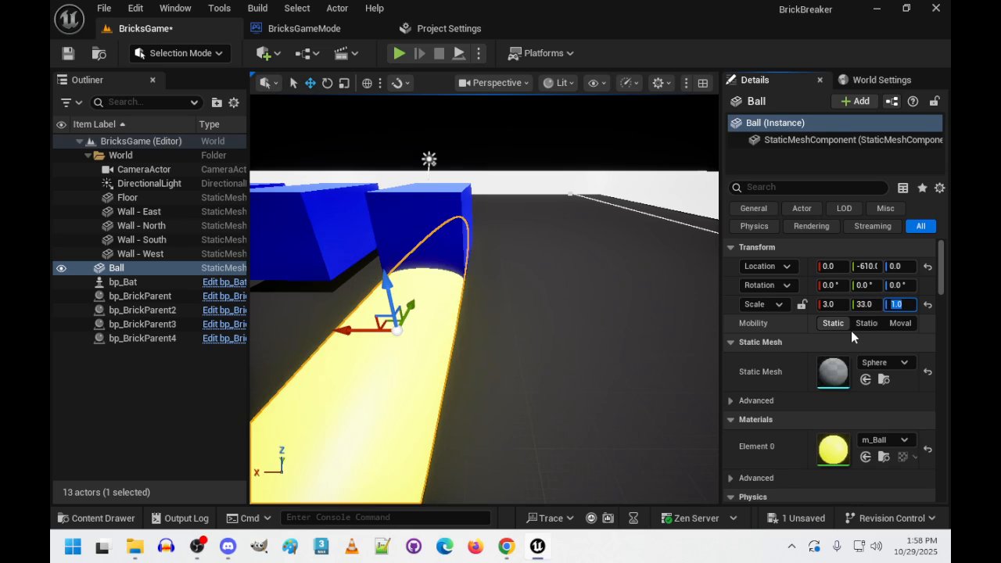
key("Tab")
type("3")
key("Return")
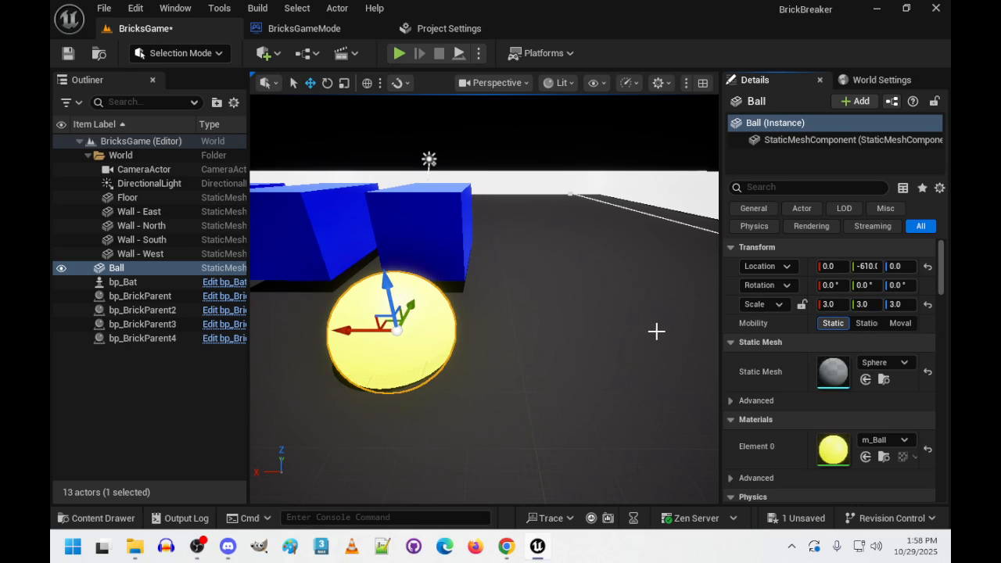
- Raise the Ball above the floor to a Z location of about 130
right_click_drag(656, 331, 652, 331)
scroll(652, 331, "up", 1)
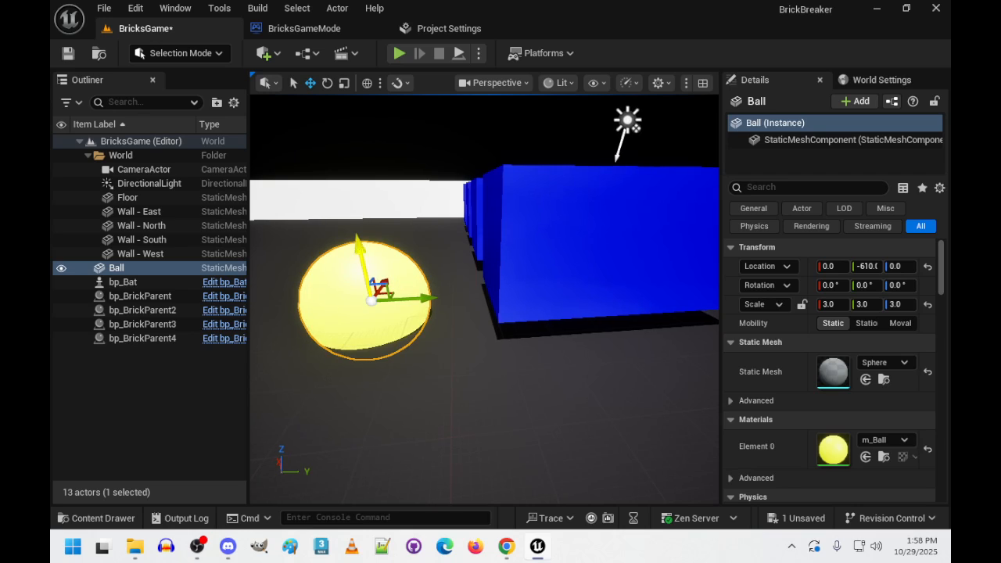
left_click_drag(360, 249, 397, 192)
right_click_drag(456, 261, 626, 274)
mouse_move(476, 285)
right_mouse_down()
mouse_move(449, 282)
mouse_move(476, 285)
right_mouse_up()
- Select the bat and set its Z location to 100
left_click(657, 350)
right_click_drag(602, 361, 684, 361)
left_click(904, 268)
type("100")
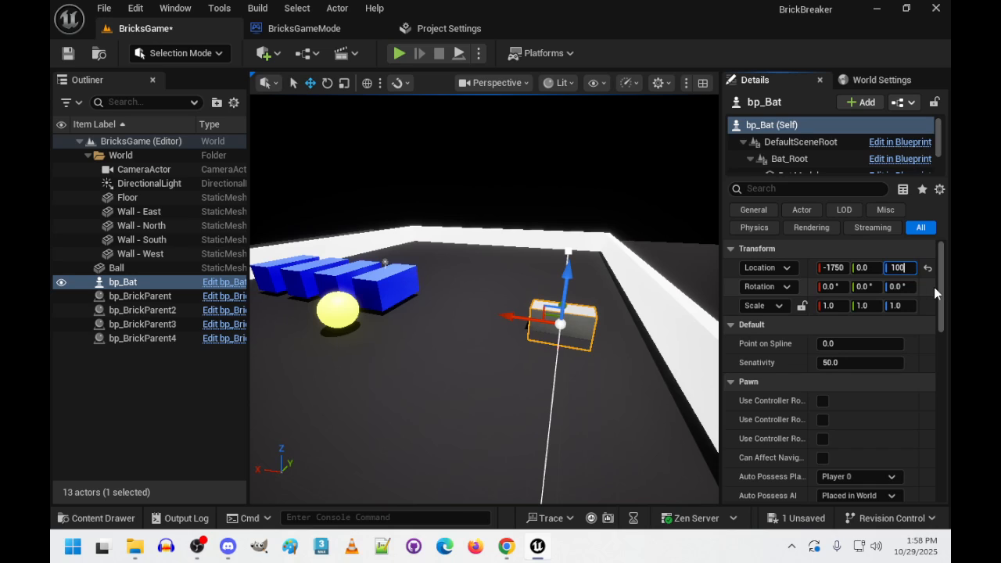
key("Return")
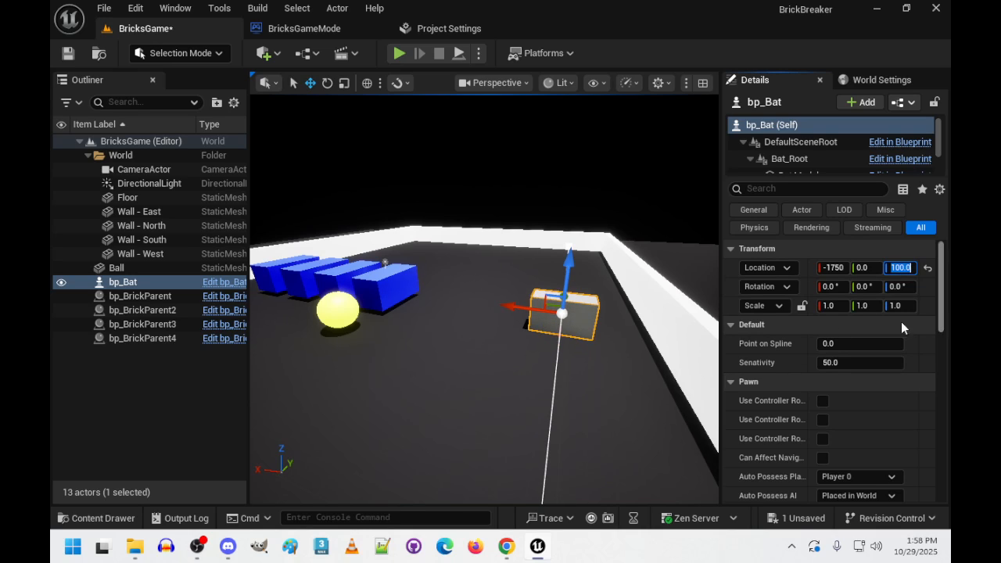
- Set the Ball's scale to 2 on all three axes
mouse_move(592, 402)
right_mouse_down()
mouse_move(565, 395)
mouse_move(630, 402)
mouse_move(590, 415)
mouse_move(540, 405)
mouse_move(590, 402)
right_mouse_up()
left_click(592, 402)
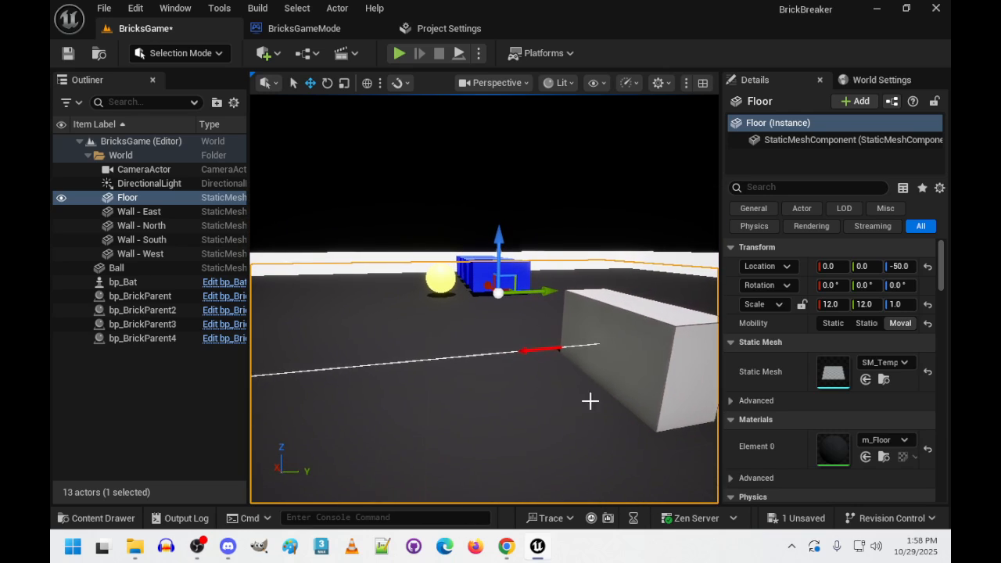
right_click_drag(539, 354, 445, 332)
left_click(442, 332)
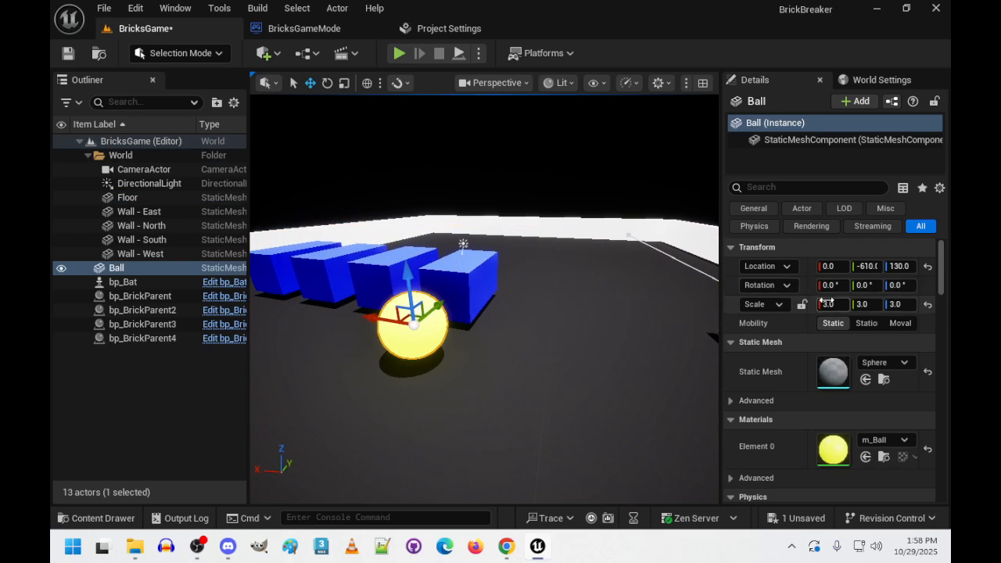
type("2")
key("Tab")
key("Tab")
type("2")
key("Return")
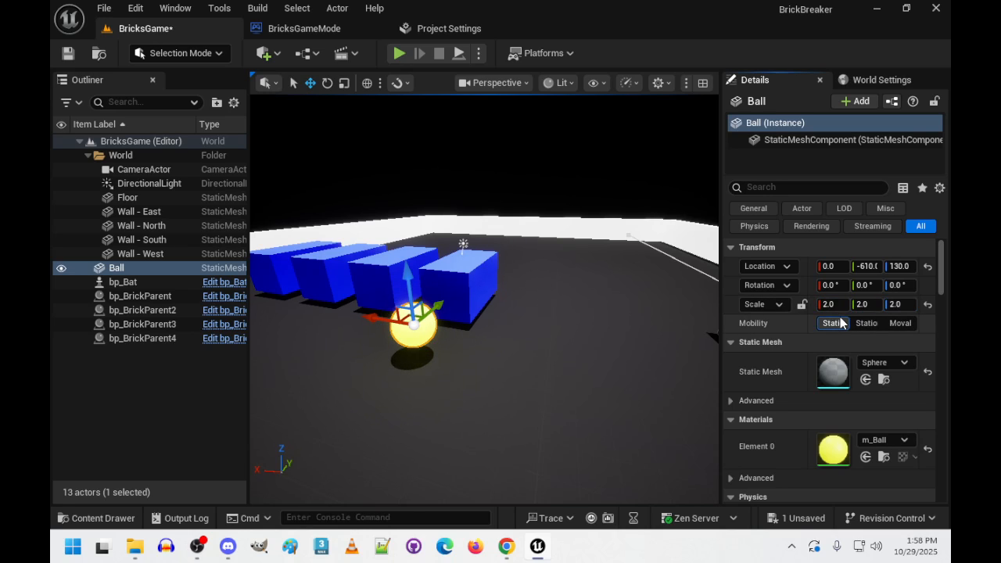
right_click_drag(595, 336, 634, 328)
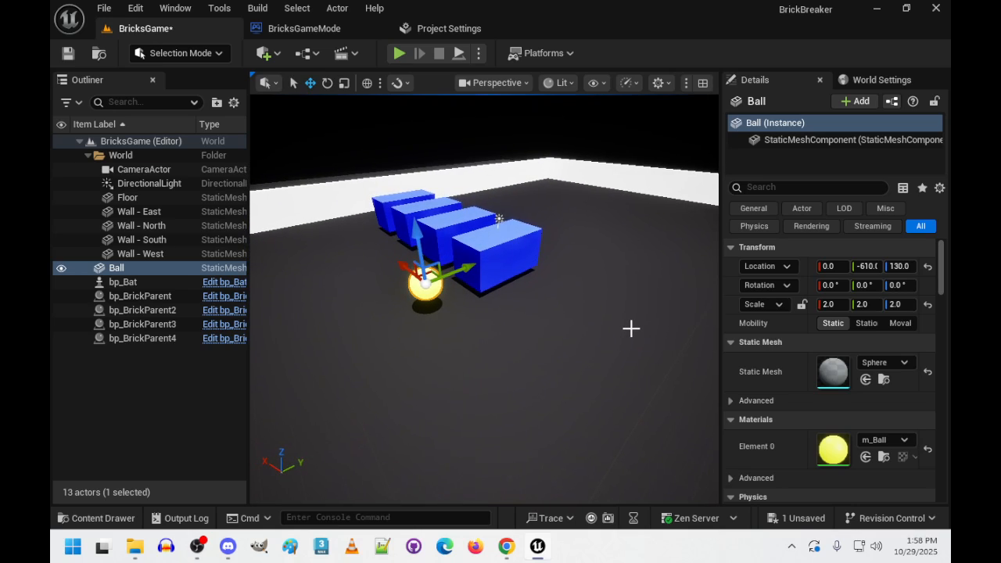